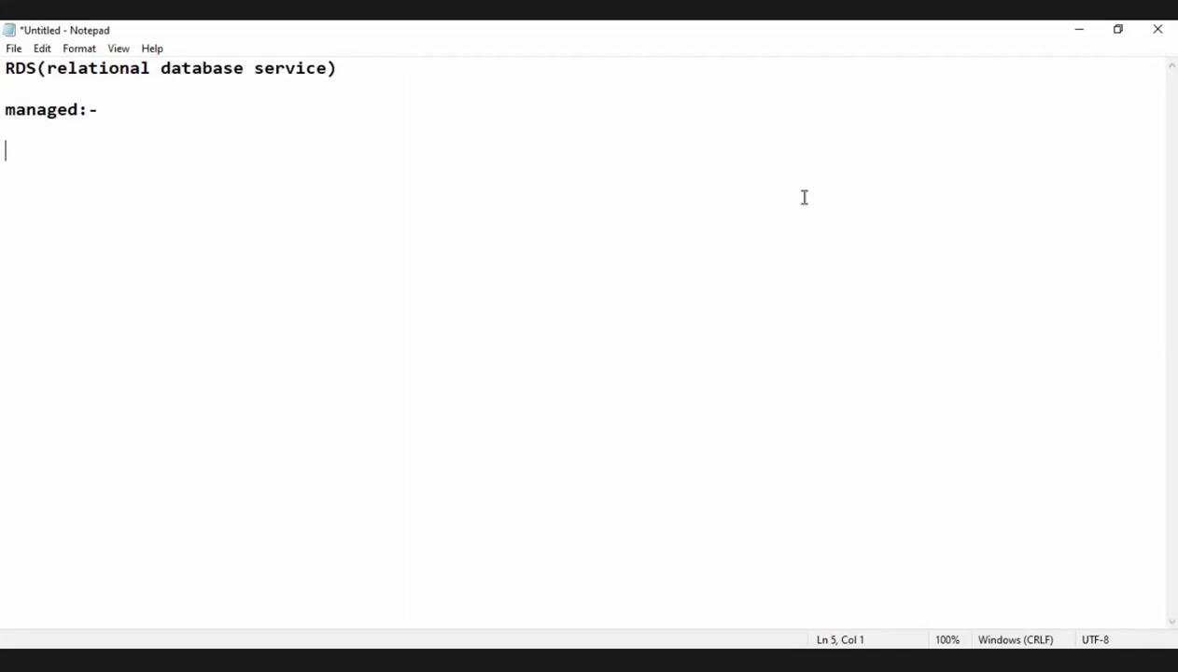
Write "point-in-time restore" as a note below the "managed:-" heading.
text(point-in-)
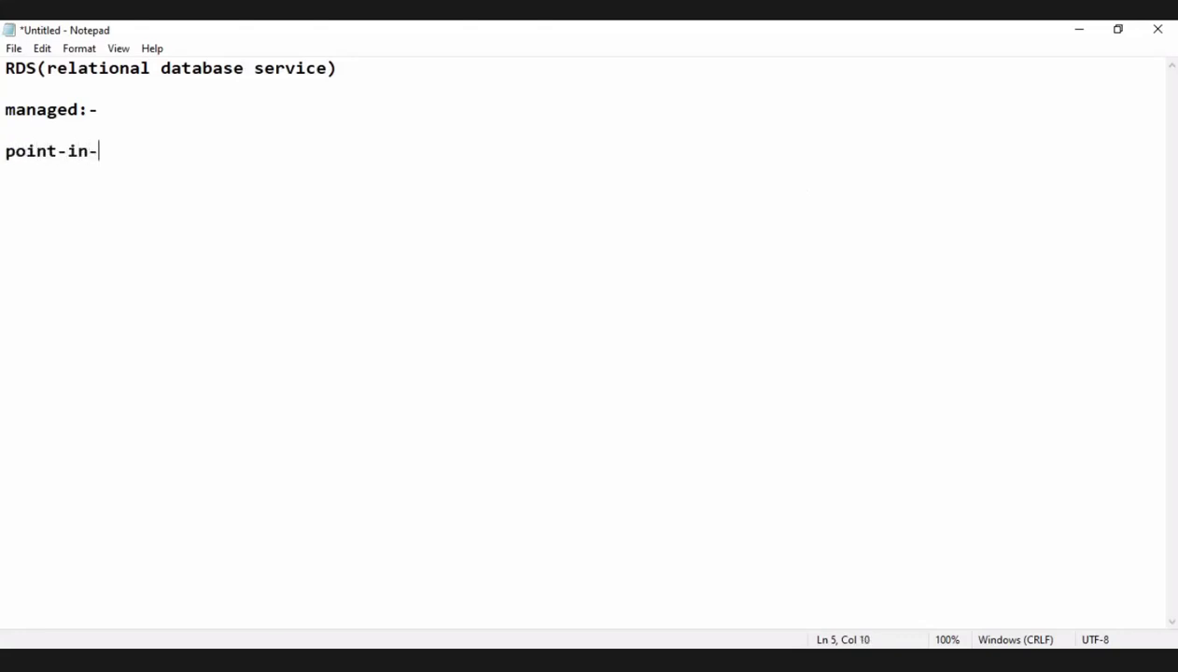
text(time restore)
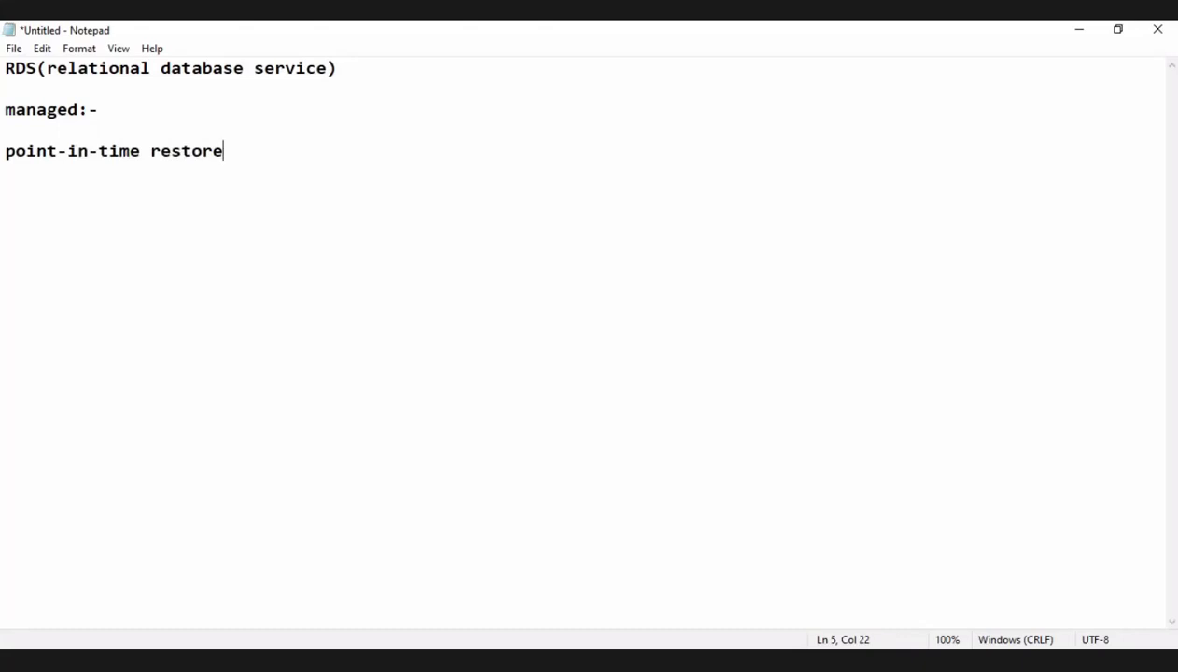
Leave a blank line and add the bullet "->monitoring dashboard" below the restore note.
key(Return)
key(Return)
text(->monitorin)
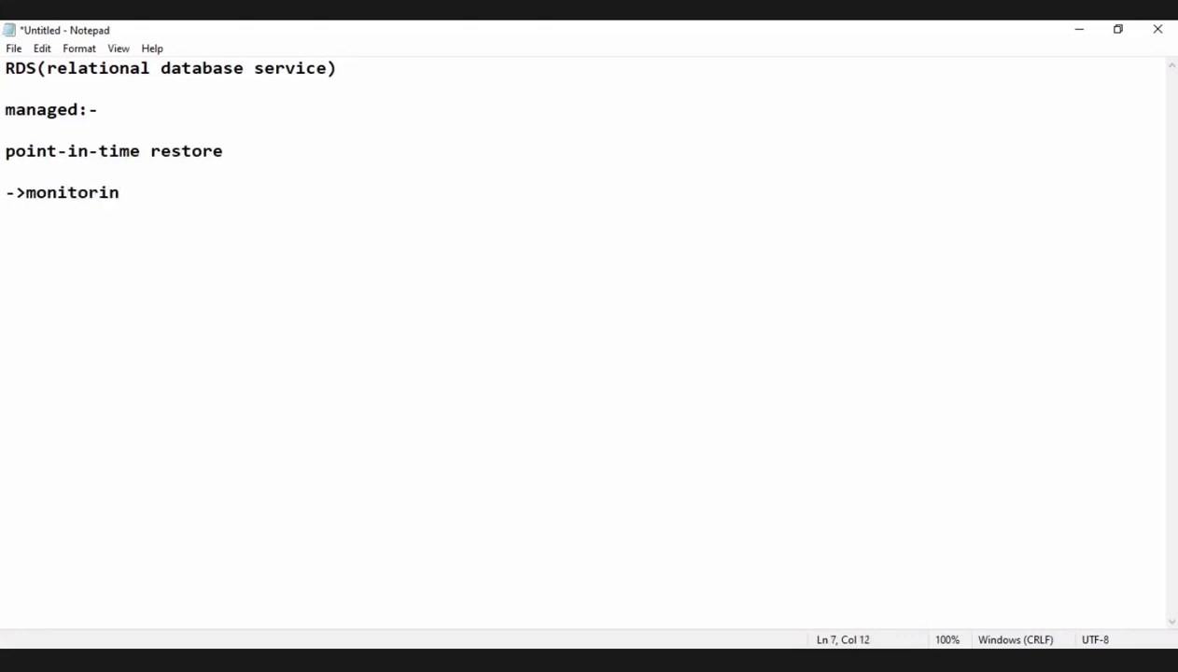
text(g dashbo)
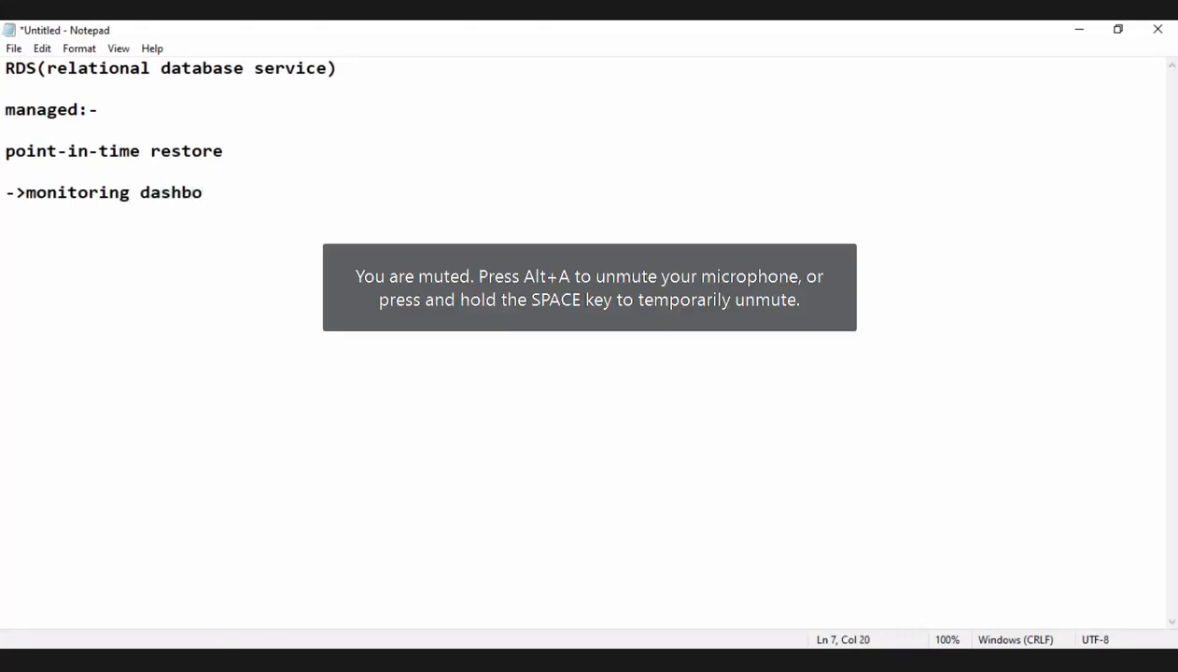
text(ard)
key(Return)
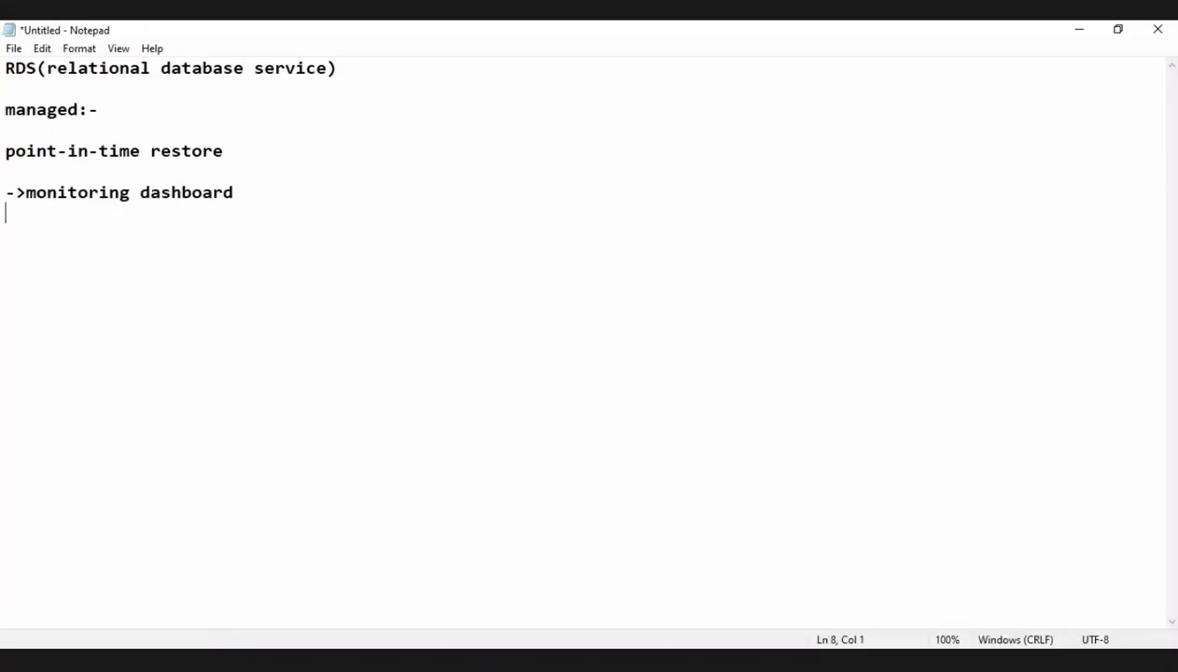
Add the bullet "->read replicas" and dismiss the screen recorder update notice.
text(->read re)
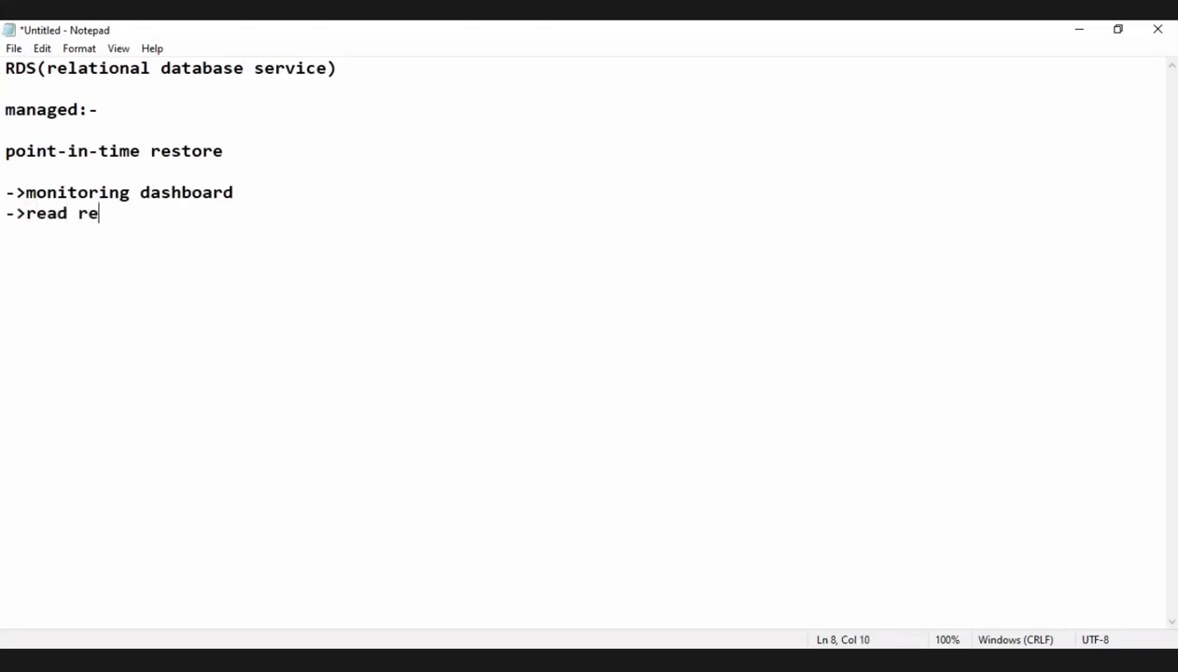
text(pli)
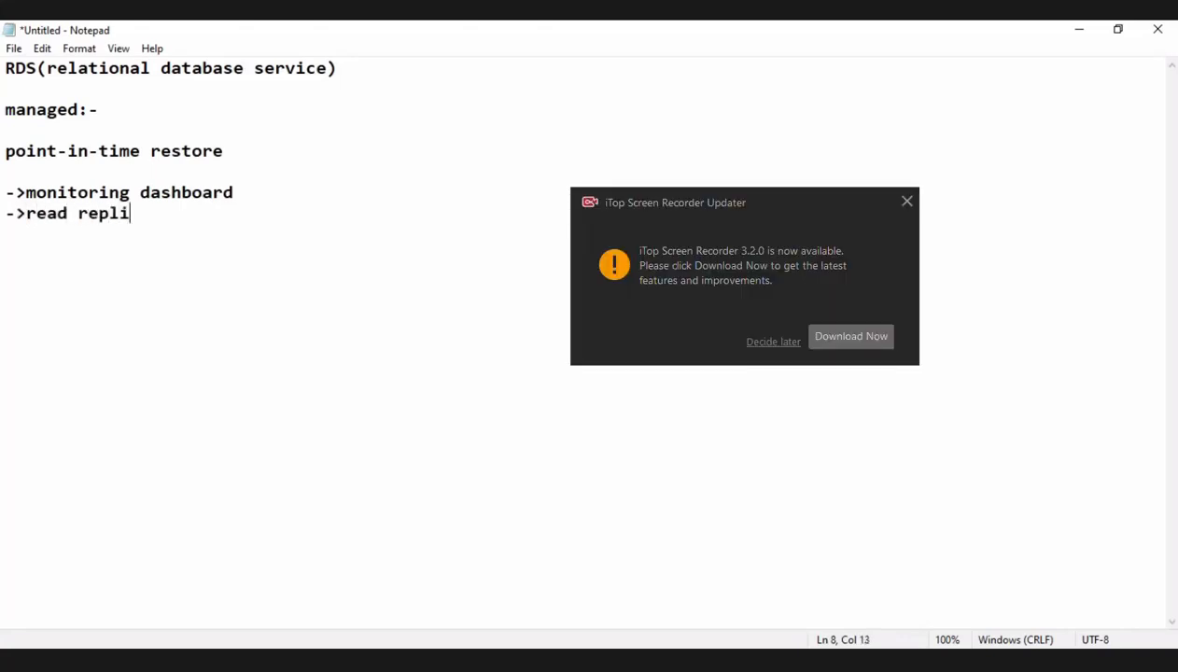
text(cas)
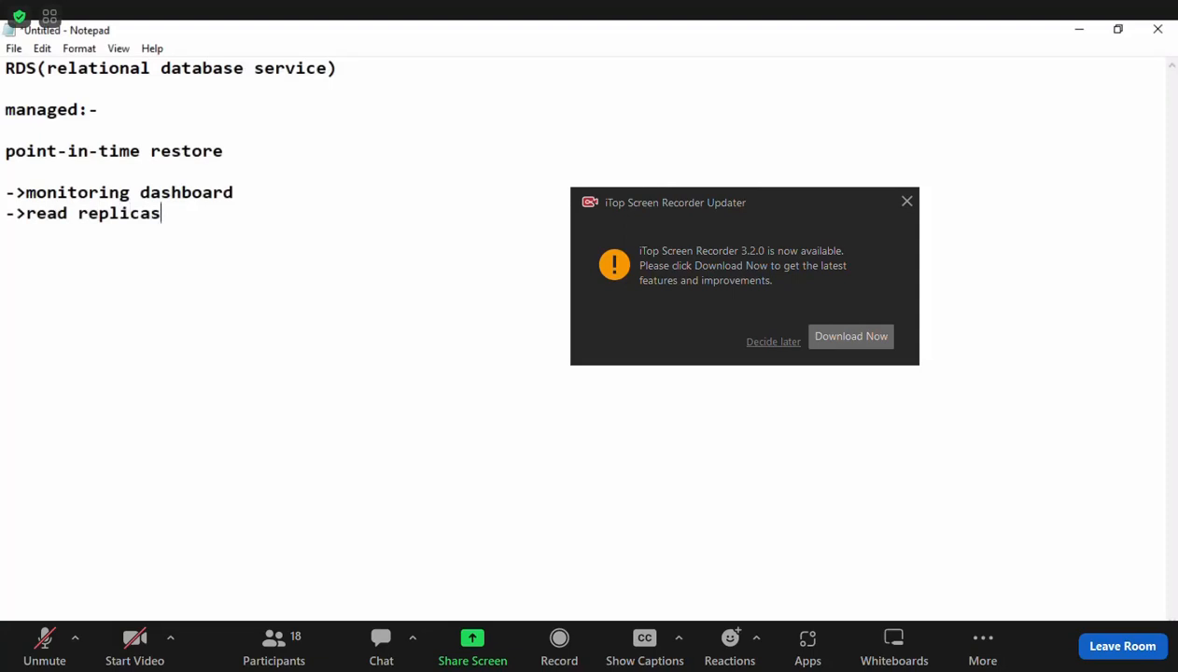
key(Return)
click(907, 201)
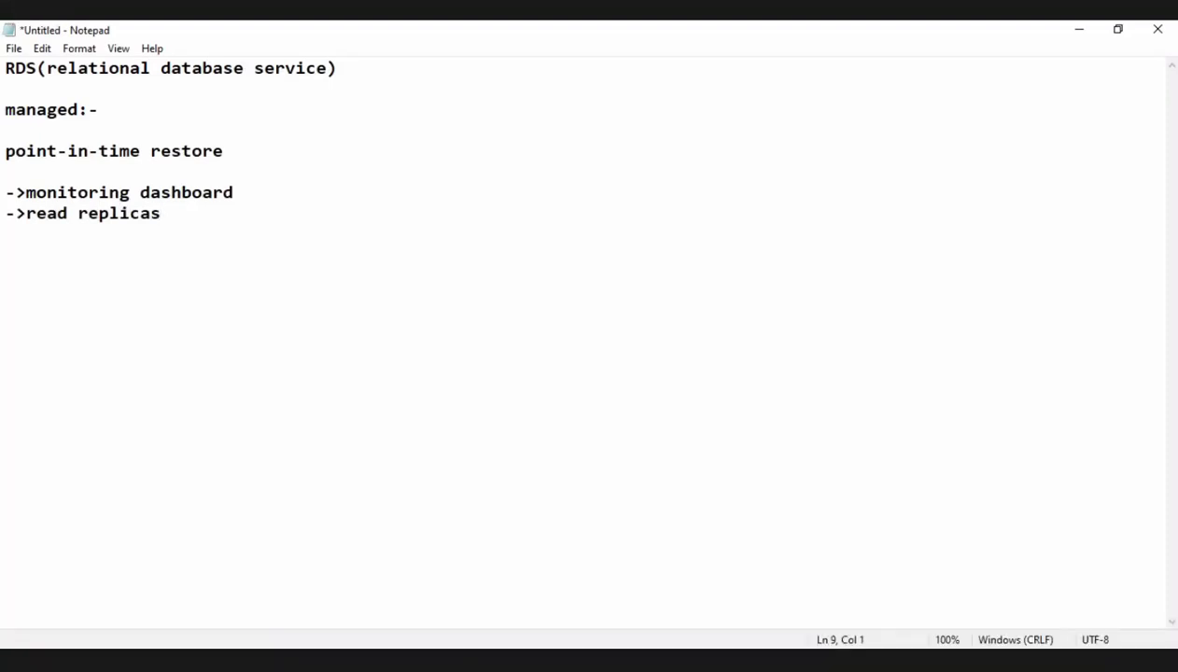
Add the bullet "->multi Az" below the read replicas line.
text(_)
key(BackSpace)
text(-.)
key(BackSpace)
text(multi Az)
key(Return)
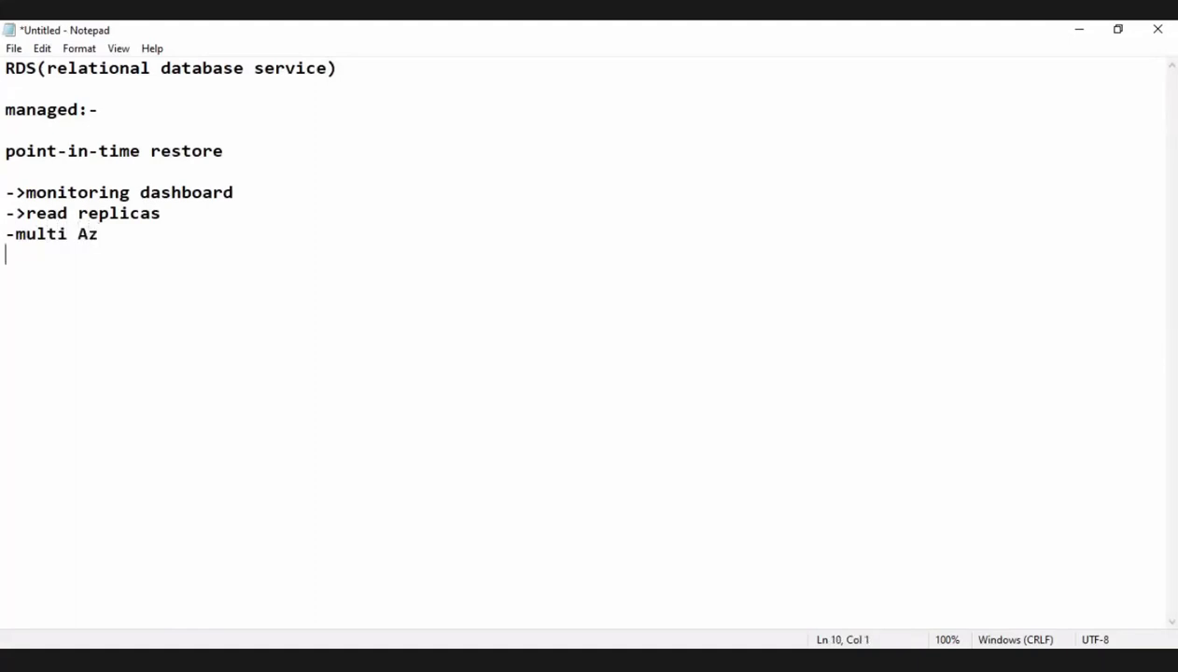
key(Up)
key(Right)
text(>)
key(Down)
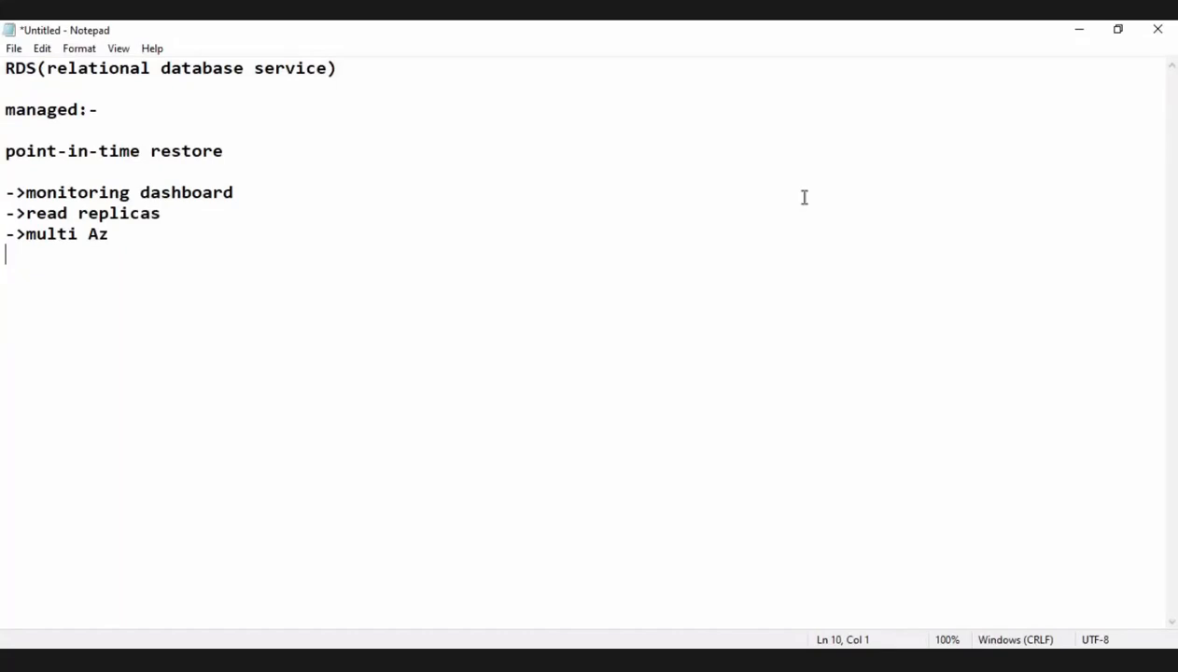
Start a scaling entry below "multi Az" reading "-scaling-vertical".
text(-)
key(BackSpace)
text(-scaling-vert)
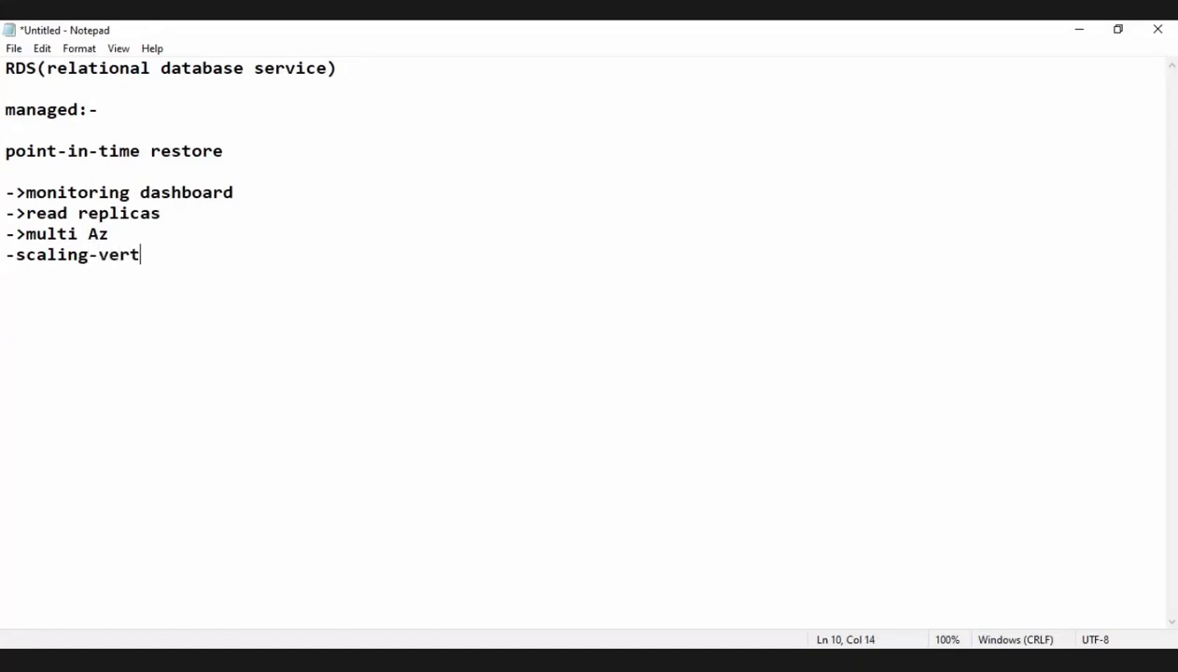
text(ical--->incre)
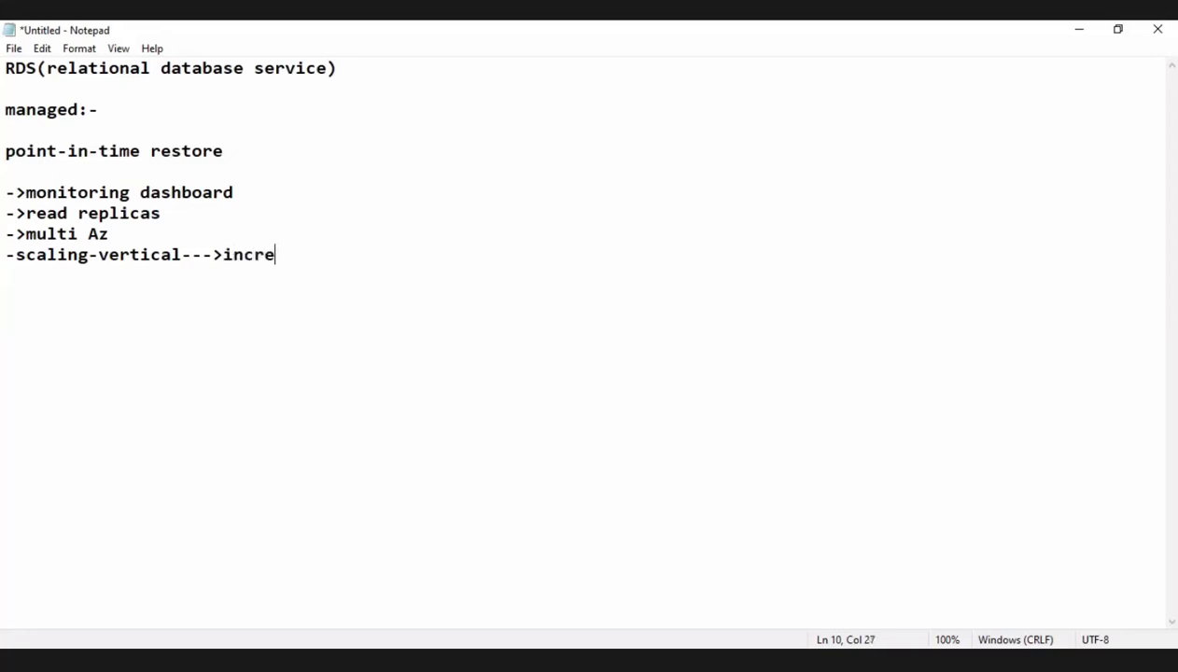
Complete the vertical scaling entry with "--->increase storage".
text(ase storage)
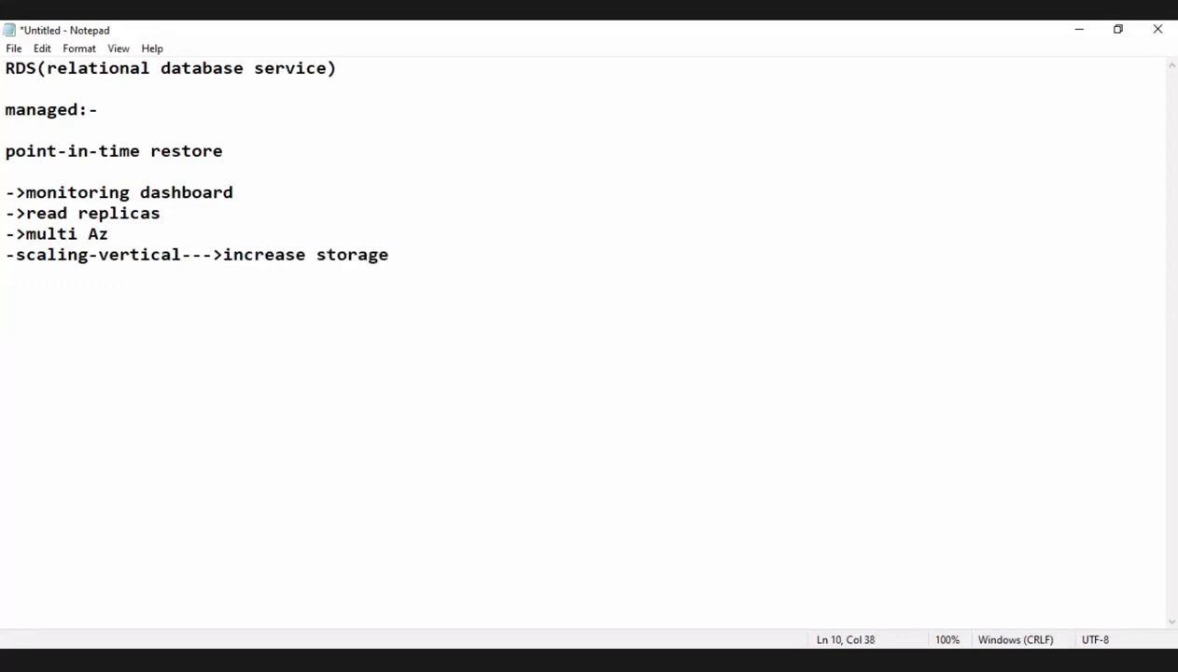
Add an indented line "-horizonal" beneath the vertical scaling entry.
key(Return)
key(BackSpace)
text(_)
key(BackSpace)
text(-horizonal)
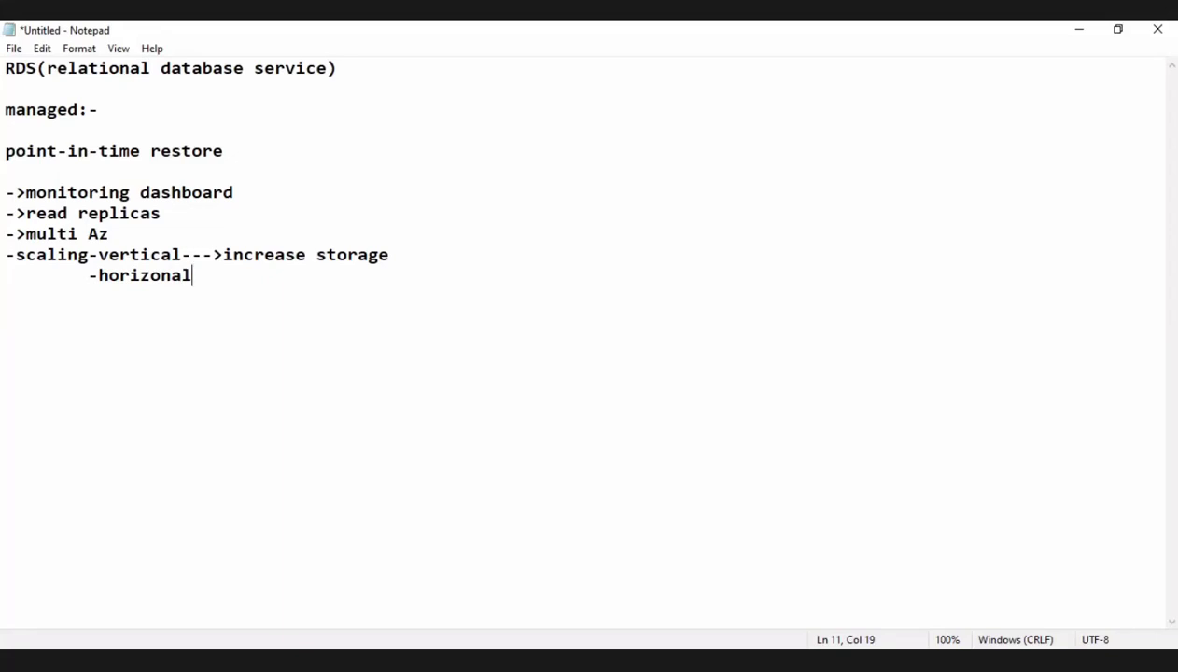
Complete the horizontal scaling entry with "-->read raplicas".
text(-->real)
key(BackSpace)
key(BackSpace)
text(d raplic)
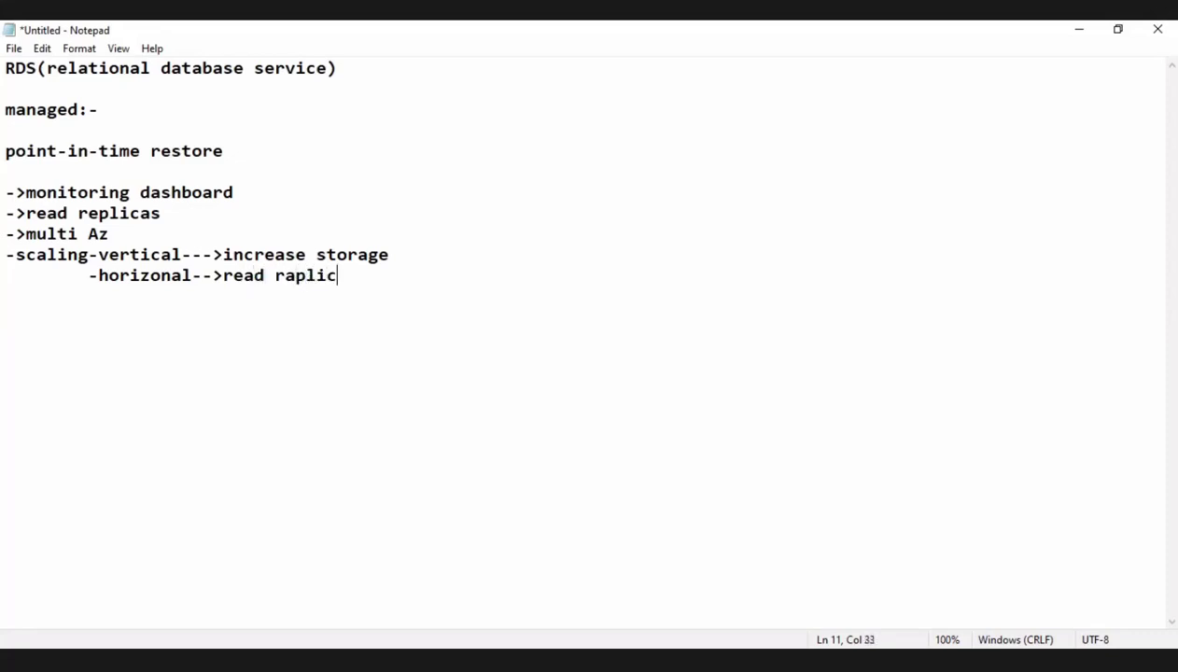
text(as)
Leave a blank line below the scaling notes and add a long dashed separator line.
key(Return)
key(Return)
text(------------------------------------------------------------)
key(Return)
Write the section heading "RDS BACKUP" beneath the dashed separator.
text(RDS BAC)
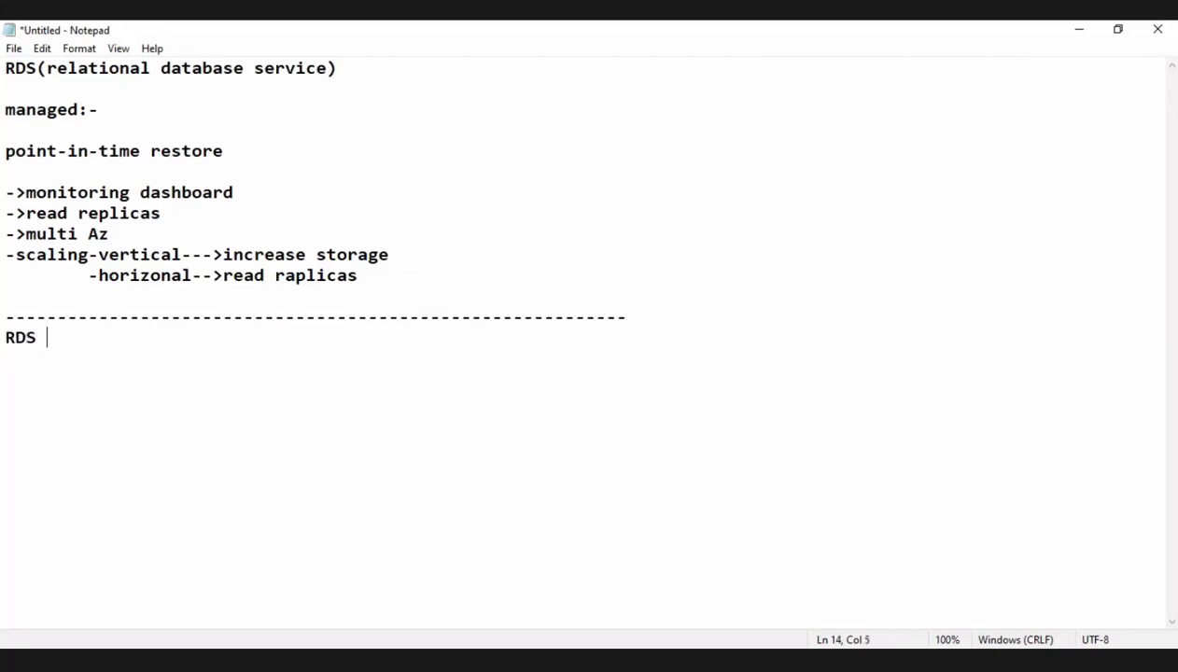
text(KUP)
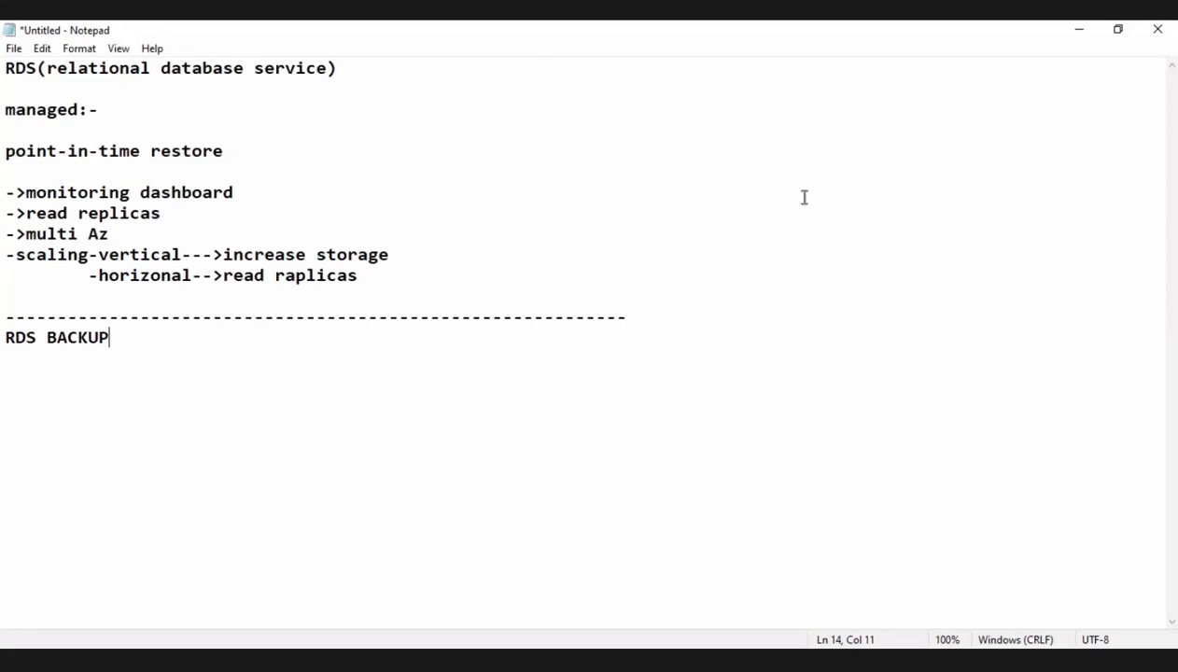
key(BackSpace)
key(BackSpace)
text(UP)
Add the bullet "-->automatically enabled" under the RDS BACKUP heading.
key(Return)
text(__)
key(BackSpace)
key(BackSpace)
text(-->automat)
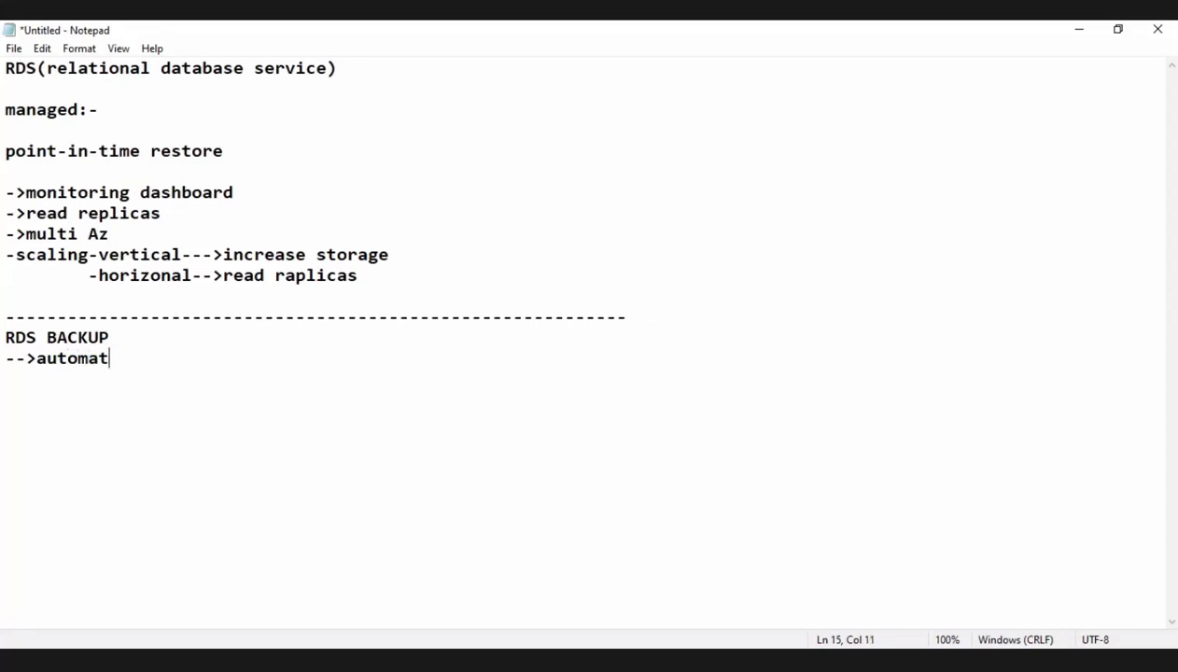
text(ically ean)
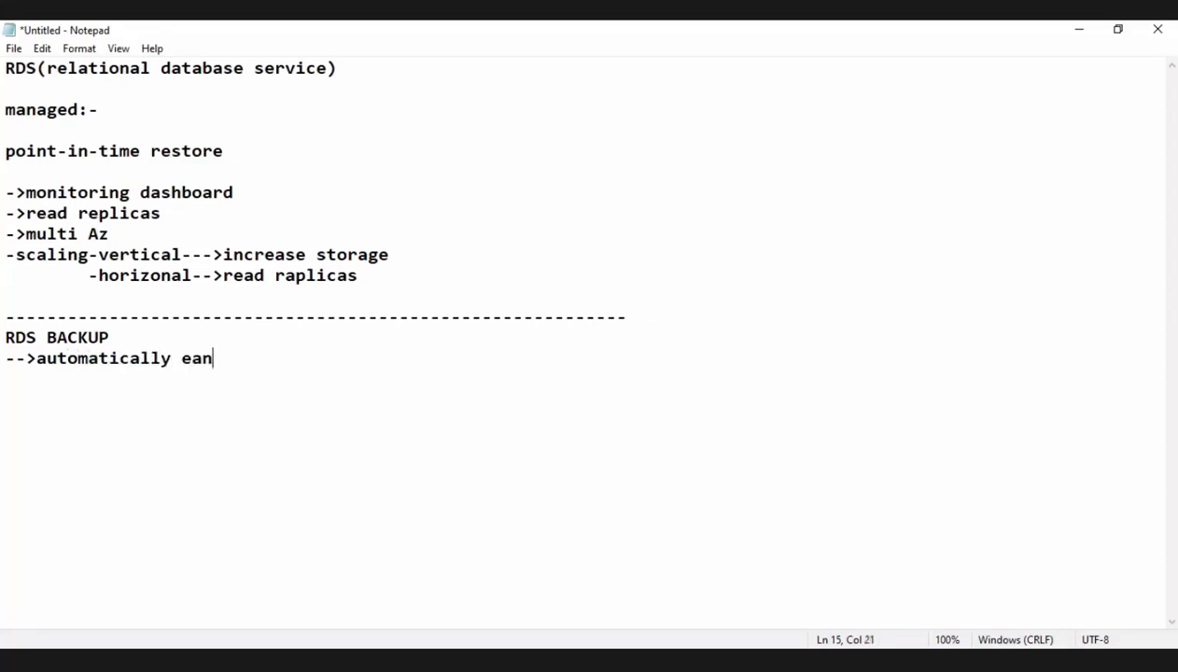
key(BackSpace)
Add the bullet "-->point-in-time restore" as the second RDS BACKUP item.
key(BackSpace)
text(nabled)
key(Return)
text(-->)
key(BackSpace)
text(>)
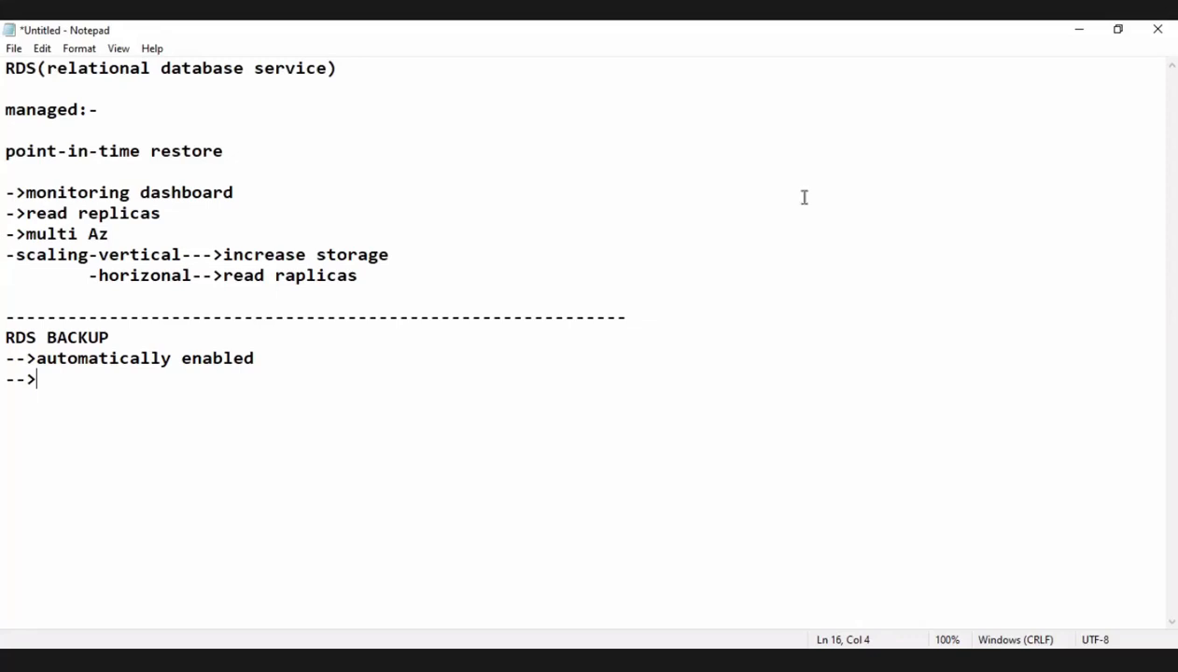
text(point-in-)
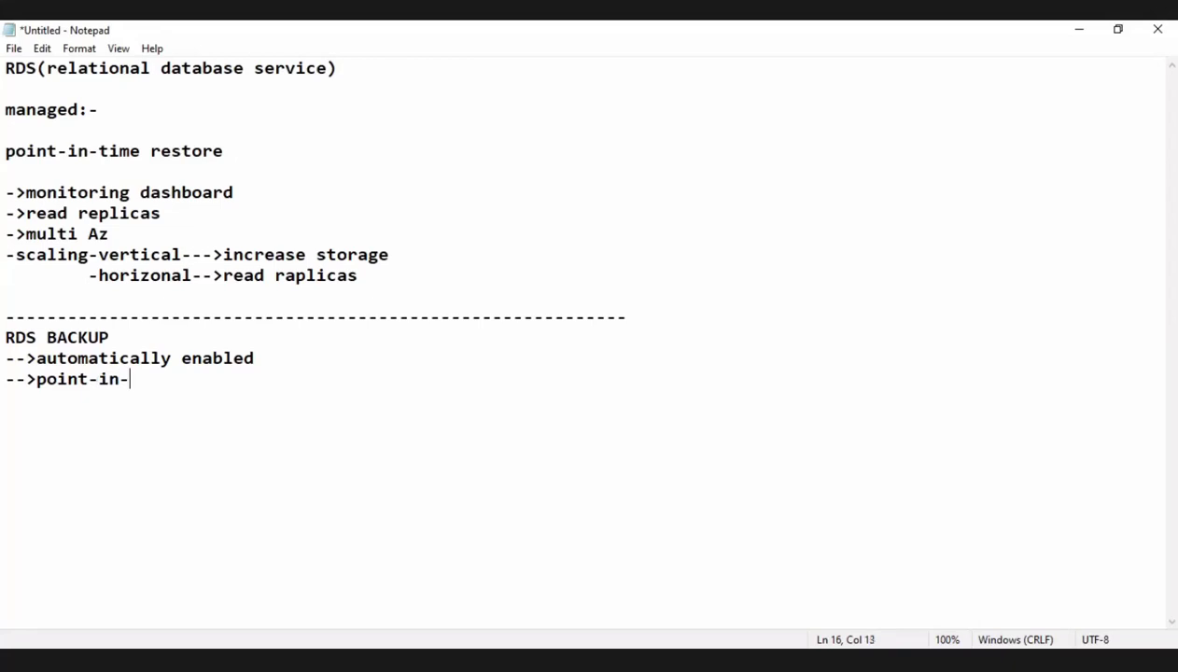
key(BackSpace)
text(-time restore)
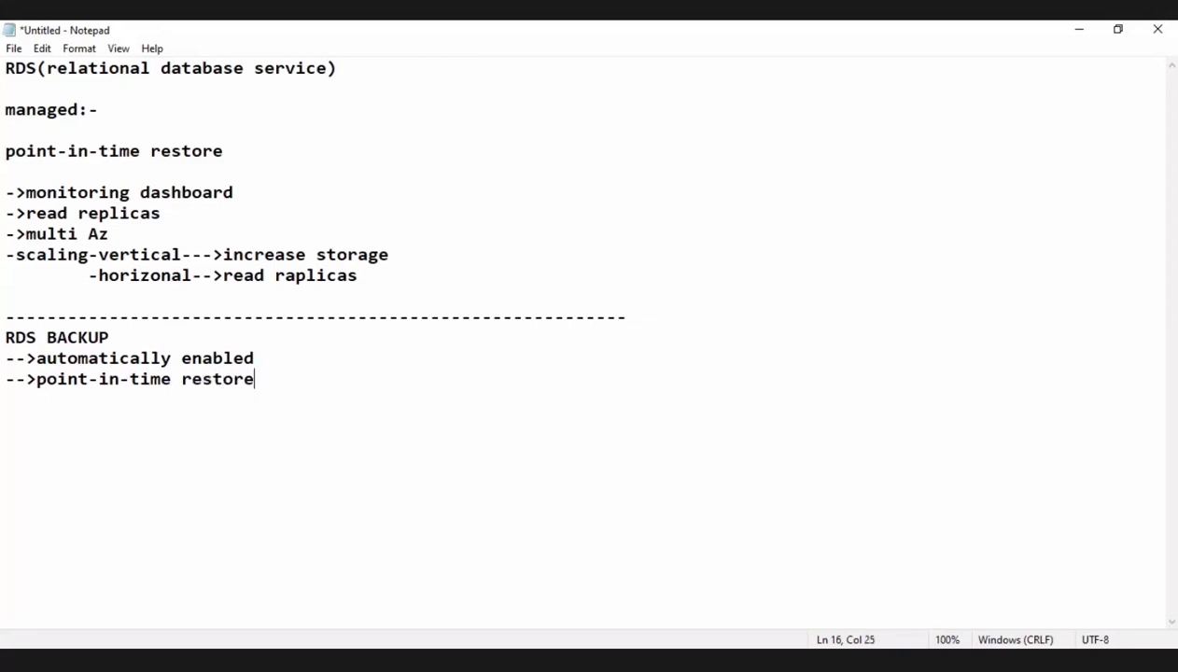
Leave two blank lines below the backup bullets and add an underscore separator line.
key(Return)
key(Return)
key(Return)
text(____________________________________)
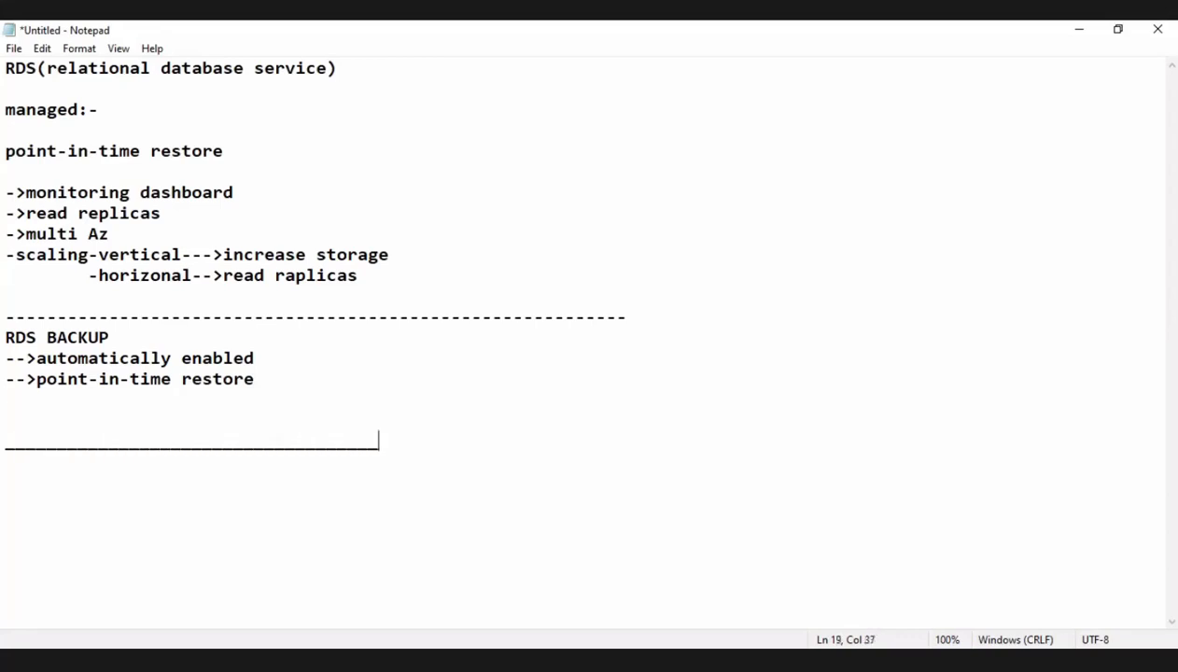
text(___)
Write "by default 7days" below the underscore separator, leaving one blank line between them.
key(Return)
key(Return)
text(by default )
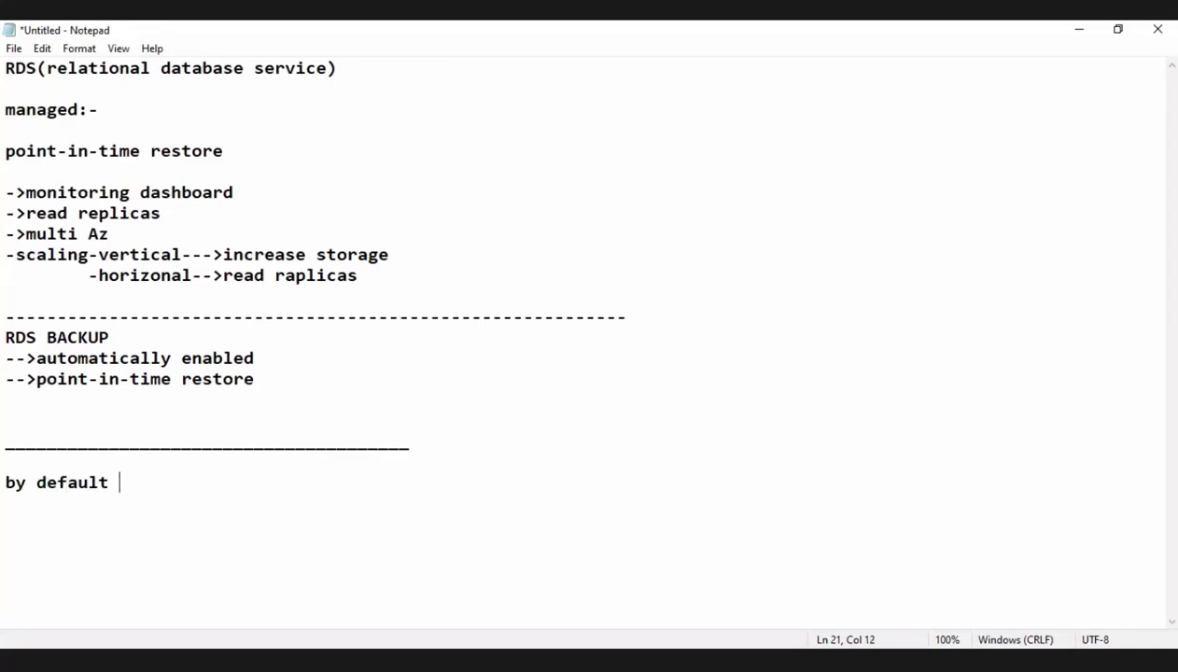
text(7days)
Add the line "max:- 35days" below the default days note.
key(Return)
text(max)
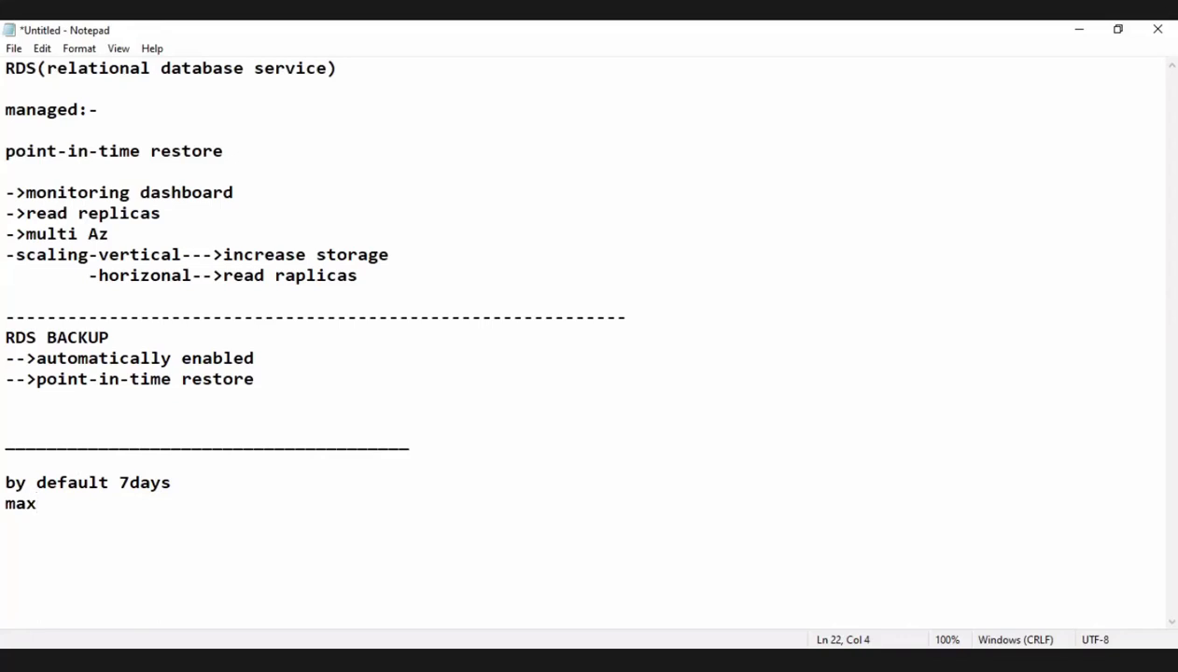
text(:- 35days)
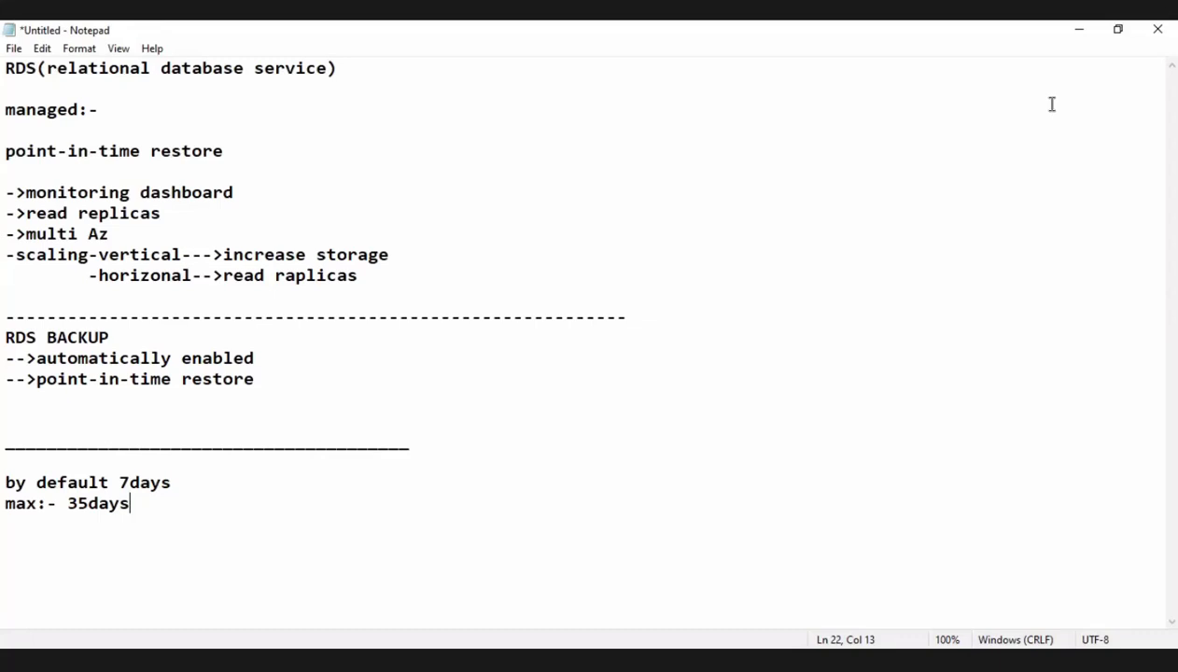
Add a short dashed line below the maximum days note and insert "snapshot" above that dashed line.
key(Return)
text(---------------------)
key(Up)
key(Return)
text(snapshot)
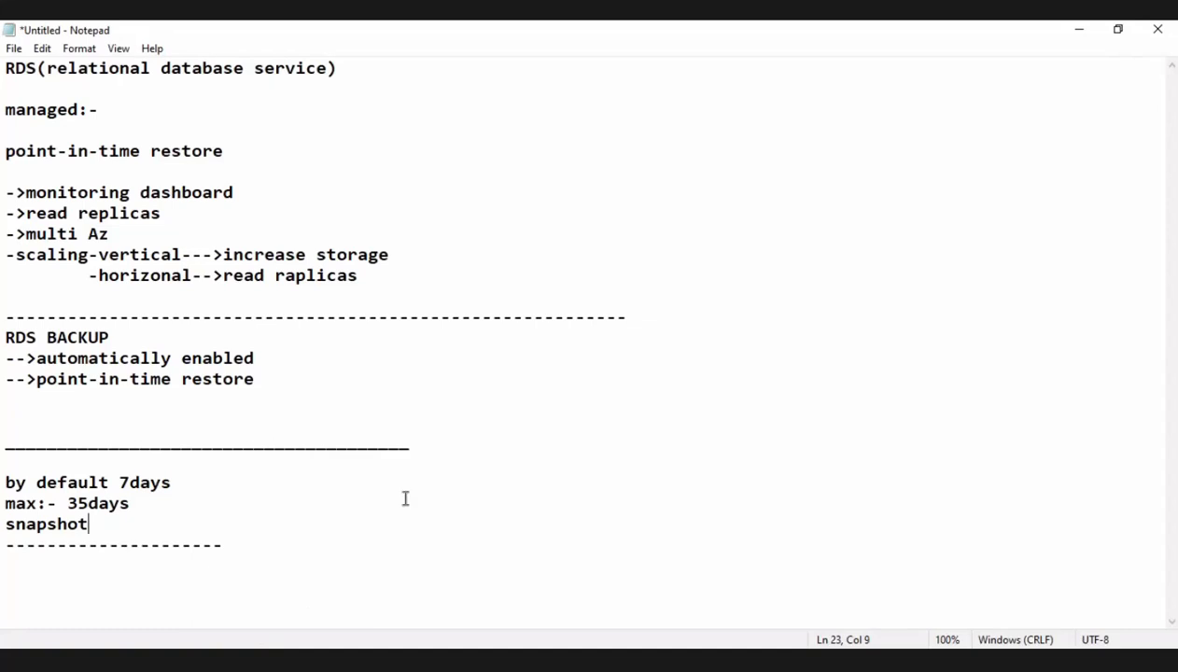
Return to the RDS notes and change the heading "managed:-" to "managed service:-".
key(alt+Tab)
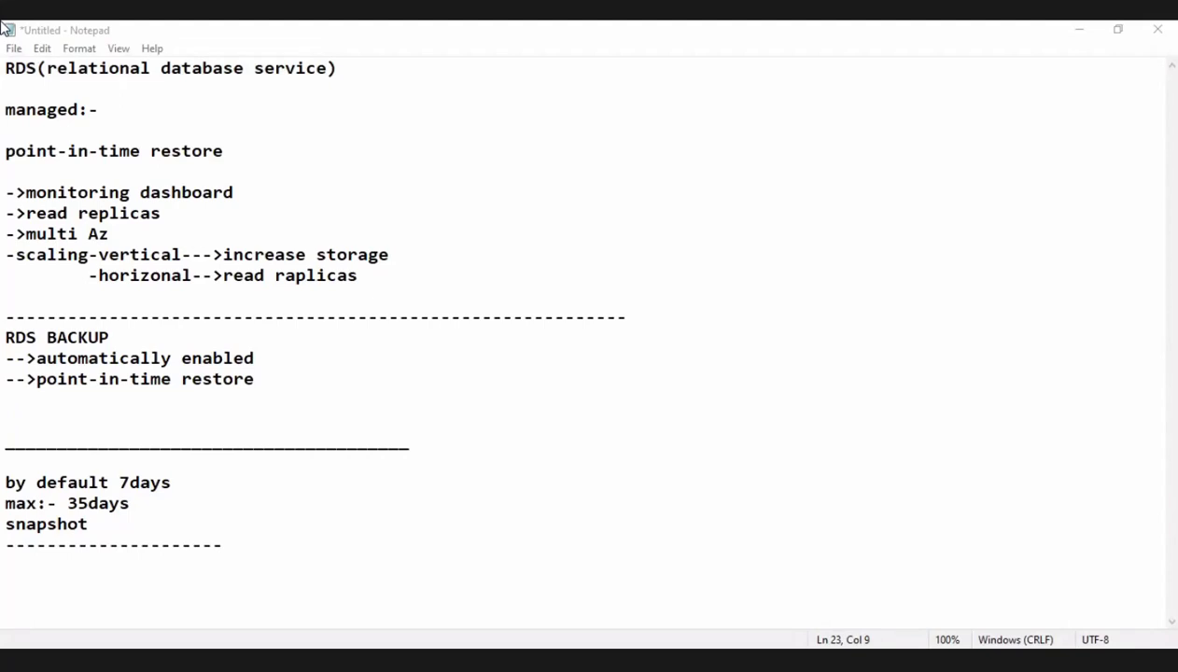
click(83, 110)
text(ser)
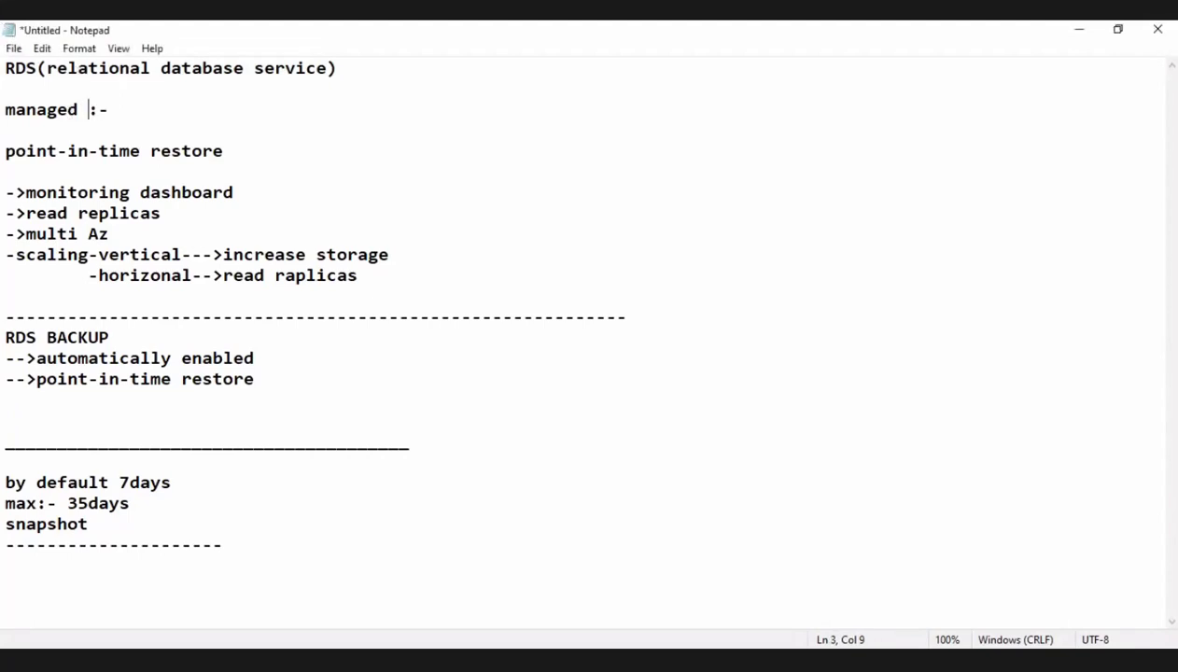
text(vice)
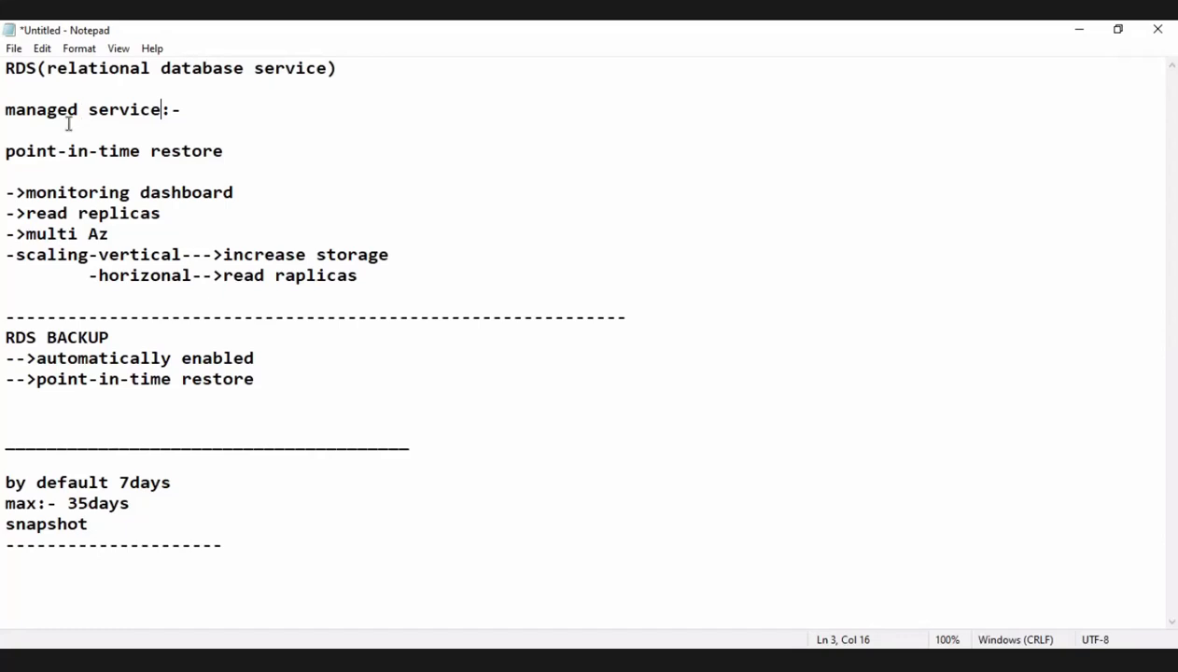
drag(223, 255, 388, 260)
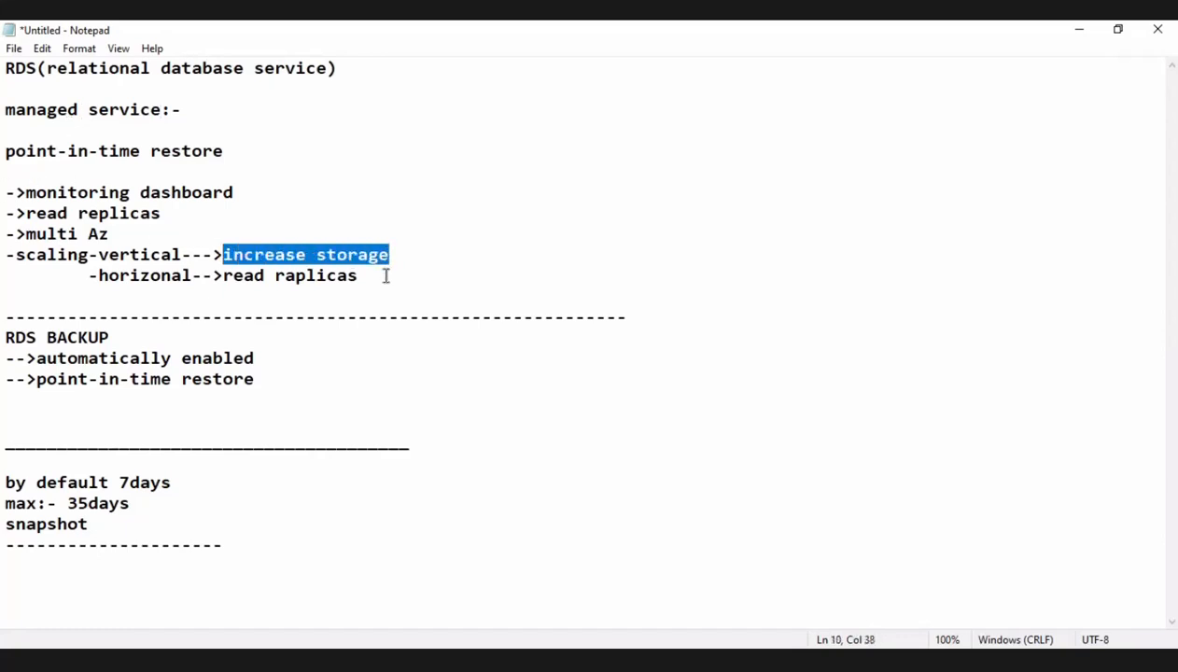
click(385, 275)
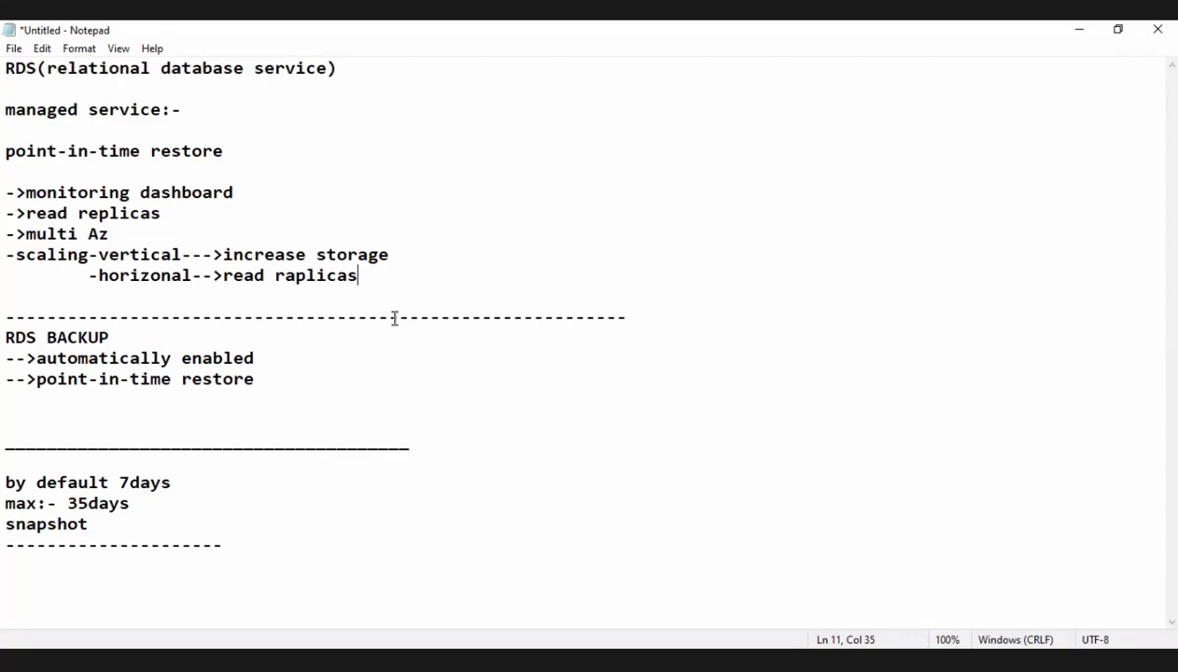
Append "retention" to the "by default 7days" line.
click(219, 481)
text(retion)
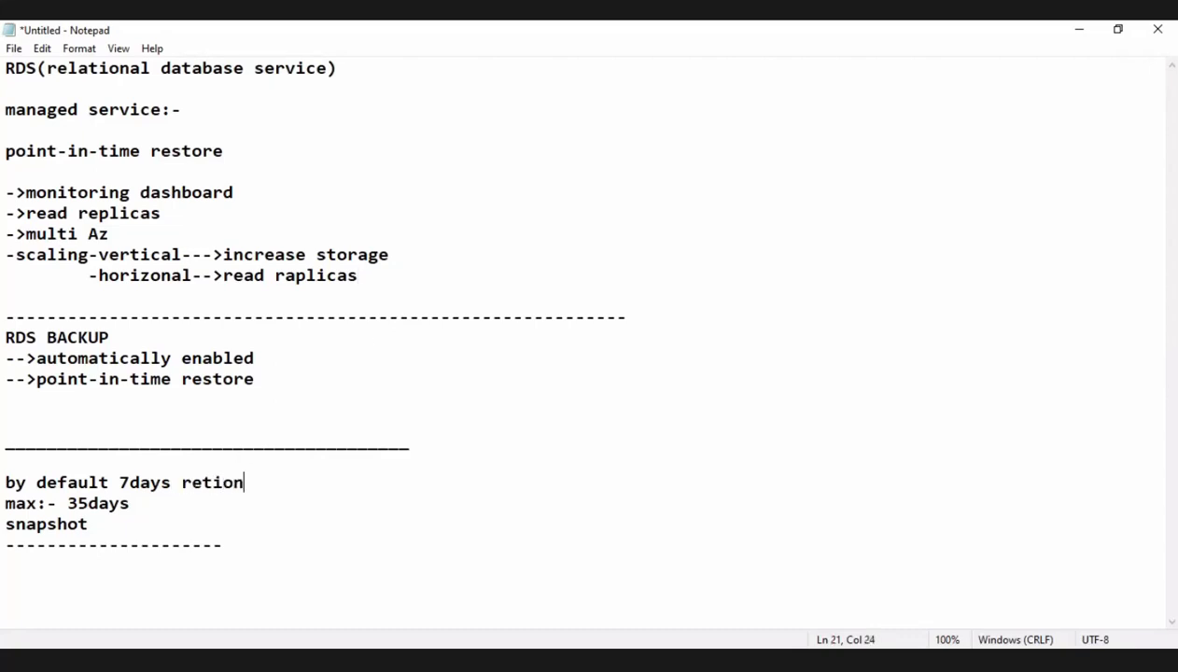
key(BackSpace)
key(BackSpace)
key(BackSpace)
text(ention )
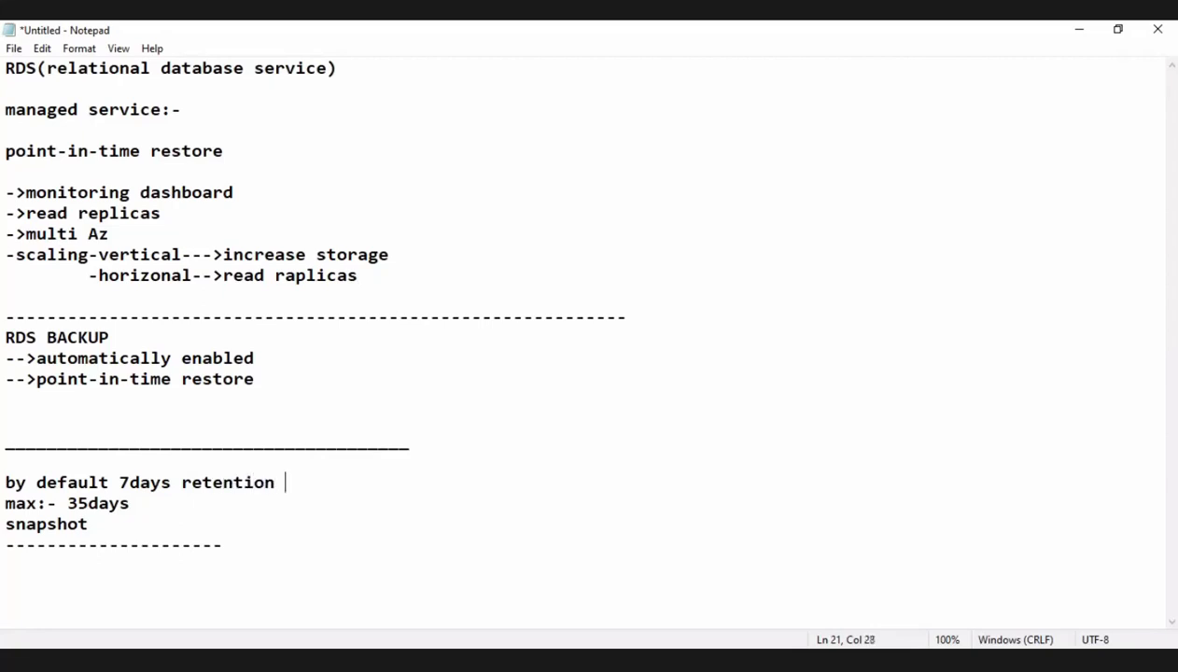
text(period)
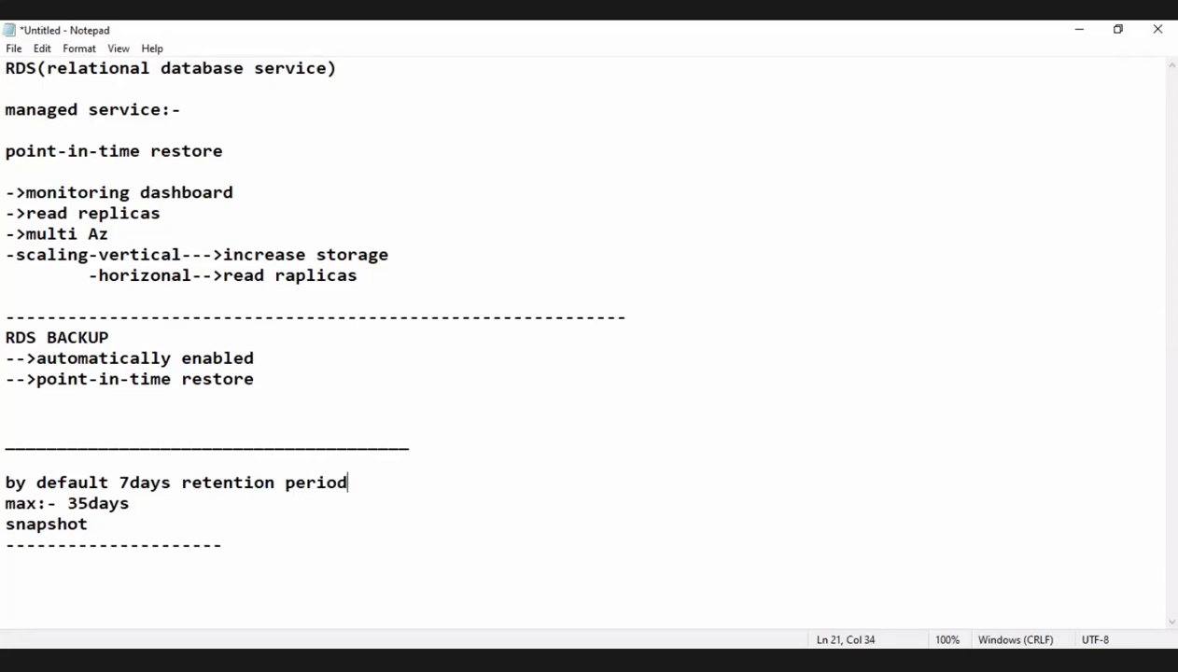
Append "period" to the "by default 7days retention" line.
key(Down)
Switch to Paint, draw a rectangle about 124 × 75 px near the canvas's upper edge, and handwrite "APP" inside it.
key(alt+Tab)
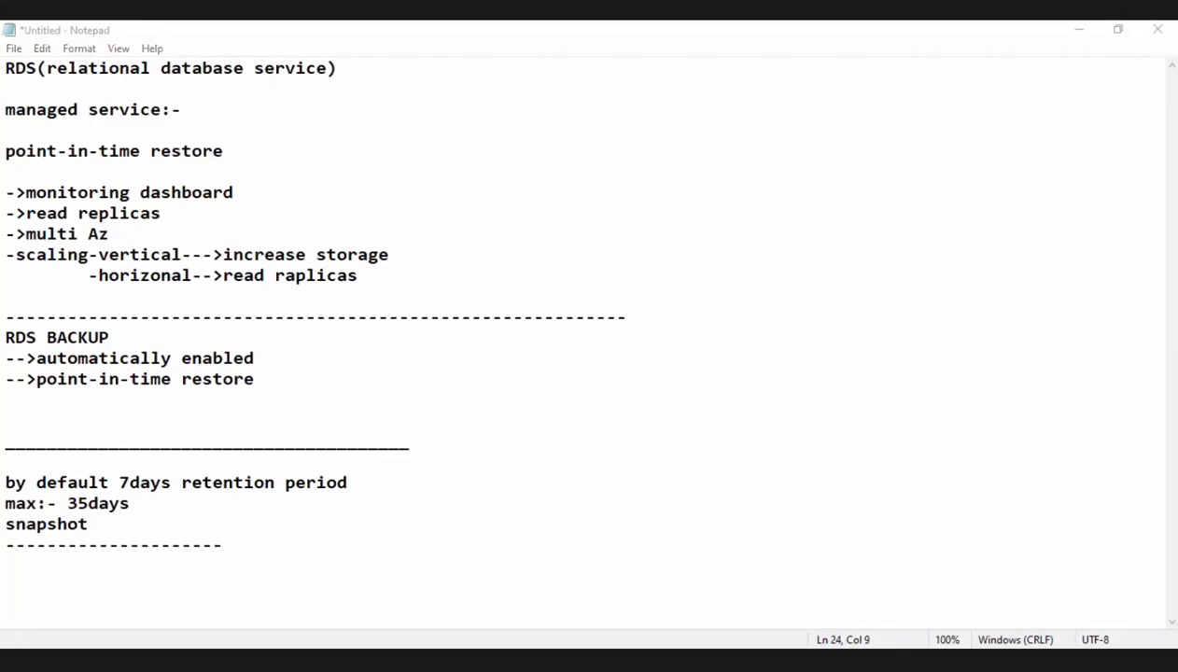
key(alt+Tab)
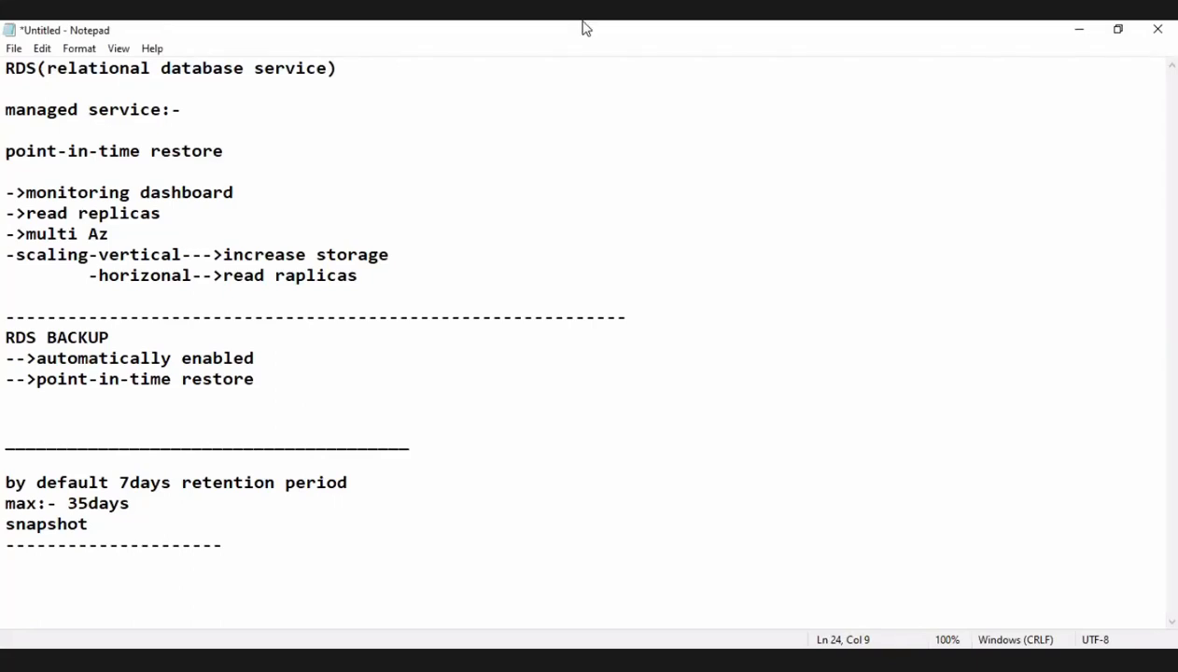
key(alt+Tab)
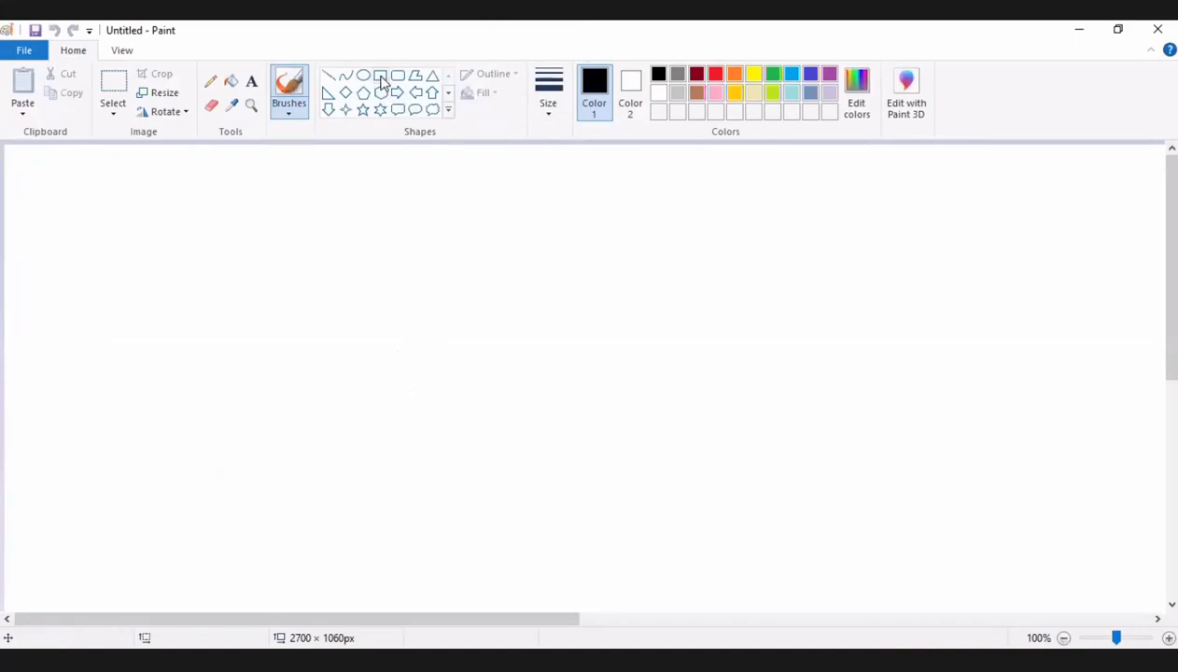
click(380, 76)
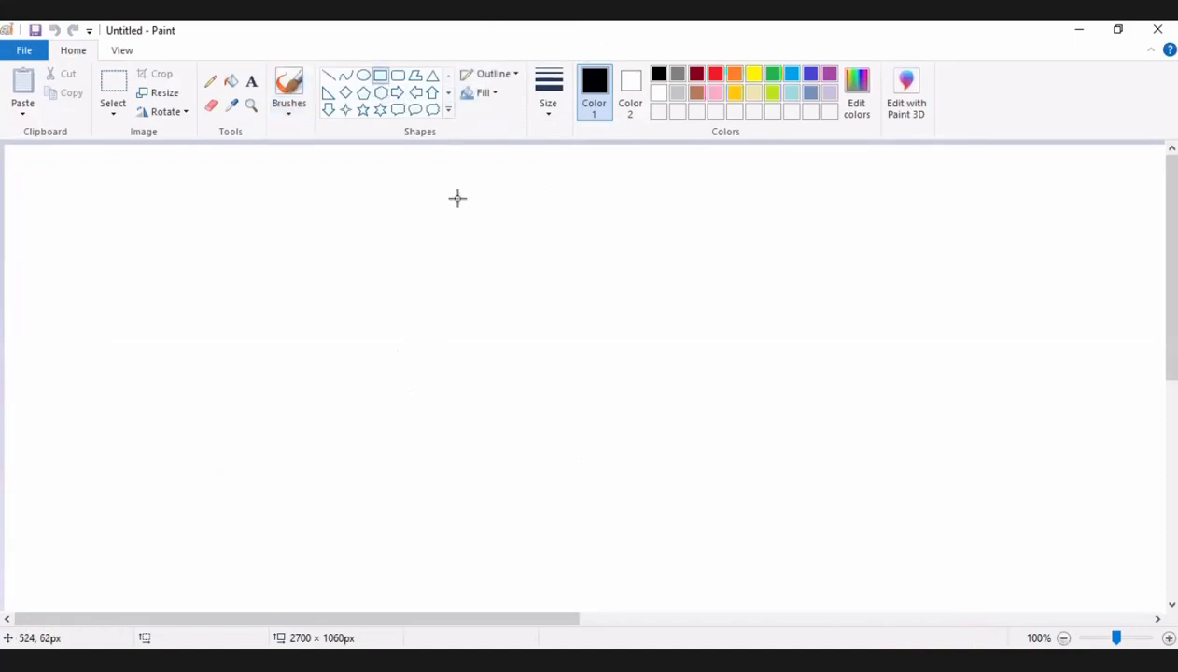
drag(463, 183, 355, 248)
click(211, 81)
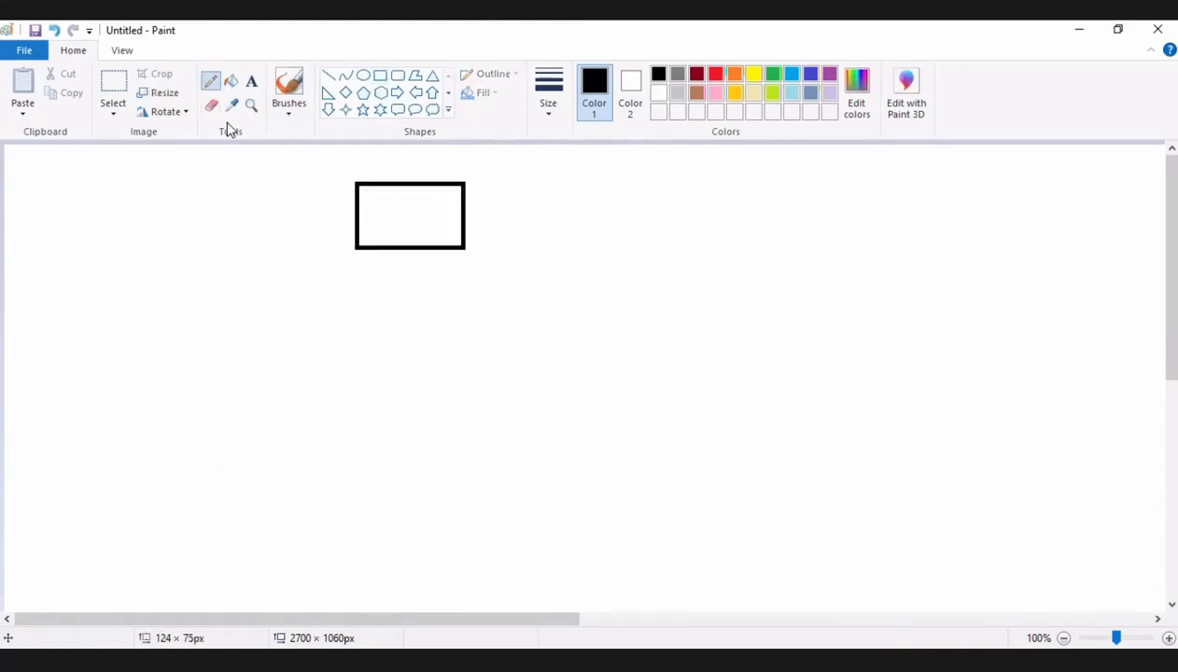
mouse_move(374, 225)
mouse_down()
mouse_move(379, 188)
mouse_move(402, 222)
mouse_up()
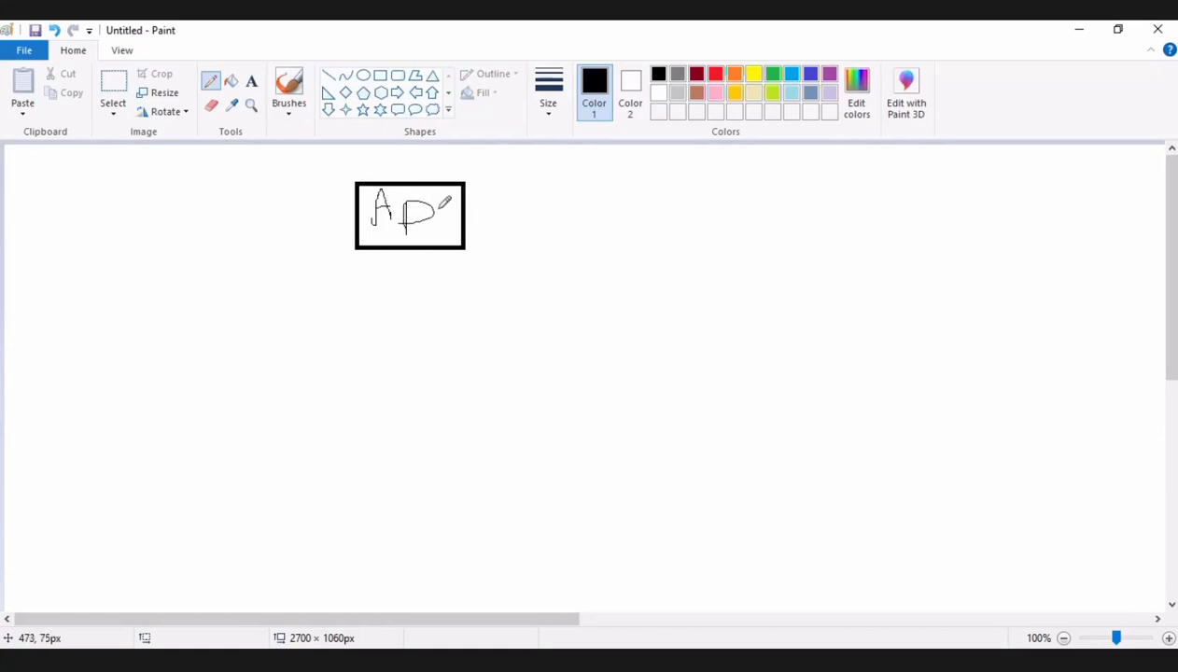
mouse_move(440, 231)
mouse_down()
mouse_move(465, 194)
mouse_move(435, 220)
mouse_up()
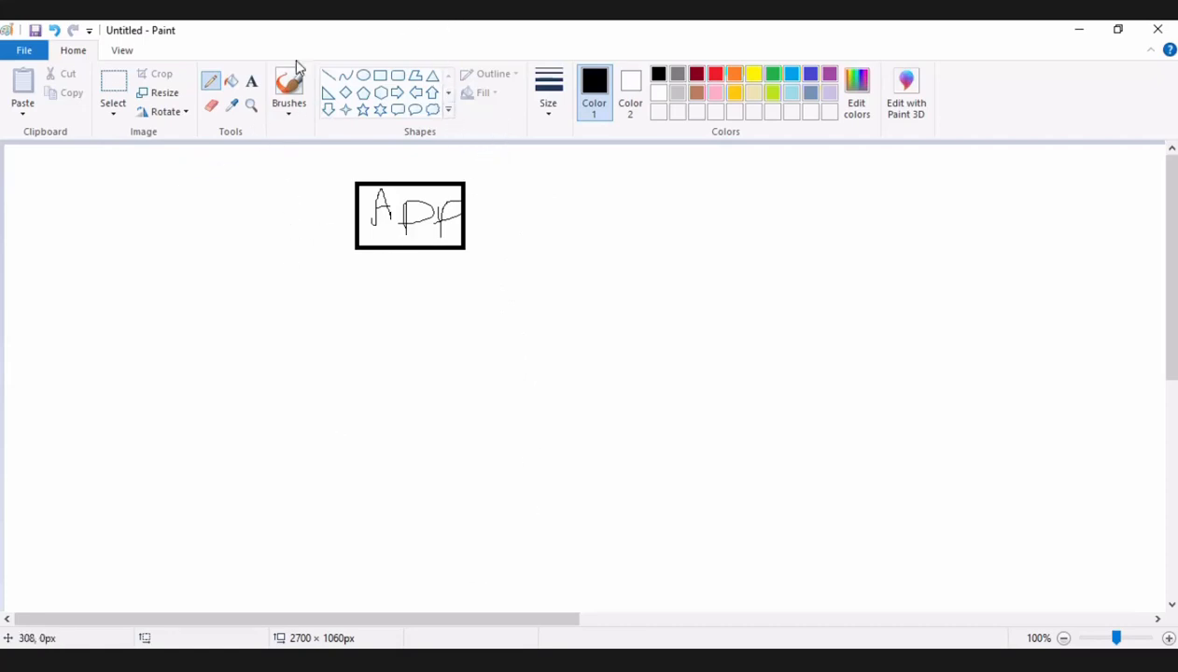
Draw a rectangle about 141 × 95 px below the APP box and handwrite "M" inside it.
click(380, 76)
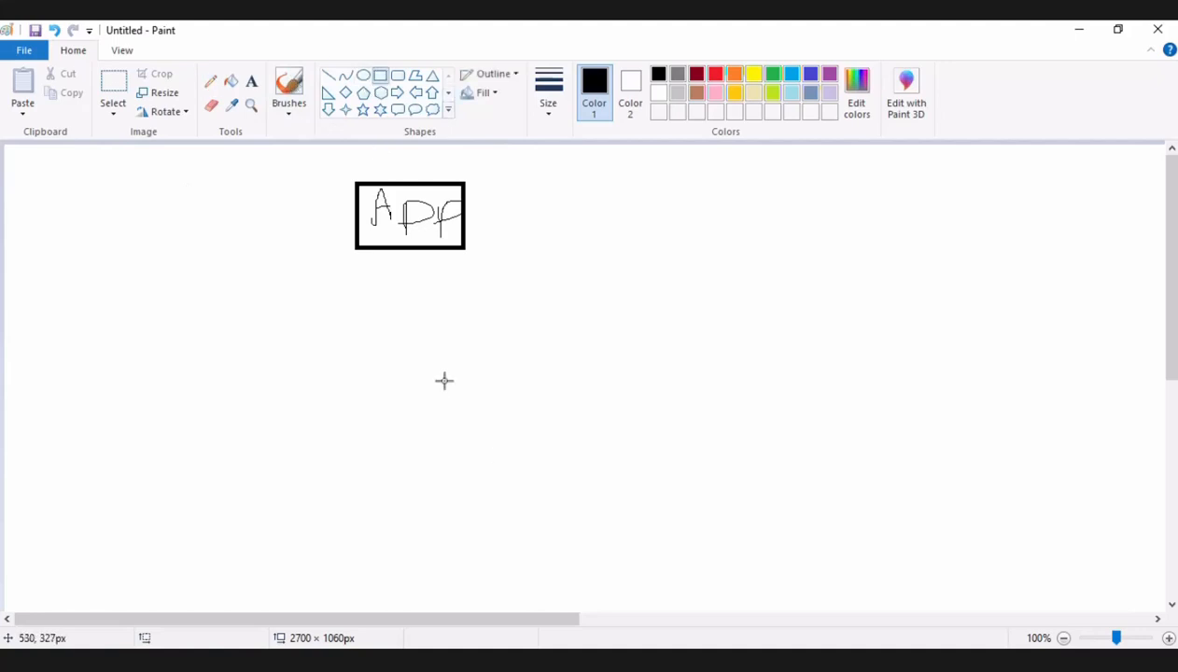
mouse_move(481, 361)
mouse_down()
mouse_move(339, 425)
mouse_move(358, 445)
mouse_up()
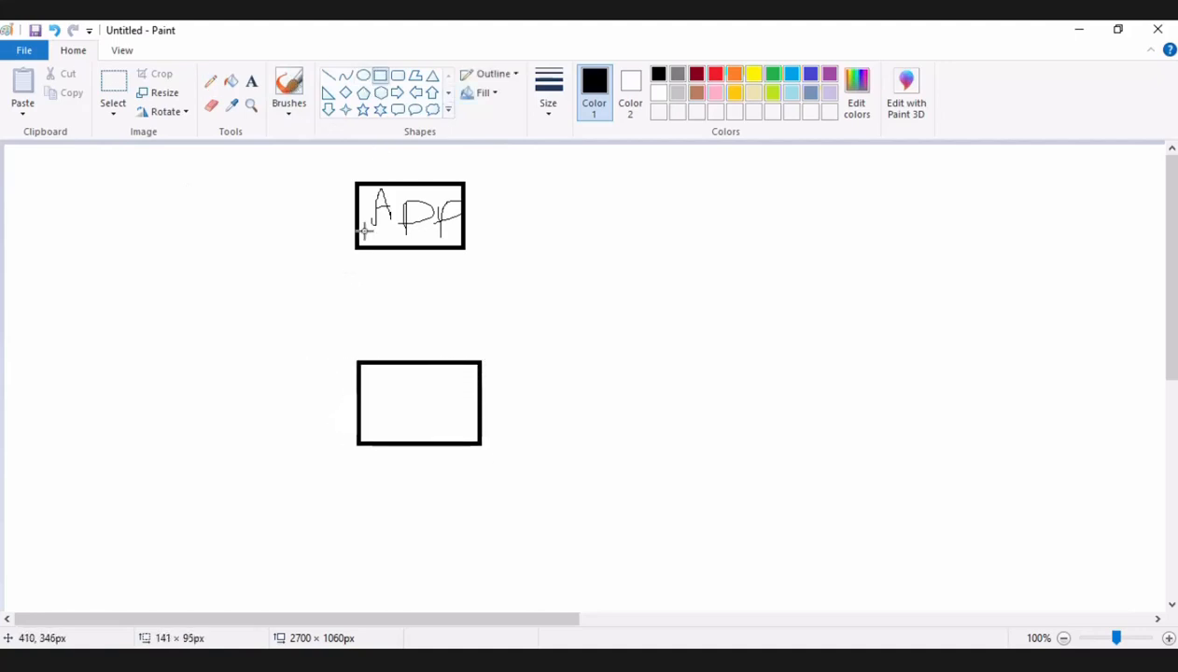
click(210, 82)
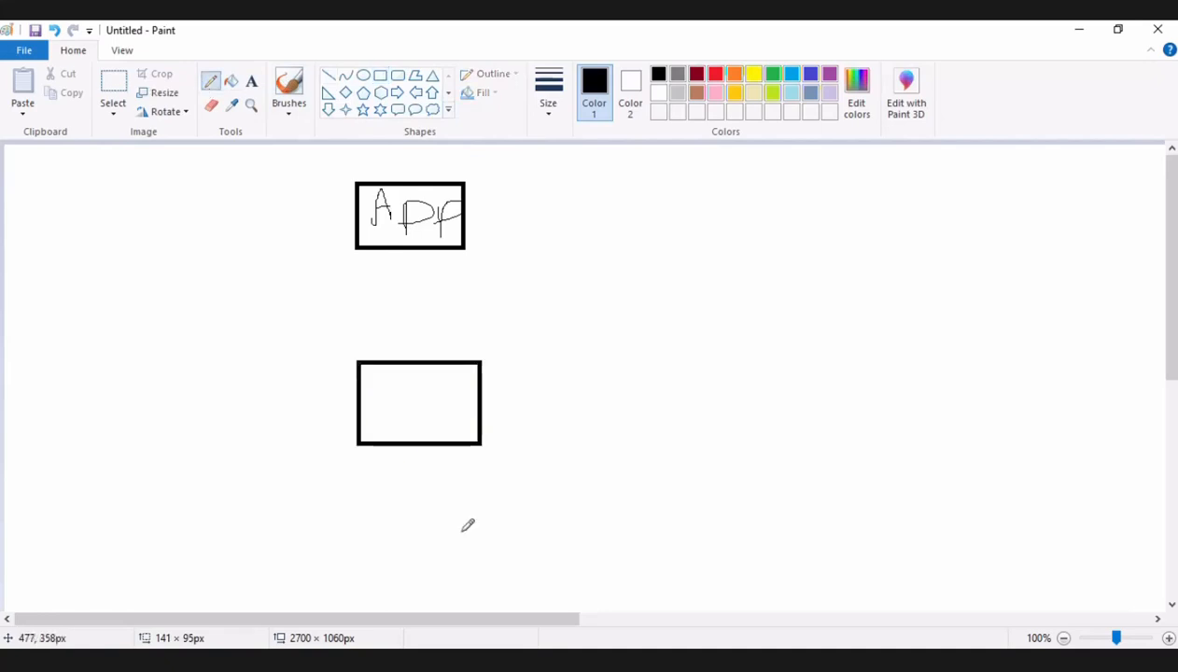
mouse_move(387, 437)
mouse_down()
mouse_move(392, 381)
mouse_move(431, 366)
mouse_move(446, 430)
mouse_up()
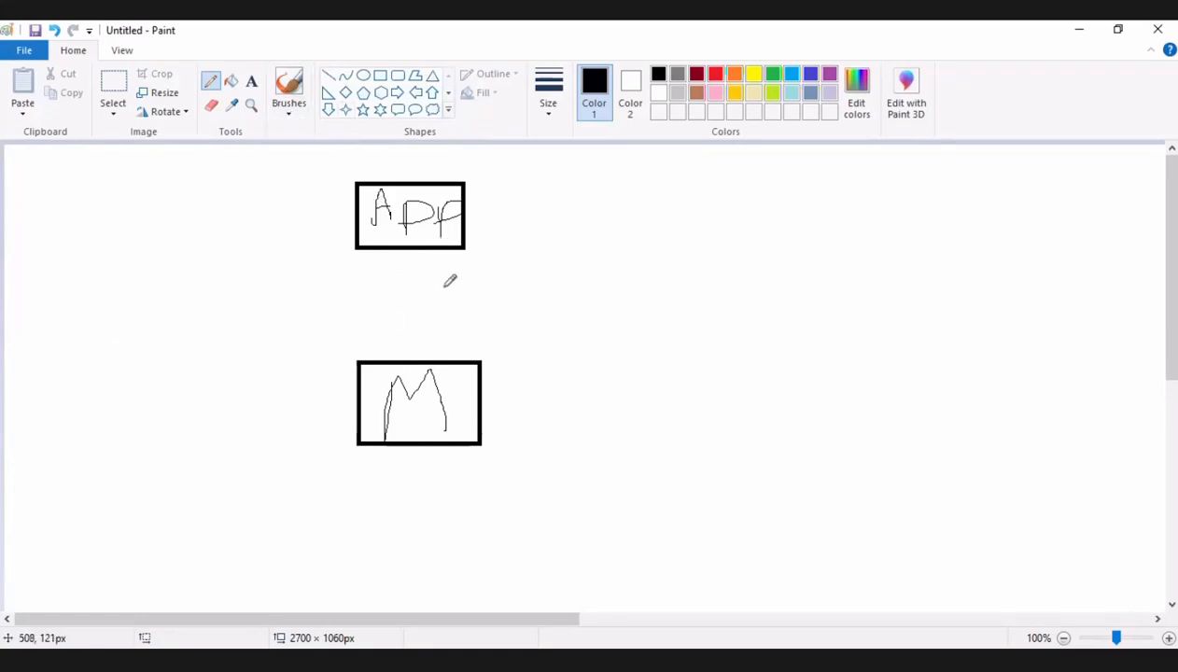
Connect the APP and M boxes with two freehand arrows, labelling one "W" and the other "R".
drag(443, 249, 453, 359)
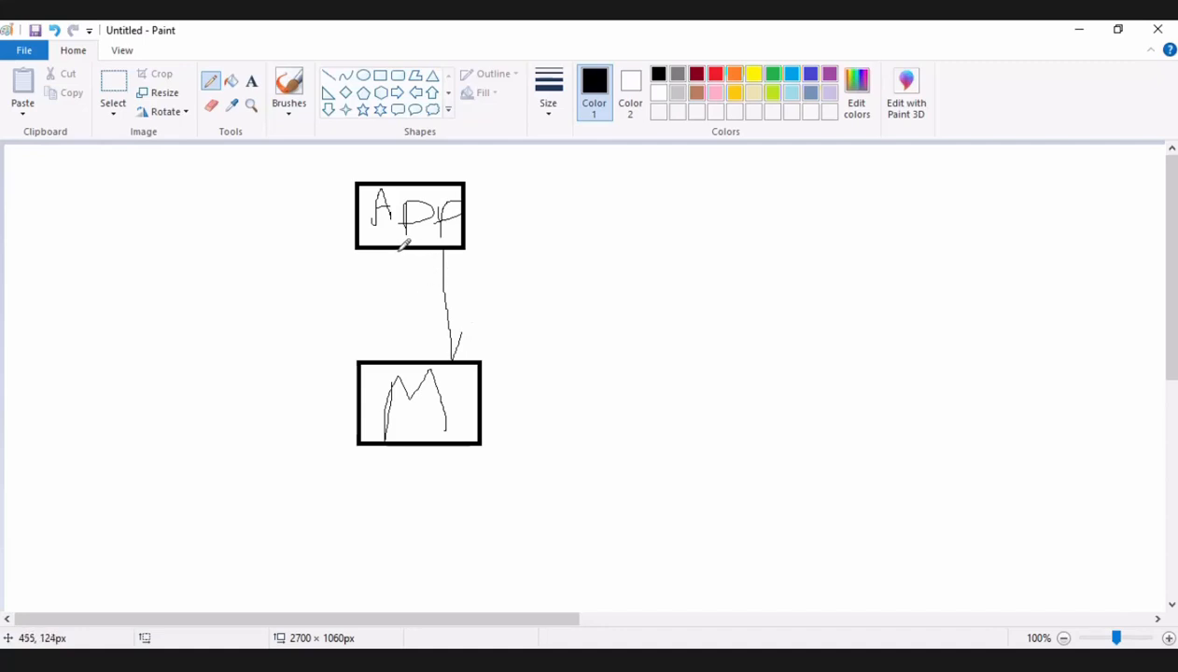
drag(400, 249, 401, 359)
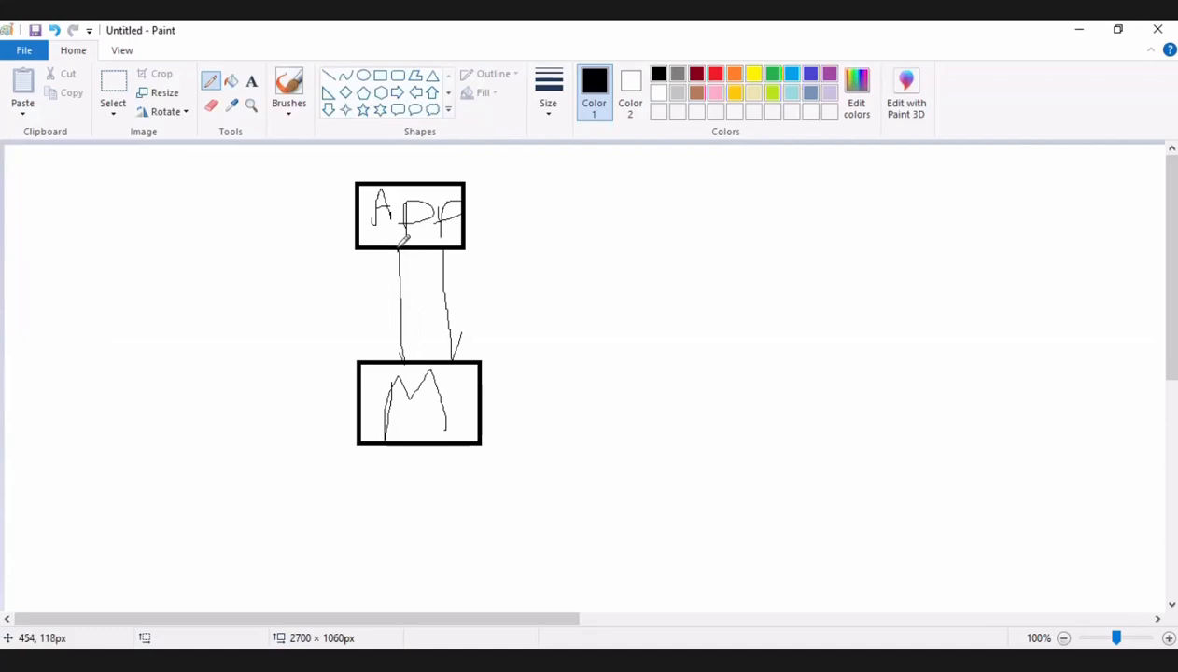
drag(379, 284, 398, 253)
mouse_move(469, 276)
mouse_down()
mouse_move(485, 283)
mouse_move(498, 269)
mouse_up()
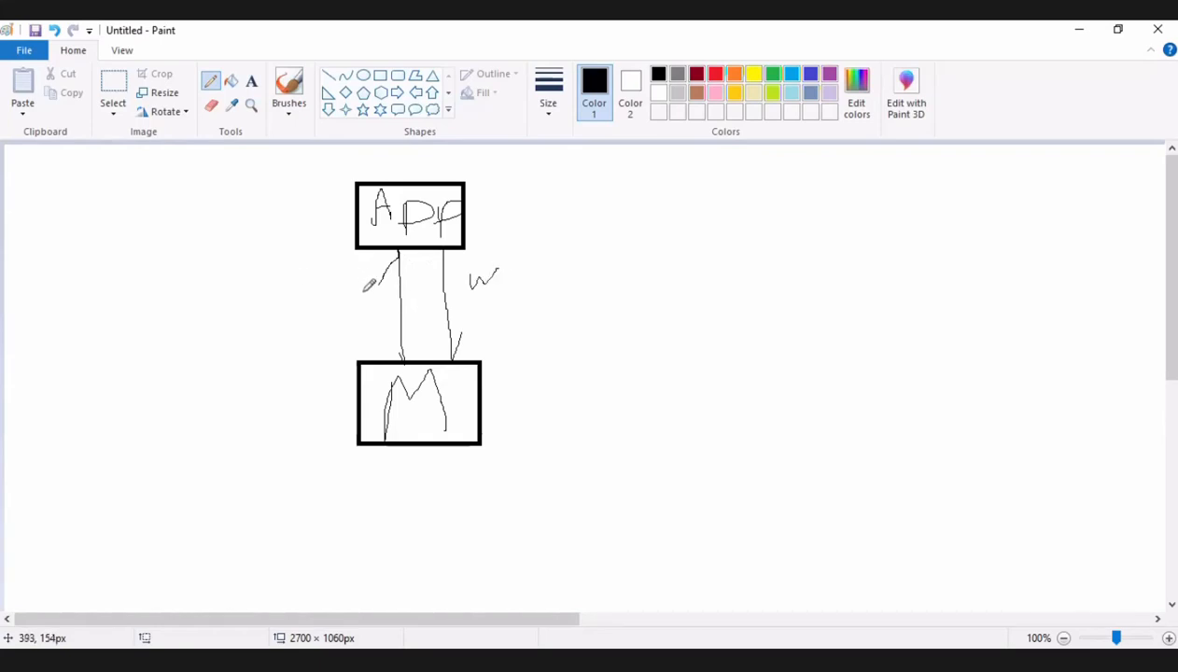
mouse_move(365, 293)
mouse_down()
mouse_move(367, 309)
mouse_move(374, 282)
mouse_move(367, 307)
mouse_move(382, 321)
mouse_move(365, 327)
mouse_up()
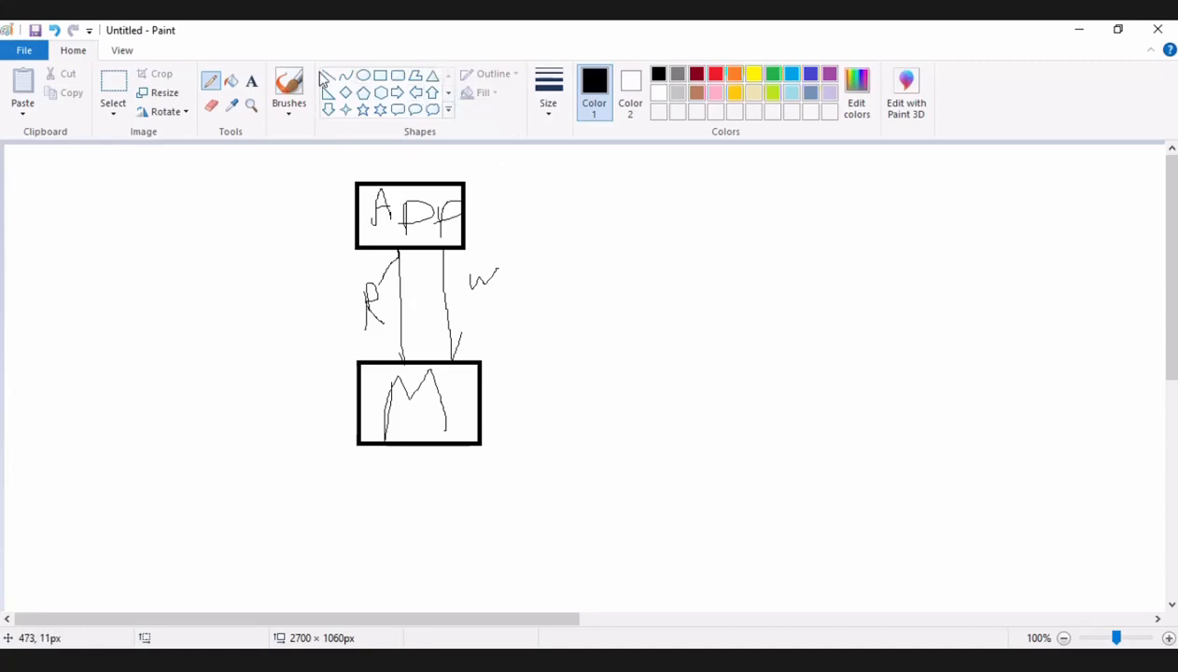
Draw a box about 90 × 93 px to the right of M, labelled "R", with a freehand arrow from M to it.
click(380, 75)
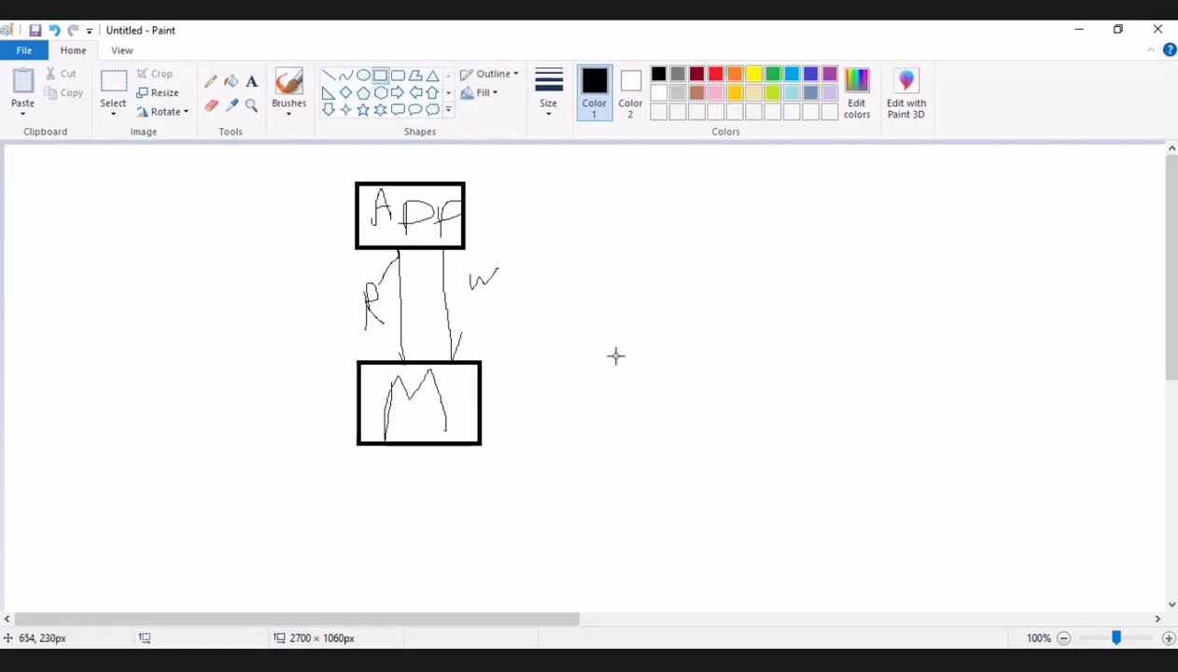
drag(688, 359, 609, 431)
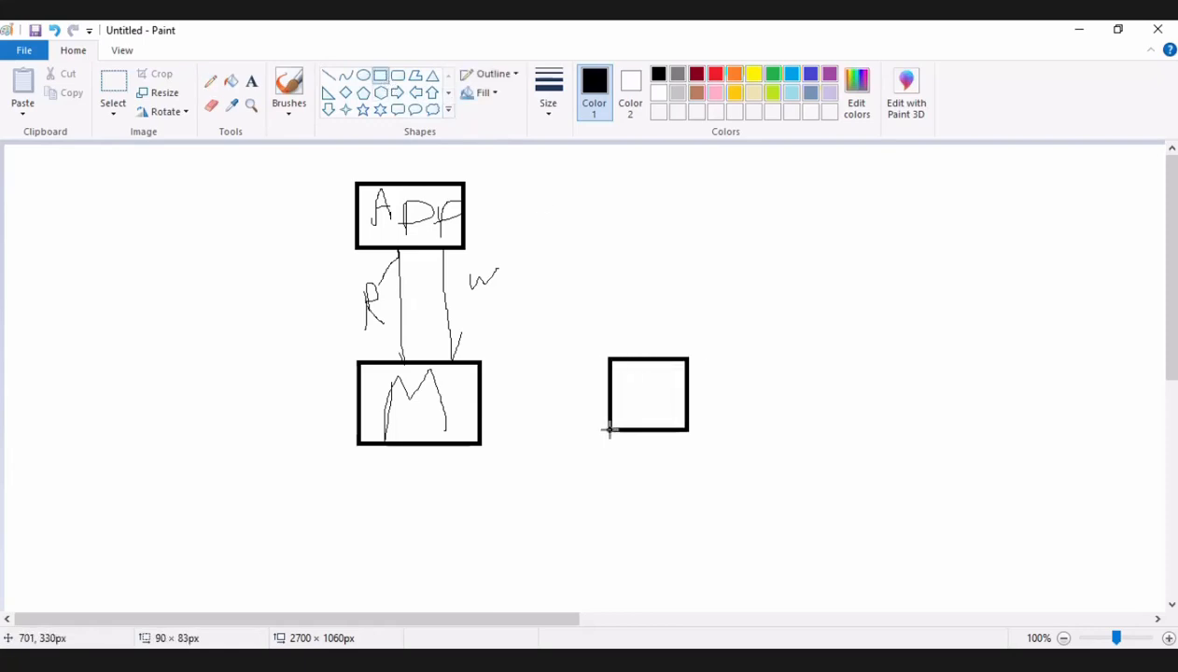
drag(609, 430, 609, 438)
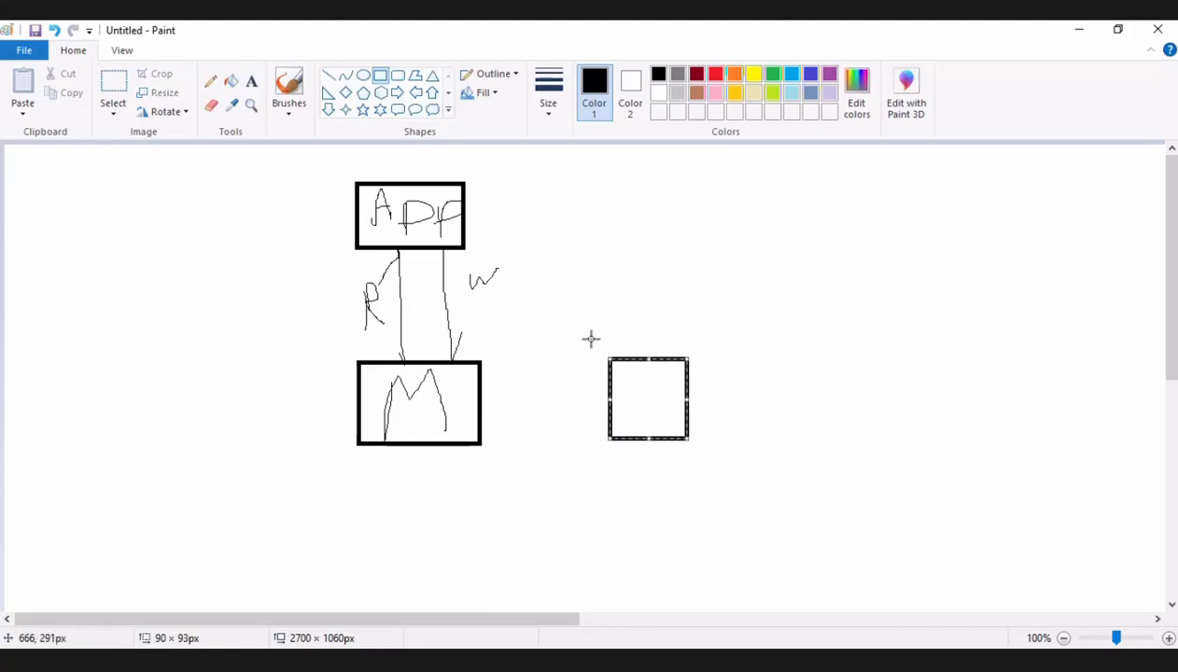
click(782, 264)
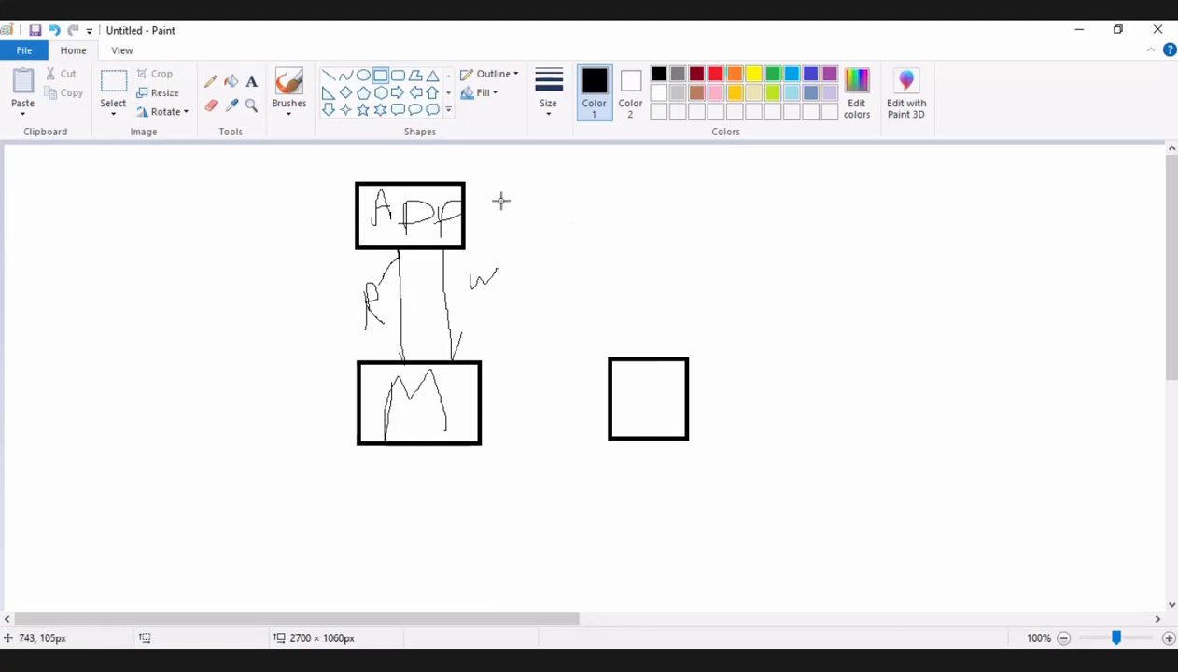
click(217, 78)
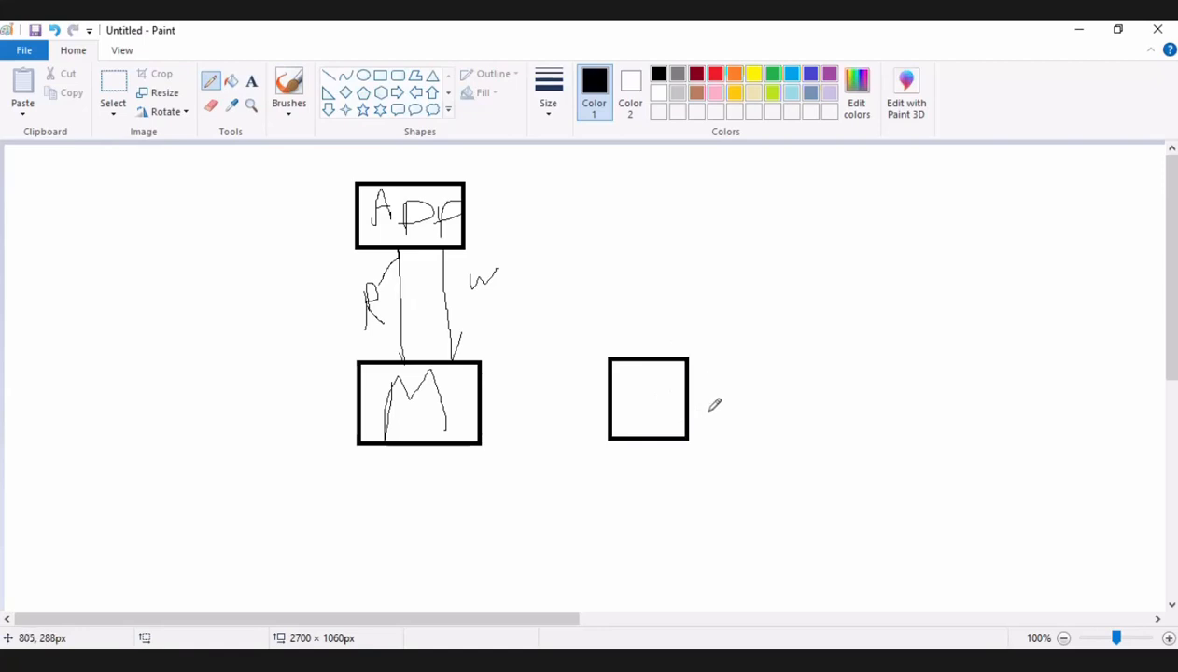
drag(633, 381, 664, 426)
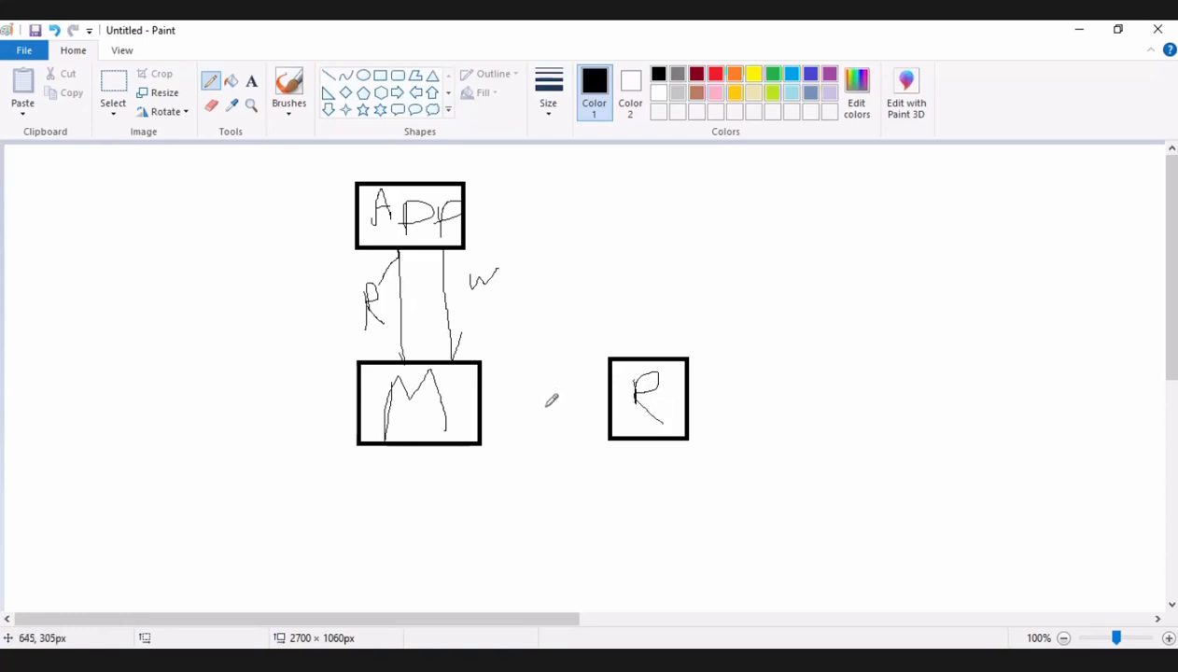
mouse_move(482, 400)
mouse_down()
mouse_move(613, 390)
mouse_move(568, 429)
mouse_up()
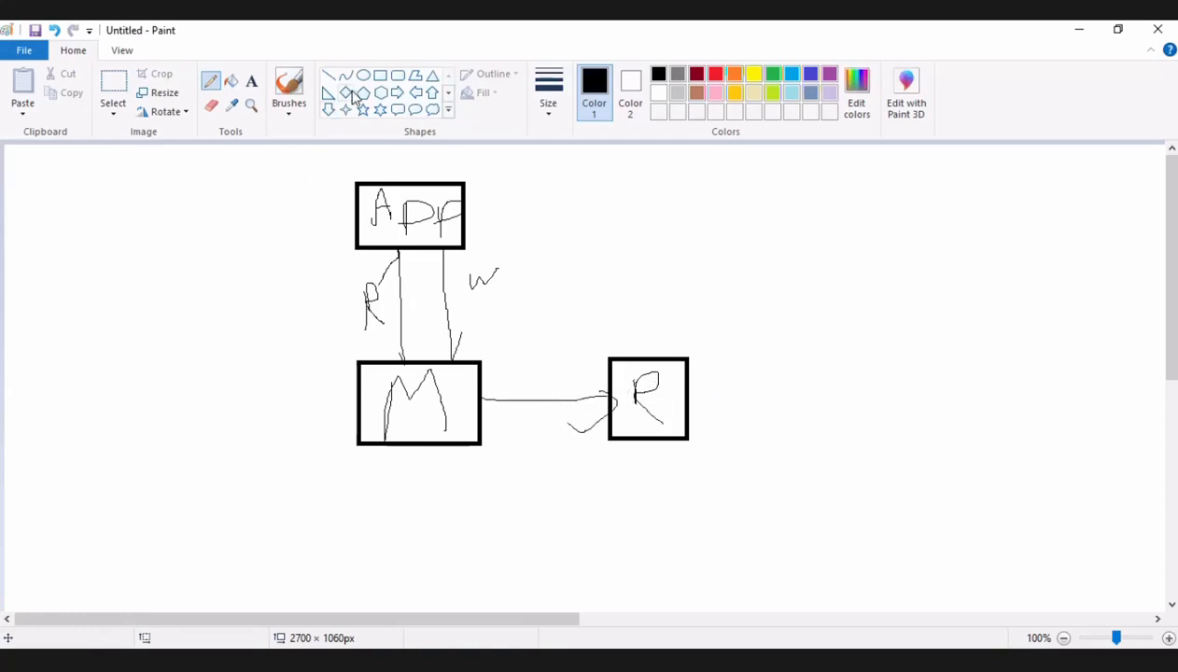
Draw a rectangle about 143 × 90 px to the left of the M box and handwrite "R" inside it.
click(380, 75)
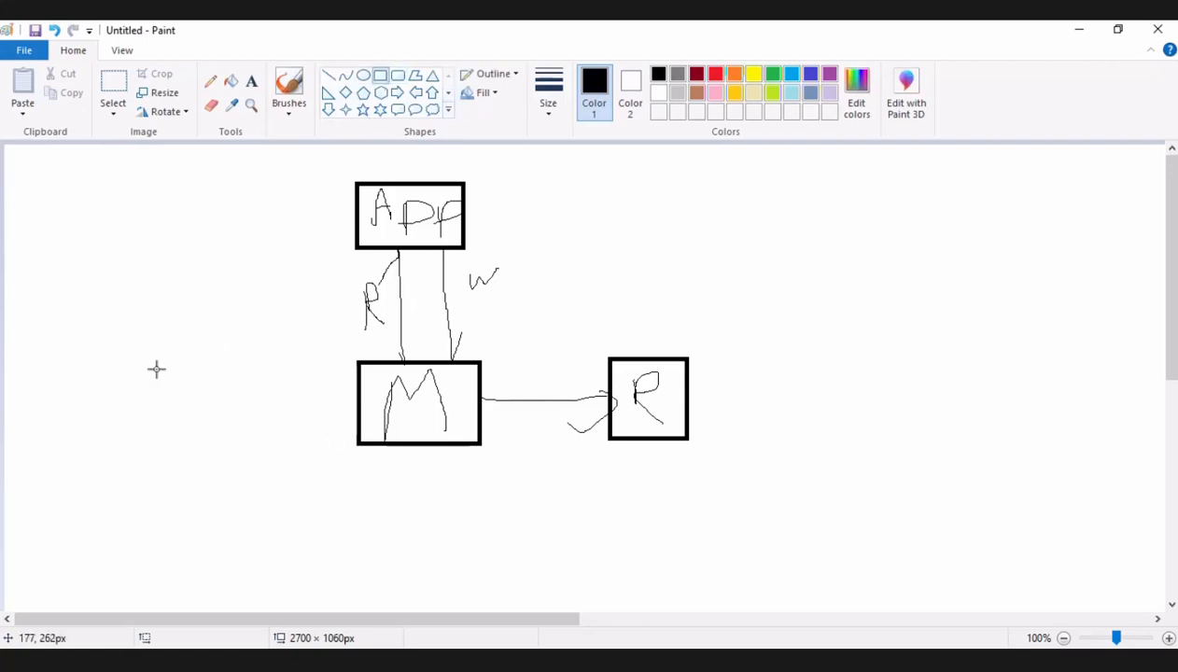
mouse_move(208, 372)
mouse_down()
mouse_move(103, 467)
mouse_move(83, 451)
mouse_up()
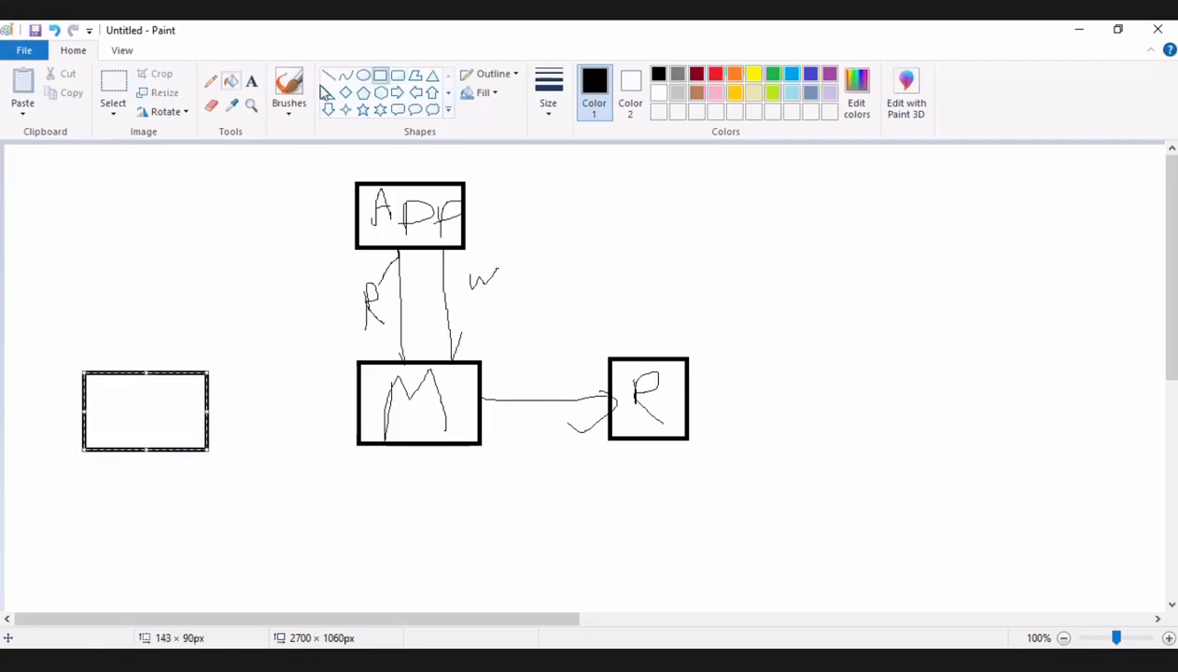
click(211, 81)
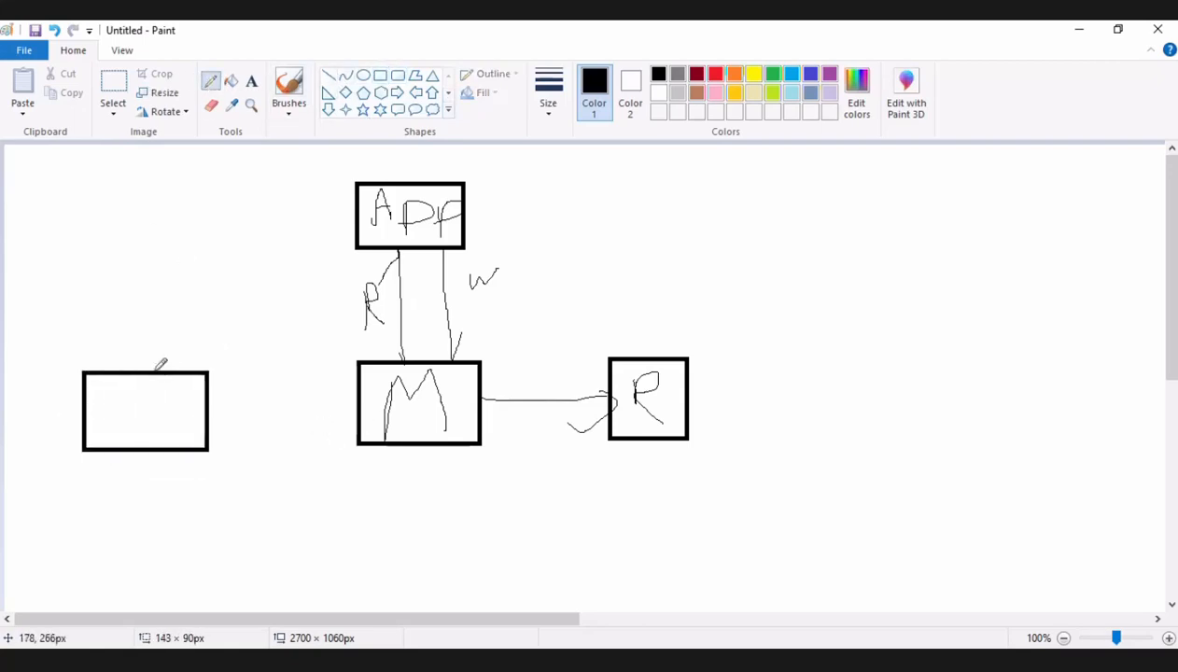
mouse_move(140, 381)
mouse_down()
mouse_move(140, 423)
mouse_move(162, 378)
mouse_move(145, 415)
mouse_move(173, 439)
mouse_up()
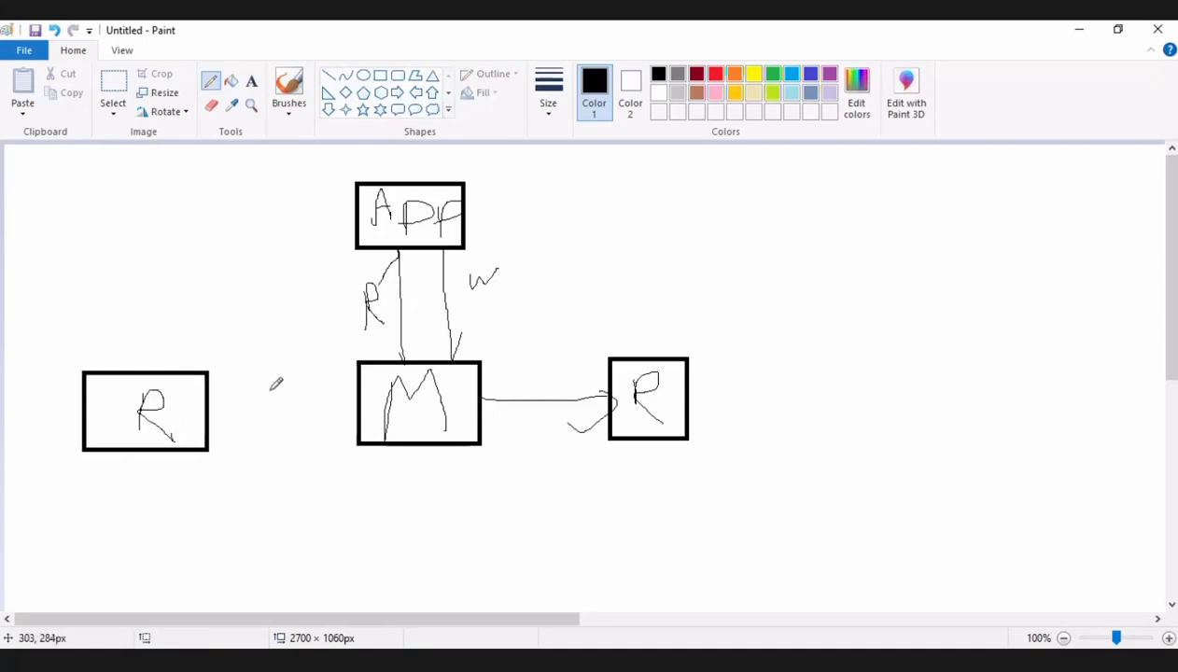
Draw a freehand arrow from M to the left R box and label it "Async rep".
mouse_move(360, 400)
mouse_down()
mouse_move(209, 418)
mouse_move(239, 455)
mouse_up()
mouse_move(246, 392)
mouse_down()
mouse_move(252, 399)
mouse_move(248, 360)
mouse_move(270, 406)
mouse_move(307, 393)
mouse_move(311, 413)
mouse_move(332, 393)
mouse_move(351, 396)
mouse_up()
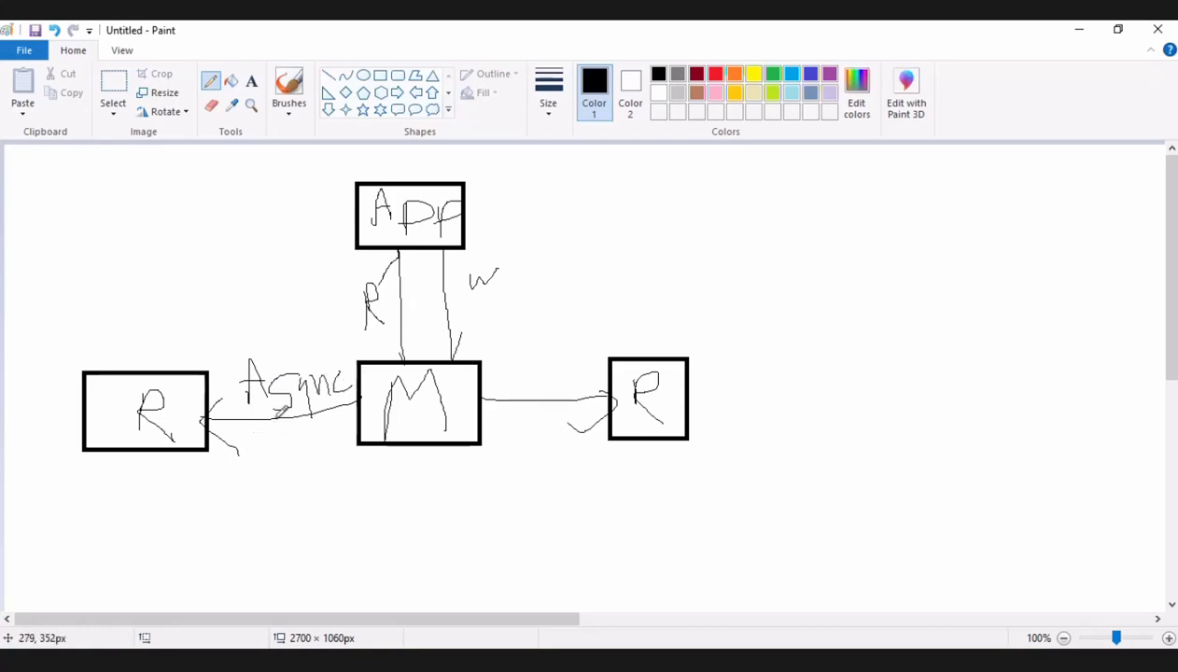
mouse_move(250, 442)
mouse_down()
mouse_move(297, 432)
mouse_move(333, 462)
mouse_move(347, 439)
mouse_move(348, 449)
mouse_up()
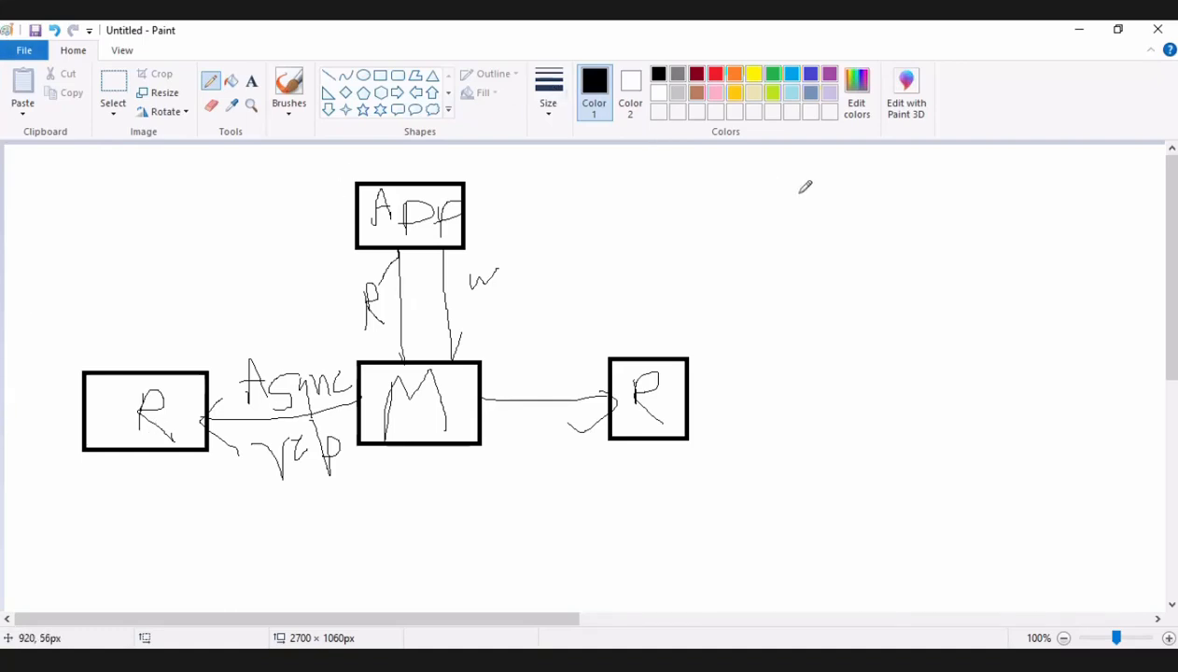
Handwrite "cric" in the blank area to the upper right of the diagram.
mouse_move(826, 174)
mouse_down()
mouse_move(810, 198)
mouse_move(842, 187)
mouse_move(875, 209)
mouse_move(890, 175)
mouse_move(902, 176)
mouse_up()
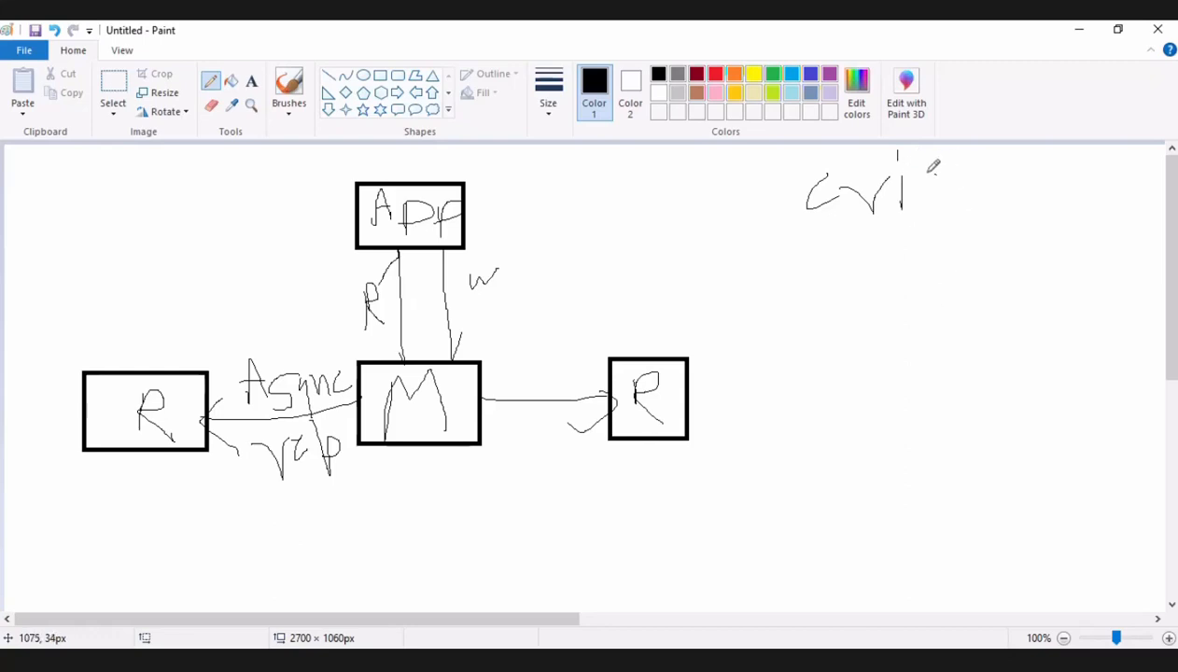
mouse_move(936, 173)
mouse_down()
mouse_move(937, 218)
mouse_move(962, 192)
mouse_up()
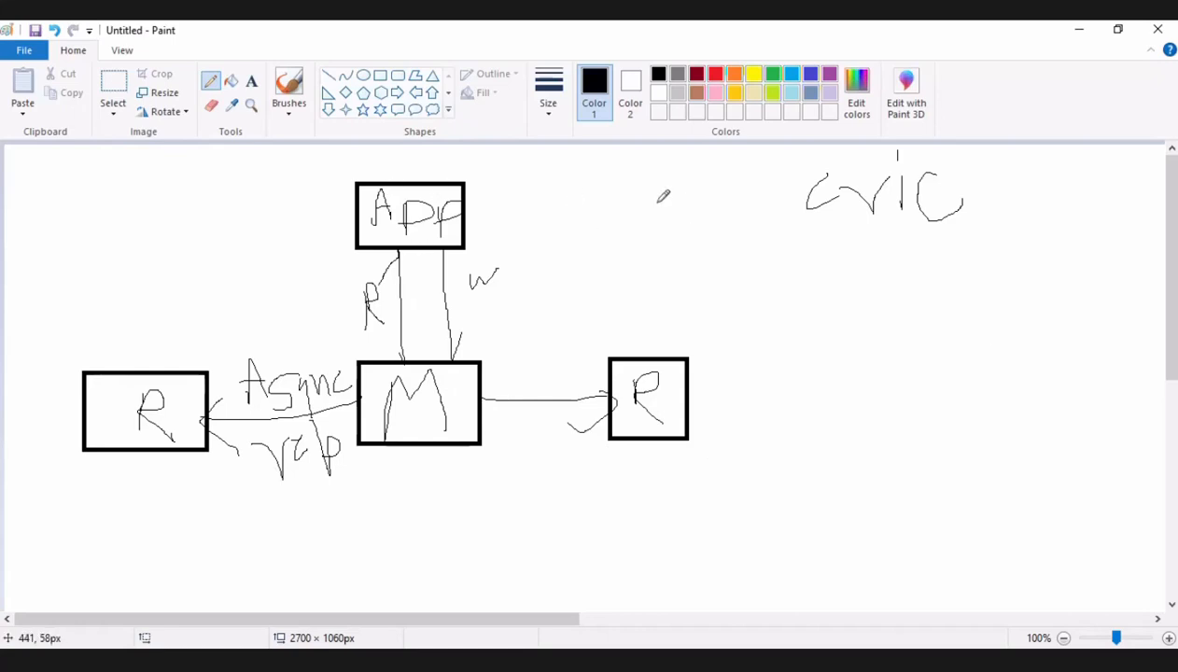
Handwrite a large "W" and a large "R" side by side on the blank canvas below the diagram.
drag(1168, 221, 1175, 388)
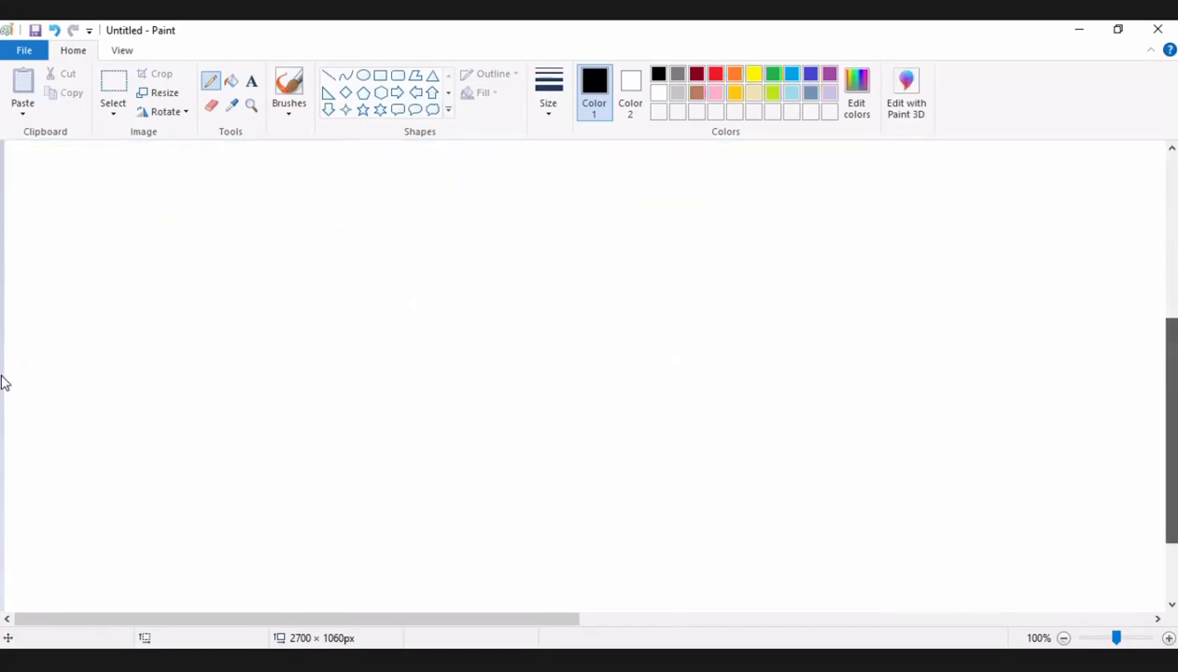
scroll(2, 378, up, 1)
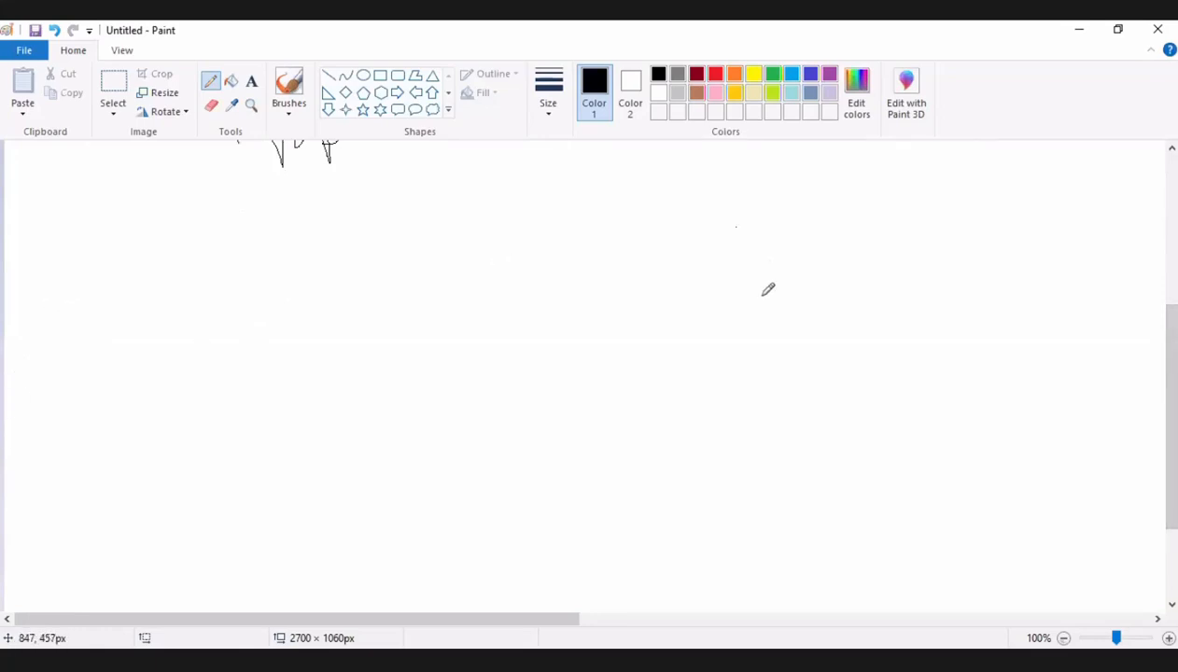
mouse_move(736, 226)
mouse_down()
mouse_move(796, 262)
mouse_move(810, 229)
mouse_up()
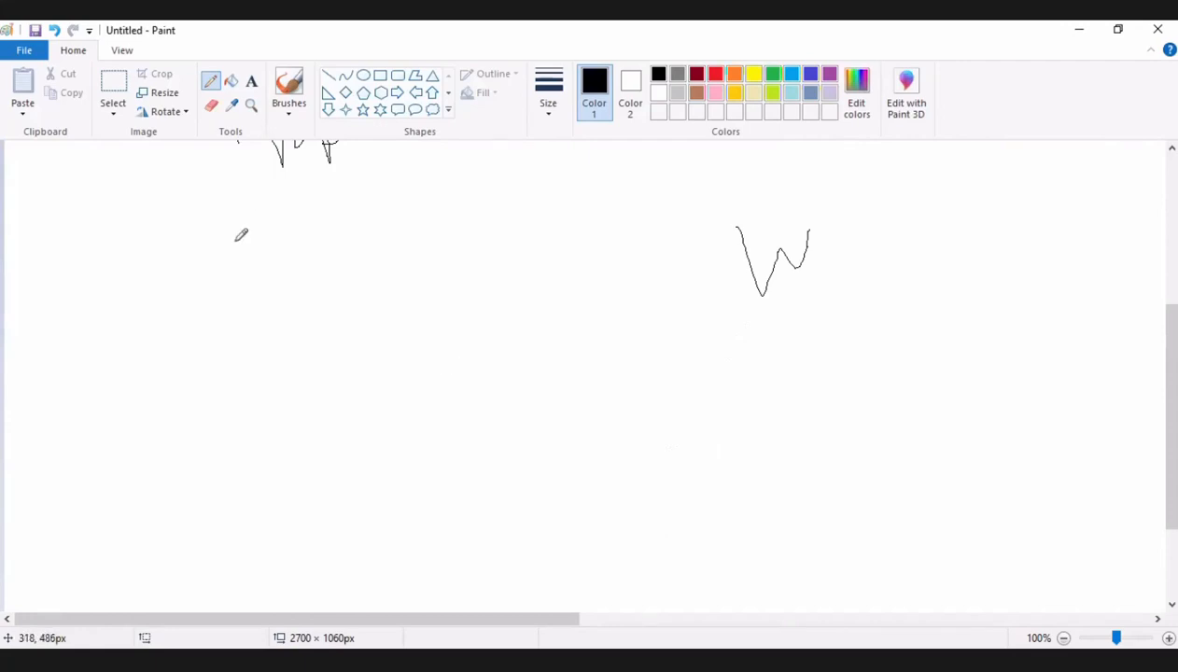
mouse_move(258, 365)
mouse_down()
mouse_move(238, 280)
mouse_move(271, 247)
mouse_move(245, 258)
mouse_move(322, 338)
mouse_up()
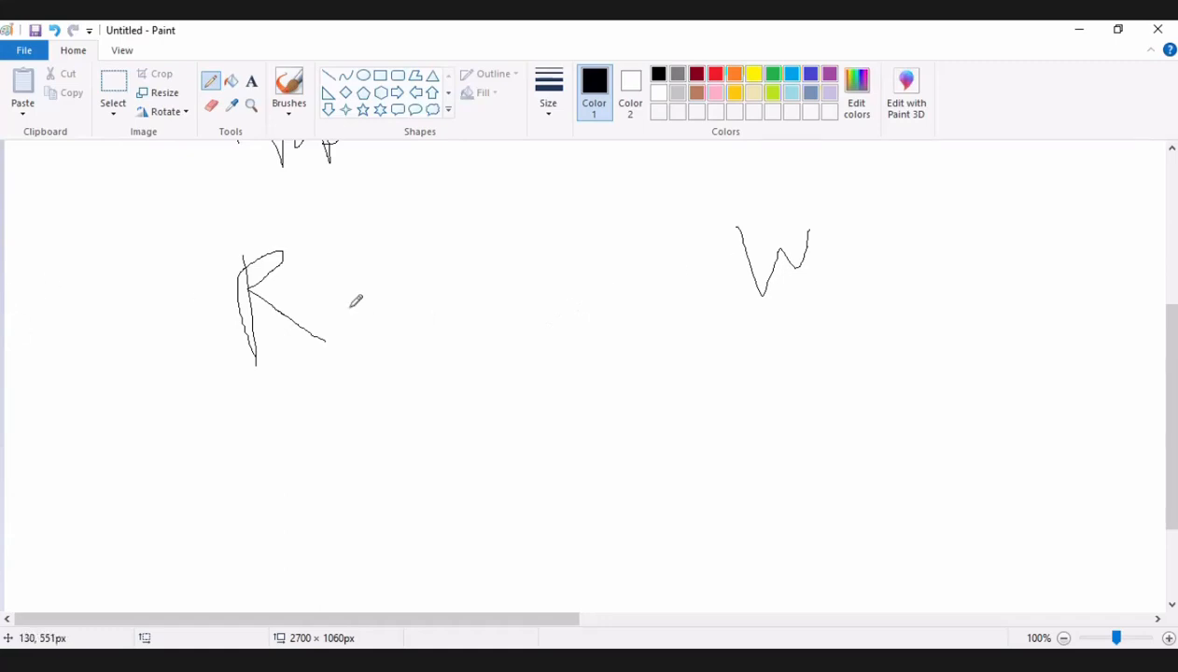
Draw a short arrow from the W to a handwritten "d" and handwrite "new" beneath the W.
mouse_move(834, 249)
mouse_down()
mouse_move(915, 231)
mouse_move(923, 250)
mouse_move(905, 278)
mouse_up()
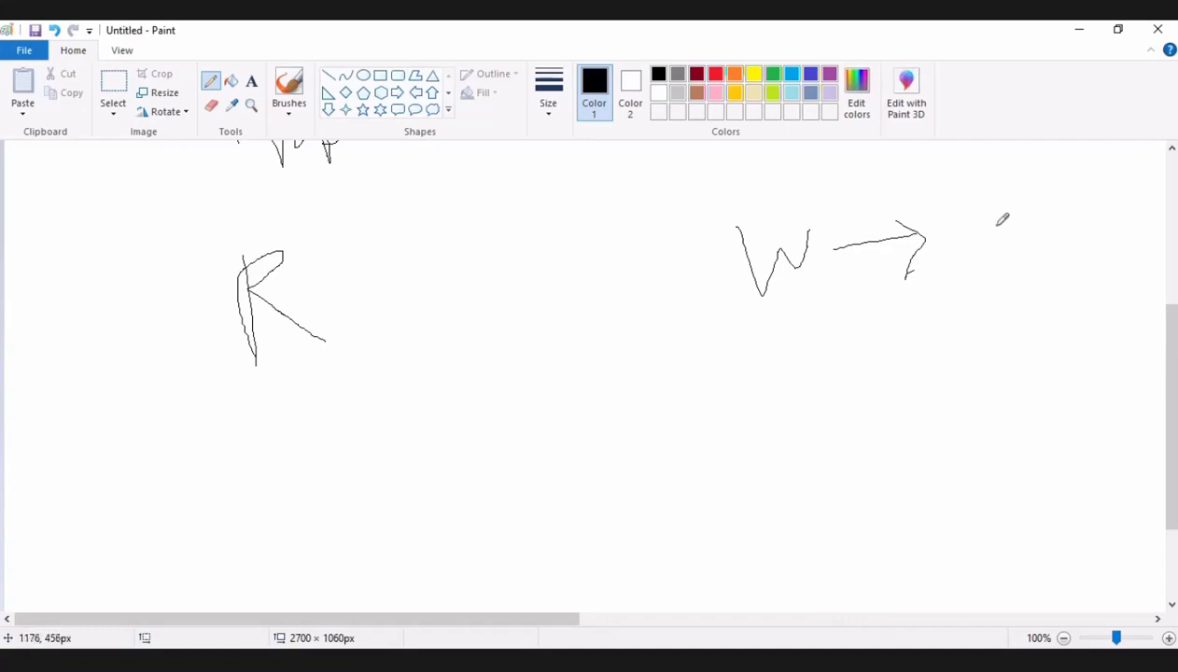
mouse_move(1003, 220)
mouse_down()
mouse_move(987, 257)
mouse_move(997, 176)
mouse_move(1034, 255)
mouse_up()
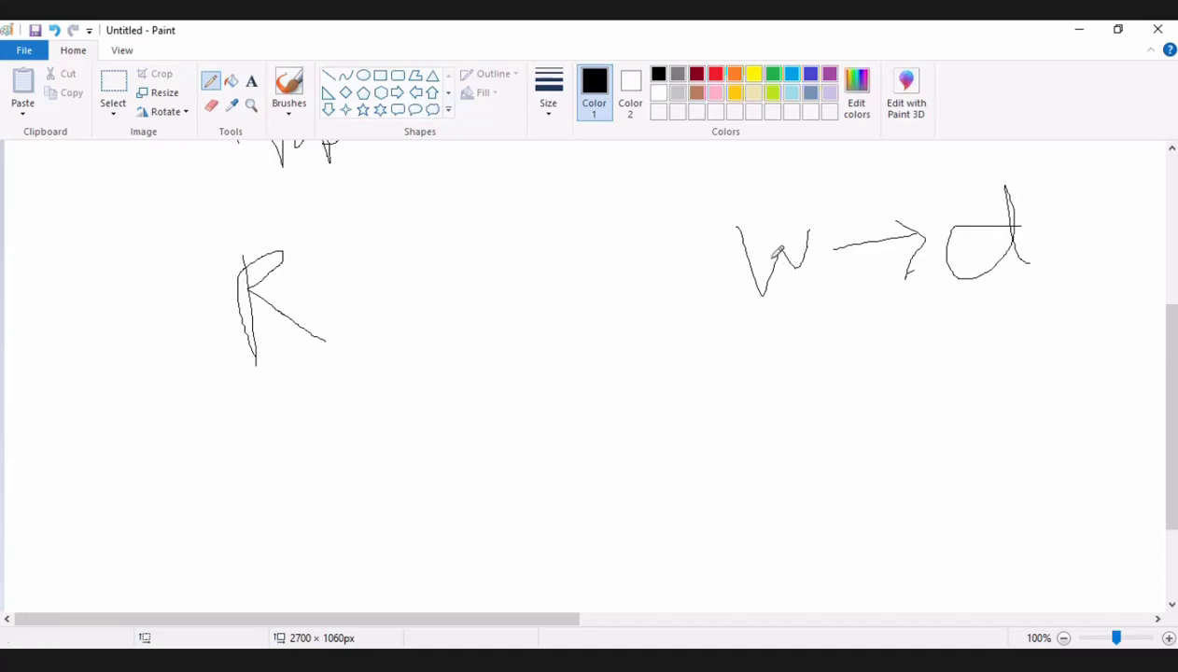
mouse_move(766, 341)
mouse_down()
mouse_move(771, 383)
mouse_move(818, 377)
mouse_up()
mouse_move(874, 343)
mouse_down()
mouse_move(842, 347)
mouse_move(909, 376)
mouse_move(946, 346)
mouse_move(962, 362)
mouse_move(965, 332)
mouse_up()
Draw a long freehand arrow from the W to the R and handwrite "old" below the R.
mouse_move(748, 263)
mouse_down()
mouse_move(539, 290)
mouse_move(290, 295)
mouse_up()
drag(353, 268, 395, 352)
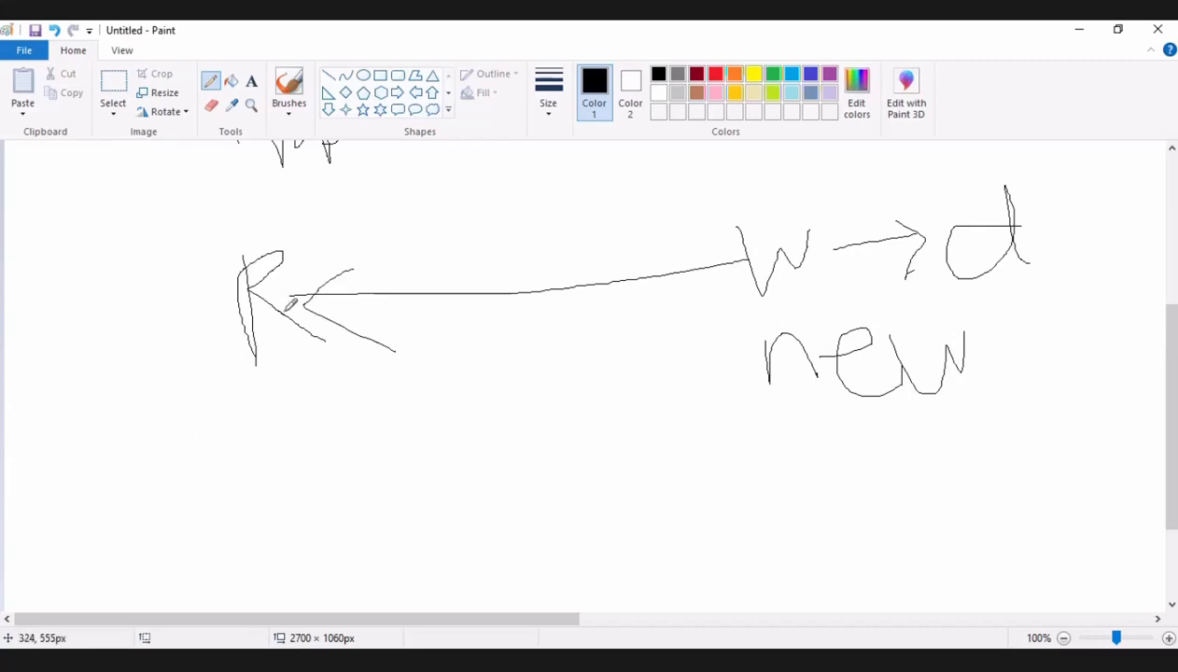
mouse_move(224, 437)
mouse_down()
mouse_move(221, 464)
mouse_move(205, 412)
mouse_move(269, 454)
mouse_move(197, 414)
mouse_move(281, 424)
mouse_up()
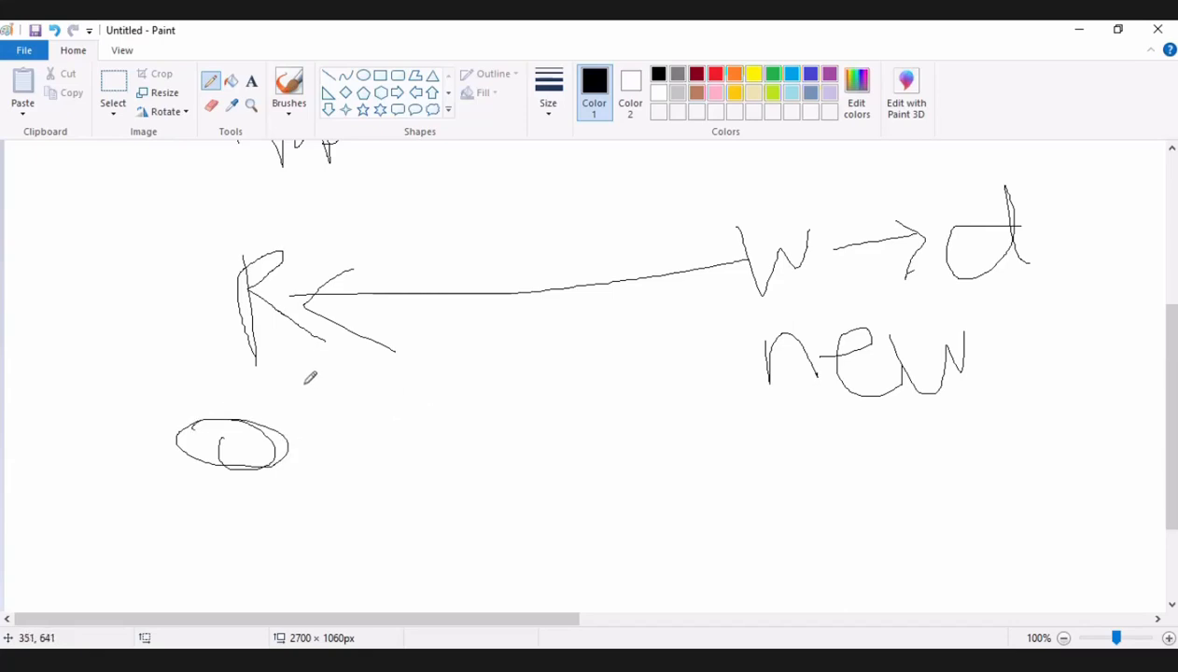
drag(303, 384, 304, 467)
mouse_move(381, 408)
mouse_down()
mouse_move(400, 383)
mouse_move(387, 367)
mouse_move(473, 476)
mouse_up()
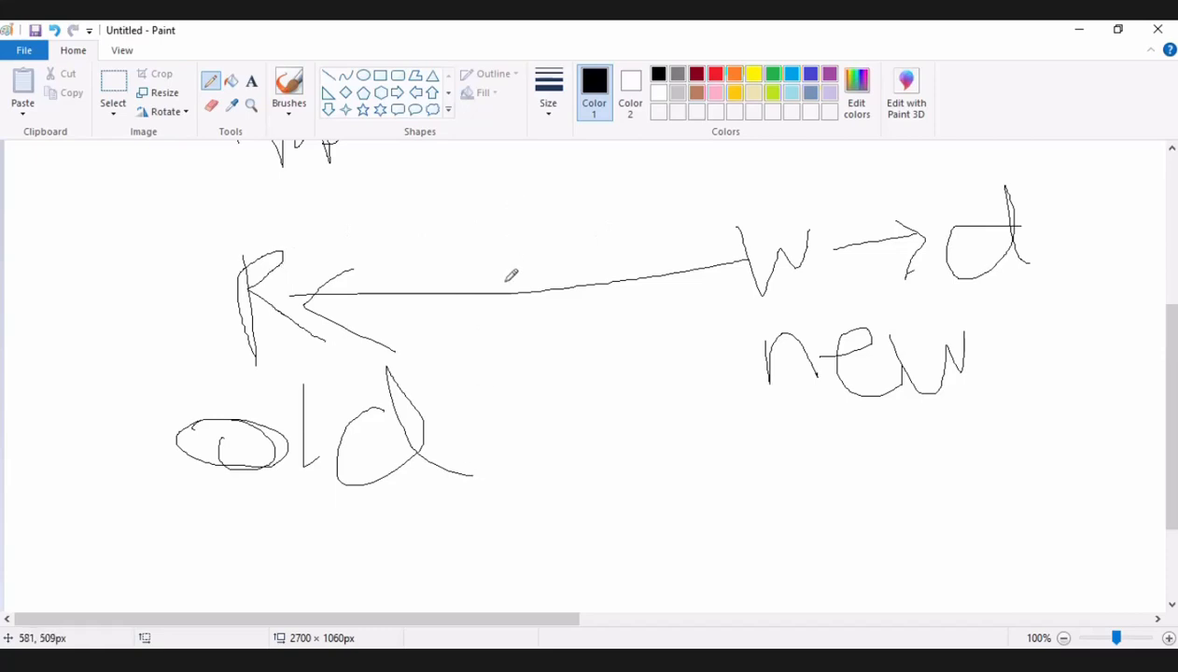
Handwrite the label "Asyn" over the long arrow between the R and the W.
mouse_move(505, 297)
mouse_down()
mouse_move(512, 231)
mouse_move(536, 283)
mouse_move(524, 276)
mouse_move(572, 281)
mouse_move(559, 297)
mouse_up()
drag(575, 245, 576, 297)
mouse_move(578, 273)
mouse_down()
mouse_move(610, 296)
mouse_move(636, 213)
mouse_move(715, 340)
mouse_up()
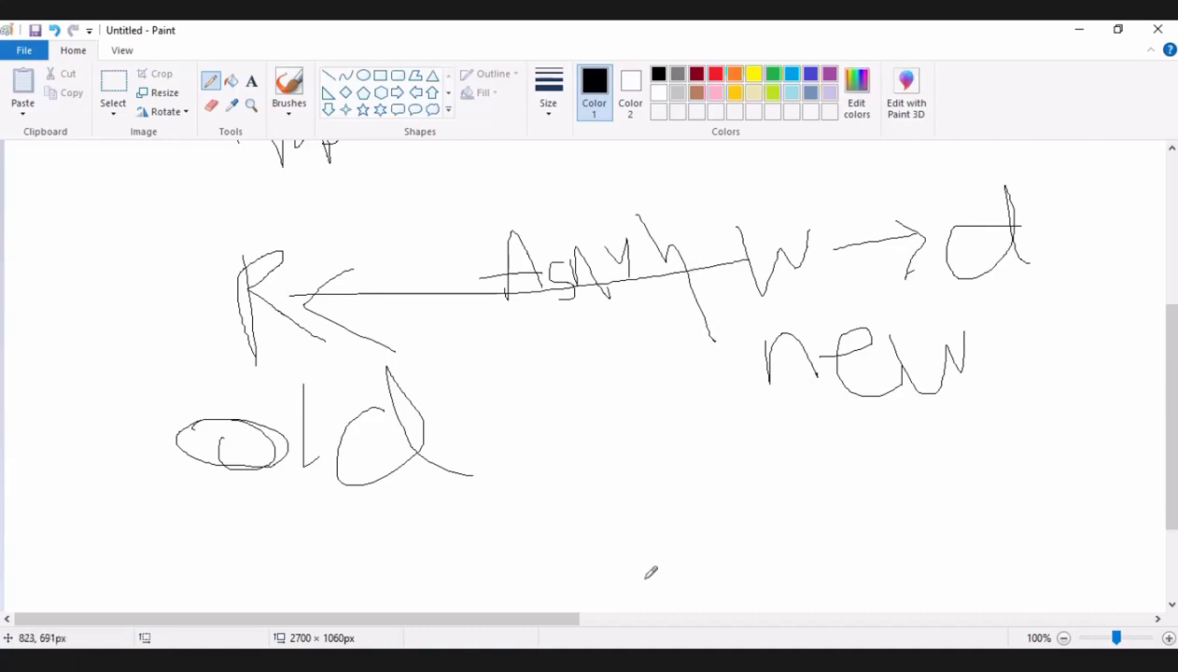
Start a new blank canvas, discarding the current sketch without saving it.
scroll(1048, 596, down, 3)
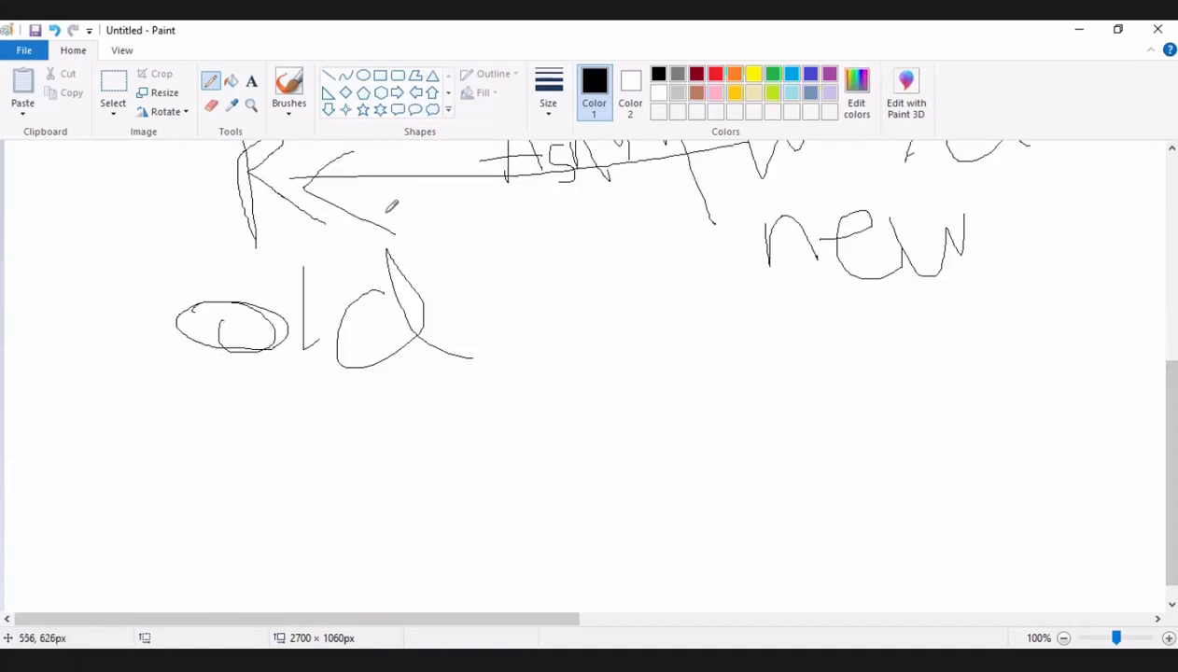
click(211, 106)
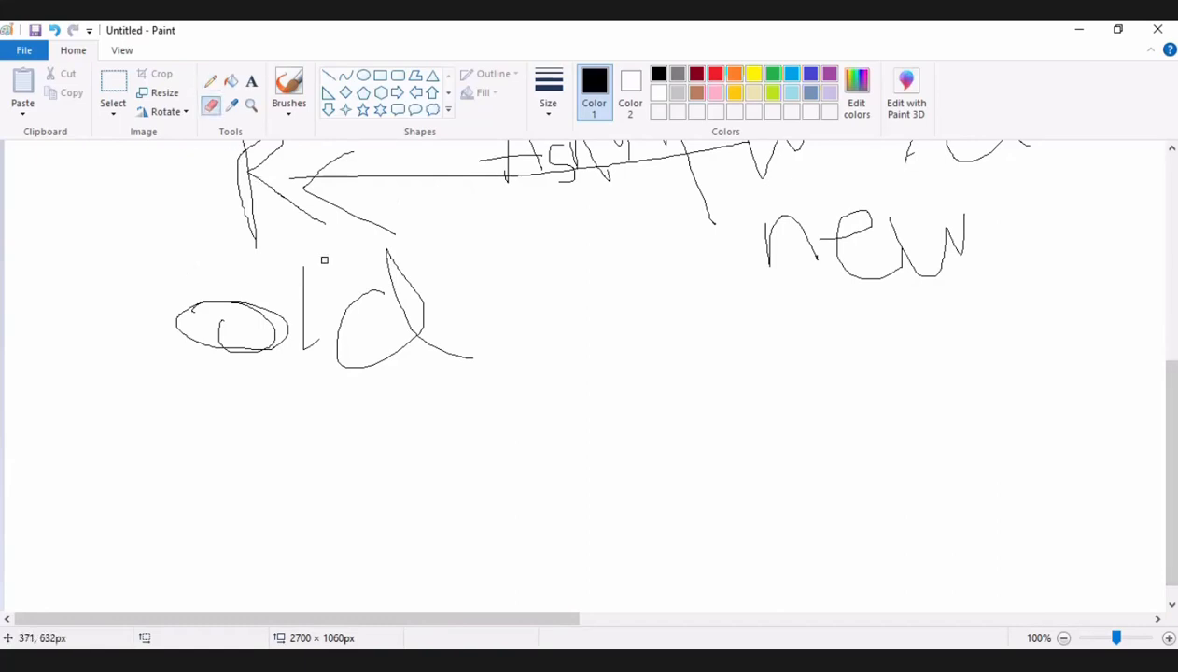
scroll(347, 305, up, 6)
scroll(347, 305, down, 6)
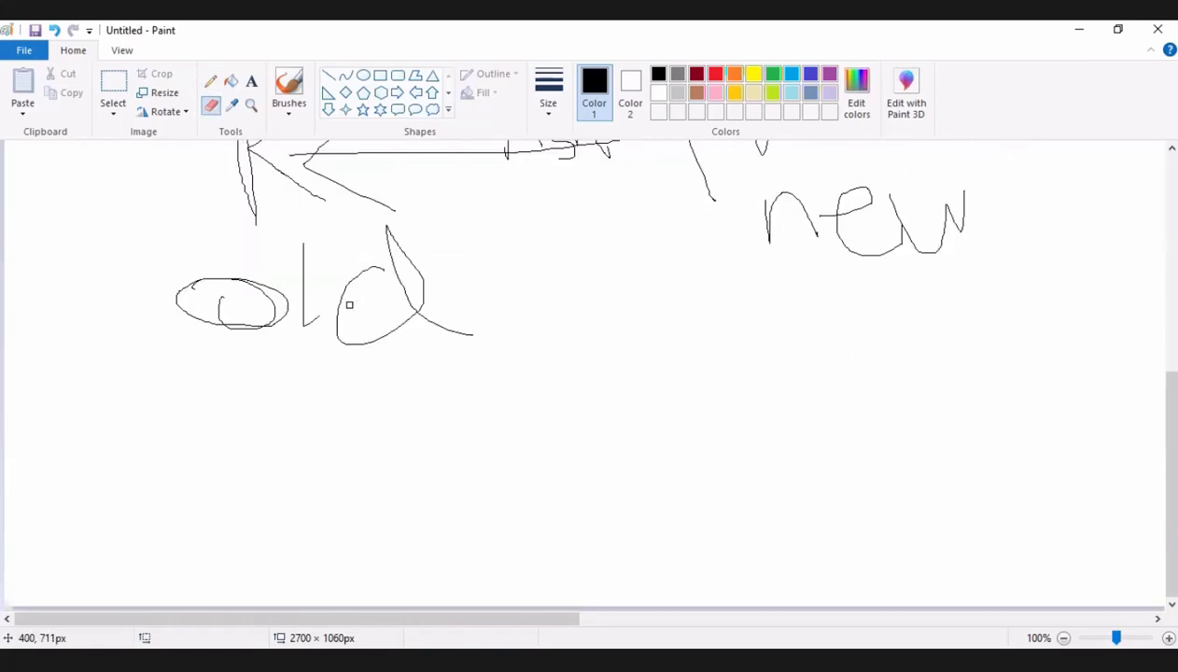
click(24, 51)
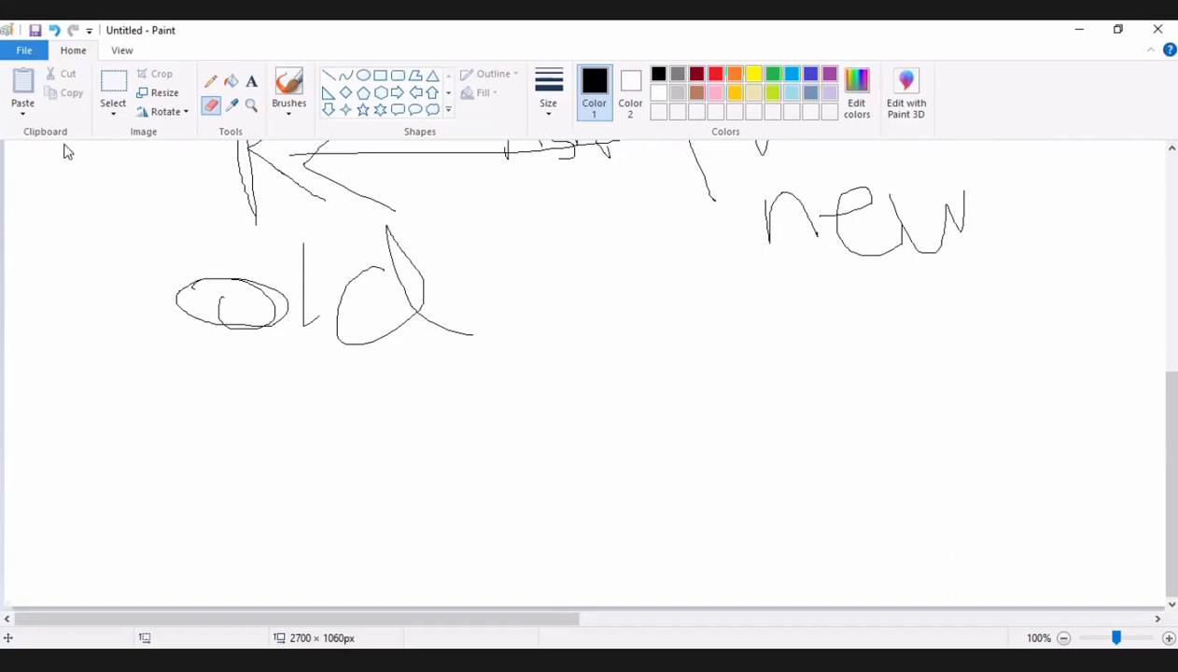
click(620, 345)
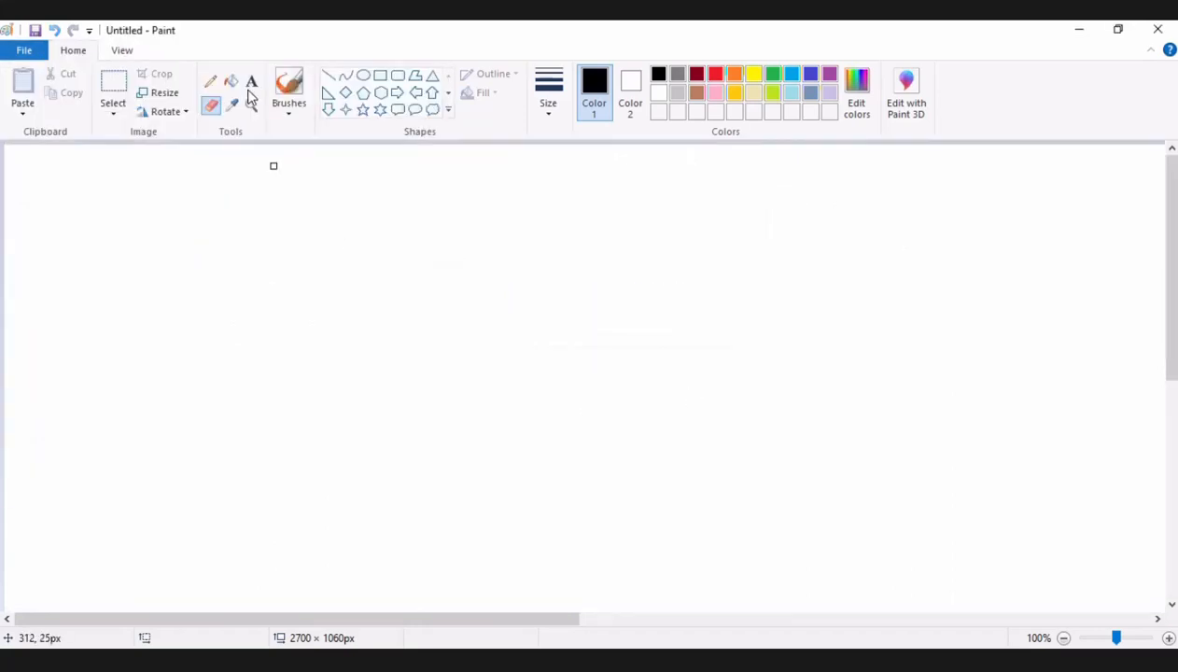
Draw a thick line about 71 × 18 px, then handwrite "AZ1" and "AZ2" with a long horizontal line between them.
click(328, 78)
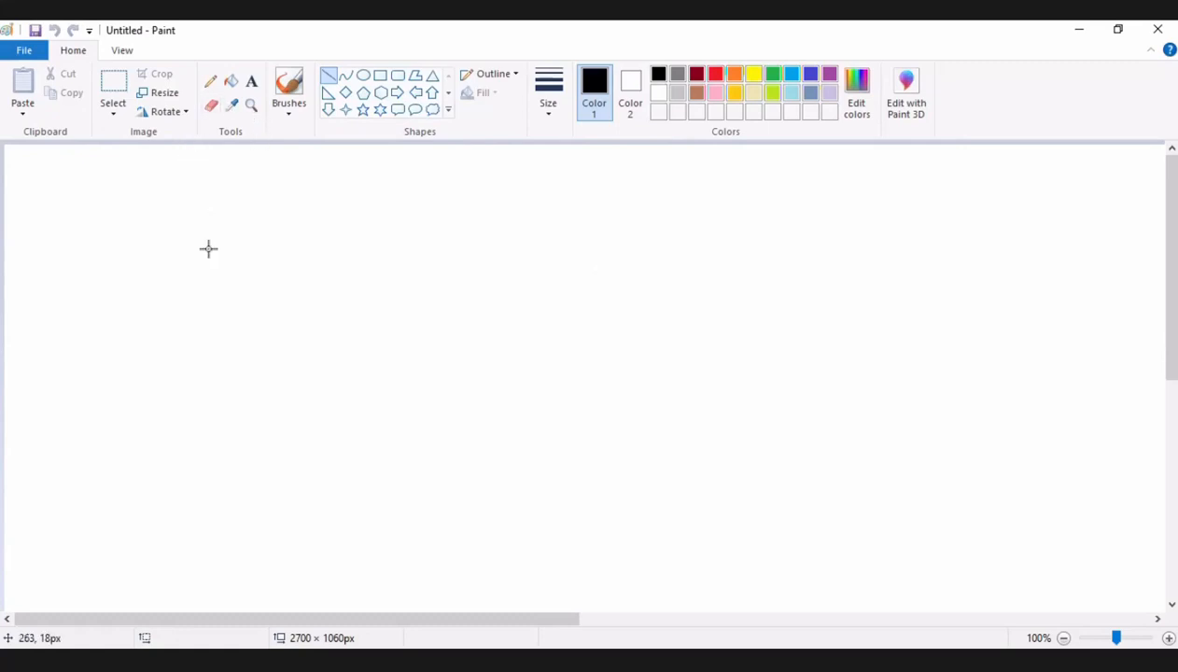
drag(209, 263, 271, 276)
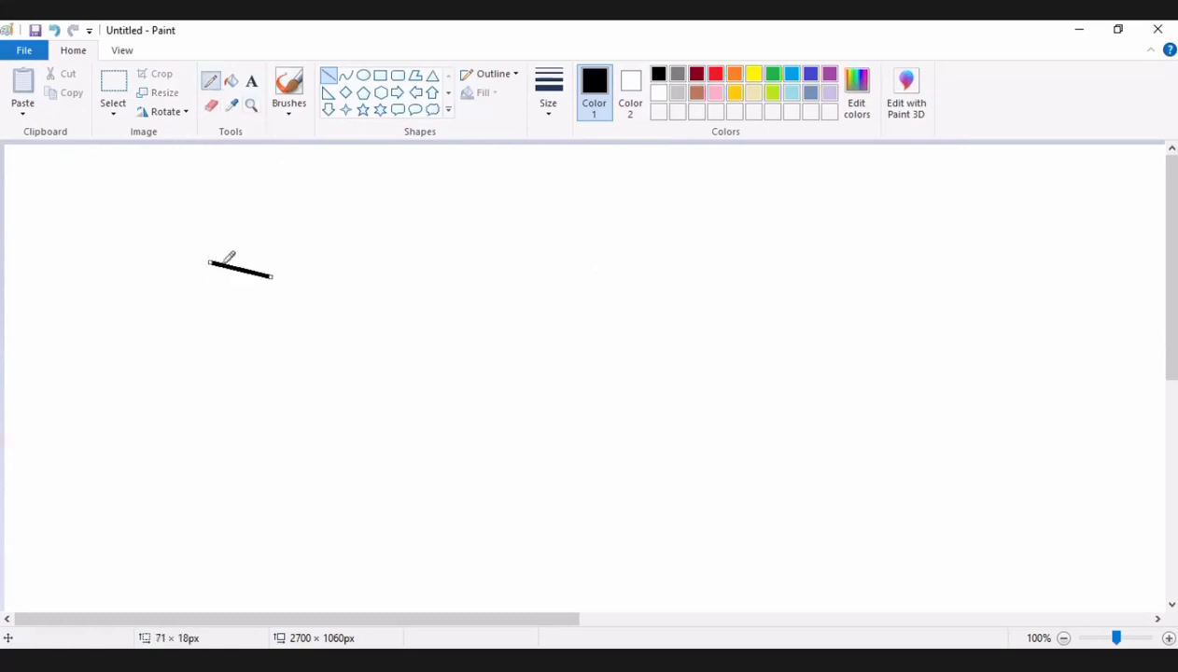
mouse_move(345, 317)
mouse_down()
mouse_move(362, 200)
mouse_move(383, 261)
mouse_move(339, 257)
mouse_up()
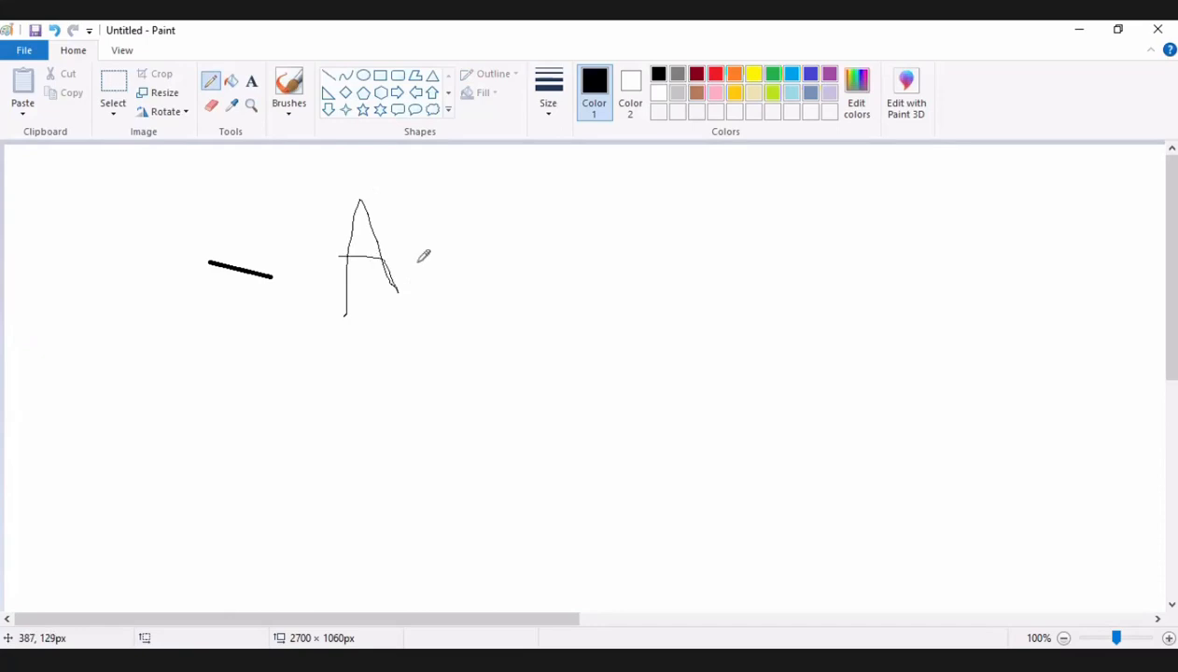
mouse_move(416, 245)
mouse_down()
mouse_move(435, 245)
mouse_move(497, 314)
mouse_up()
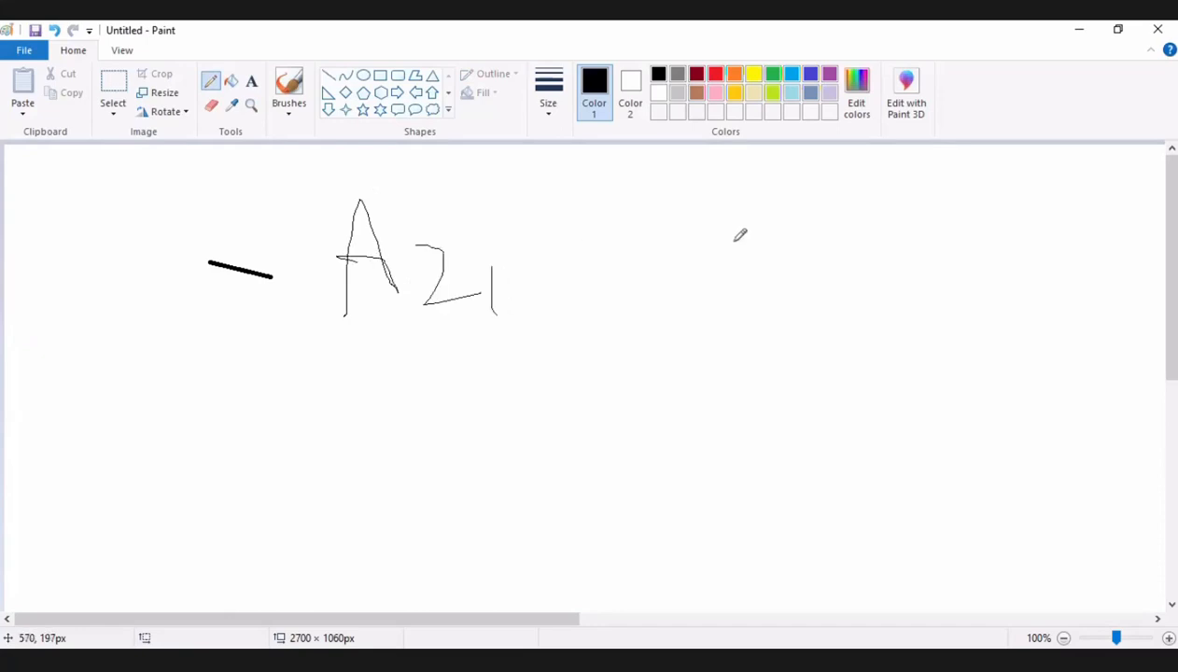
mouse_move(632, 247)
mouse_down()
mouse_move(931, 247)
mouse_move(997, 280)
mouse_move(1065, 257)
mouse_up()
mouse_move(980, 250)
mouse_down()
mouse_move(1046, 238)
mouse_move(1068, 289)
mouse_move(1120, 278)
mouse_move(1155, 246)
mouse_move(1142, 299)
mouse_move(1159, 333)
mouse_up()
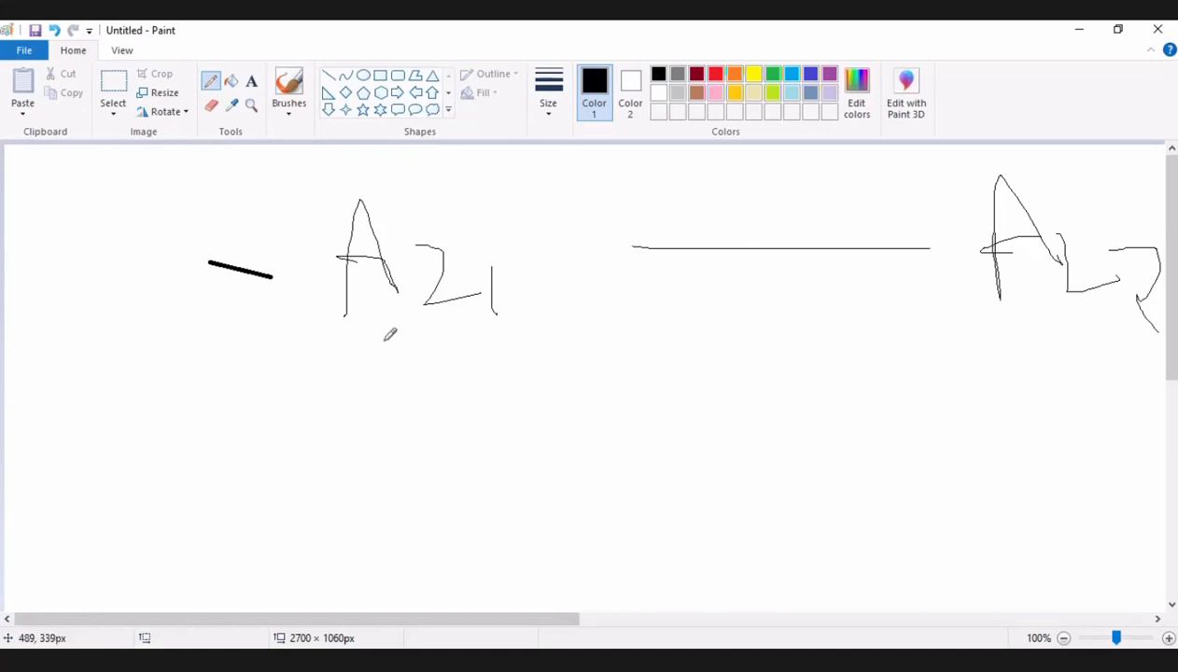
Handwrite "M" under AZ1 and "R" under AZ2, and connect them with a freehand arrow labelled "AS".
drag(410, 417, 427, 332)
drag(460, 372, 542, 408)
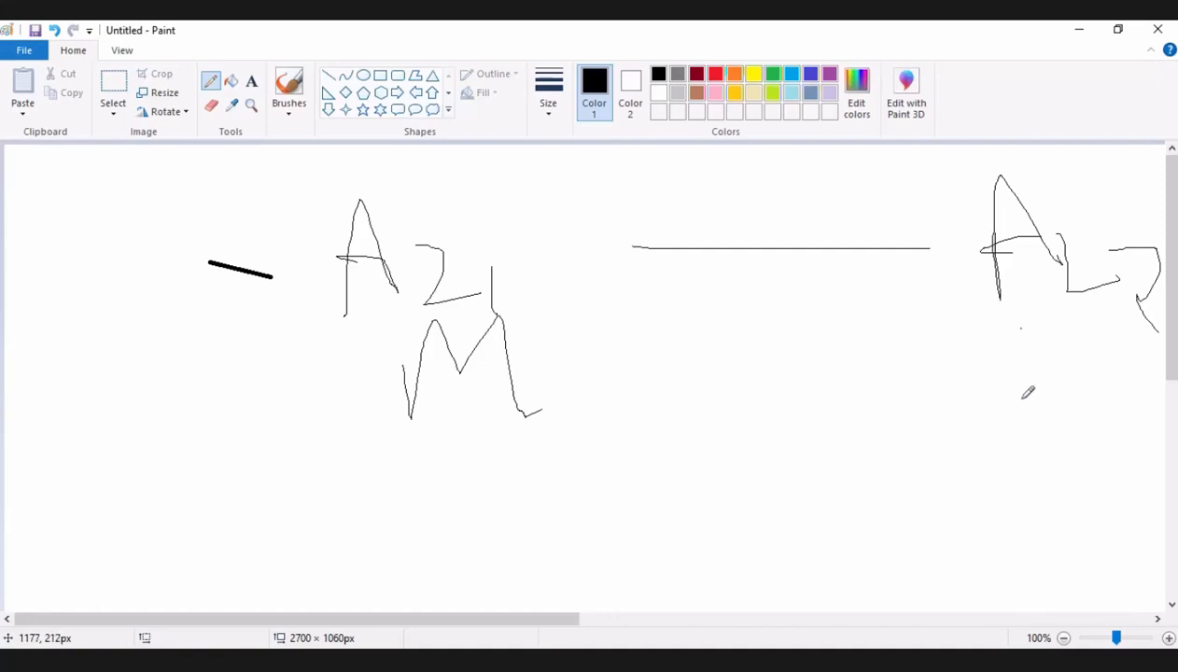
mouse_move(1021, 397)
mouse_down()
mouse_move(1060, 324)
mouse_move(1038, 361)
mouse_move(1079, 434)
mouse_up()
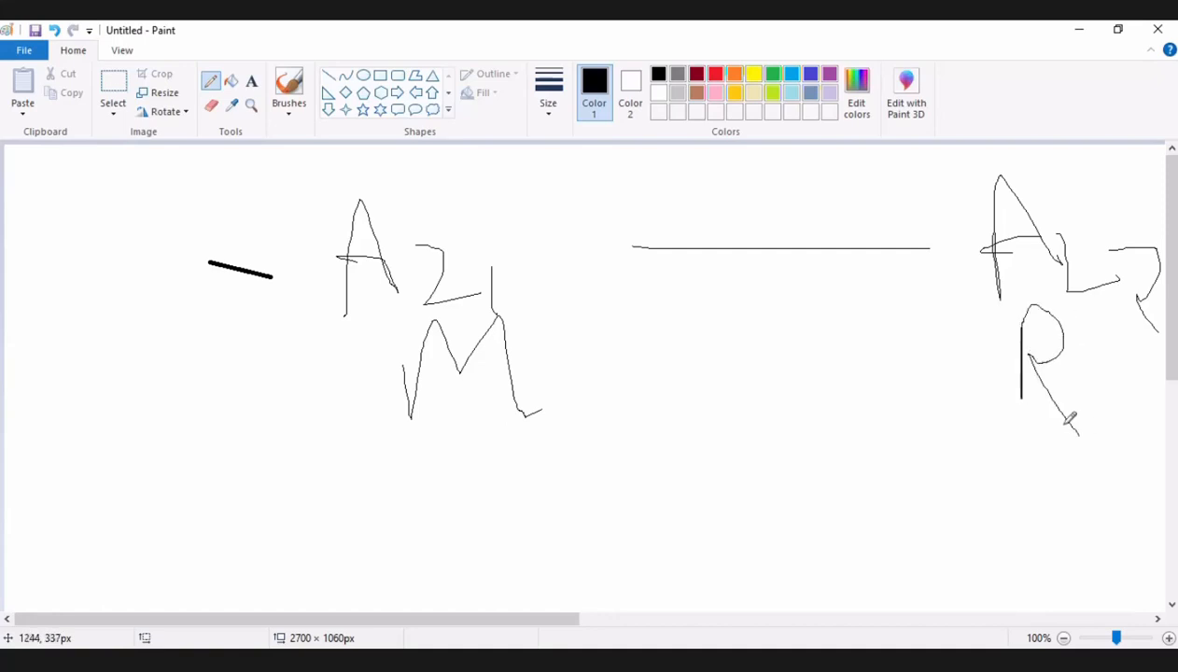
mouse_move(550, 360)
mouse_down()
mouse_move(1000, 344)
mouse_move(949, 393)
mouse_up()
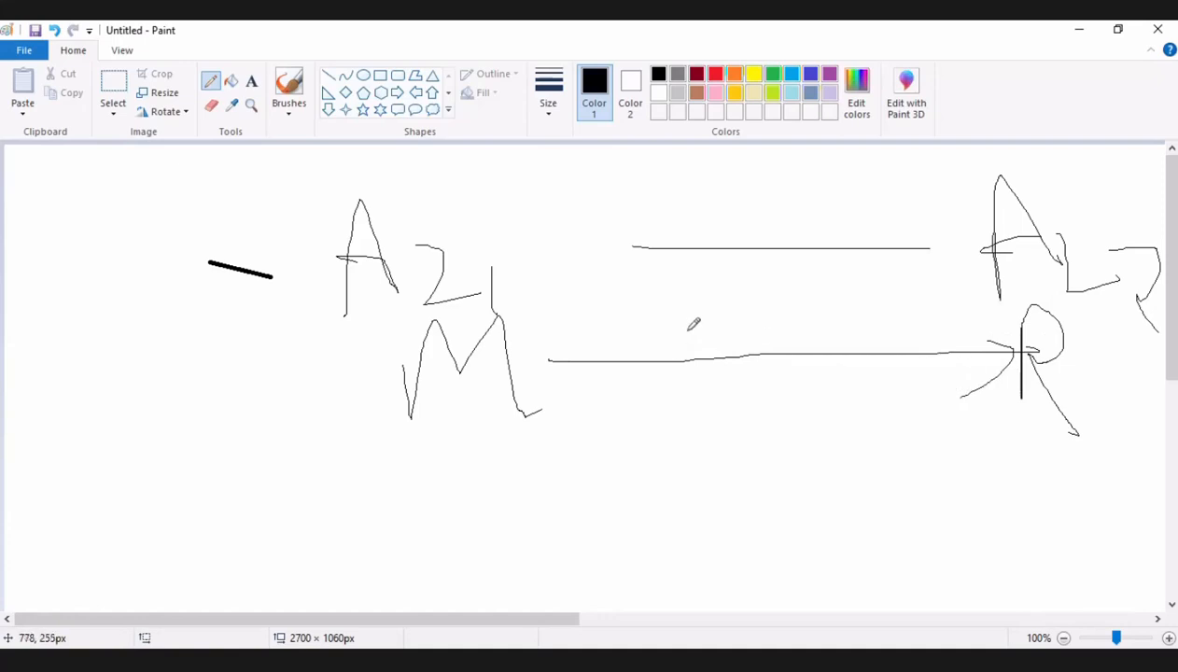
mouse_move(697, 378)
mouse_down()
mouse_move(718, 297)
mouse_move(739, 269)
mouse_move(760, 341)
mouse_move(756, 318)
mouse_up()
mouse_move(824, 279)
mouse_down()
mouse_move(789, 360)
mouse_move(841, 401)
mouse_up()
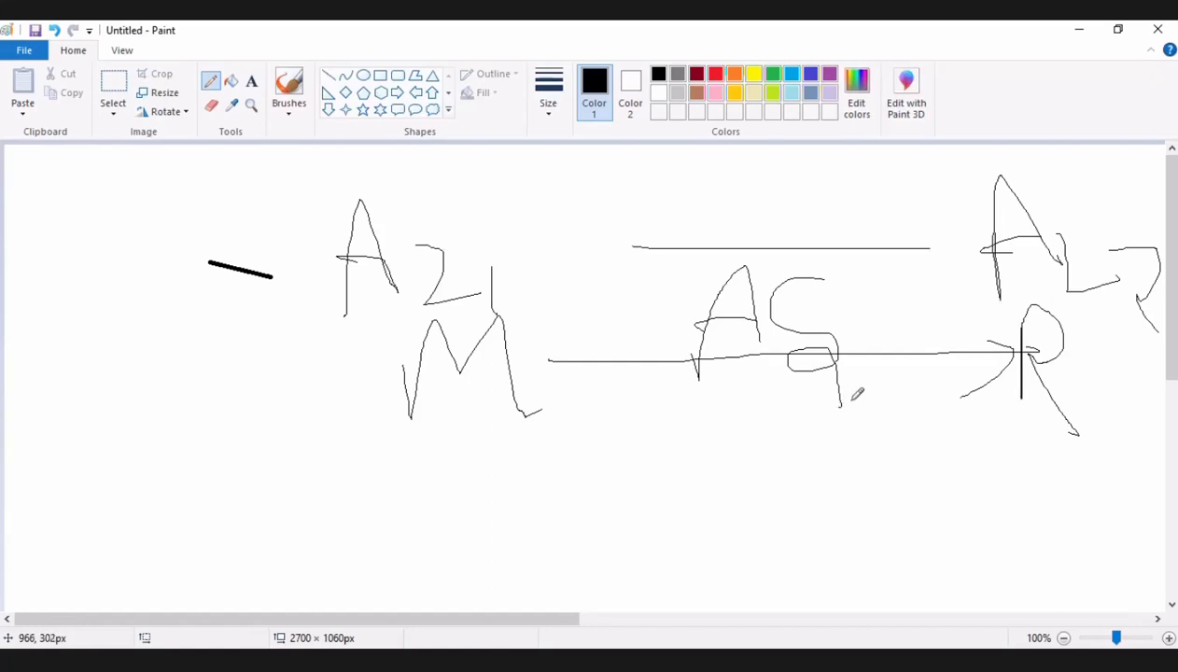
Draw a freehand frame around both availability zones and handwrite "re" below the arrow between M and R.
drag(299, 166, 286, 448)
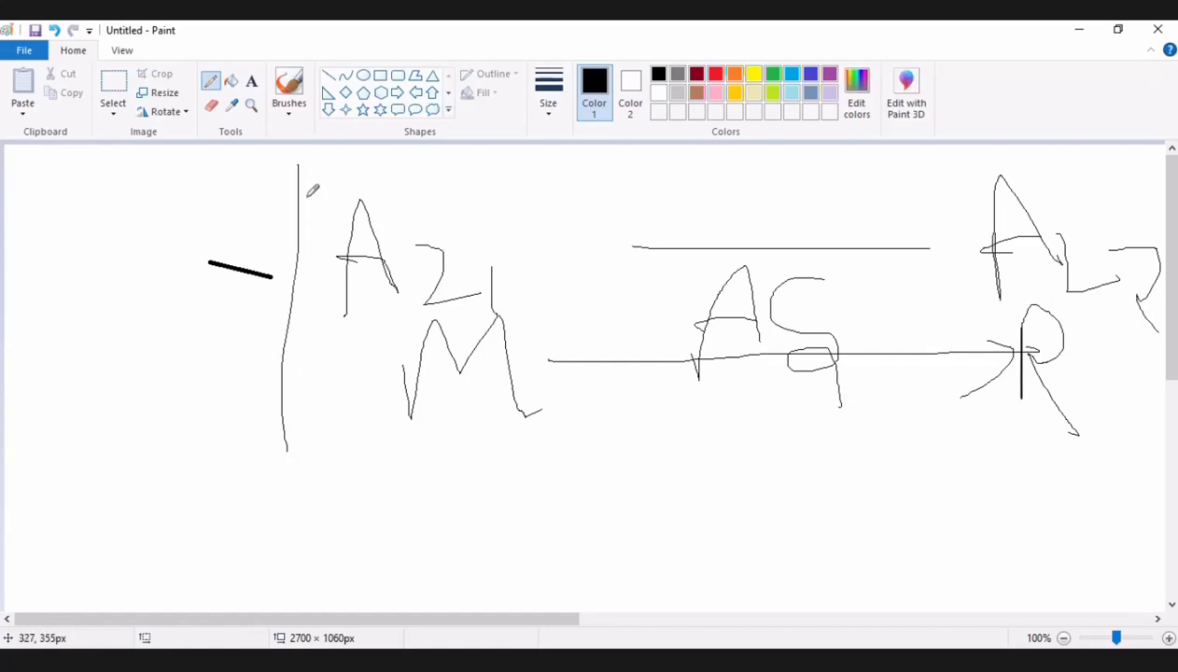
mouse_move(434, 191)
mouse_down()
mouse_move(607, 227)
mouse_move(1167, 201)
mouse_move(1153, 373)
mouse_move(1167, 436)
mouse_move(527, 453)
mouse_move(298, 439)
mouse_up()
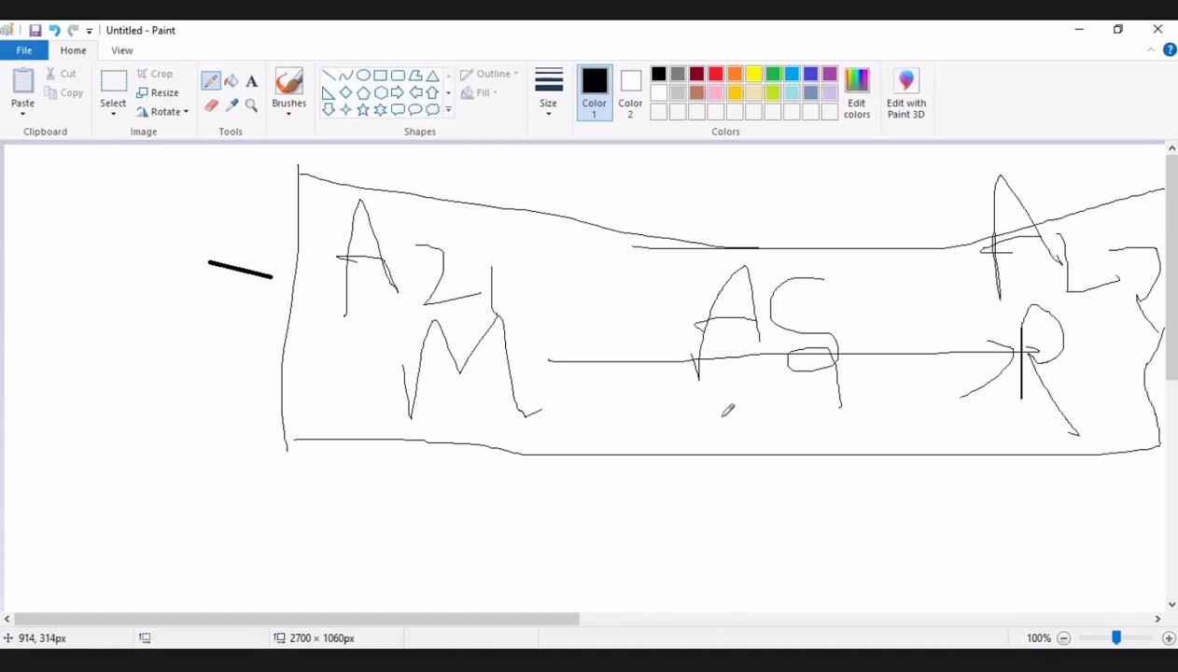
mouse_move(721, 417)
mouse_down()
mouse_move(792, 413)
mouse_move(852, 436)
mouse_up()
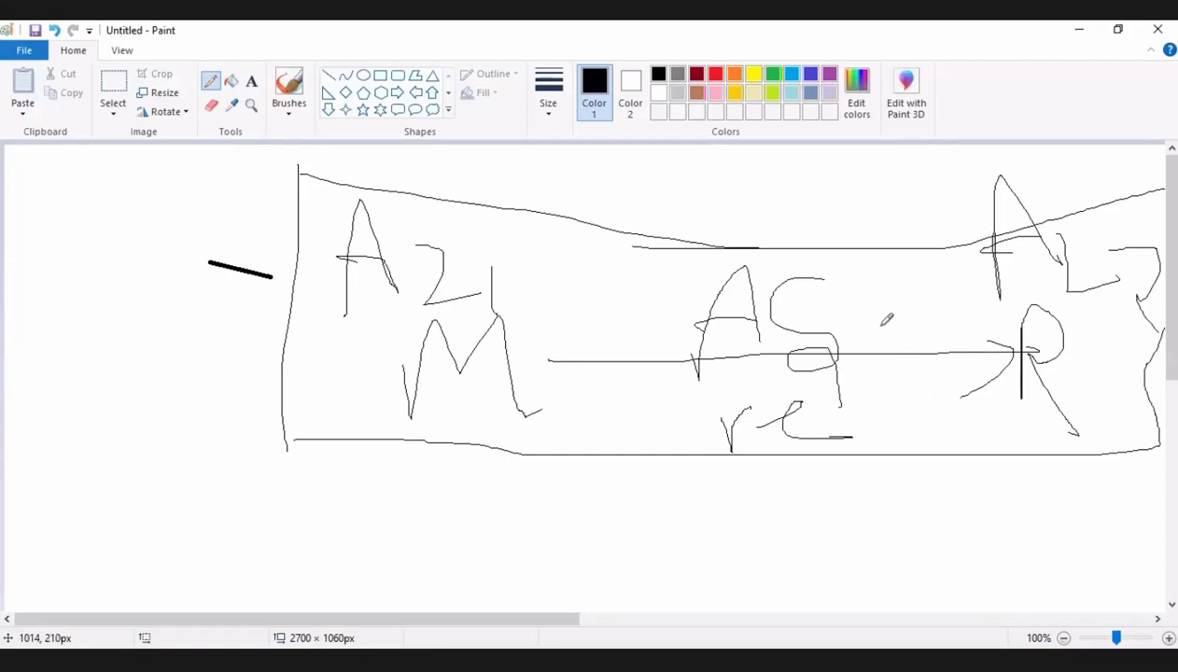
Strike through AZ1 and AZ2, and handwrite "R1" below the M and "R2" below the R.
scroll(886, 319, down, 5)
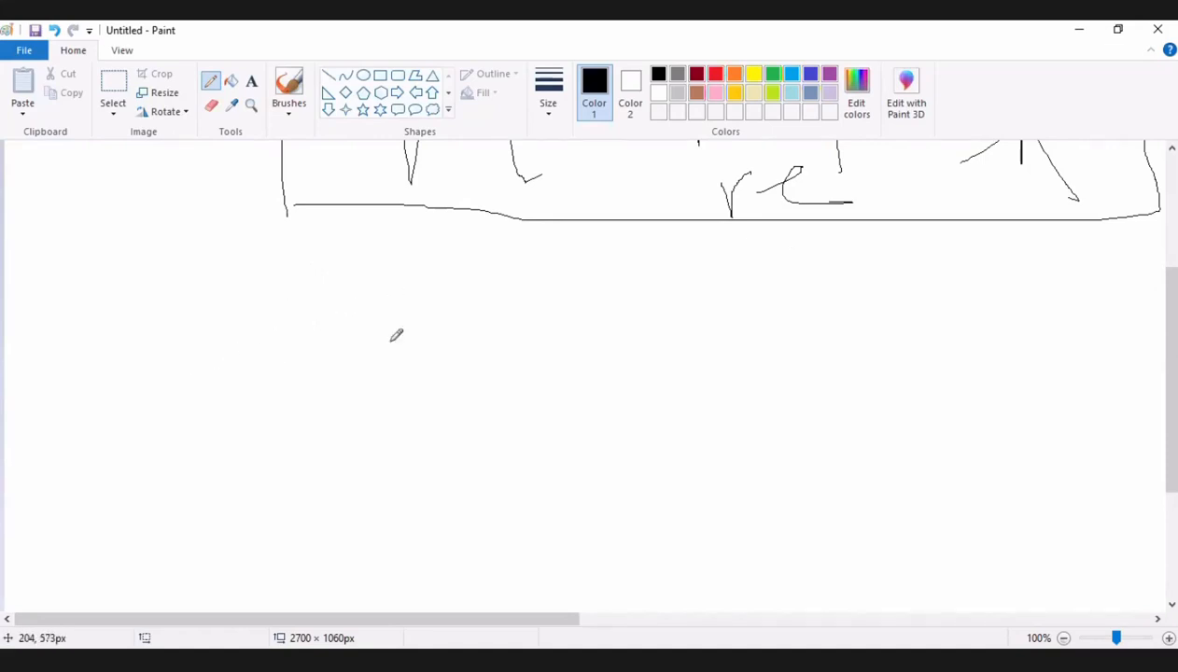
scroll(418, 333, up, 5)
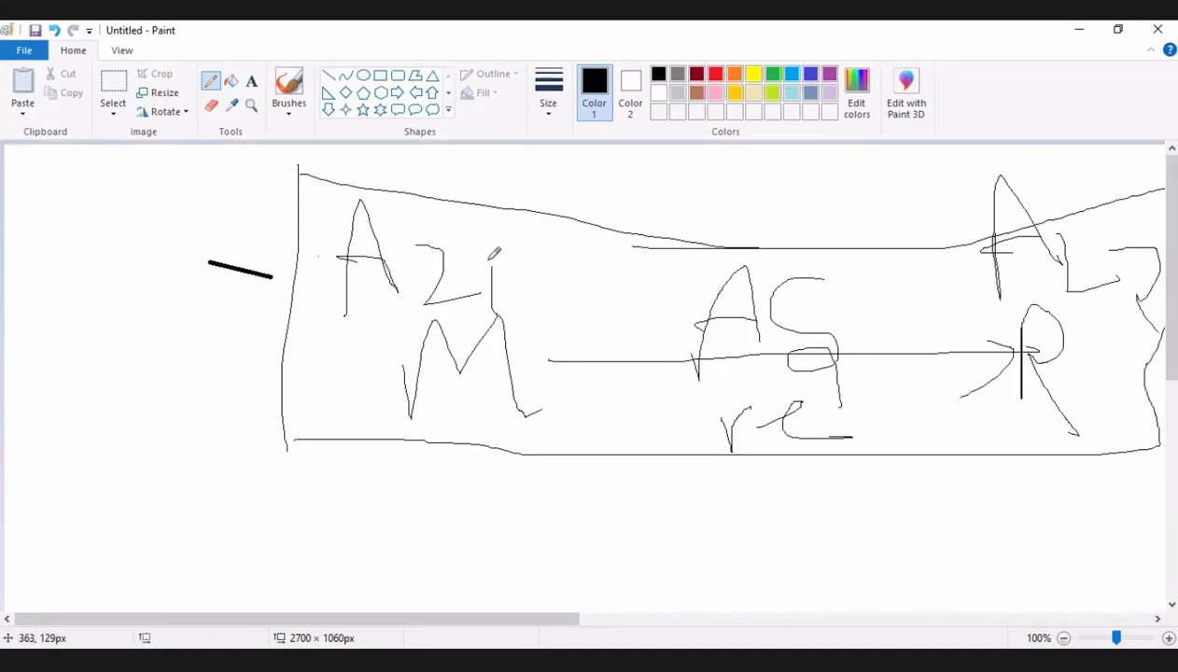
mouse_move(488, 260)
mouse_down()
mouse_move(318, 254)
mouse_move(439, 273)
mouse_move(350, 270)
mouse_up()
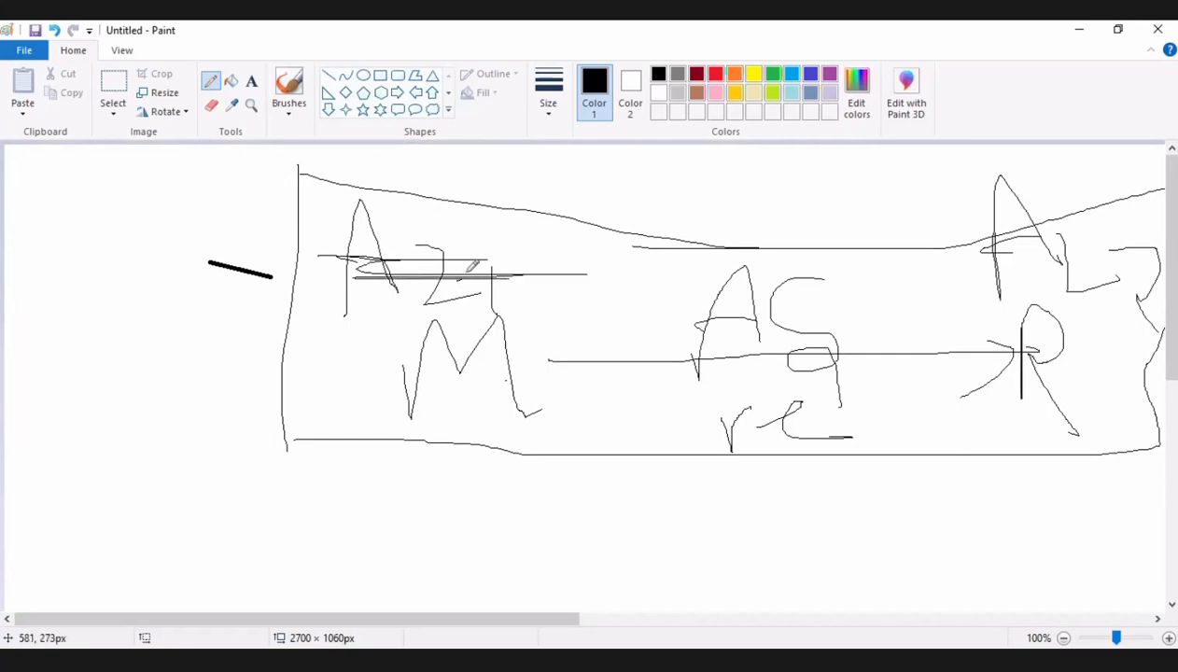
mouse_move(408, 488)
mouse_down()
mouse_move(434, 415)
mouse_move(463, 499)
mouse_up()
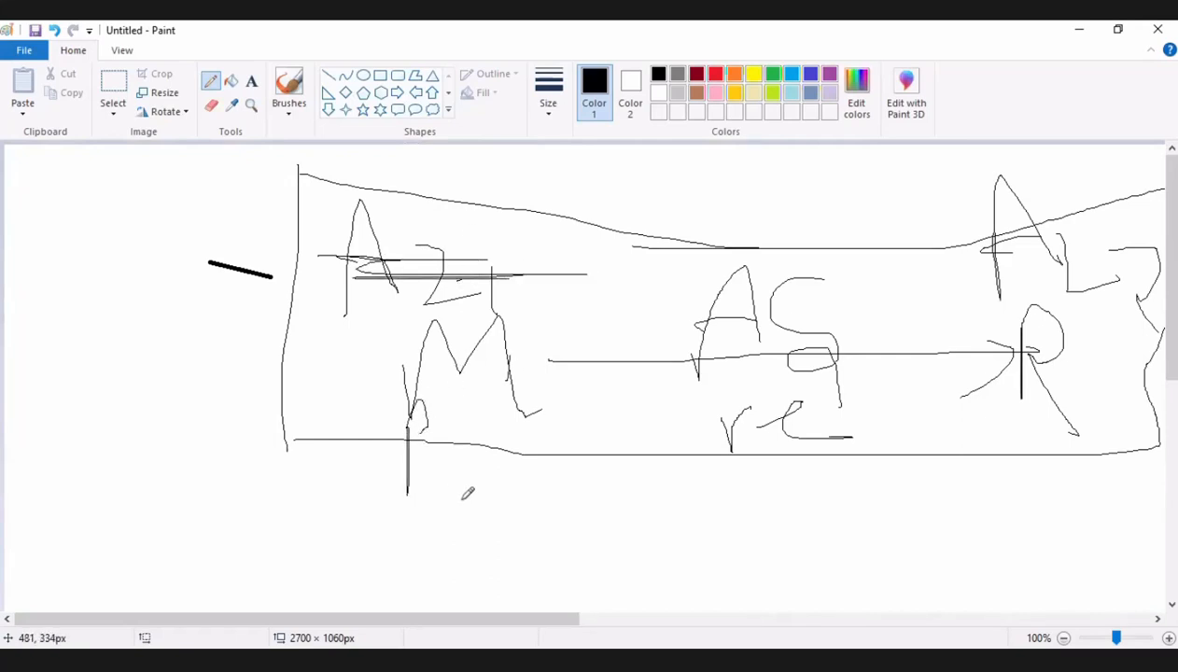
drag(482, 442, 486, 510)
mouse_move(1137, 226)
mouse_down()
mouse_move(973, 225)
mouse_move(1032, 268)
mouse_up()
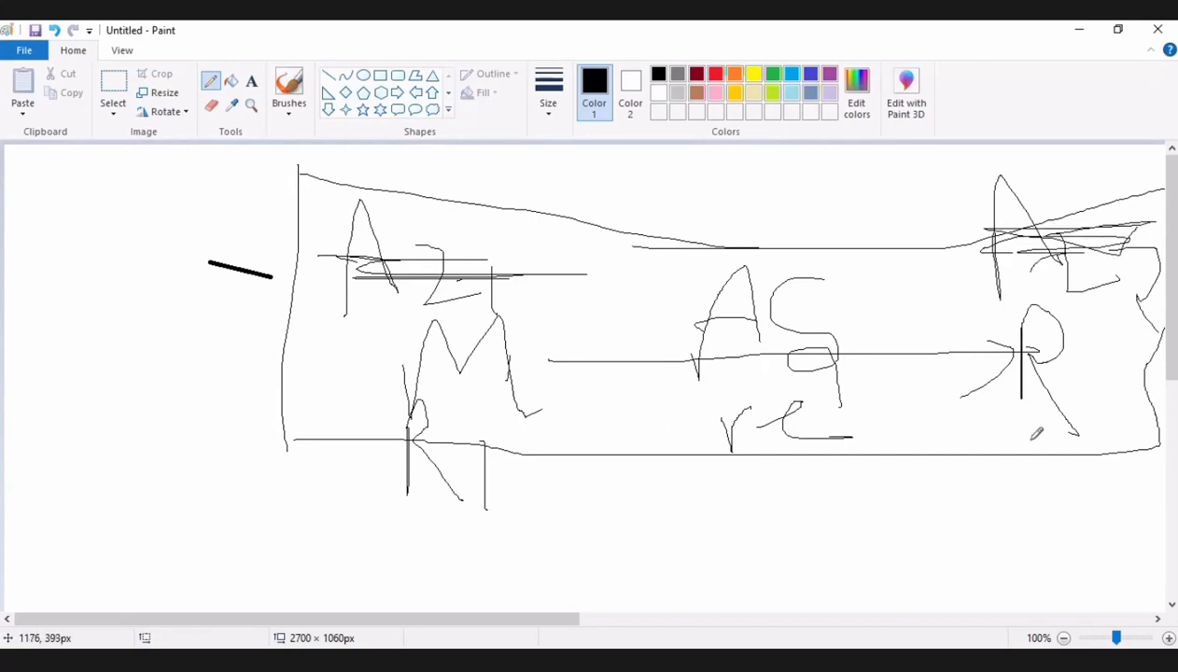
mouse_move(1036, 436)
mouse_down()
mouse_move(1038, 519)
mouse_move(1064, 478)
mouse_move(1044, 487)
mouse_move(1108, 486)
mouse_move(1126, 525)
mouse_move(1144, 520)
mouse_up()
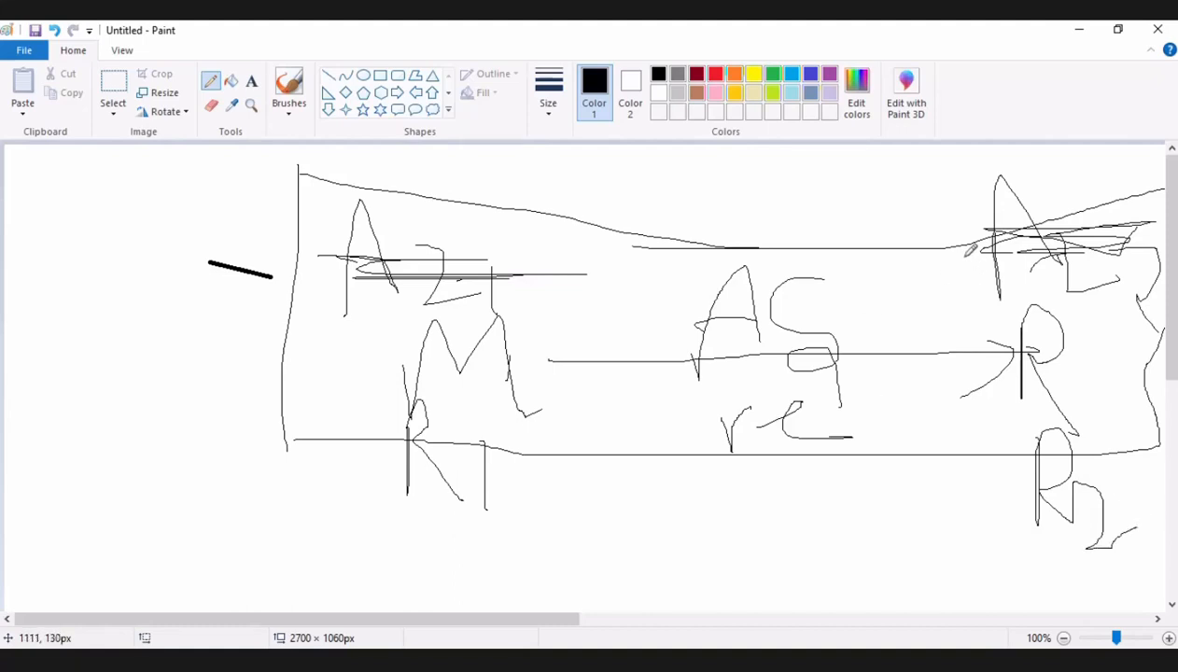
scroll(971, 250, down, 3)
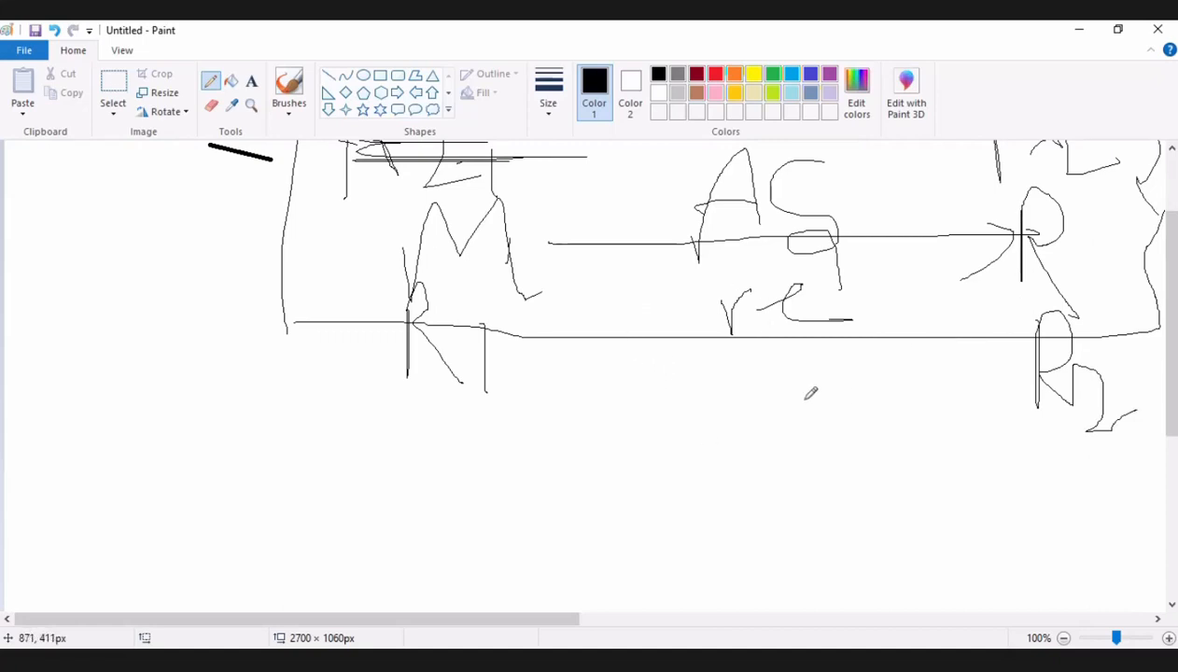
scroll(781, 436, up, 3)
scroll(781, 429, down, 9)
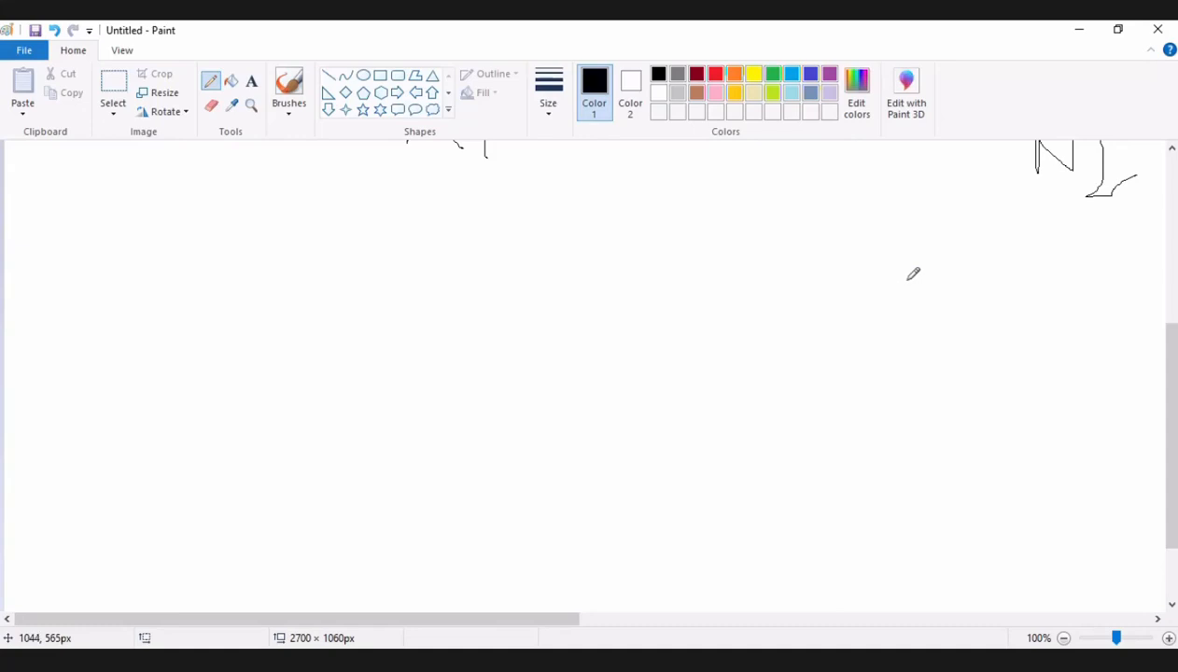
scroll(915, 275, down, 1)
scroll(920, 278, up, 3)
scroll(922, 278, down, 1)
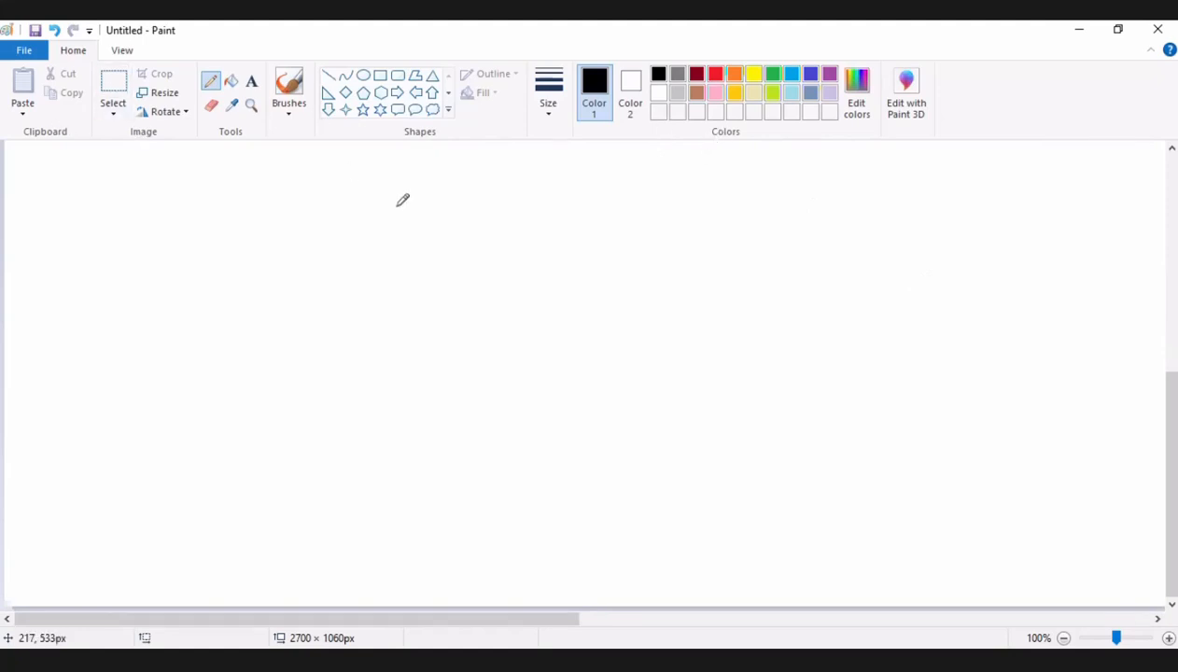
scroll(126, 336, up, 3)
scroll(126, 337, down, 3)
scroll(126, 337, up, 2)
Handwrite an "S" overwritten with a "C", and a "D" beside it, in the blank area below the diagram.
scroll(126, 336, down, 2)
mouse_move(277, 206)
mouse_down()
mouse_move(207, 212)
mouse_move(230, 249)
mouse_up()
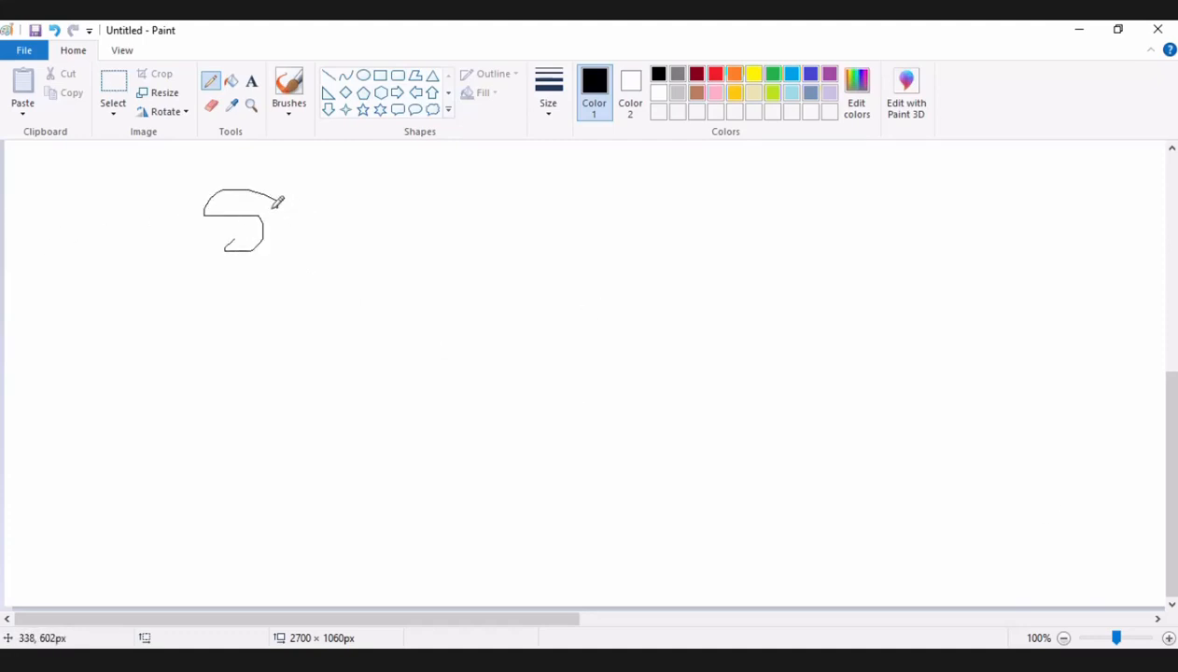
mouse_move(279, 200)
mouse_down()
mouse_move(216, 227)
mouse_move(271, 224)
mouse_up()
mouse_move(371, 188)
mouse_down()
mouse_move(372, 239)
mouse_move(411, 215)
mouse_move(370, 248)
mouse_up()
mouse_move(279, 192)
mouse_down()
mouse_move(200, 232)
mouse_move(280, 256)
mouse_move(256, 200)
mouse_up()
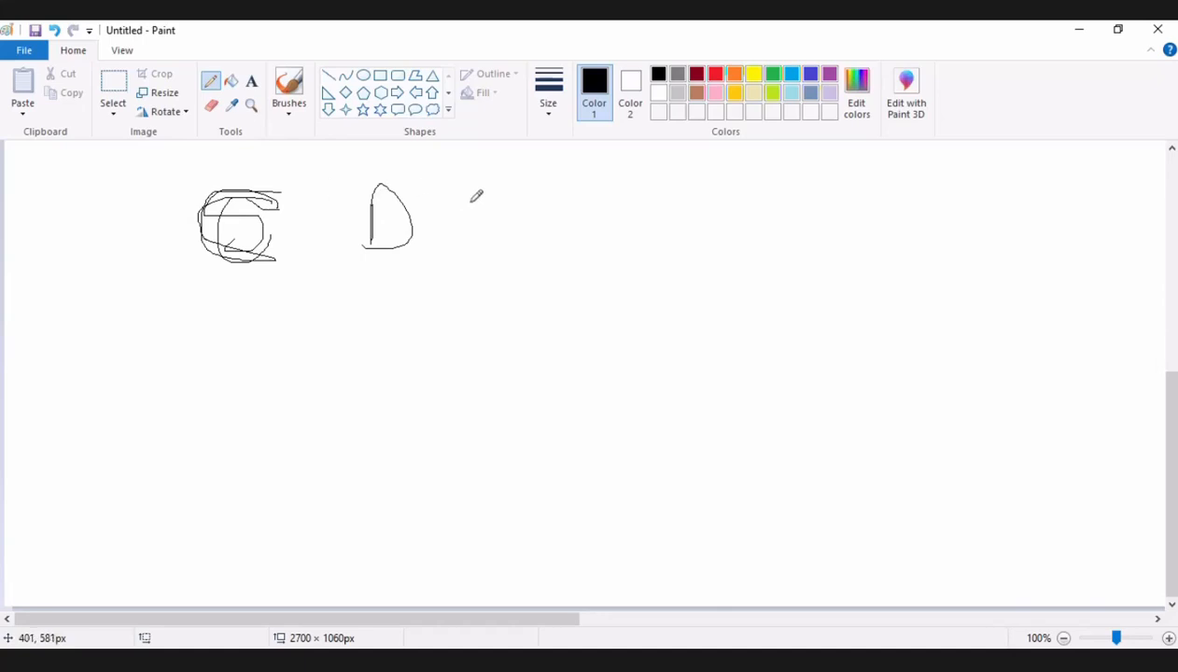
Add two small marks beside the D and draw a large closed freehand outline below the letters.
drag(443, 185, 447, 184)
drag(457, 227, 444, 267)
mouse_move(425, 314)
mouse_down()
mouse_move(403, 309)
mouse_move(205, 376)
mouse_move(290, 408)
mouse_up()
mouse_move(396, 411)
mouse_down()
mouse_move(433, 285)
mouse_move(387, 310)
mouse_up()
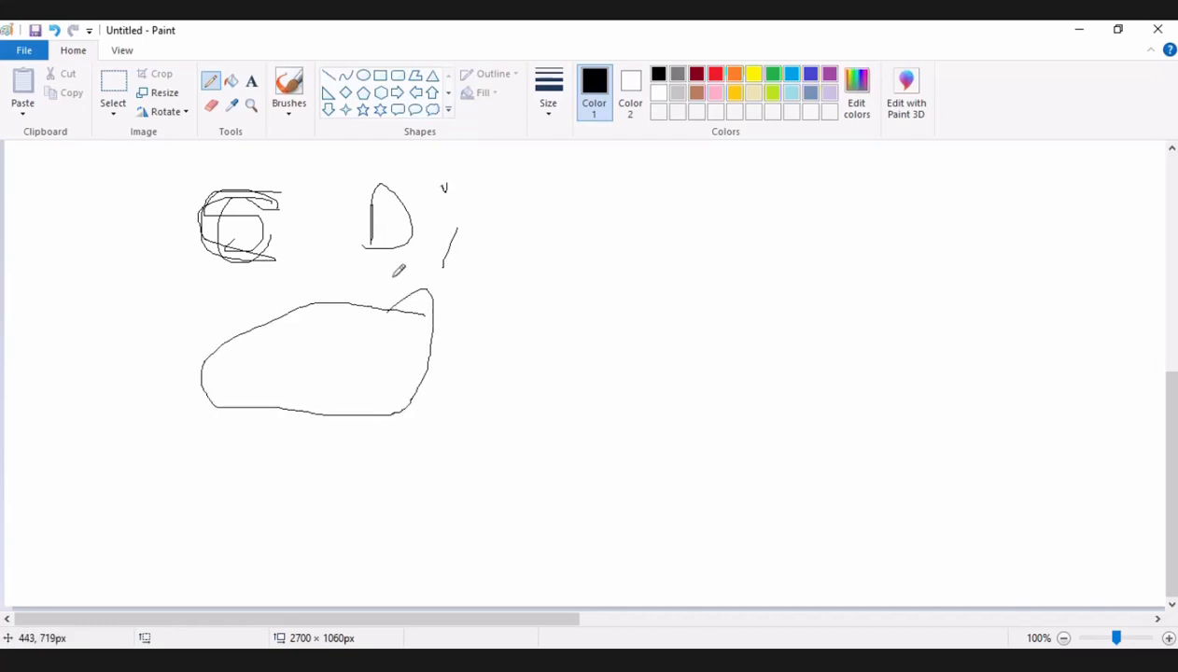
Handwrite "M" and "R" above the sketch, and draw a rightward arrow from the outline with "AS" written over it.
mouse_move(308, 179)
mouse_down()
mouse_move(315, 150)
mouse_move(333, 145)
mouse_move(347, 191)
mouse_up()
mouse_move(758, 192)
mouse_down()
mouse_move(766, 144)
mouse_move(769, 173)
mouse_move(804, 201)
mouse_up()
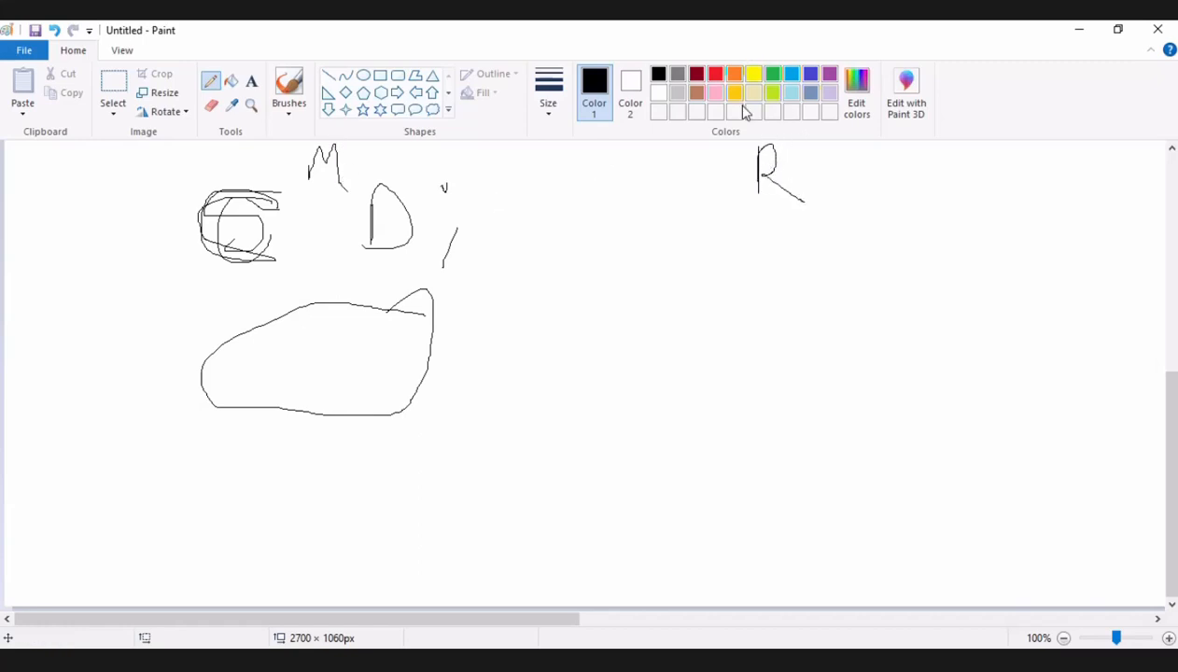
mouse_move(447, 341)
mouse_down()
mouse_move(762, 328)
mouse_move(744, 315)
mouse_move(763, 348)
mouse_move(670, 355)
mouse_up()
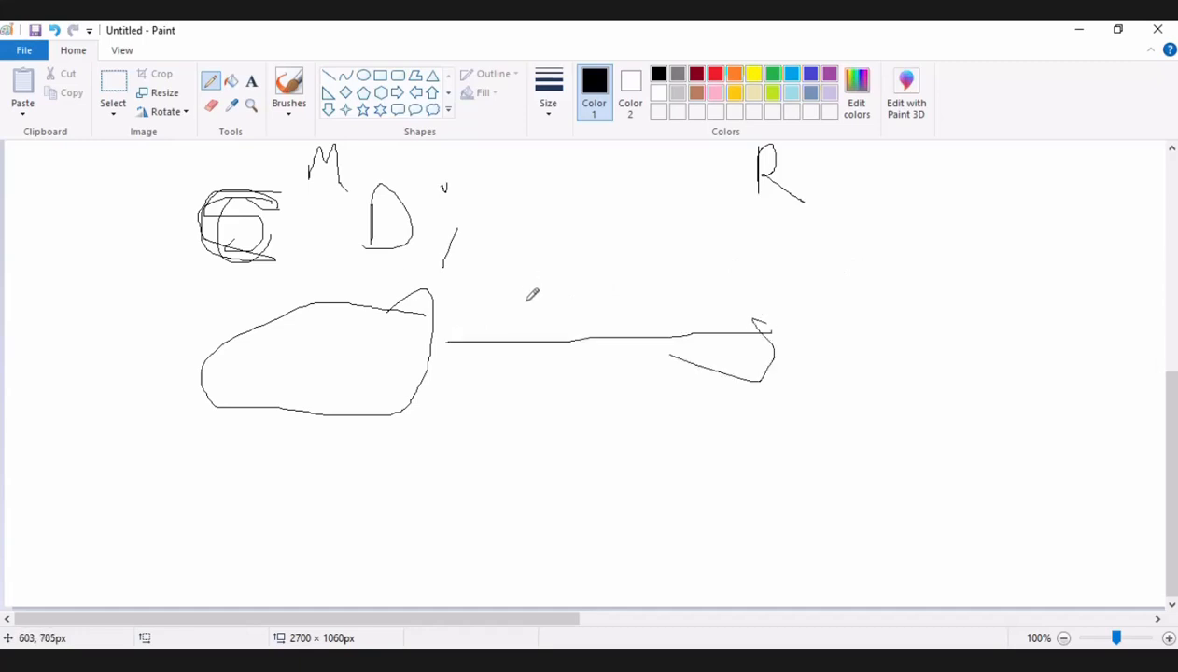
mouse_move(529, 335)
mouse_down()
mouse_move(536, 259)
mouse_move(573, 332)
mouse_move(565, 308)
mouse_up()
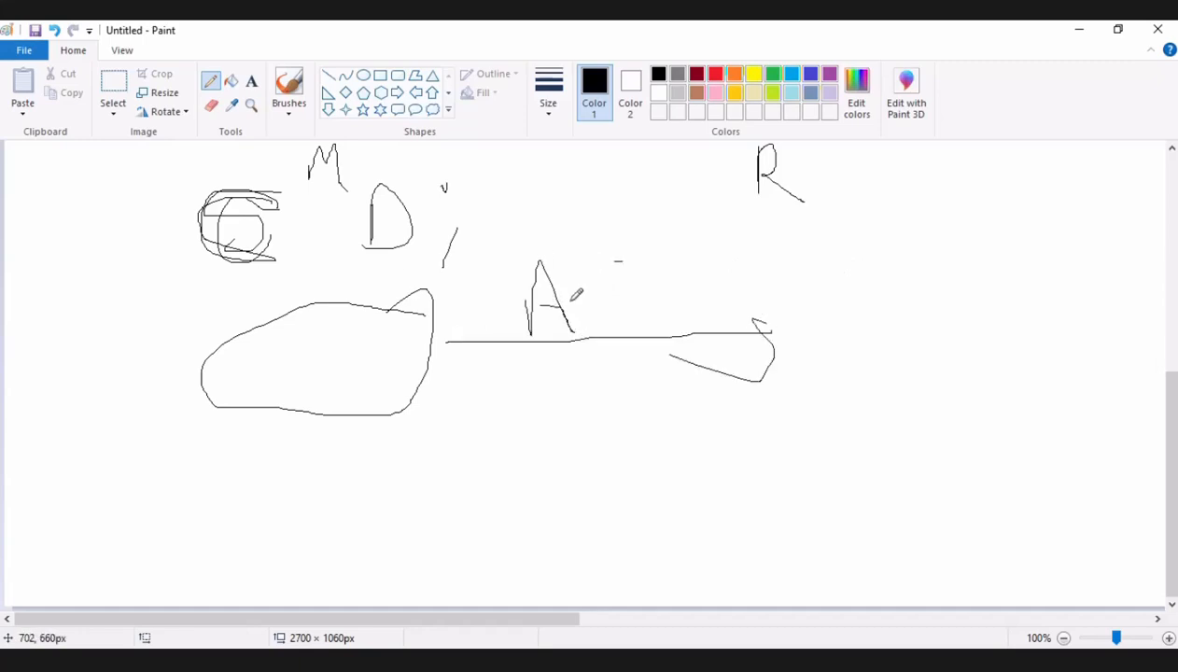
drag(622, 263, 614, 342)
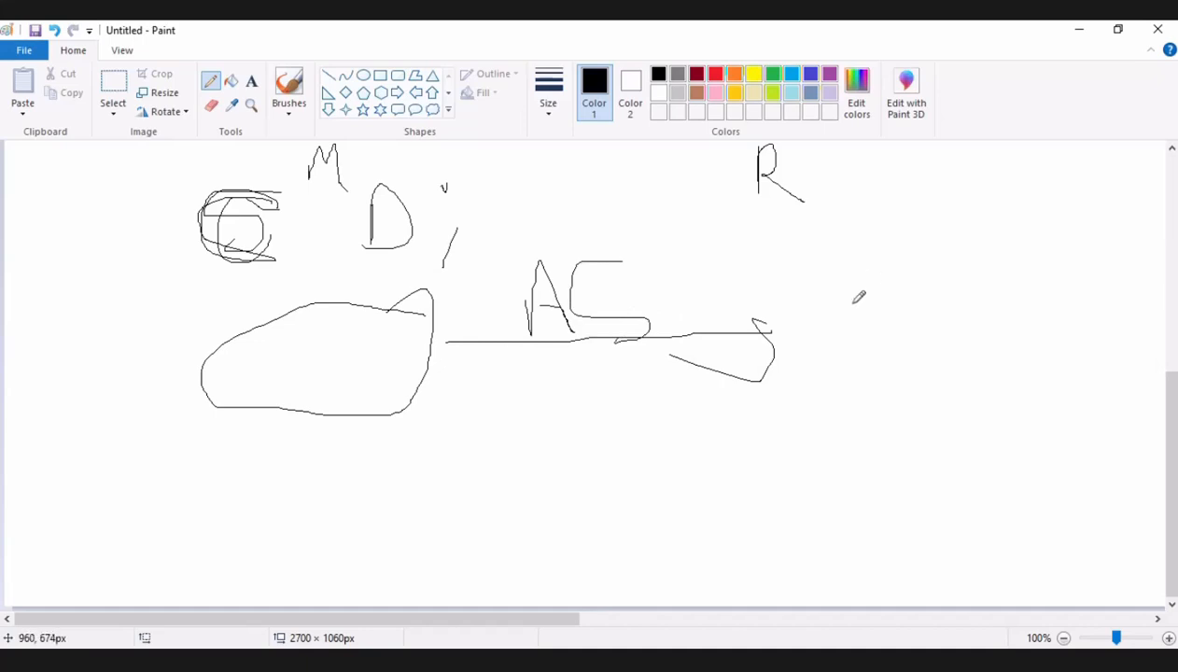
Draw a tall closed freehand box beyond the arrowhead, and handwrite "R" in the first outline and "V" in the box.
drag(854, 260, 864, 430)
mouse_move(969, 407)
mouse_down()
mouse_move(957, 249)
mouse_move(839, 280)
mouse_up()
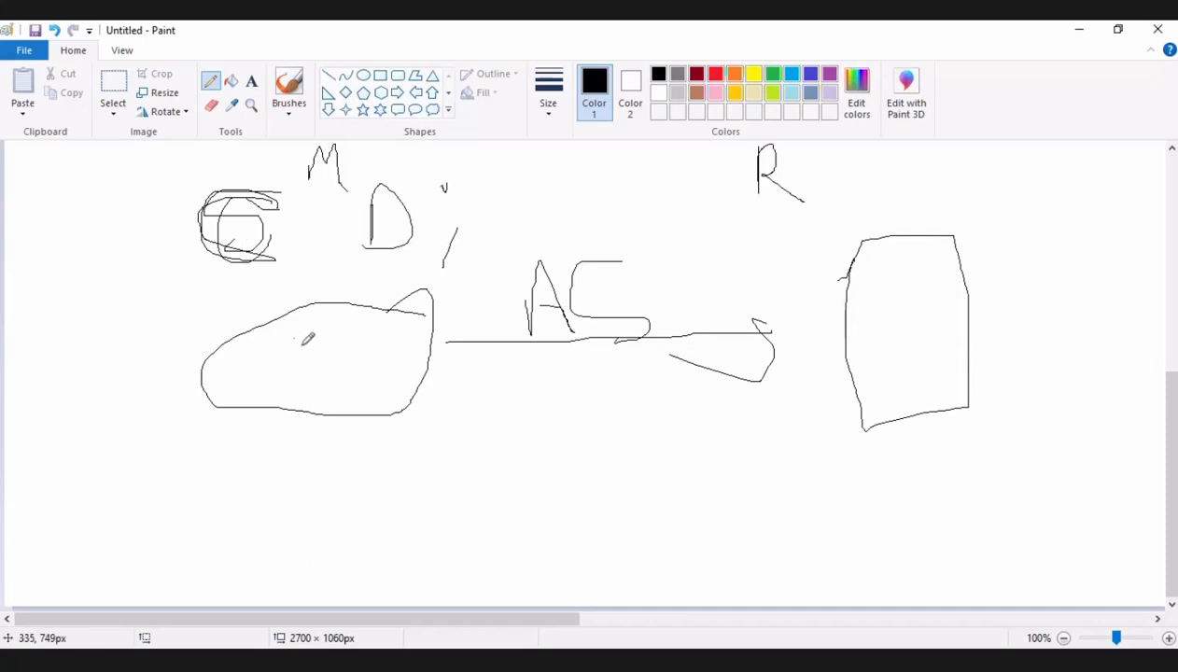
drag(297, 334, 341, 375)
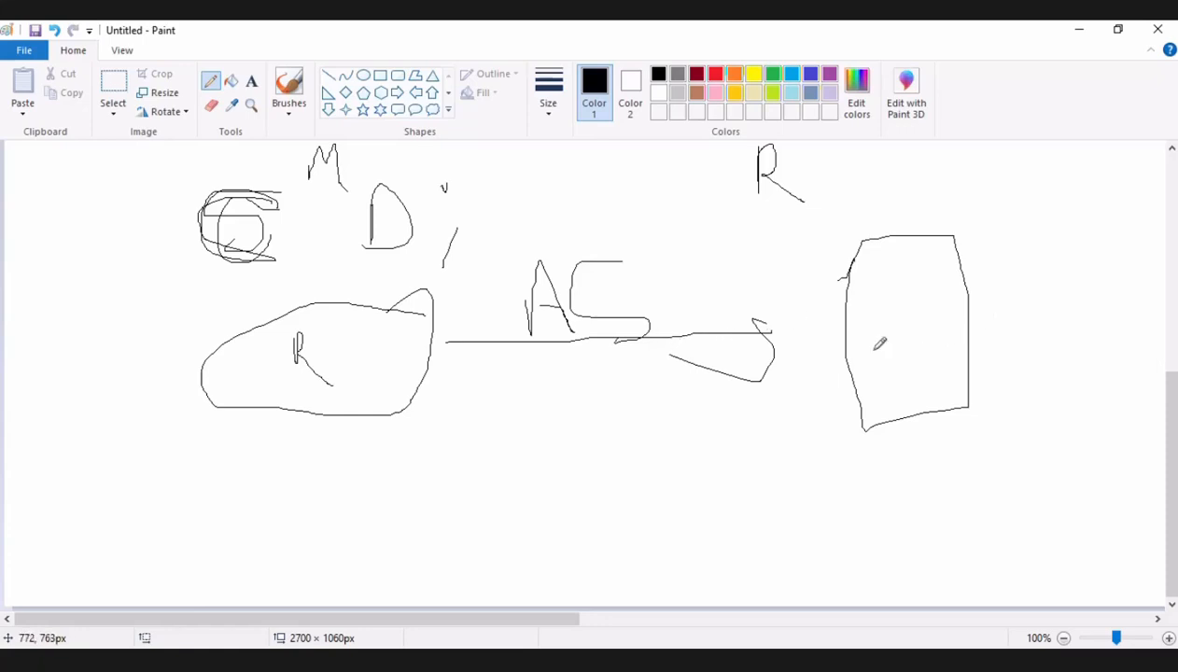
drag(904, 274, 903, 289)
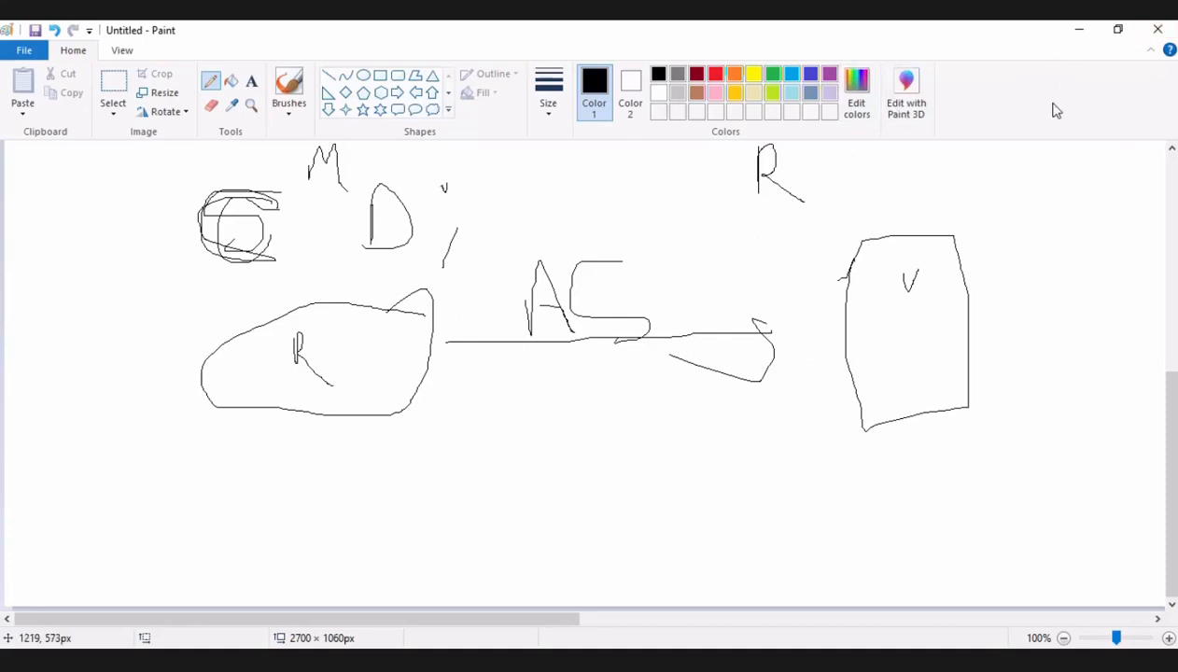
Close the Paint sketch without saving it and minimize the Notepad notes to reach the AWS console.
click(1157, 32)
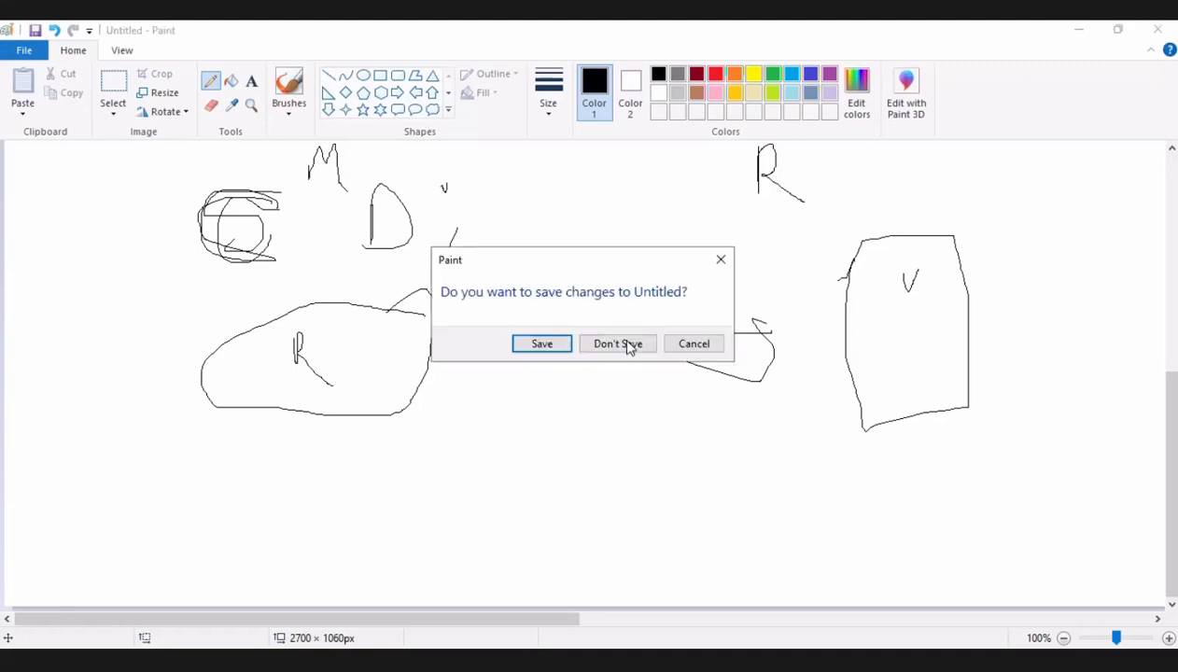
click(629, 343)
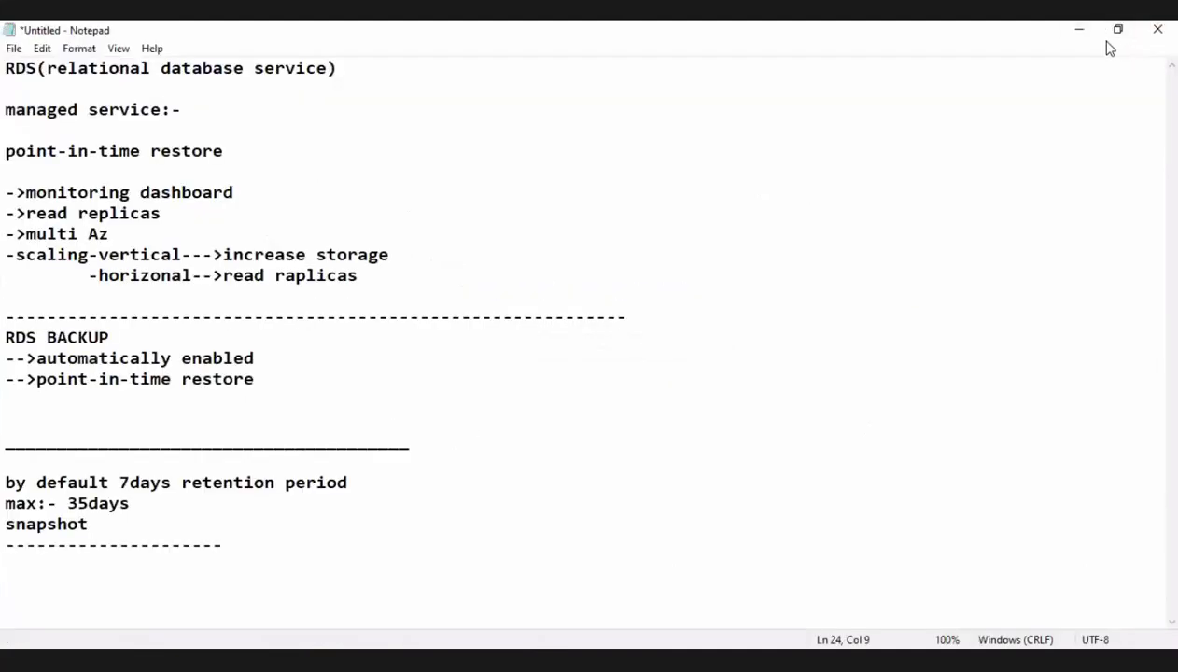
click(1072, 27)
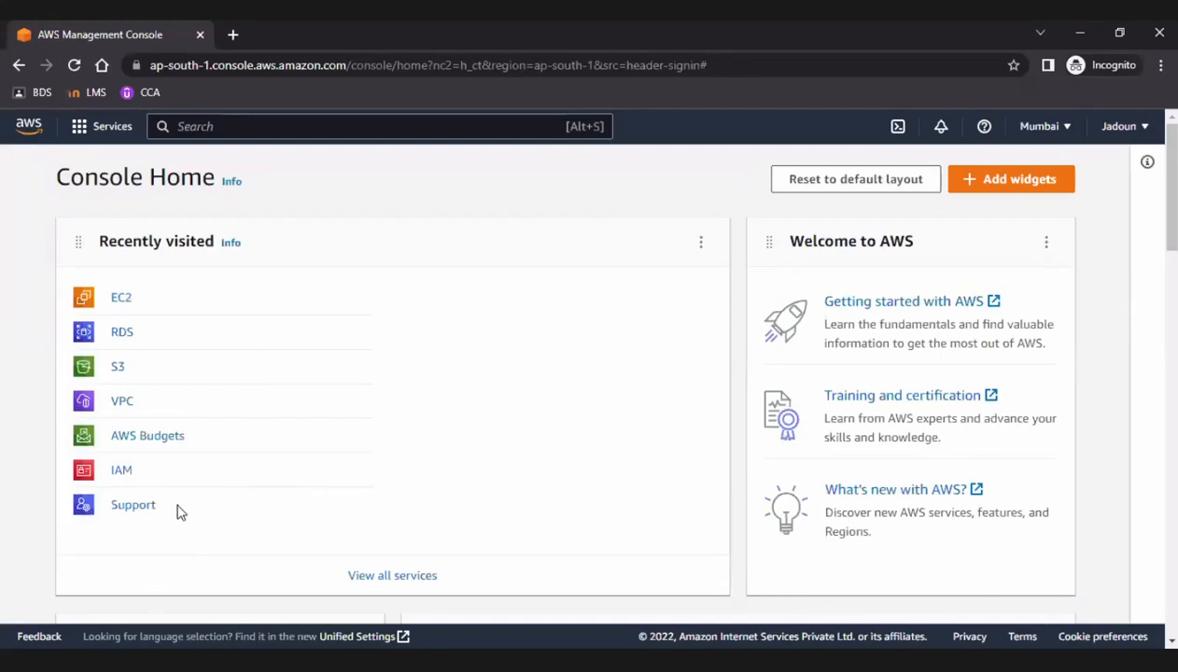
Open RDS from the recently visited services and dismiss the Multi-AZ deployment announcement.
click(120, 338)
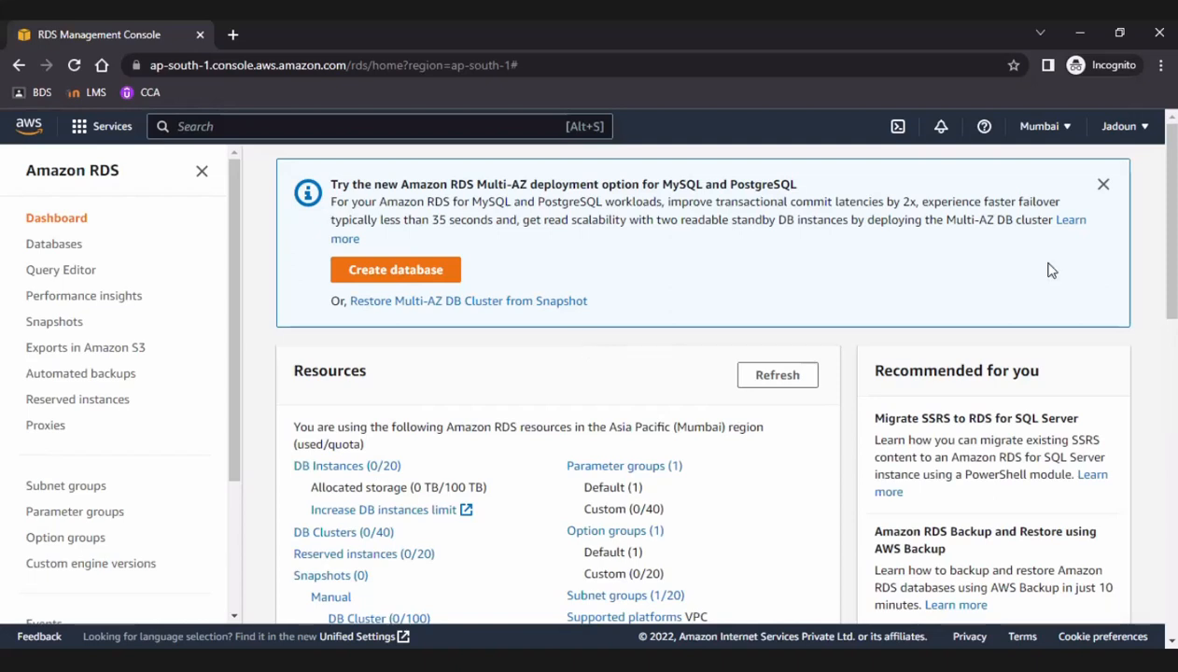
click(1102, 185)
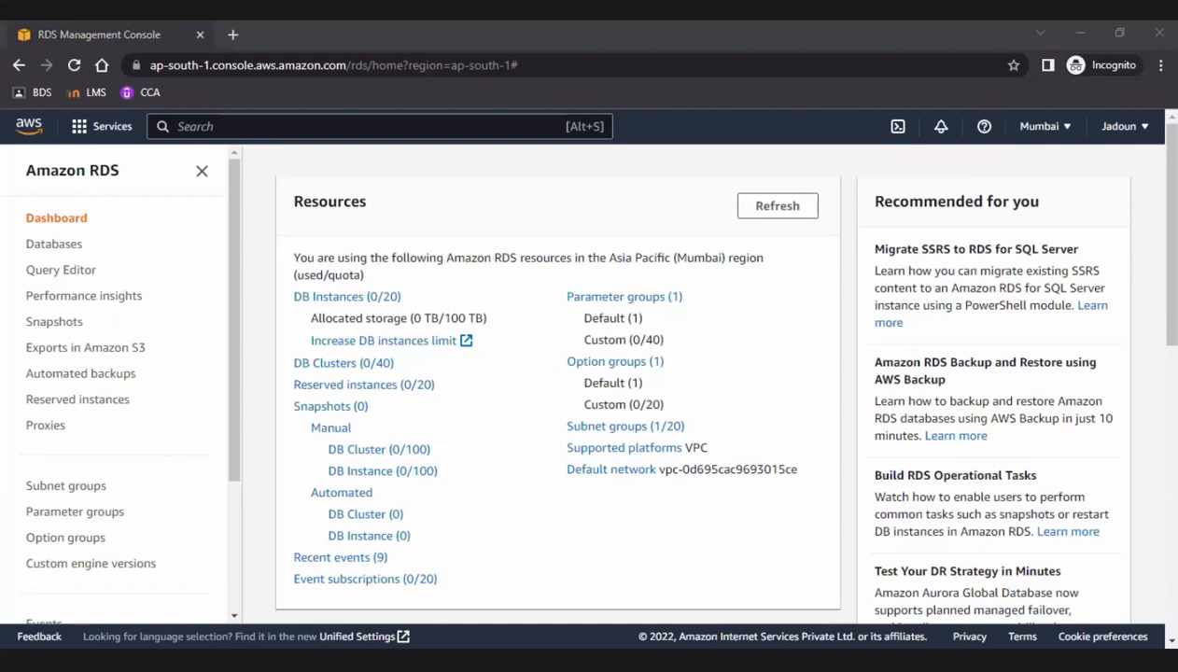
Switch to the blank Paint canvas and draw a rectangle about 119 × 70 px near its upper edge.
key(alt+Tab)
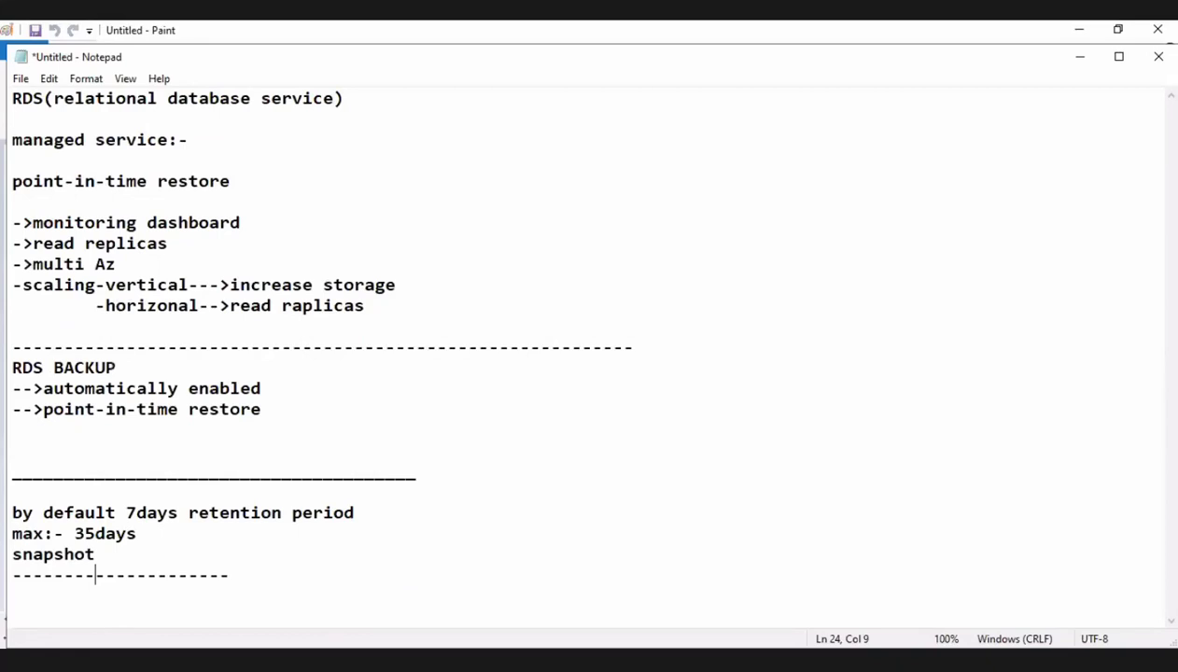
key(alt+Tab)
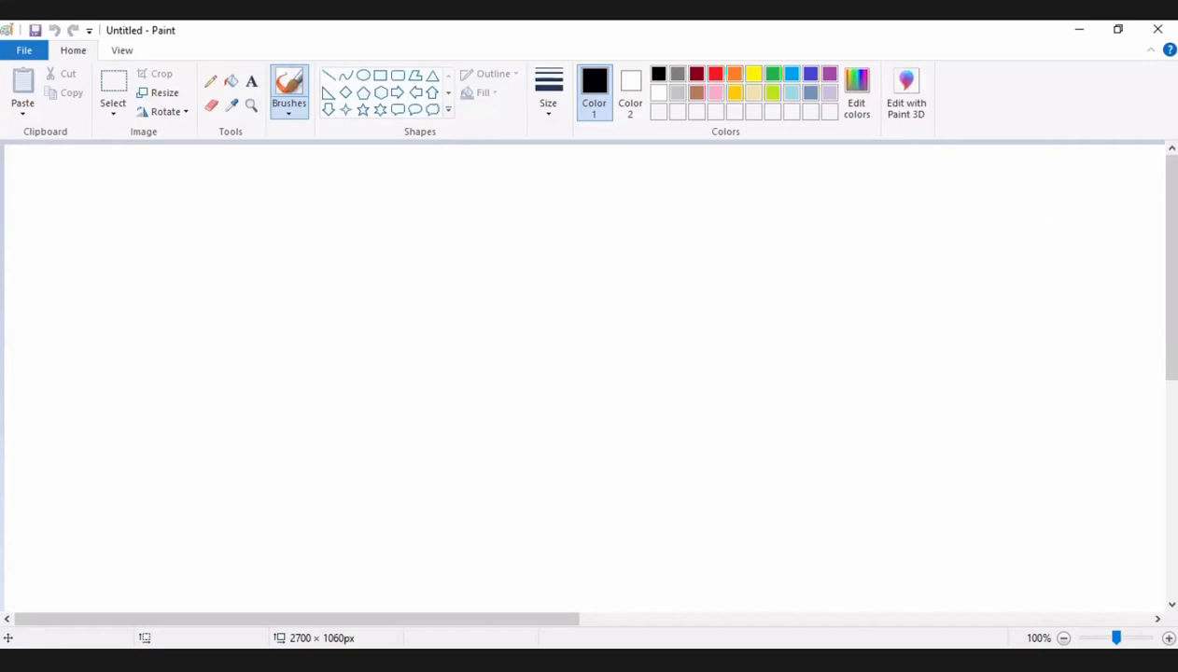
click(639, 304)
click(636, 229)
click(380, 75)
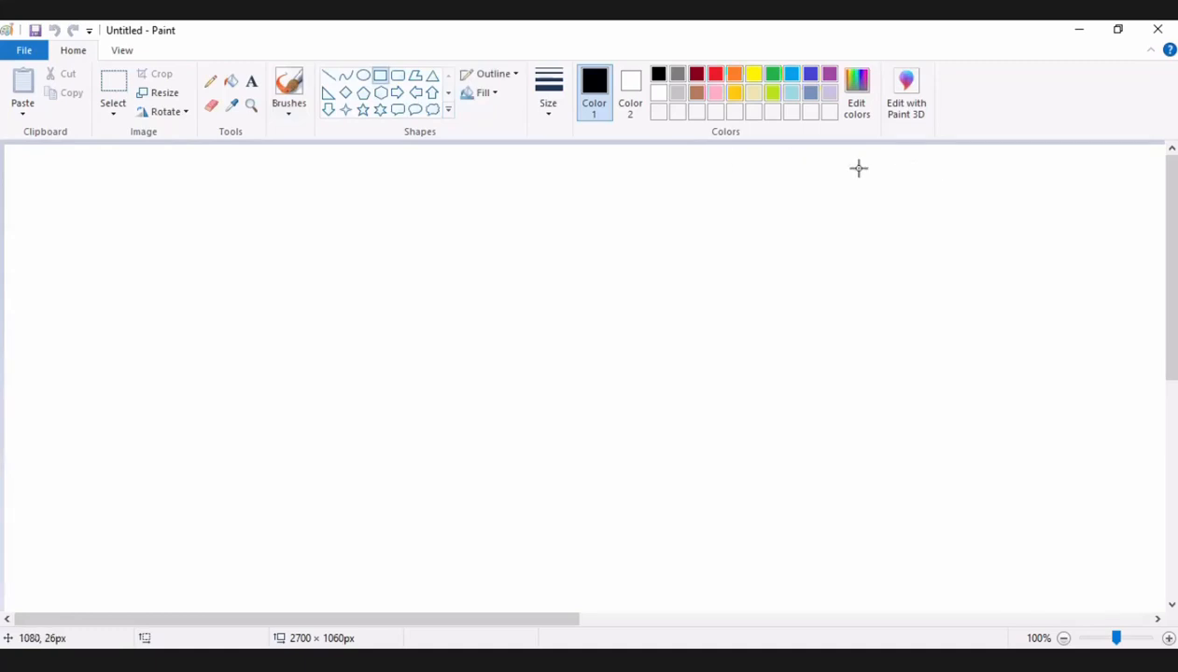
mouse_move(847, 155)
mouse_down()
mouse_move(747, 194)
mouse_move(744, 218)
mouse_up()
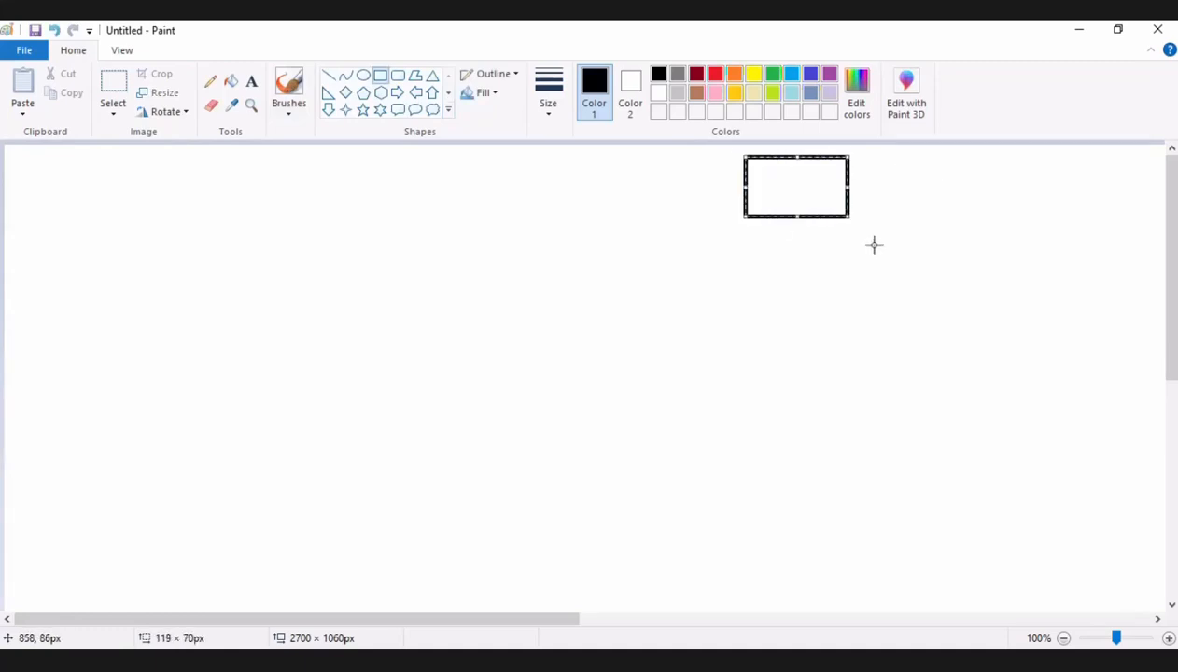
click(863, 244)
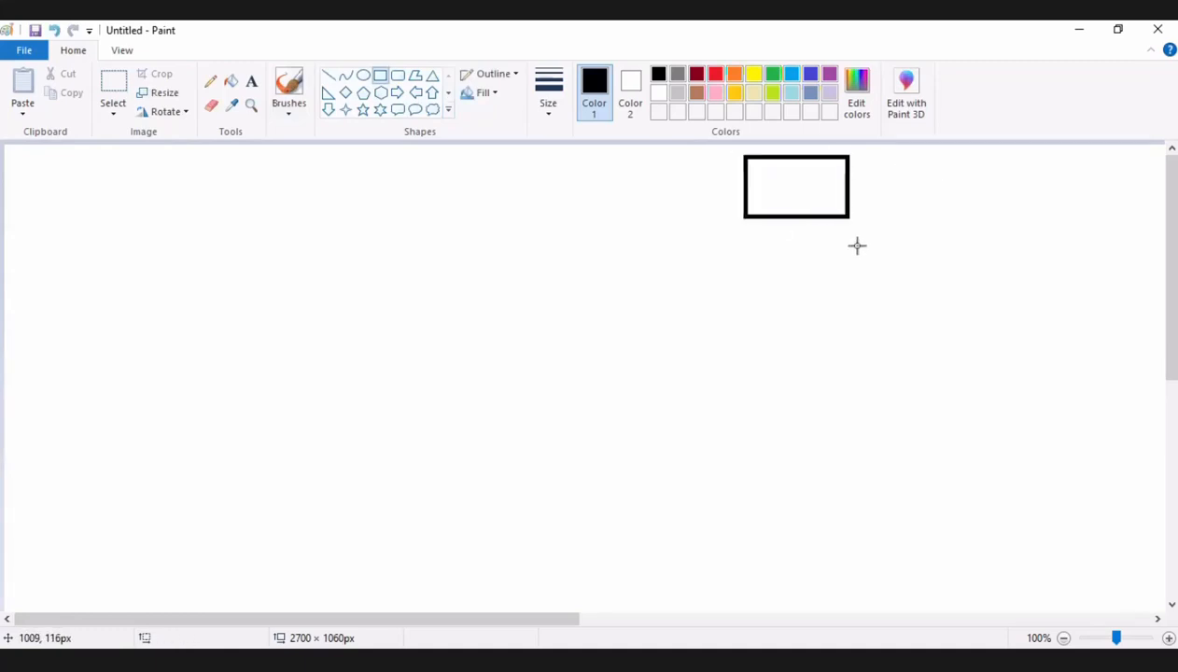
click(327, 75)
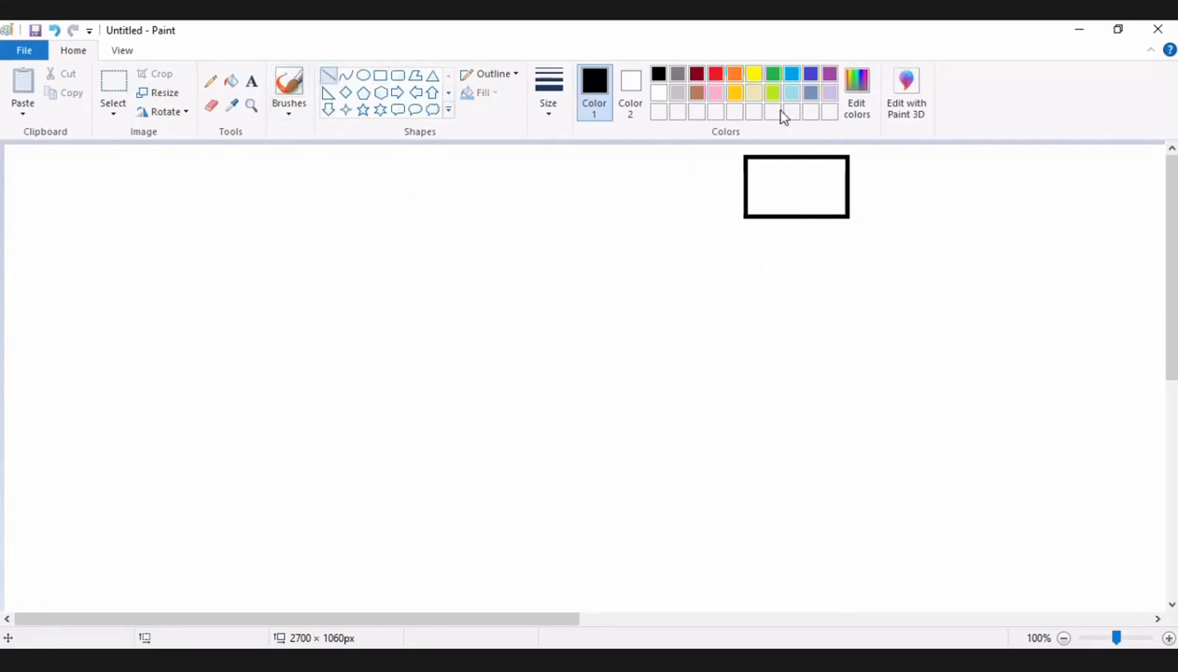
click(32, 57)
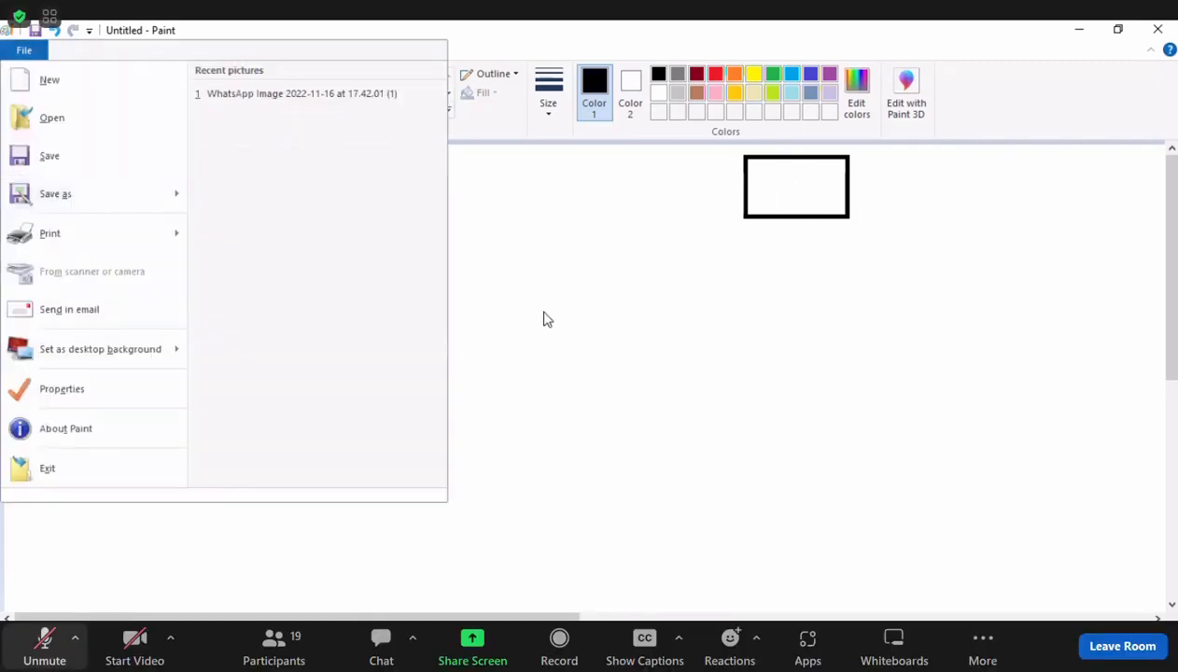
key(Escape)
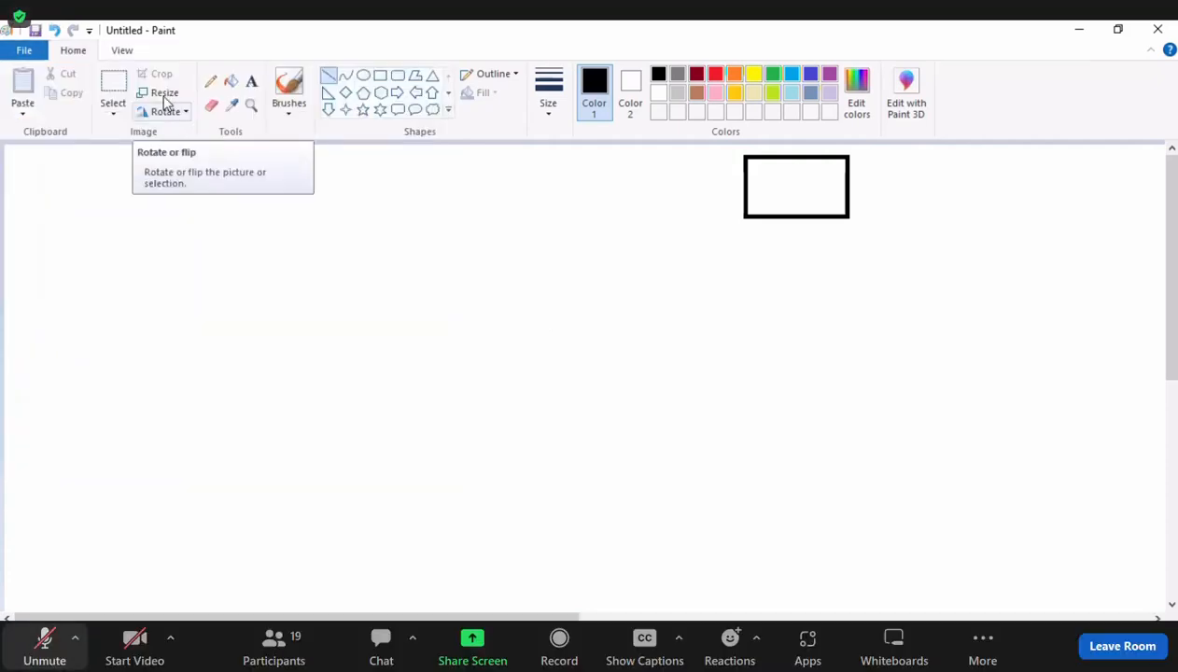
click(44, 645)
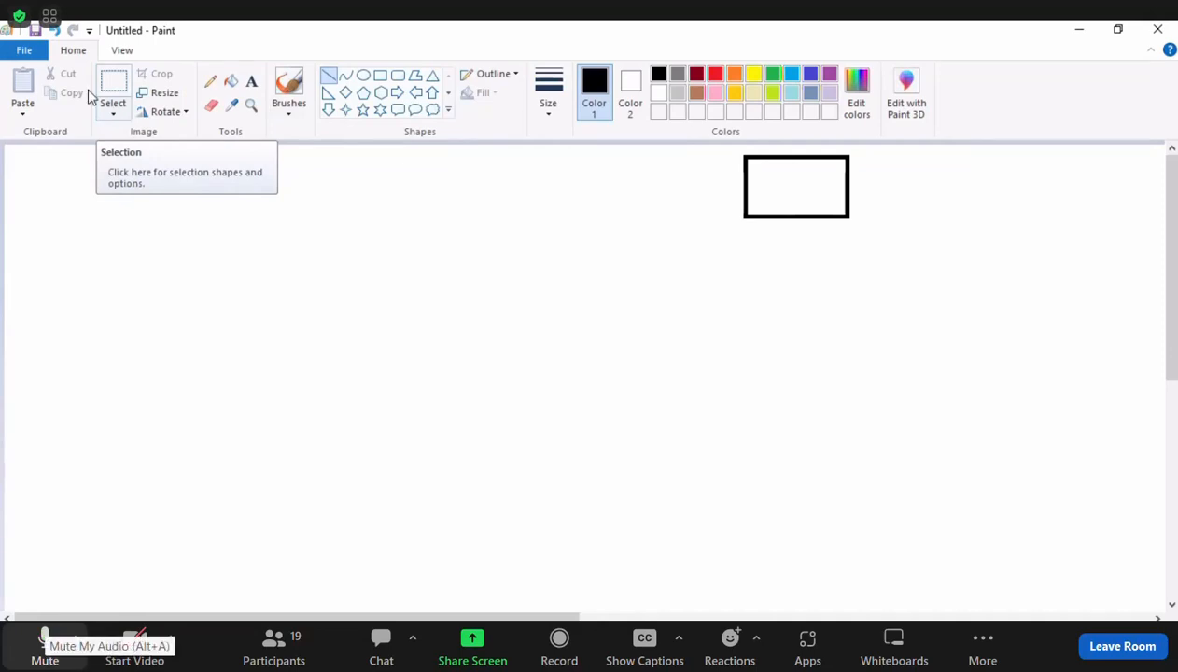
key(alt+a)
key(alt+a)
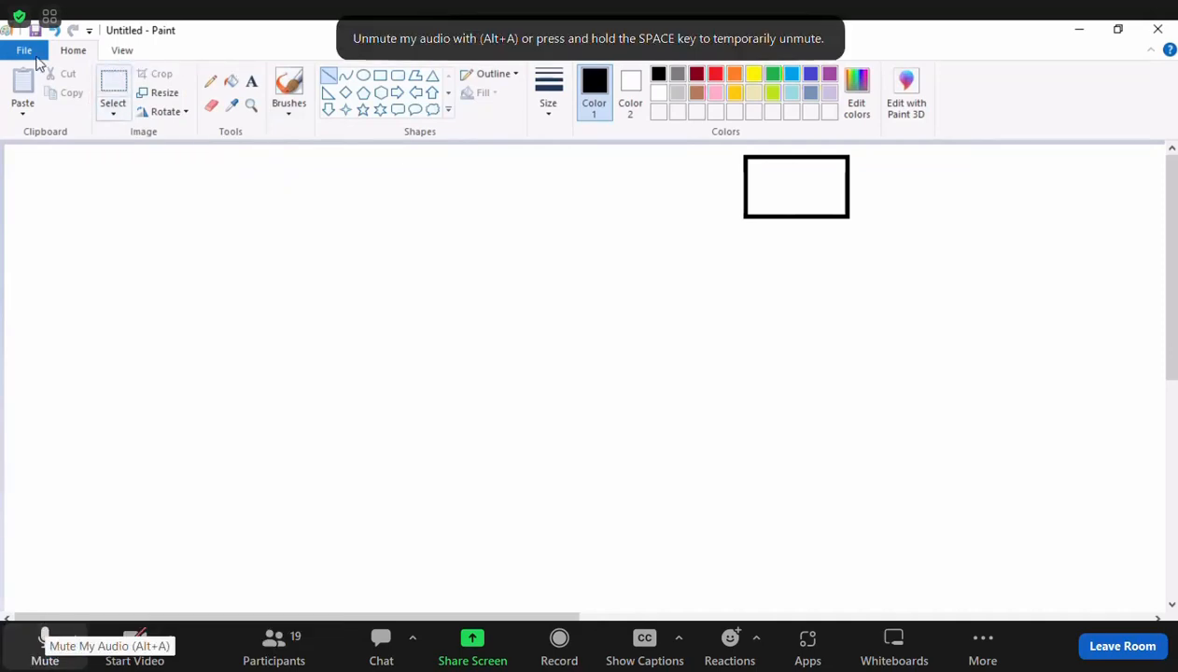
click(26, 50)
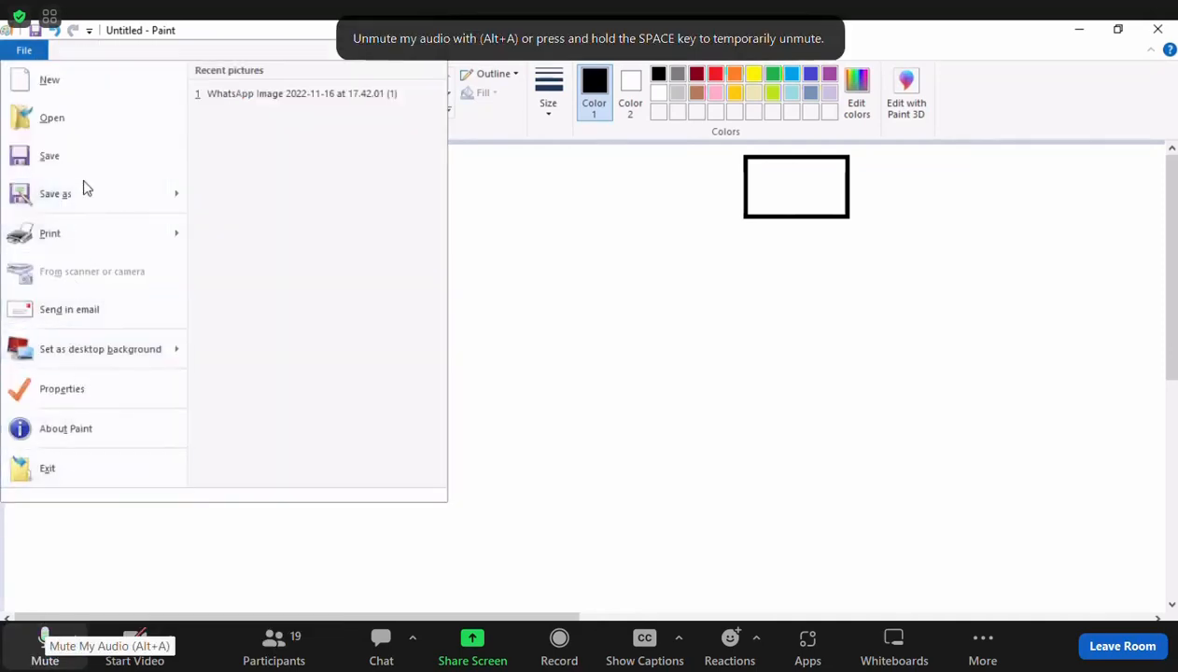
key(alt+a)
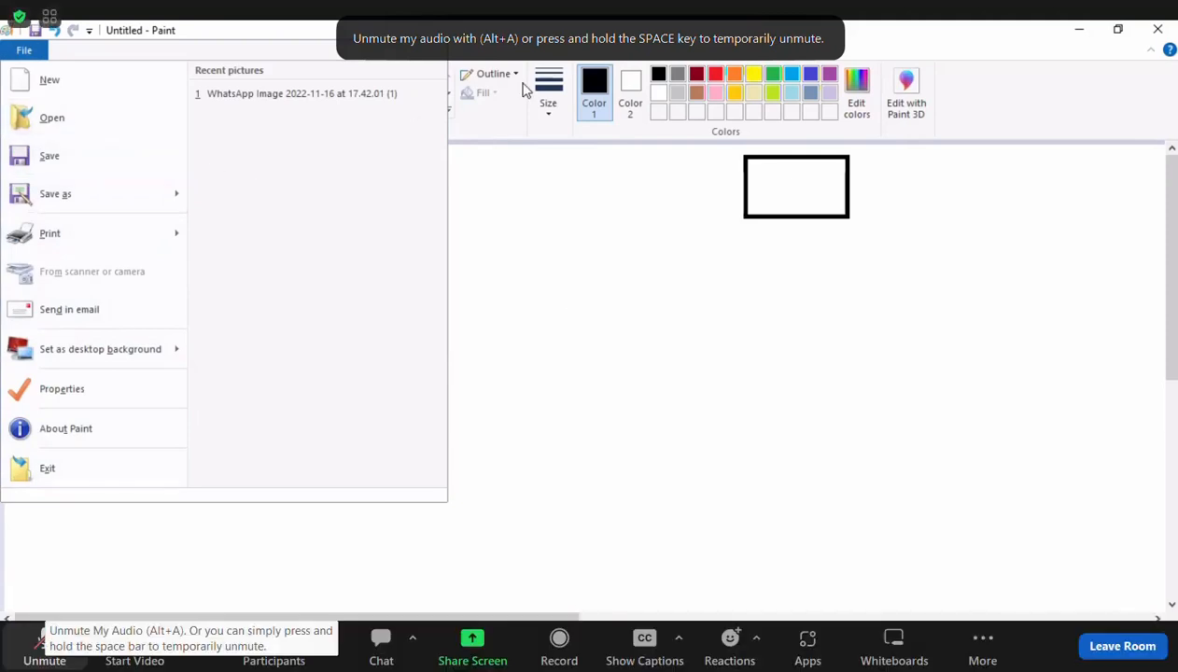
click(492, 88)
key(alt+a)
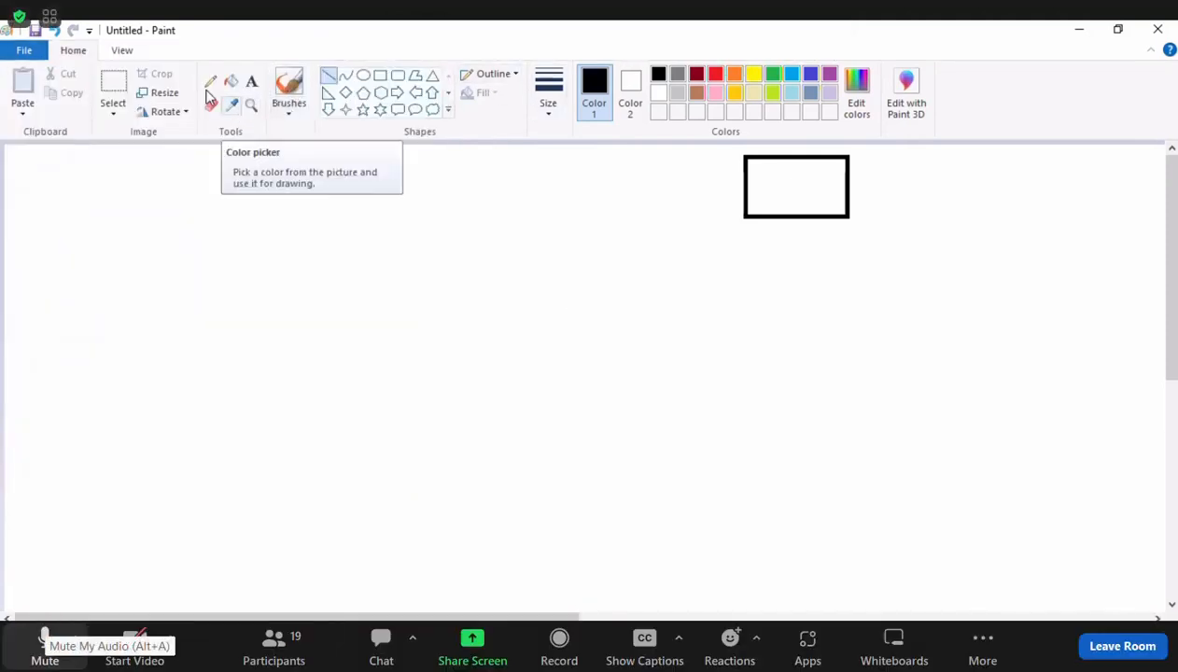
key(alt+a)
click(210, 84)
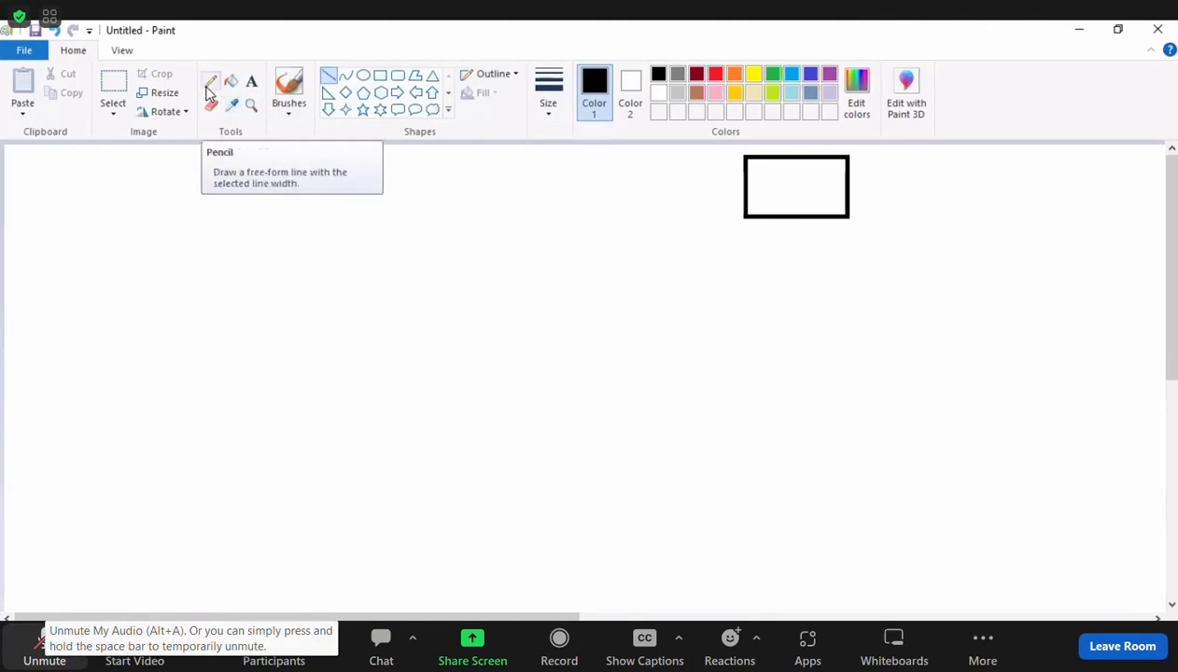
Add the text "APP" inside the rectangle with the Text tool.
click(252, 82)
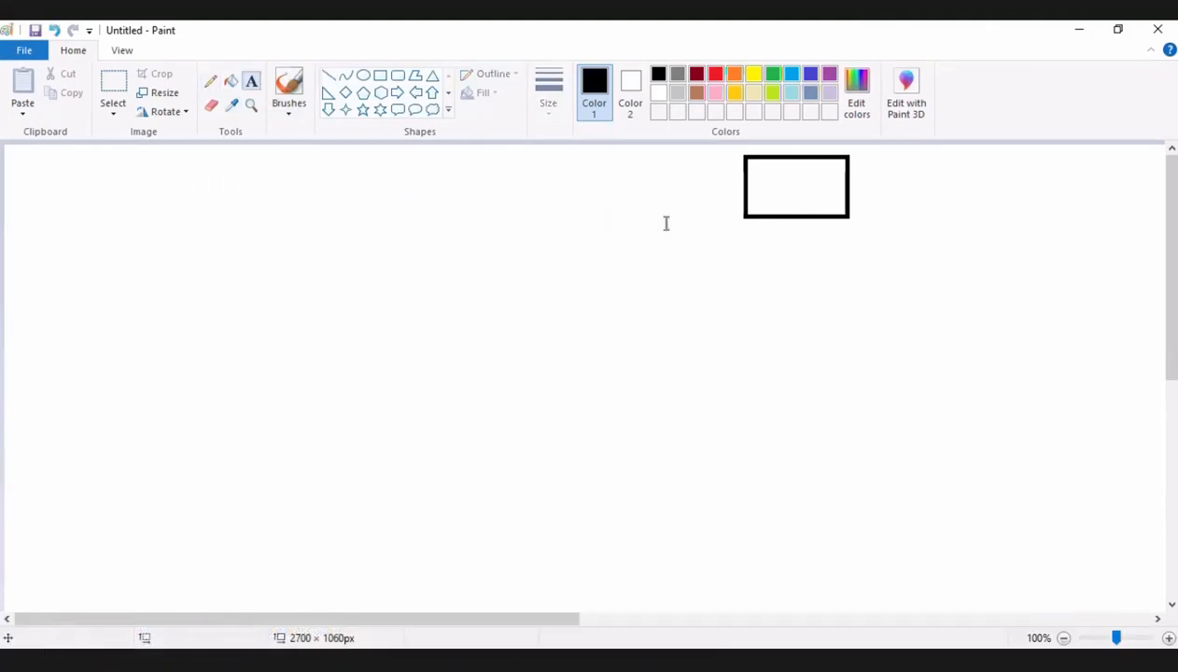
click(764, 185)
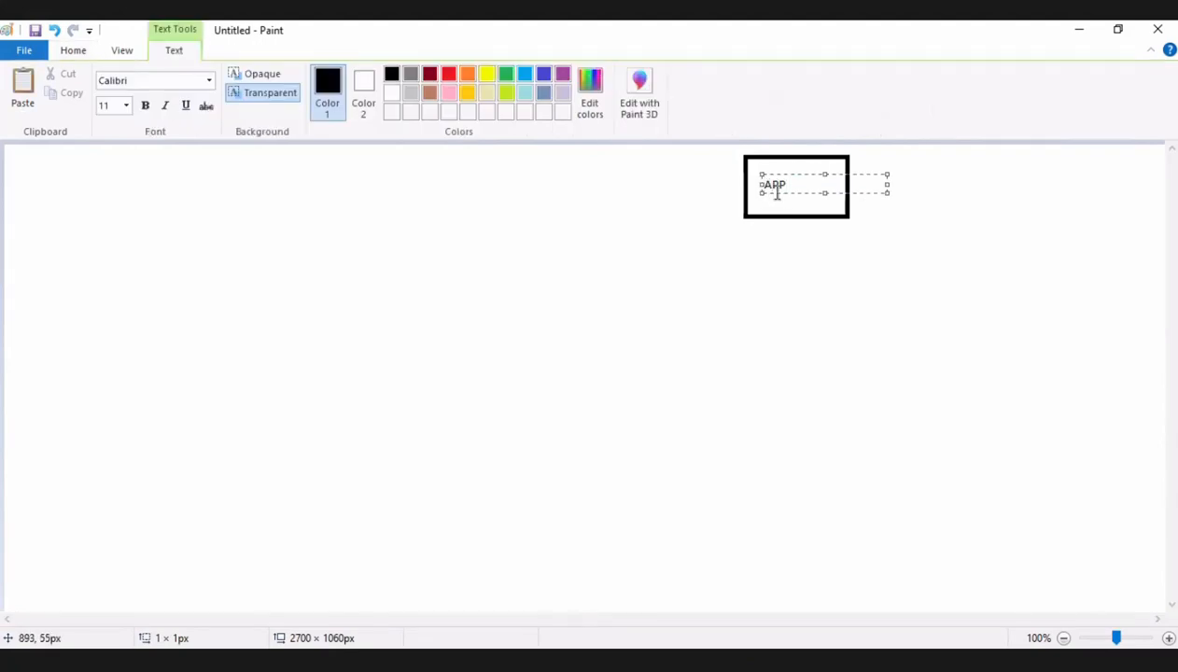
key(Return)
key(BackSpace)
click(749, 289)
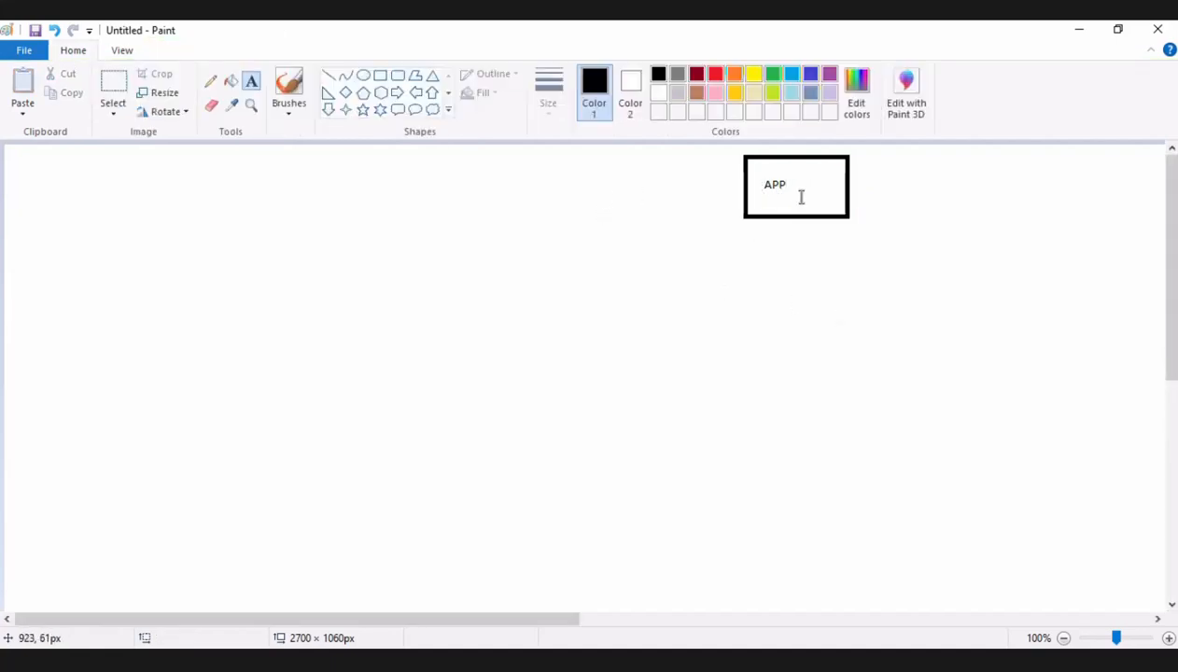
Open a text box over the APP label and set the font size to 16.
drag(789, 179, 750, 185)
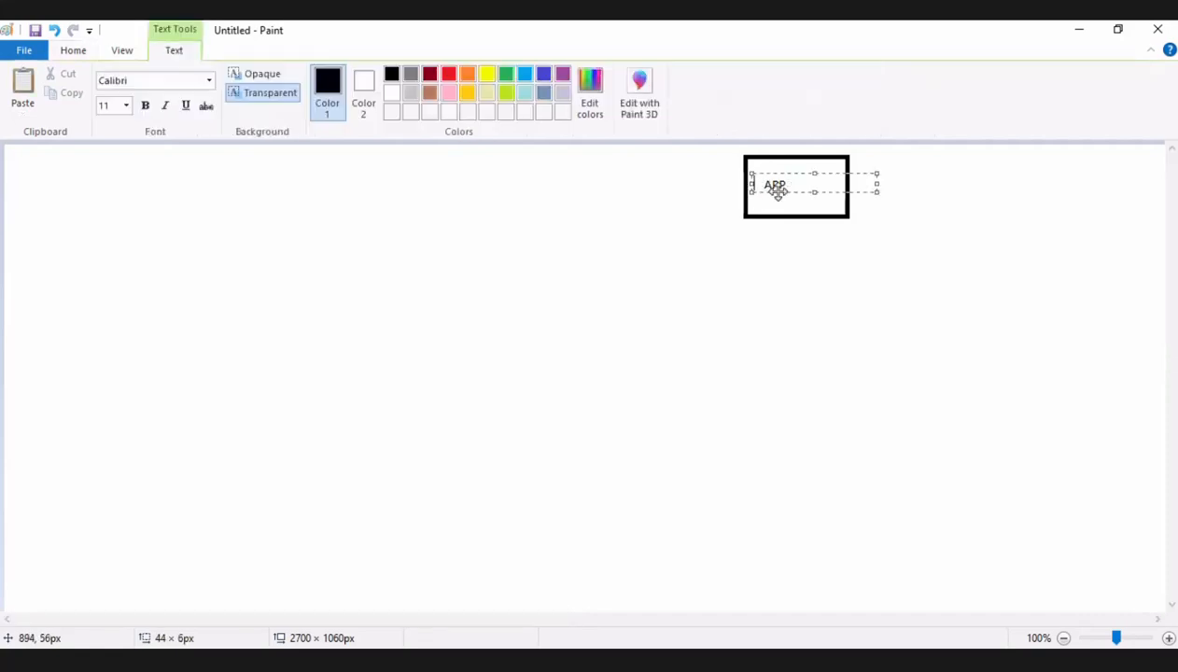
click(128, 107)
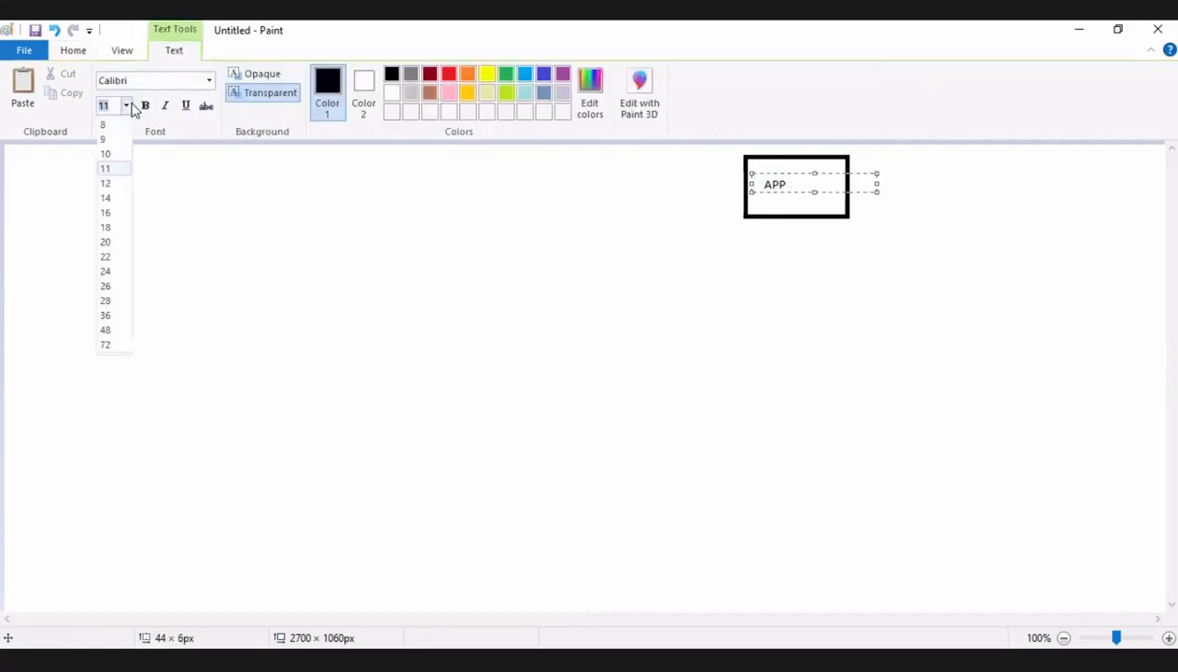
click(110, 213)
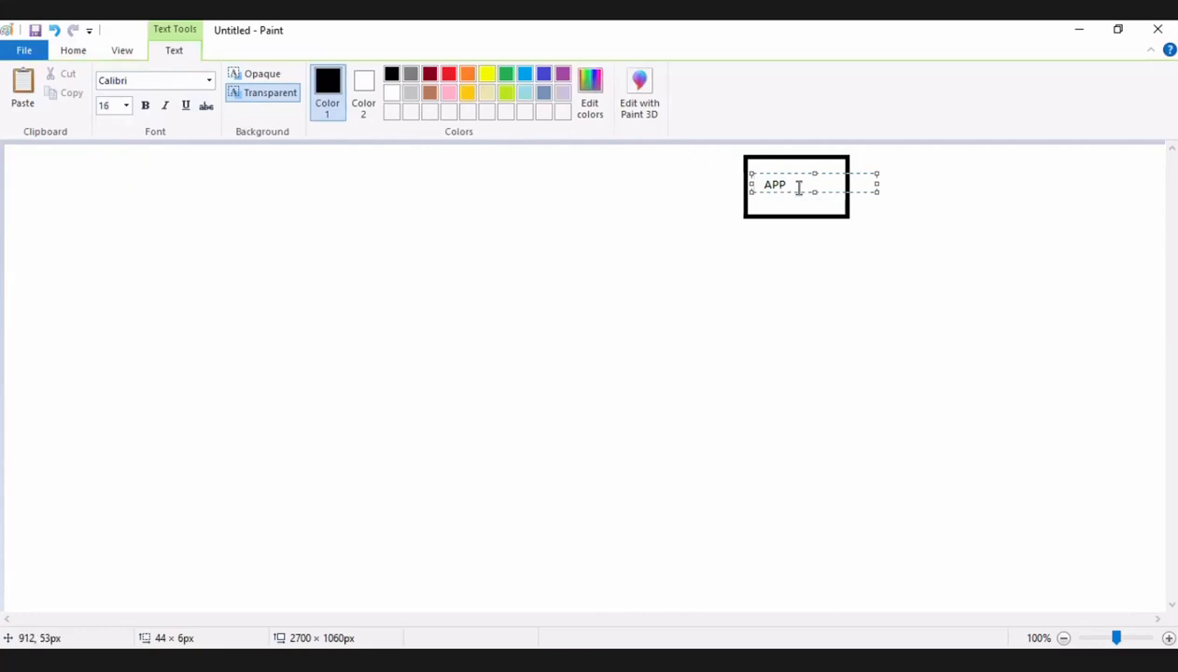
drag(755, 184, 792, 183)
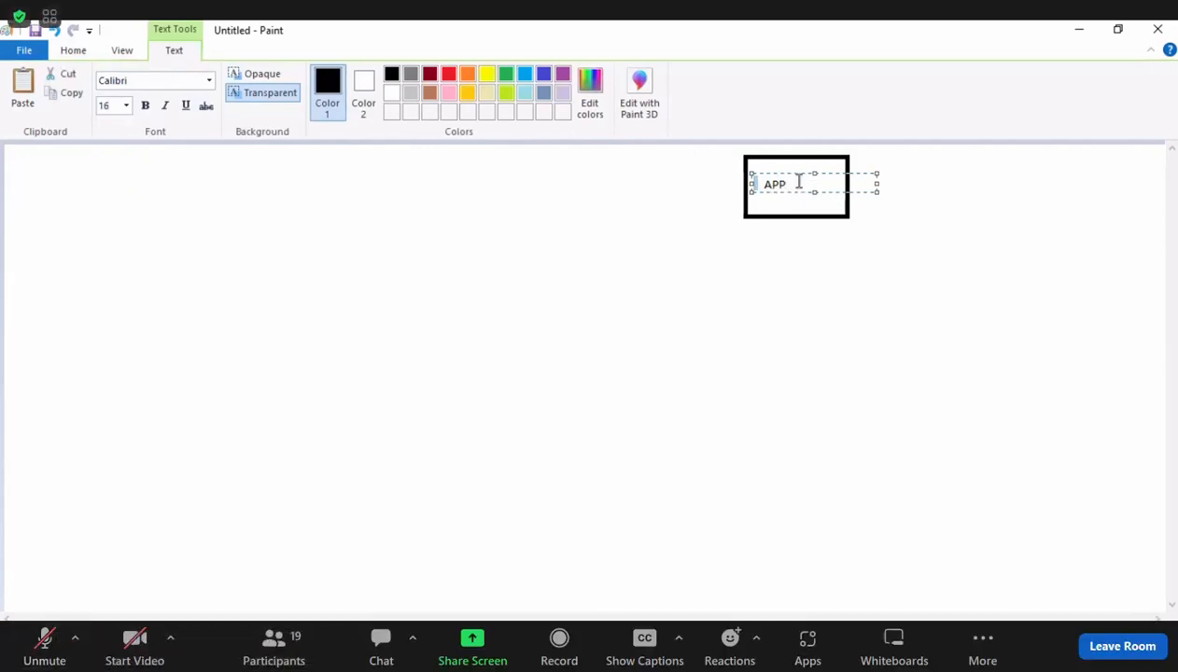
click(808, 200)
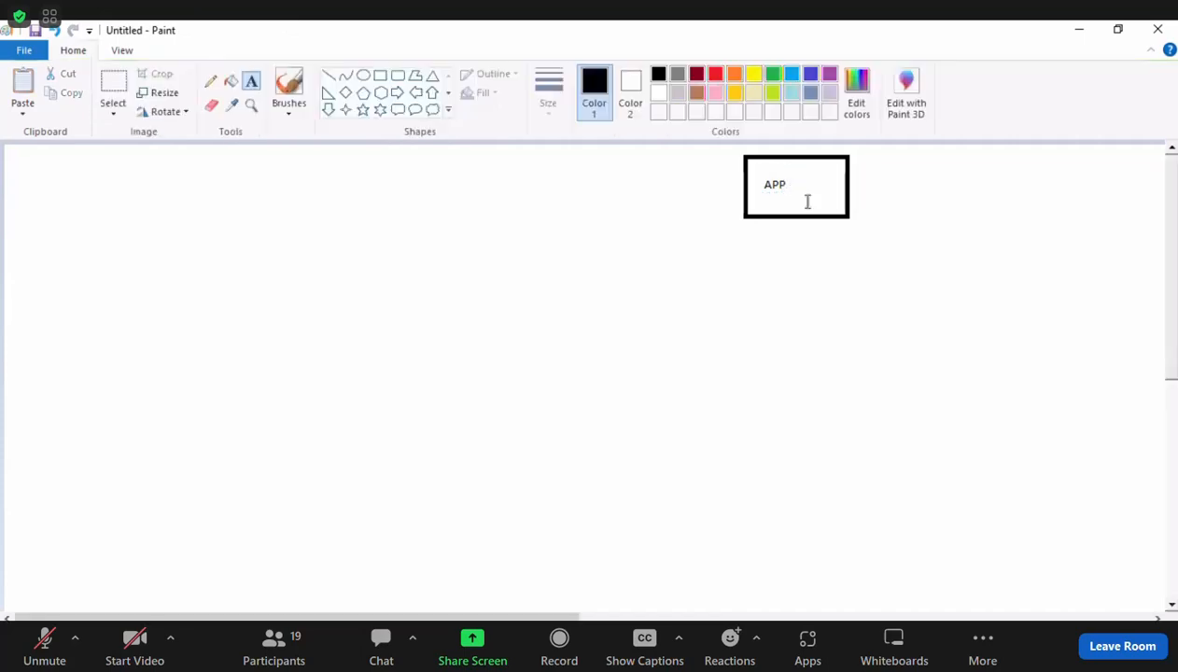
click(787, 173)
click(769, 178)
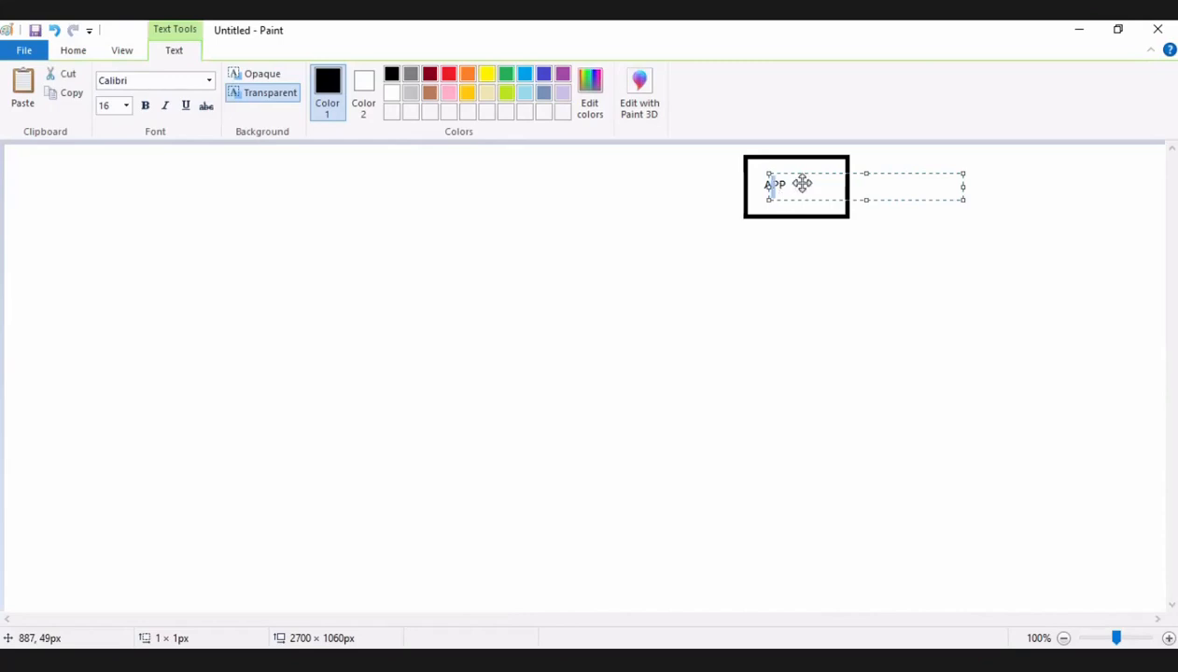
click(667, 269)
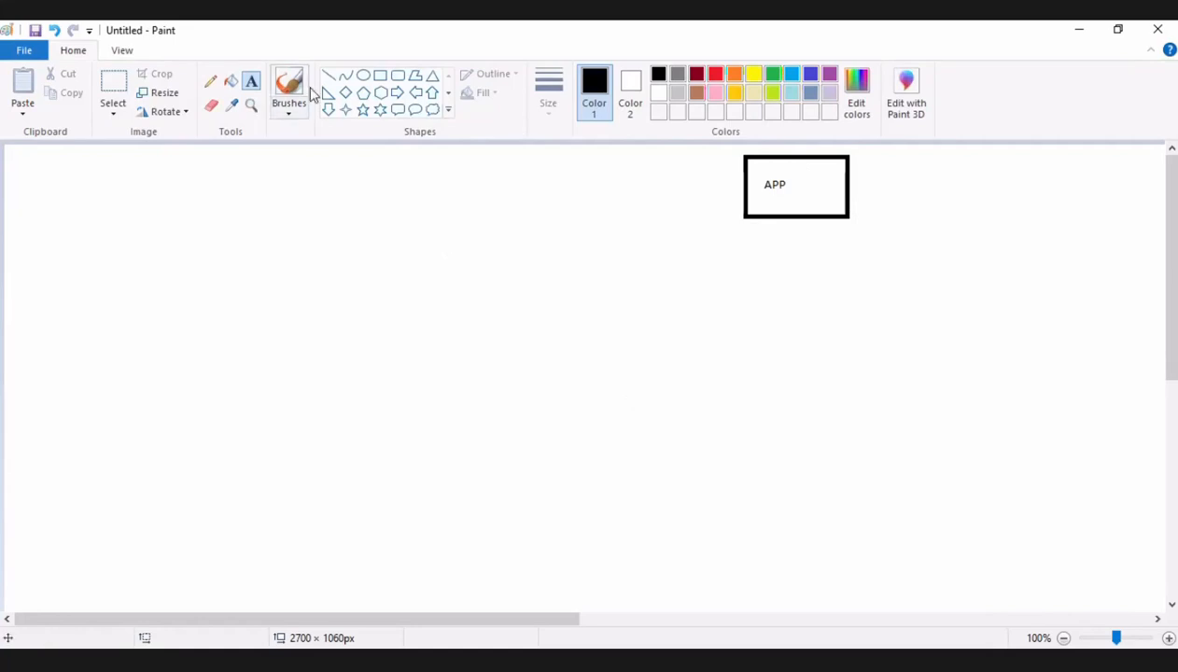
Draw a second rectangle, slightly larger than the APP box, directly below it with a wide gap between them.
click(380, 75)
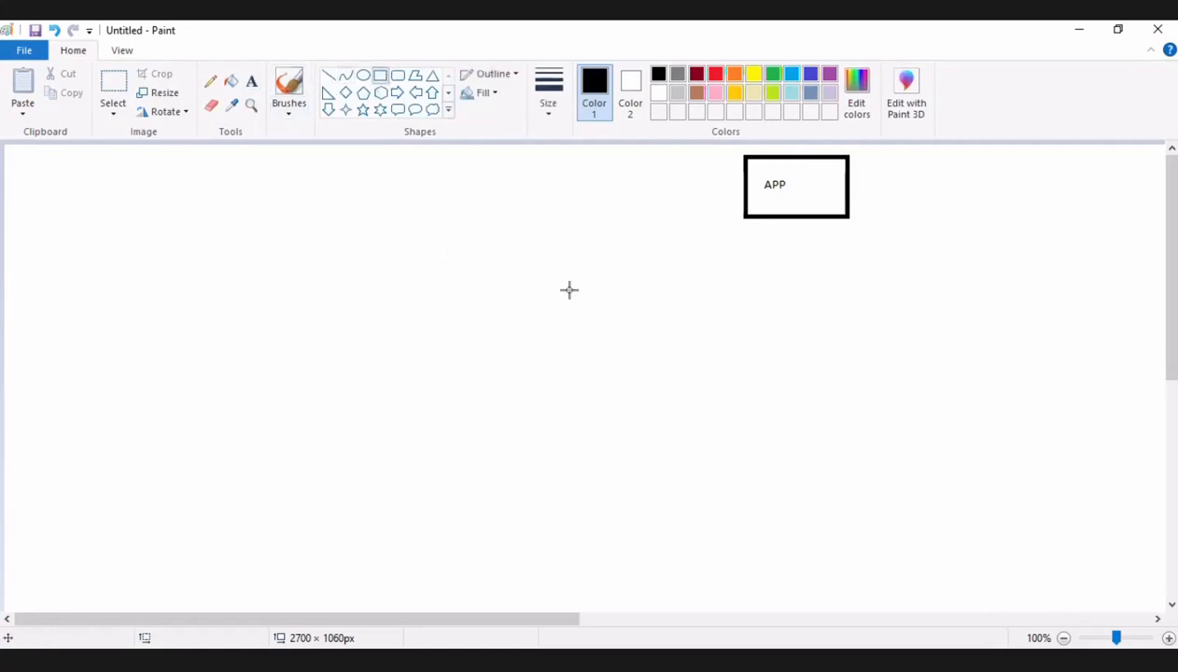
mouse_move(860, 378)
mouse_down()
mouse_move(758, 424)
mouse_move(750, 455)
mouse_up()
click(843, 322)
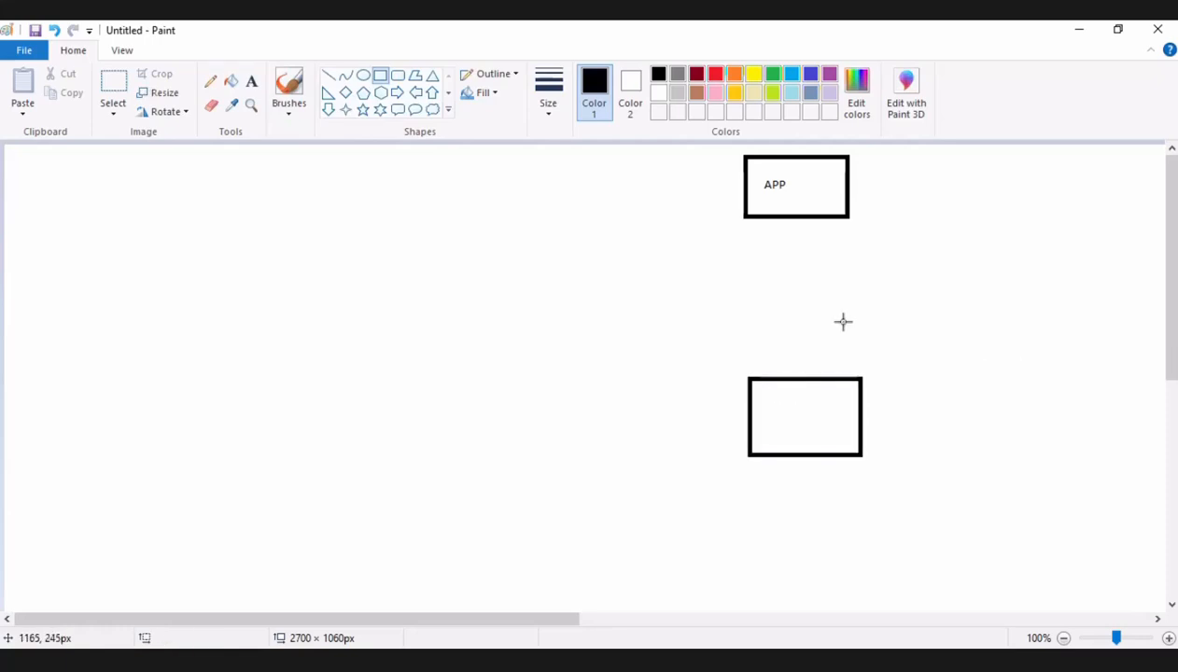
Add the bold text "Master" inside the lower rectangle with the Text tool.
click(258, 83)
click(808, 407)
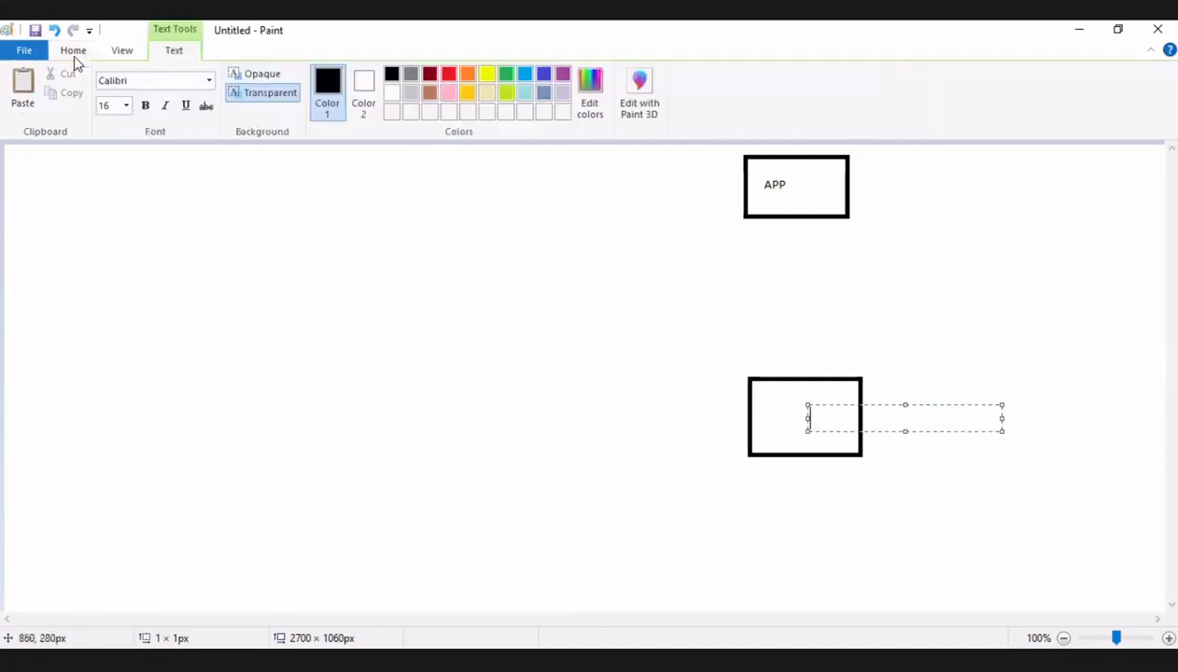
click(145, 107)
text(Mast)
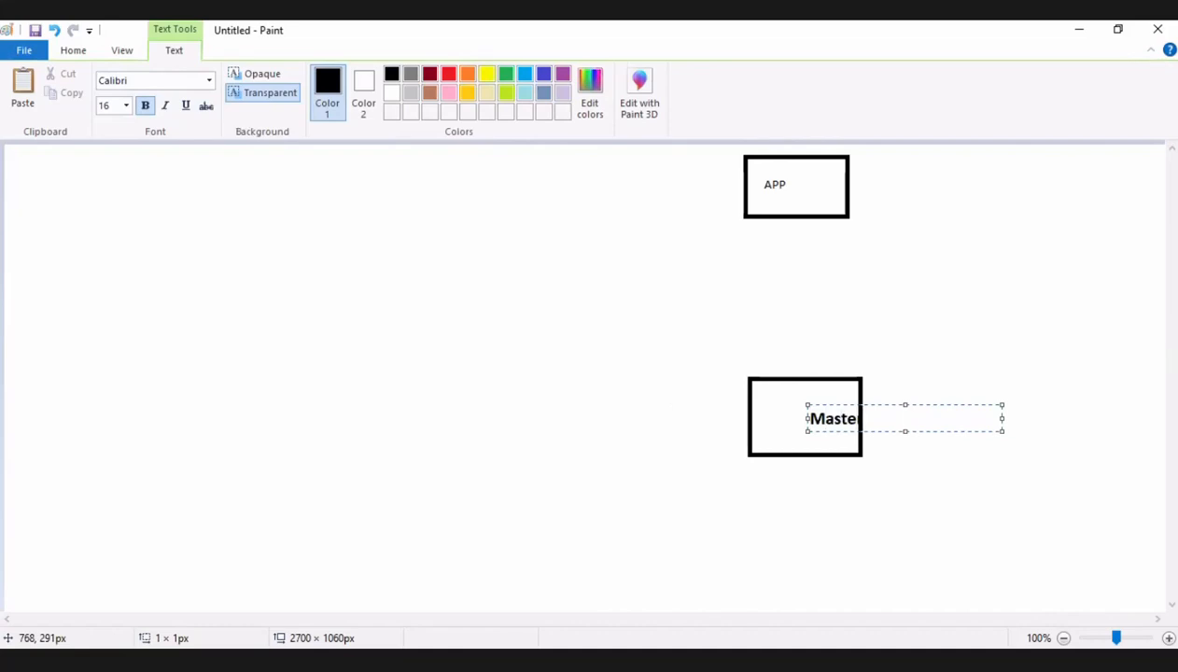
text(er)
key(Return)
click(926, 362)
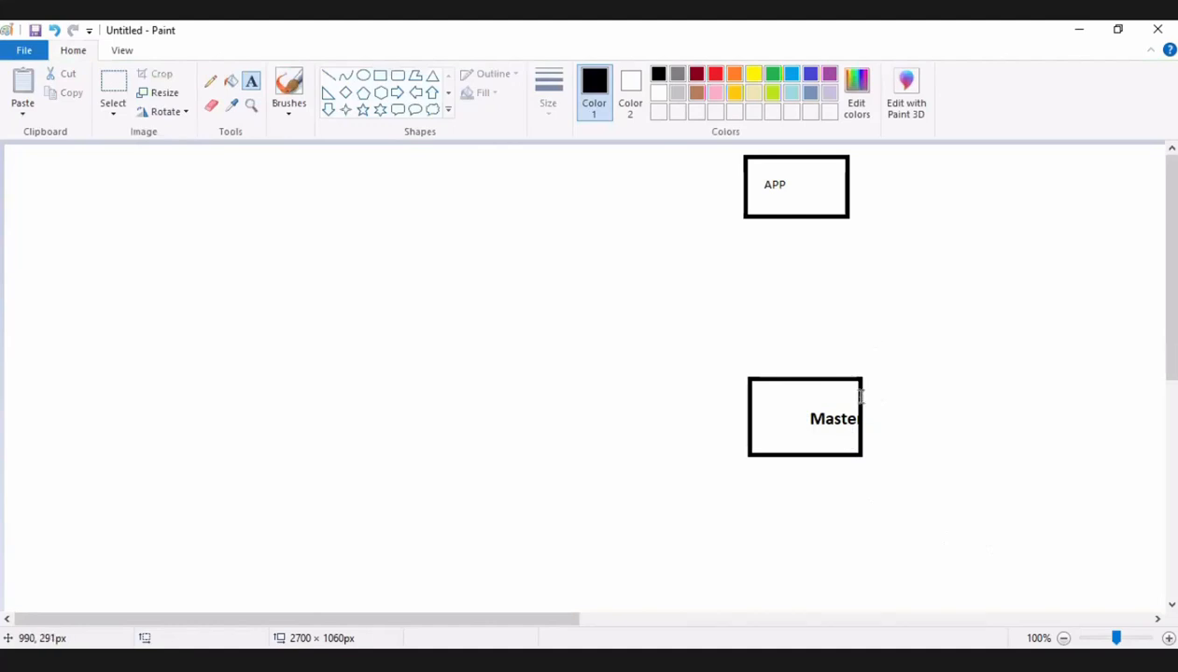
click(859, 382)
click(829, 424)
click(831, 406)
click(921, 469)
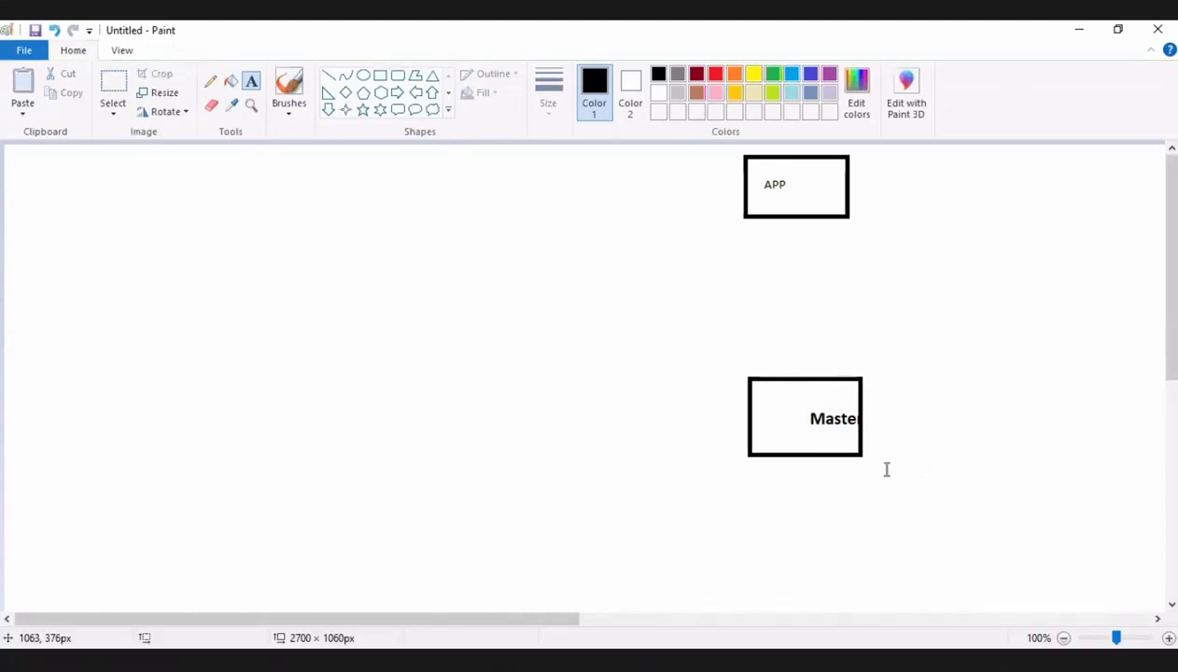
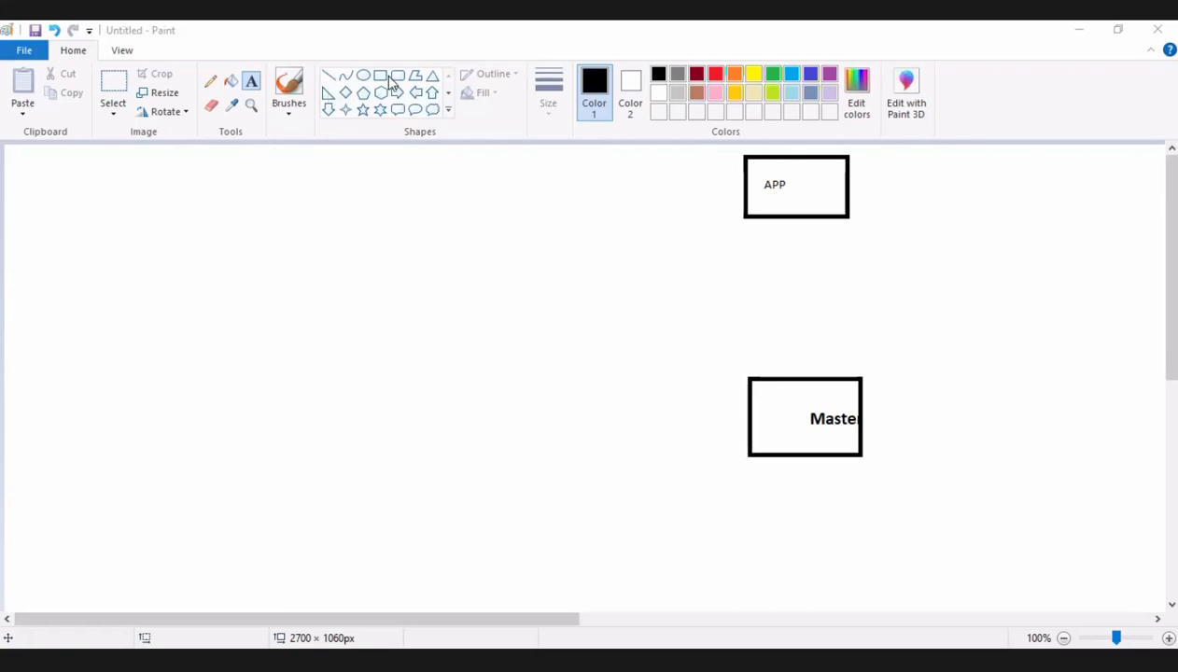
Draw a third rectangle, wider than the Master box, roughly level with it to its left, leaving a wide gap between them.
drag(371, 411, 417, 390)
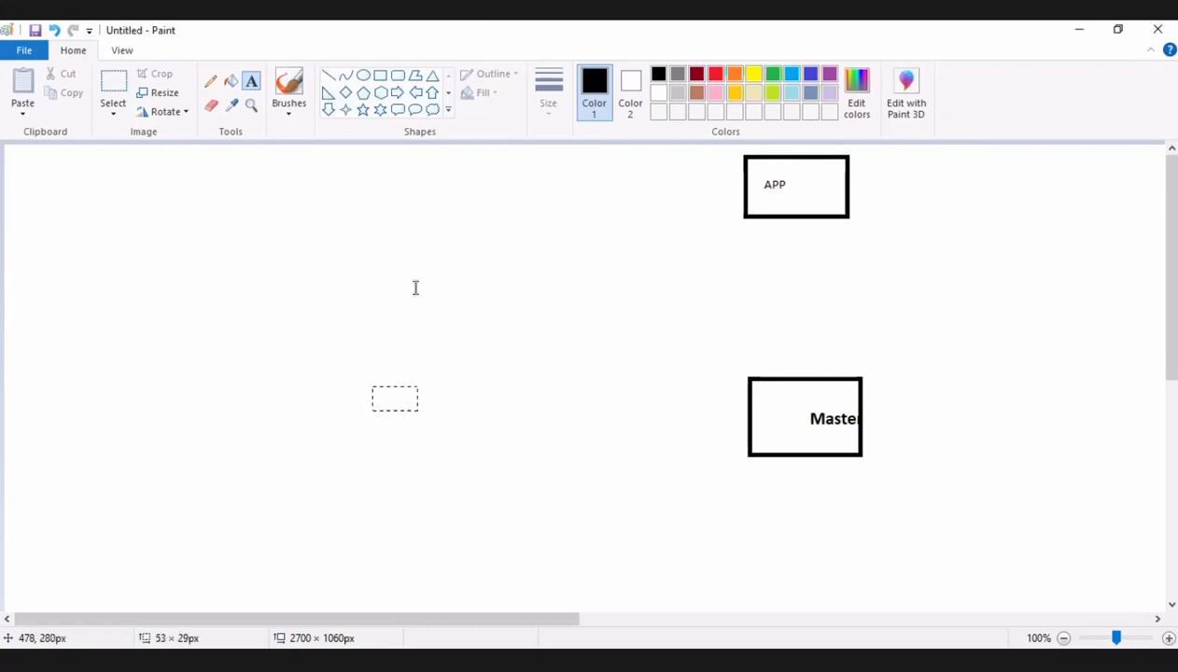
click(401, 221)
click(380, 75)
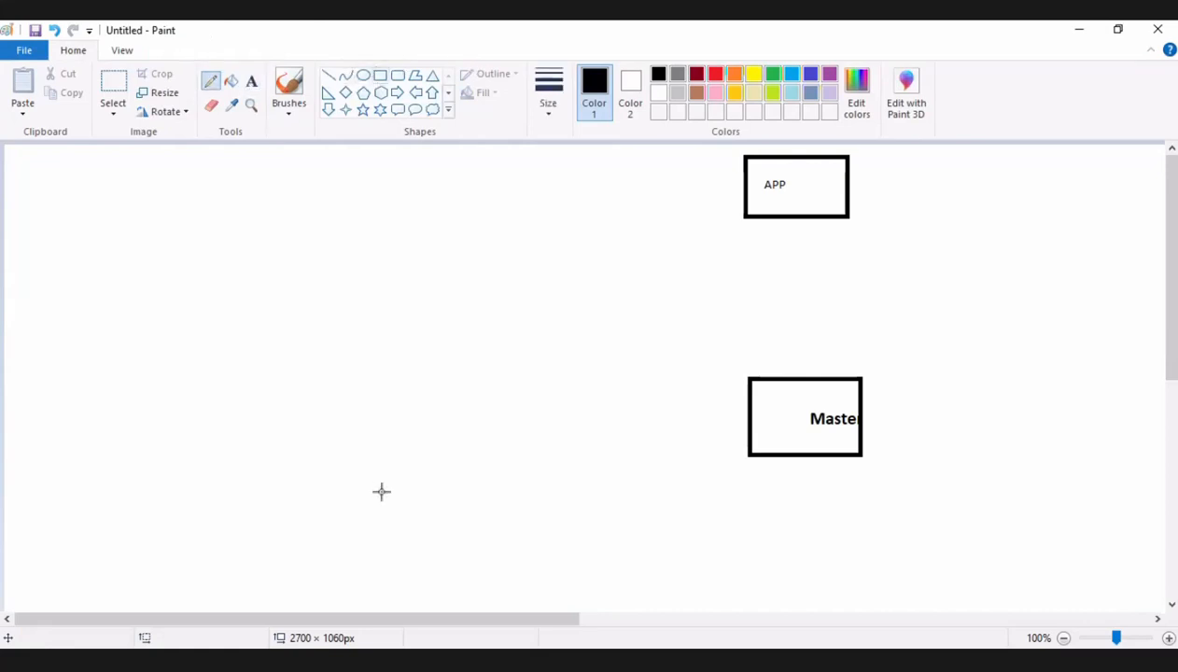
drag(388, 363, 239, 441)
click(361, 271)
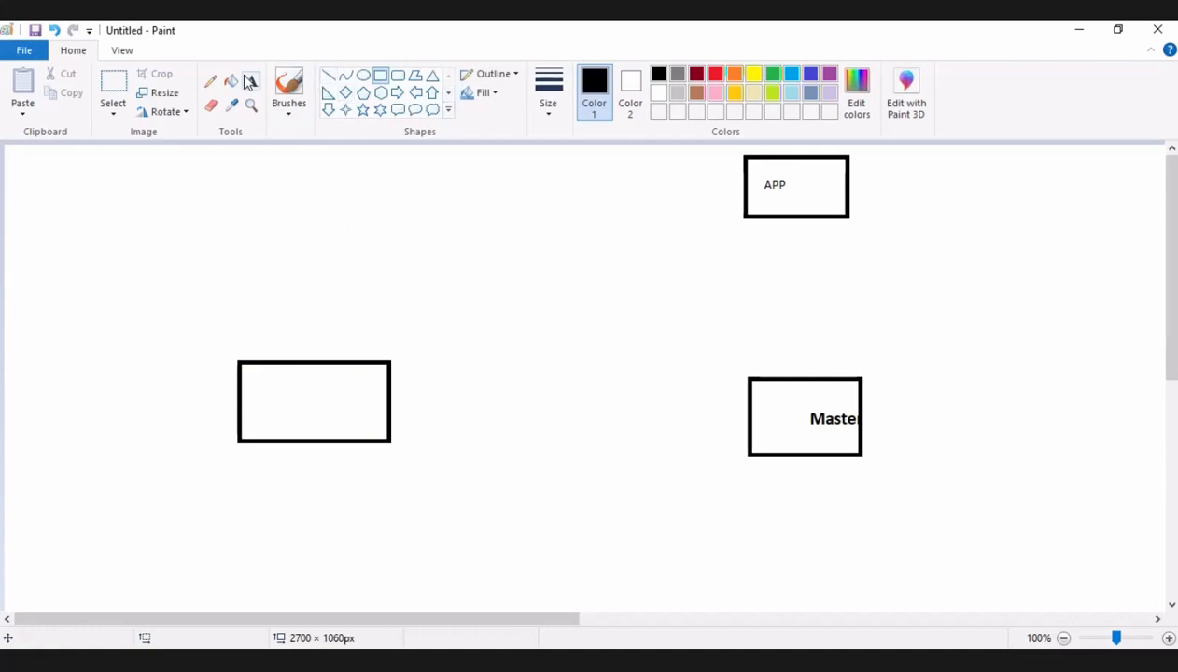
Add the bold text "Standby" inside the new empty rectangle with the Text tool.
click(251, 82)
click(295, 397)
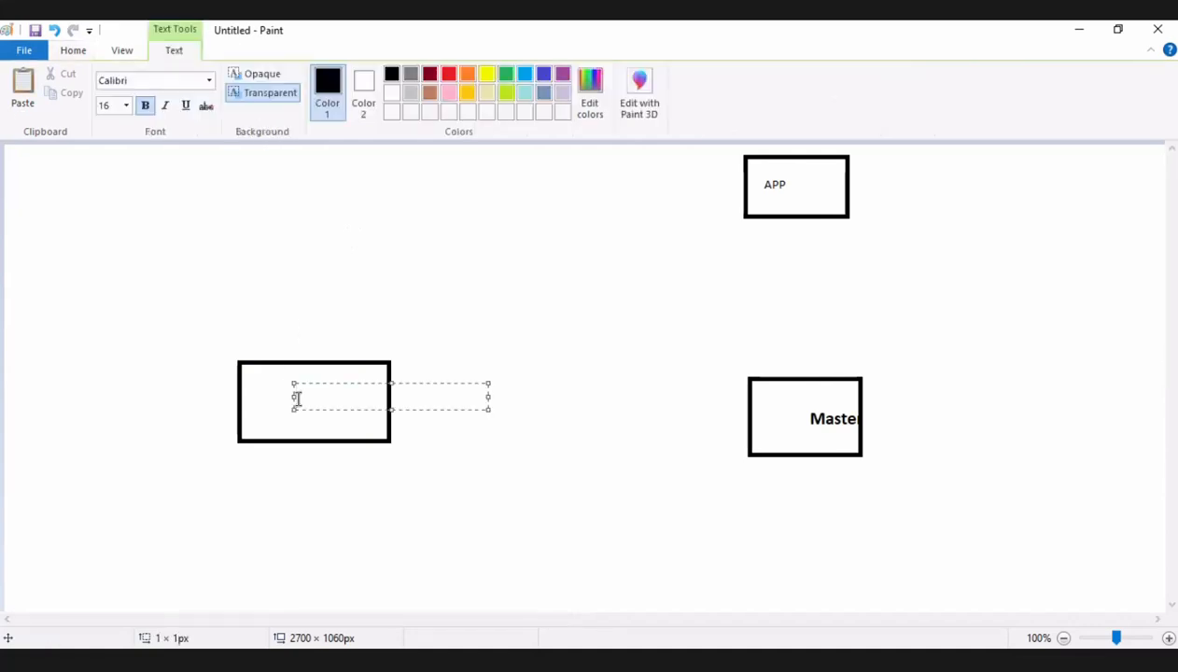
text(Standby)
key(Return)
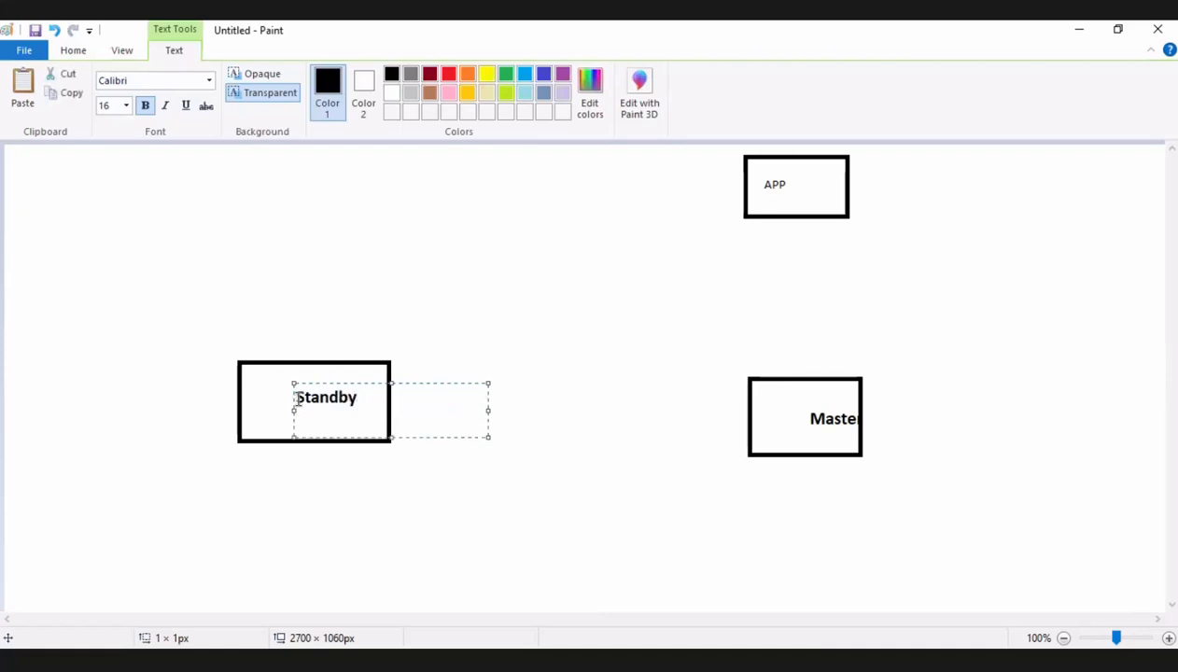
click(411, 494)
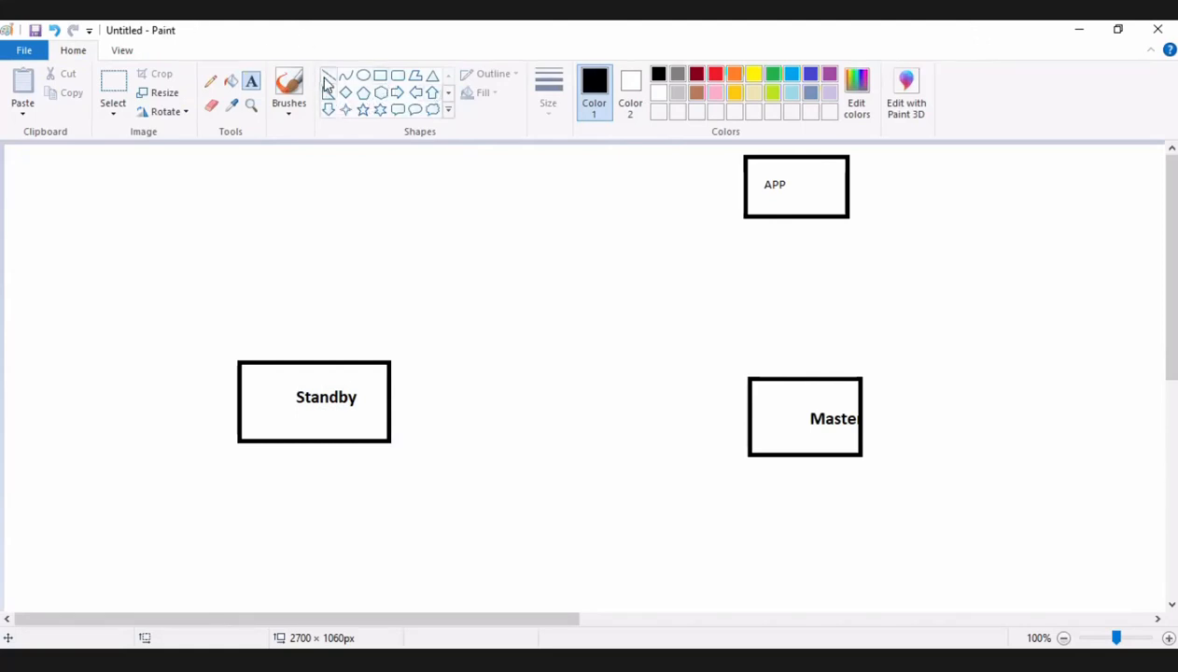
Draw a narrow up arrow about 23 × 192 px from the Master box to the right part of the APP box.
click(432, 92)
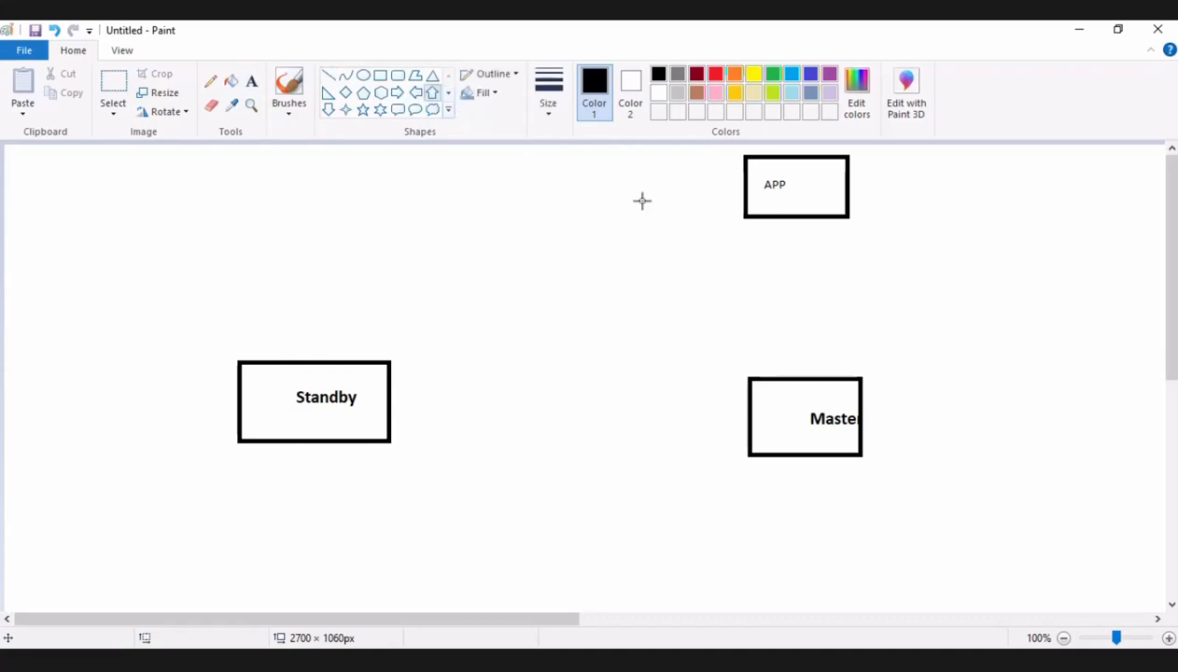
mouse_move(808, 220)
mouse_down()
mouse_move(849, 369)
mouse_move(846, 346)
mouse_move(867, 367)
mouse_move(832, 366)
mouse_move(829, 383)
mouse_up()
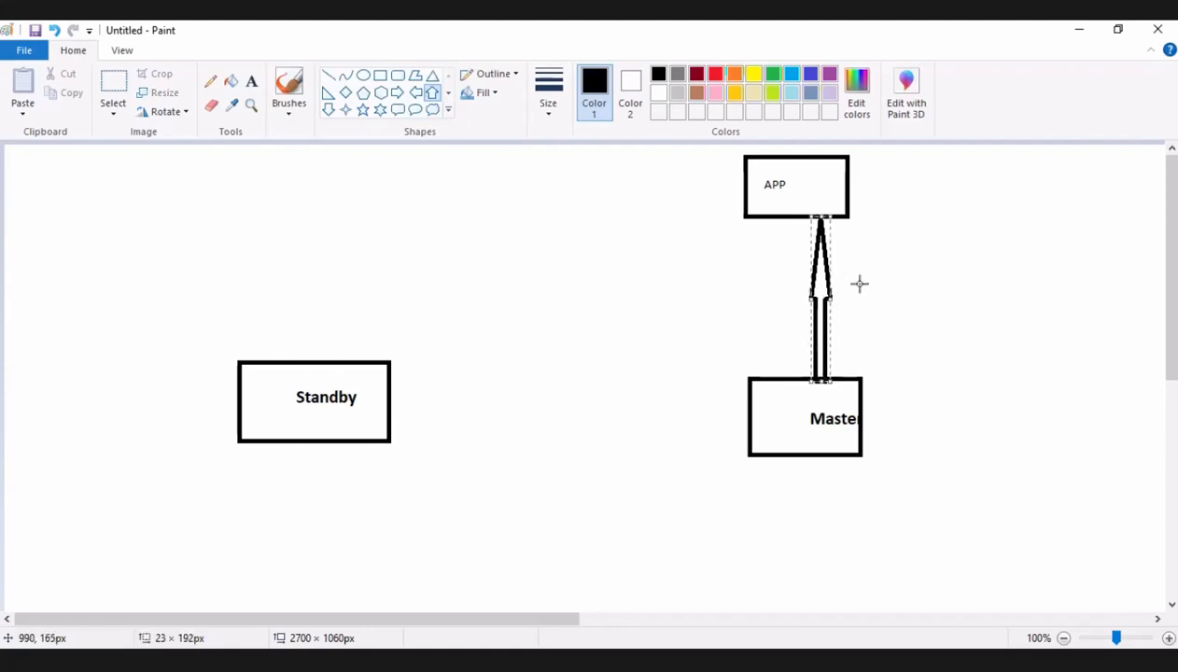
click(859, 284)
mouse_move(768, 223)
mouse_down()
mouse_move(768, 344)
mouse_move(744, 372)
mouse_move(768, 223)
mouse_up()
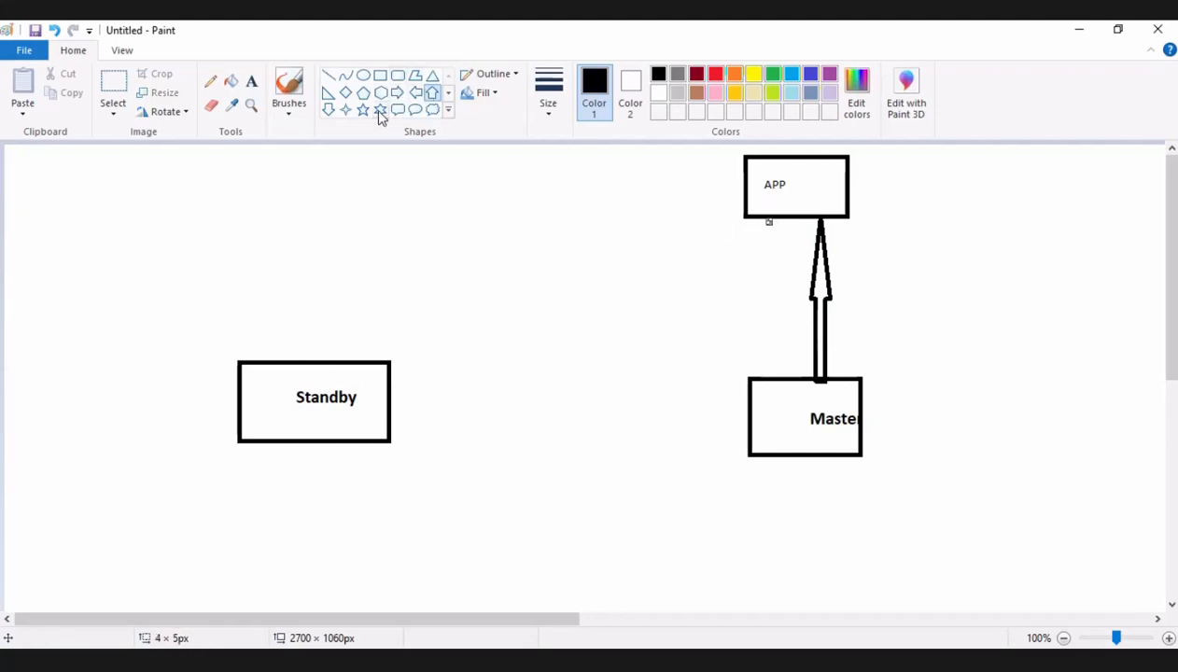
Draw a narrow down arrow from the left part of the APP box to the Master box, beside the up arrow.
click(328, 110)
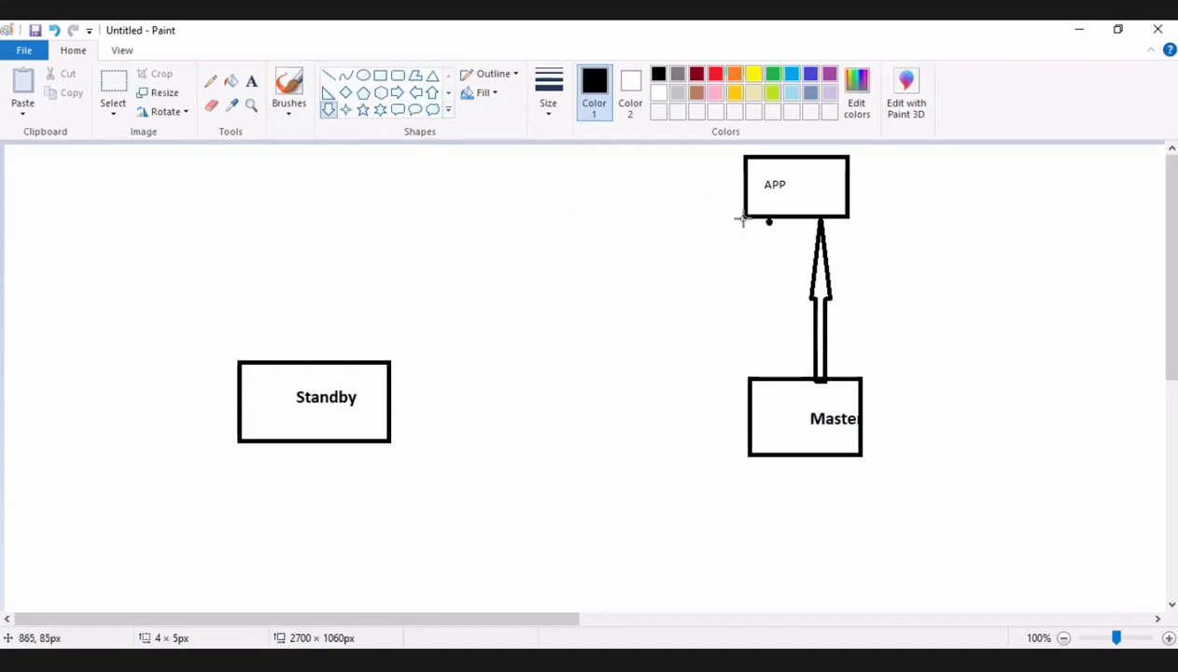
drag(768, 222, 748, 379)
click(640, 323)
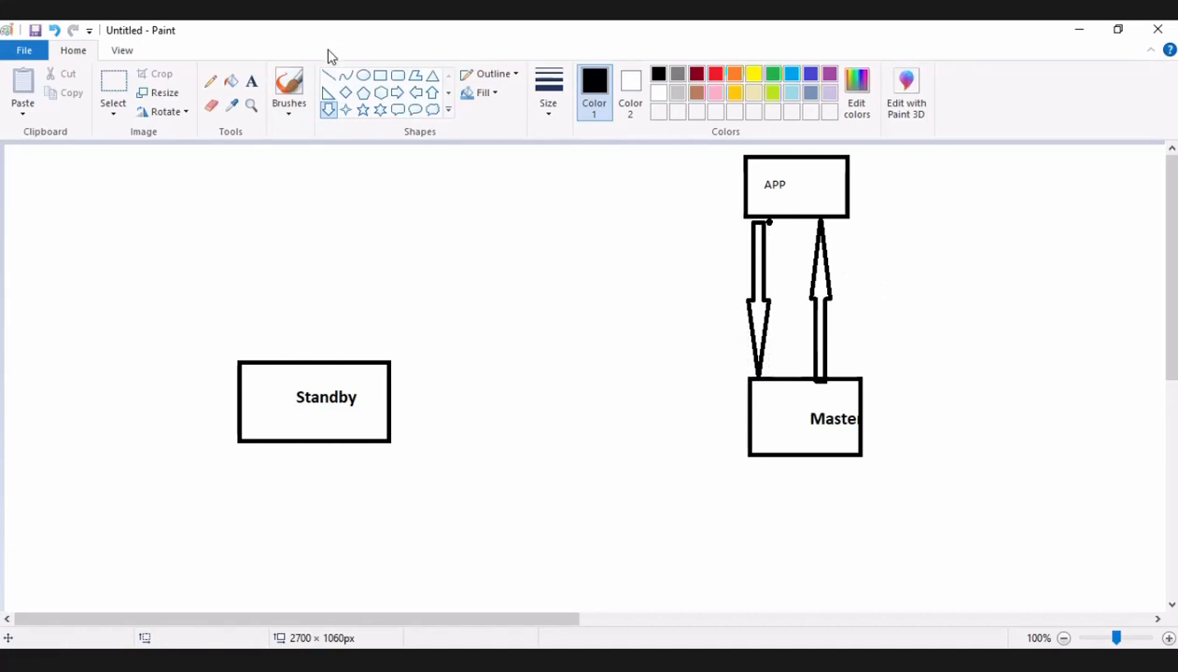
Add the bold label "read op" to the right of the up arrow.
click(251, 81)
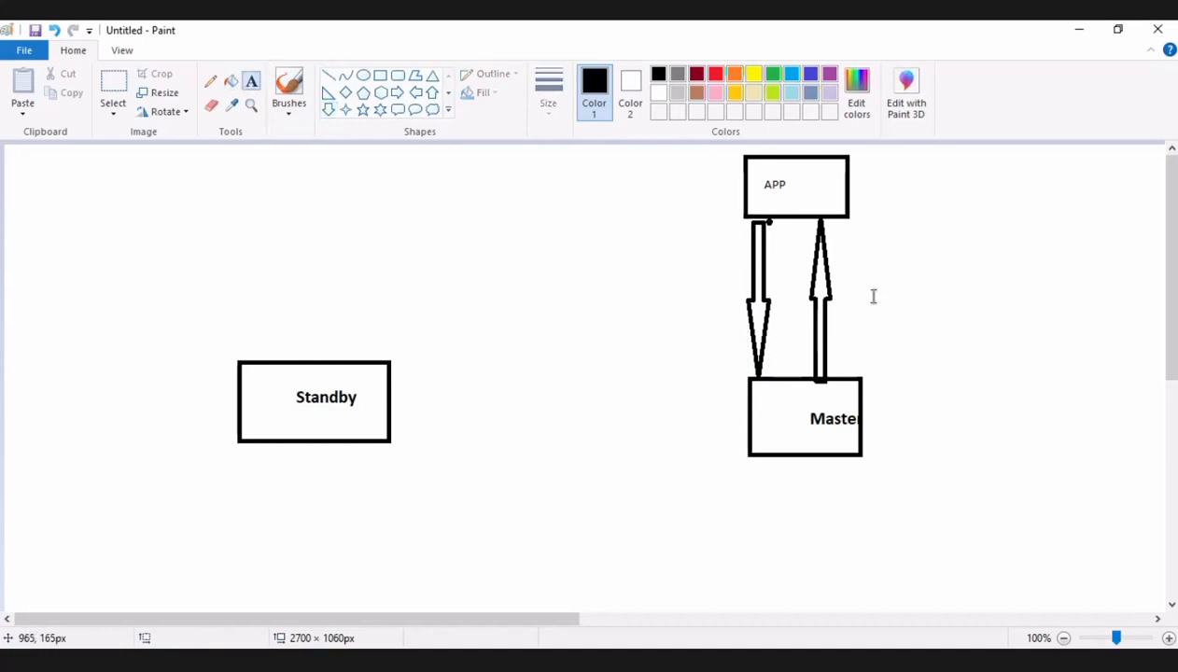
drag(873, 297, 833, 265)
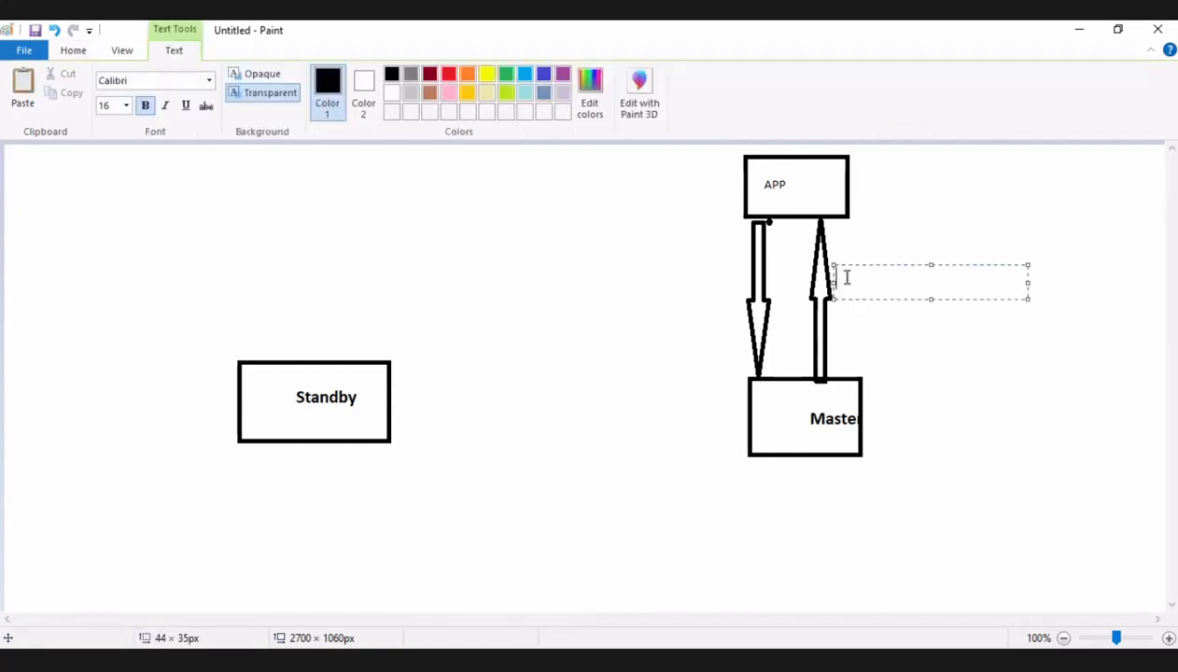
text(read op)
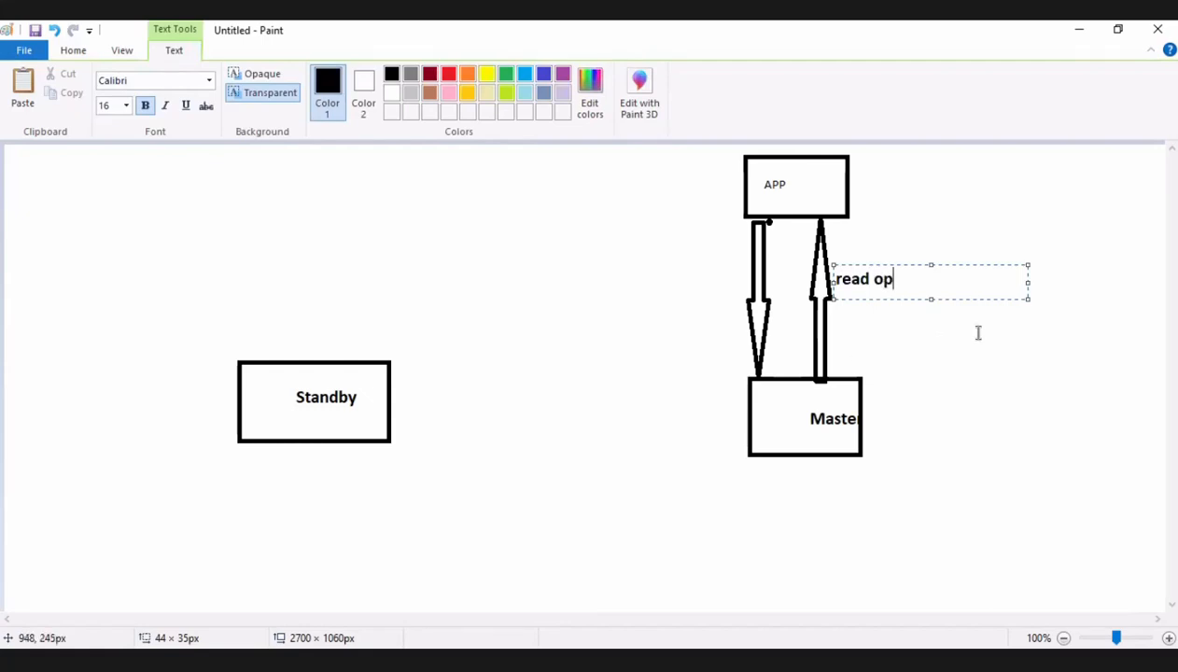
click(844, 310)
Add the bold label "write op" to the left of the down arrow.
drag(656, 278, 740, 309)
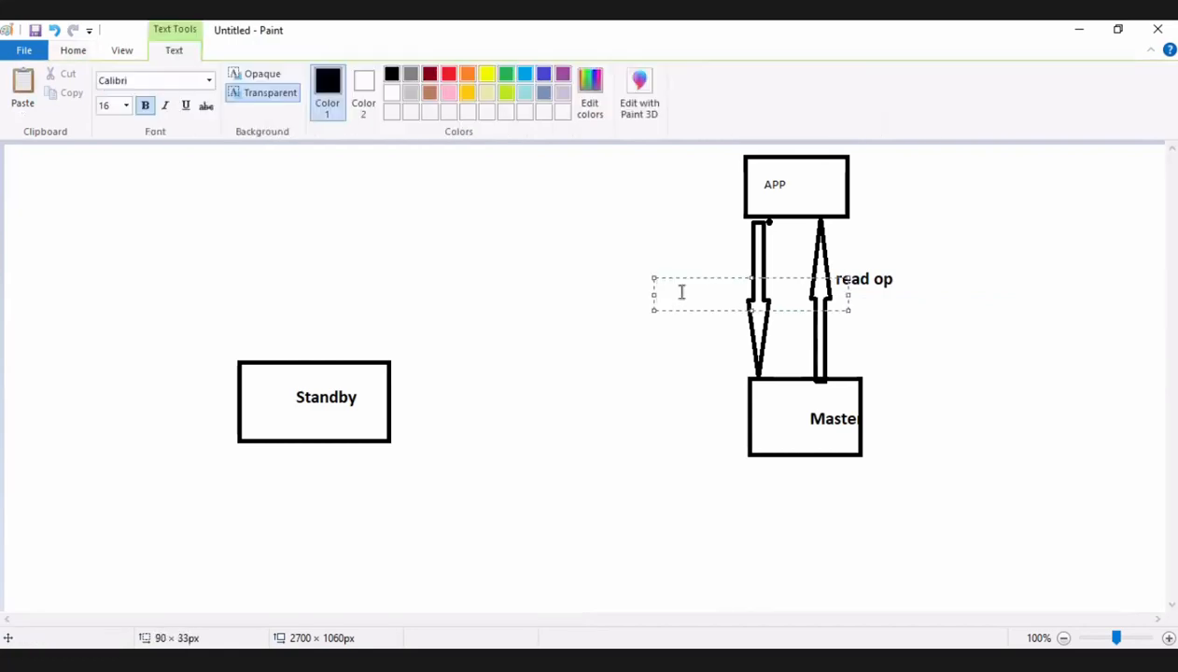
text(write op)
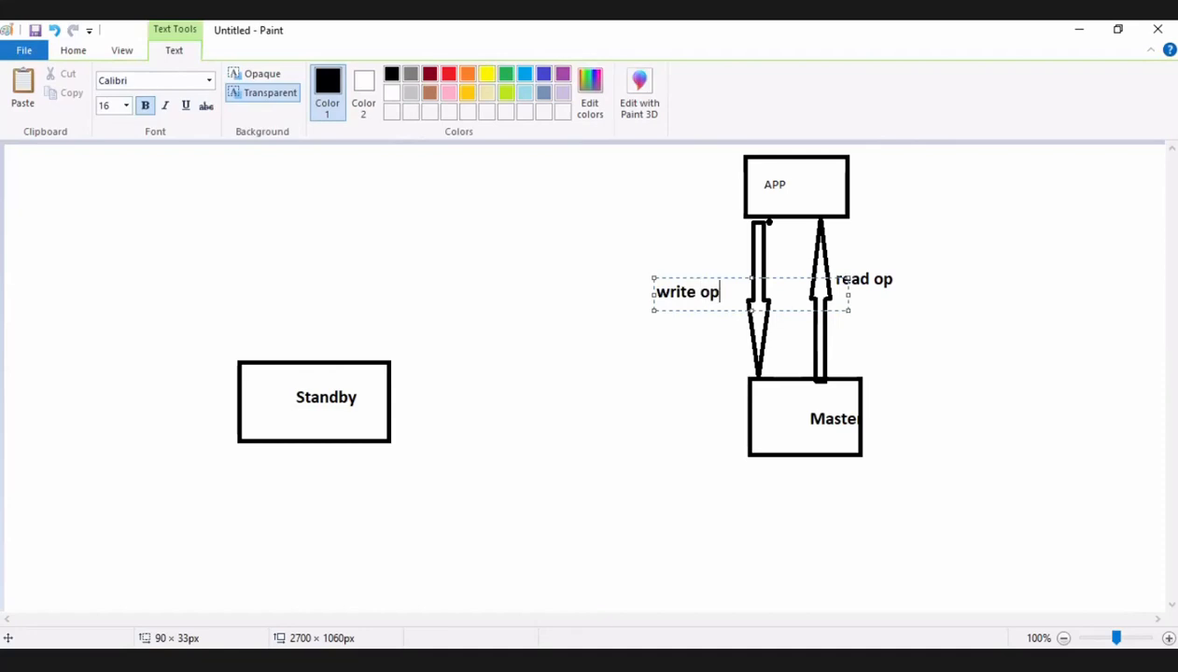
click(931, 362)
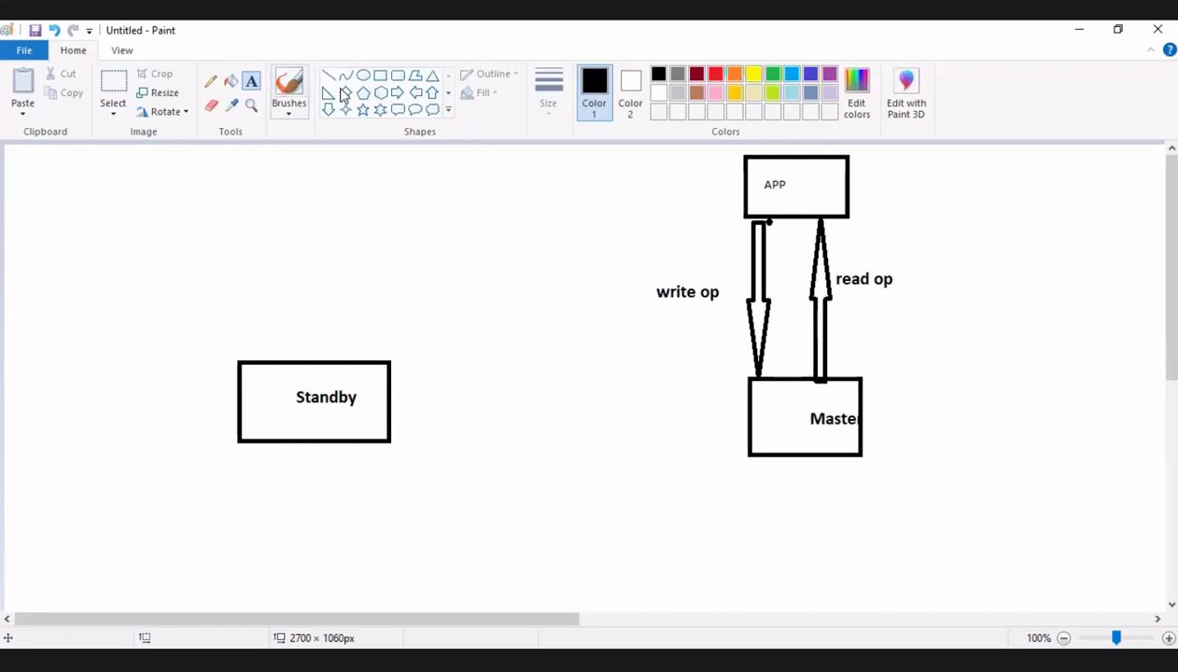
Draw a long, thin left arrow from the Master box to the Standby box and label it "Sync repliction" underneath.
click(415, 92)
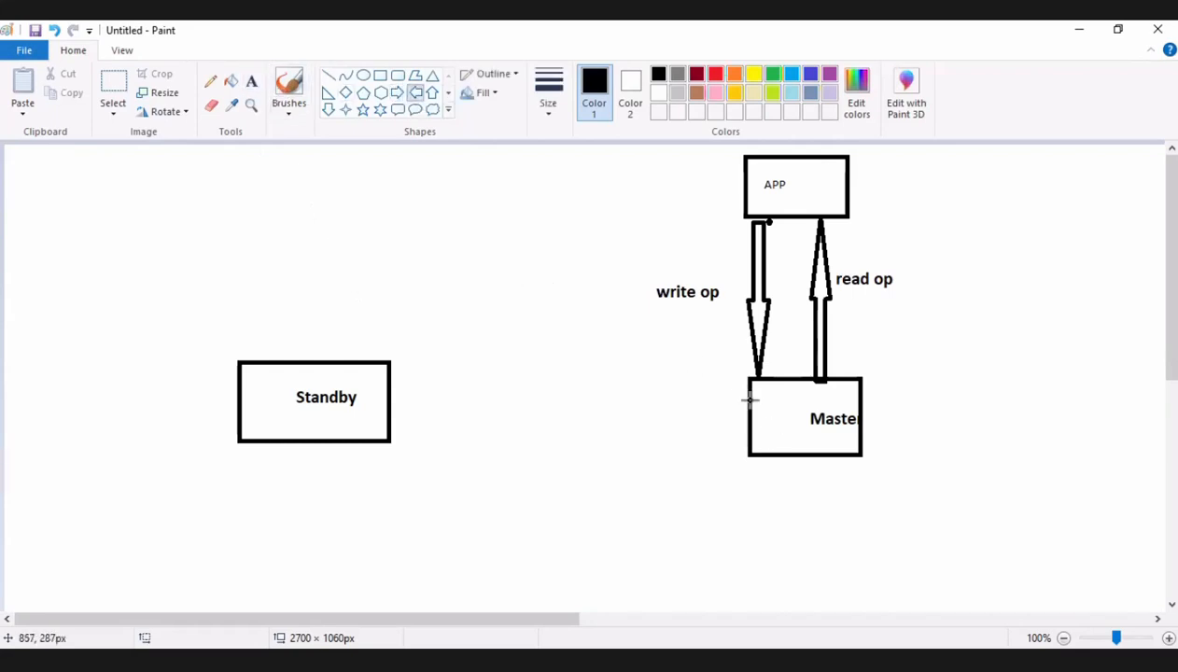
drag(750, 384, 390, 398)
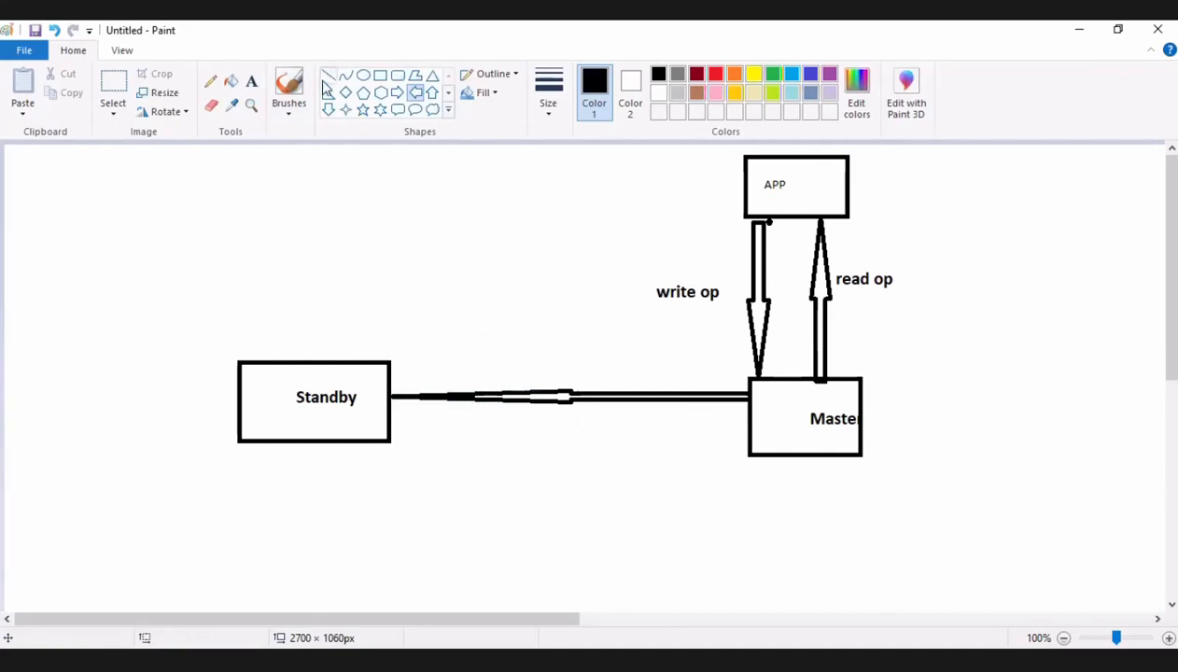
click(251, 82)
click(568, 421)
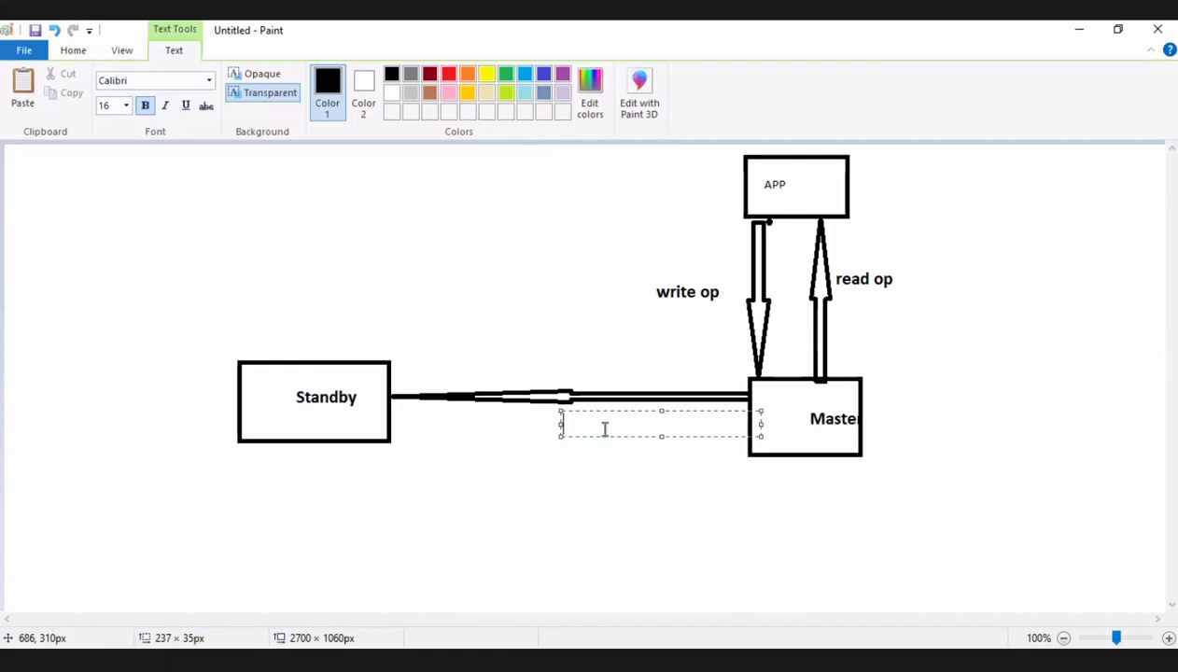
text(S)
key(BackSpace)
text(pliction)
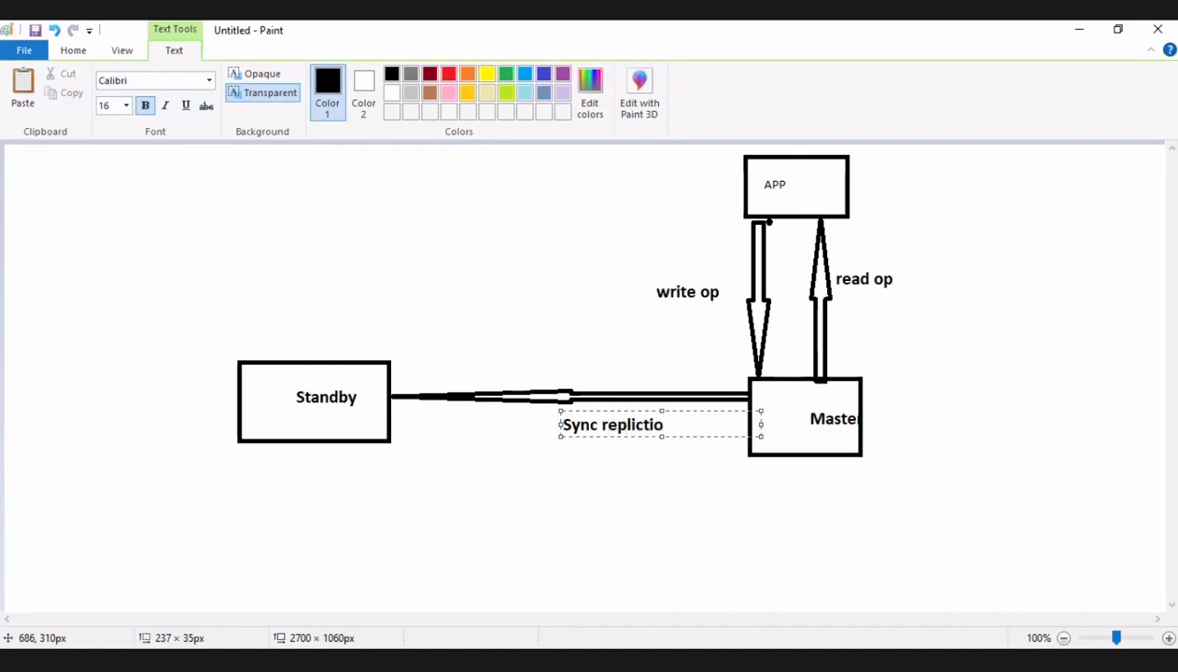
click(613, 493)
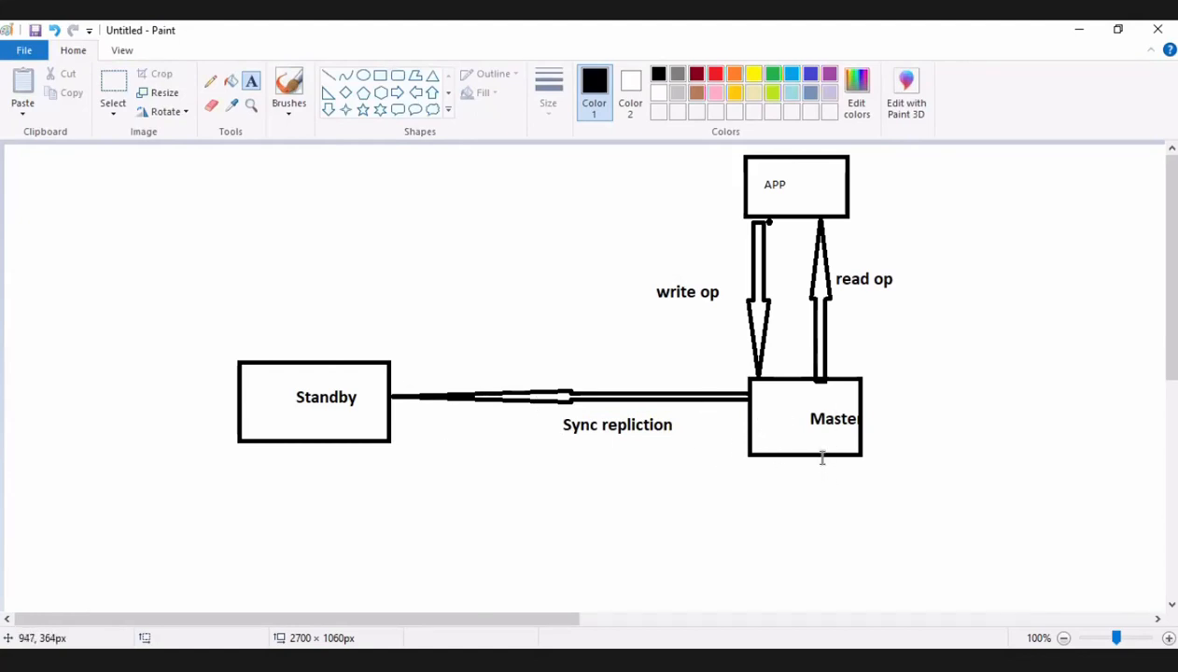
Add the bold text "60------120 sec" below the Standby-to-Master arrow.
mouse_move(823, 458)
mouse_down()
mouse_move(784, 533)
mouse_move(818, 462)
mouse_up()
click(1013, 365)
drag(393, 513, 977, 472)
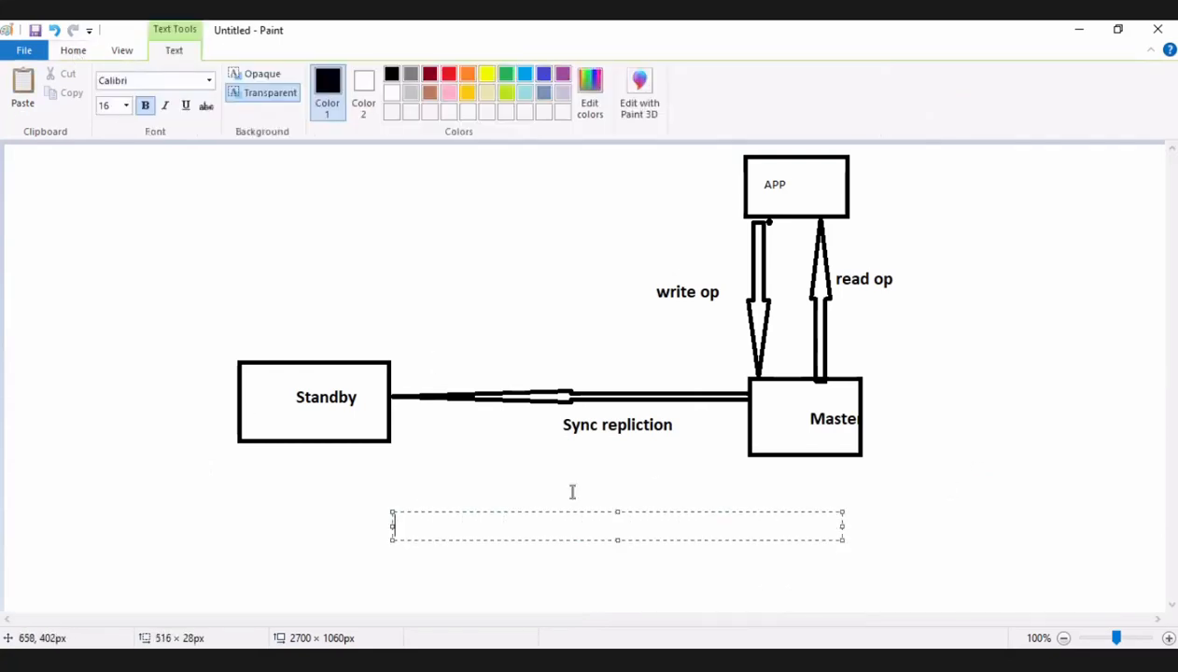
text(6-)
key(BackSpace)
text(0------120)
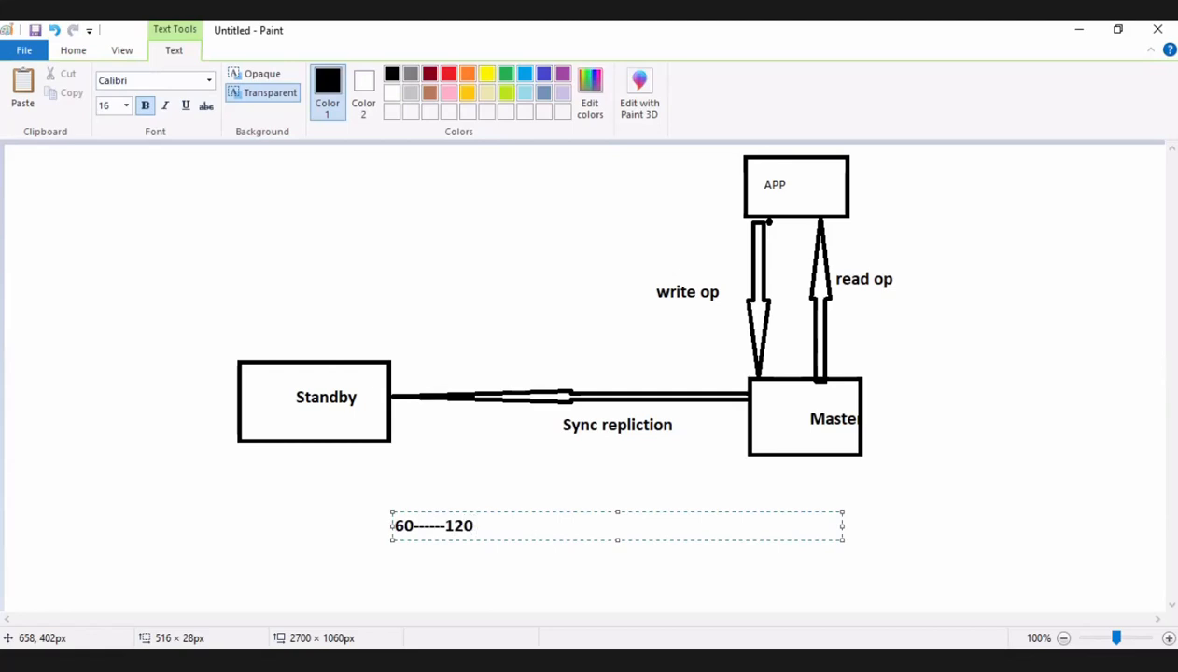
text( sect)
click(987, 537)
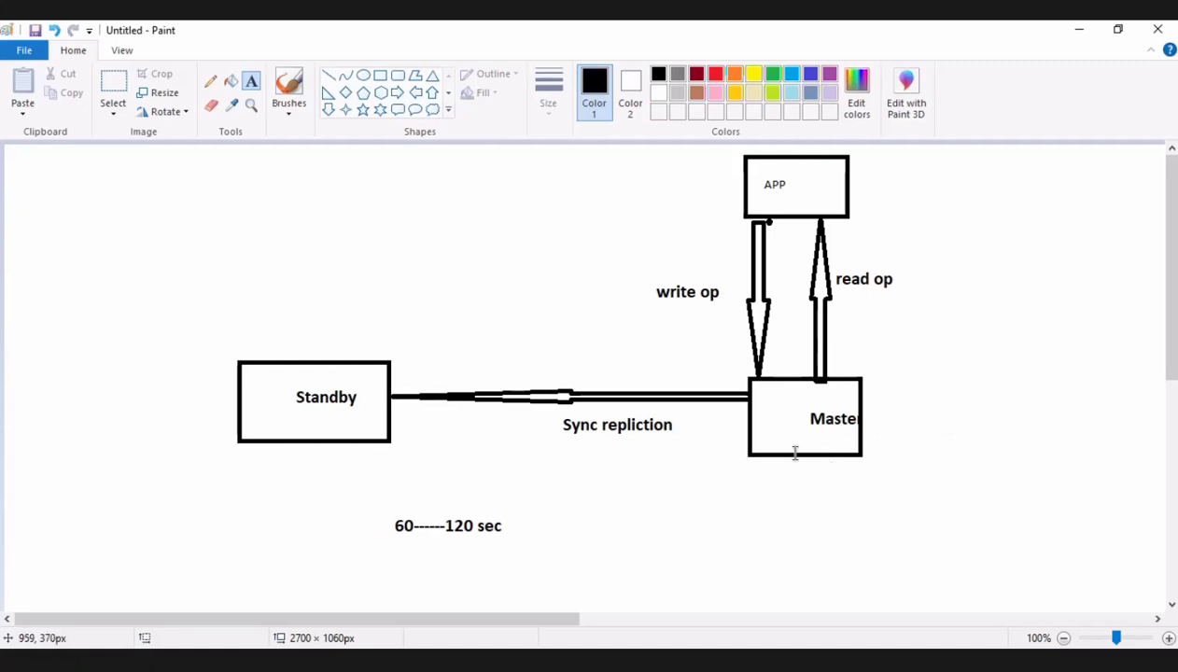
Add the bold text "failover" below and to the right of the "60------120 sec" note.
drag(806, 461, 801, 508)
click(794, 579)
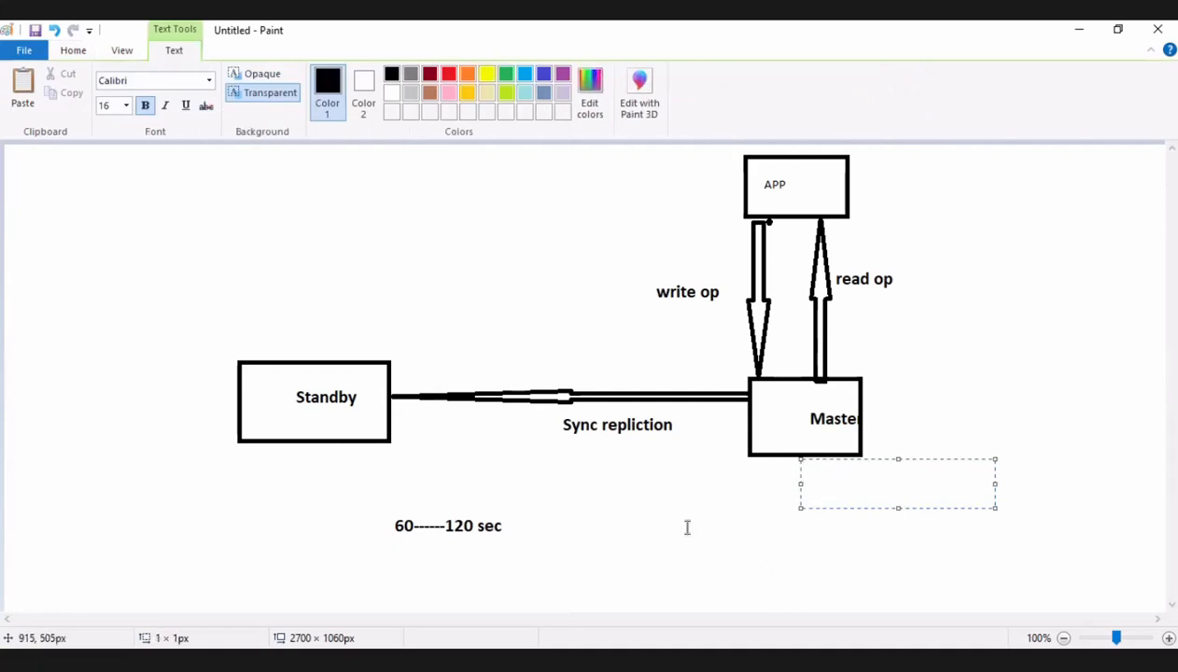
drag(571, 553, 764, 595)
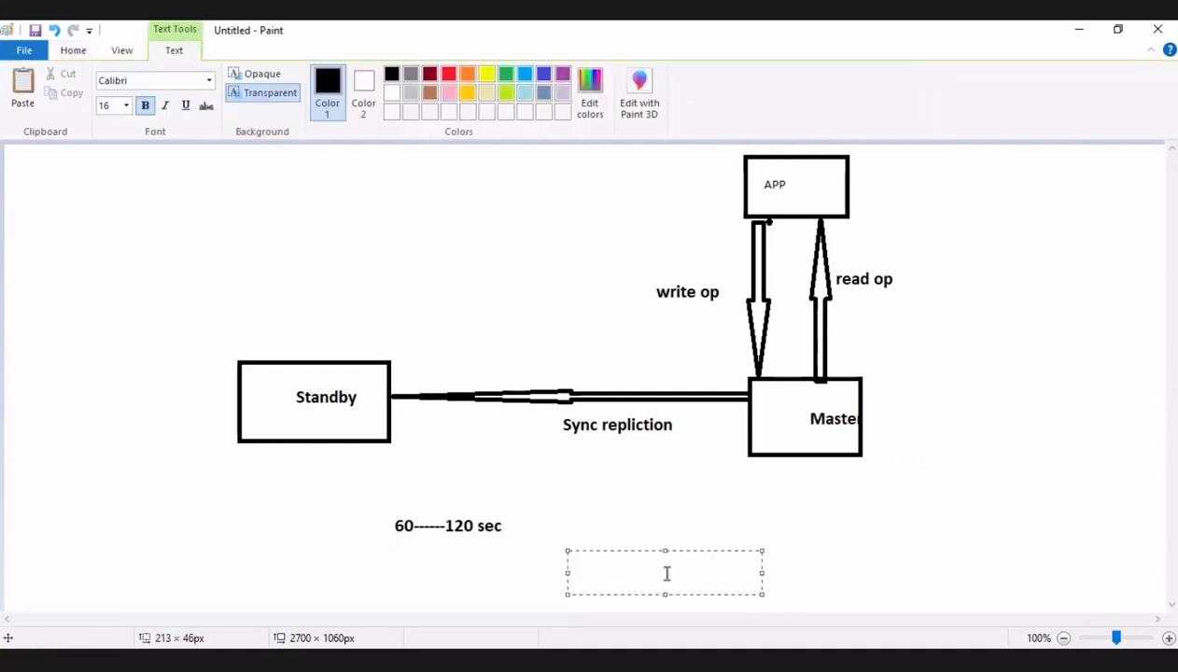
text(failoc)
key(BackSpace)
text(over)
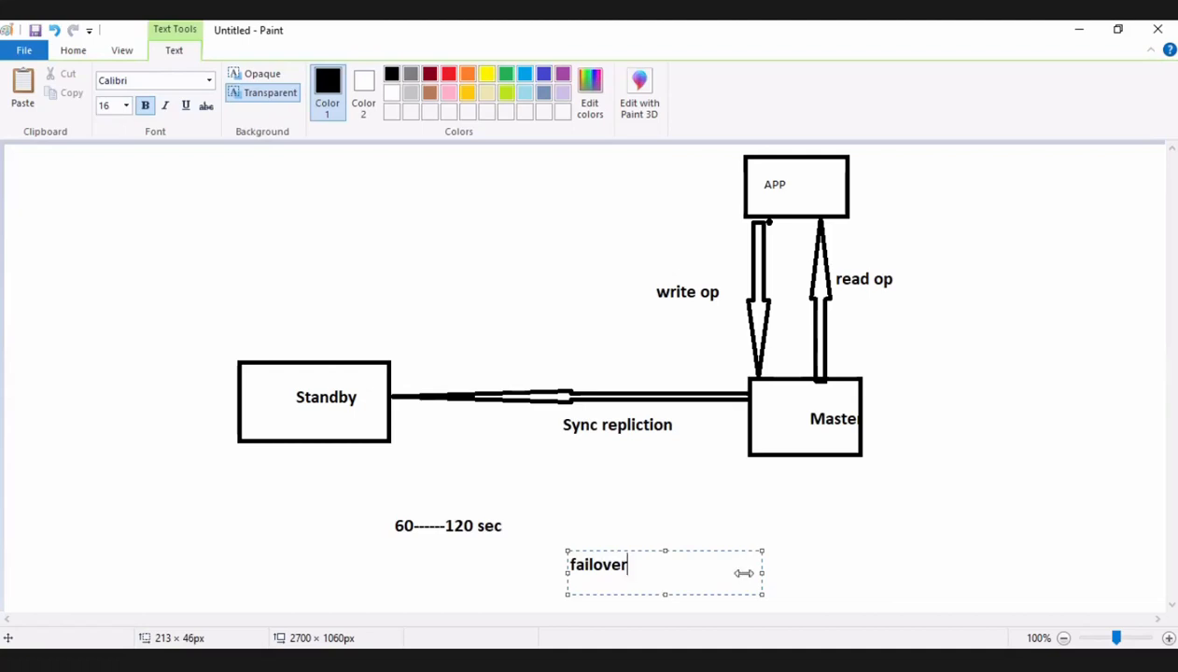
click(904, 544)
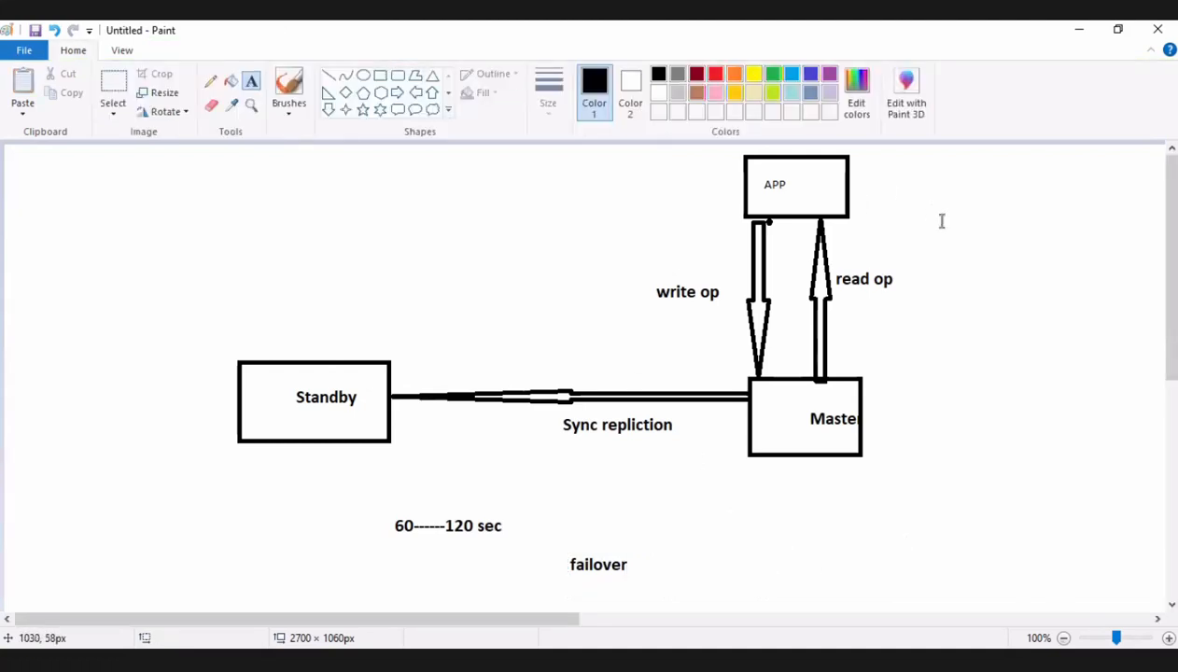
click(987, 281)
drag(953, 280, 949, 279)
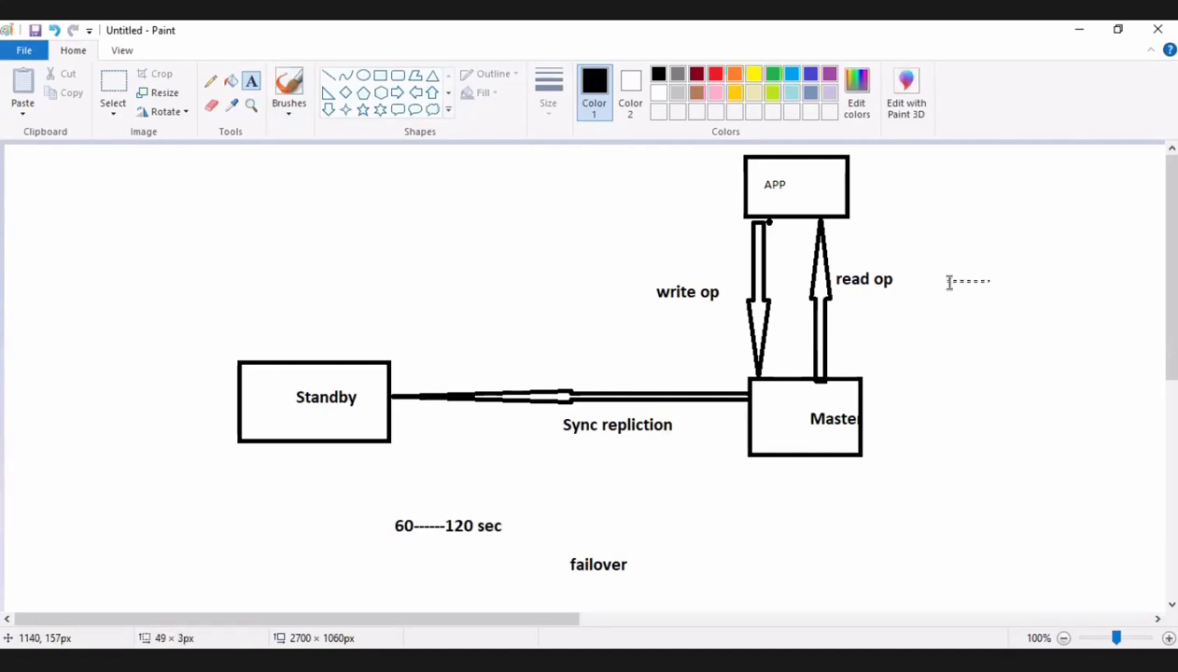
click(1023, 339)
Switch from Paint to the RDS Management Console in the browser and show the dashboard's Create database section.
click(1079, 31)
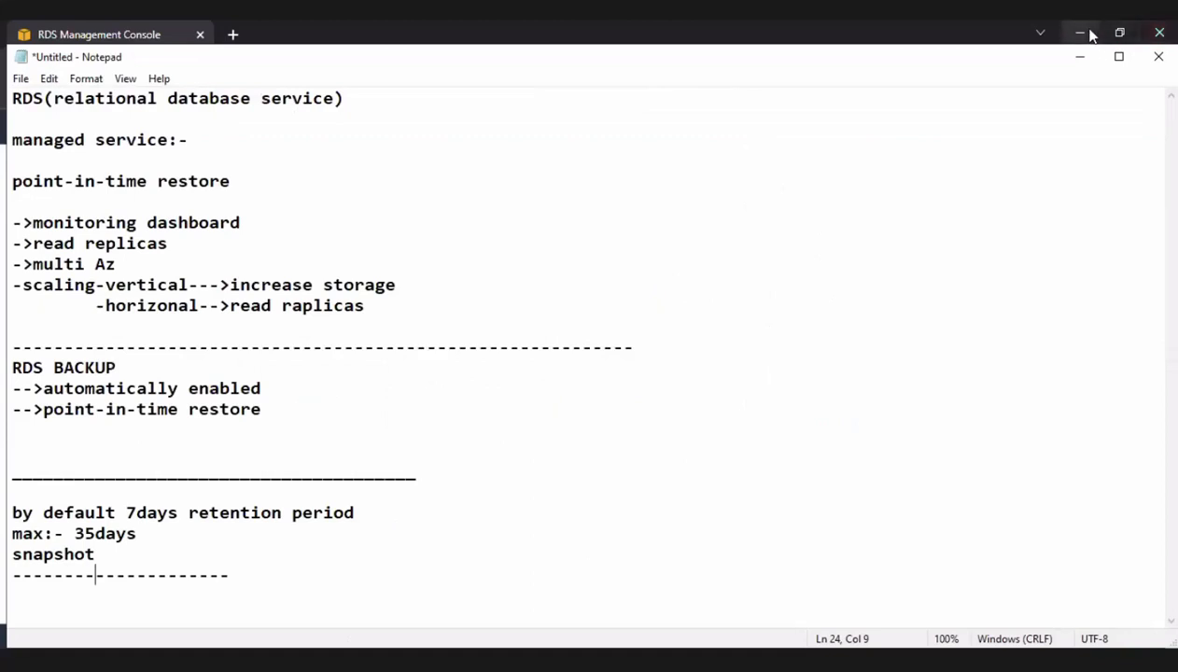
click(1083, 33)
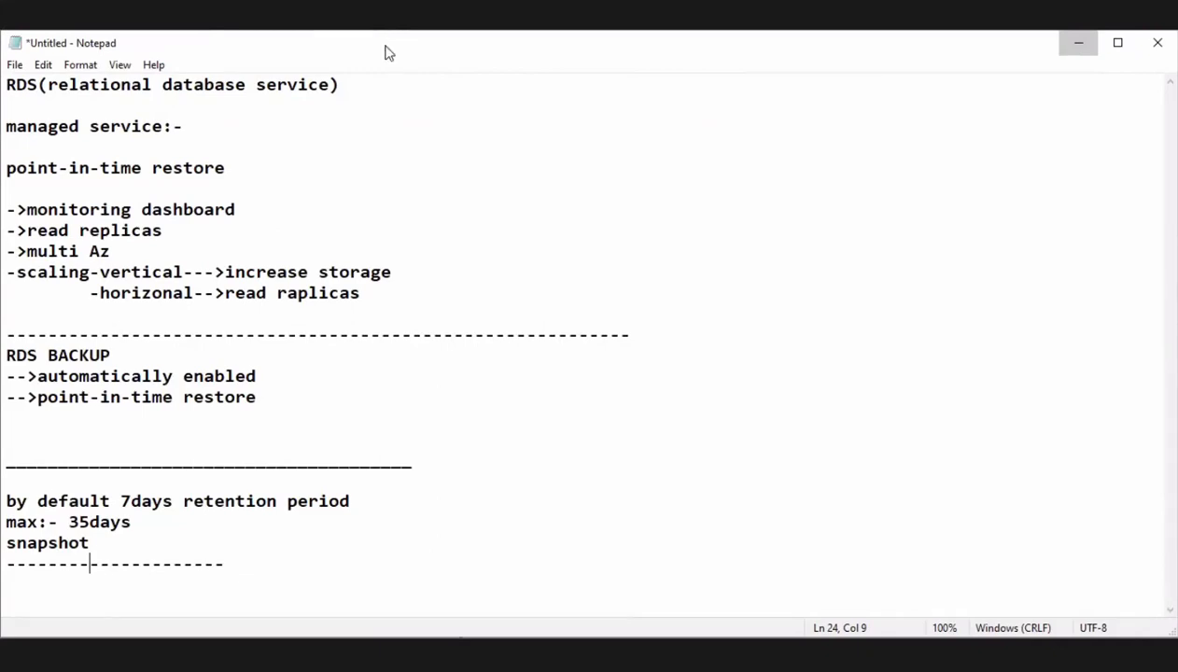
key(alt+Tab)
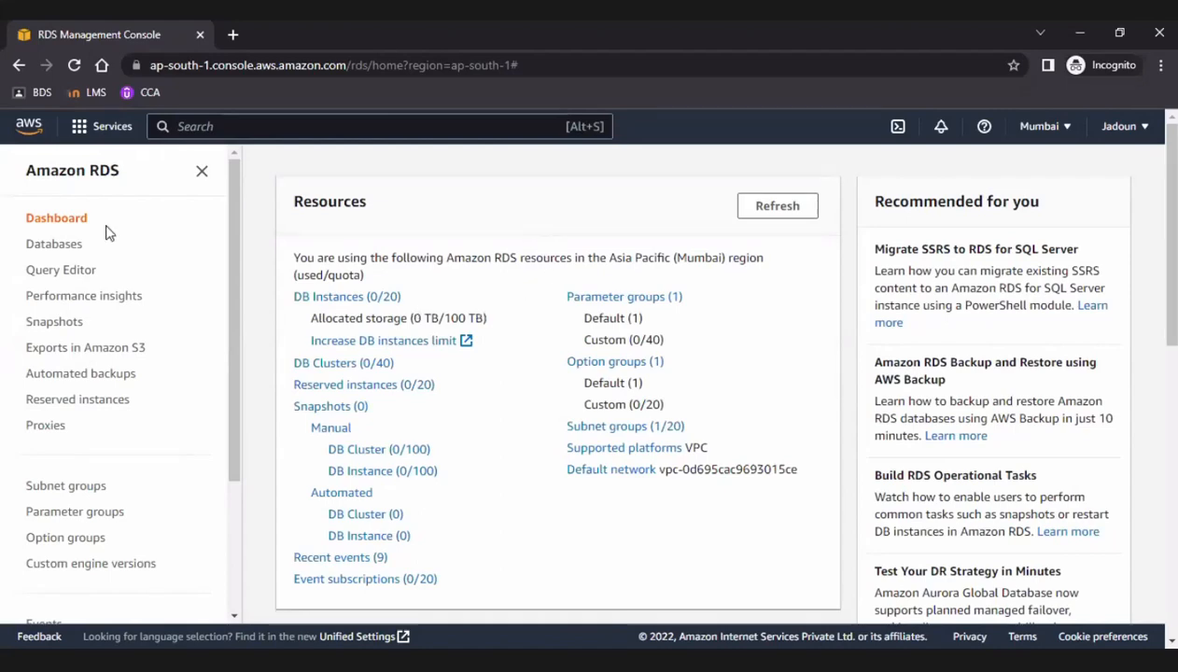
scroll(355, 407, down, 4)
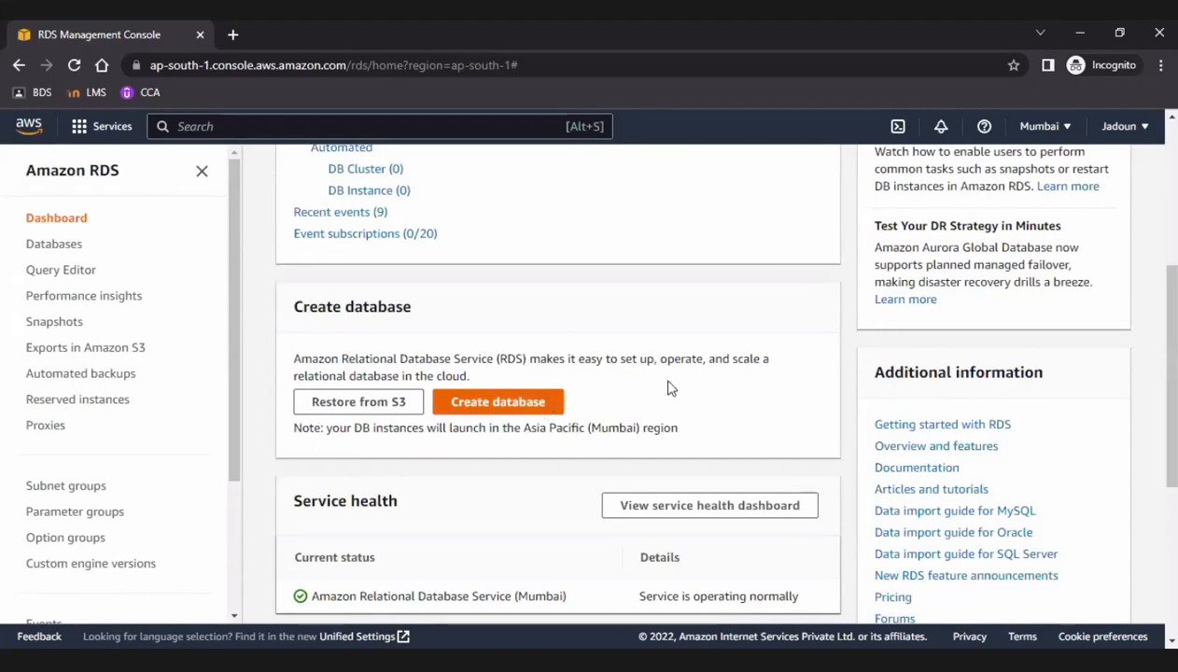
Start creating a new database from the RDS dashboard and dismiss the feedback banner.
scroll(768, 350, down, 3)
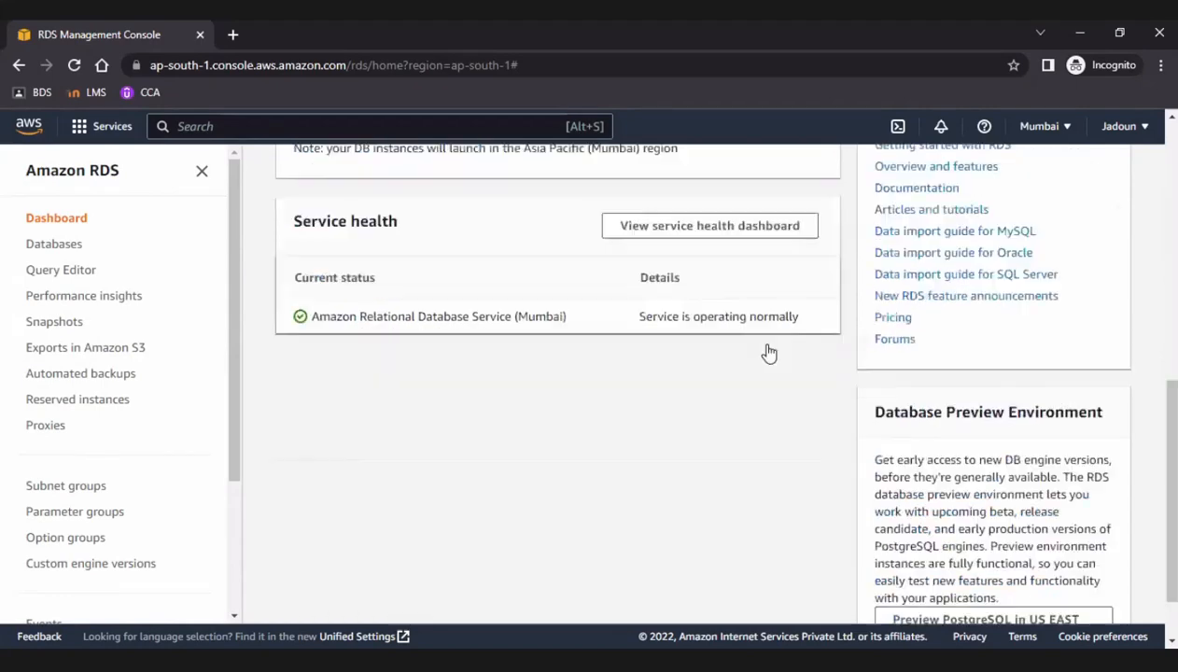
scroll(767, 350, up, 3)
click(545, 319)
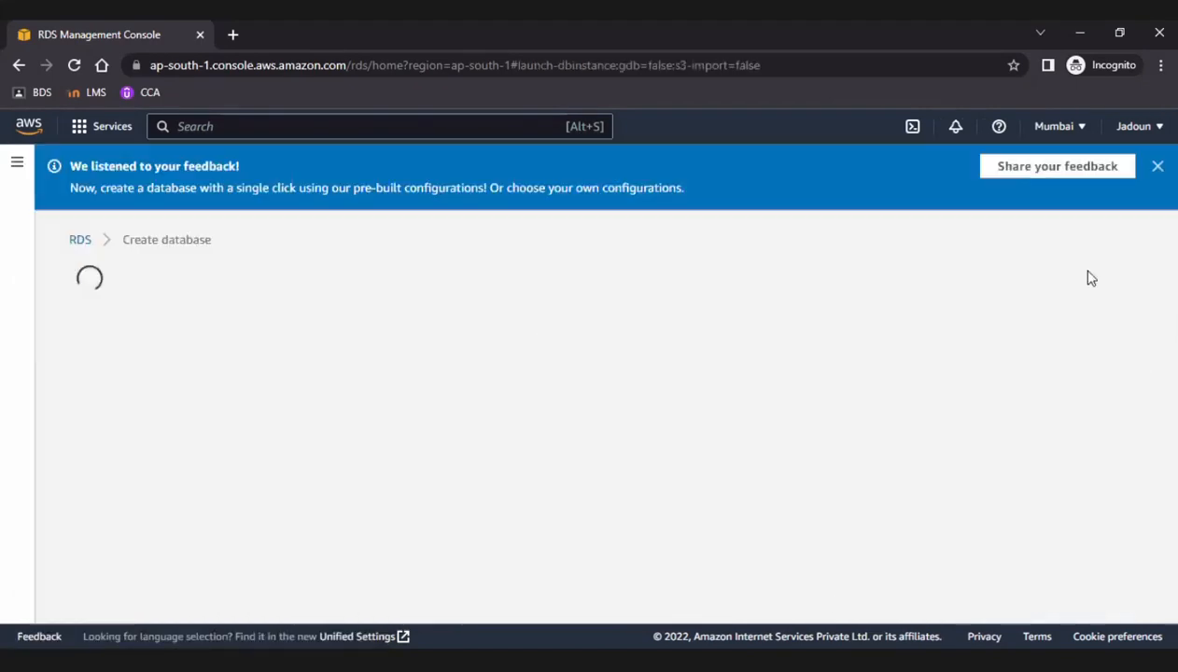
click(1156, 167)
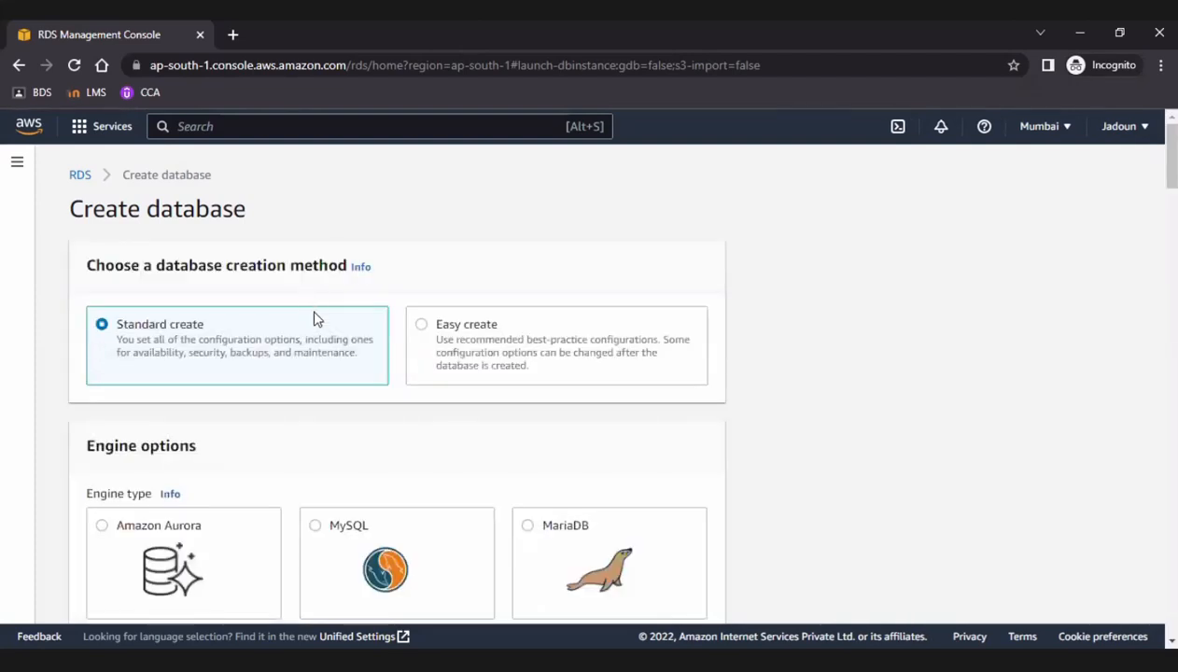
Keep Standard create as the creation method and choose MySQL as the engine type.
scroll(676, 380, down, 4)
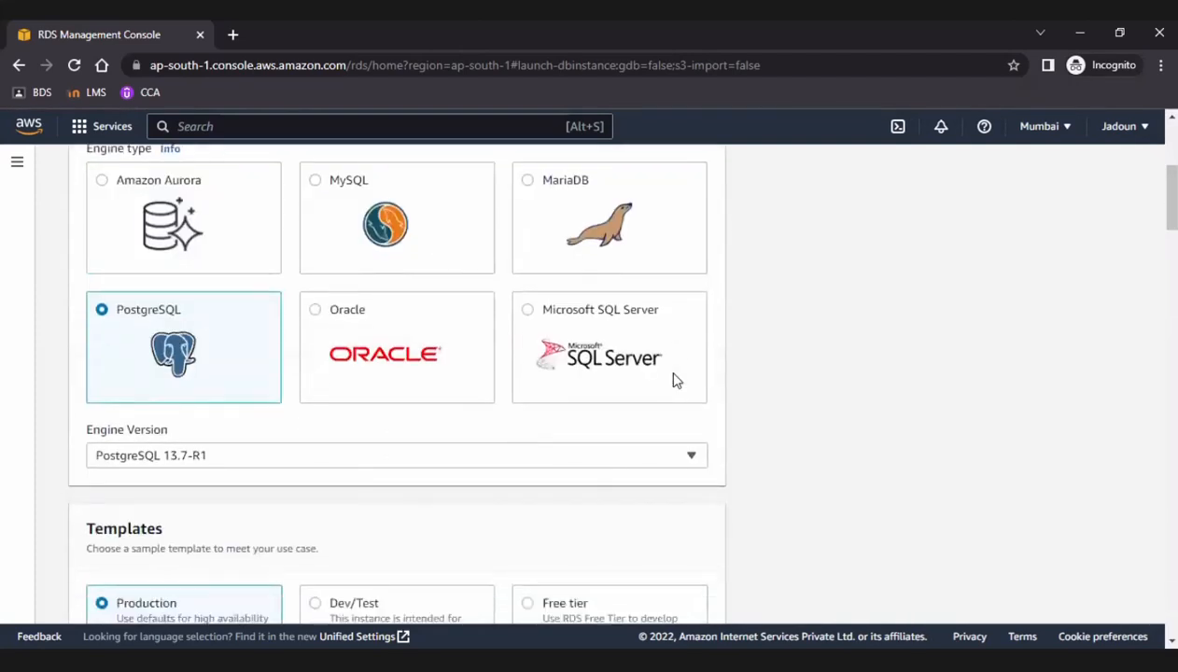
scroll(677, 380, up, 4)
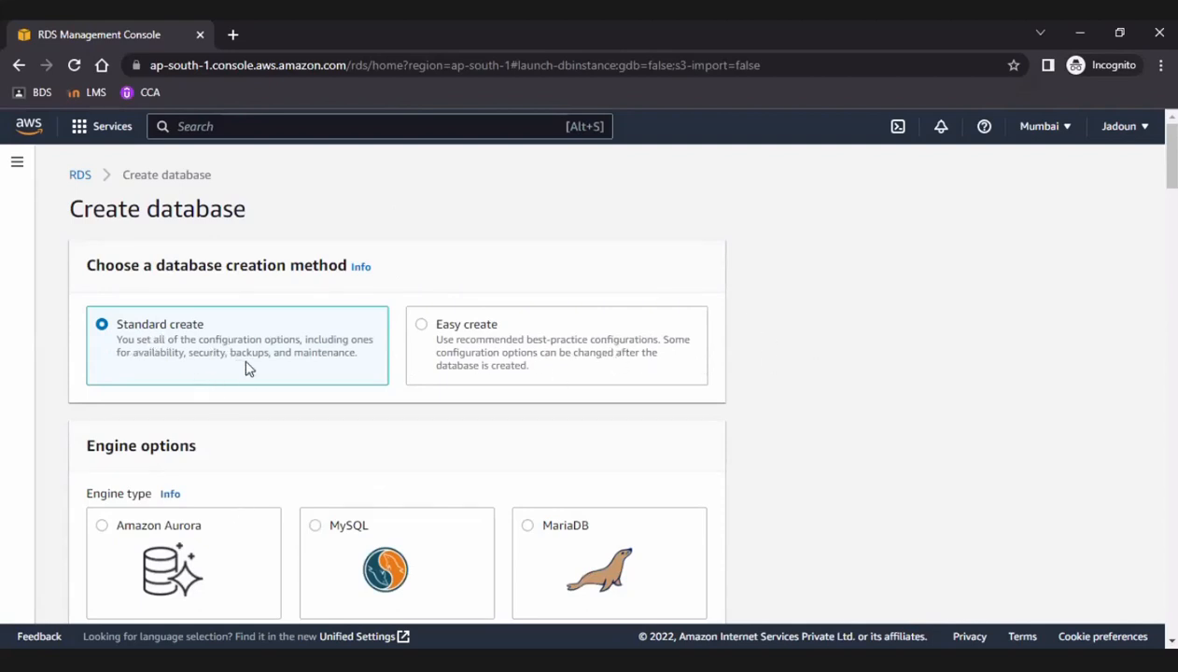
scroll(252, 392, down, 2)
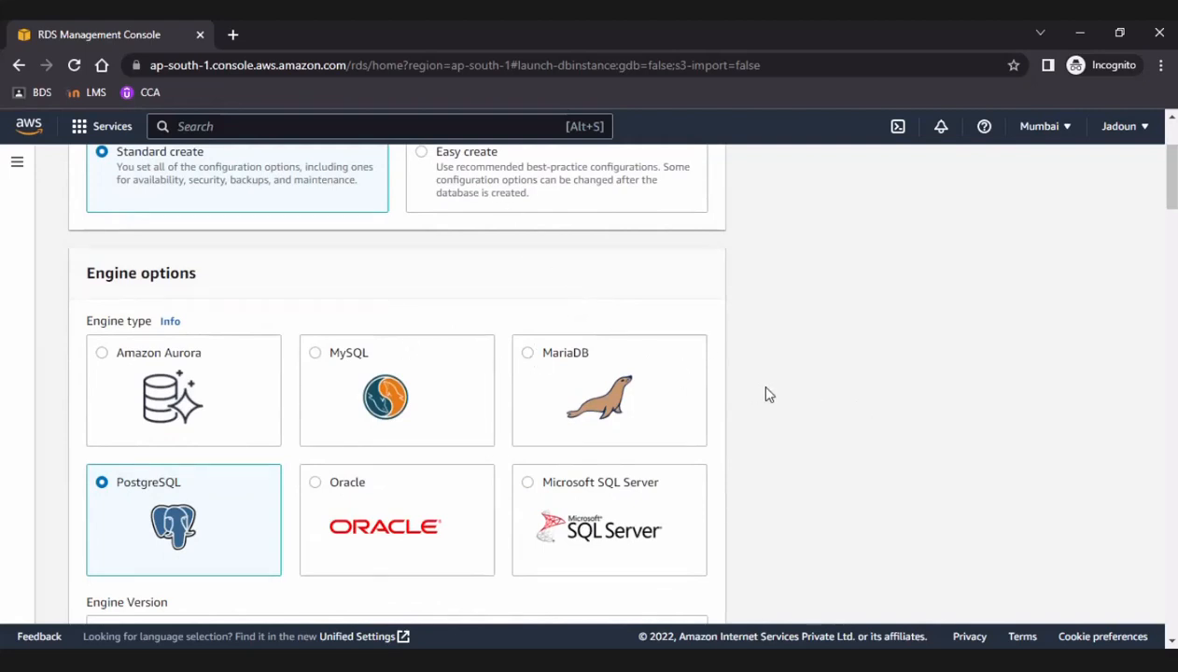
scroll(765, 393, down, 1)
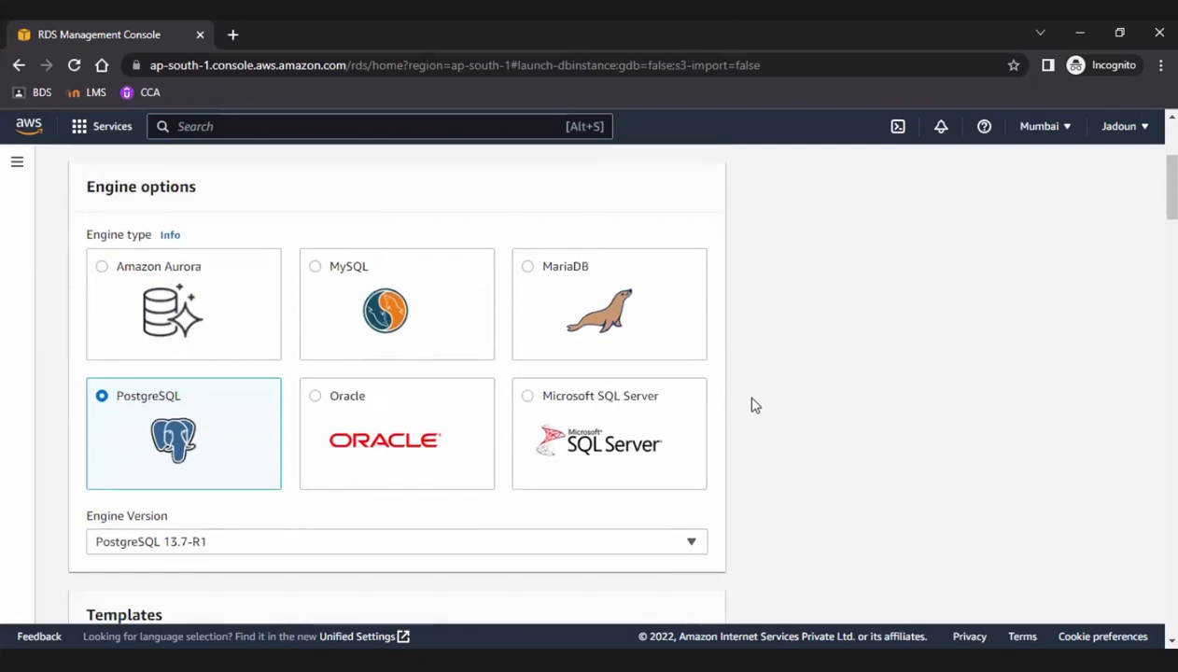
scroll(752, 404, up, 1)
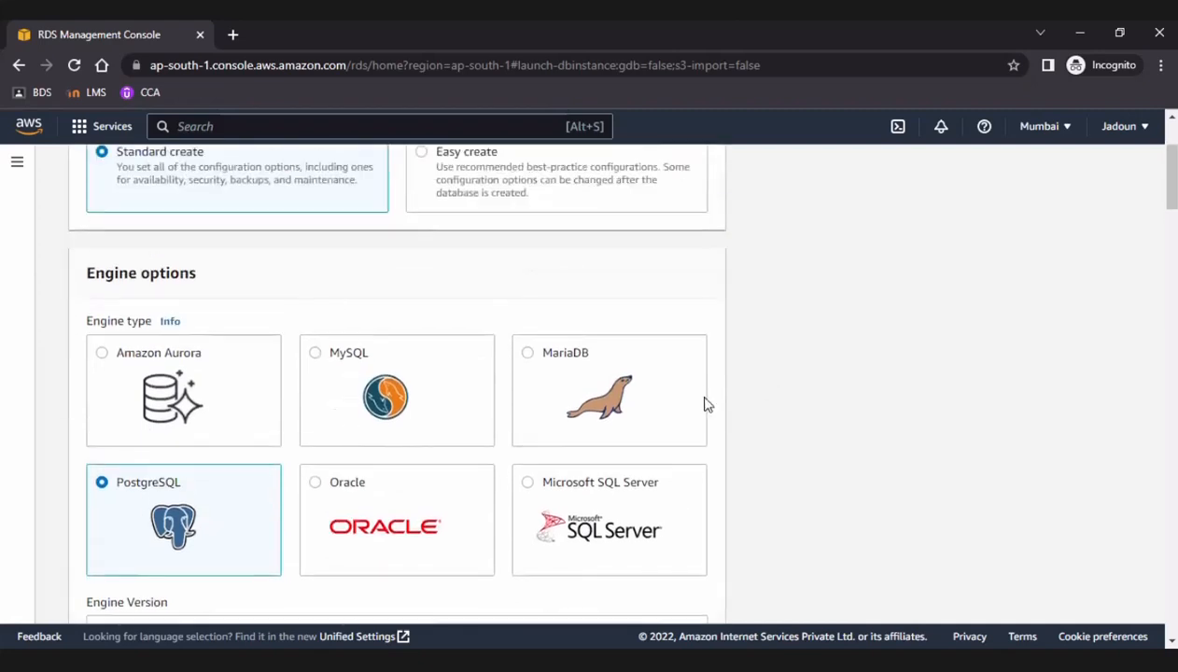
click(320, 358)
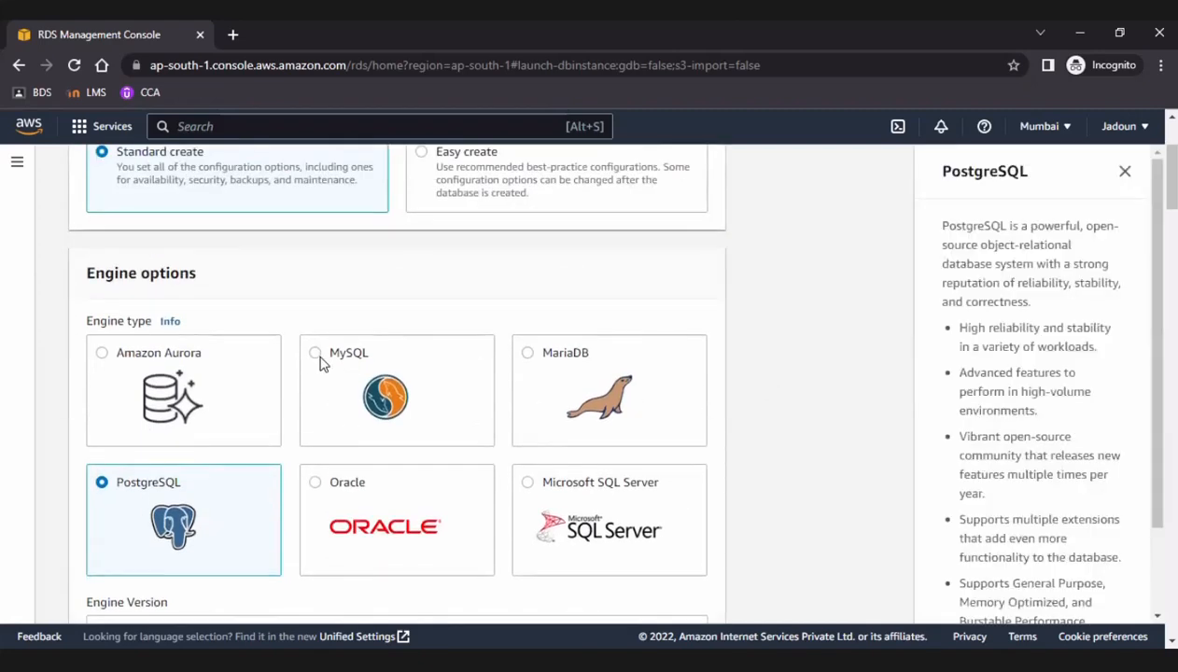
click(317, 355)
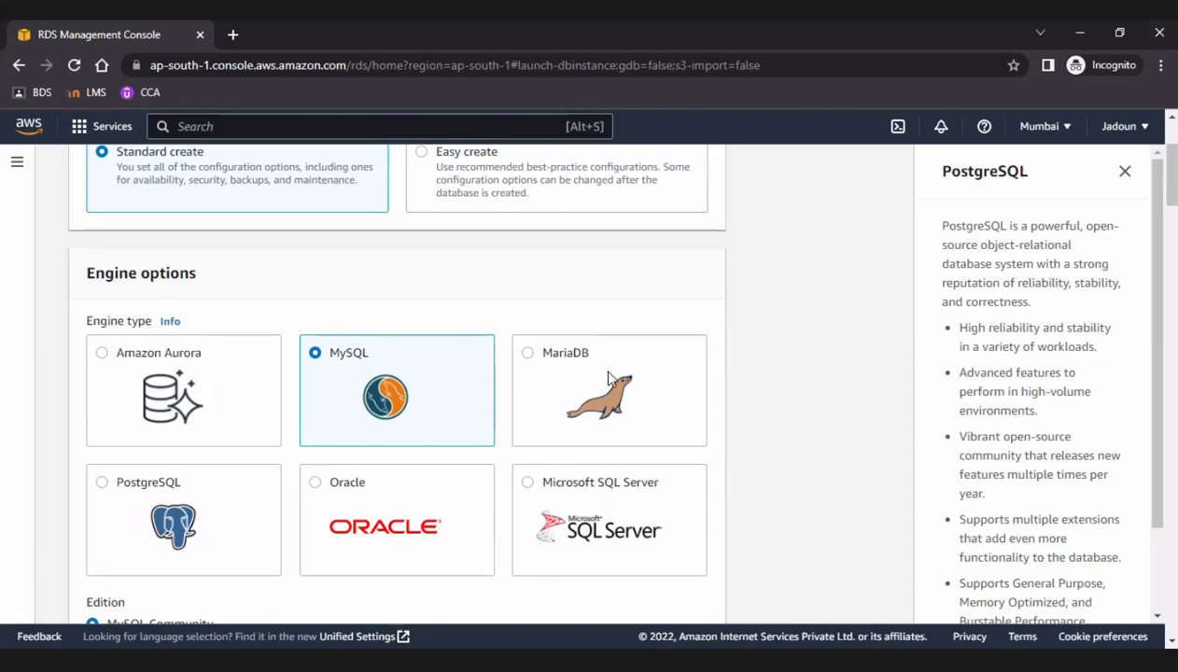
Examine the MySQL edition and the list of available engine versions without changing the version.
scroll(602, 373, down, 2)
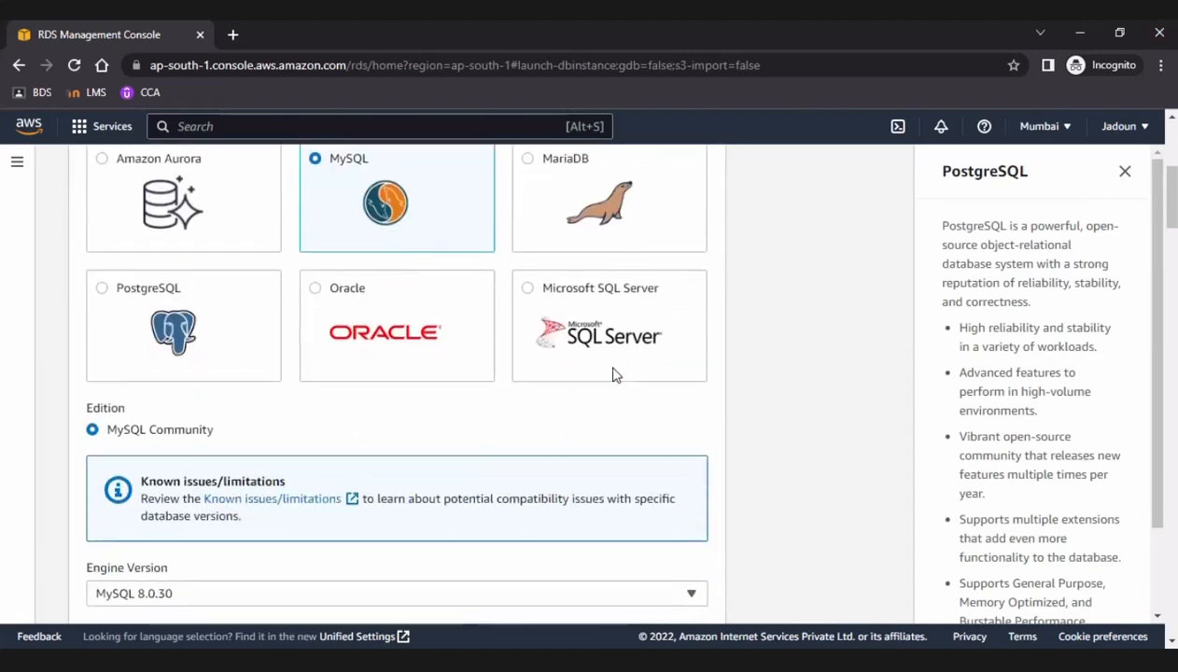
scroll(614, 374, down, 2)
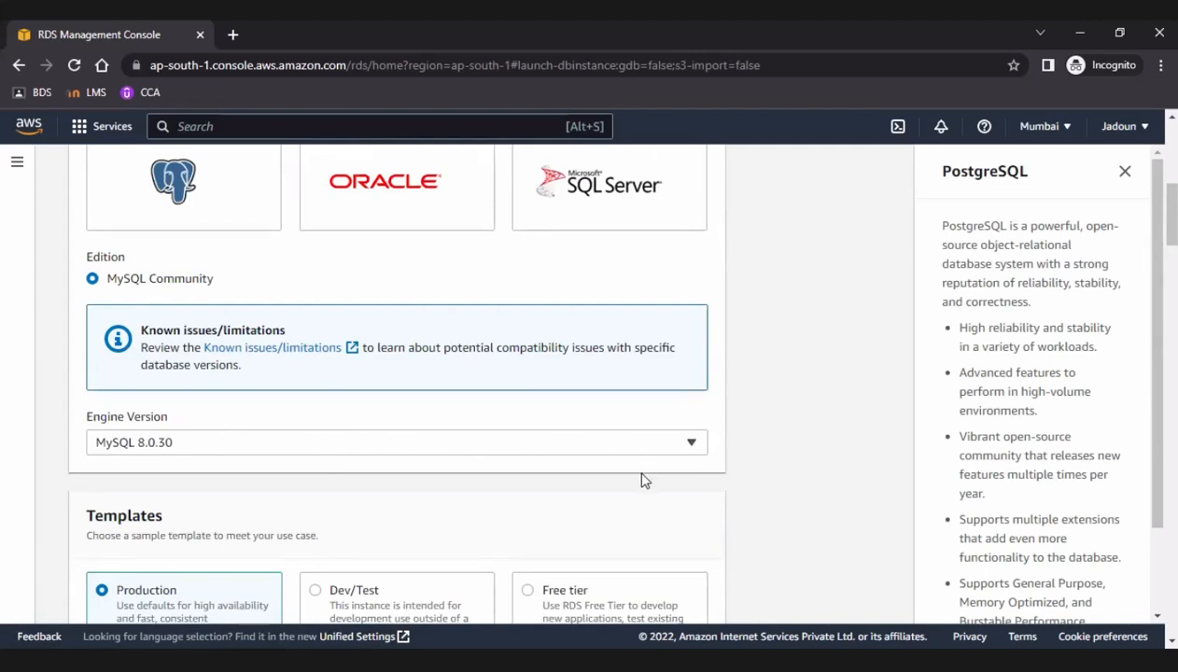
scroll(635, 488, down, 1)
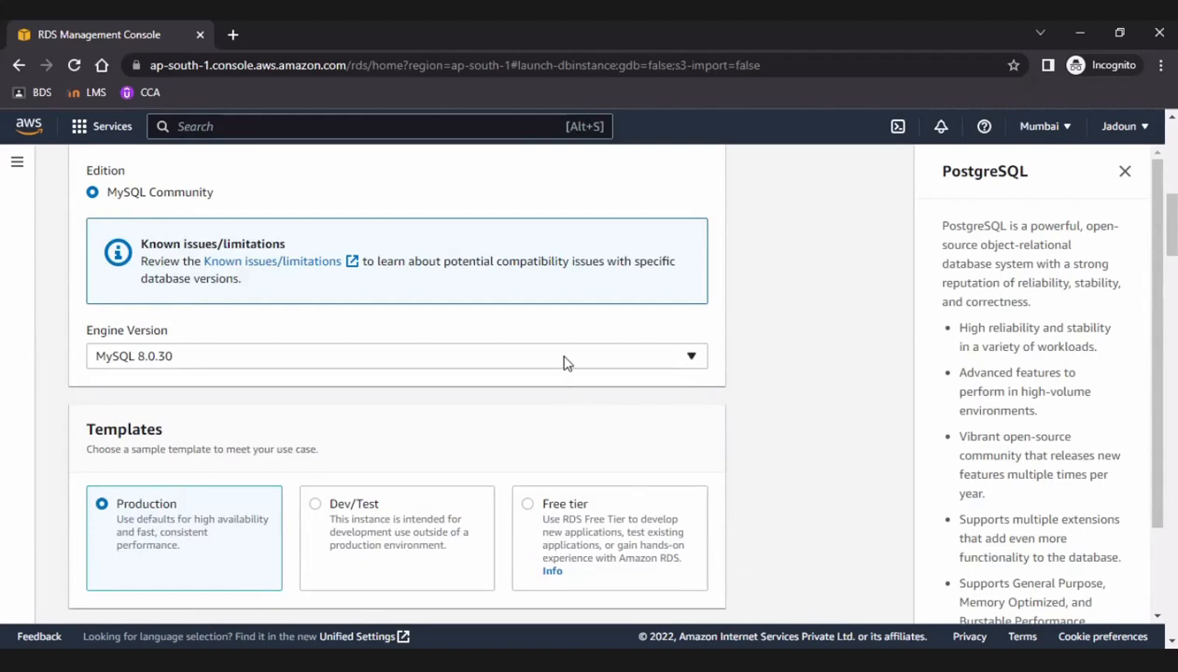
click(616, 364)
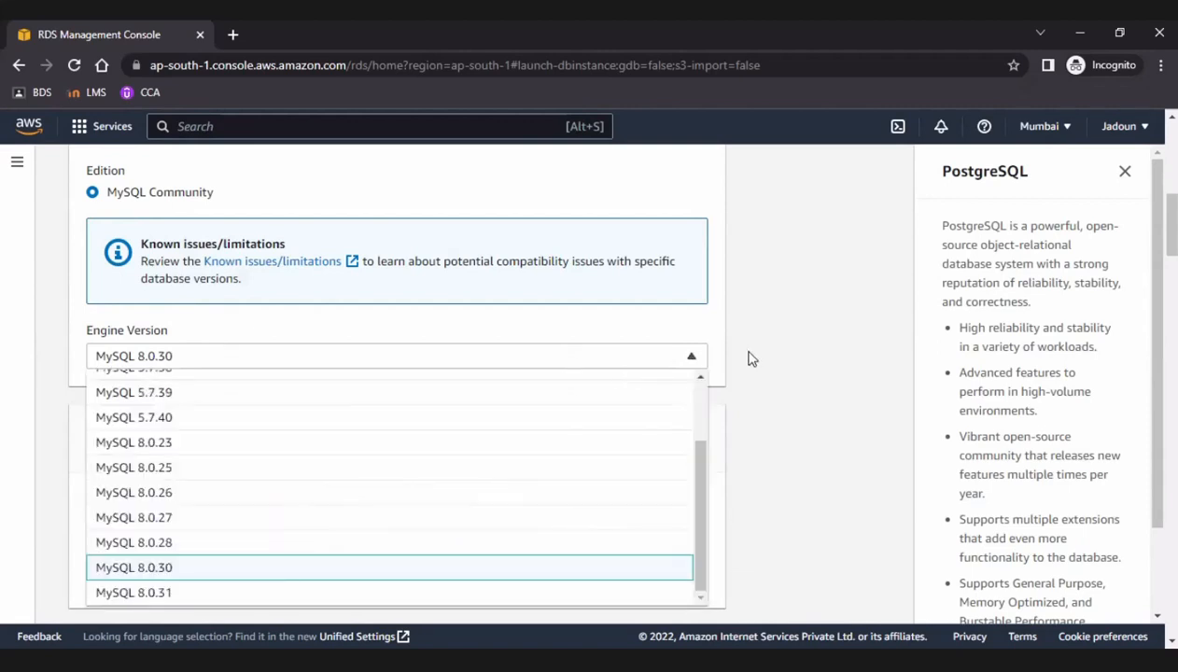
click(741, 349)
scroll(614, 379, down, 2)
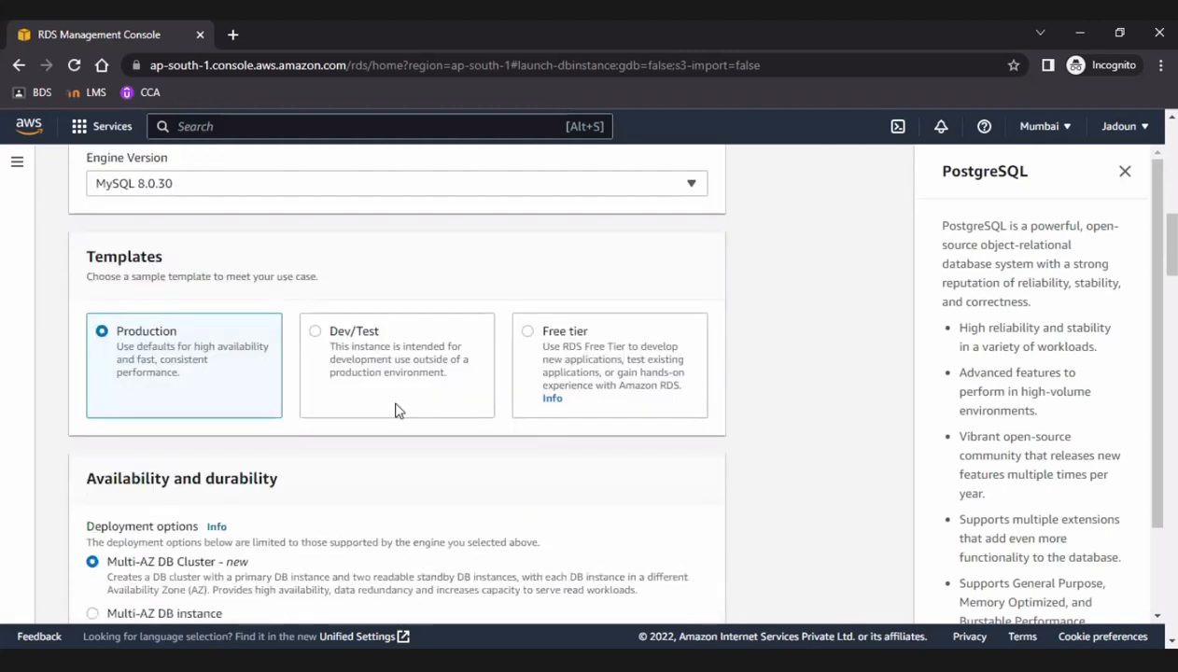
scroll(515, 319, up, 2)
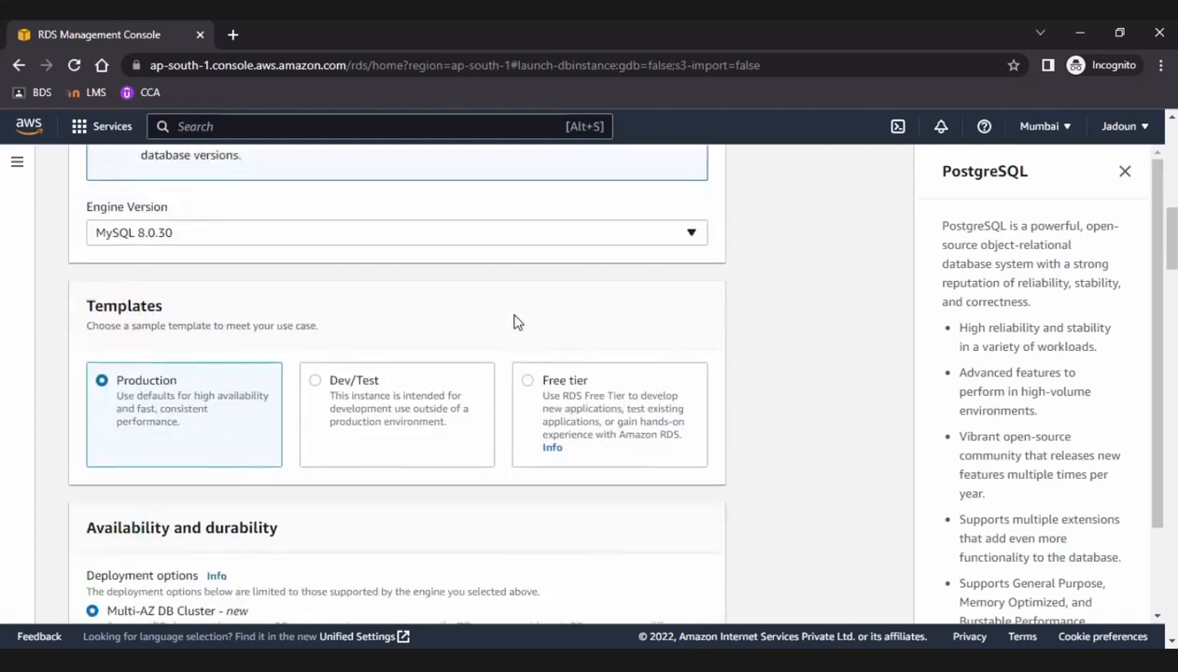
click(500, 363)
scroll(459, 478, up, 1)
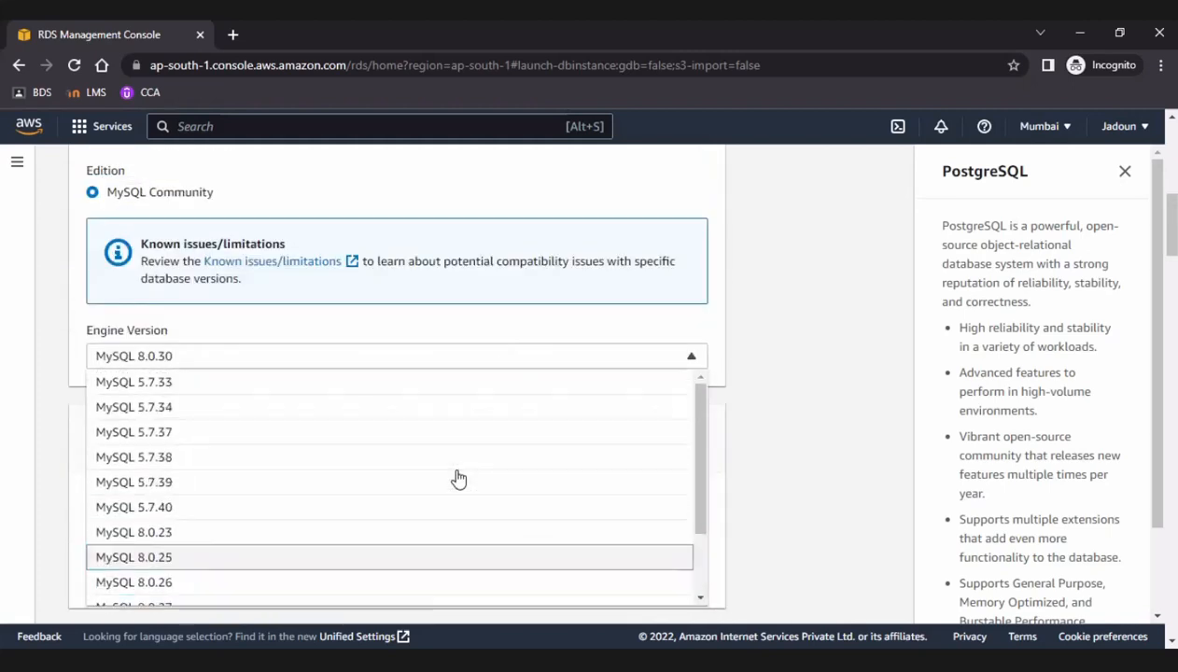
scroll(459, 478, down, 2)
click(840, 372)
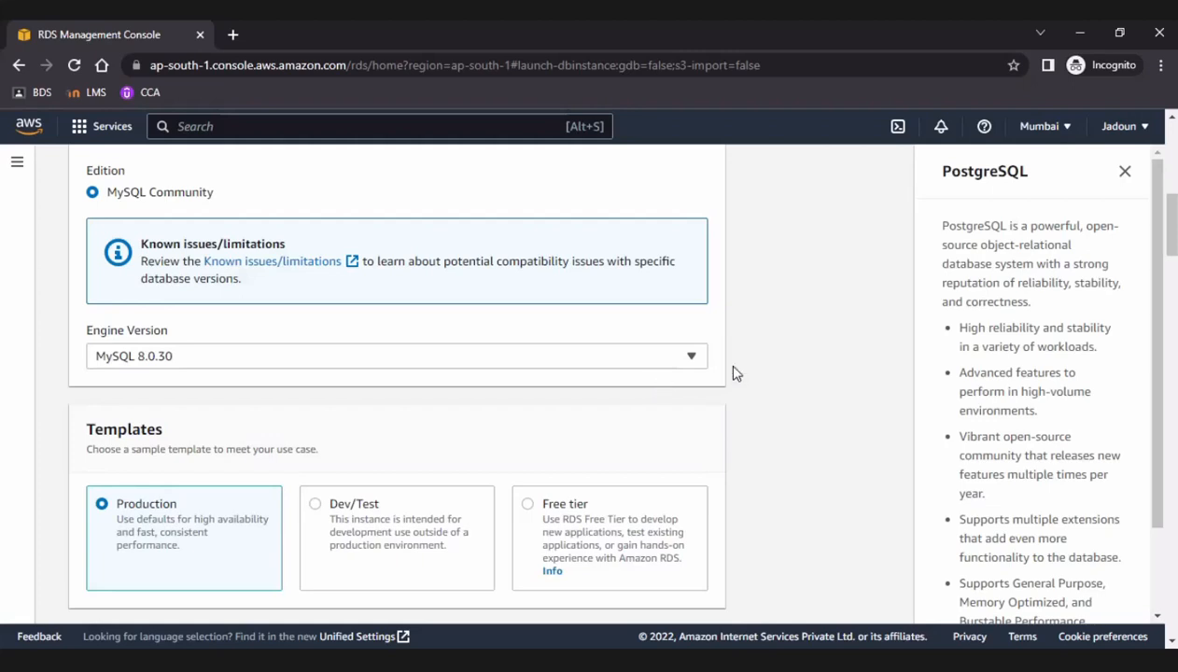
Close the PostgreSQL help information and choose the Free tier template.
scroll(749, 409, down, 1)
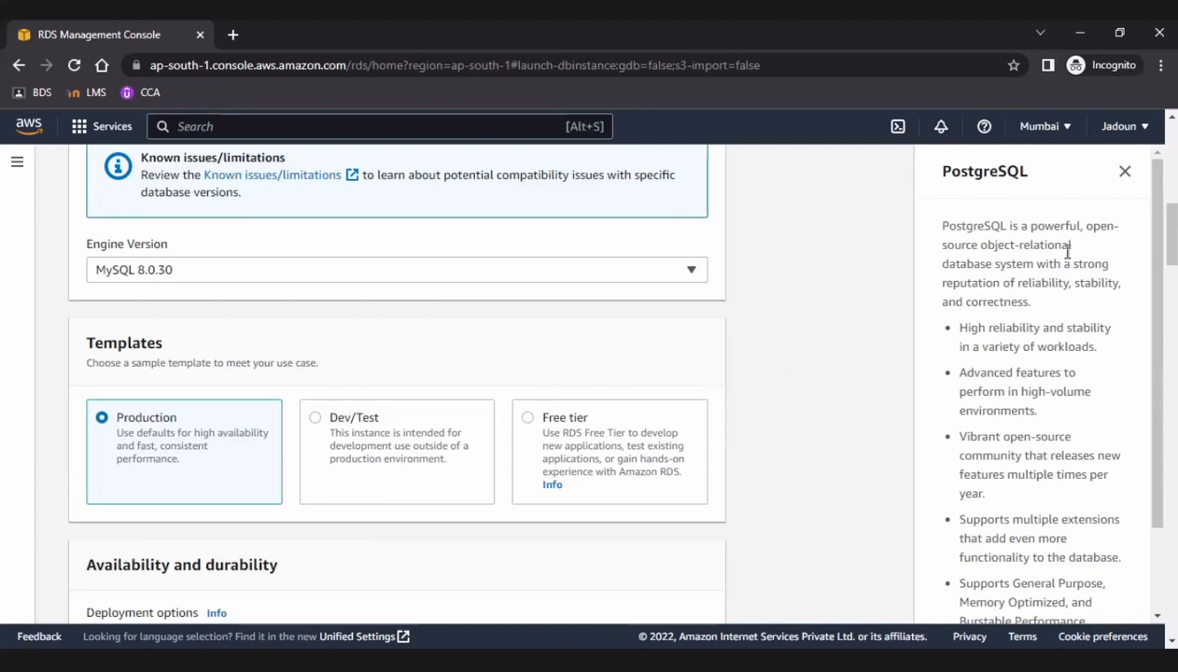
click(1122, 176)
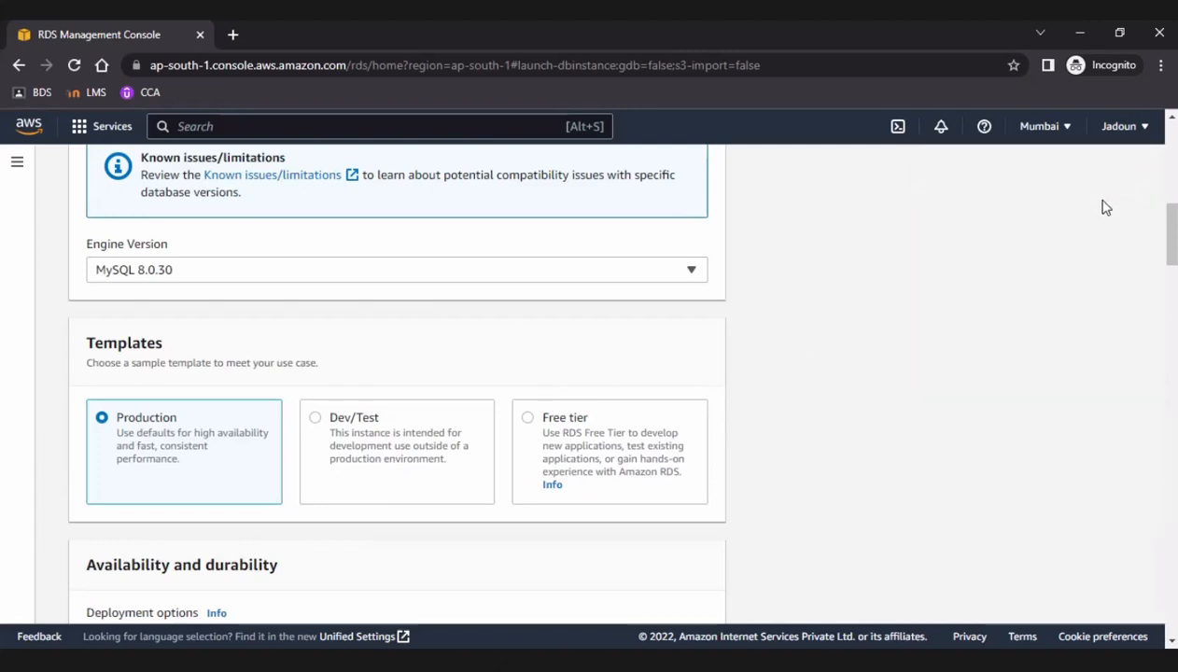
scroll(684, 406, down, 1)
scroll(684, 406, down, 3)
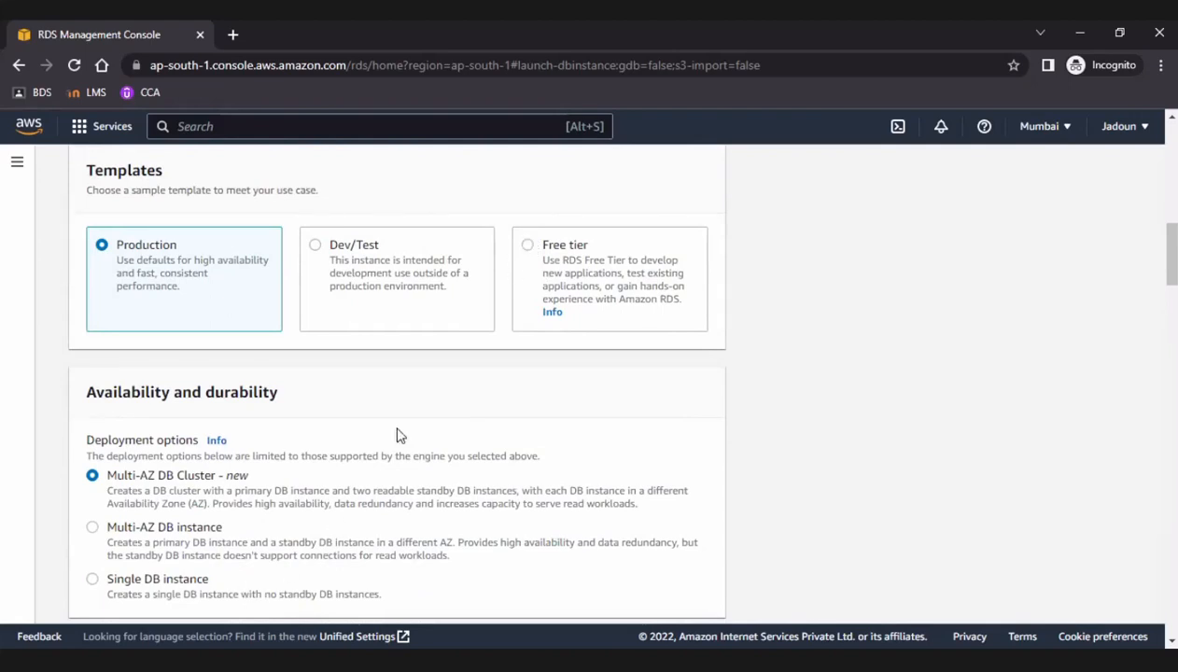
click(530, 246)
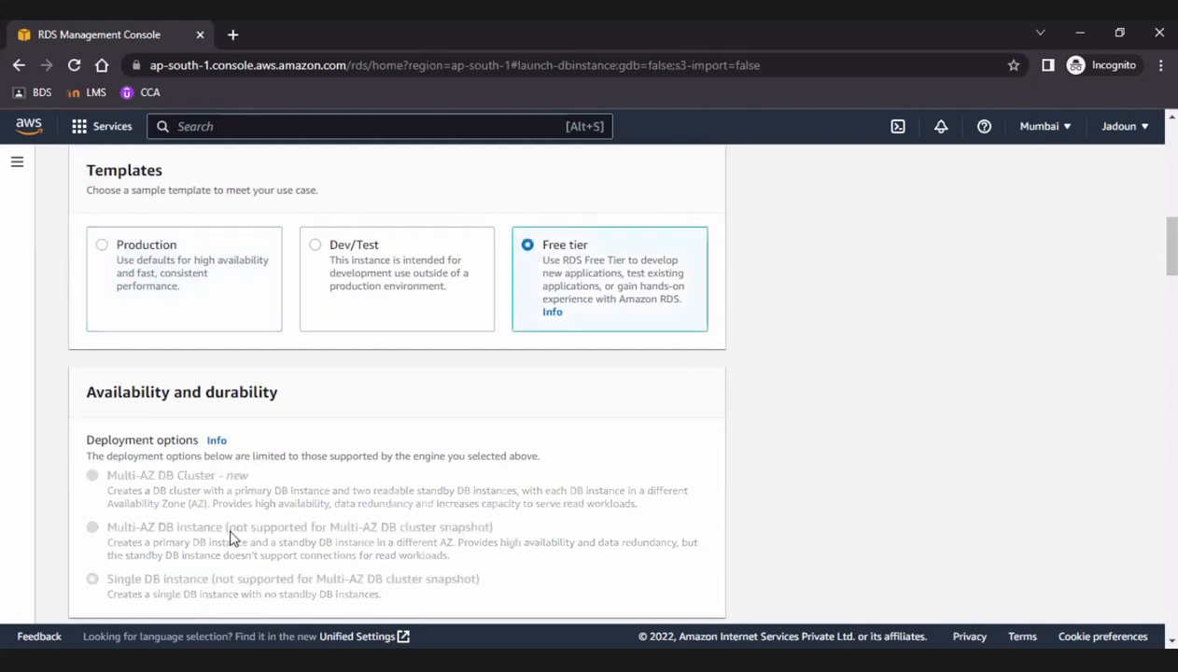
Enter a master password in the credentials settings and repeat it in the confirmation field.
scroll(231, 538, down, 1)
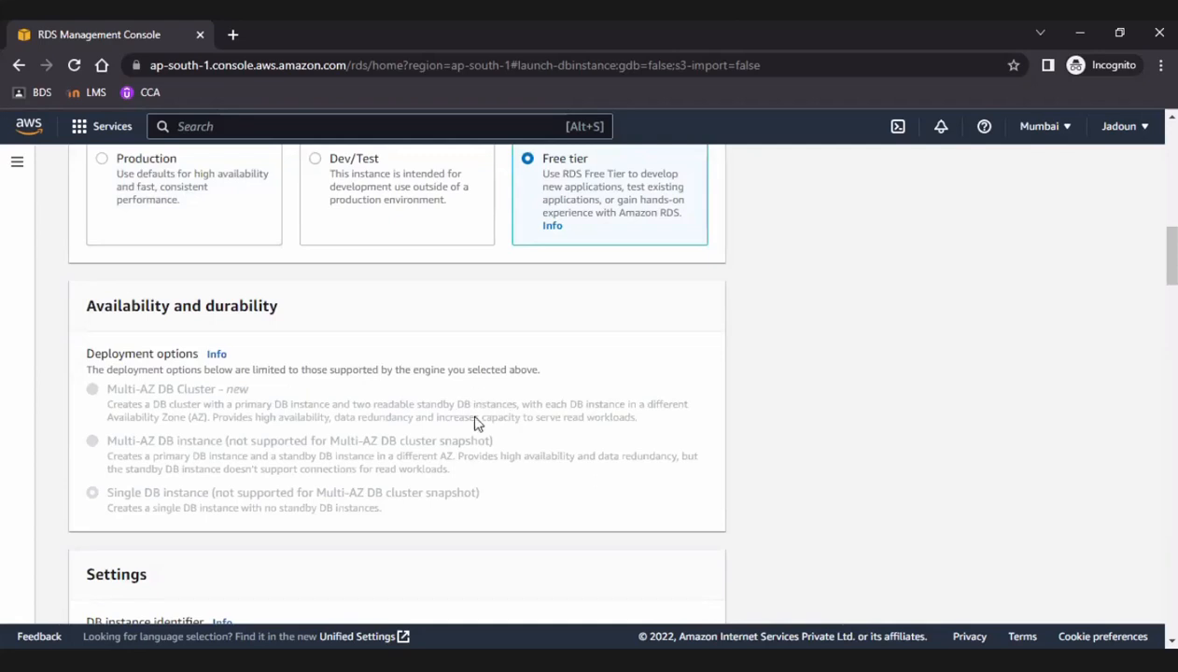
scroll(484, 504, down, 1)
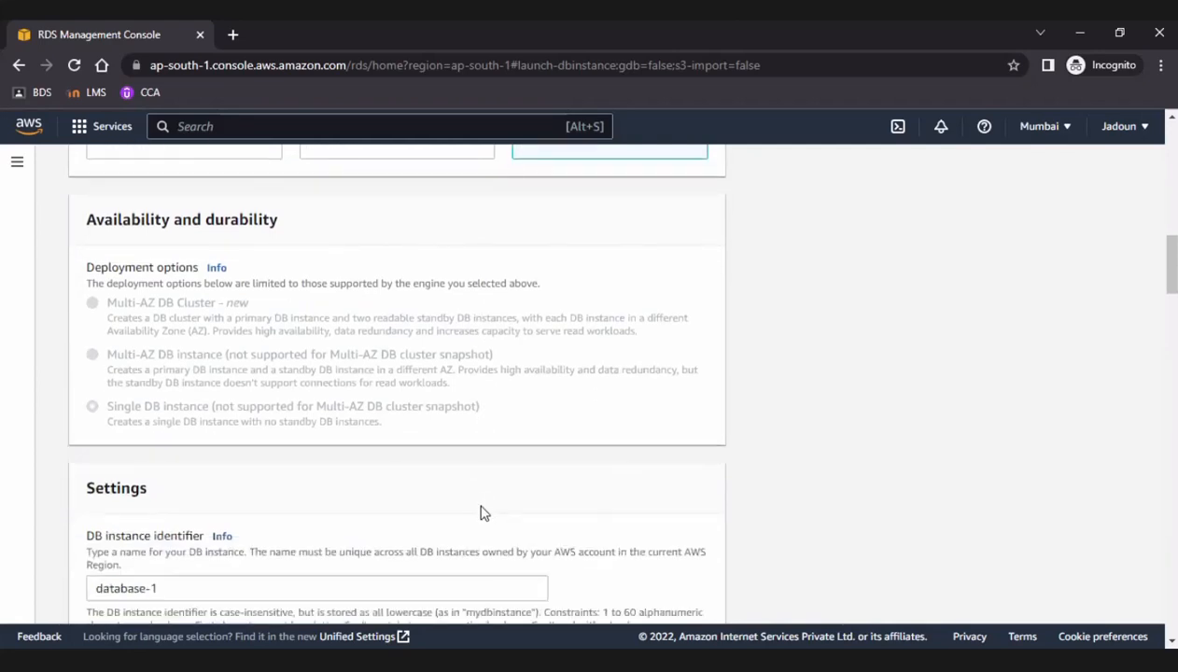
scroll(366, 439, down, 1)
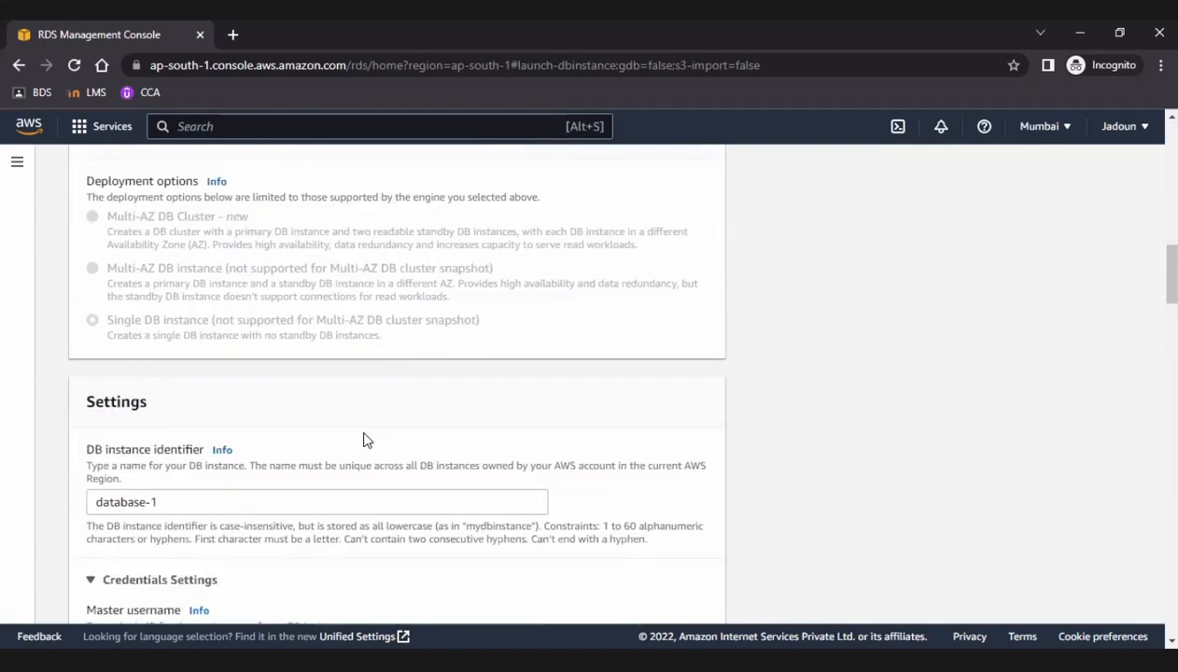
scroll(366, 439, down, 1)
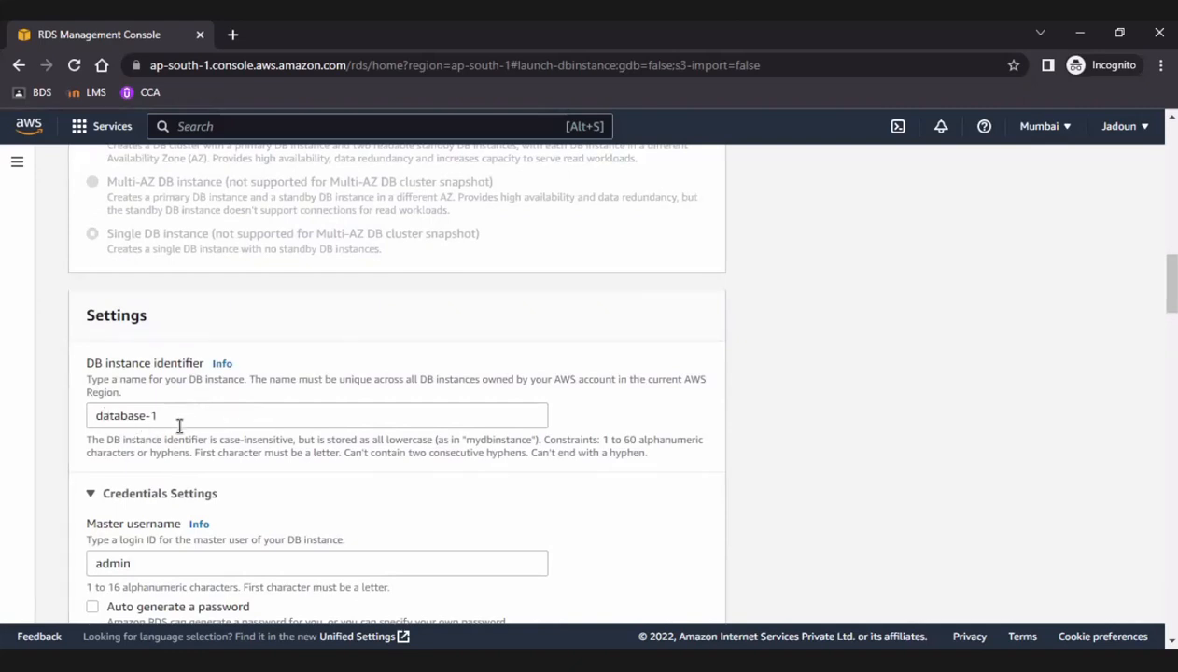
scroll(179, 425, down, 1)
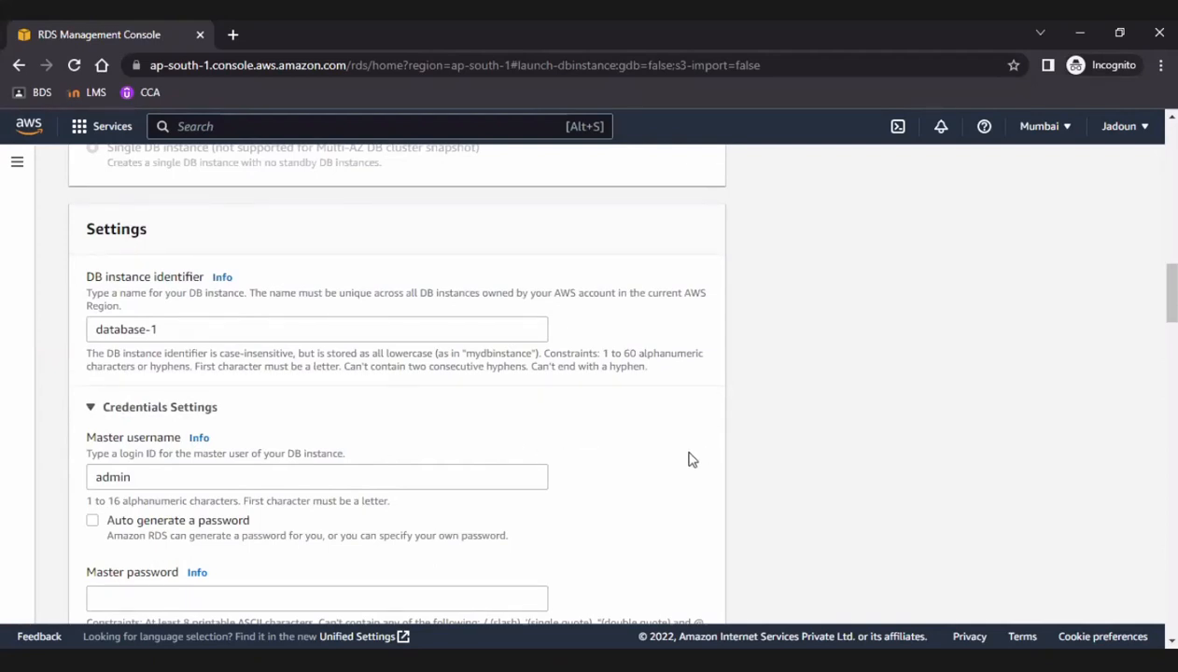
scroll(292, 386, down, 1)
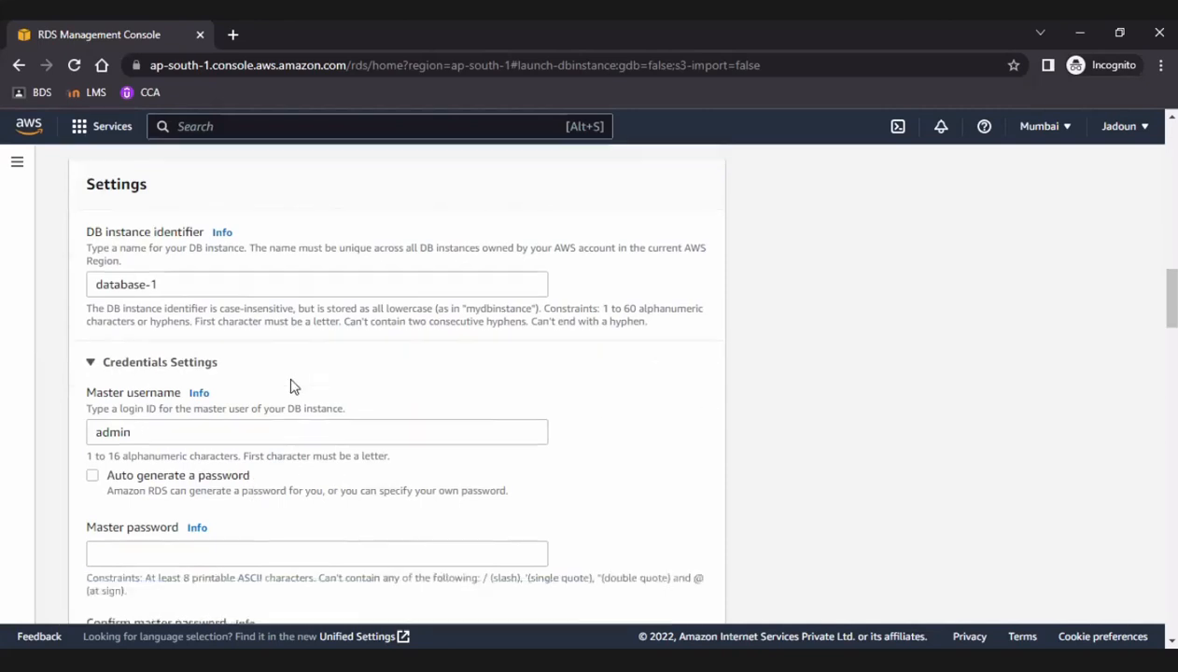
scroll(292, 386, down, 3)
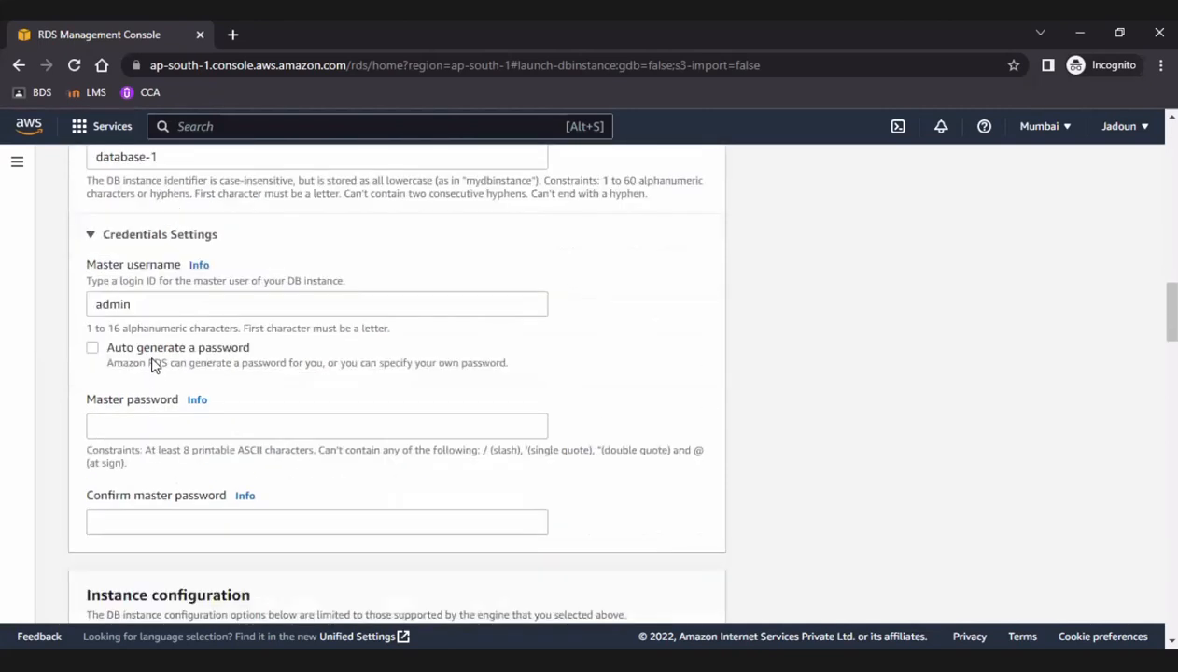
click(170, 429)
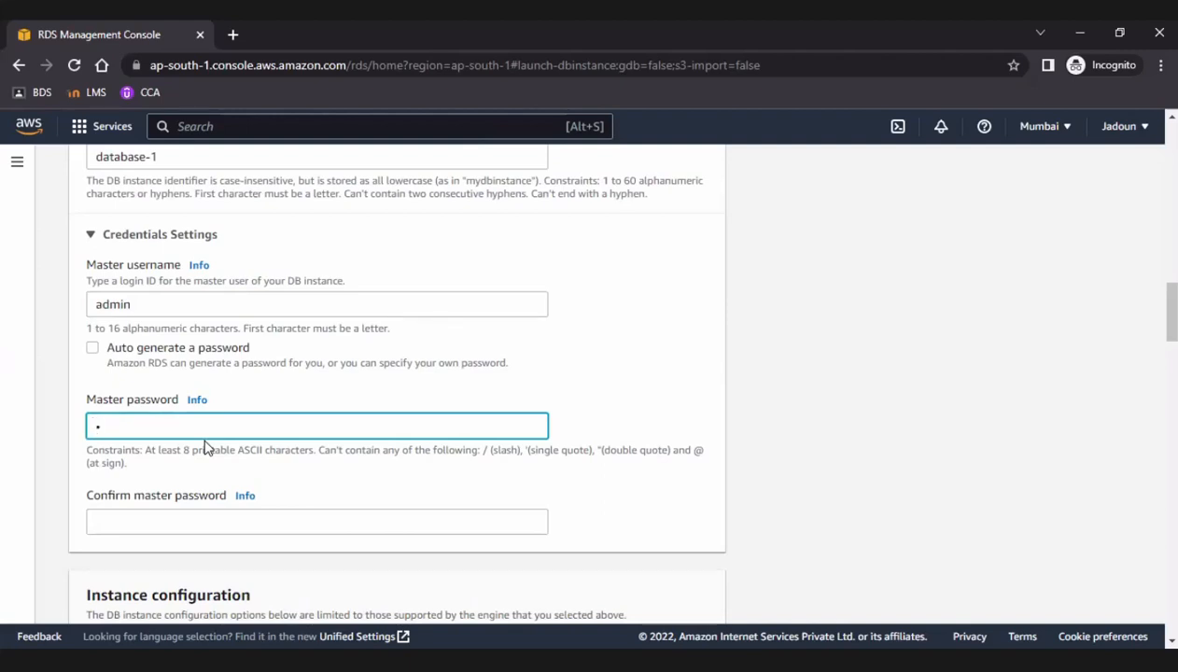
key(BackSpace)
click(147, 524)
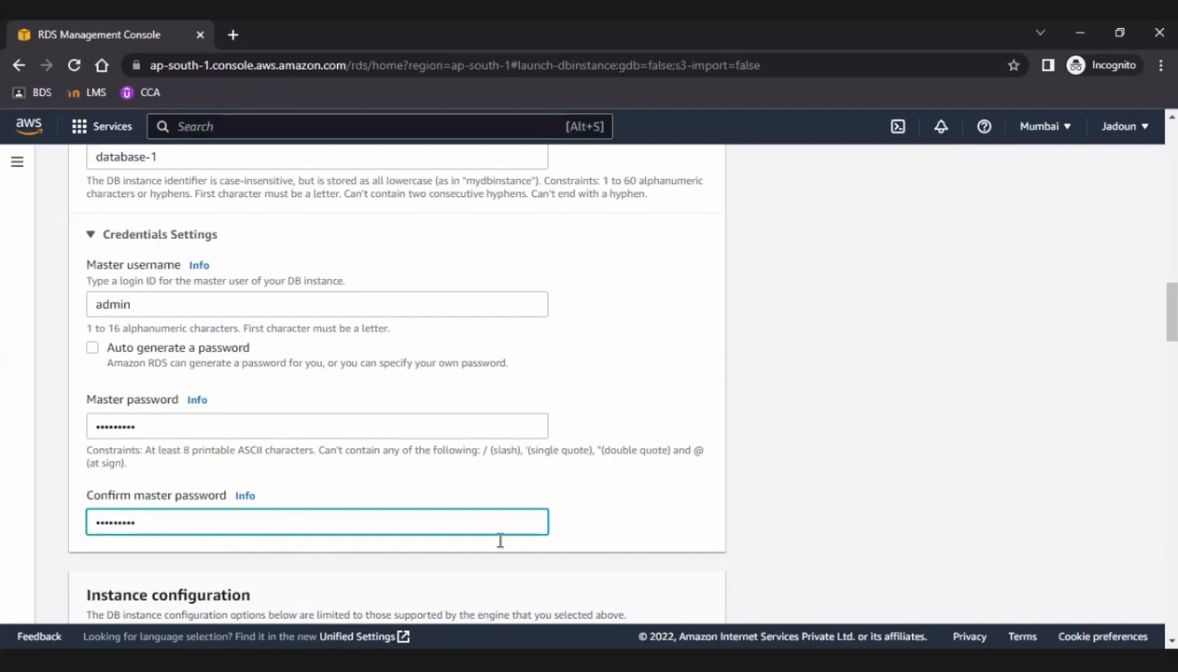
Review the DB instance class options in the Instance configuration section.
scroll(389, 439, down, 2)
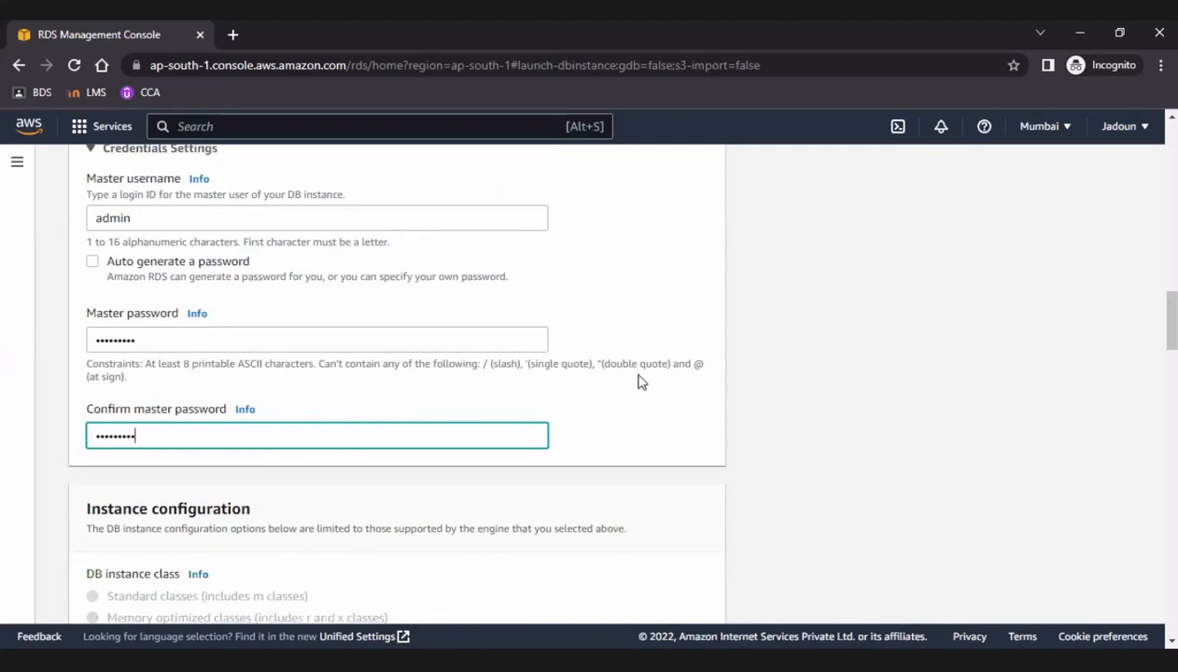
scroll(576, 442, down, 2)
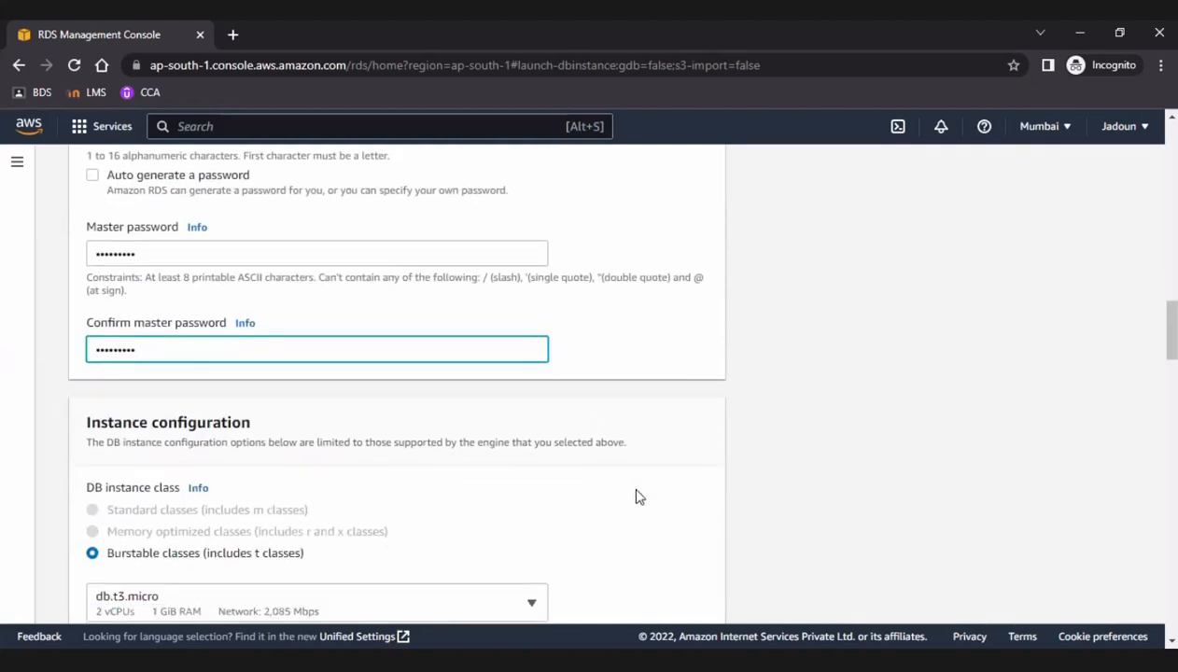
scroll(636, 496, down, 4)
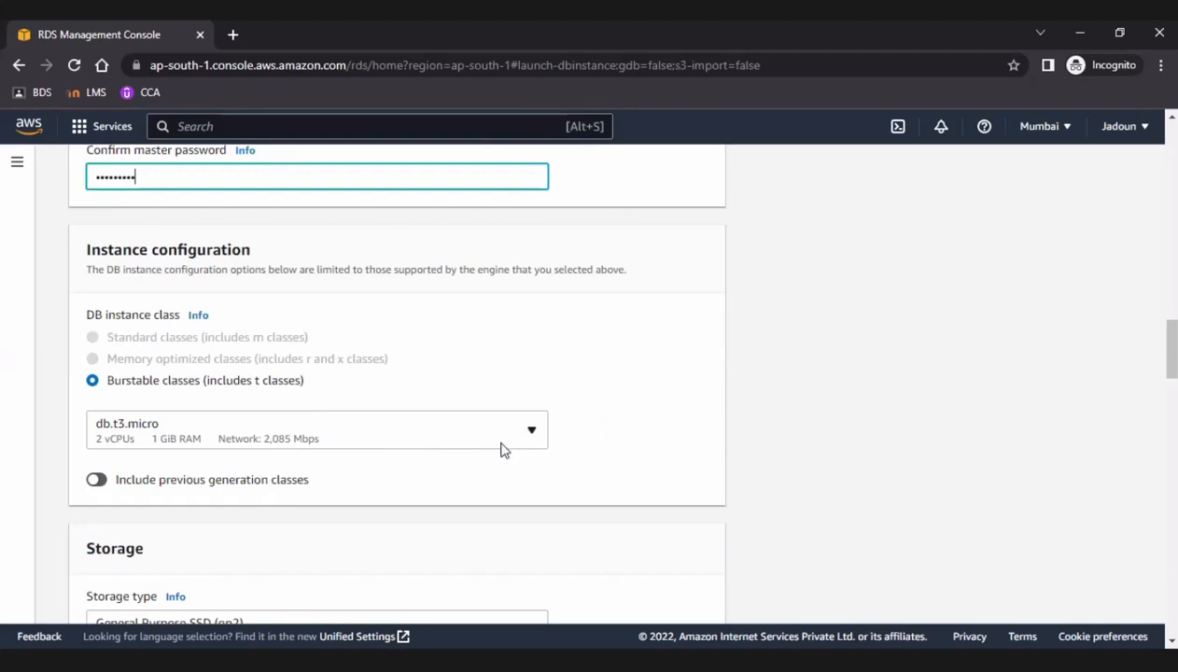
click(474, 456)
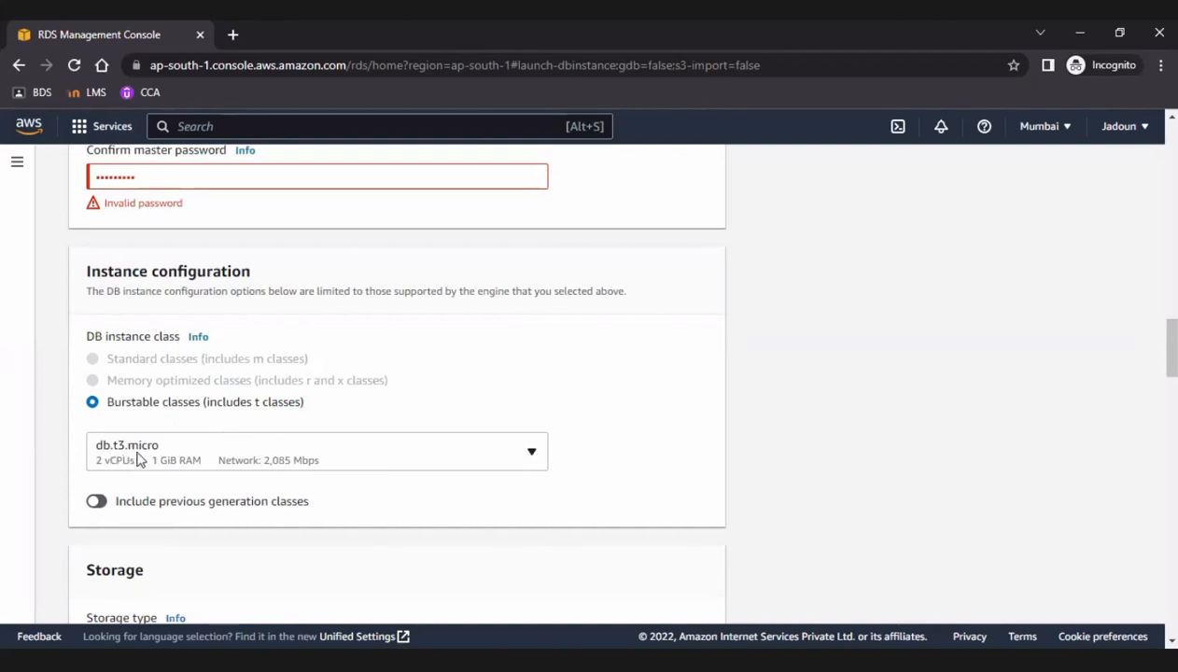
Choose db.t2.micro as the burstable DB instance class in the Instance configuration section.
click(507, 454)
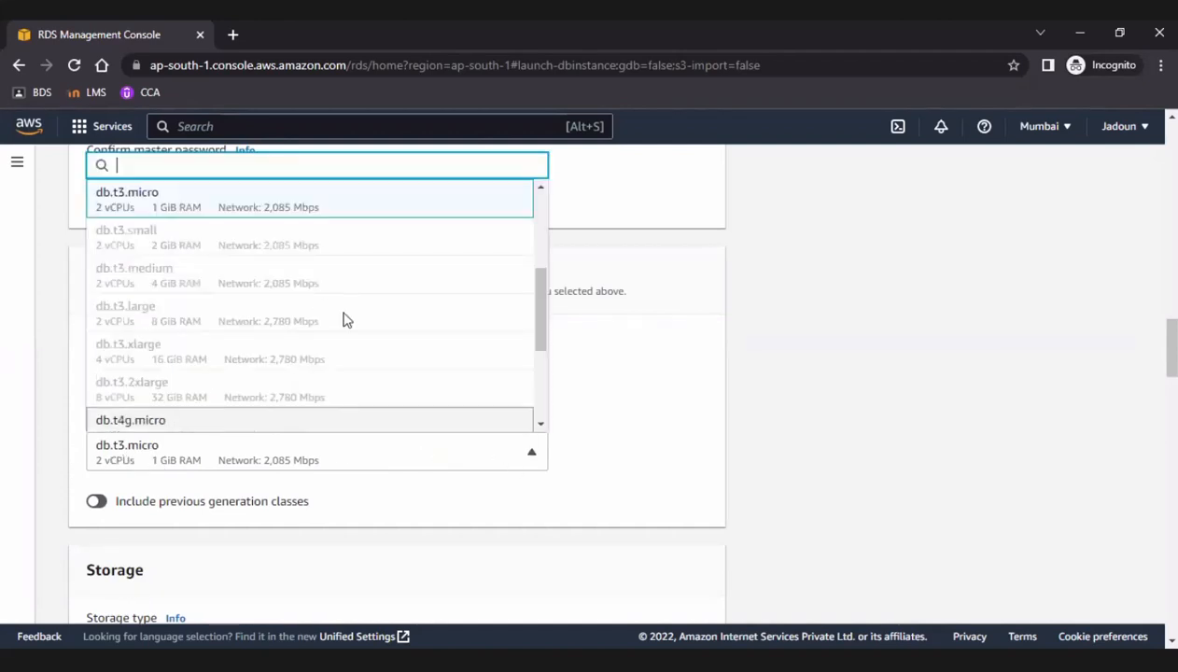
scroll(348, 331, up, 3)
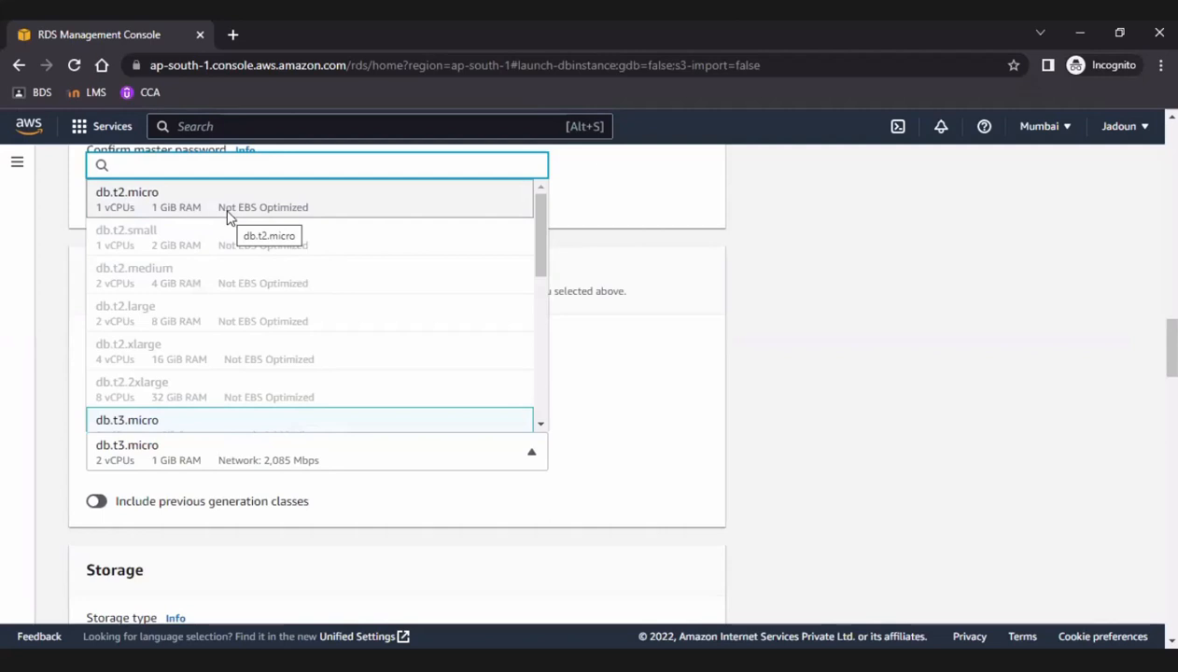
click(228, 218)
scroll(386, 394, up, 3)
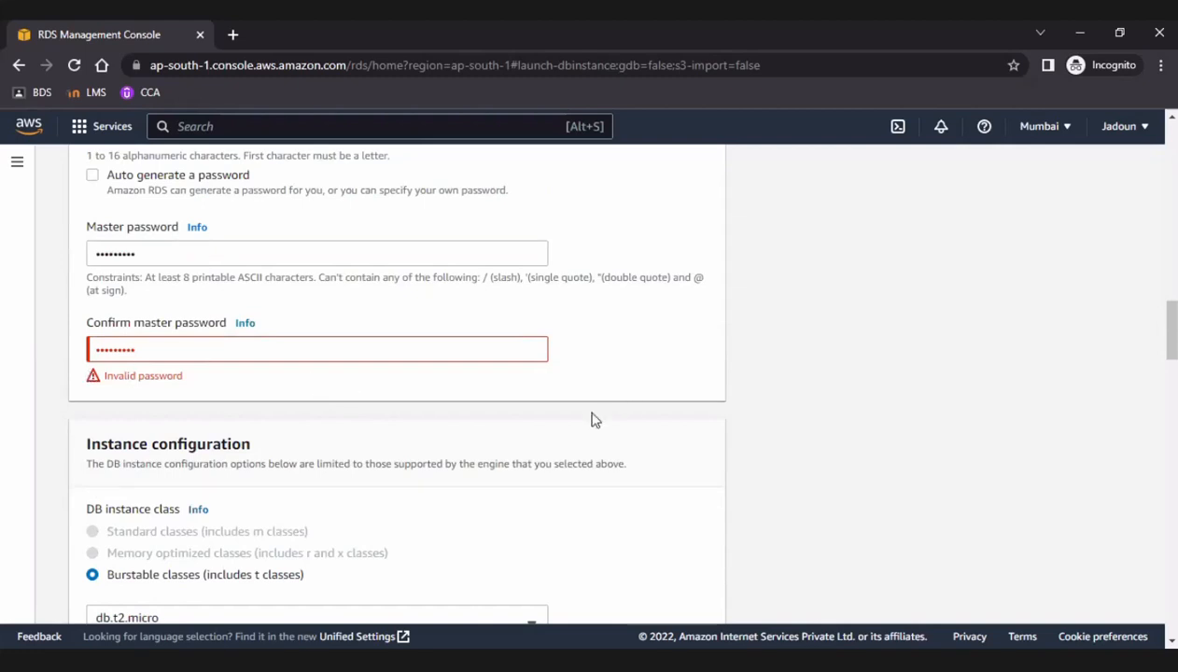
scroll(504, 443, down, 5)
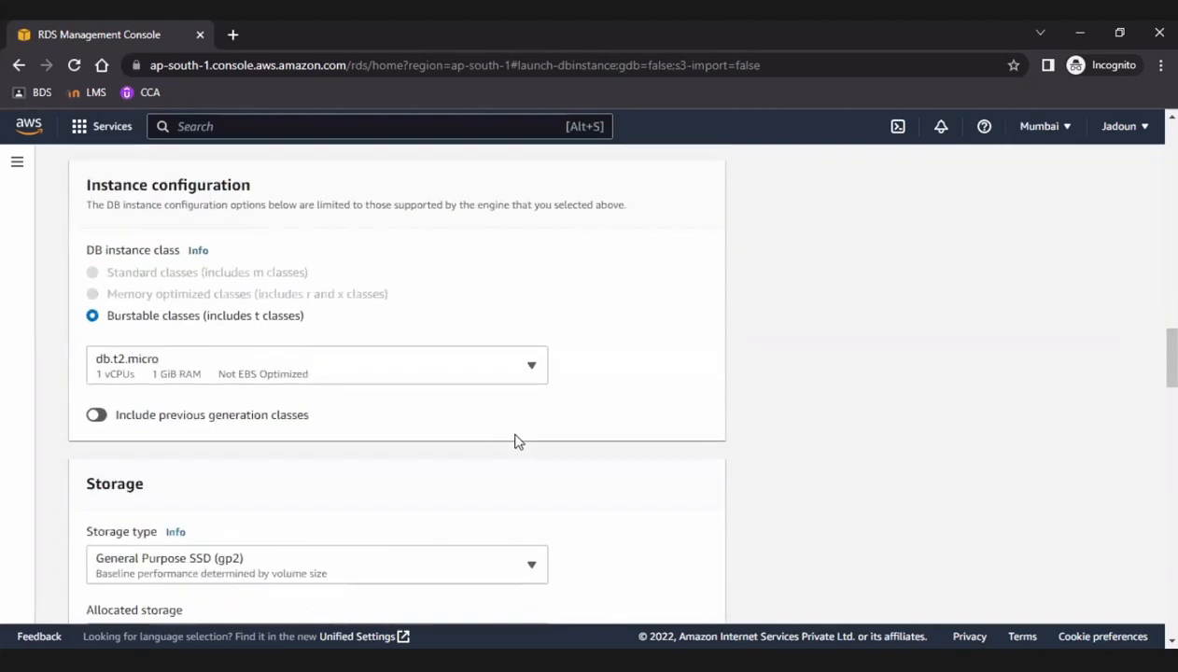
Review the available storage types, the allocated storage and the storage autoscaling limits in the Storage section.
scroll(545, 403, up, 1)
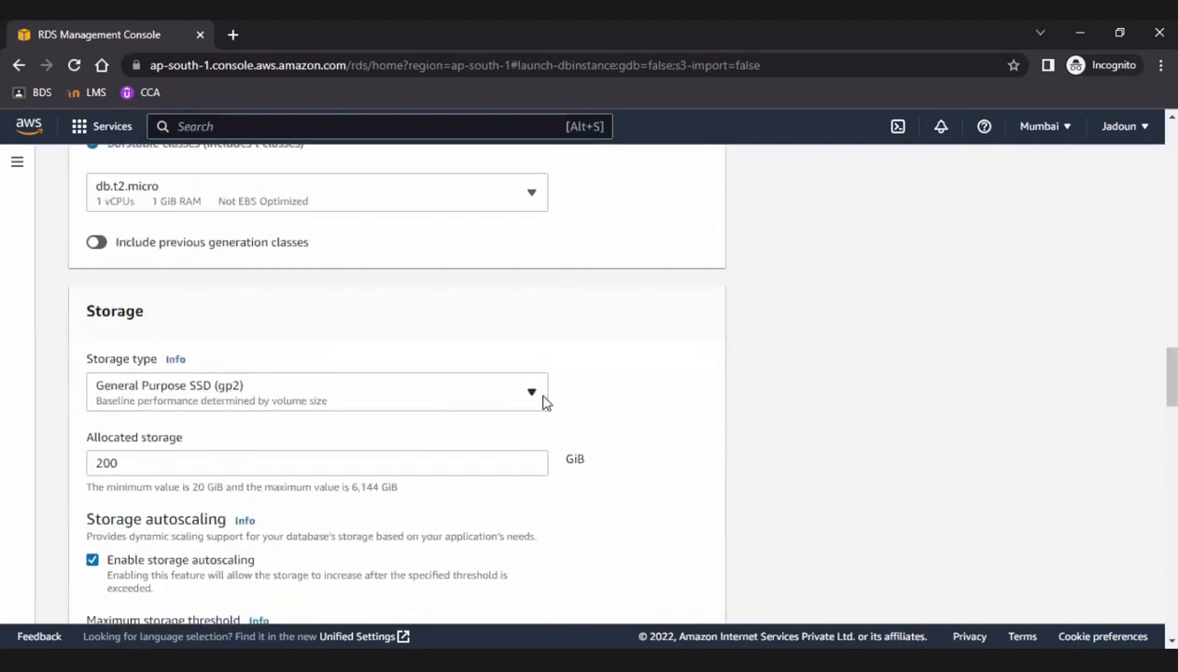
click(489, 396)
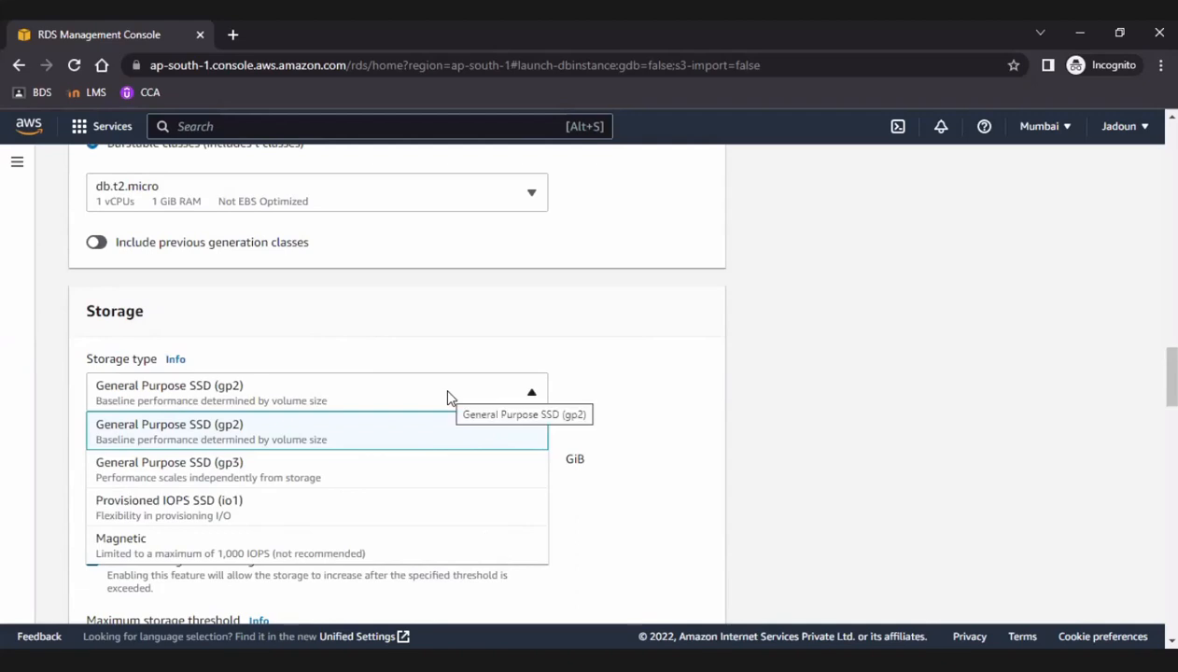
click(588, 386)
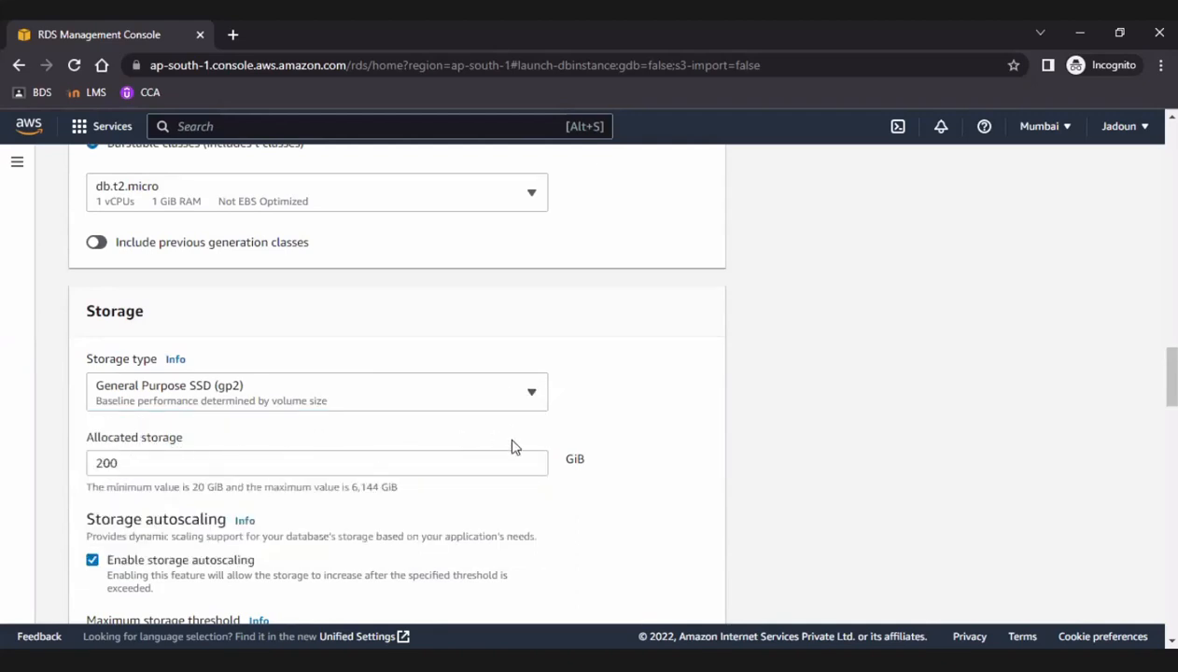
scroll(439, 460, down, 1)
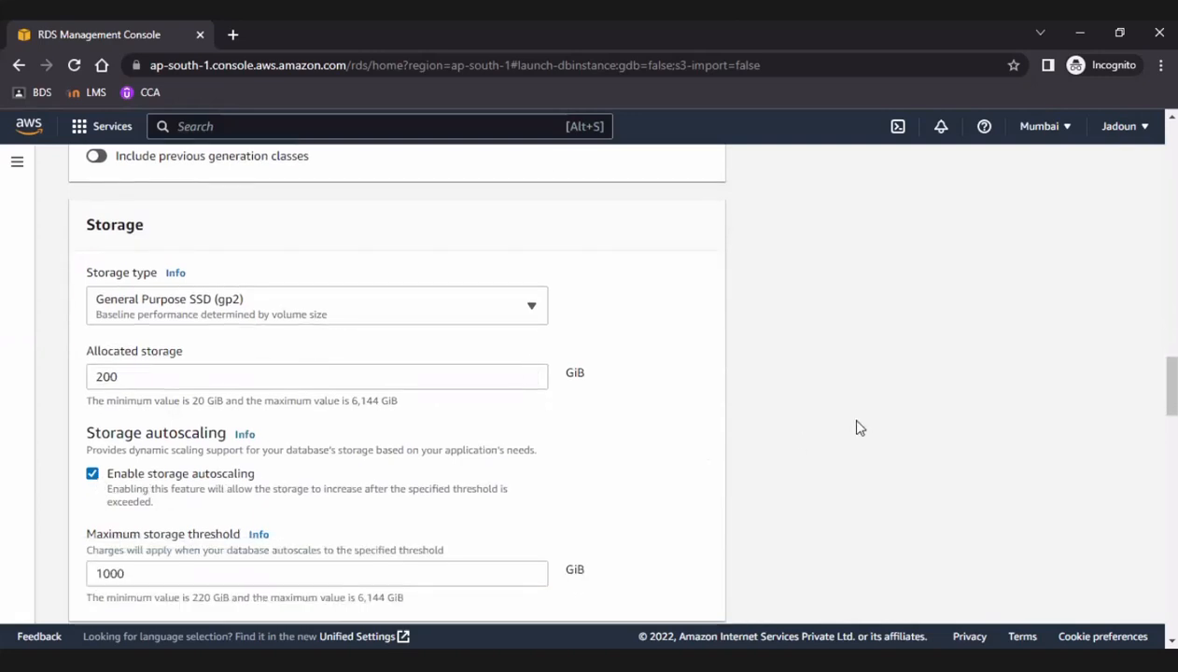
scroll(661, 453, down, 3)
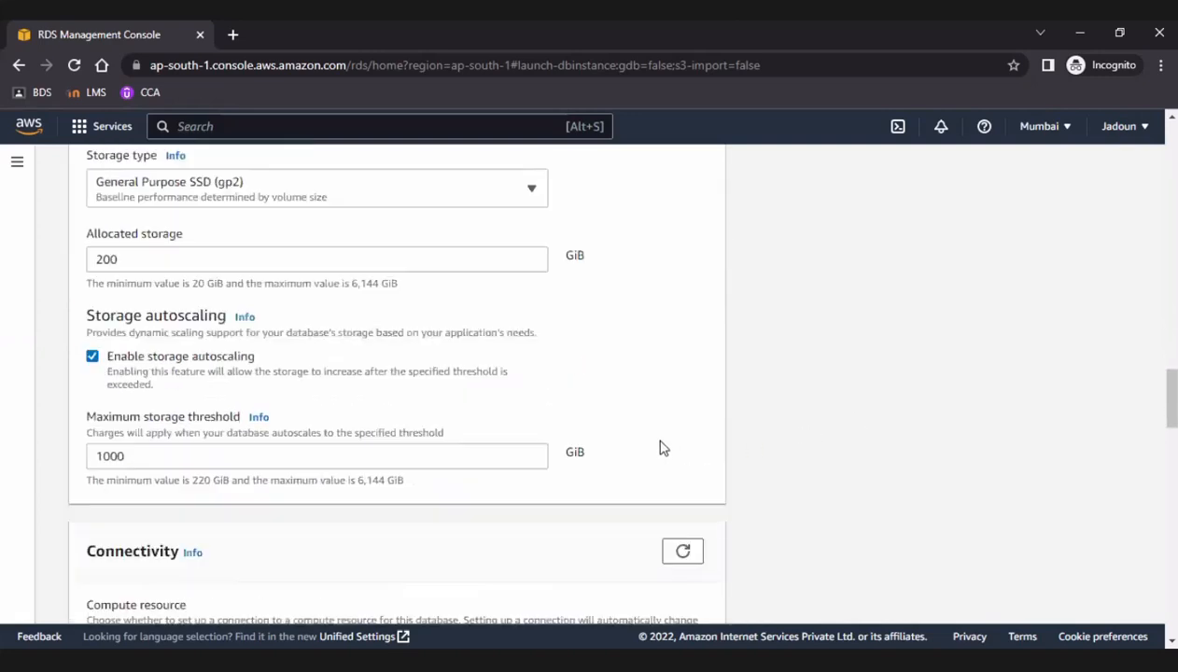
scroll(644, 448, down, 1)
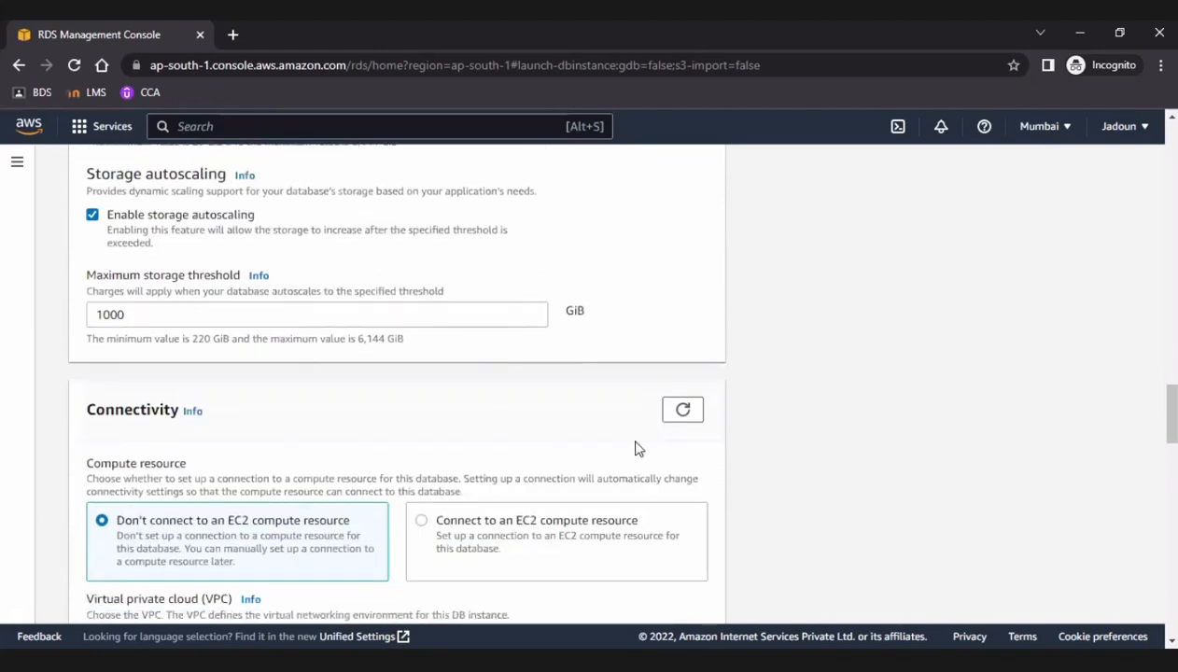
double_click(370, 340)
drag(402, 341, 416, 347)
Examine the Connectivity settings: compute resource, VPC, DB subnet group, public access, security group, Availability Zone and RDS Proxy.
scroll(440, 362, down, 1)
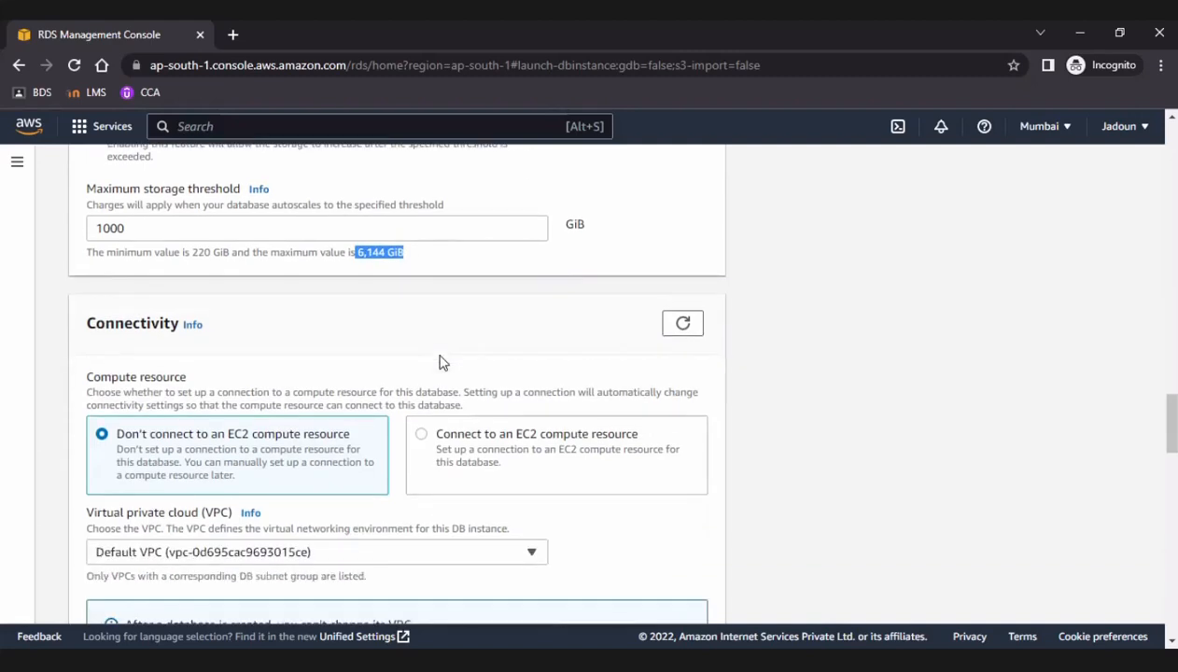
scroll(285, 425, down, 1)
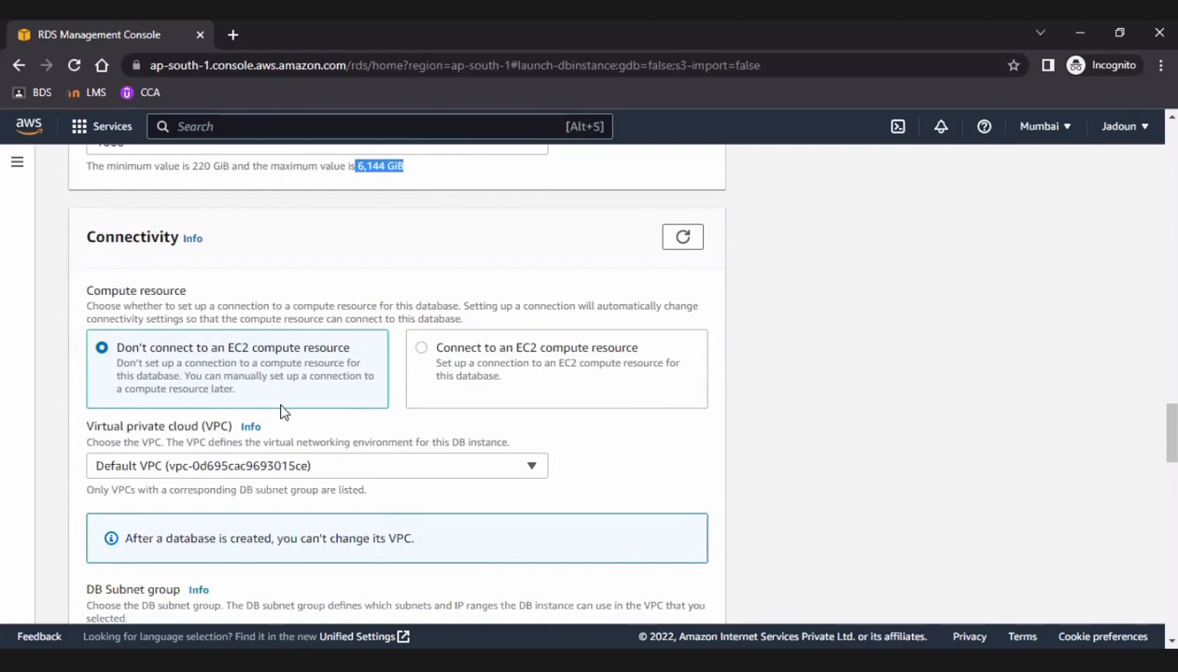
scroll(364, 399, down, 1)
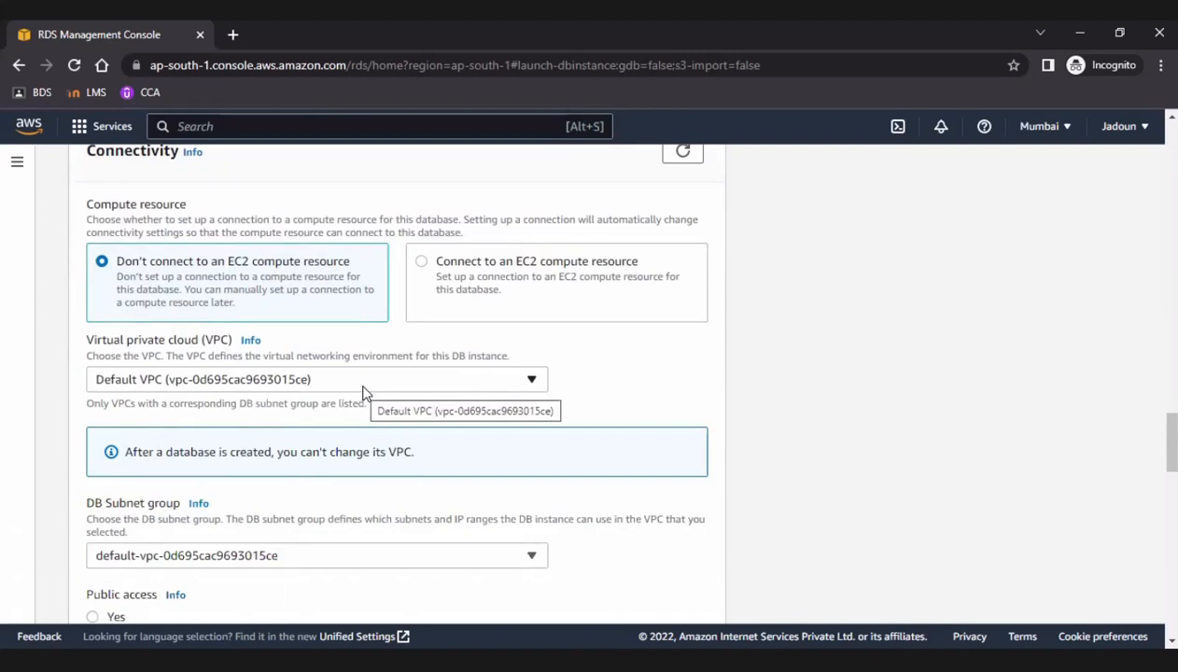
click(363, 387)
click(363, 388)
scroll(363, 392, down, 2)
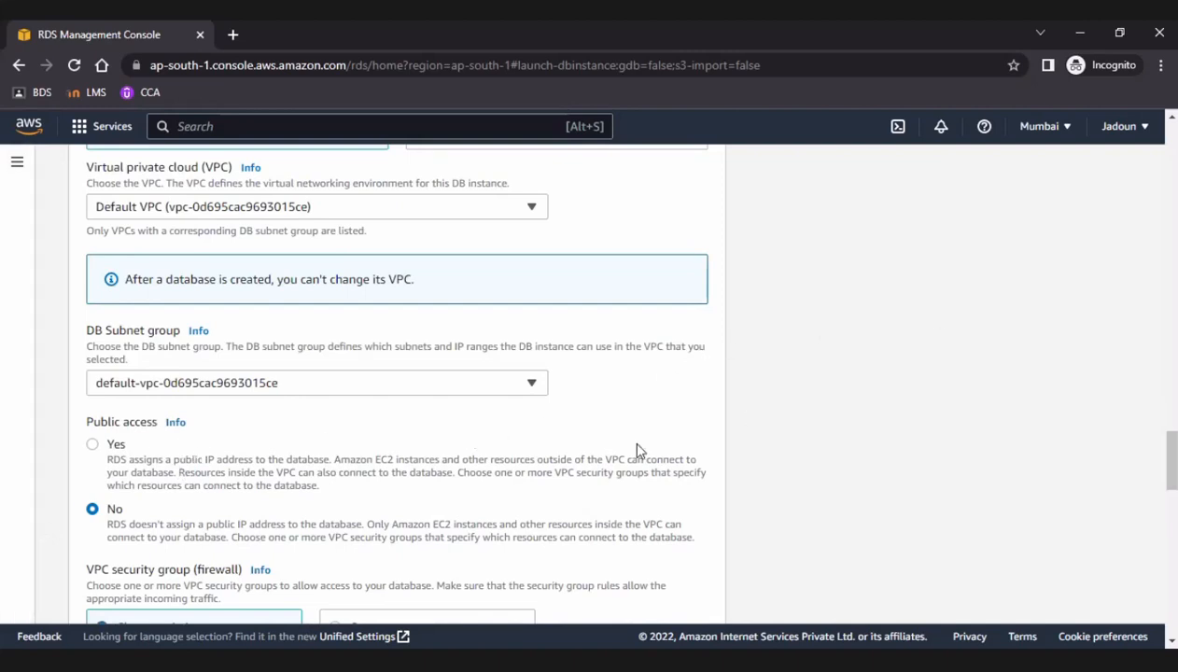
scroll(637, 450, down, 1)
scroll(638, 450, down, 1)
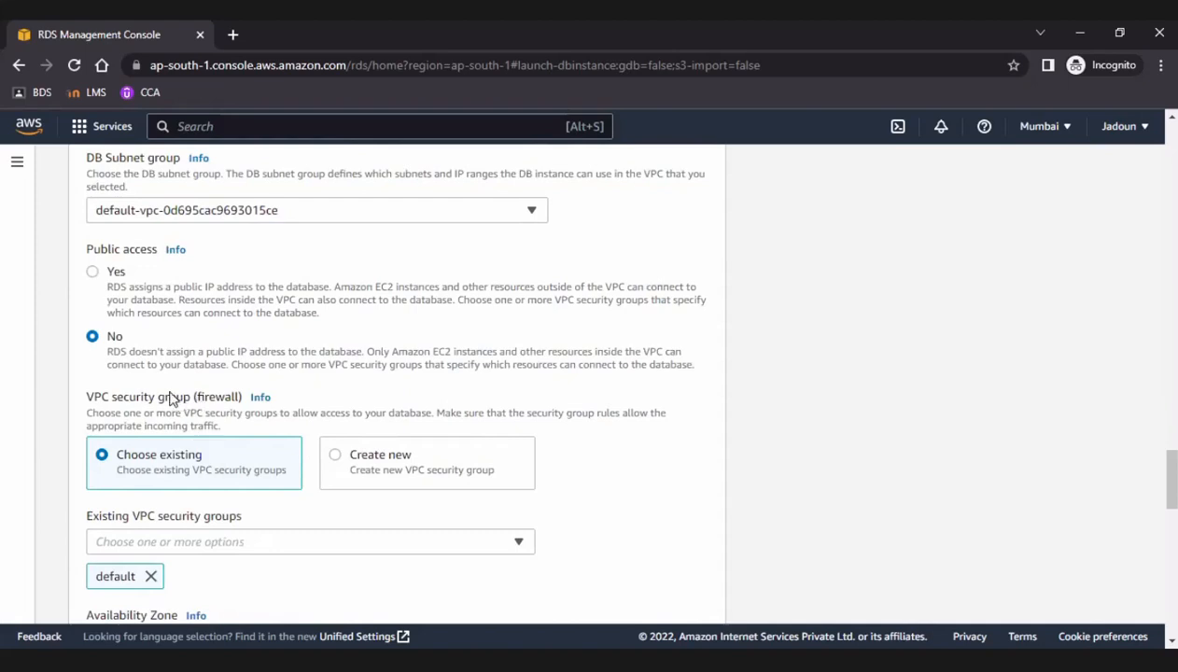
scroll(167, 471, down, 1)
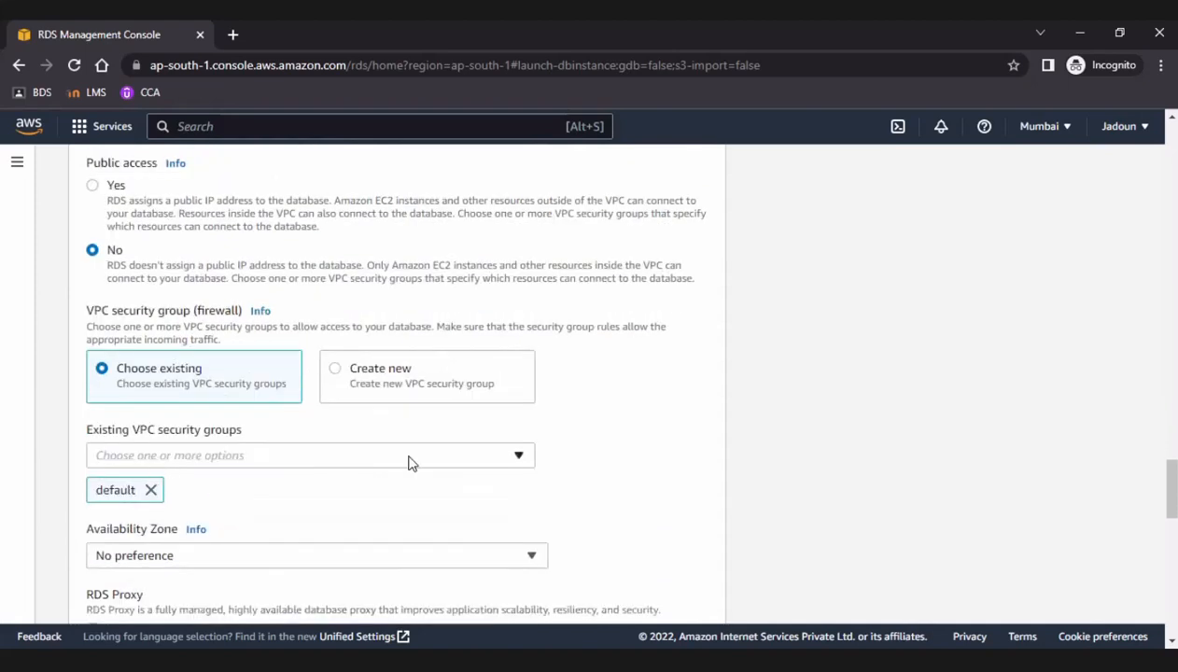
scroll(408, 463, down, 2)
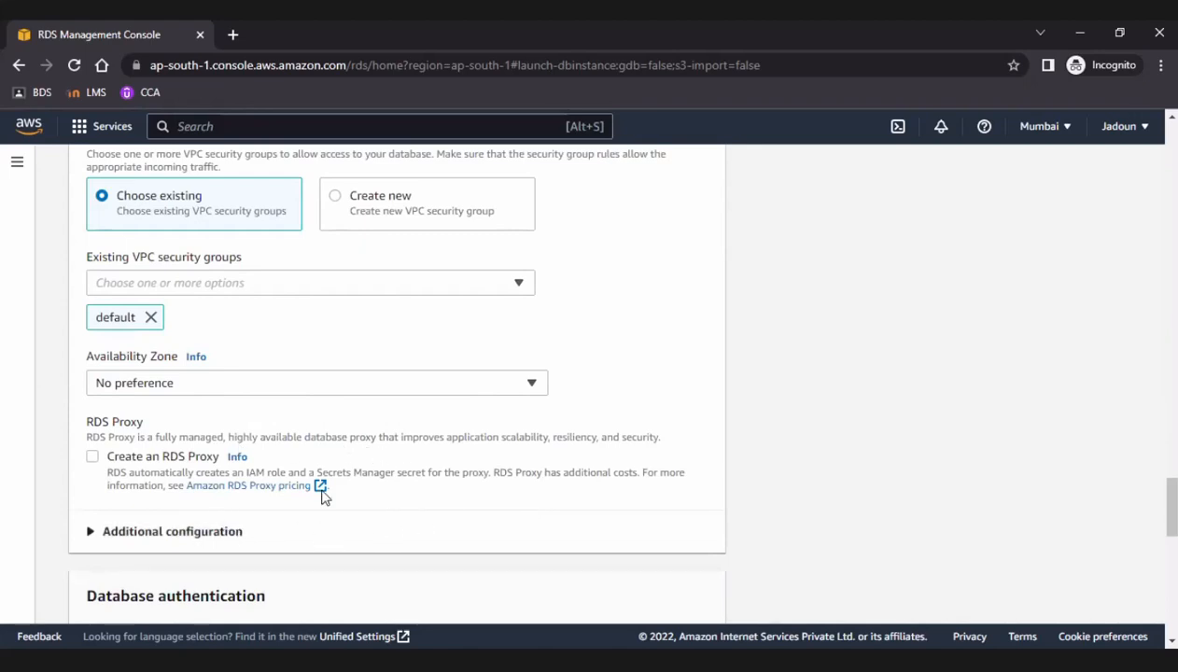
scroll(594, 436, down, 1)
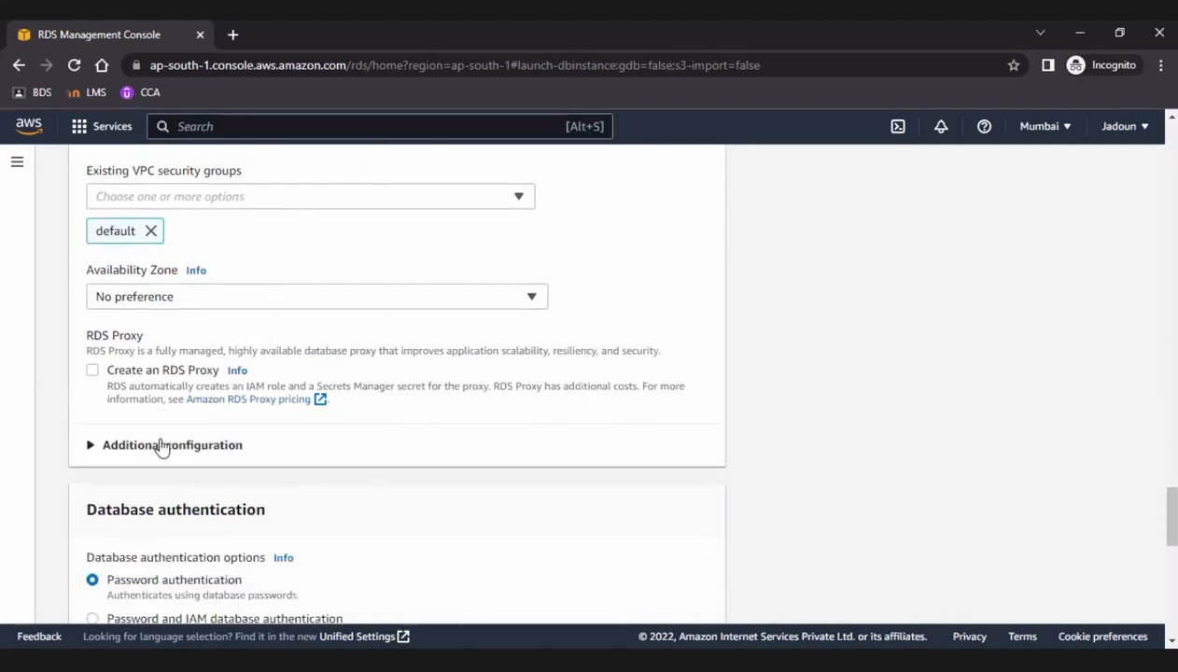
Expand the additional connectivity configuration and examine the database port.
click(161, 446)
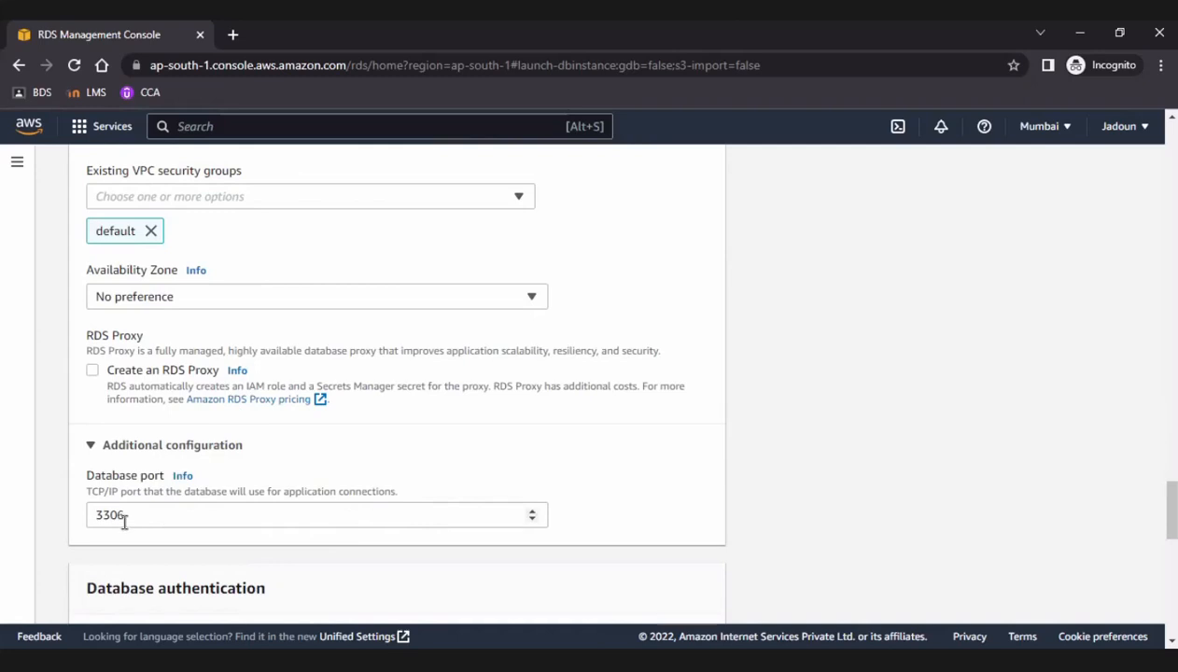
drag(129, 518, 86, 520)
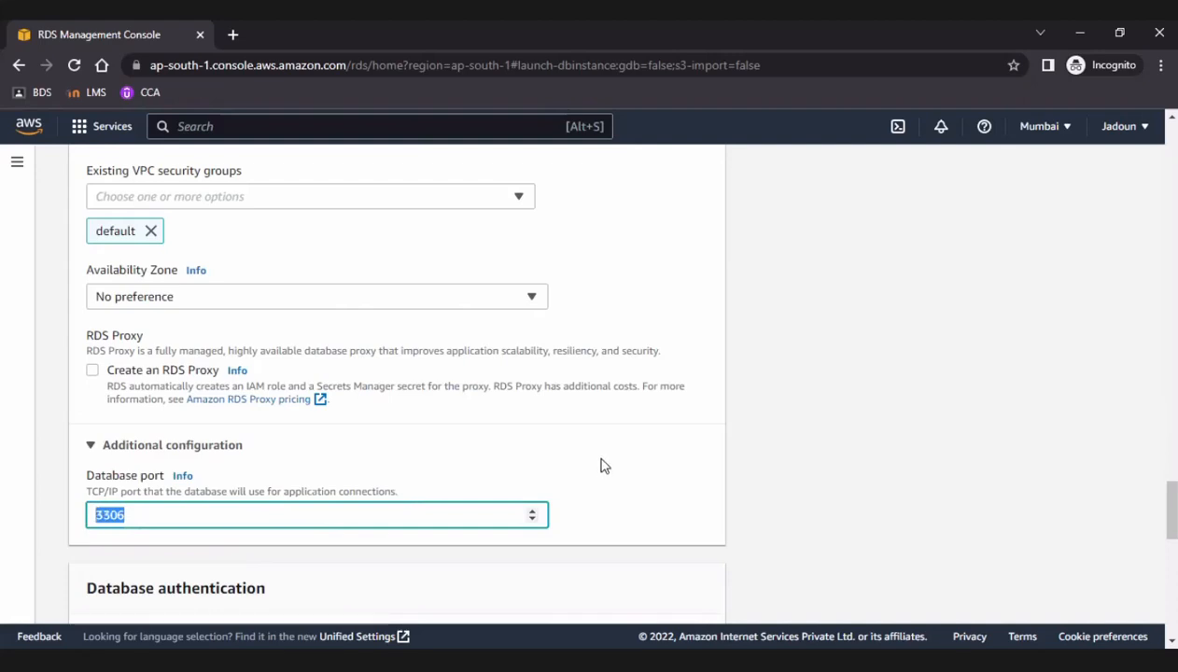
scroll(601, 465, down, 1)
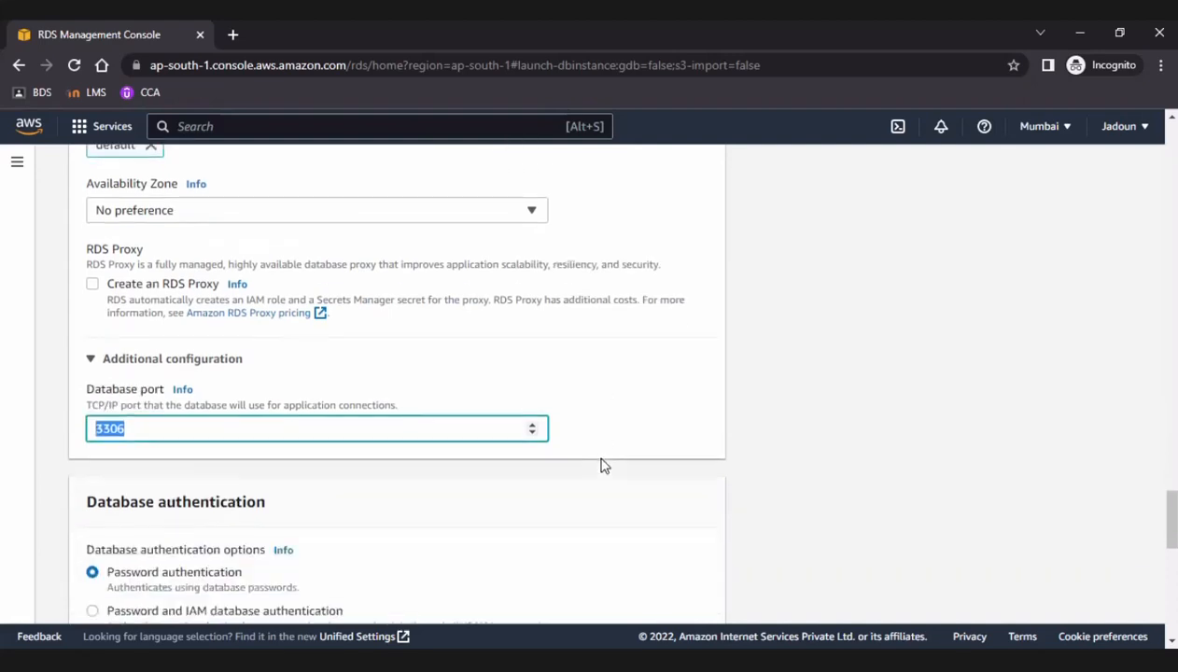
Open the authentication help, try the IAM and Kerberos options, cancel the directory selection and return to Password authentication.
scroll(603, 465, down, 2)
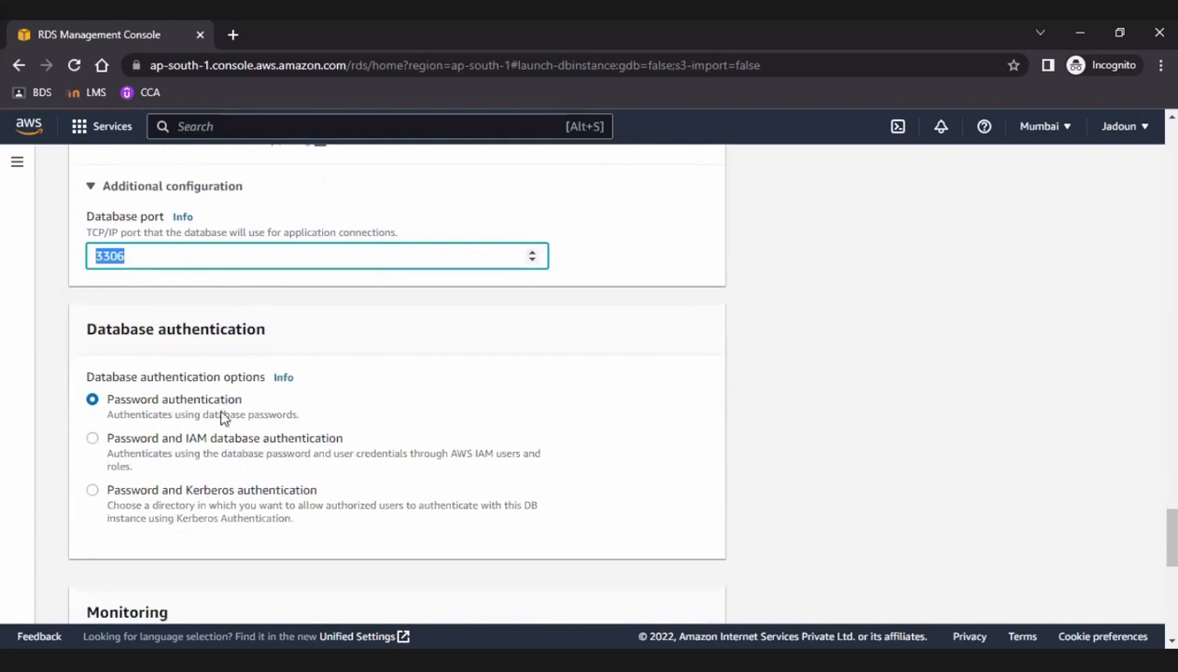
click(283, 379)
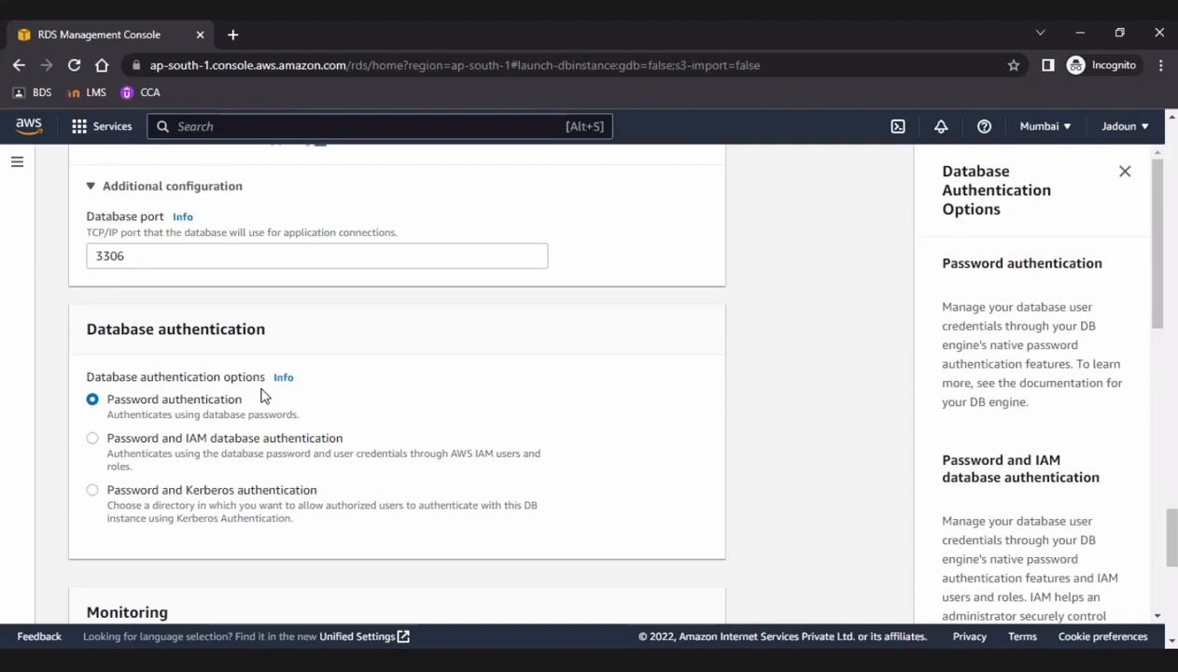
click(93, 439)
click(92, 491)
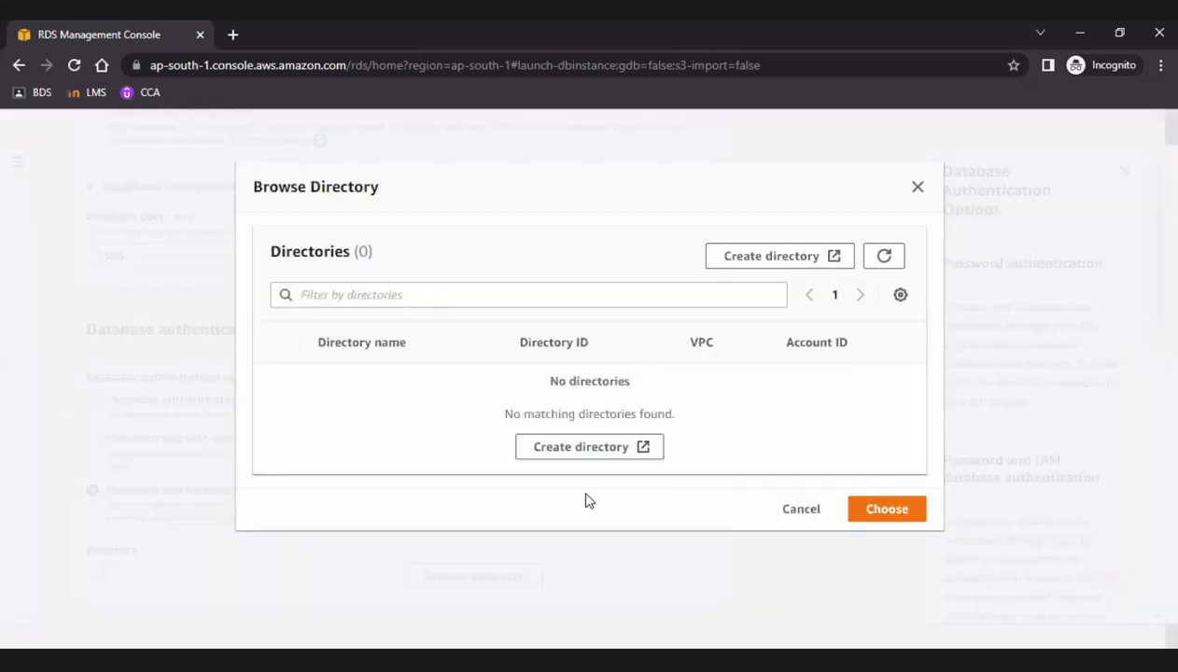
click(780, 511)
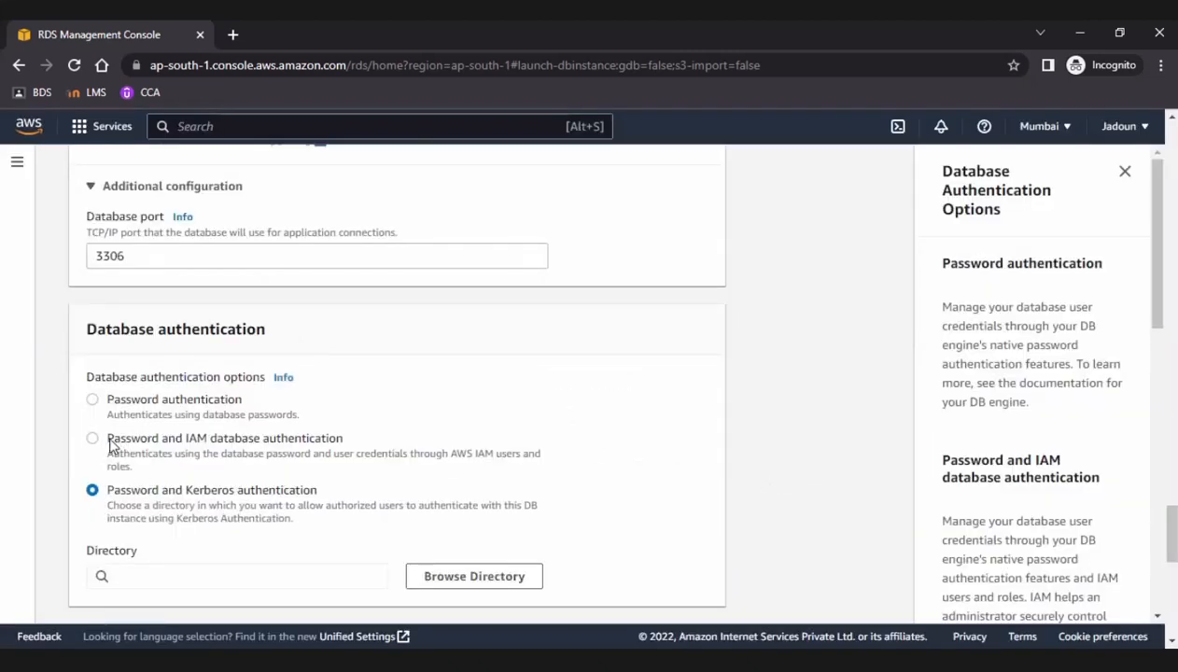
drag(108, 442, 341, 439)
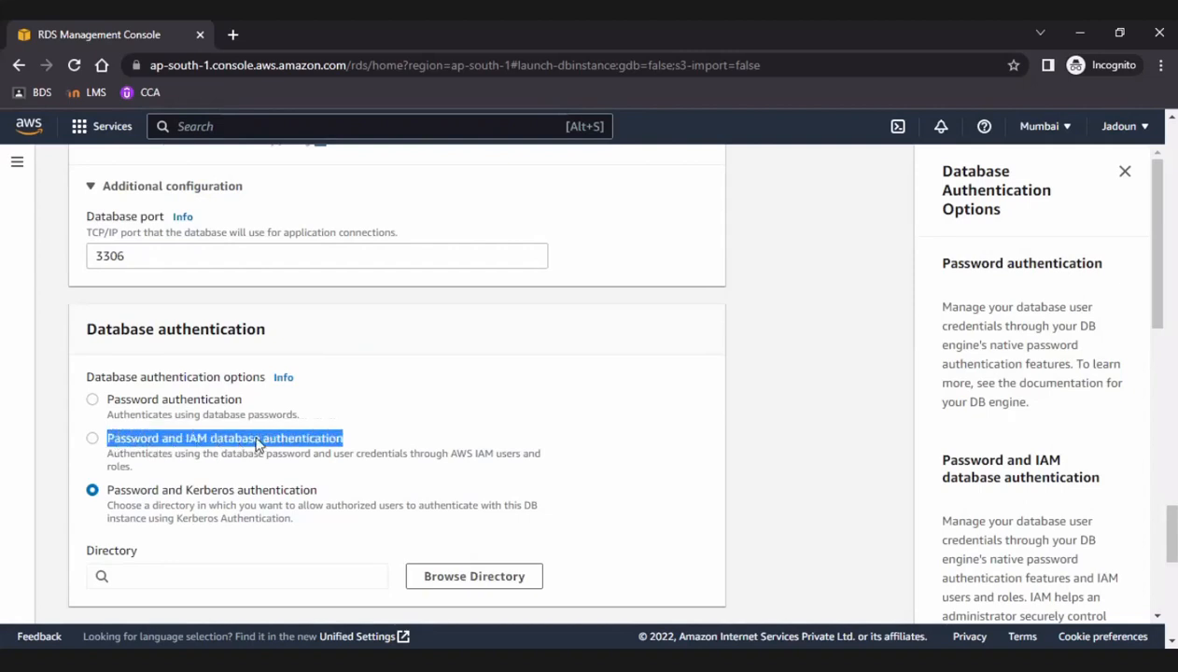
click(516, 372)
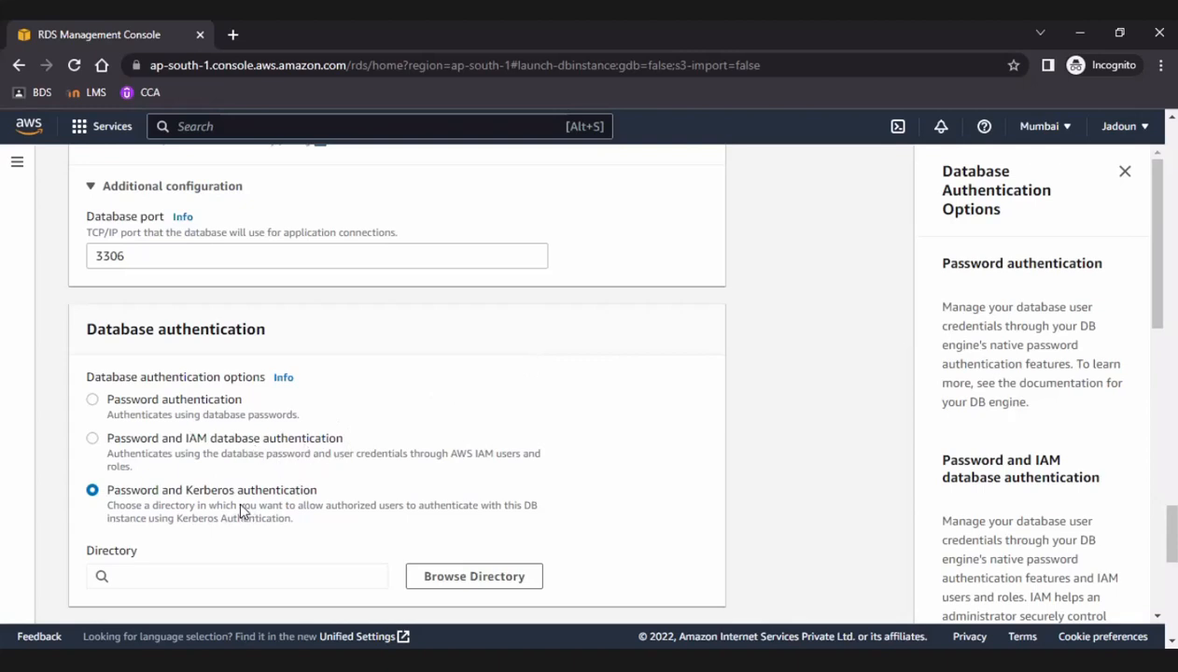
click(93, 400)
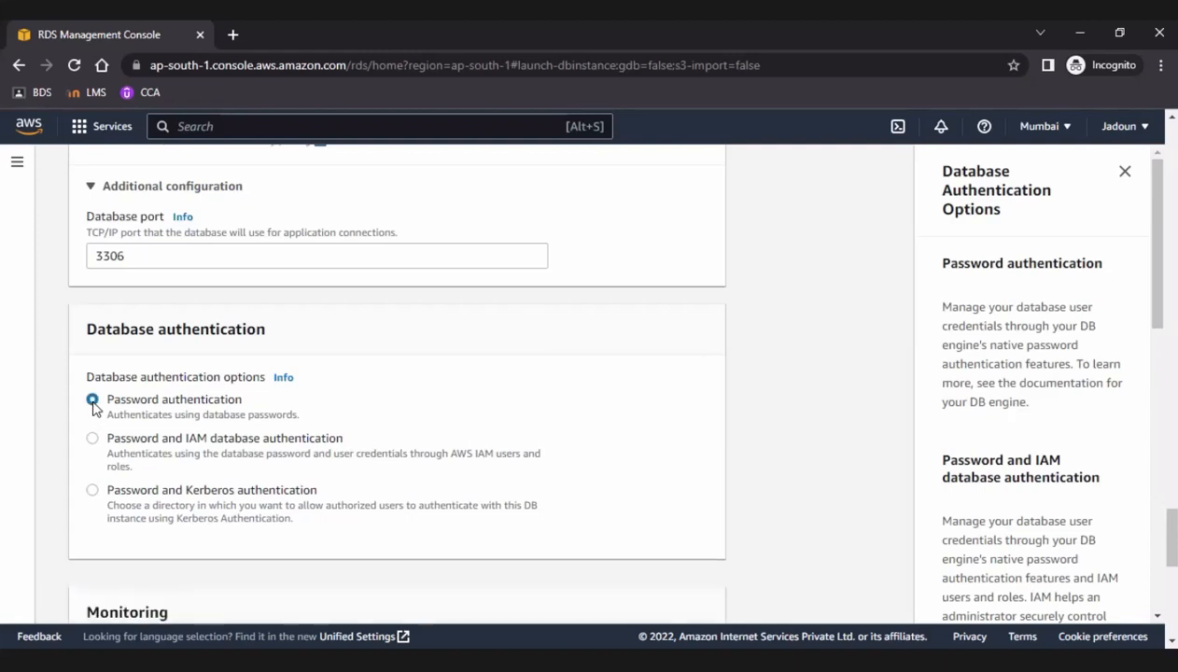
Enable Enhanced monitoring for the database and review the available granularity intervals.
scroll(381, 459, down, 2)
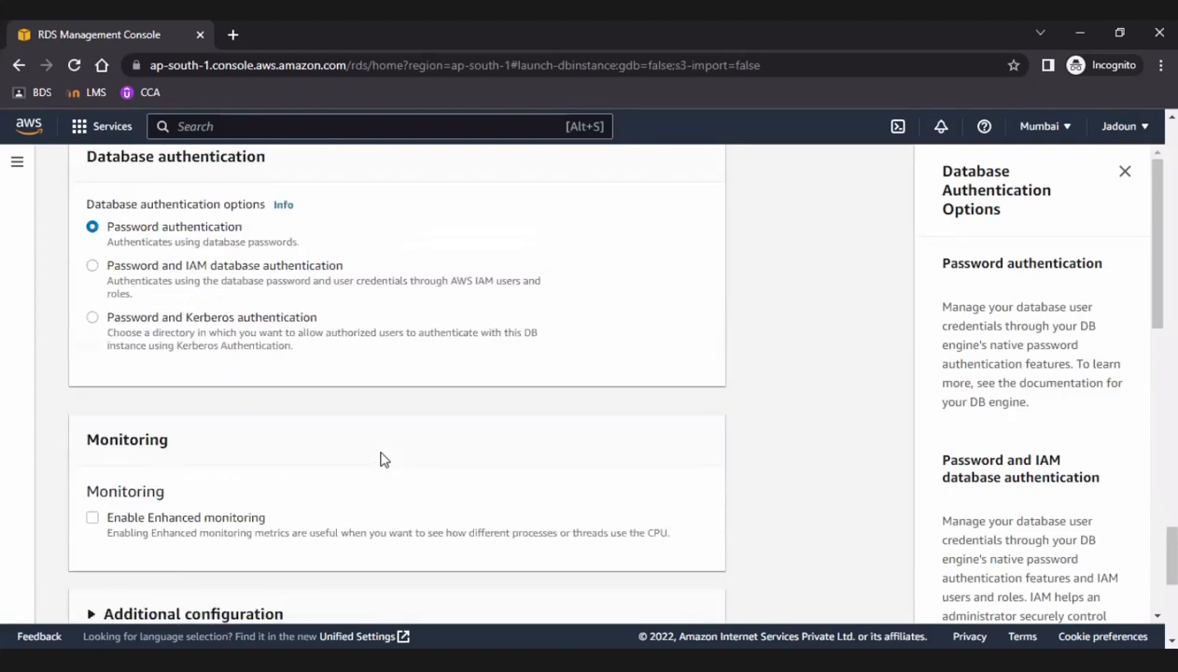
scroll(234, 432, down, 1)
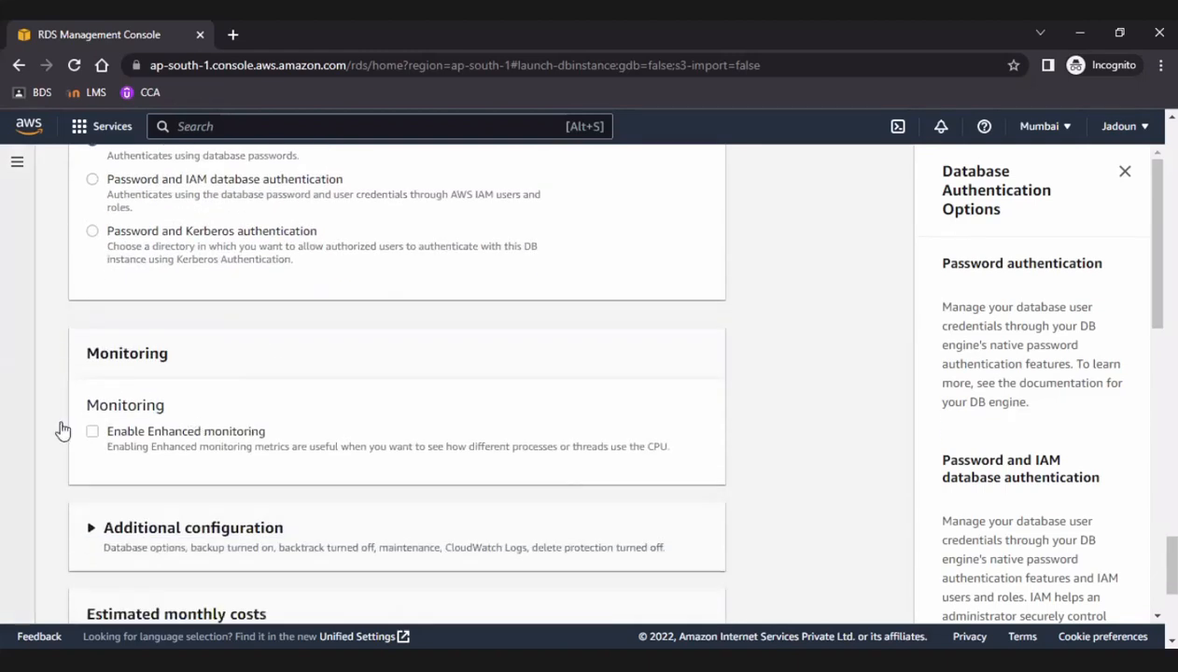
click(92, 432)
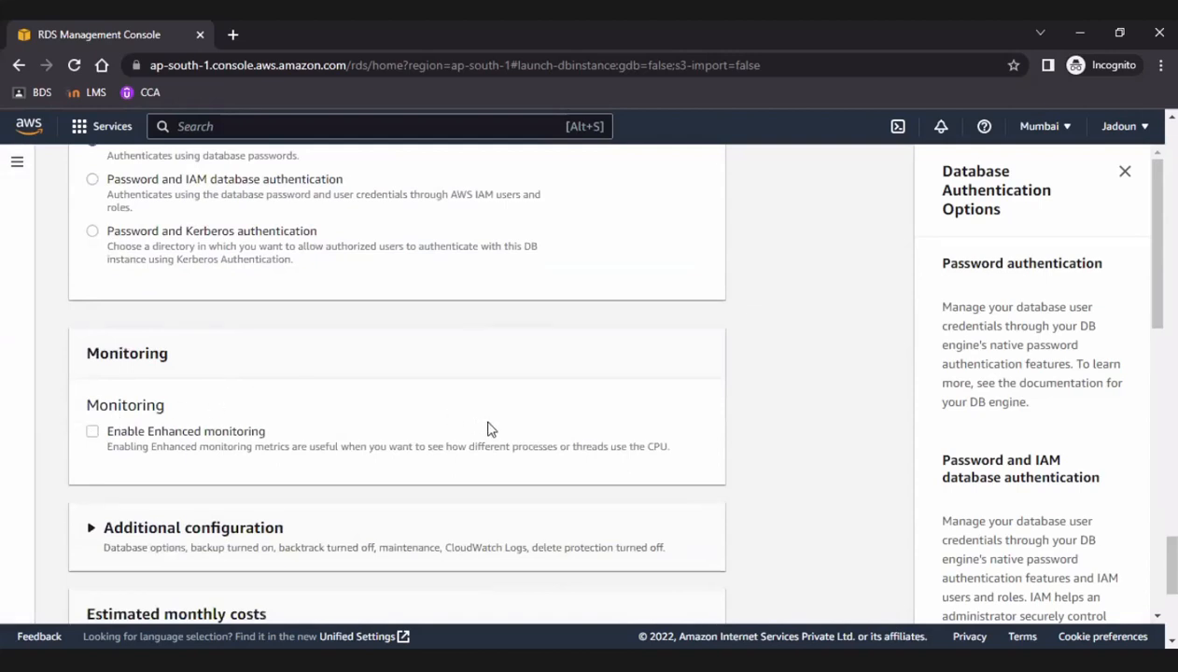
scroll(497, 409, down, 2)
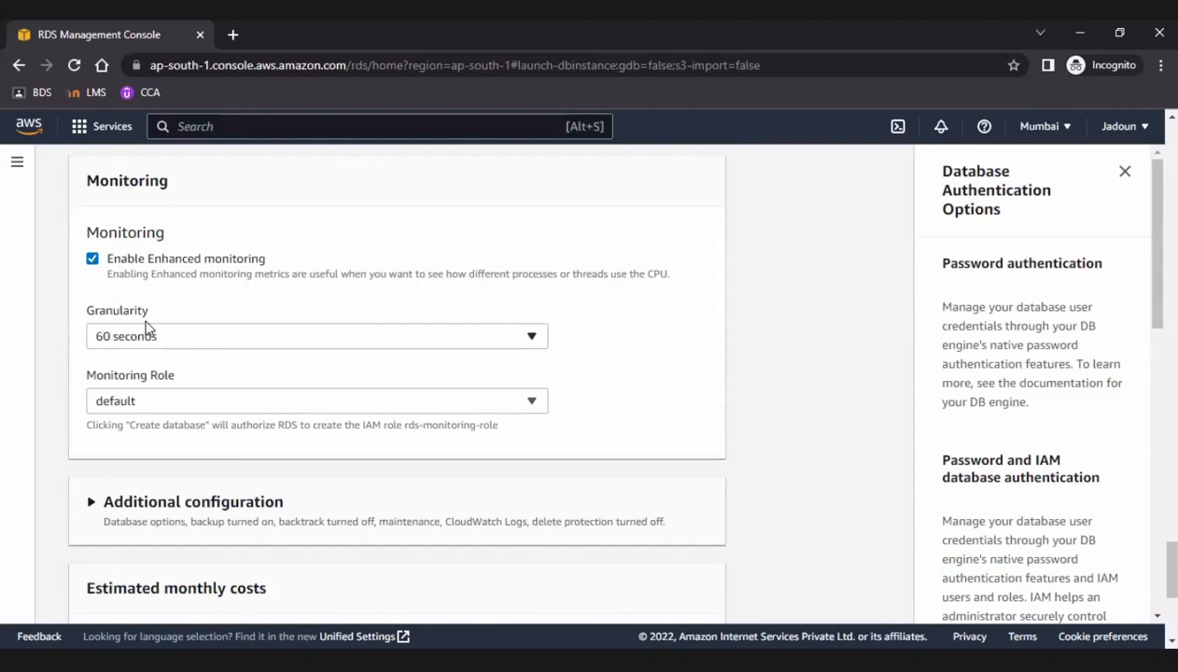
click(506, 344)
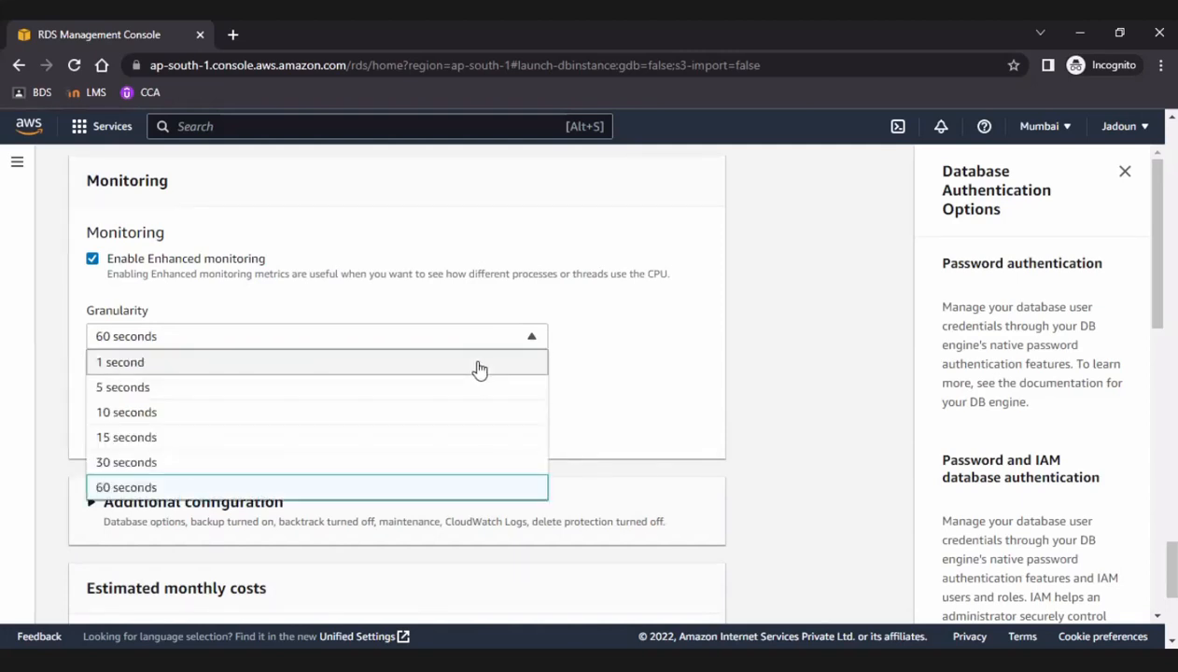
click(695, 349)
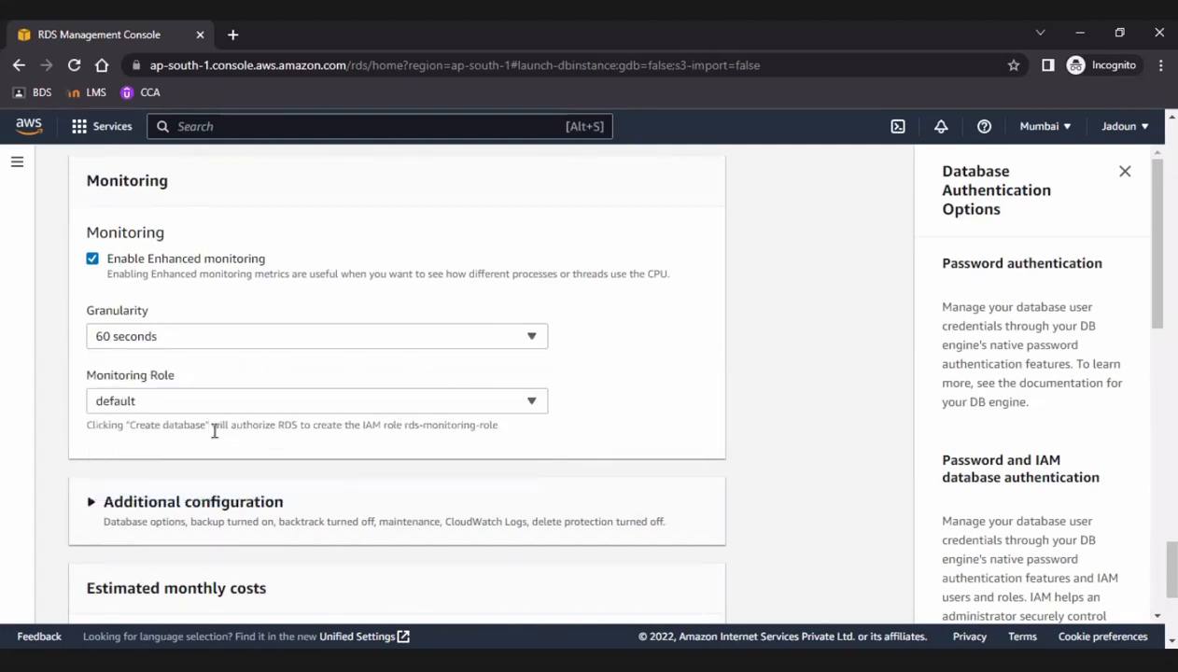
Expand the additional configuration and review the database options, automated backup settings and available backup retention periods.
scroll(198, 345, down, 2)
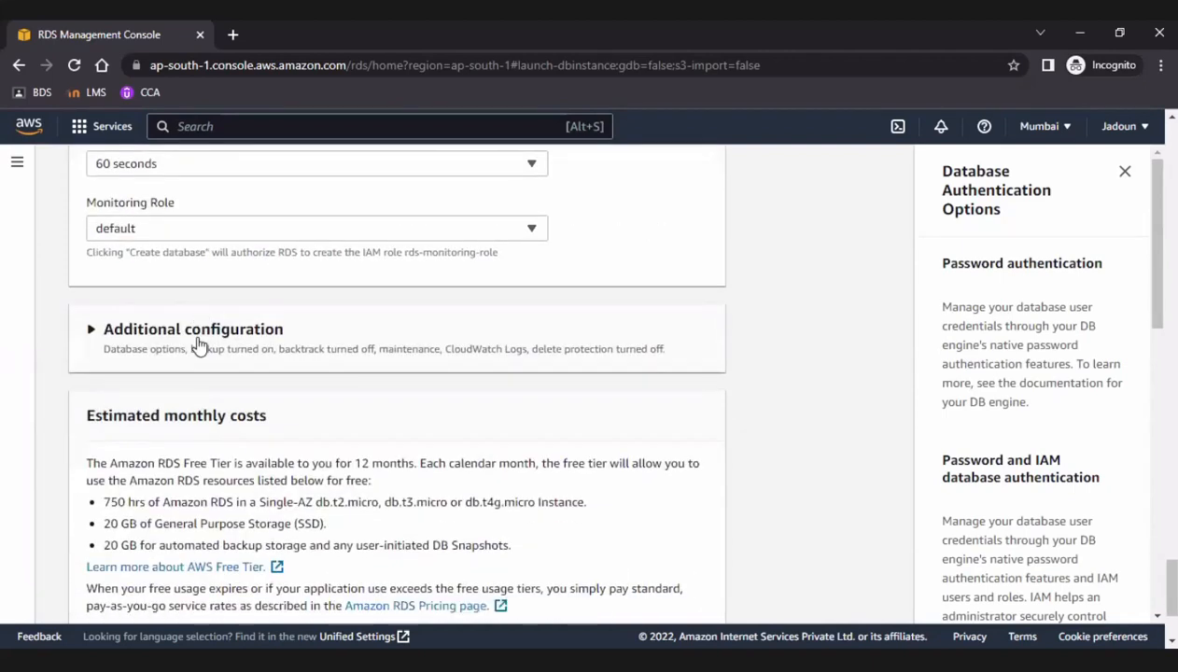
click(198, 345)
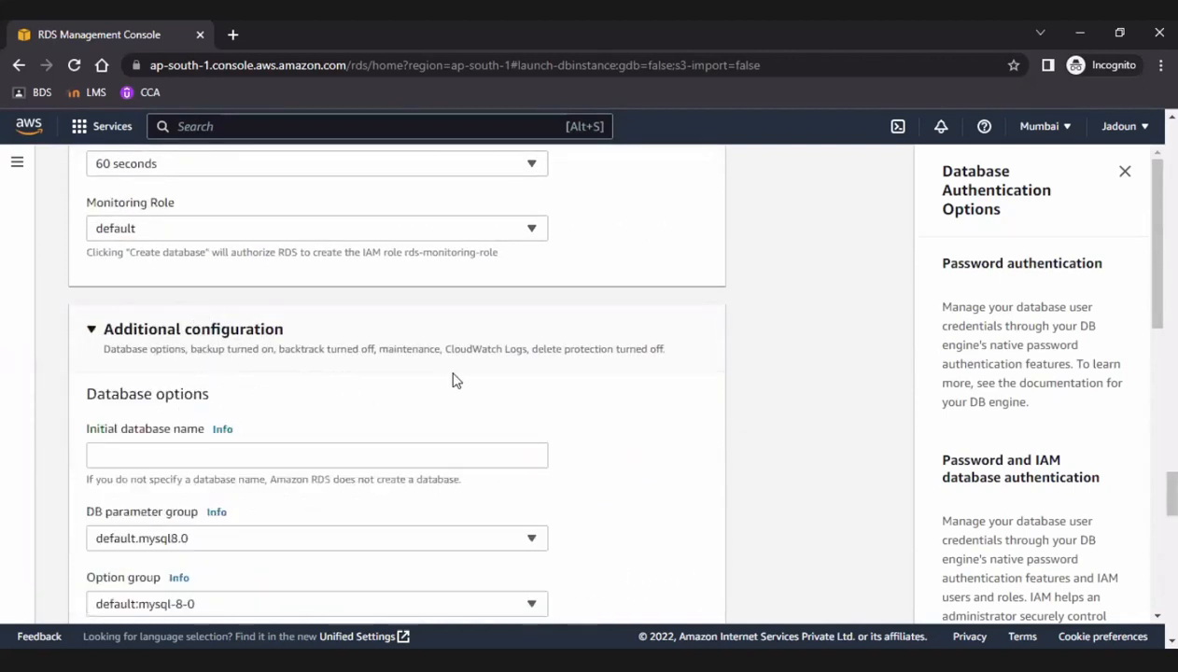
scroll(453, 381, down, 5)
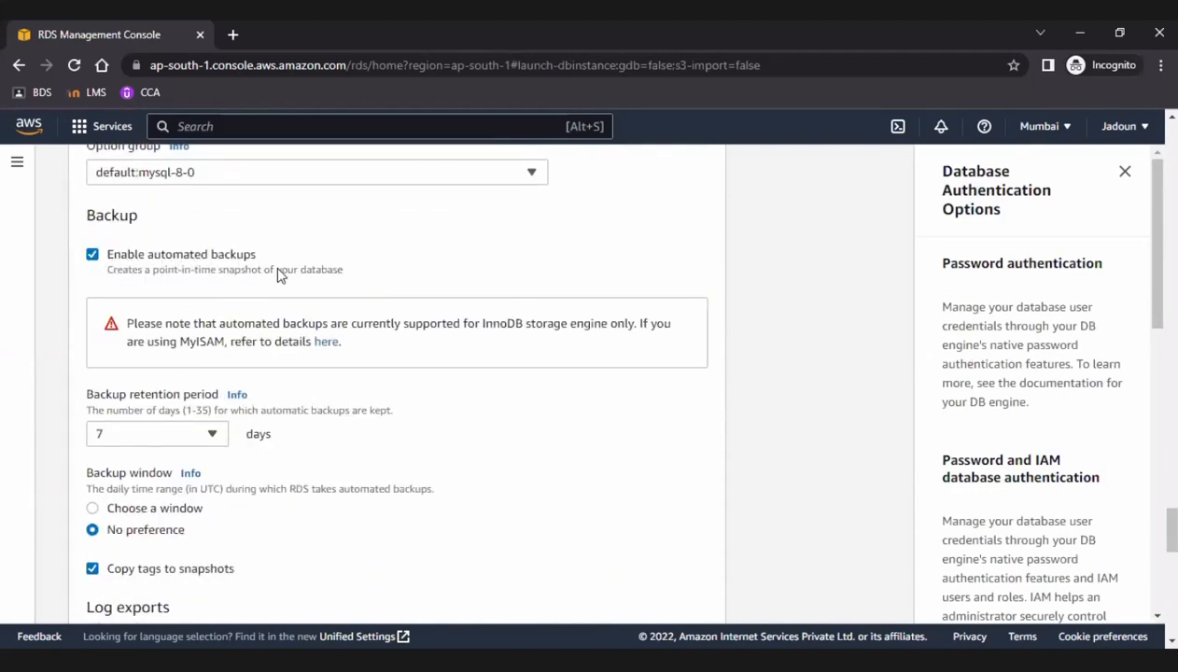
scroll(213, 285, down, 1)
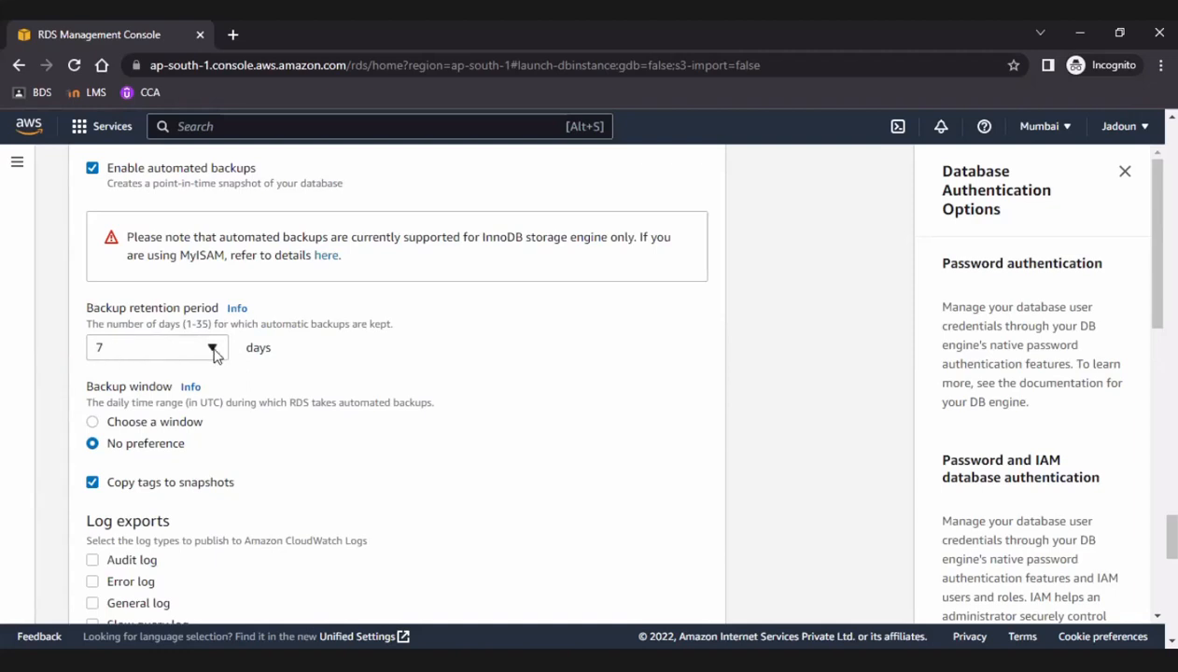
click(212, 347)
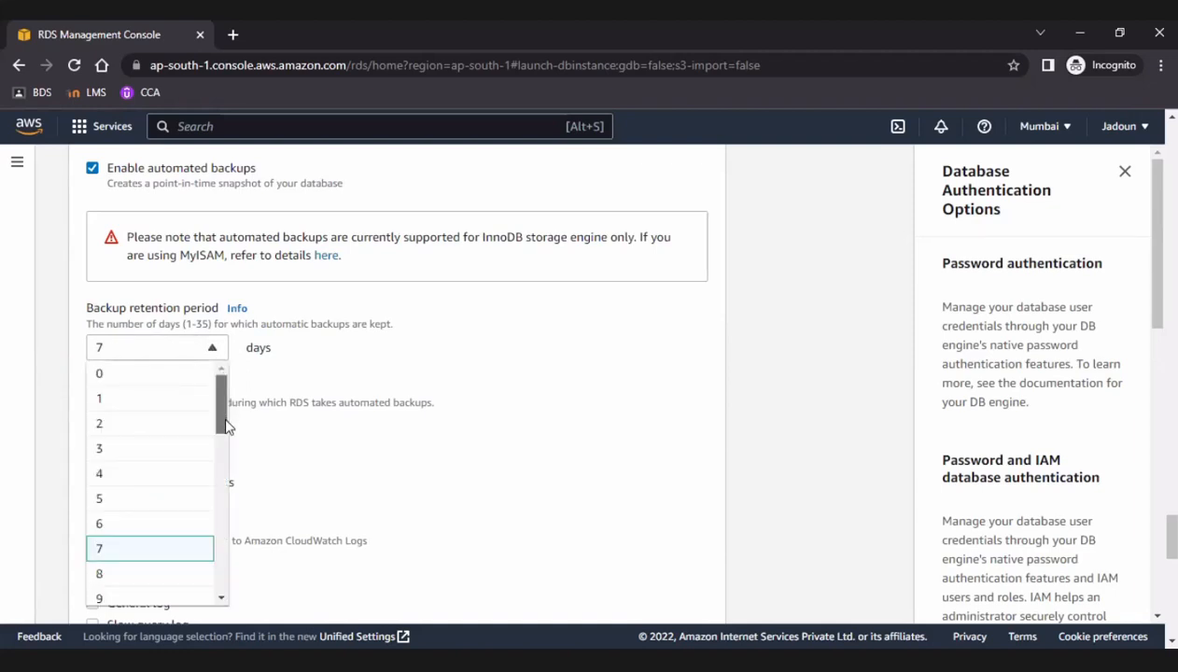
scroll(150, 578, down, 7)
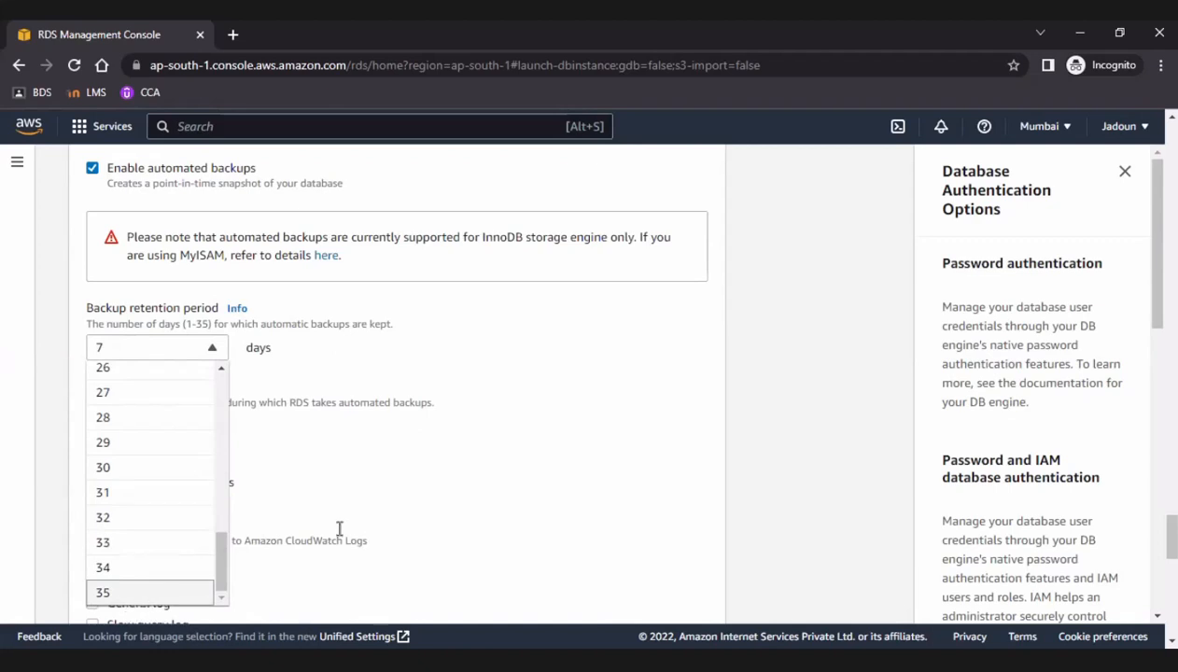
scroll(523, 420, down, 2)
click(340, 260)
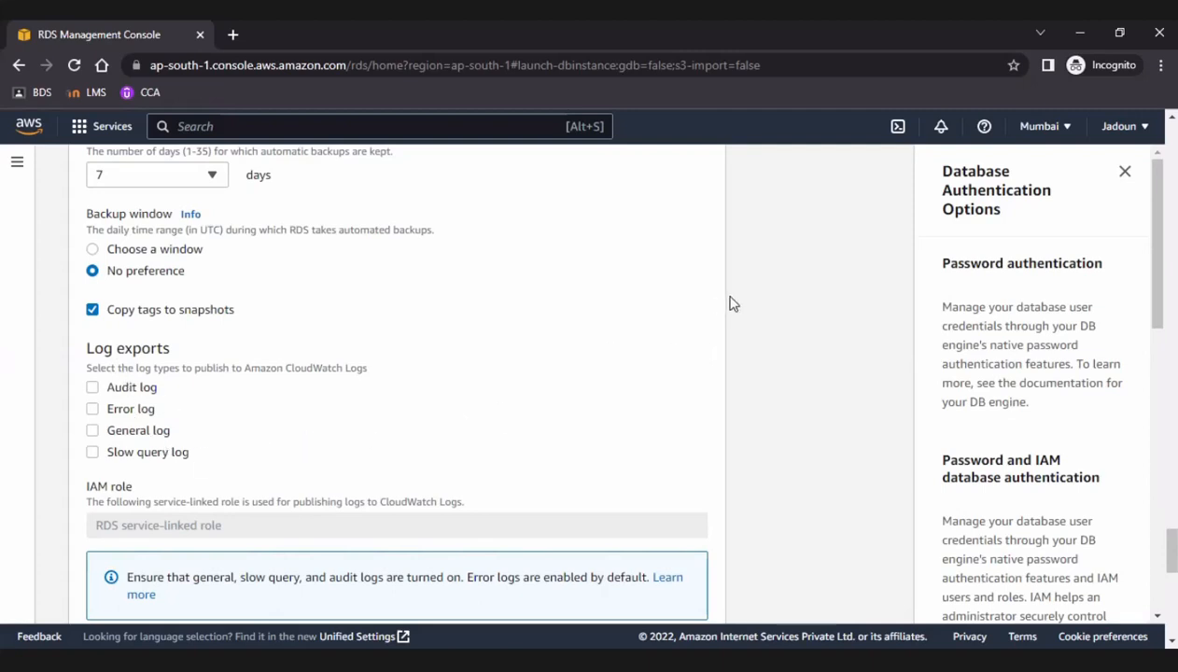
Enable deletion protection below the log export and maintenance settings, and try to create the database.
scroll(733, 303, down, 3)
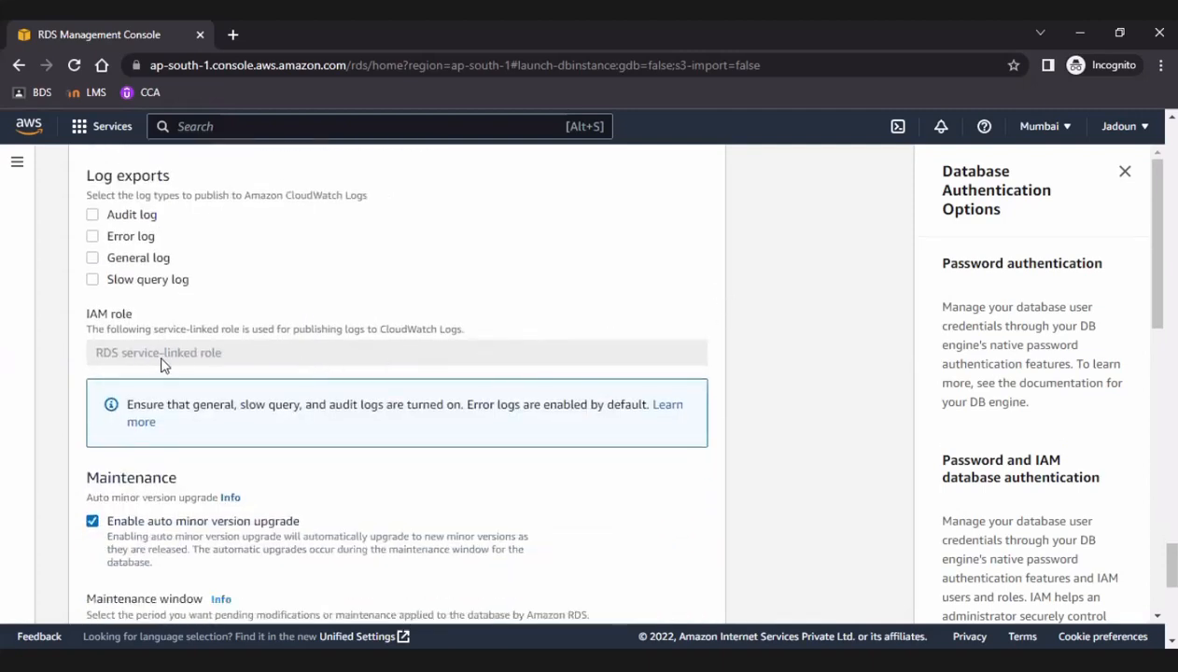
scroll(172, 359, down, 1)
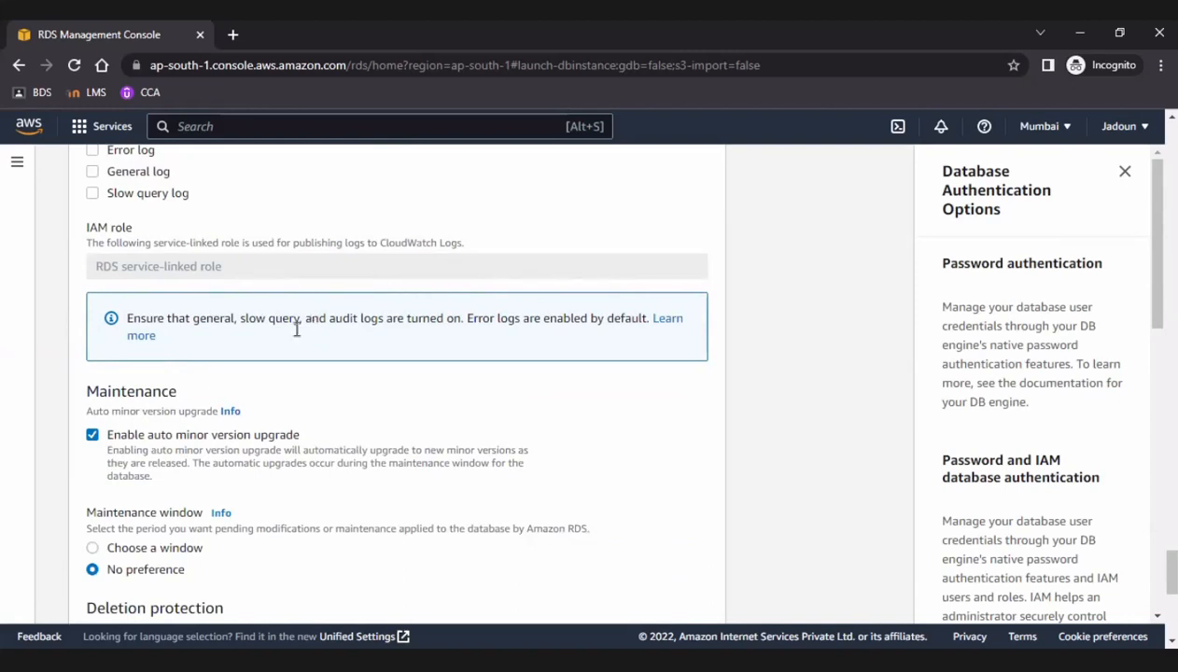
scroll(288, 343, down, 1)
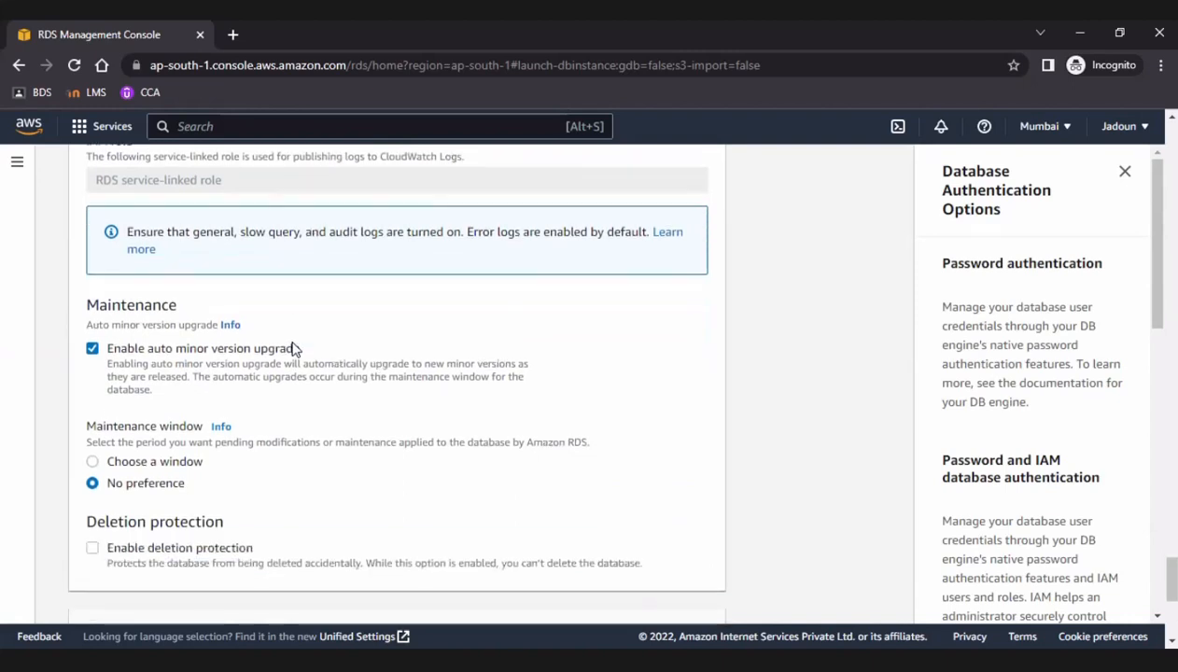
scroll(293, 348, down, 1)
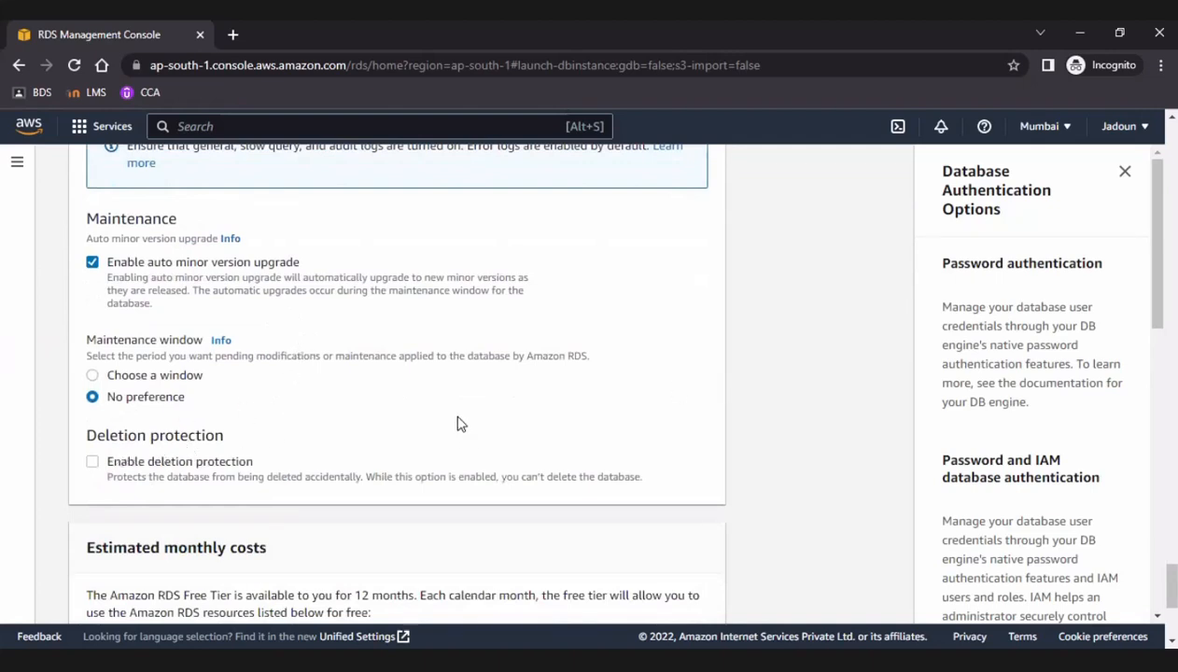
scroll(441, 386, down, 2)
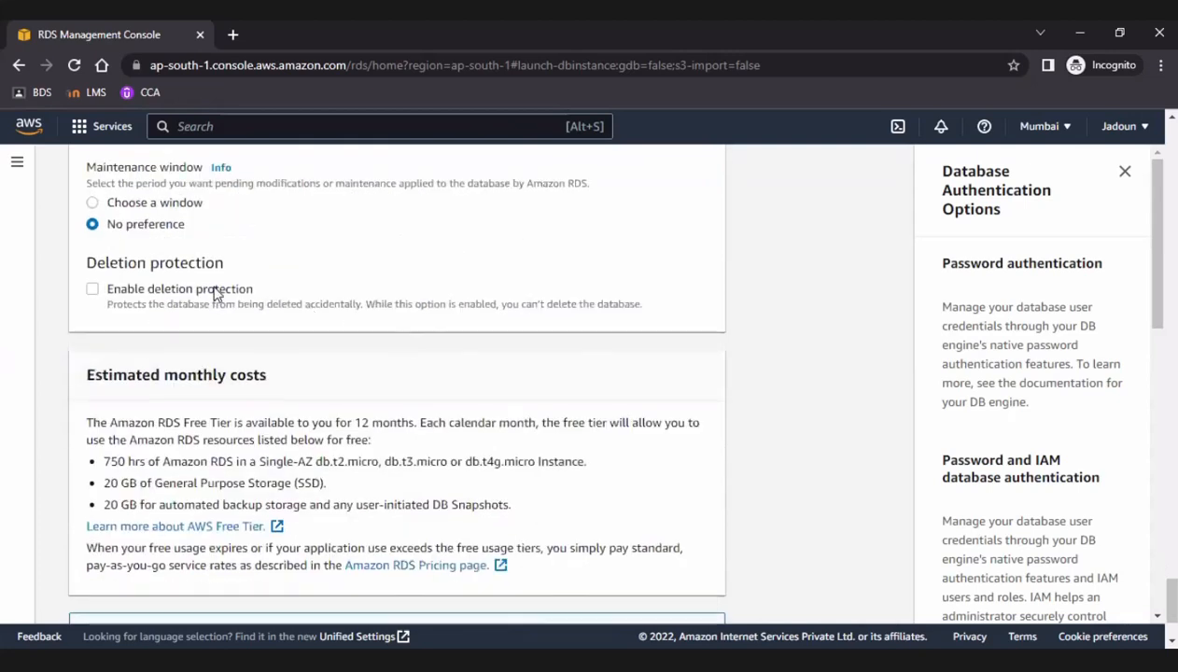
drag(138, 304, 97, 308)
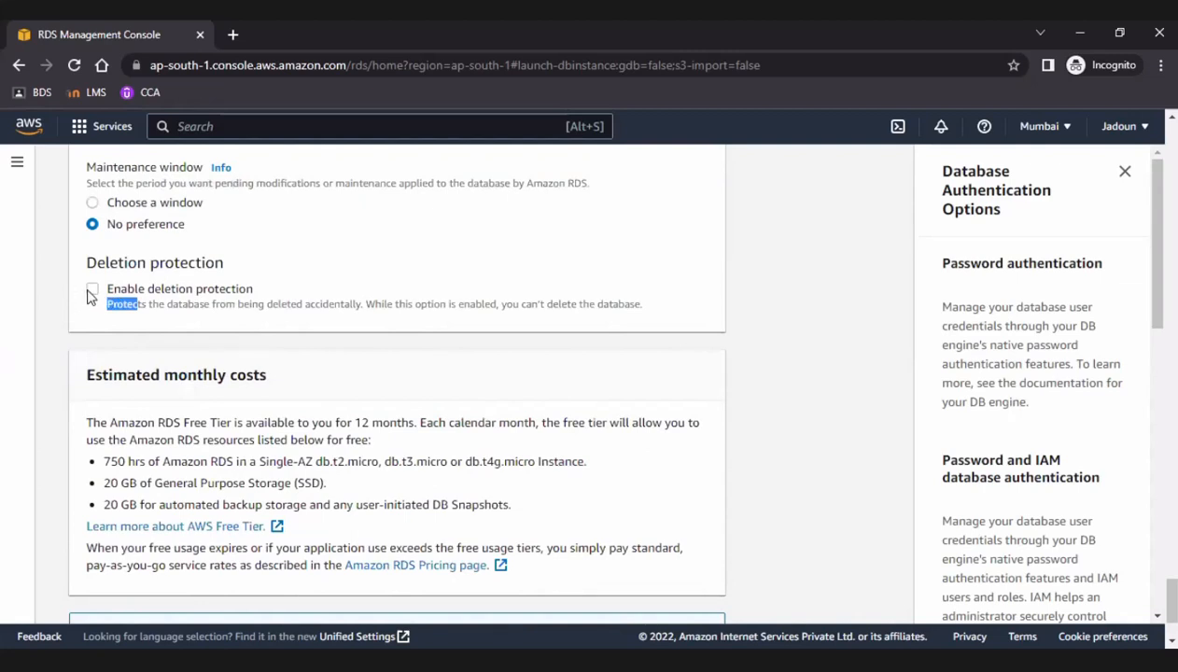
scroll(586, 459, down, 2)
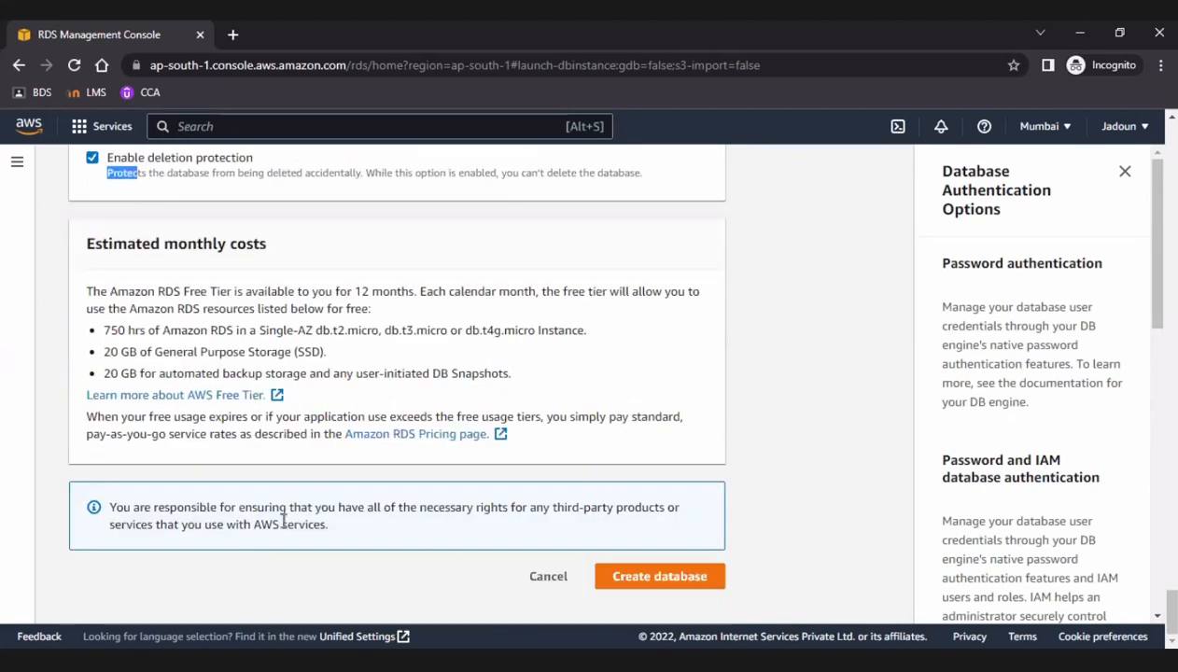
click(630, 585)
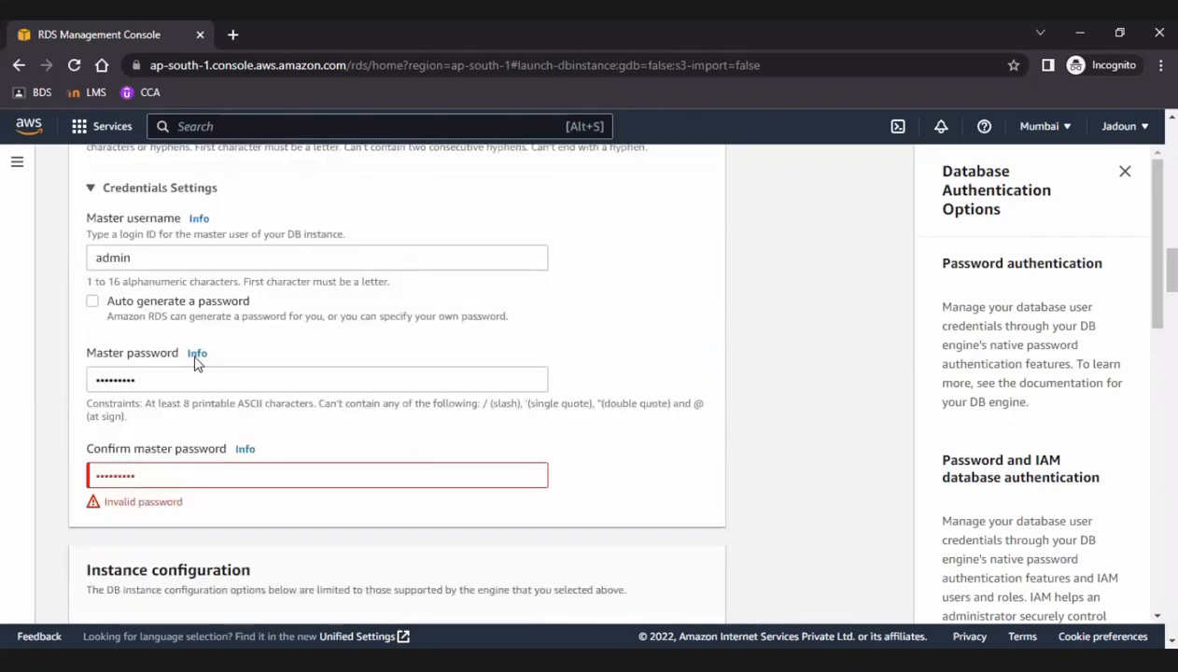
Replace the master password in the credentials settings and enter the same new password in the confirmation field.
drag(142, 379, 53, 383)
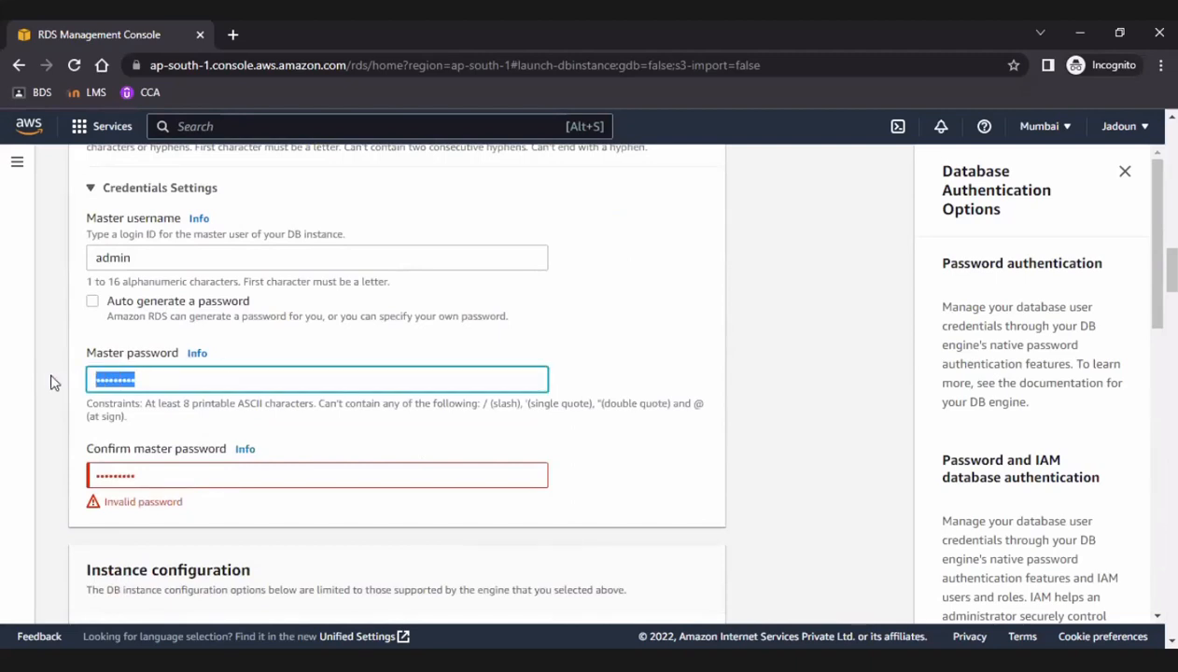
key(BackSpace)
text(••••••)
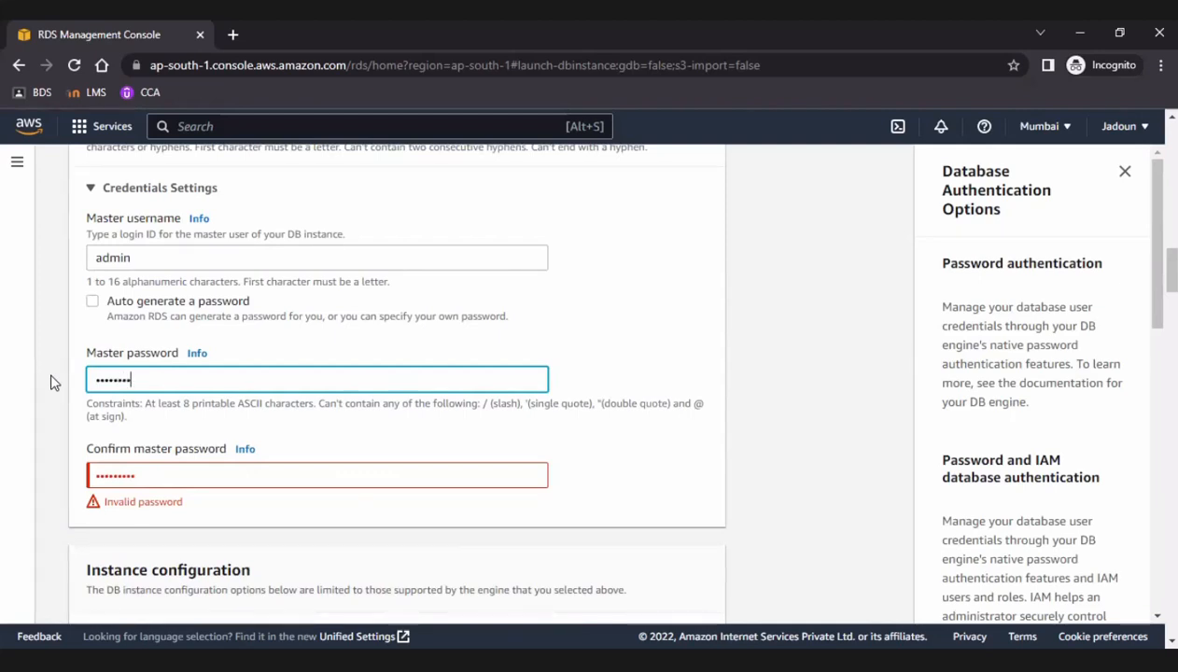
text(••)
click(150, 478)
drag(145, 475, 82, 477)
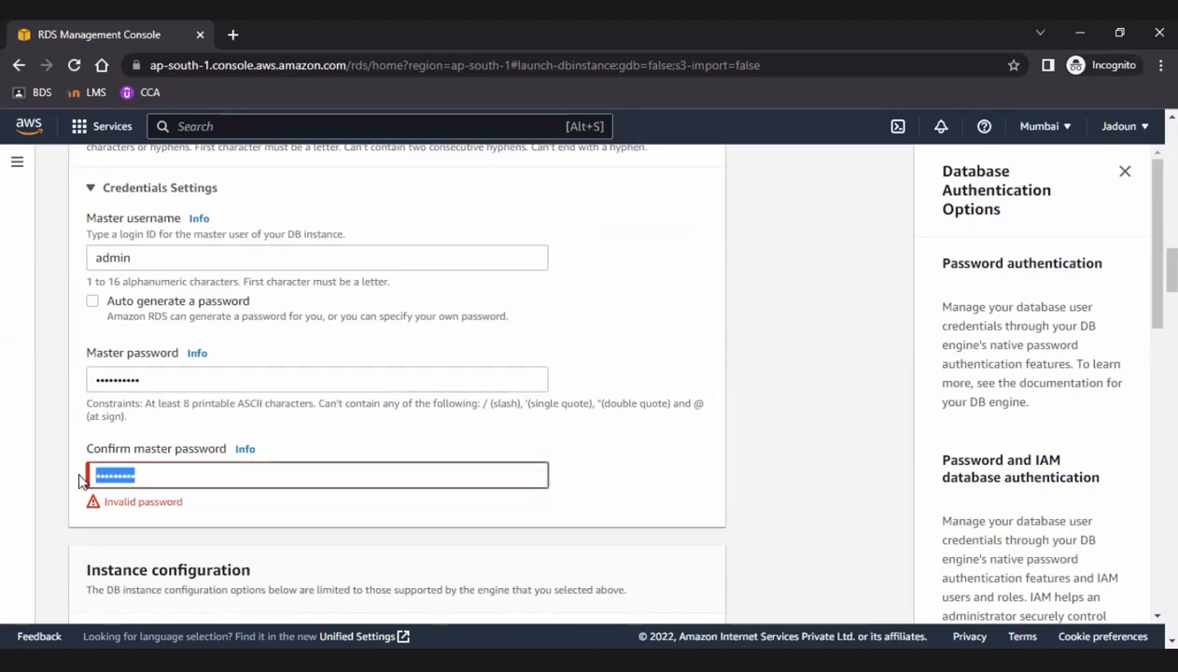
key(BackSpace)
text(•)
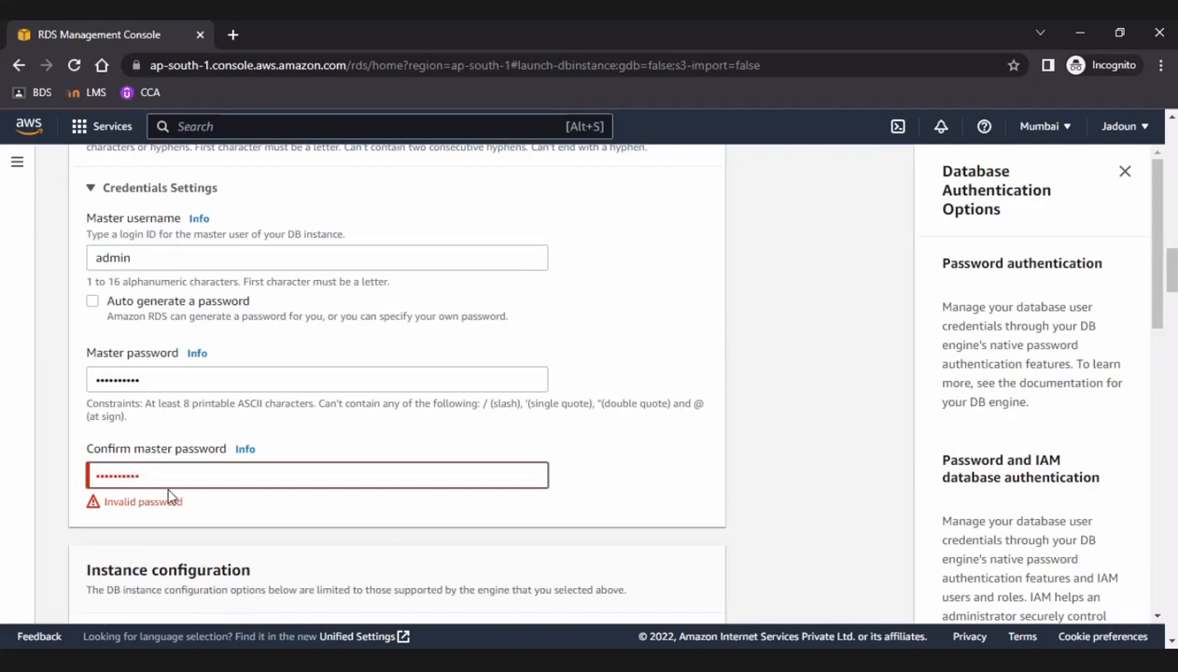
Submit the completed form to create the MySQL database.
scroll(360, 519, down, 5)
scroll(360, 519, down, 20)
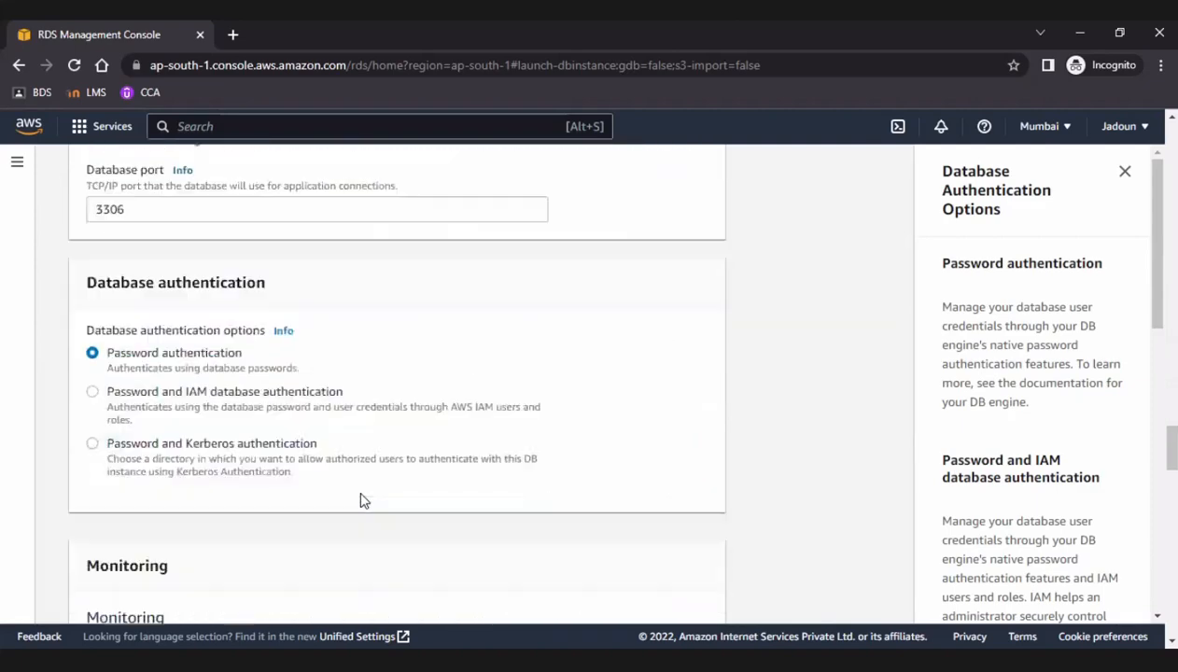
scroll(368, 494, down, 3)
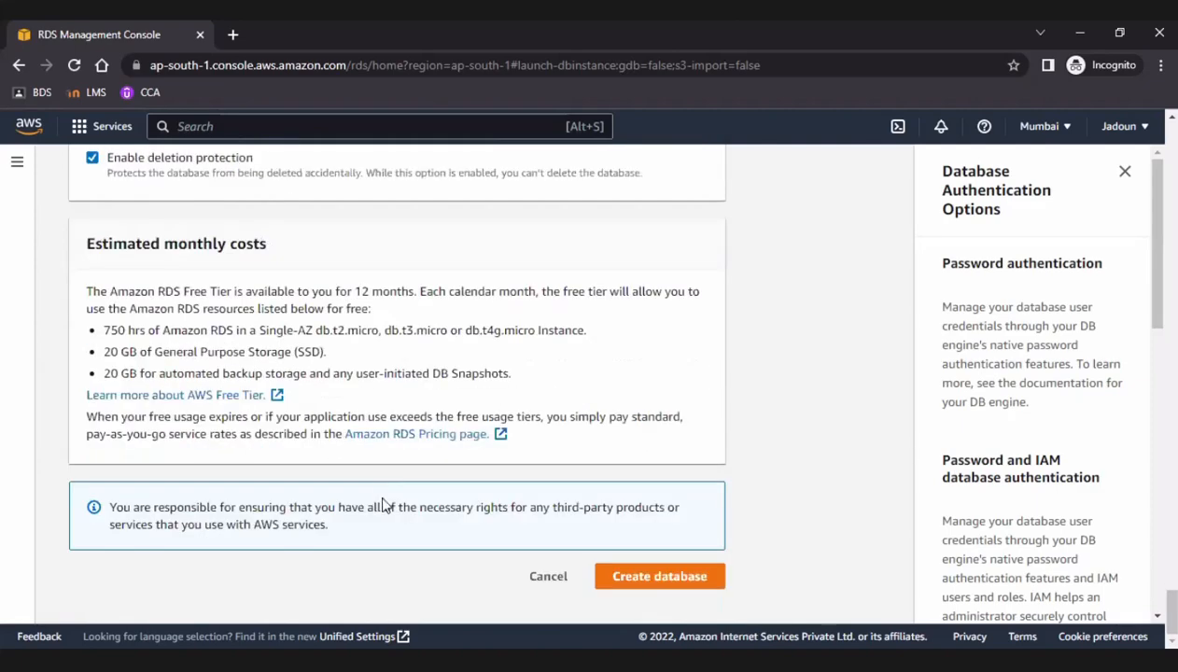
click(670, 586)
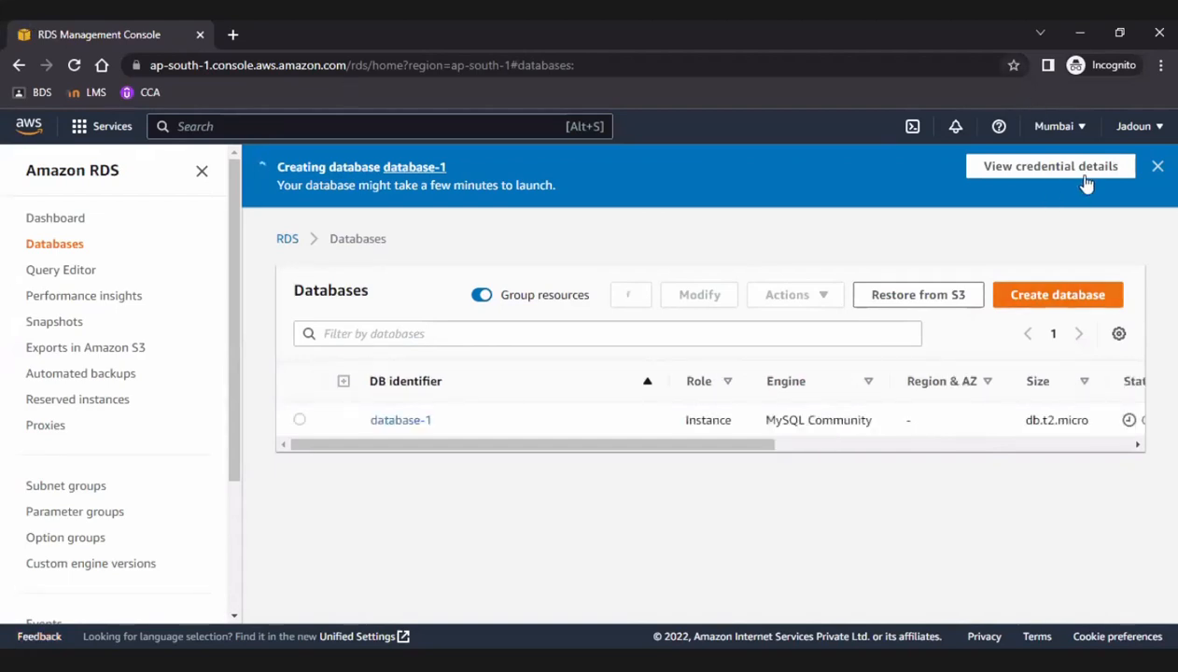
View the new database's credential details, copy the master password and close the dialog.
click(1006, 173)
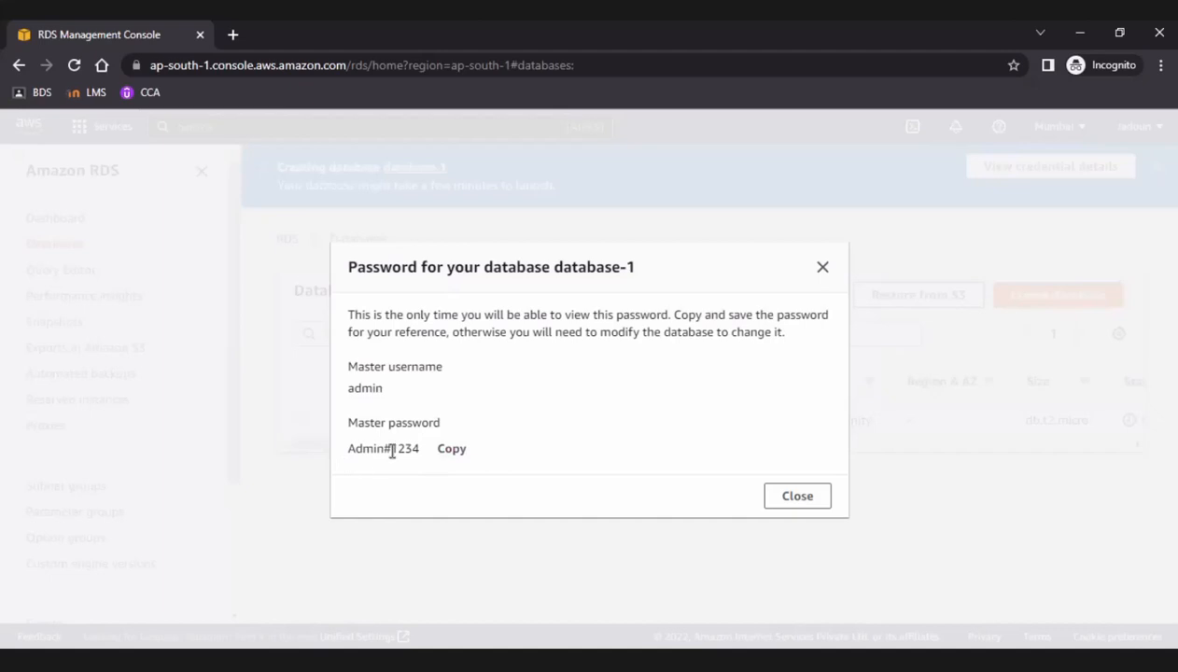
click(453, 450)
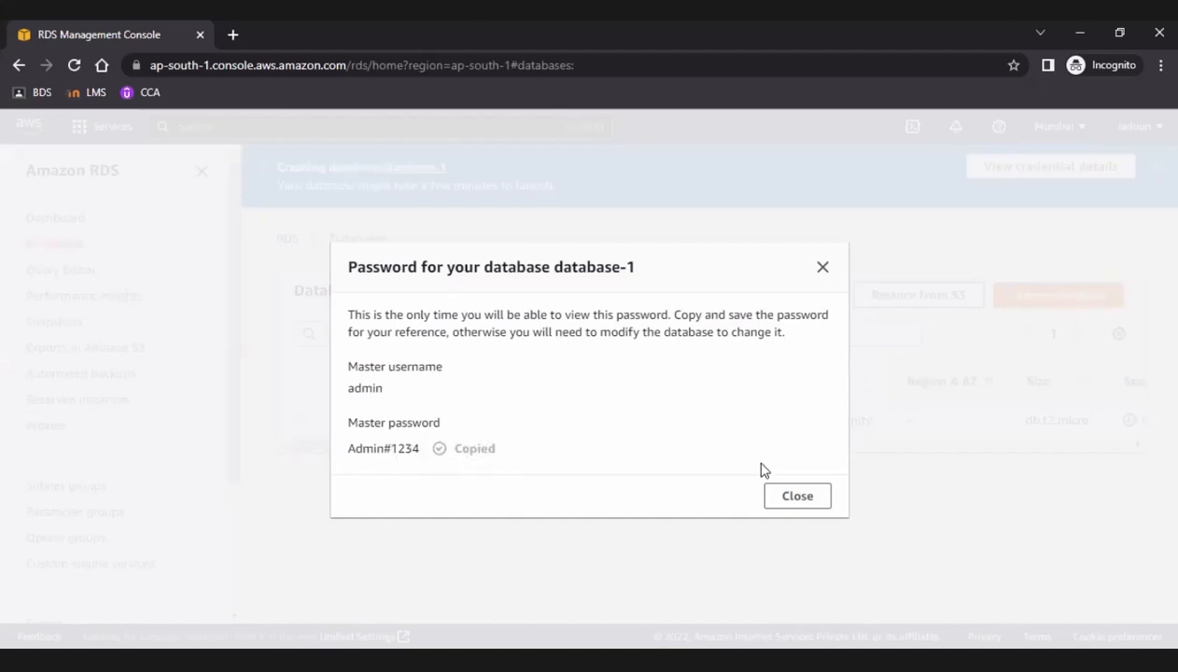
click(796, 496)
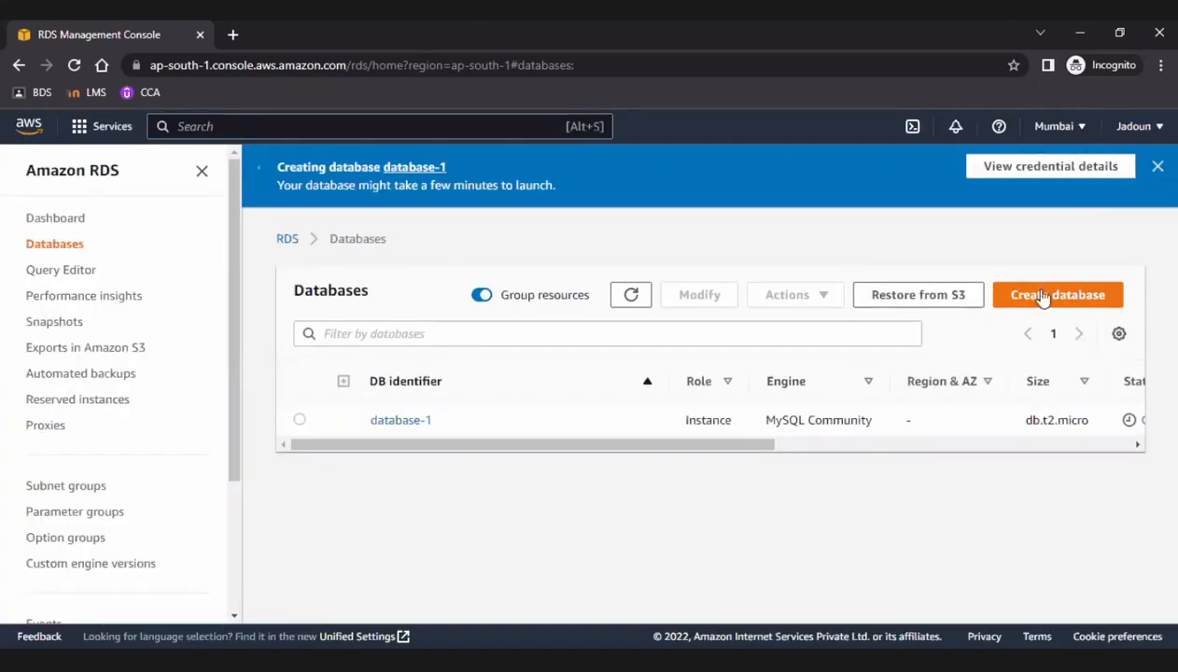
Check the status of database-1 in the databases list and dismiss the creation notification.
drag(728, 446, 821, 447)
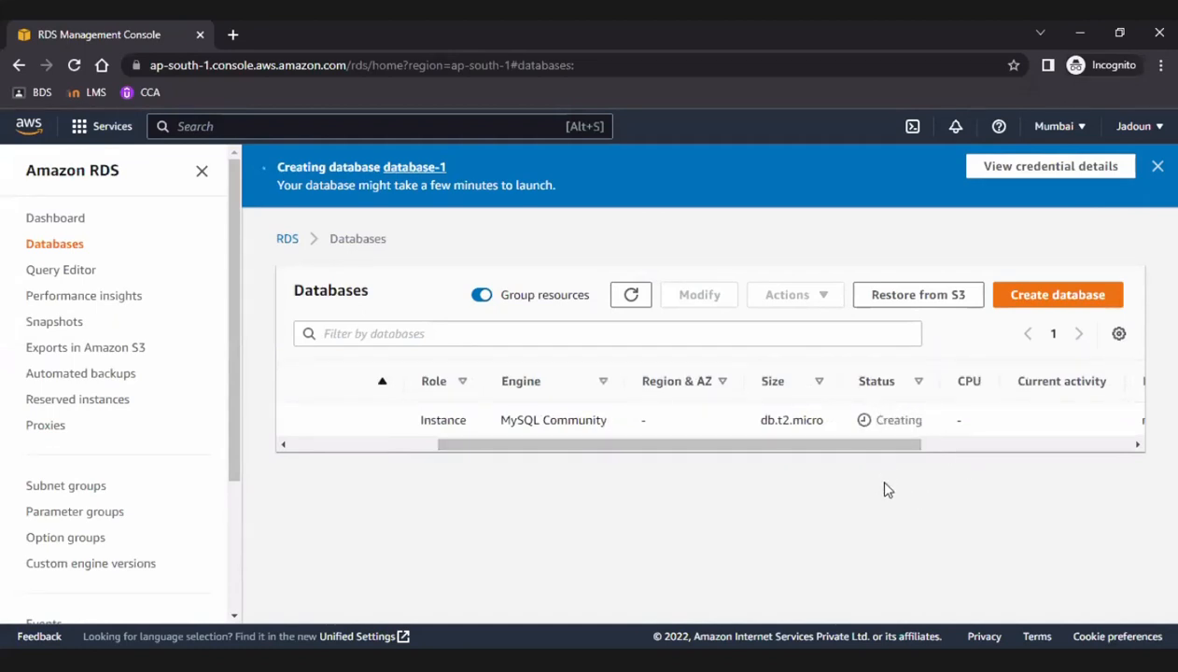
scroll(513, 412, left, 5)
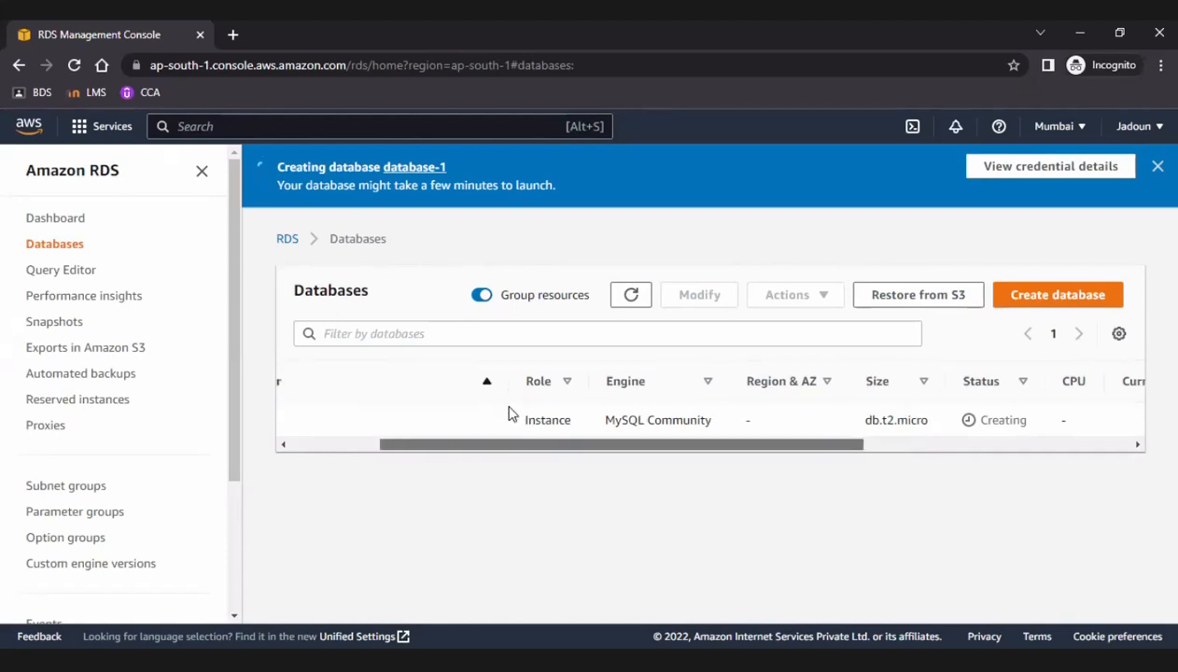
click(1158, 167)
Open the EC2 console in a new browser tab, switch to it and show the running instances.
click(82, 128)
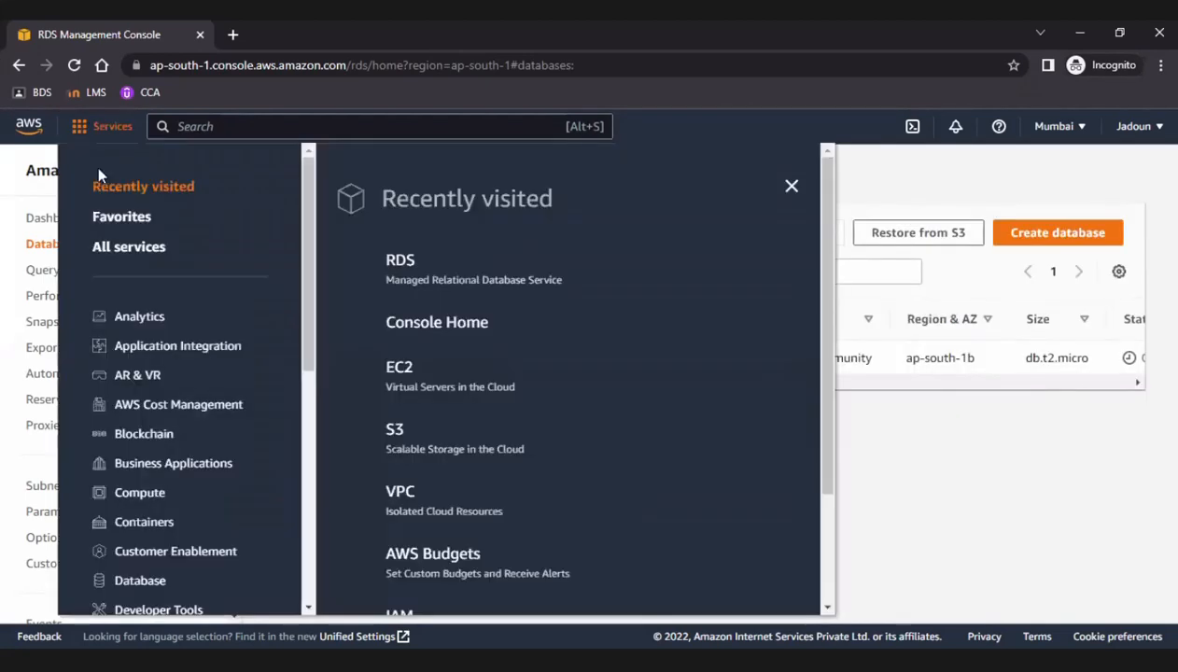
right_click(402, 366)
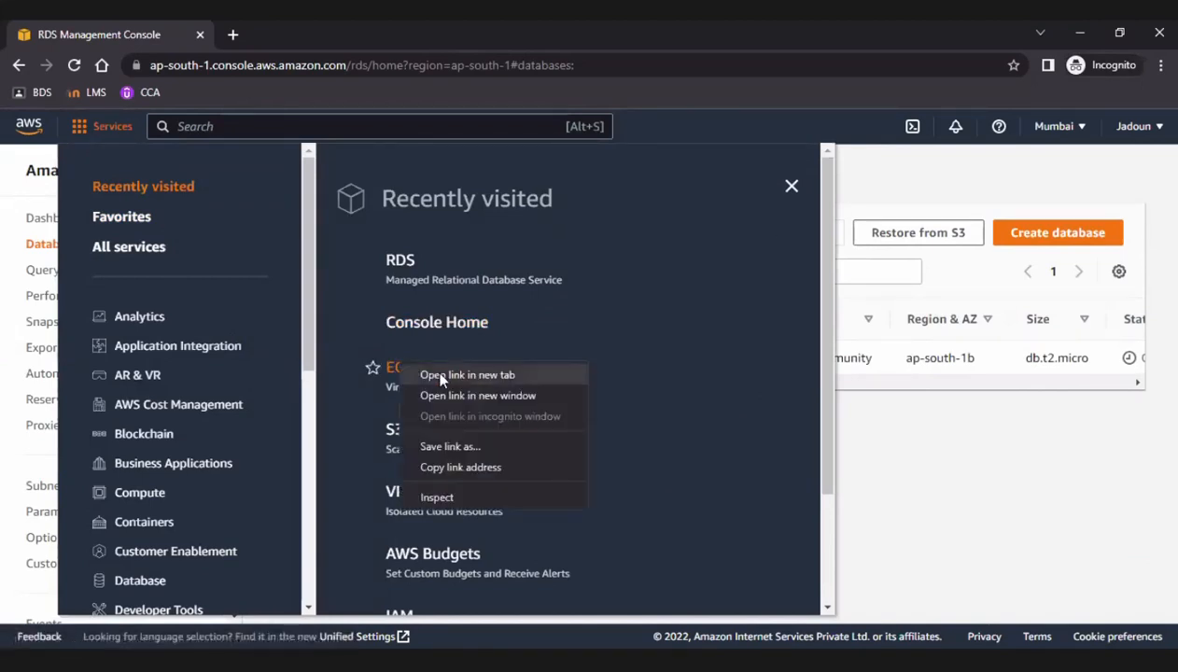
key(Return)
click(792, 186)
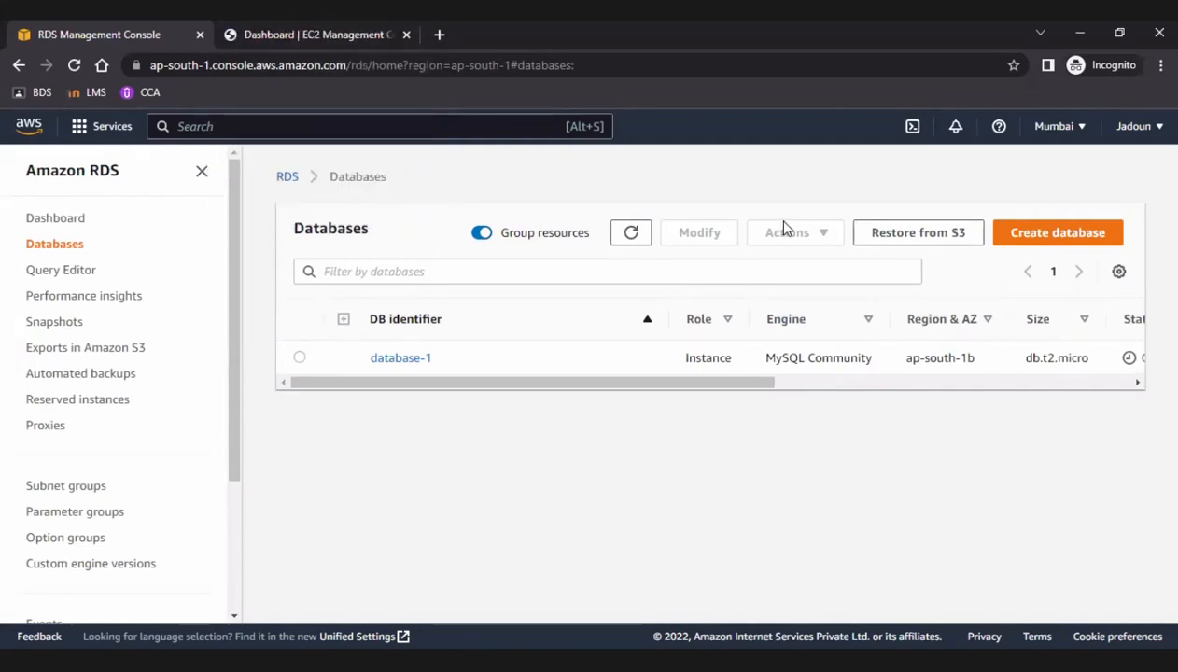
click(334, 34)
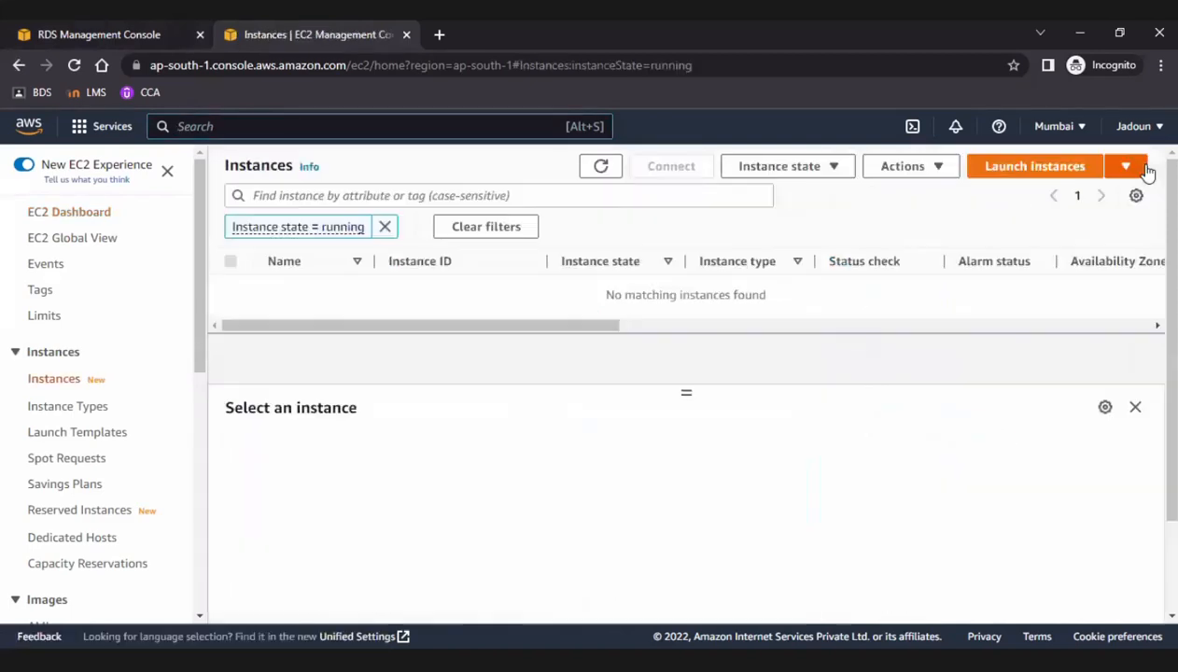
Start launching a new EC2 instance and name it MYSQLclient.
click(1143, 168)
click(974, 198)
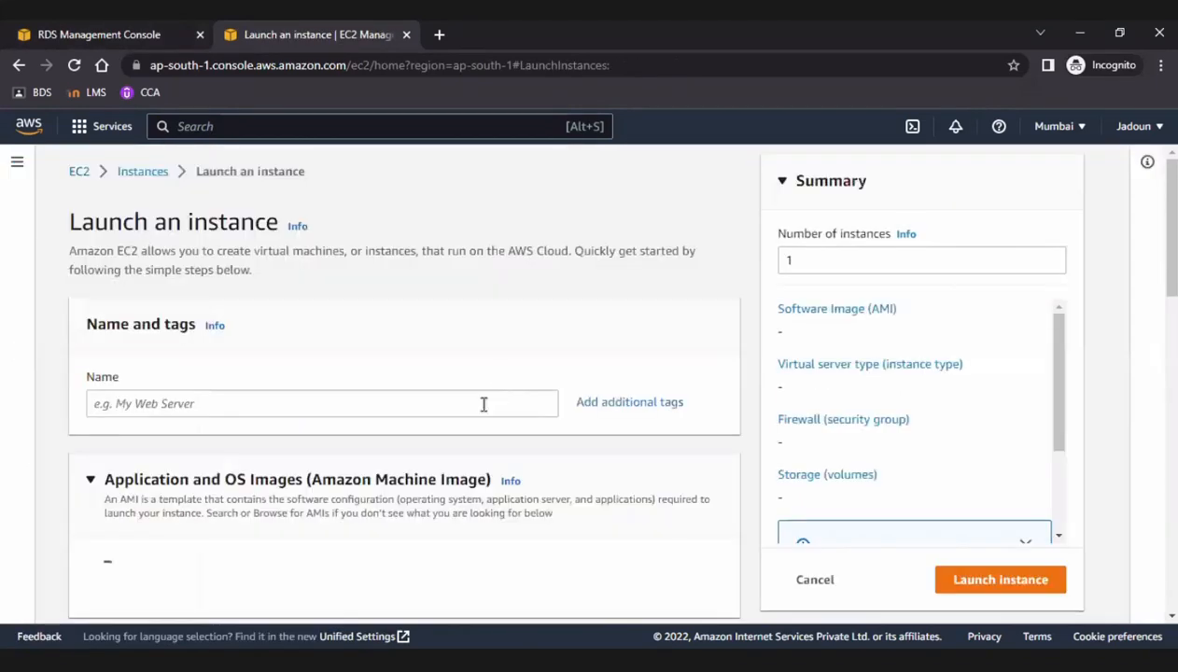
click(484, 405)
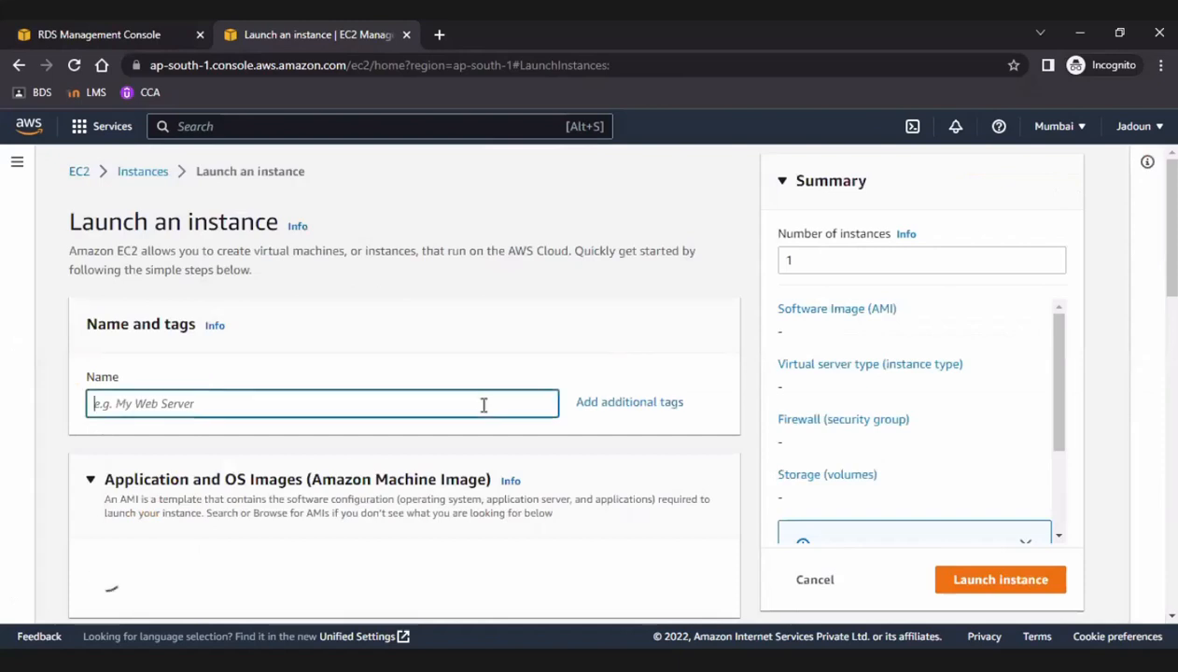
text(MY)
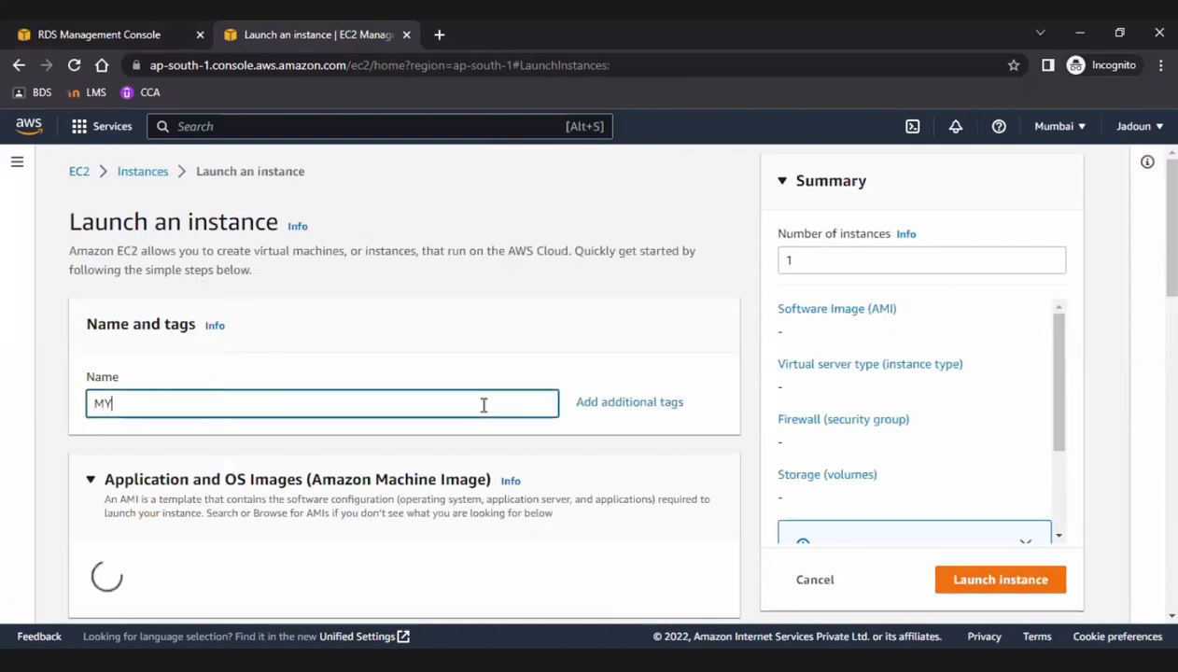
text(SQLcli)
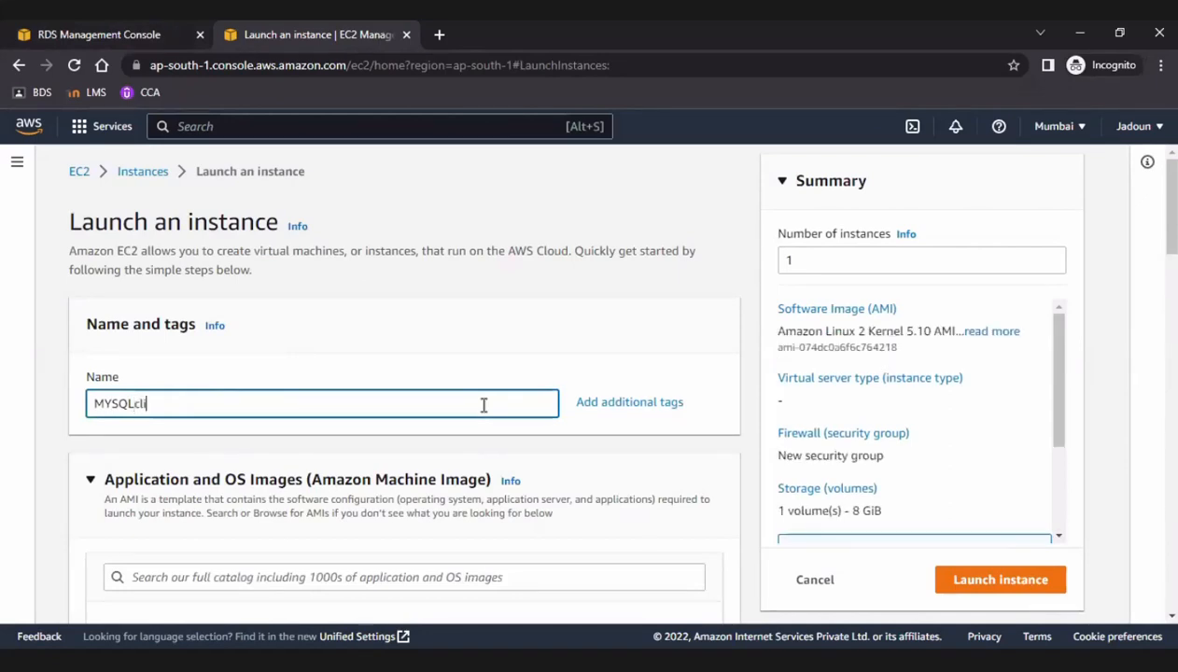
text(ent)
Choose the free-tier Ubuntu Server 18.04 LTS (HVM), SSD Volume Type image for the instance.
scroll(512, 427, down, 2)
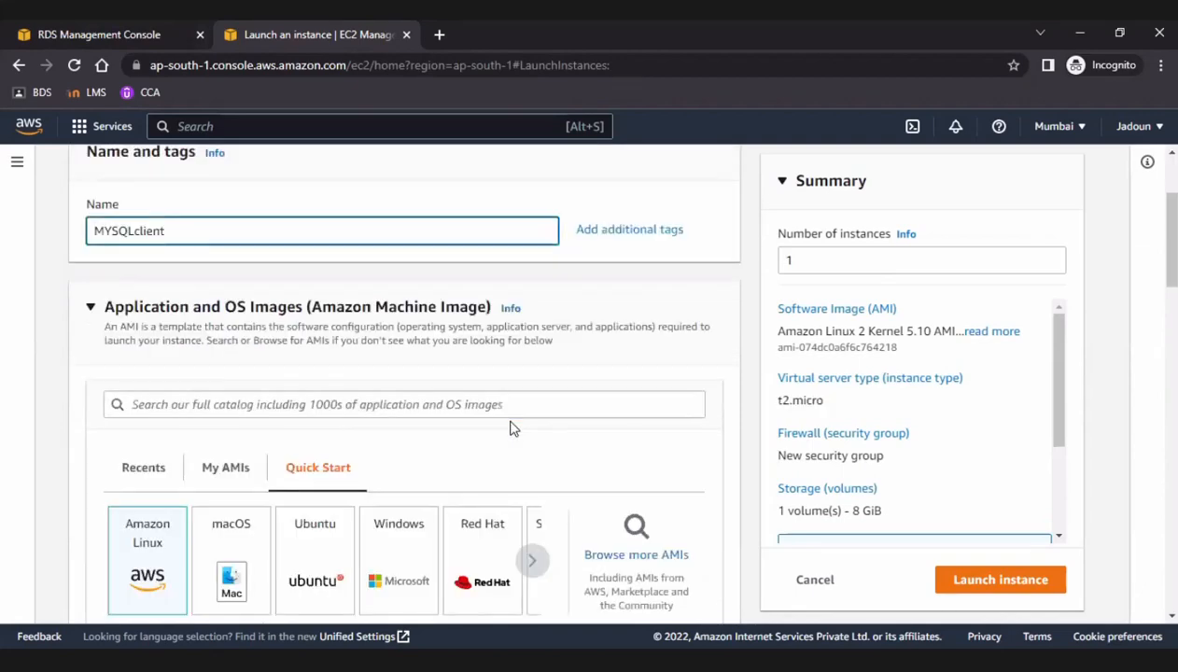
scroll(459, 418, down, 2)
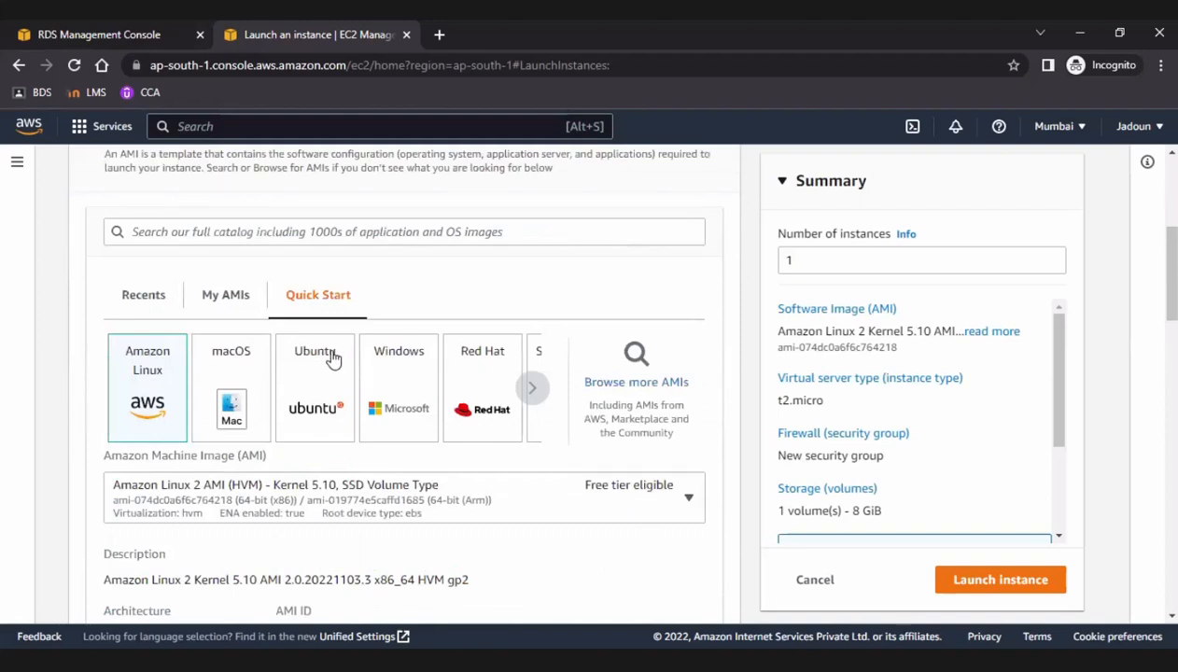
click(341, 409)
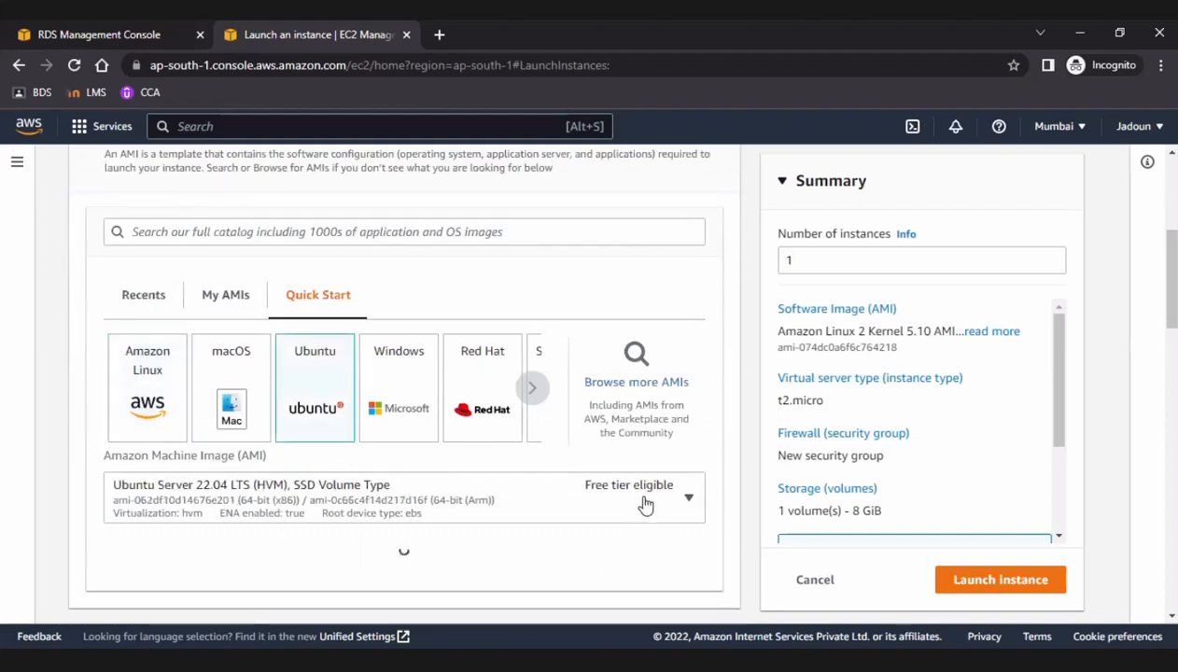
click(646, 502)
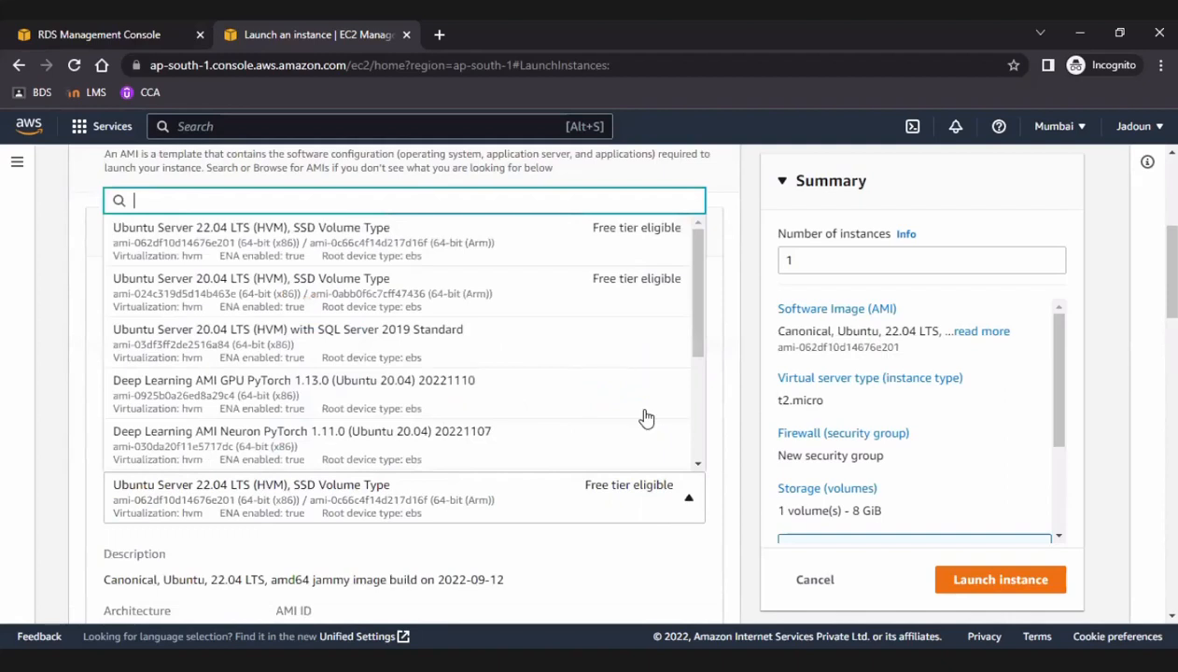
scroll(355, 420, down, 3)
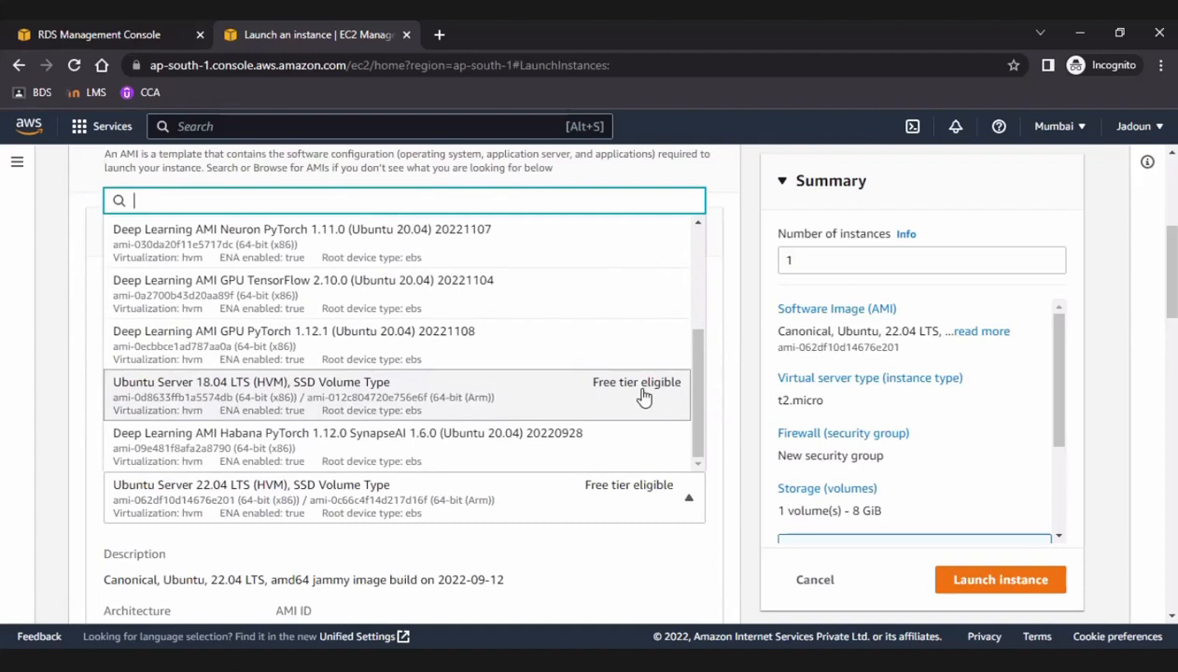
click(598, 414)
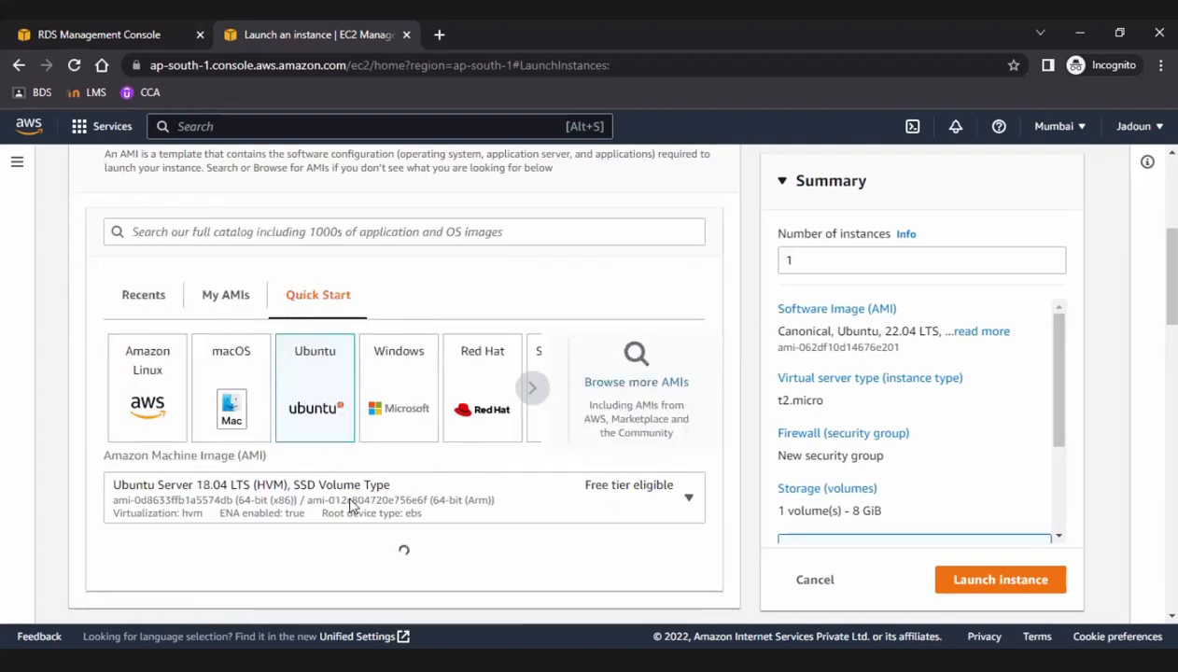
Select the existing Mumbai key pair for logging in to the instance.
scroll(471, 334, down, 5)
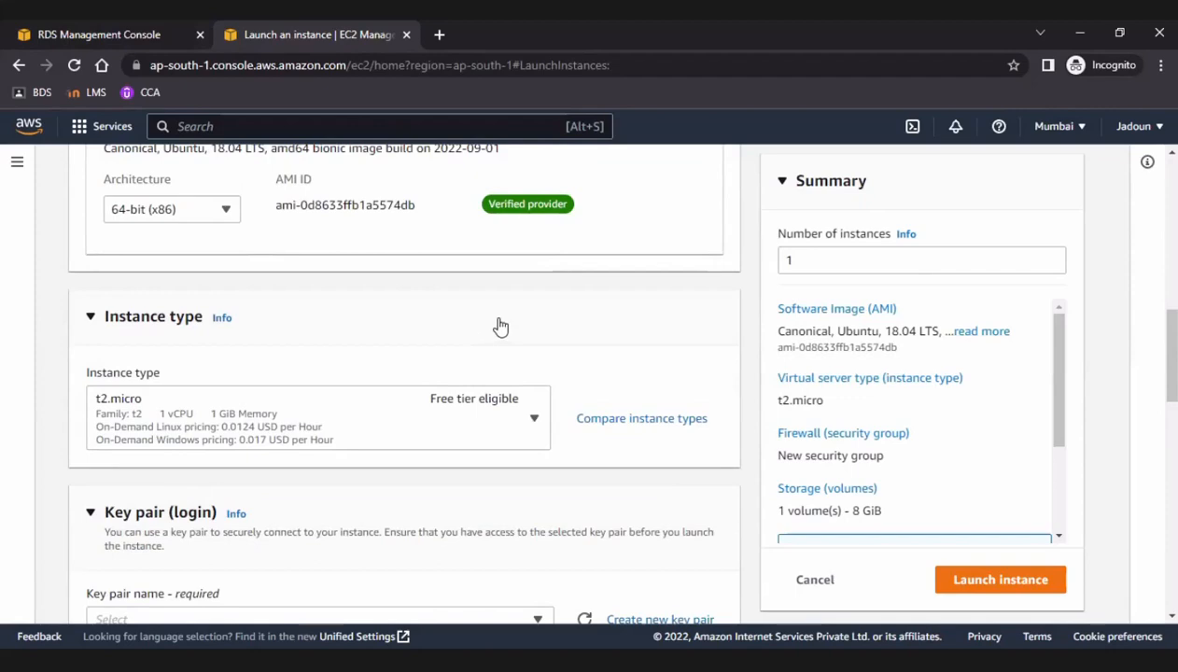
scroll(499, 325, down, 3)
scroll(500, 326, up, 1)
scroll(500, 326, down, 2)
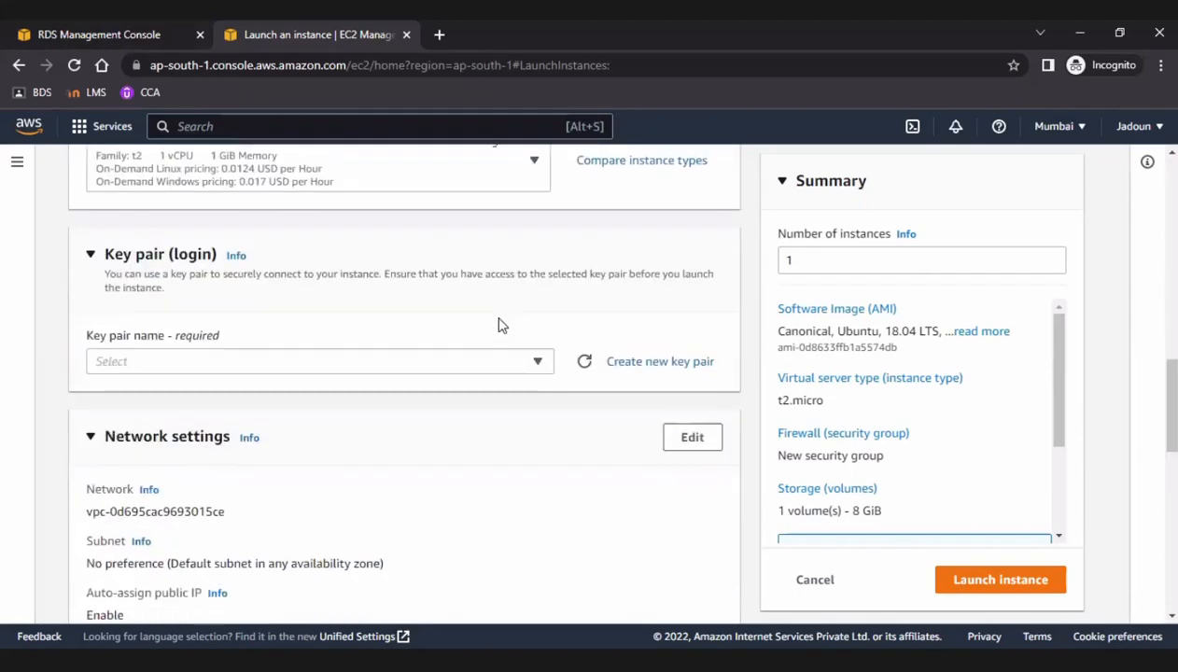
scroll(499, 326, up, 2)
scroll(499, 326, down, 1)
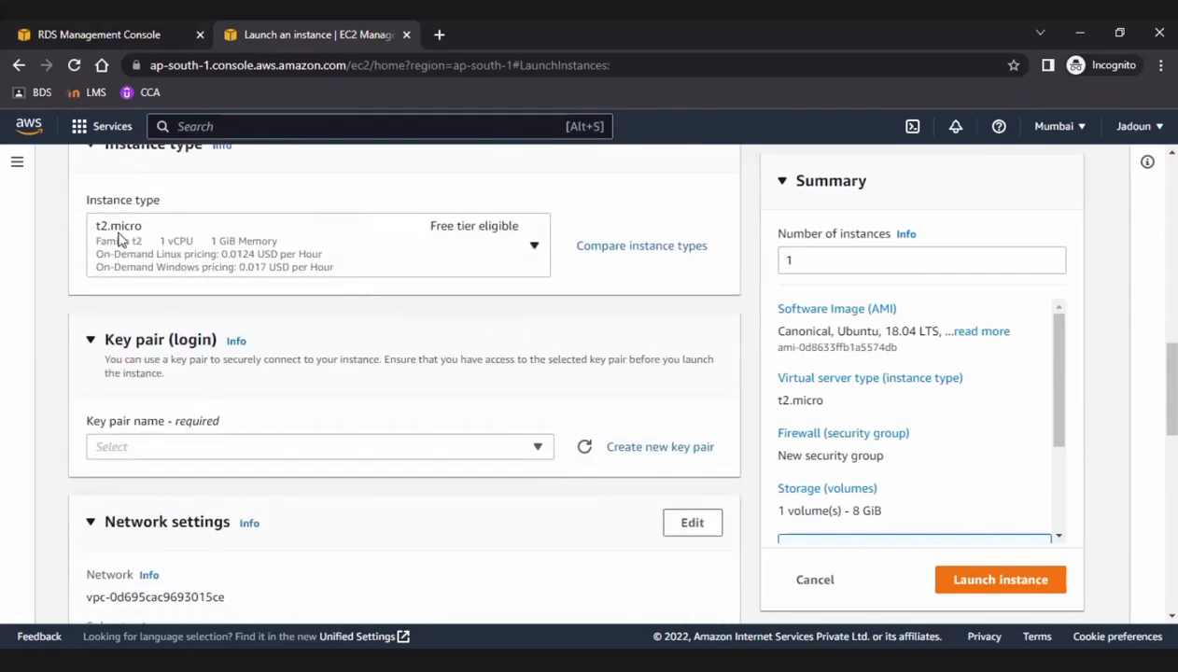
click(480, 450)
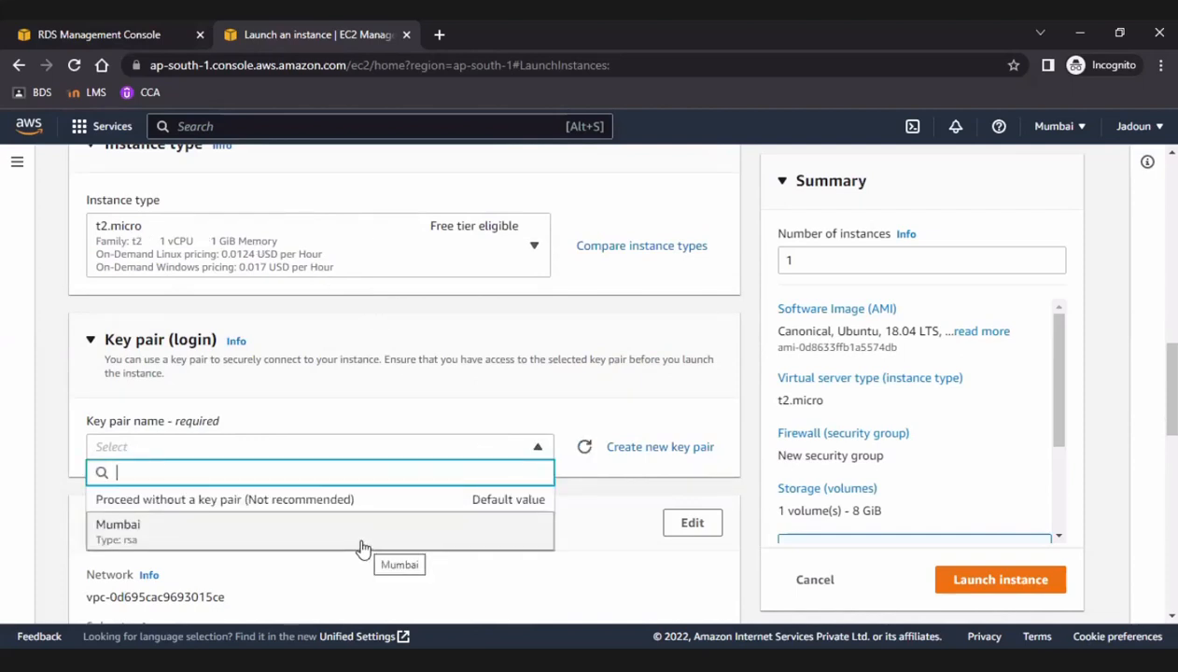
click(362, 548)
Assign the existing default security group to the instance in the network settings.
scroll(423, 373, down, 3)
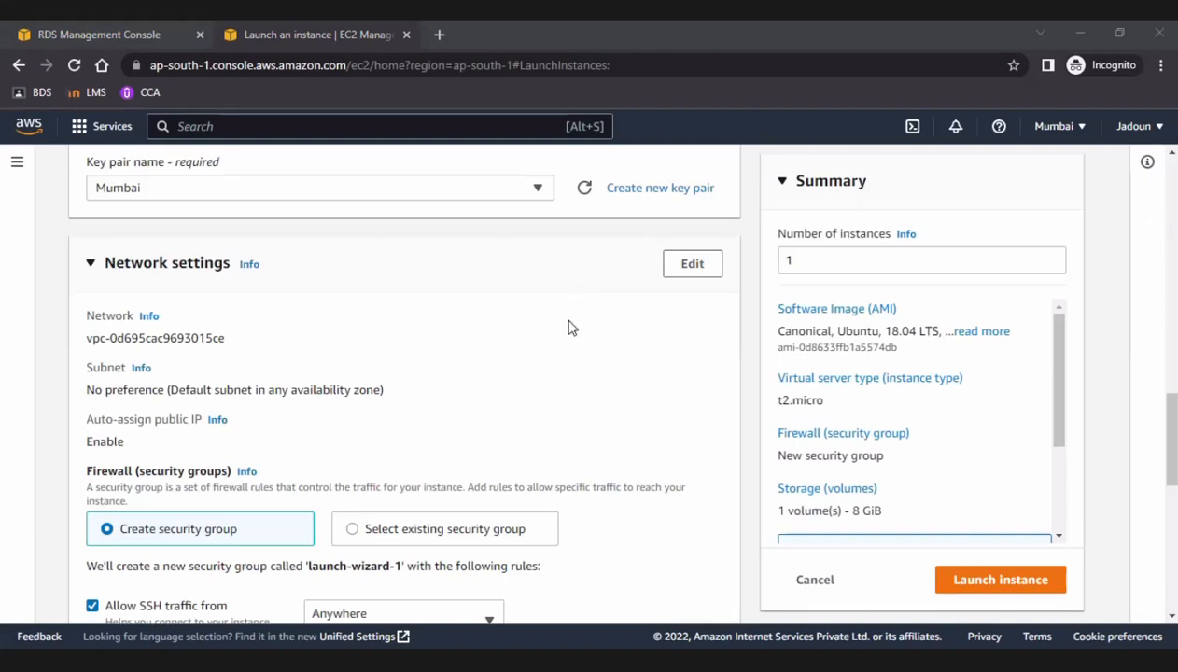
scroll(560, 374, down, 2)
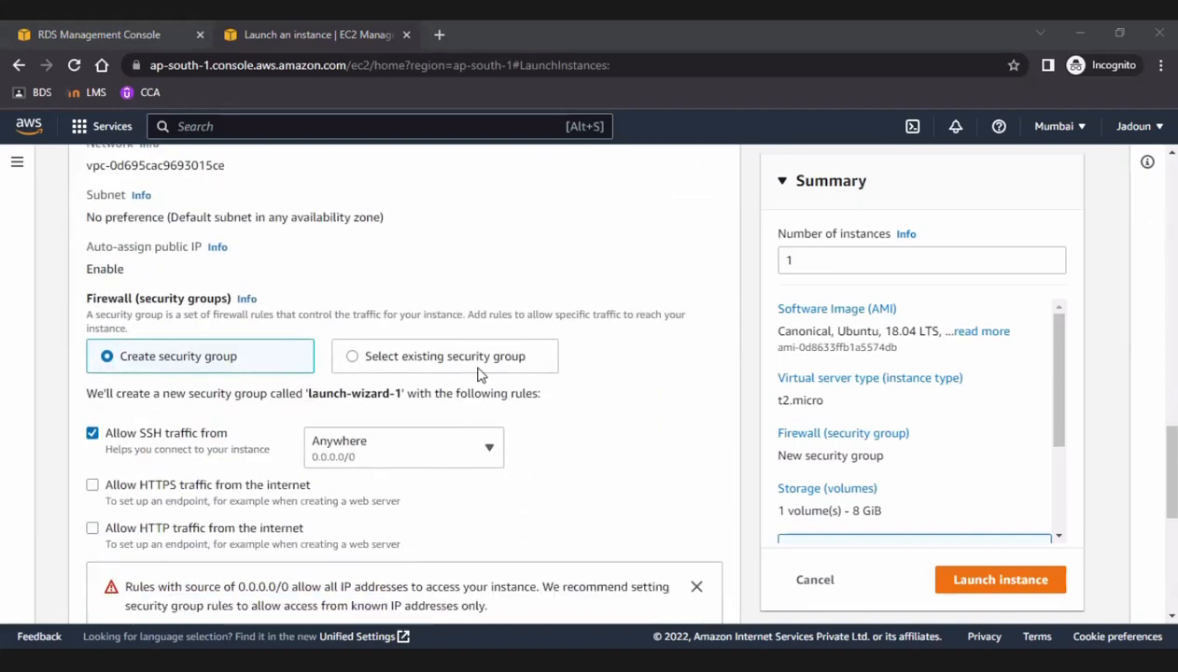
scroll(434, 360, up, 3)
scroll(437, 360, up, 2)
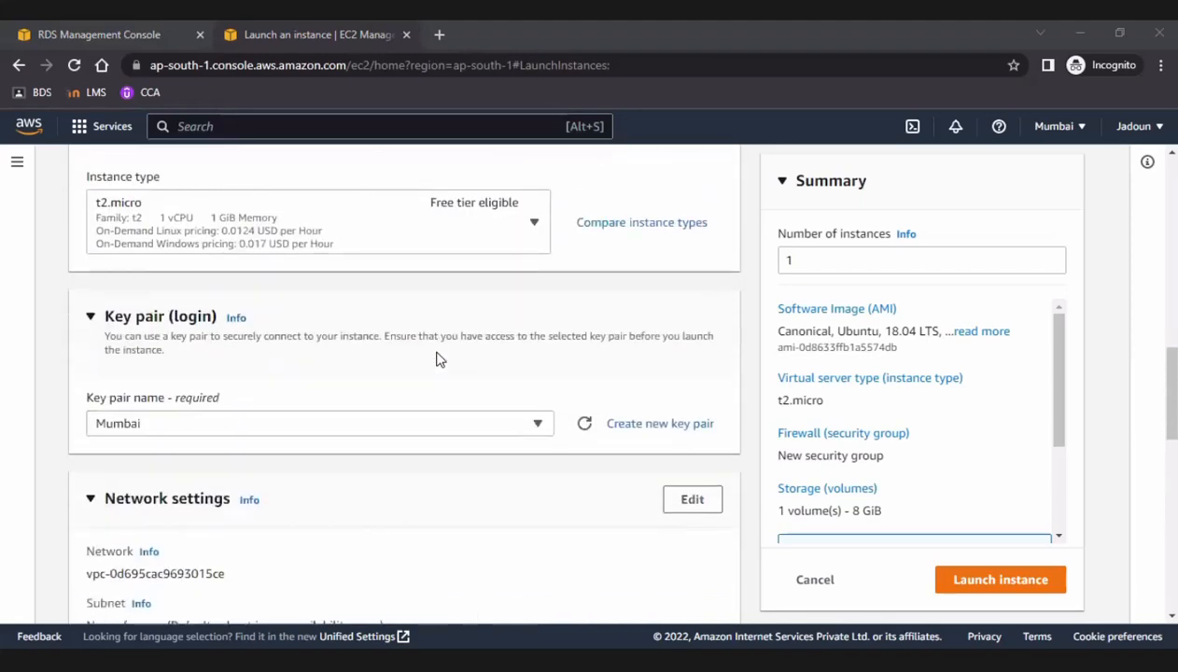
scroll(437, 360, down, 4)
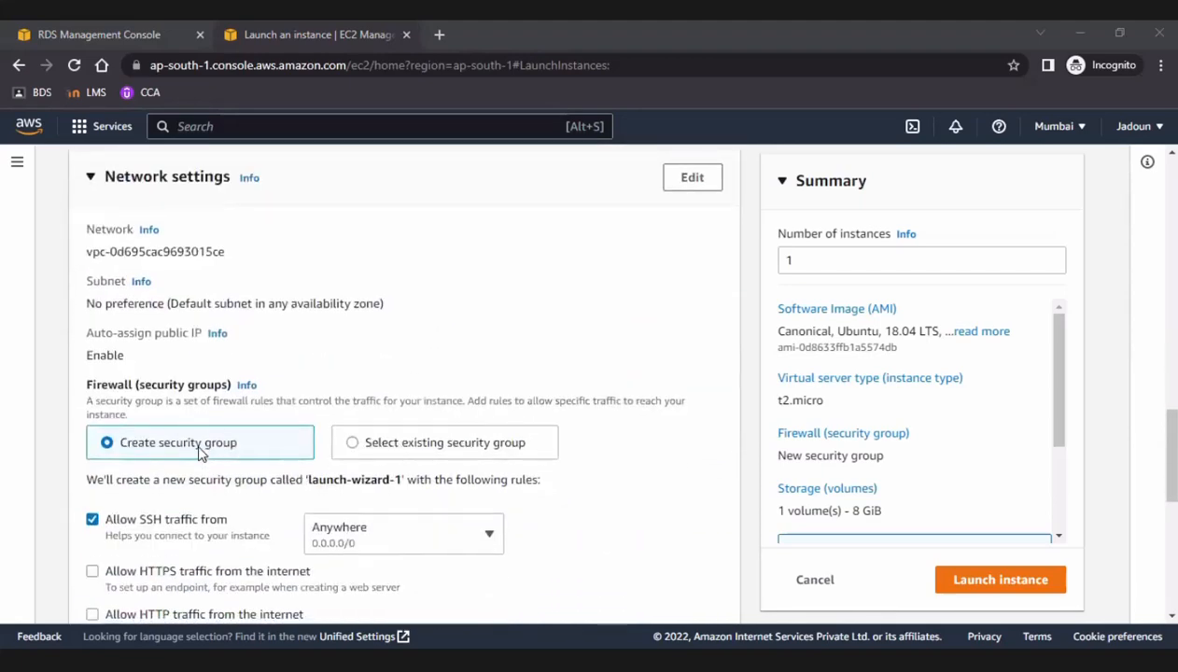
click(355, 447)
click(361, 509)
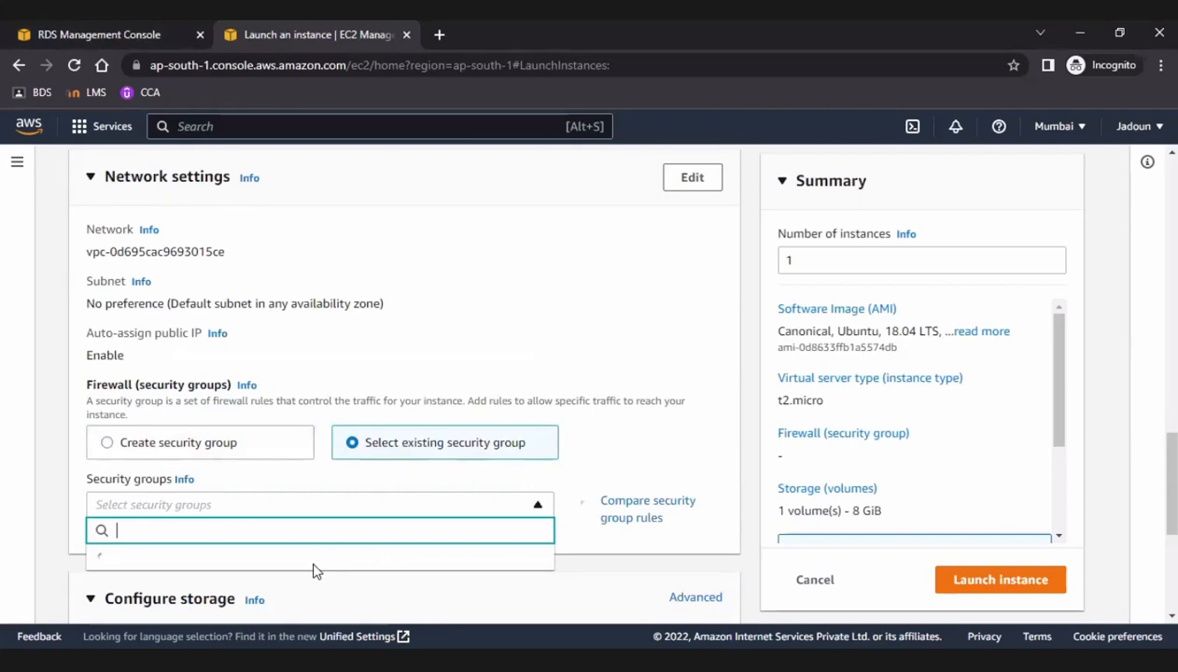
click(274, 494)
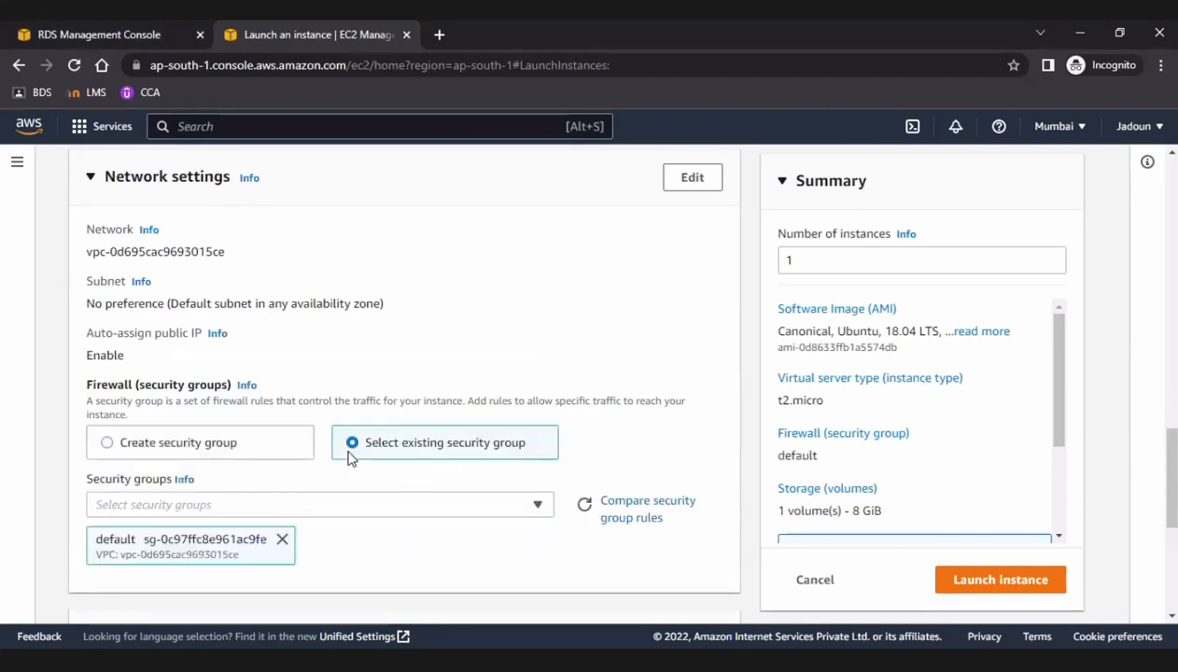
Review the network, storage and advanced settings, and launch the instance.
scroll(460, 439, down, 3)
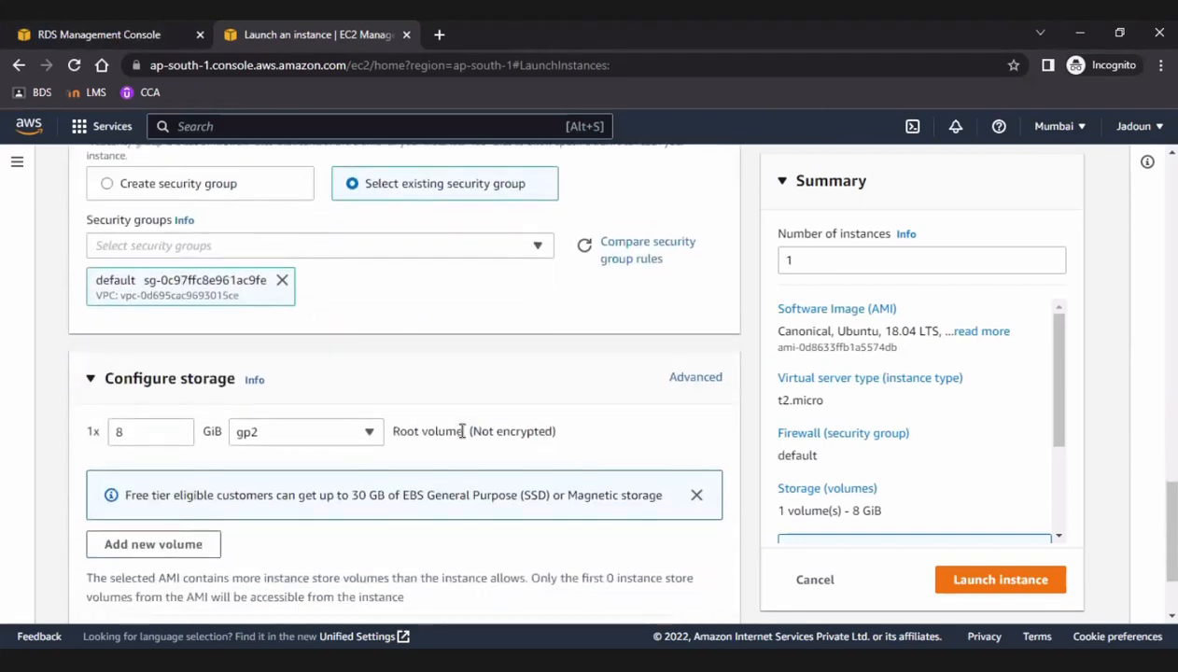
scroll(461, 439, up, 3)
scroll(461, 439, up, 5)
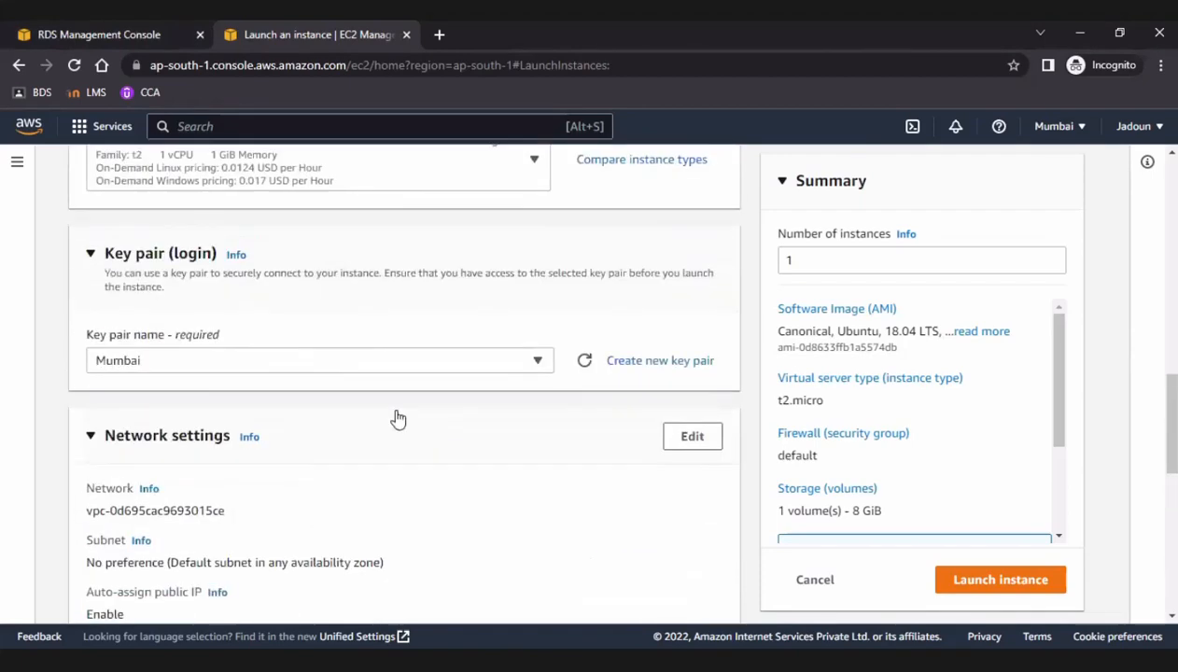
scroll(333, 501, down, 2)
scroll(333, 501, down, 1)
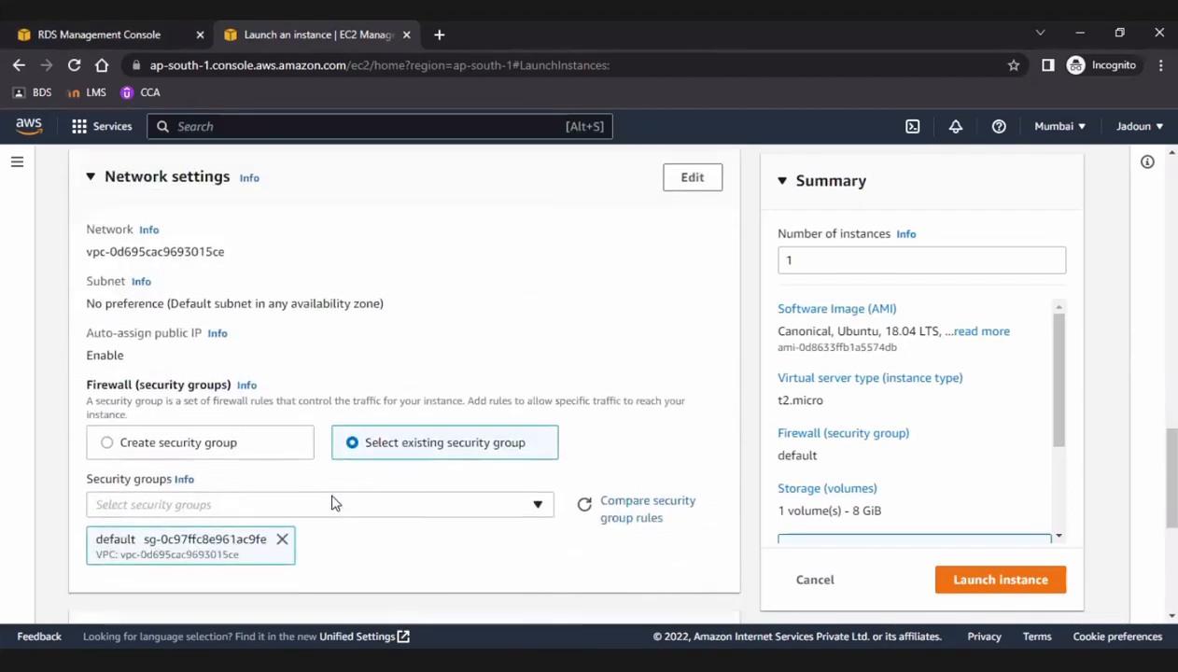
scroll(333, 501, down, 3)
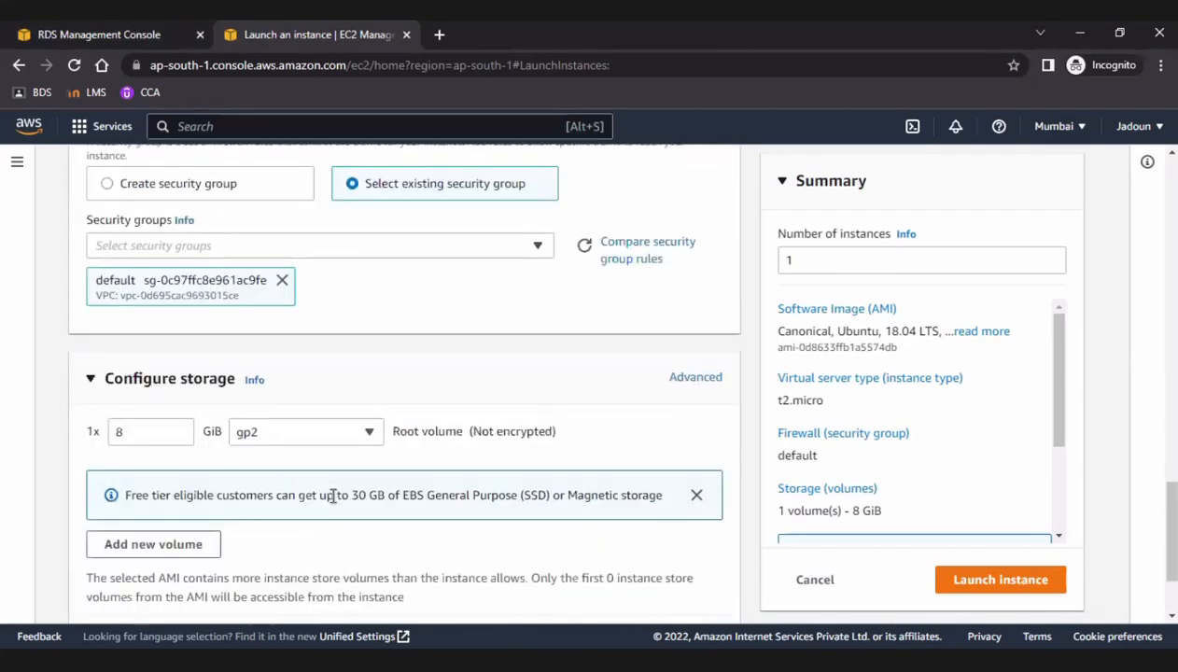
scroll(334, 502, down, 1)
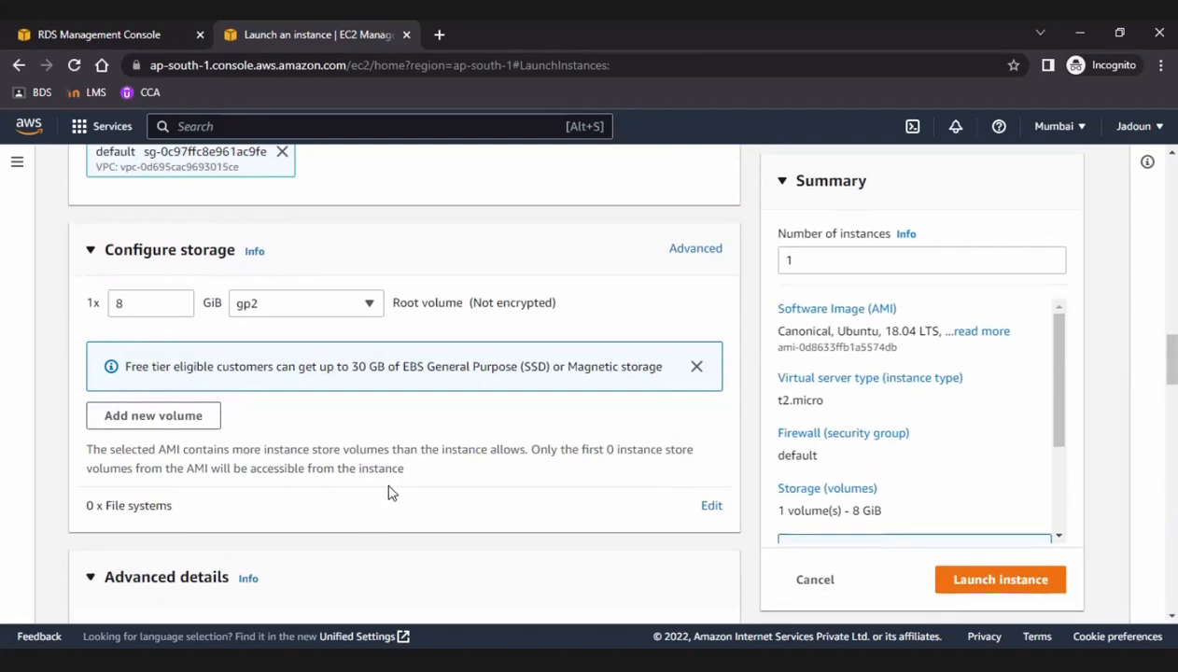
scroll(393, 487, down, 4)
scroll(393, 488, down, 6)
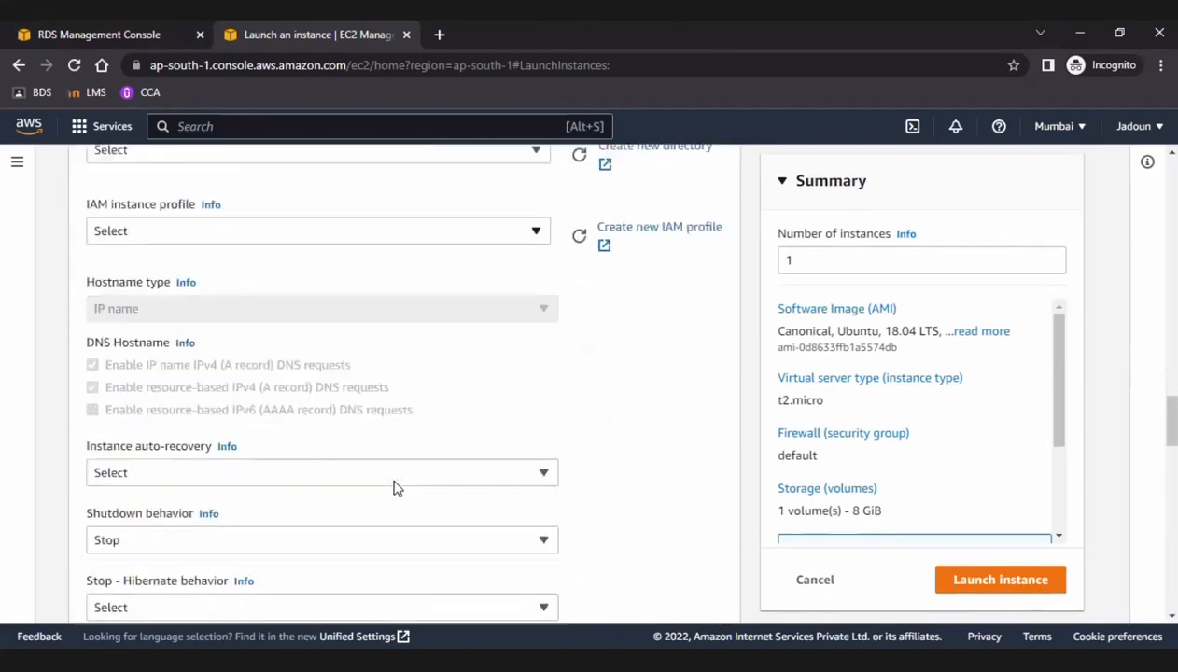
scroll(396, 487, down, 11)
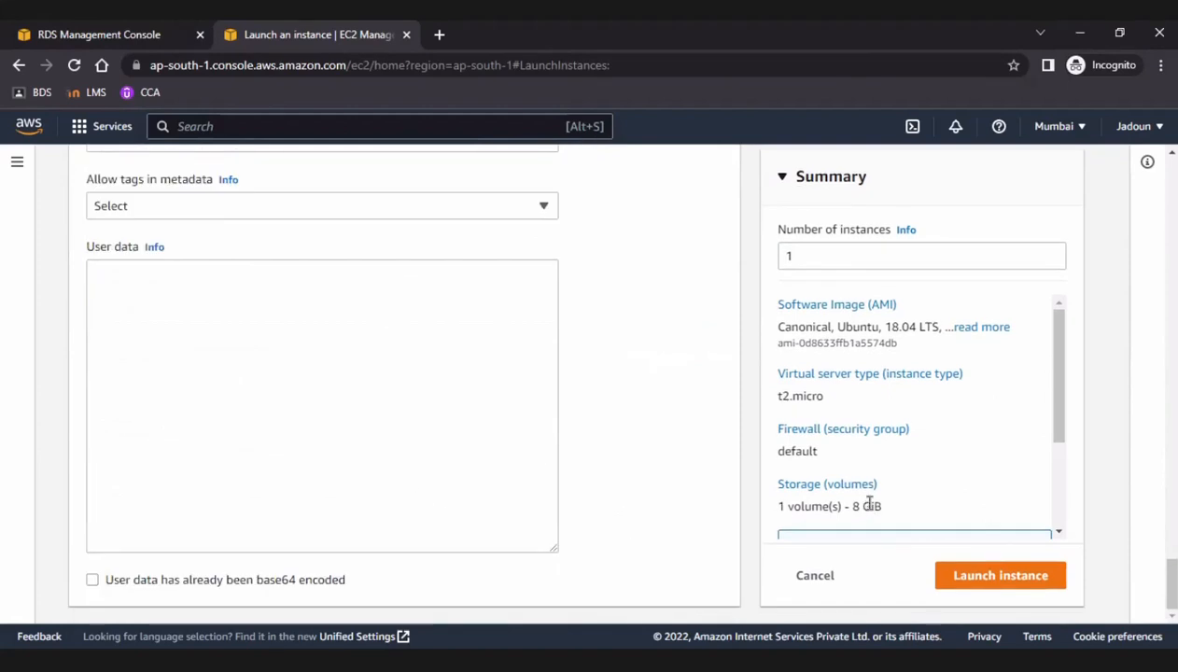
click(964, 576)
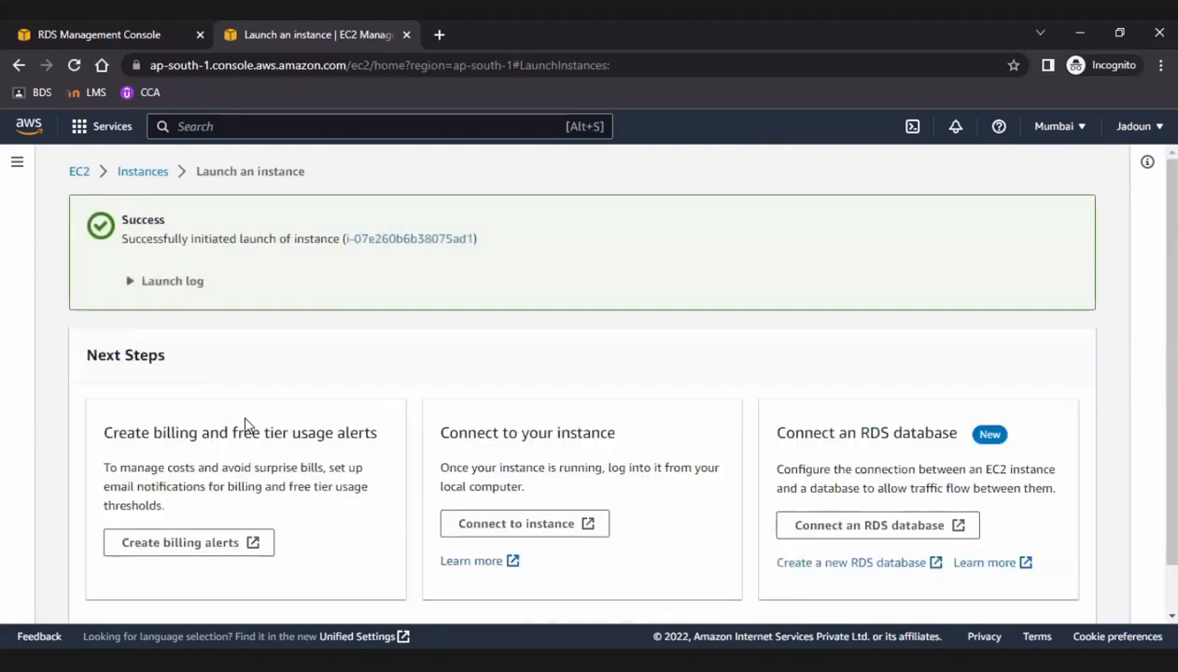
Open the launched instance's listing, select MYSQLclient and copy its public IPv4 address.
click(364, 239)
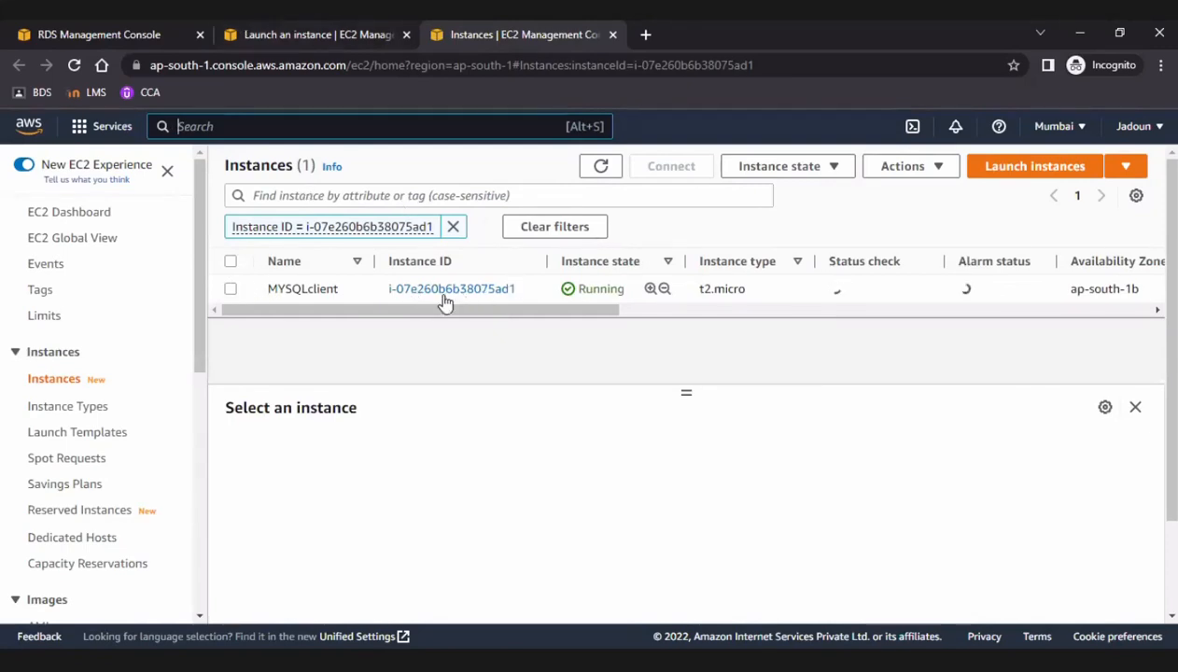
click(231, 289)
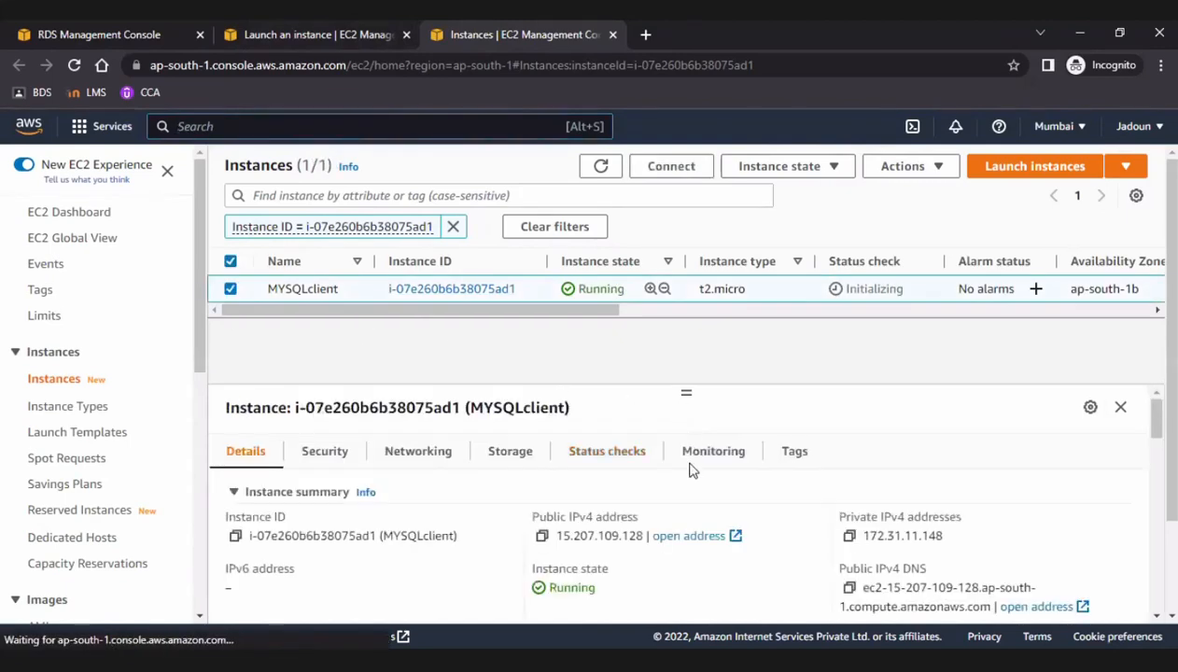
click(541, 536)
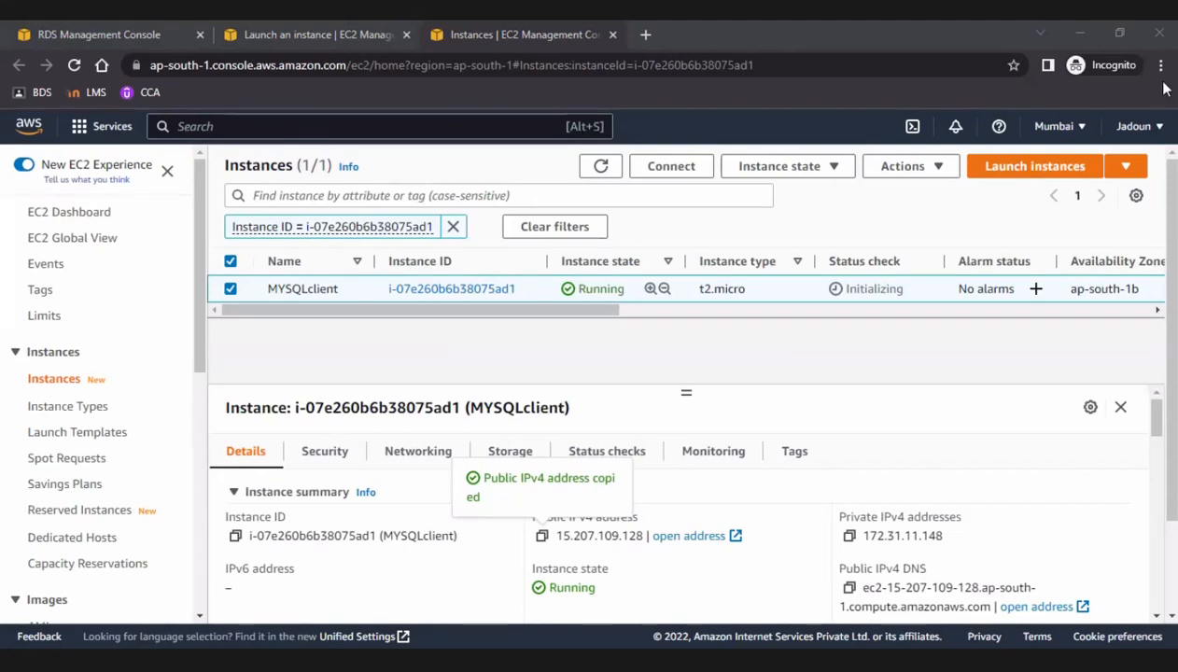
Switch to PuTTY and load the saved session named testing.
key(alt+Tab)
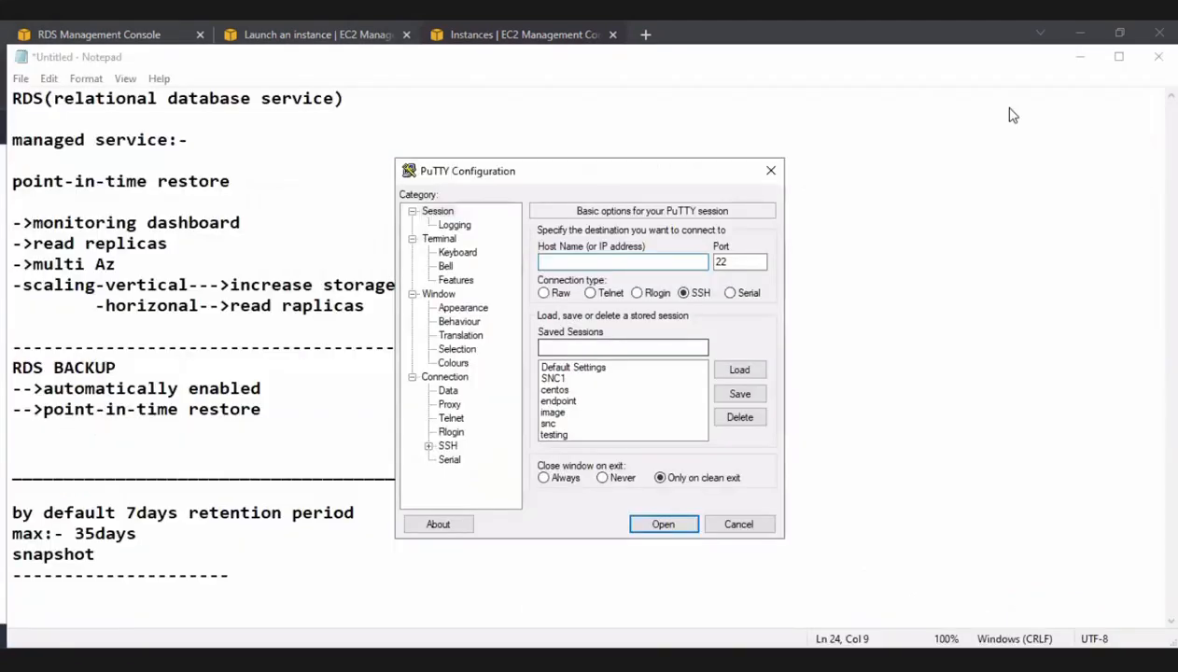
click(1080, 57)
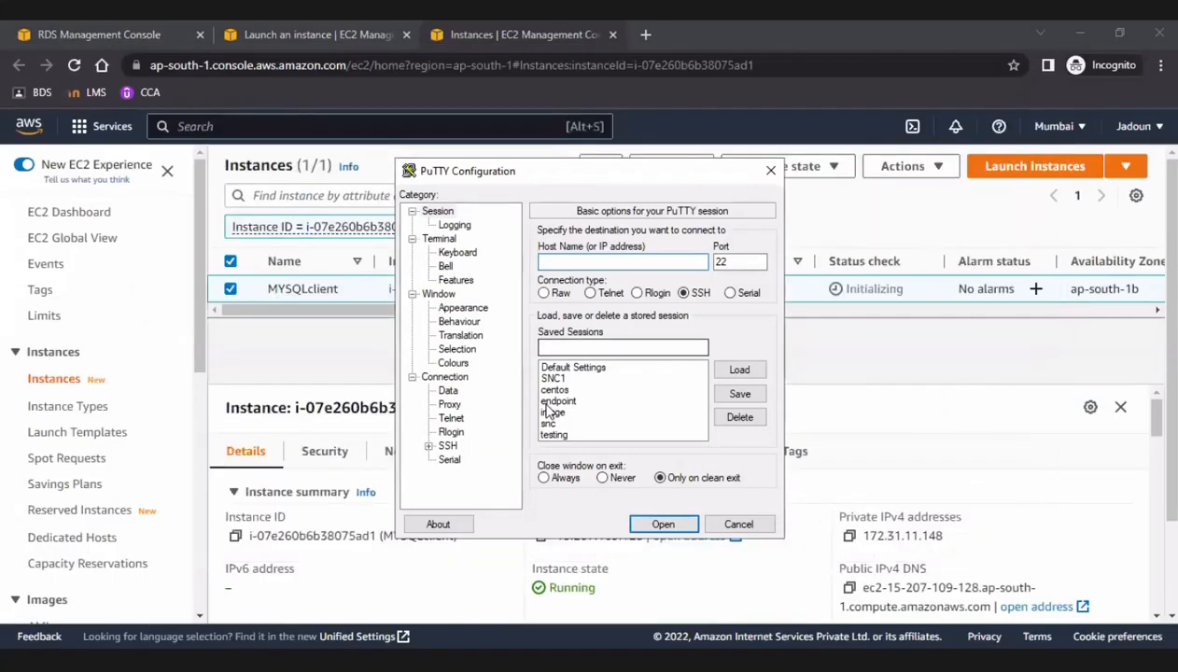
click(553, 434)
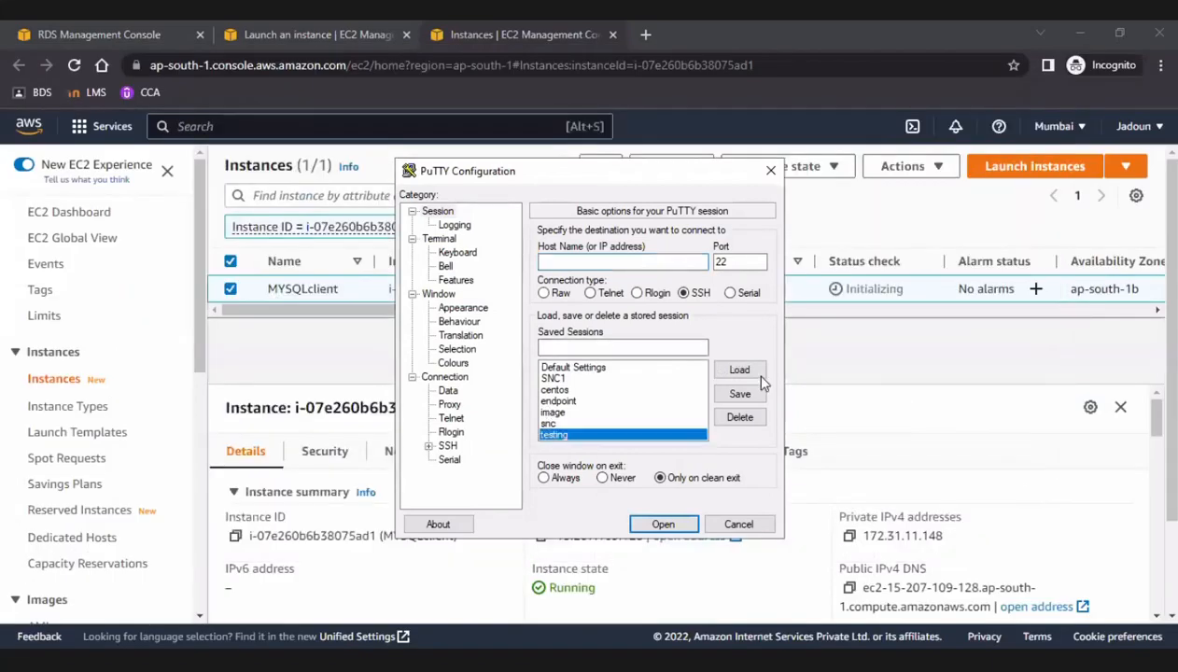
click(740, 370)
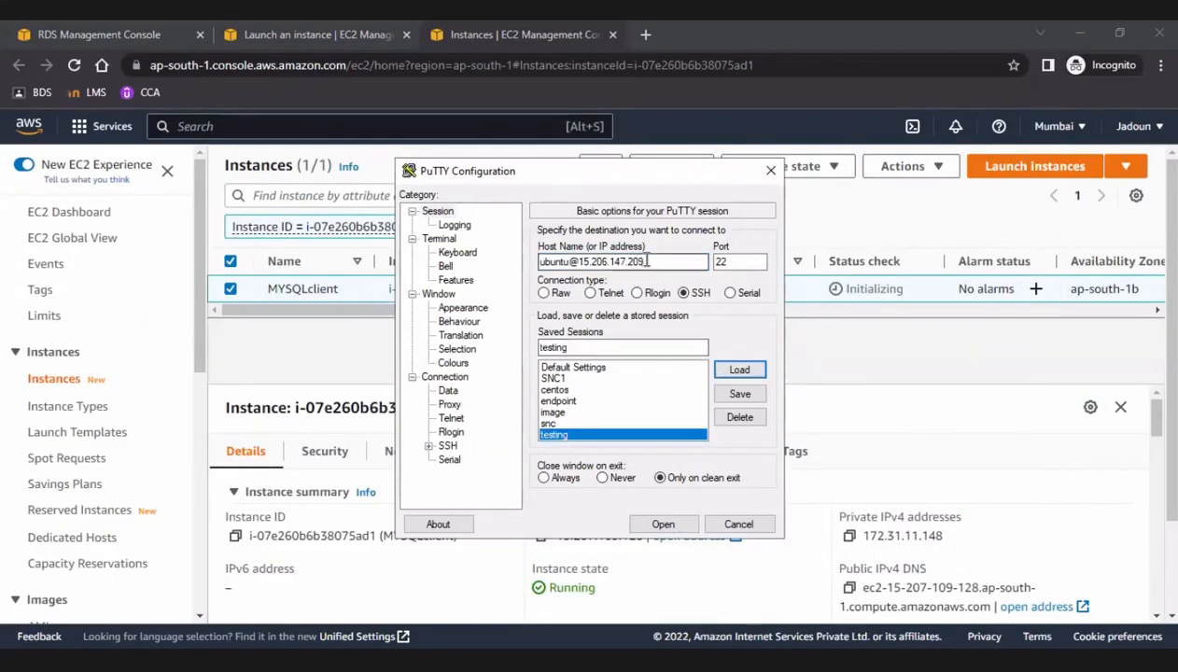
drag(642, 262, 572, 258)
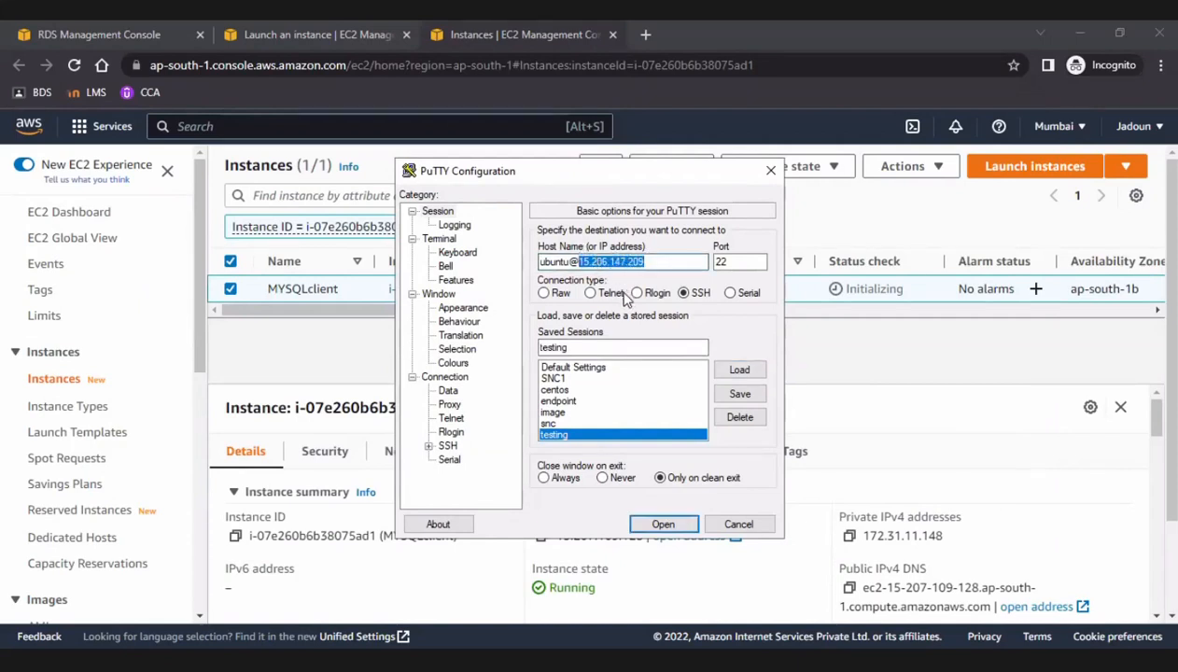
key(ctrl+v)
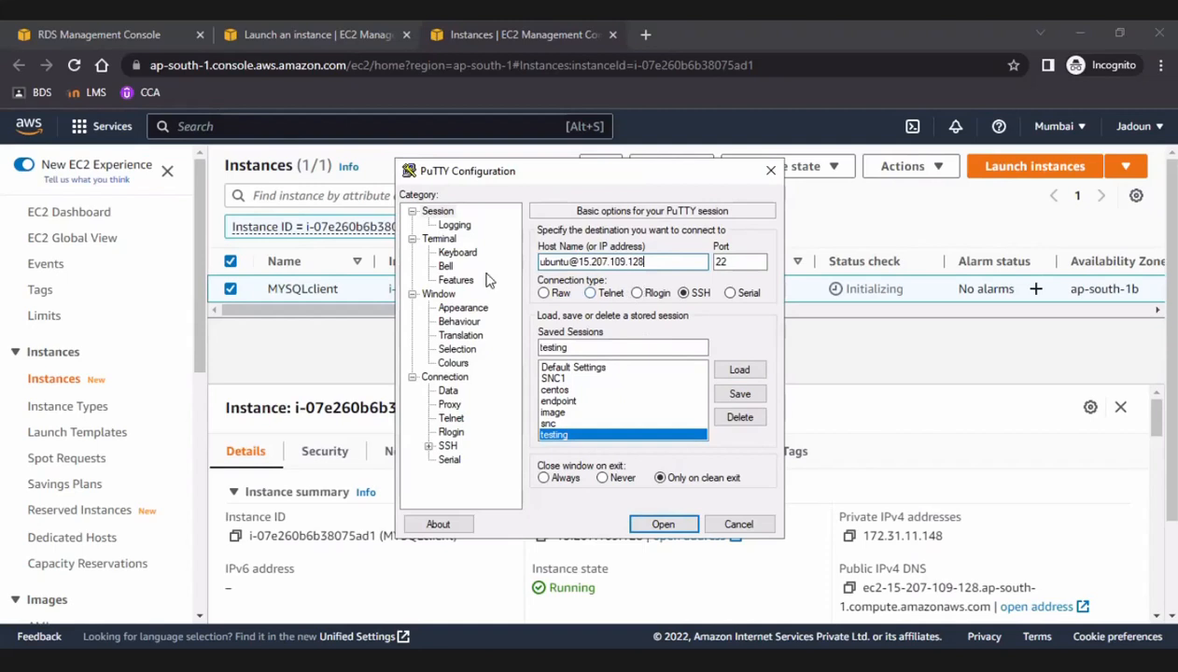
click(739, 394)
click(681, 529)
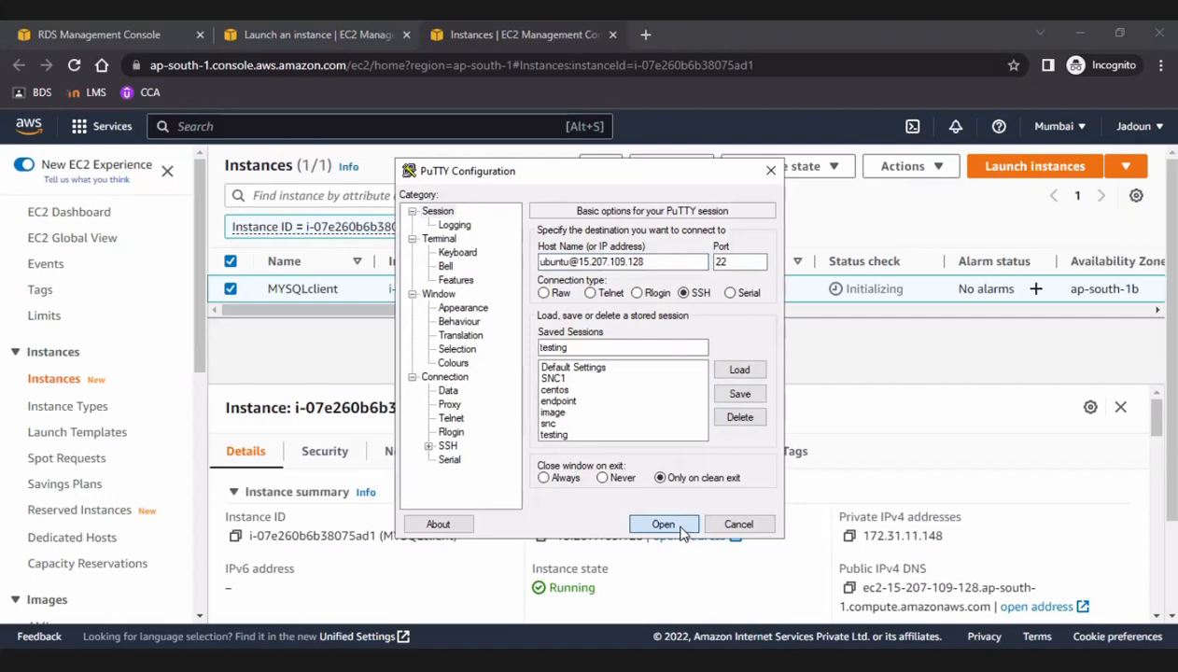
click(663, 525)
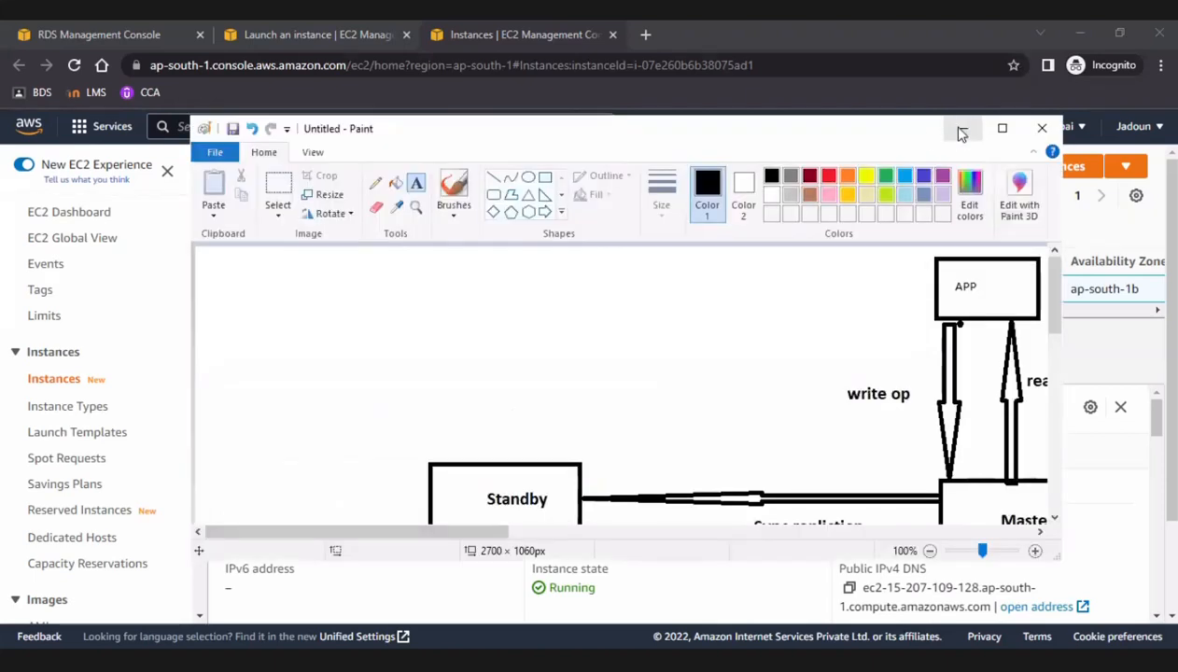
Switch to the PuTTY terminal of the EC2 instance and run mysql to check for the client.
click(957, 129)
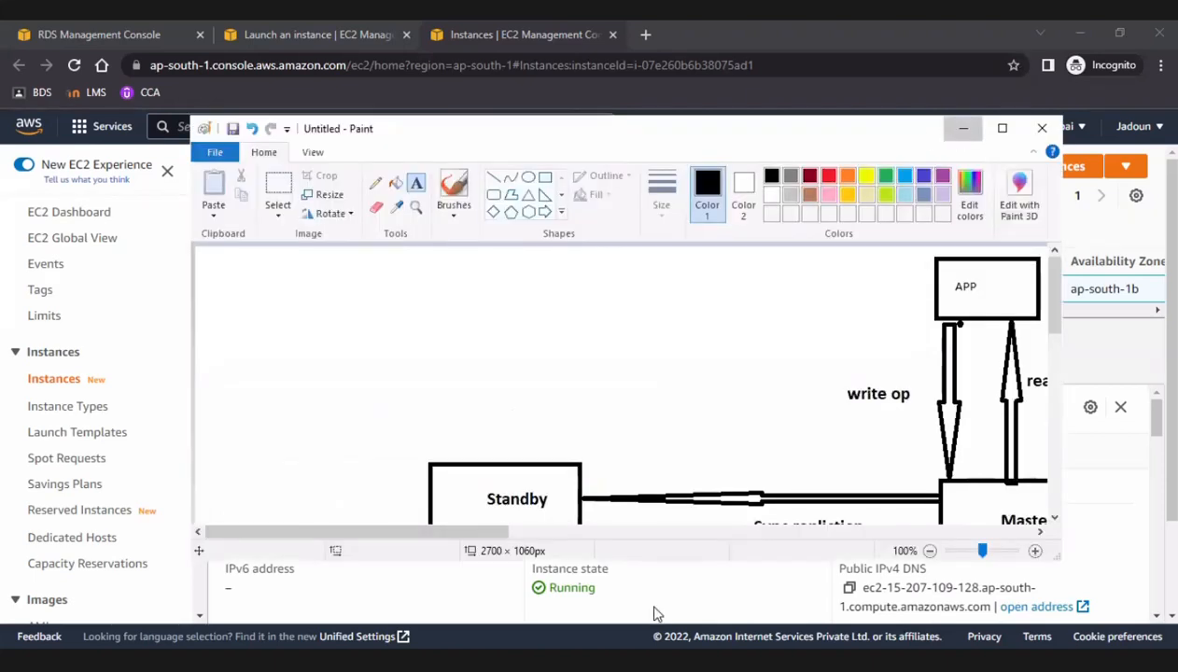
key(alt+Tab)
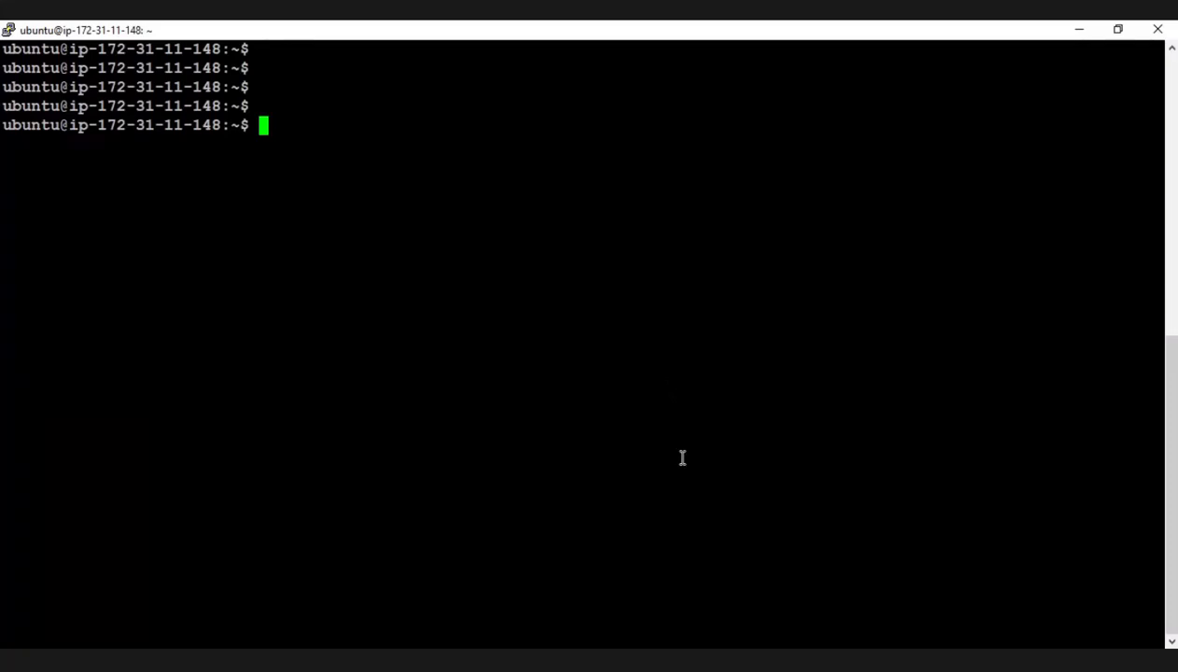
text(mysql)
key(Return)
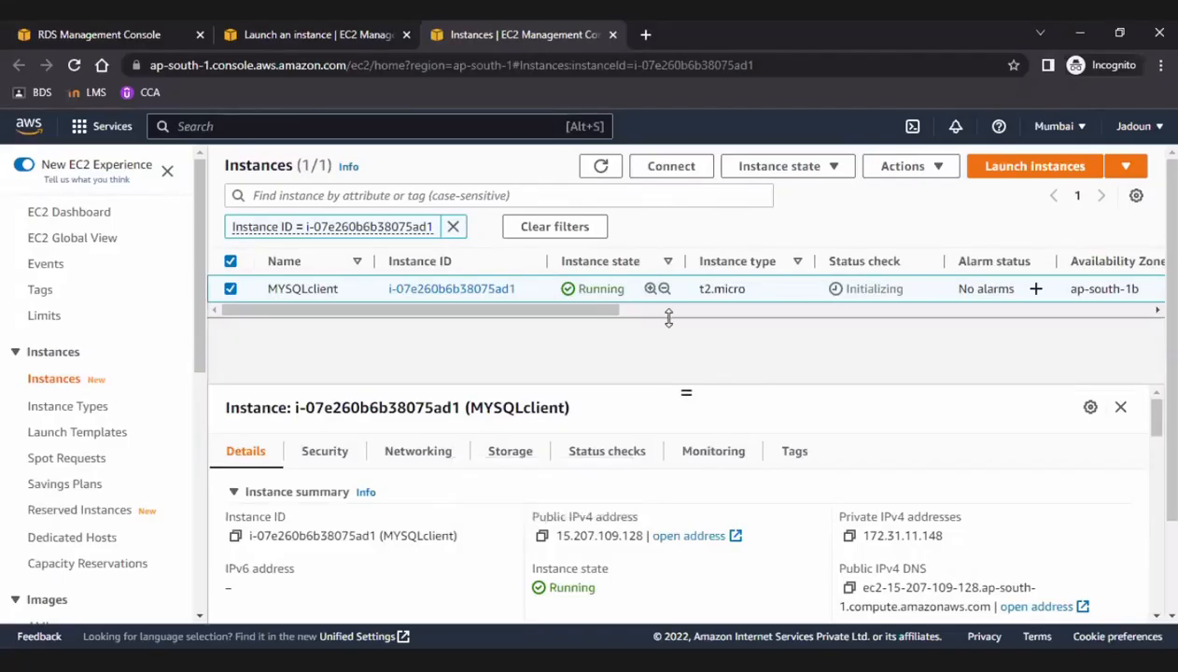
Open the details of database-1 in the RDS console and copy its endpoint from Connectivity & security.
drag(671, 365, 668, 342)
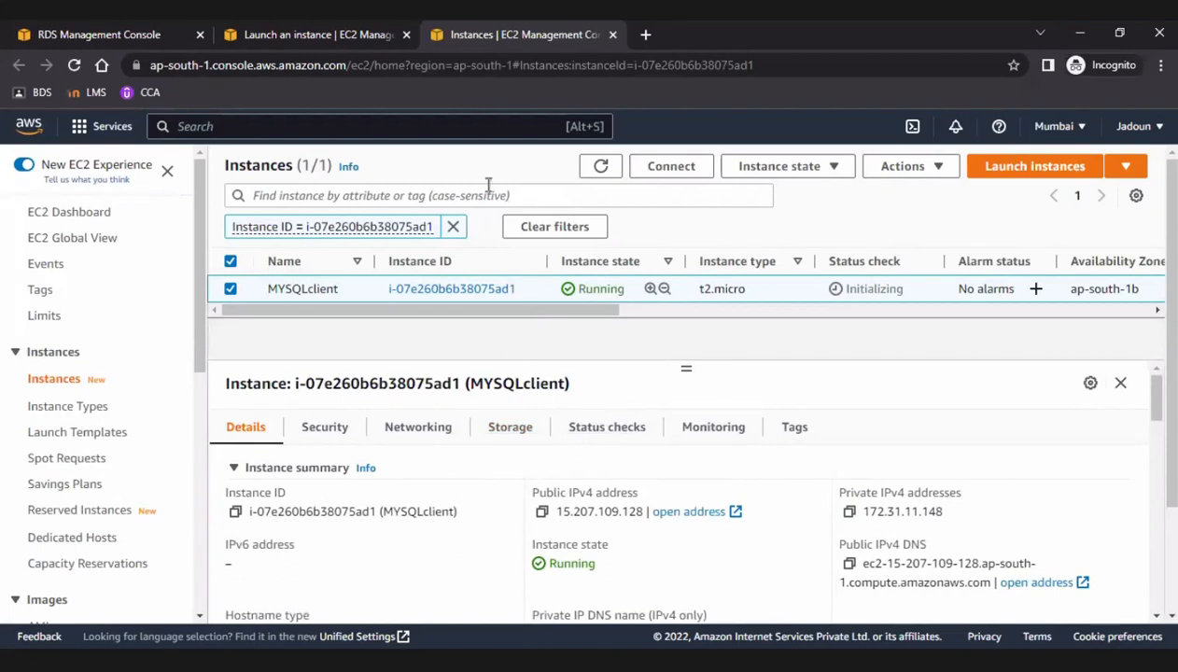
click(32, 40)
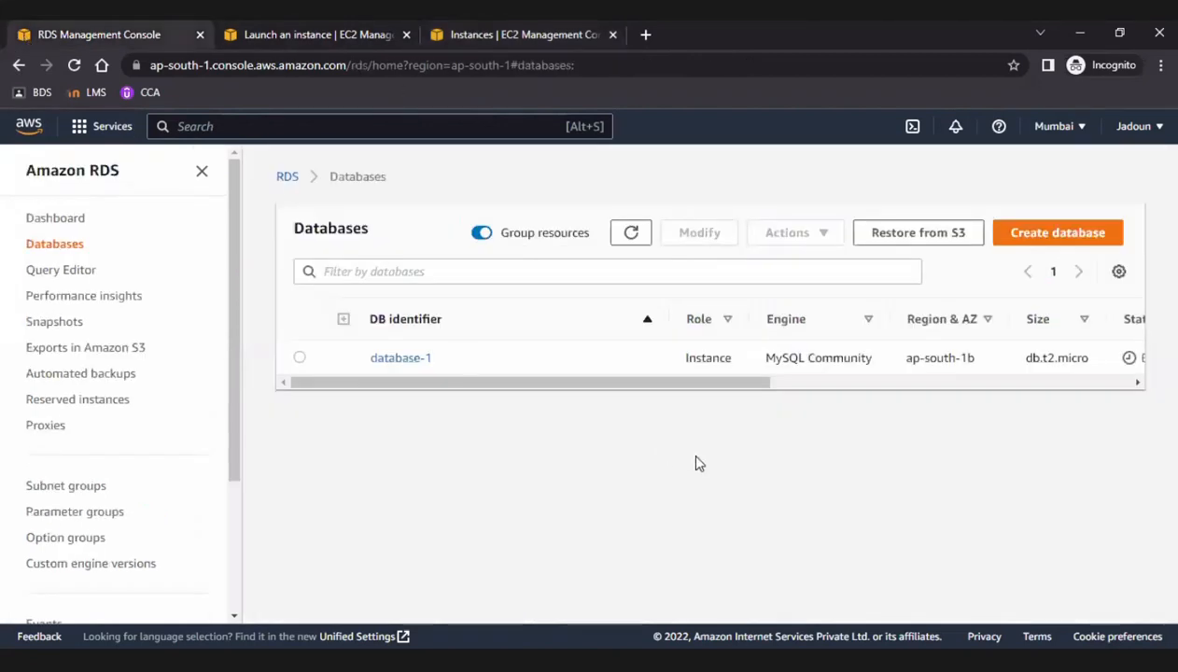
click(419, 361)
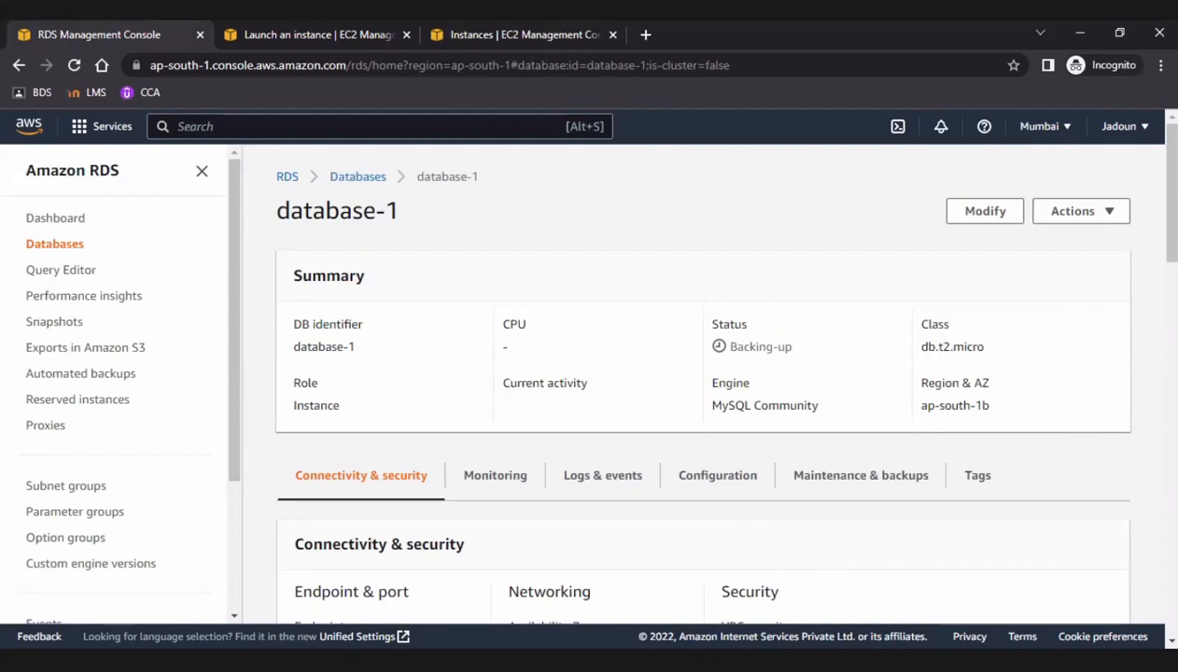
scroll(1175, 217, down, 3)
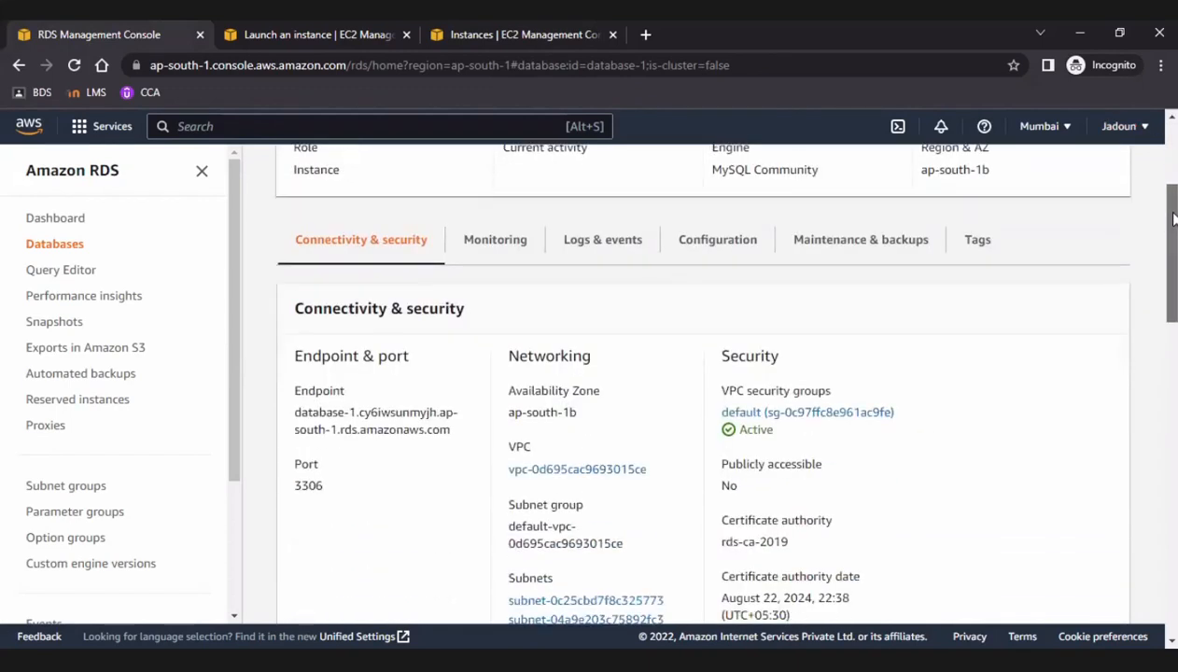
scroll(1174, 217, down, 2)
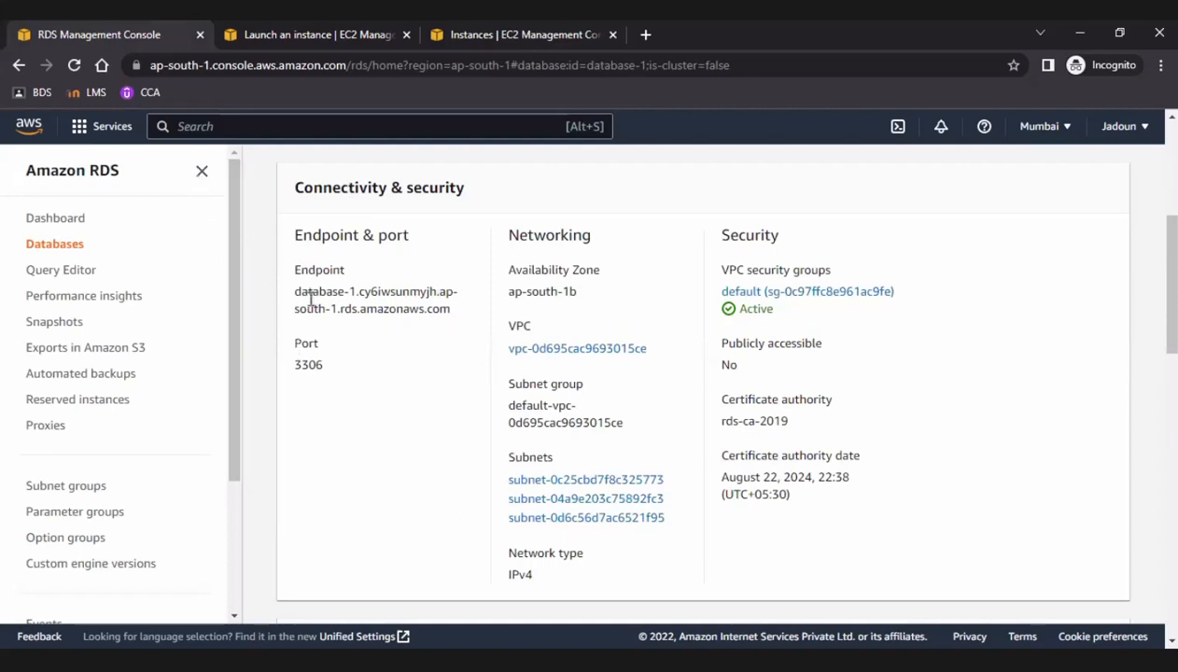
drag(293, 292, 450, 314)
key(ctrl+c)
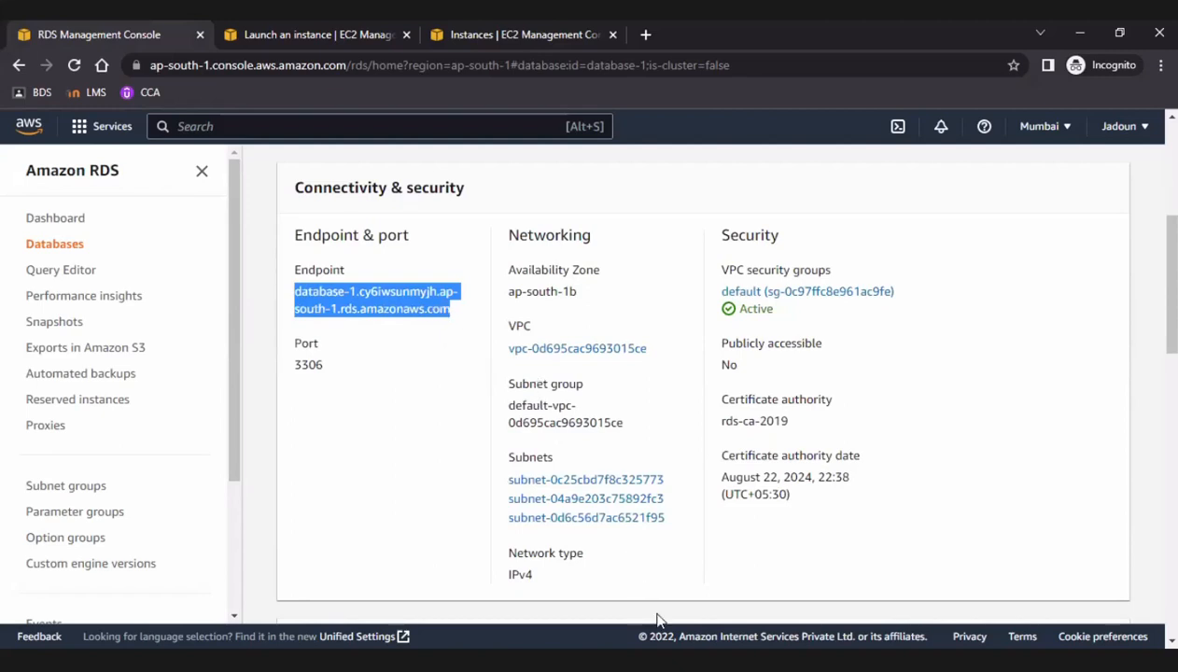
Switch to the PuTTY terminal and enter mysql -h followed by the copied database-1 endpoint, without running it.
key(alt+Tab)
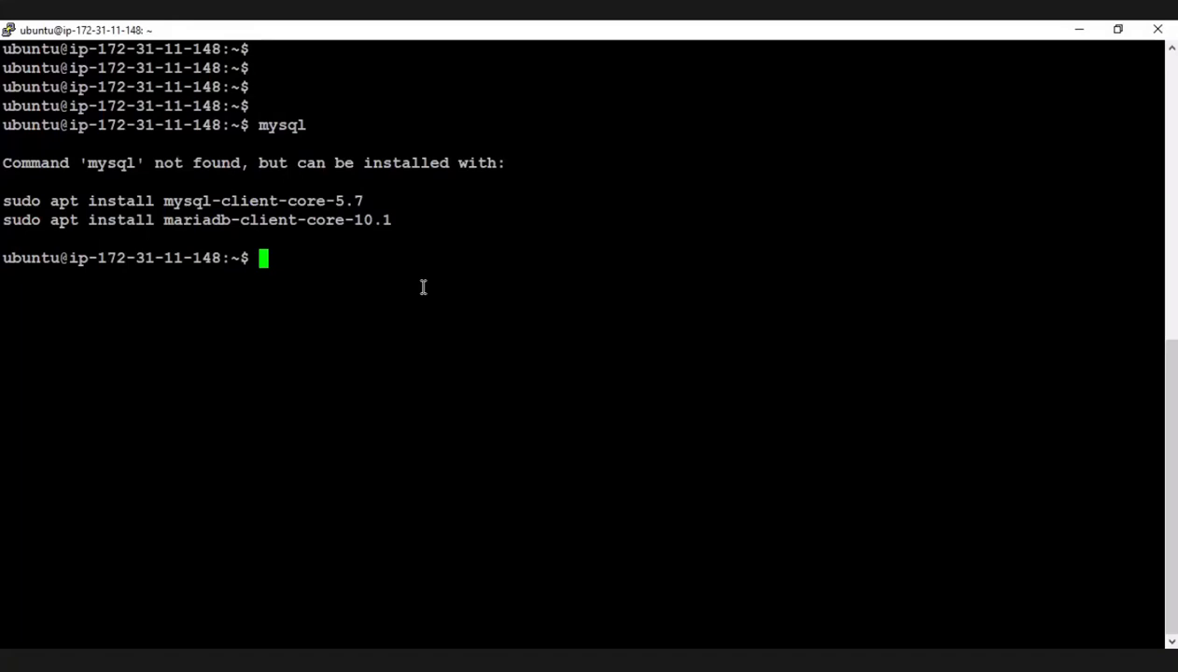
text(my)
text(ql)
key(BackSpace)
key(BackSpace)
key(BackSpace)
text(sql -)
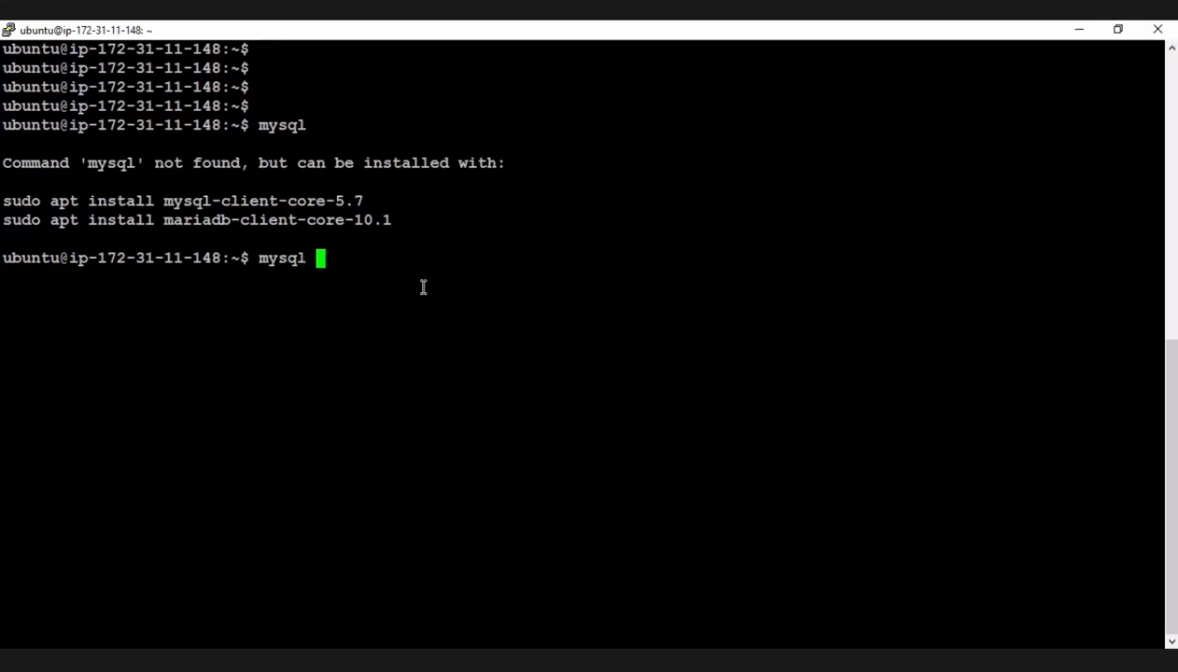
text(h)
right_click(423, 287)
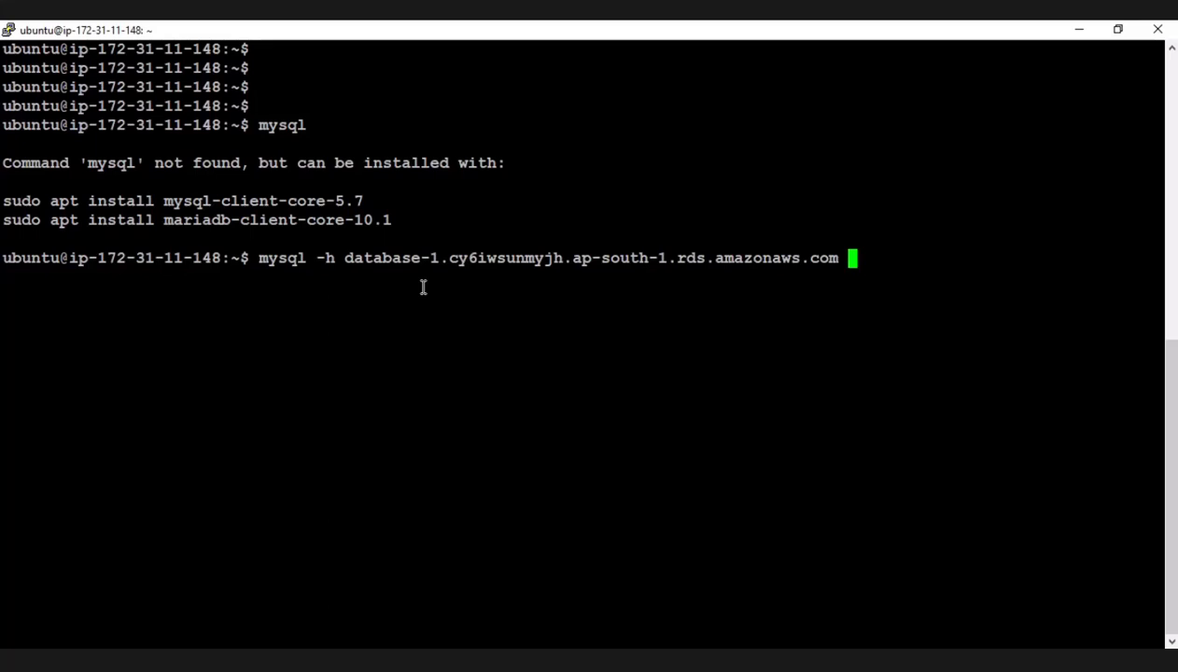
Extend the mysql command with the port option -P 3306 and the user option -u.
text(_)
key(BackSpace)
text(-P 330)
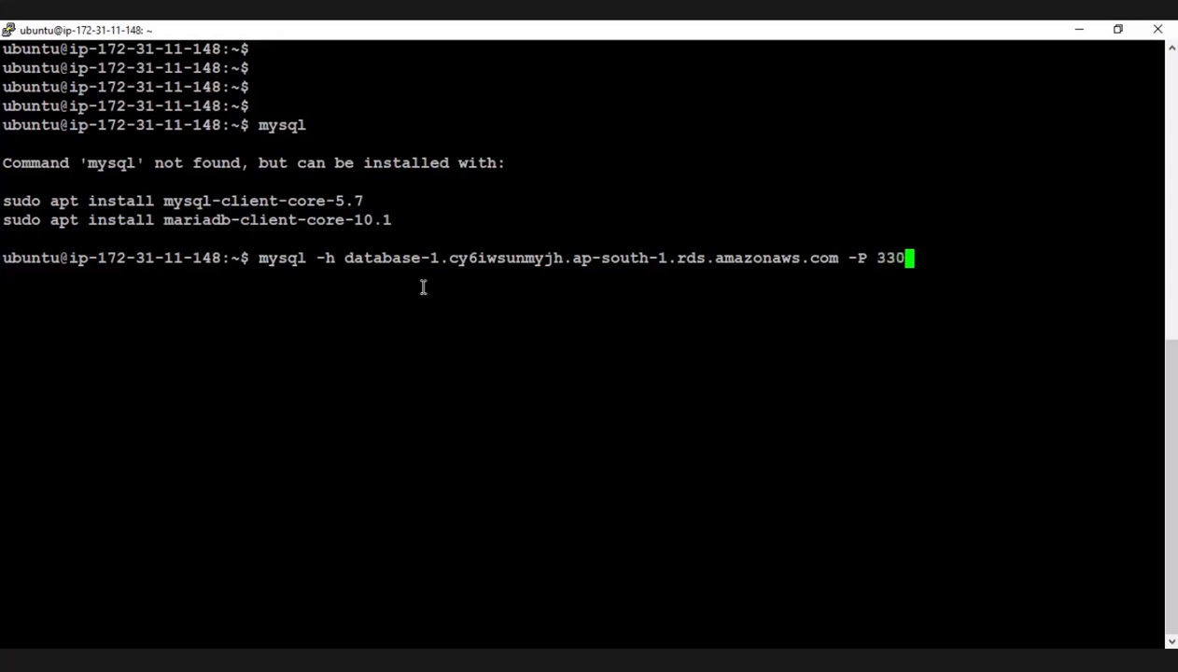
text(6 -u)
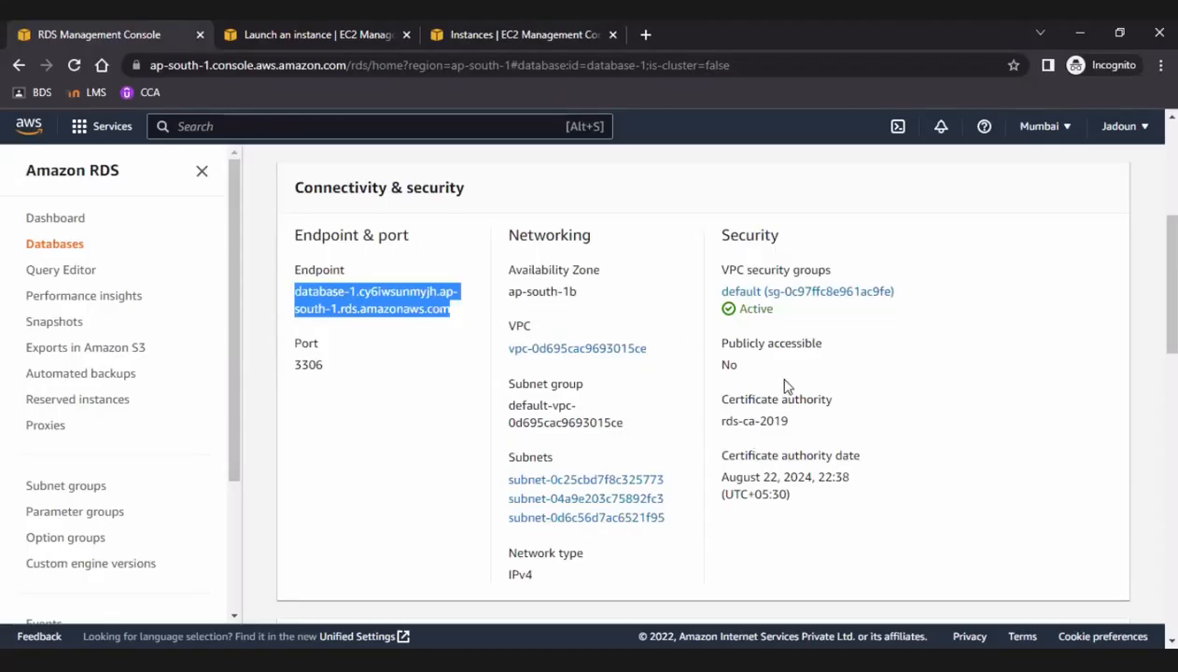
Look through the database-1 details in the RDS console, from the summary to replication and proxies.
scroll(823, 429, down, 2)
scroll(823, 430, down, 1)
scroll(823, 430, up, 6)
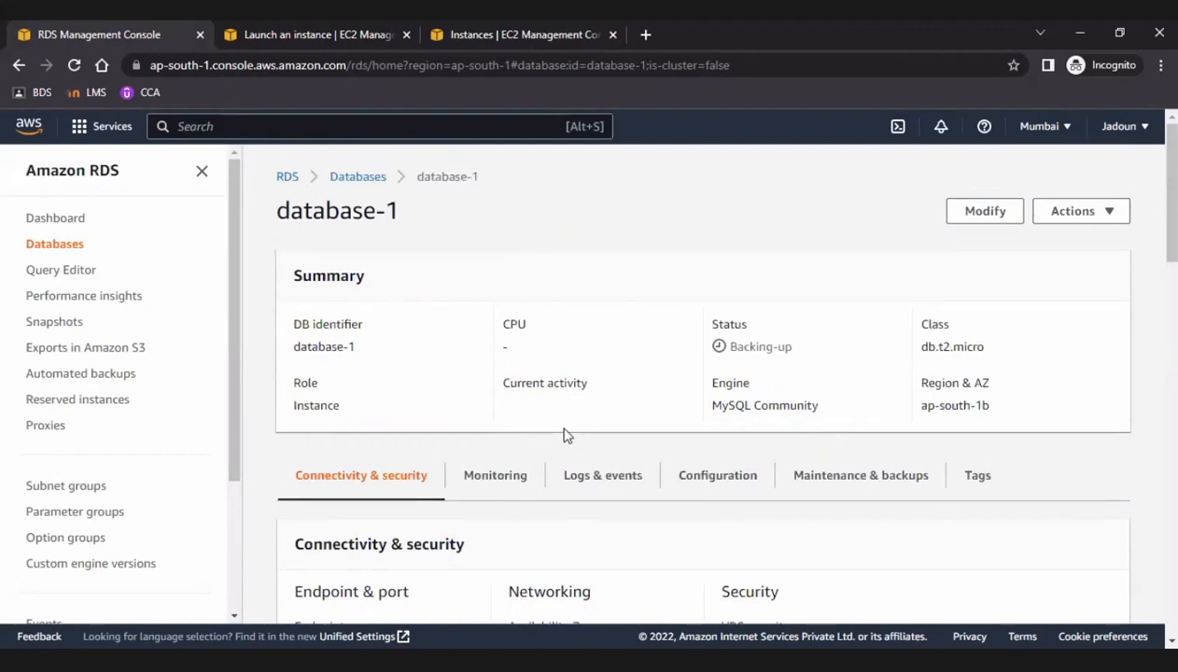
scroll(563, 433, down, 5)
scroll(563, 433, down, 3)
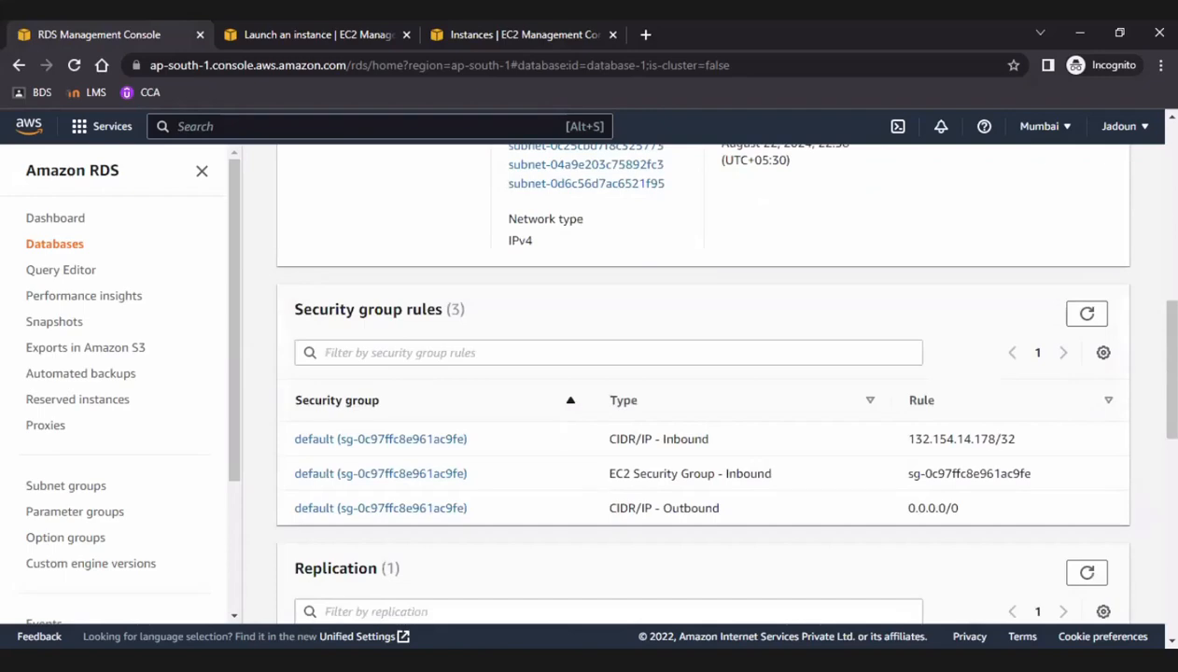
key(alt+Tab)
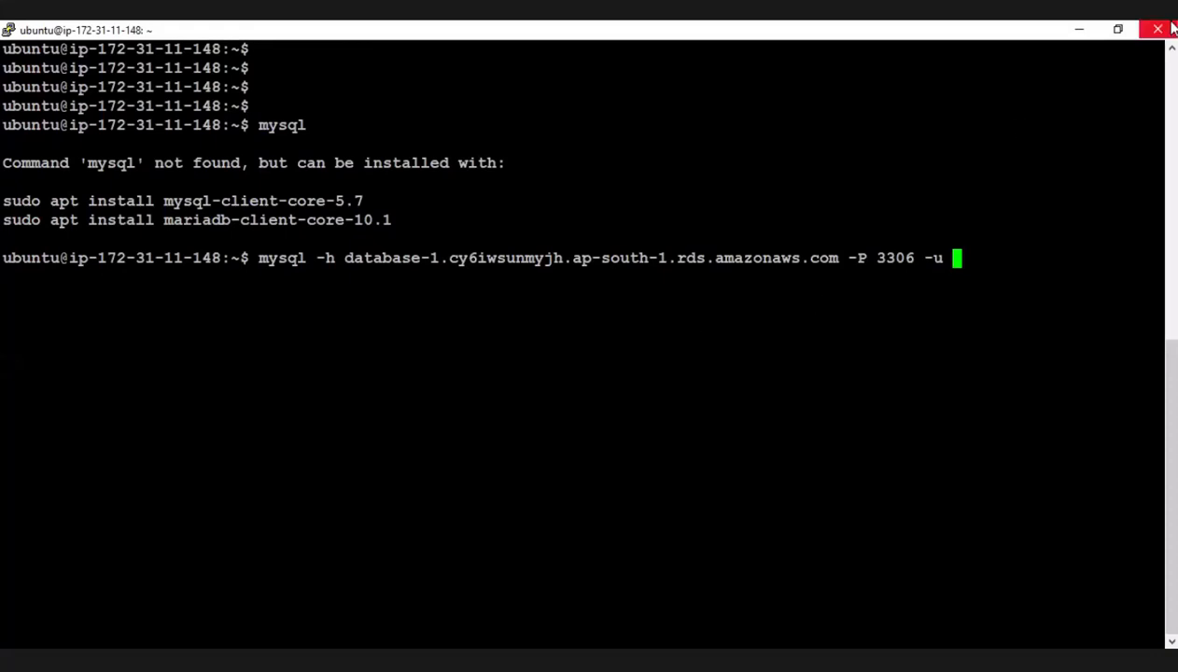
click(1079, 28)
scroll(966, 255, down, 7)
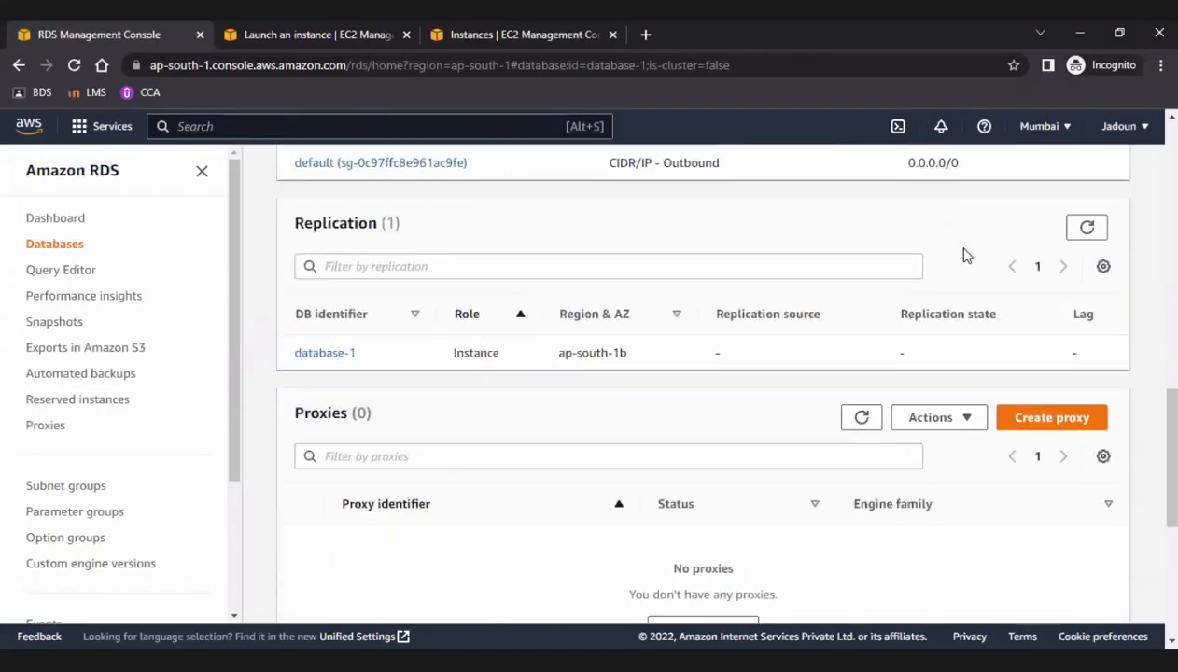
scroll(967, 254, up, 10)
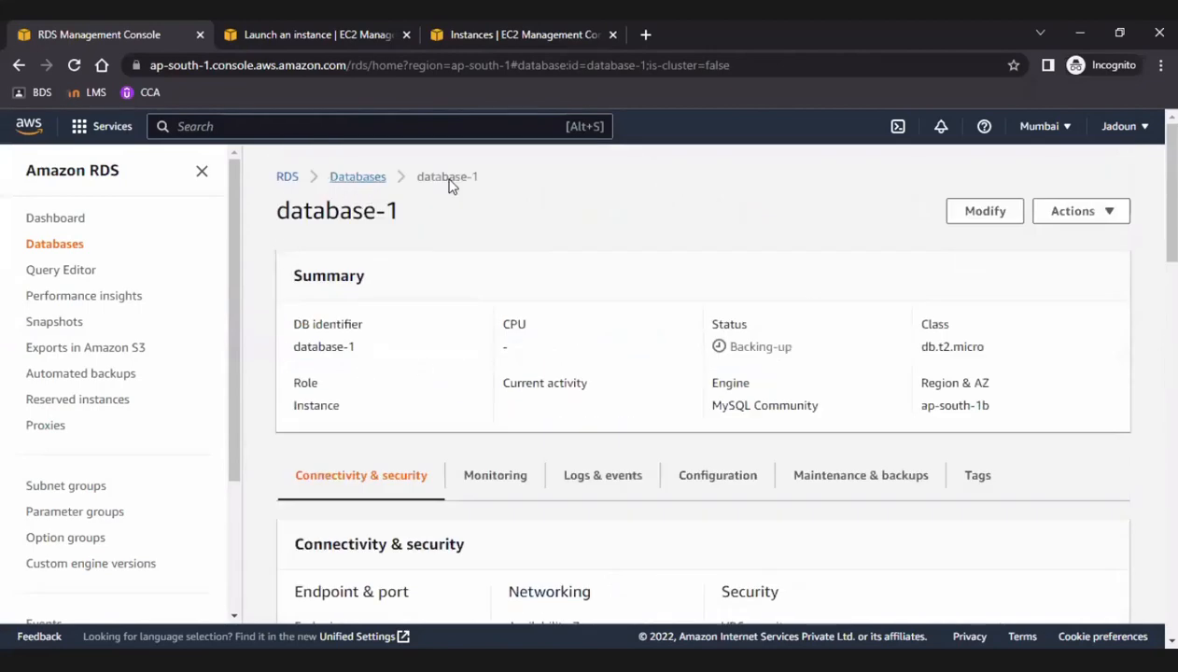
scroll(714, 397, down, 1)
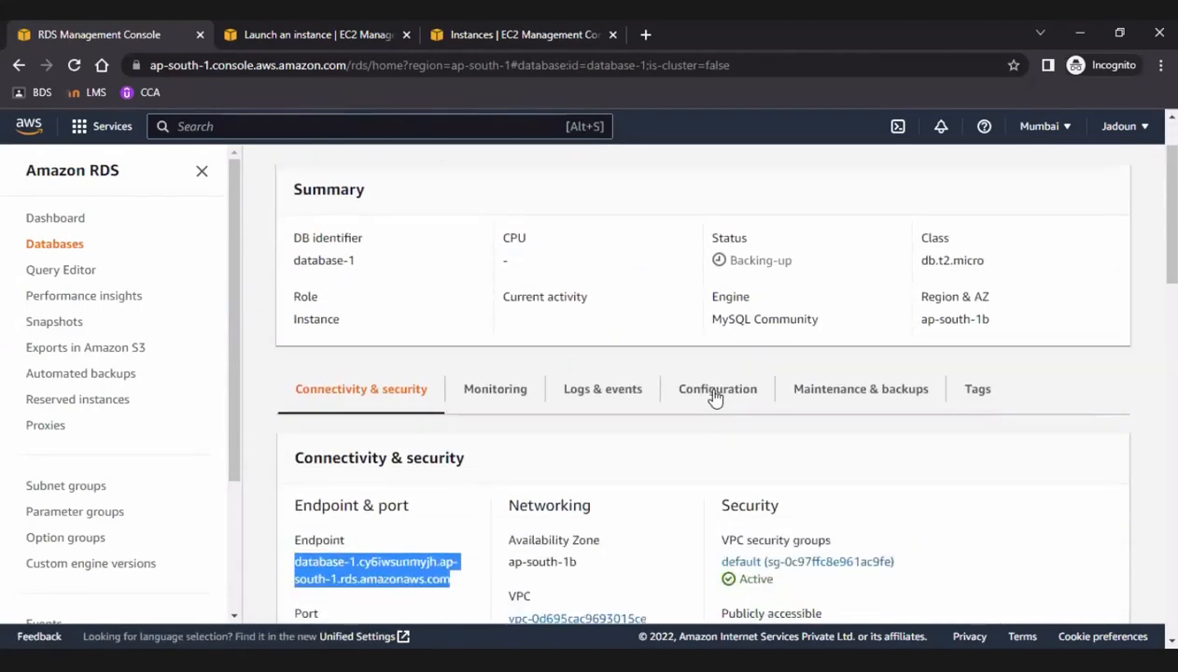
scroll(809, 541, up, 1)
scroll(809, 542, down, 1)
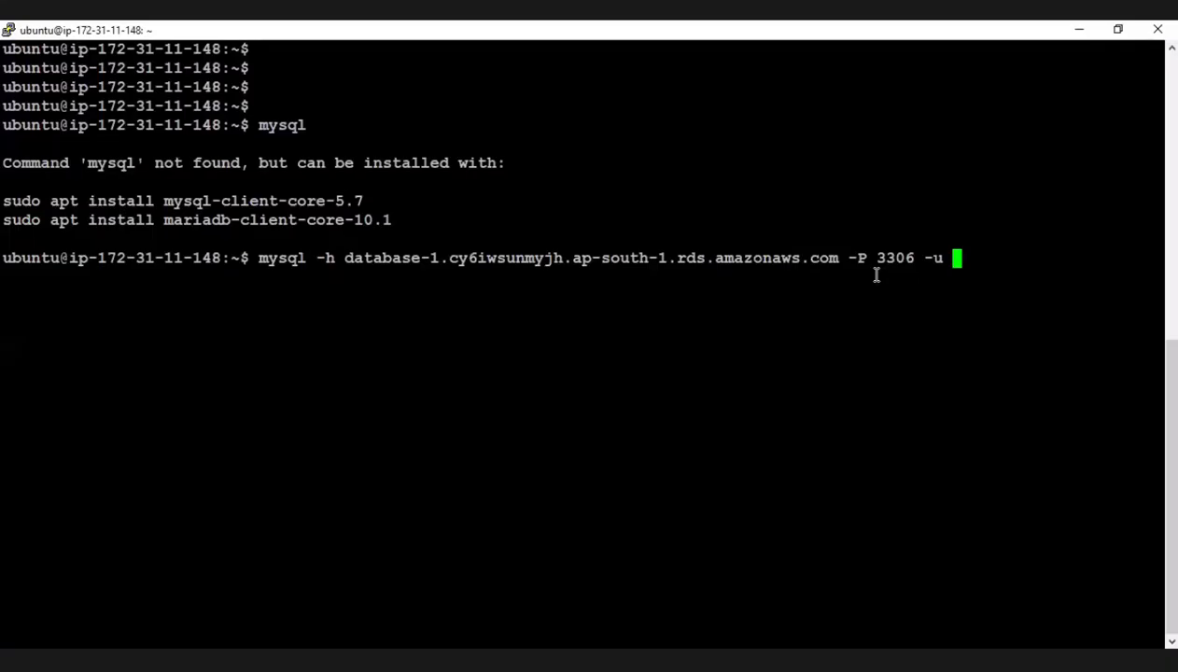
Complete the mysql command in the PuTTY terminal with user admin and the option -p, and run it.
text(Admin)
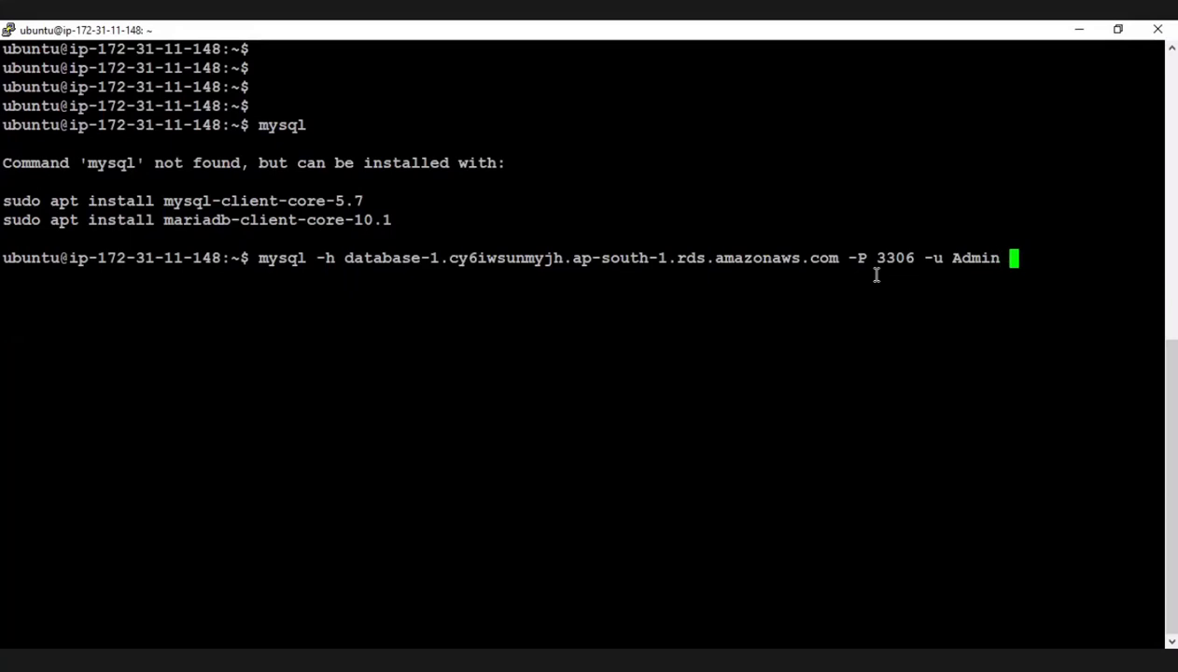
text( -p)
key(Left)
key(Left)
key(Left)
key(Left)
key(Left)
key(Left)
key(Left)
key(BackSpace)
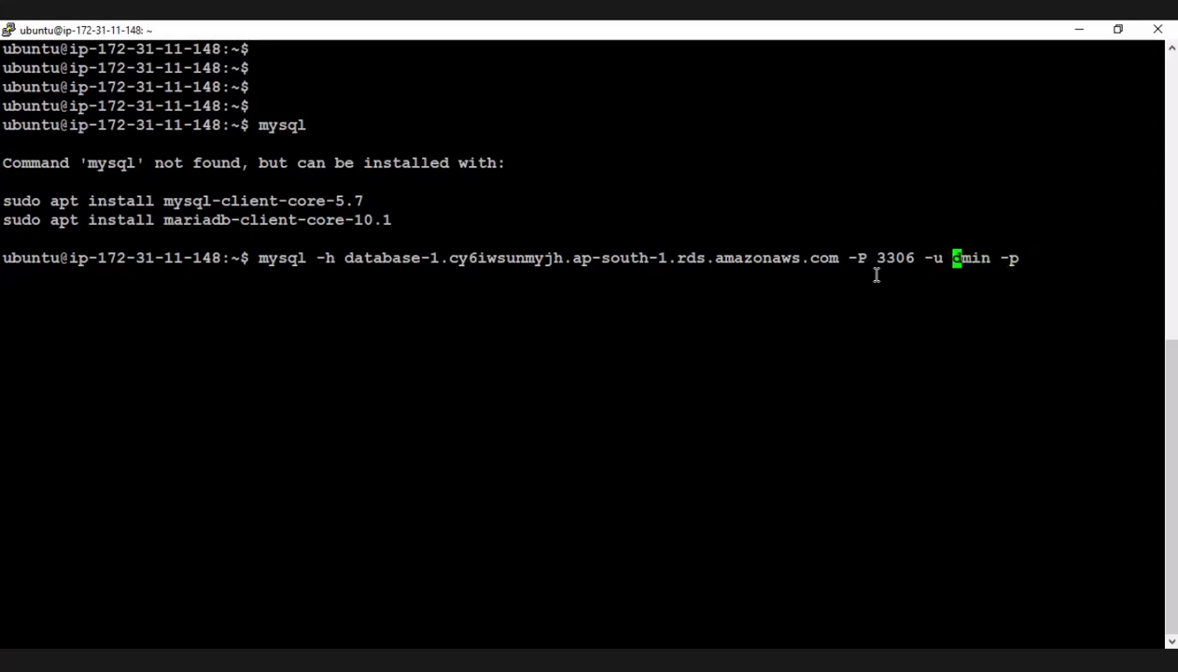
text(a)
key(Right)
key(Right)
key(Right)
key(Right)
key(Right)
key(Right)
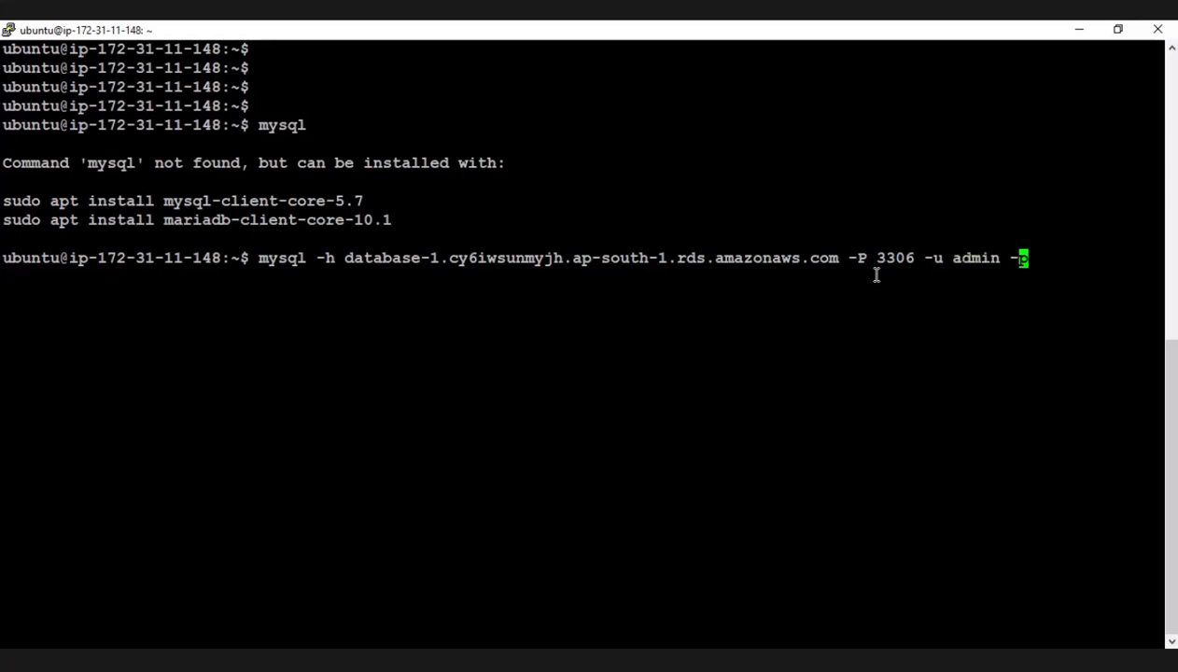
key(Right)
key(Return)
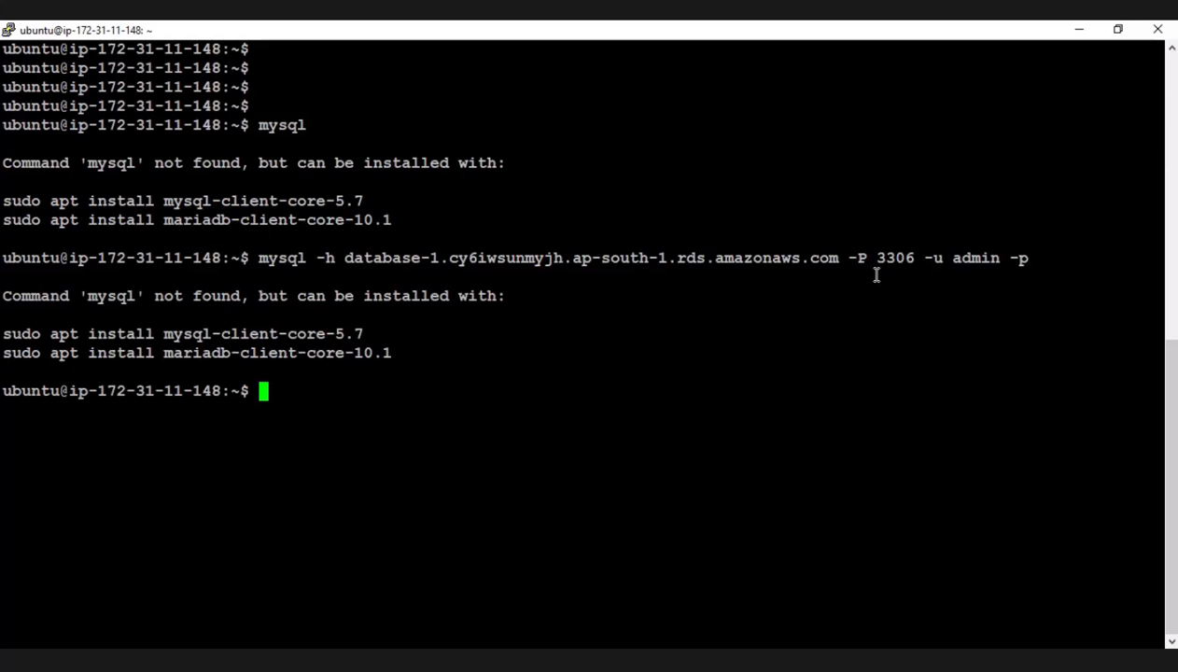
Try to install the MySQL client package with sudo apt install -y mysql-client.
text(sudo ap)
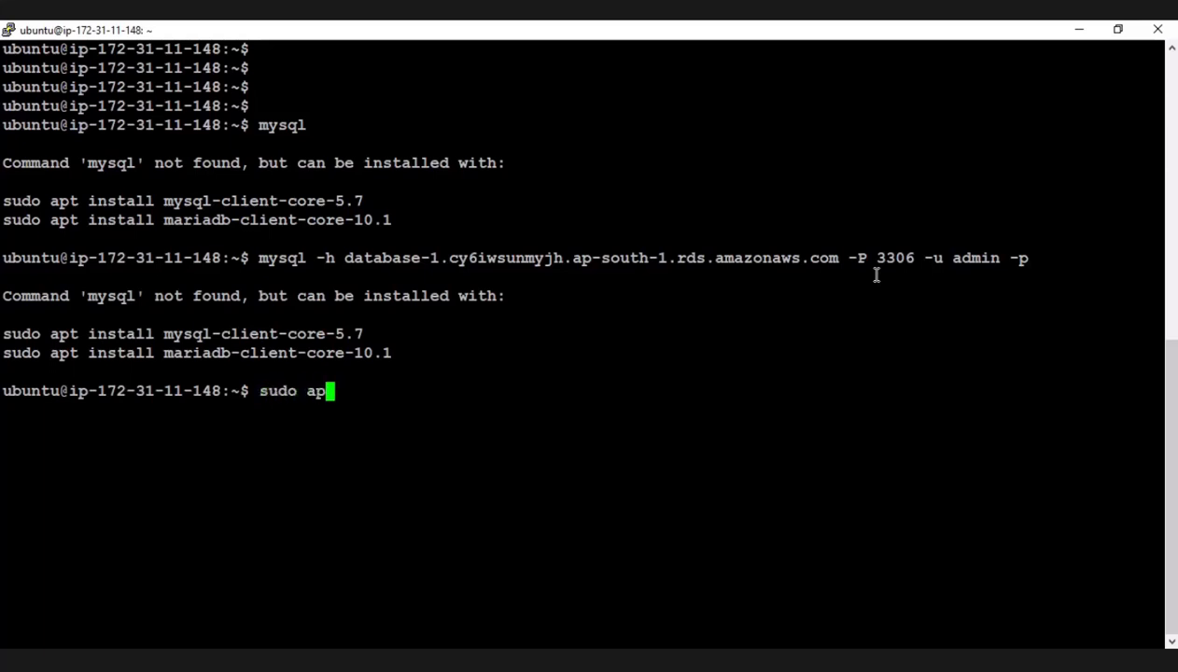
text(t)
text(install )
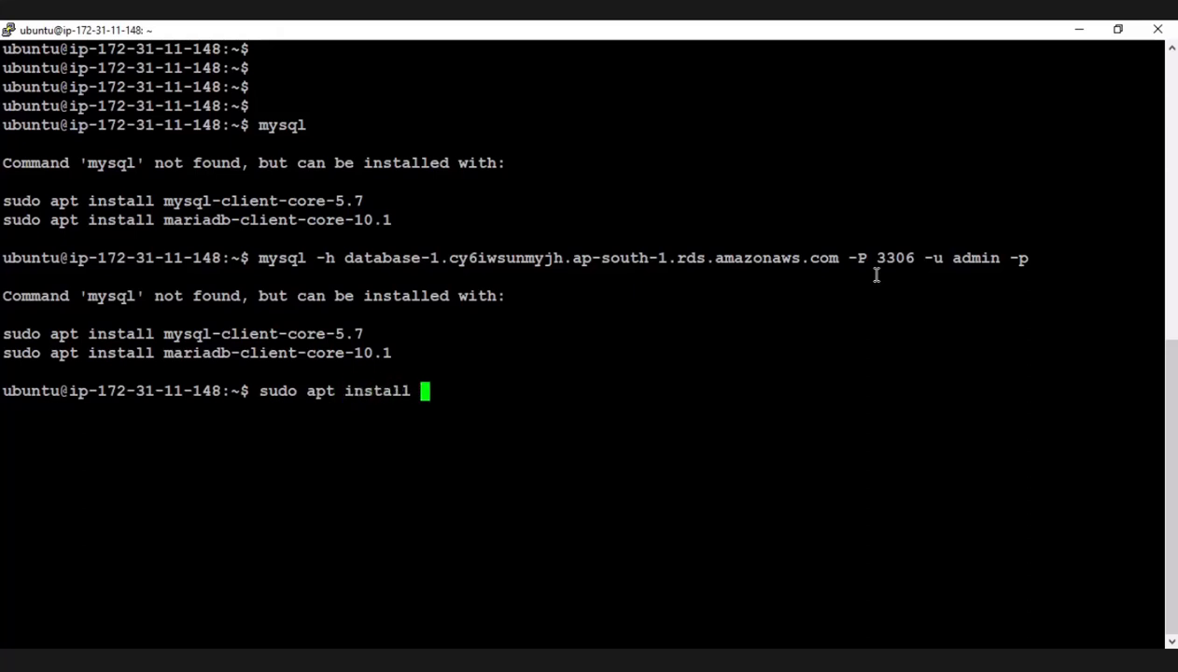
text(-y mysql-)
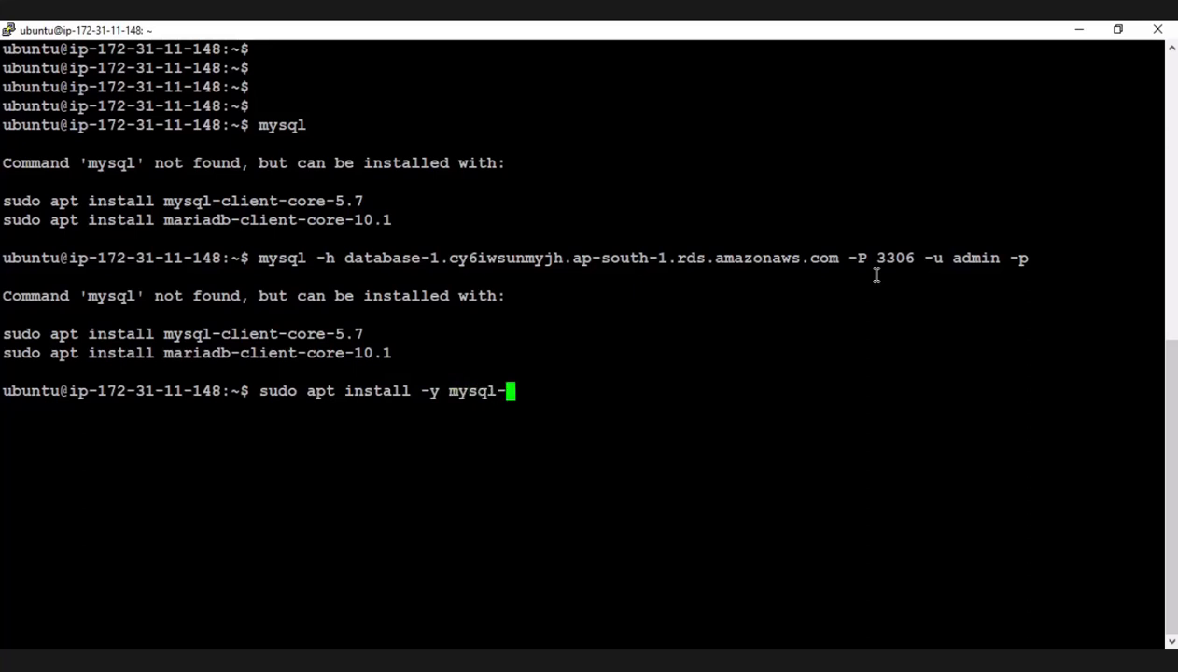
key(Tab)
key(Tab)
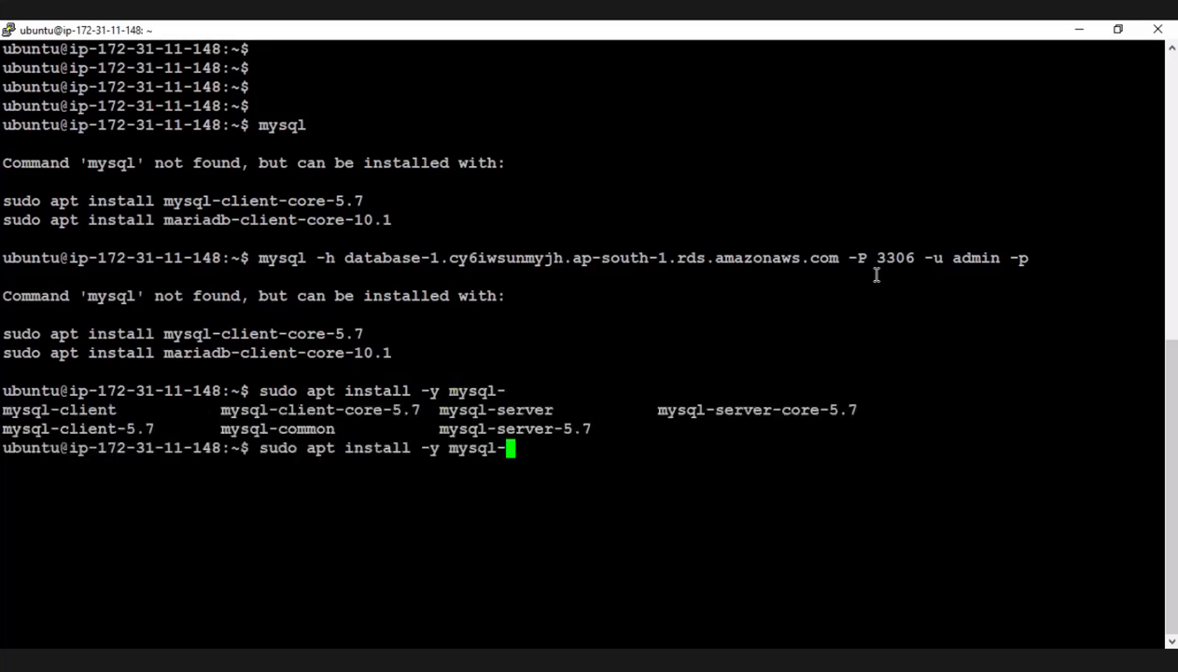
text(client)
key(Return)
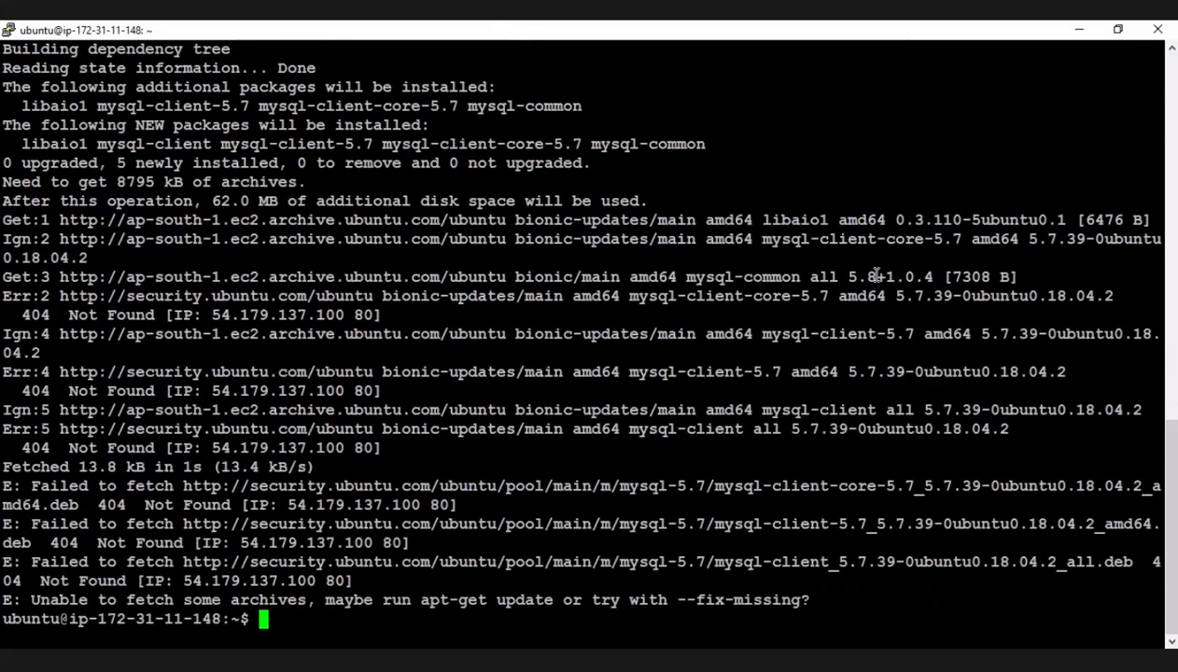
Update the instance's package lists with sudo apt update -y.
text(sudo apt update)
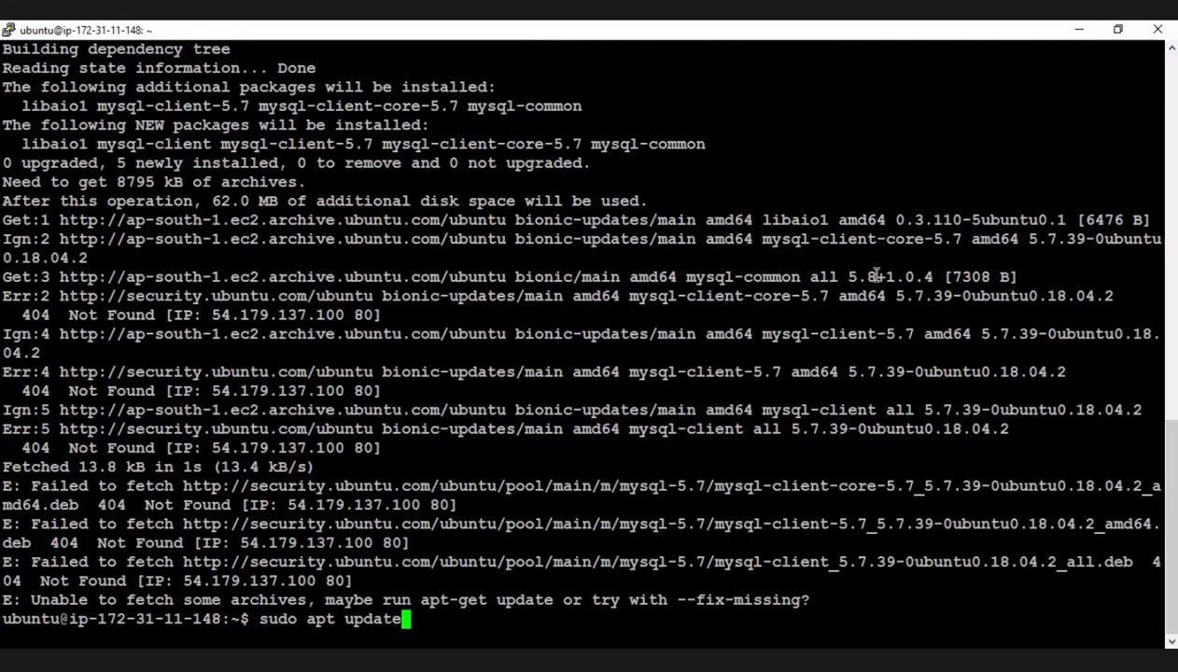
text( -y)
key(Return)
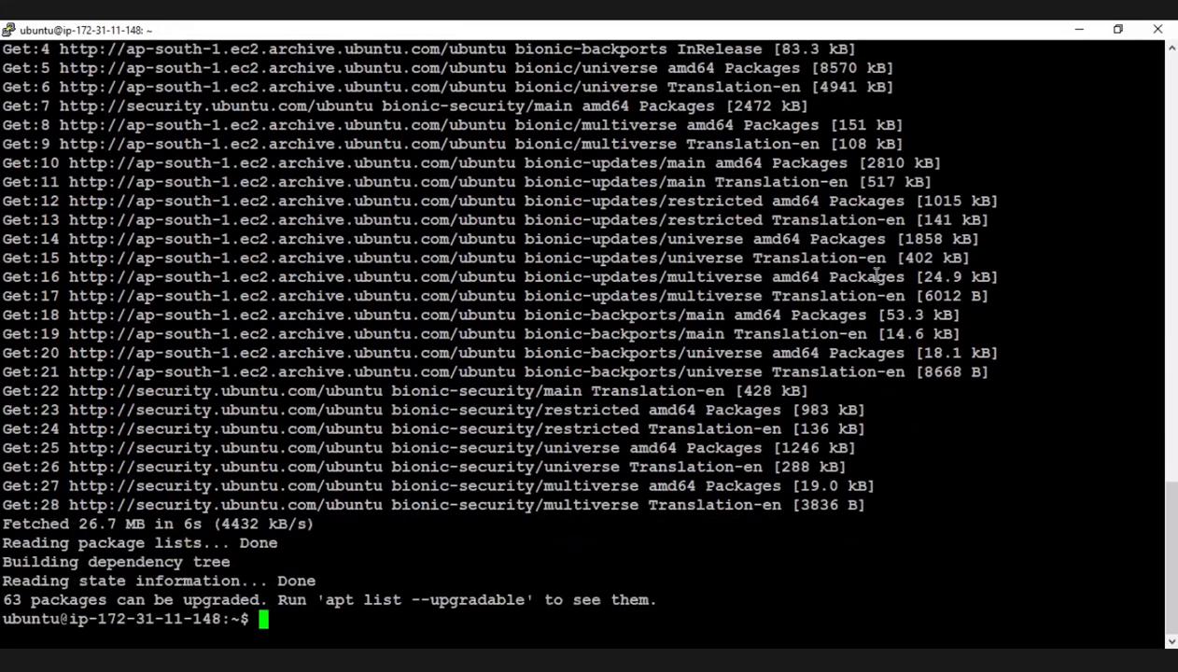
Clear the terminal and run sudo apt install -y mysql-client again.
key(ctrl+l)
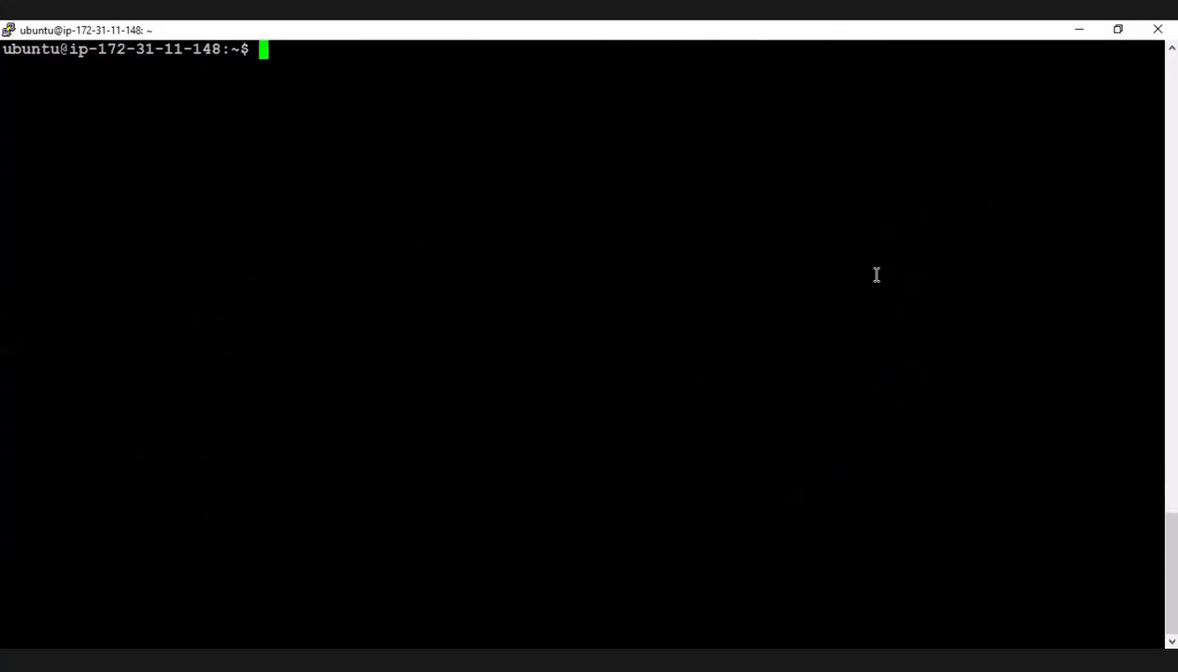
key(Return)
key(Return)
text(sudo apt update -y)
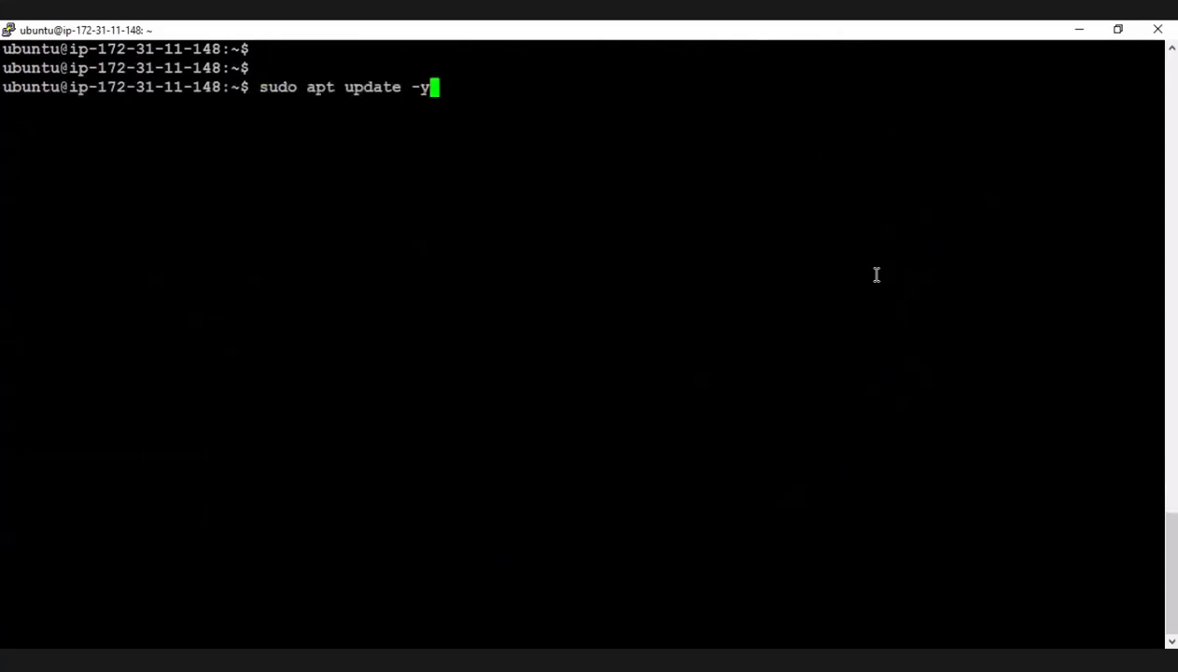
key(Up)
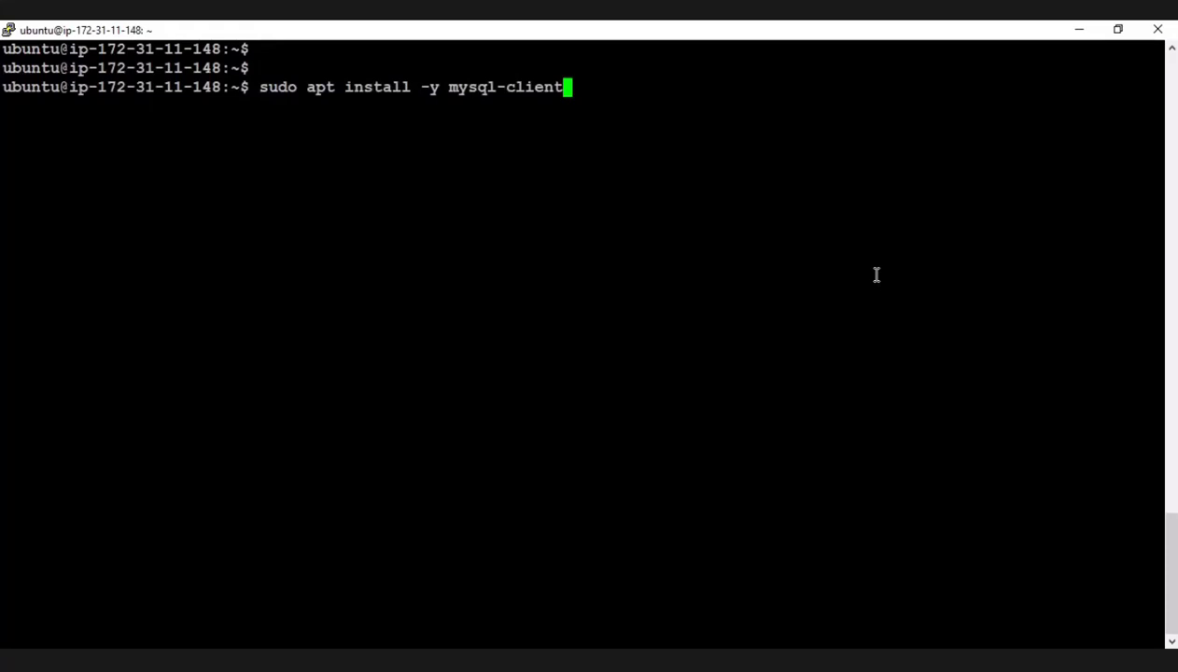
key(Return)
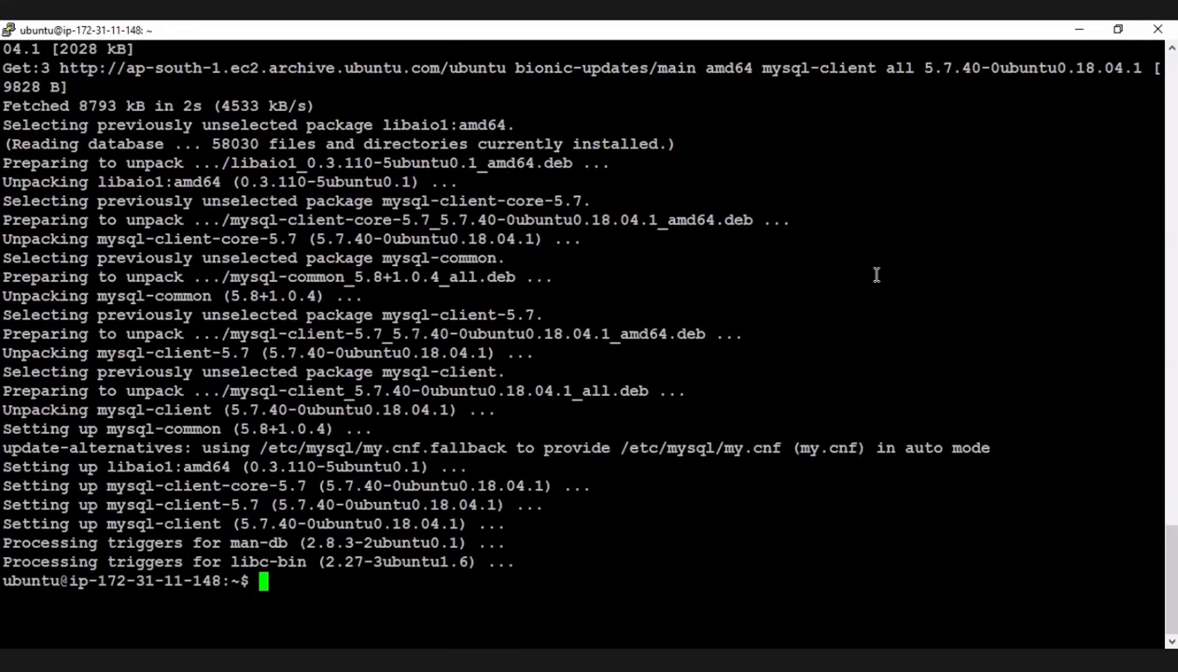
Clear the terminal and recall the earlier mysql -h command for the database-1 endpoint with -P 3306 -u admin -p, without running it.
key(ctrl+l)
key(Return)
key(Return)
key(Return)
key(Return)
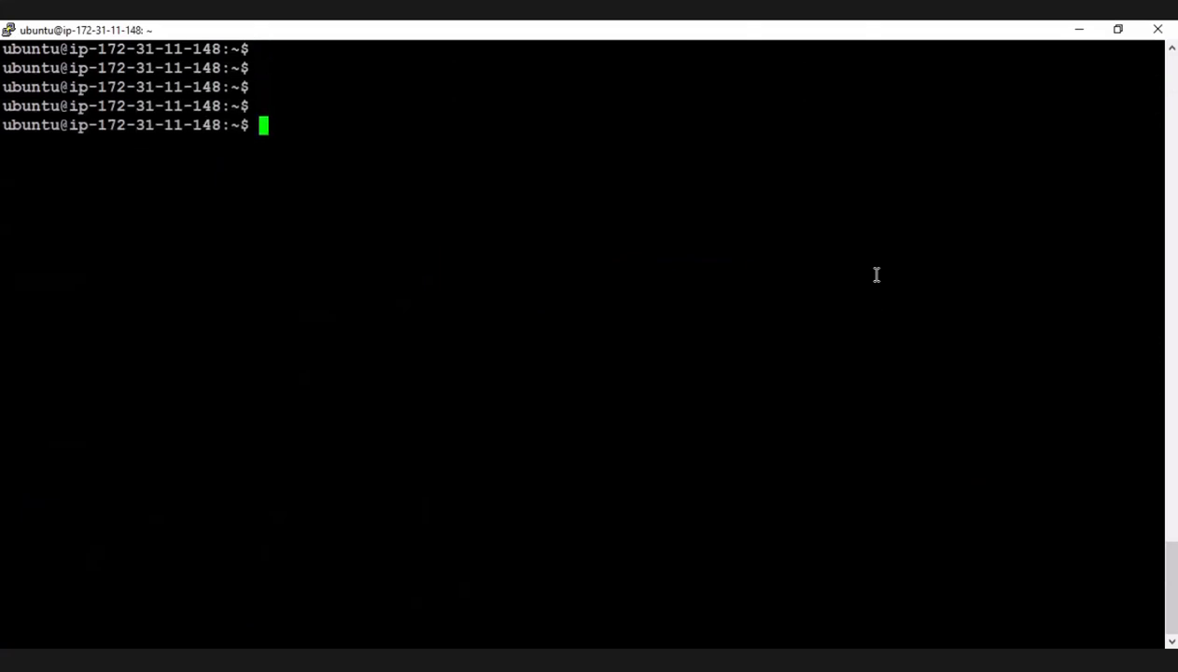
key(Up)
key(Up)
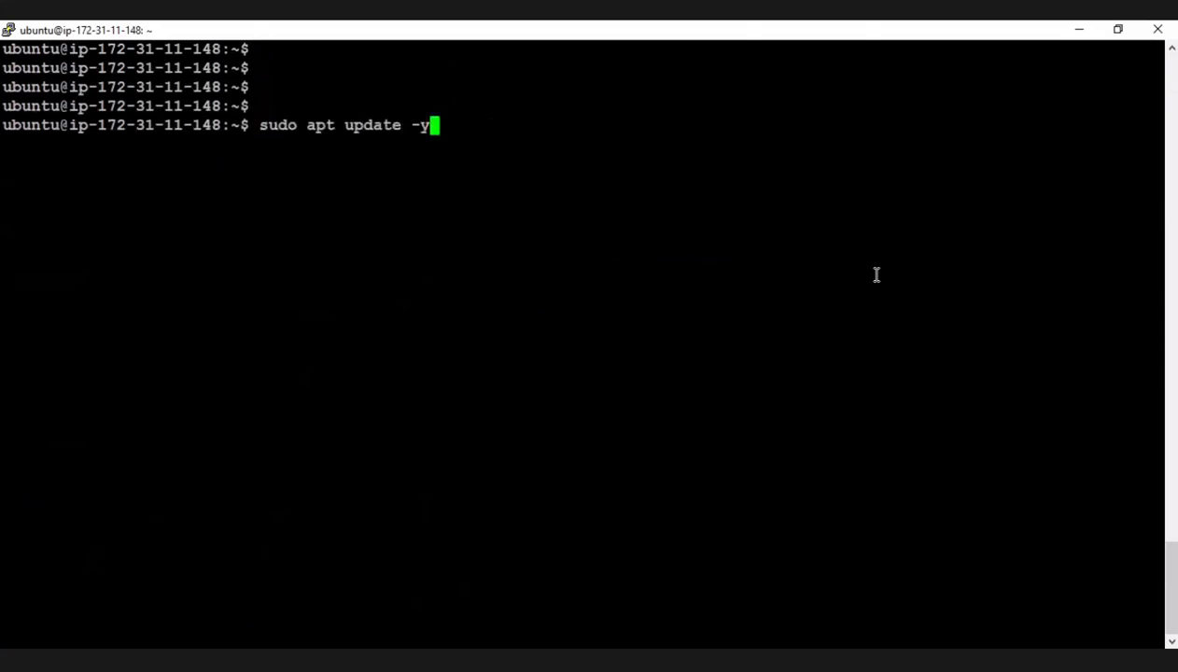
key(Down)
key(Down)
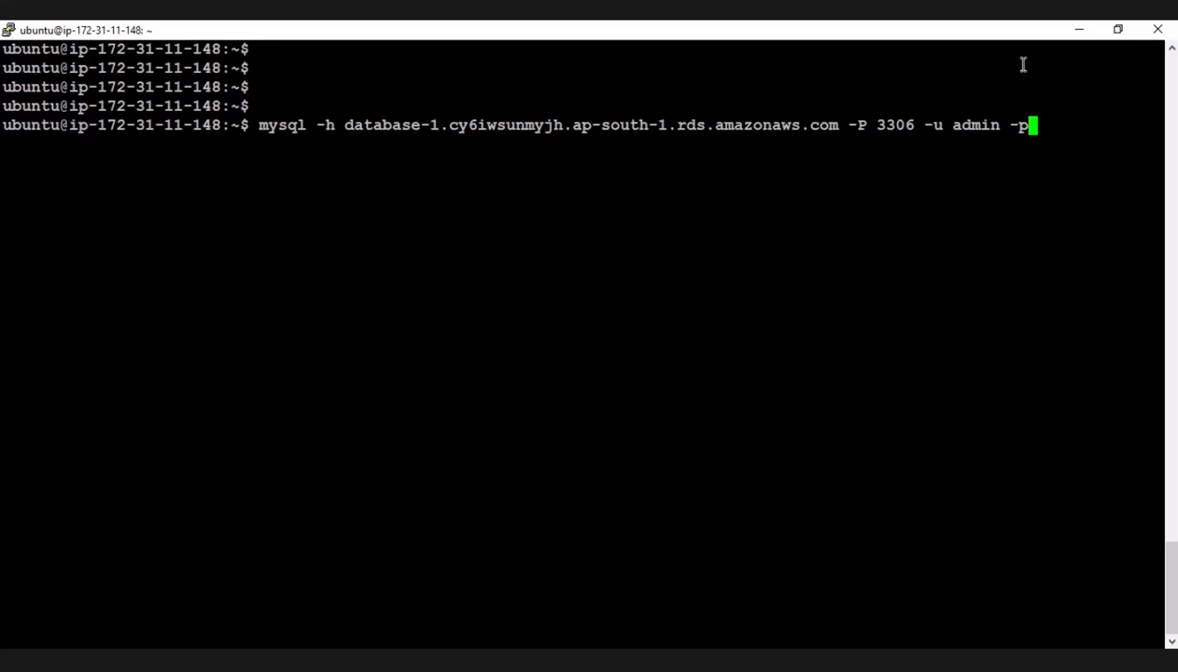
Switch to the RDS console and check the status, CPU and current activity of database-1 in the databases list.
scroll(1023, 66, up, 5)
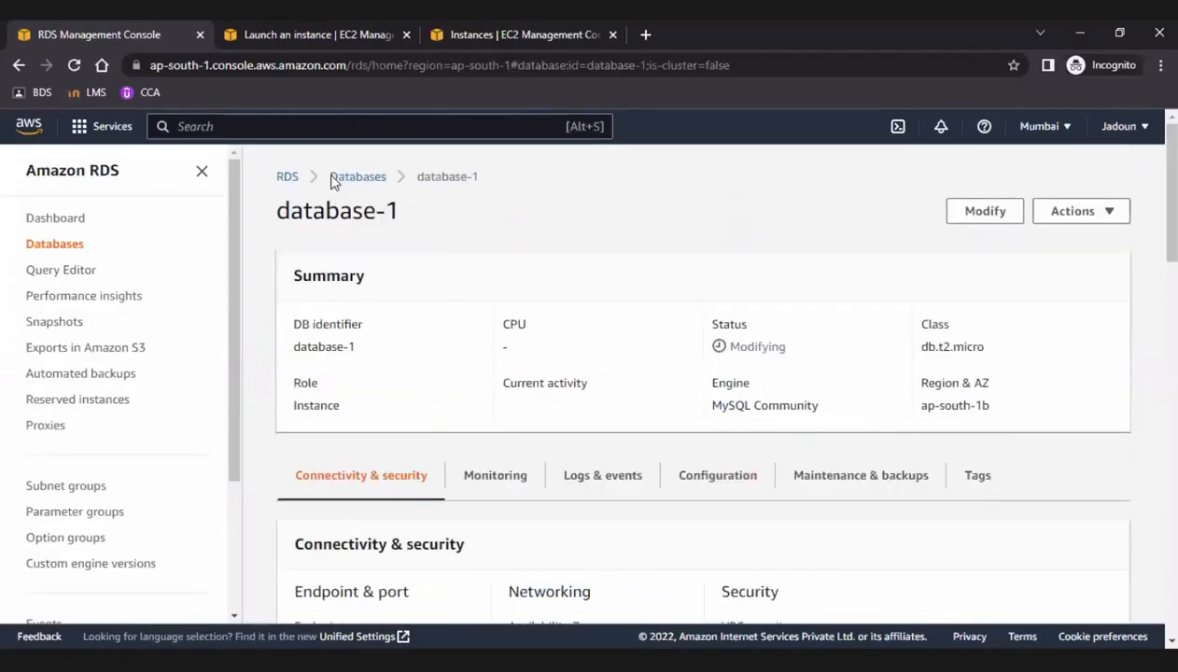
click(334, 177)
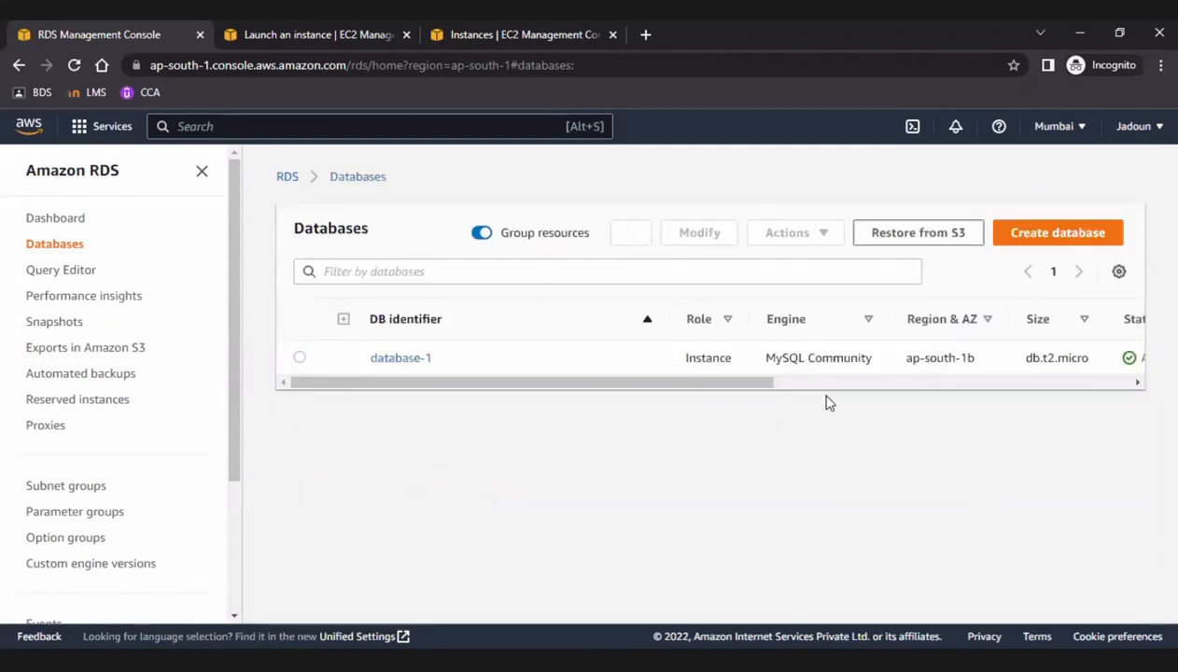
drag(828, 387, 1123, 387)
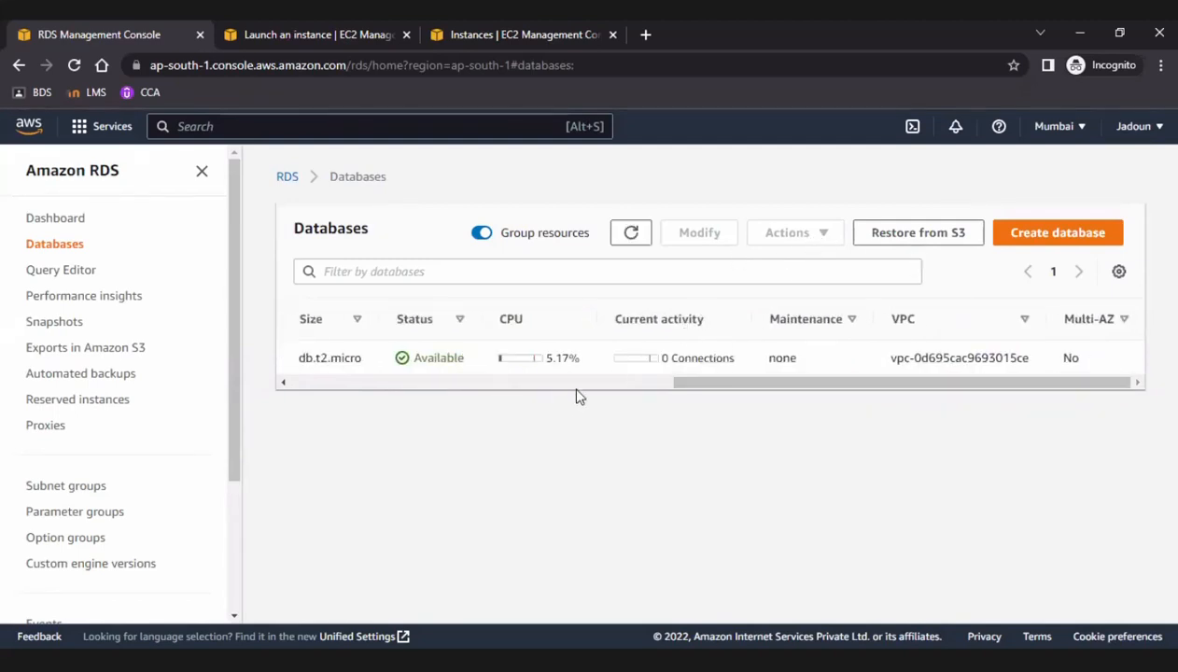
drag(687, 392, 625, 395)
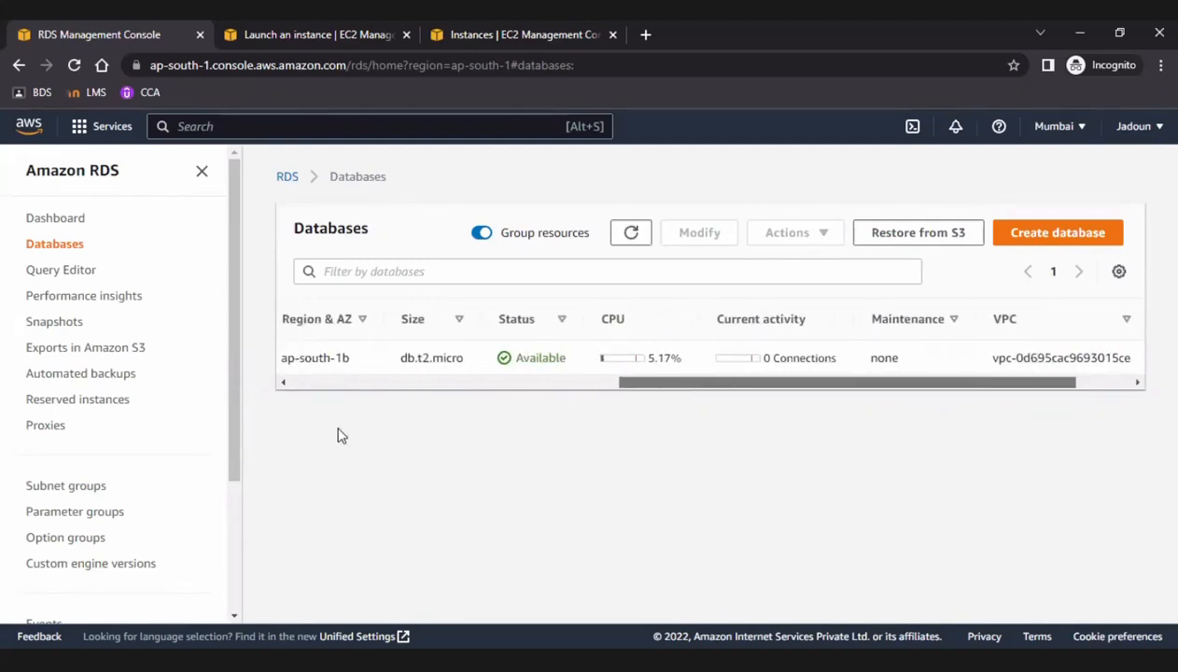
click(403, 383)
Open database-1 and examine its instance configuration, including the master username, storage and availability settings.
click(424, 358)
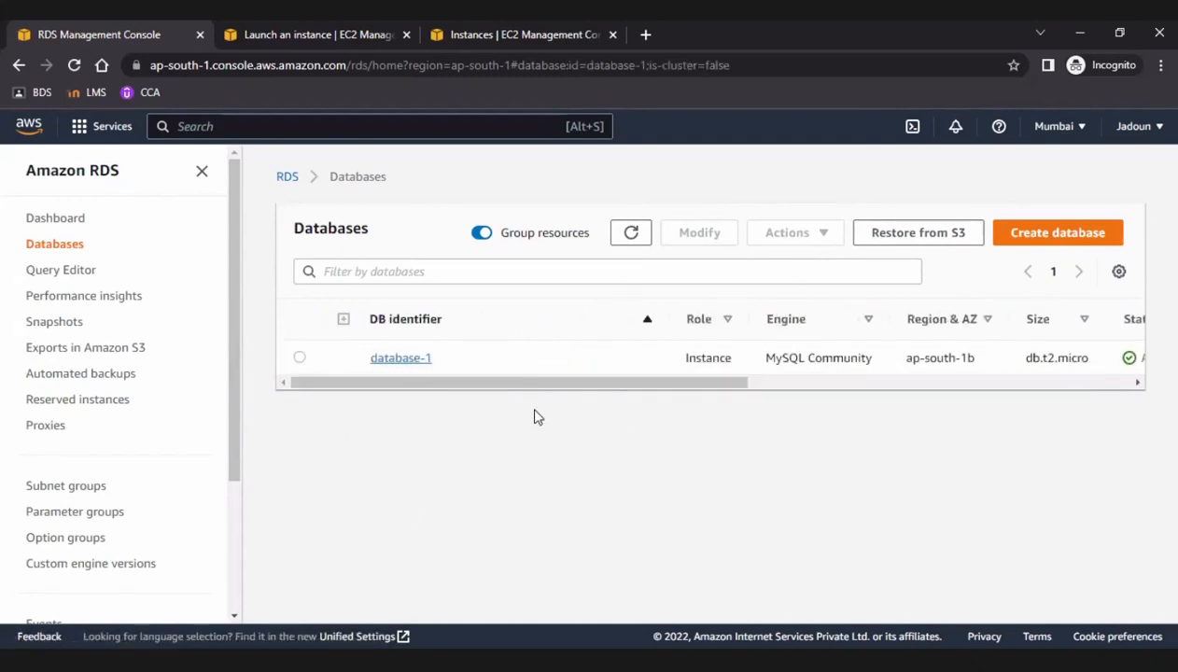
click(385, 360)
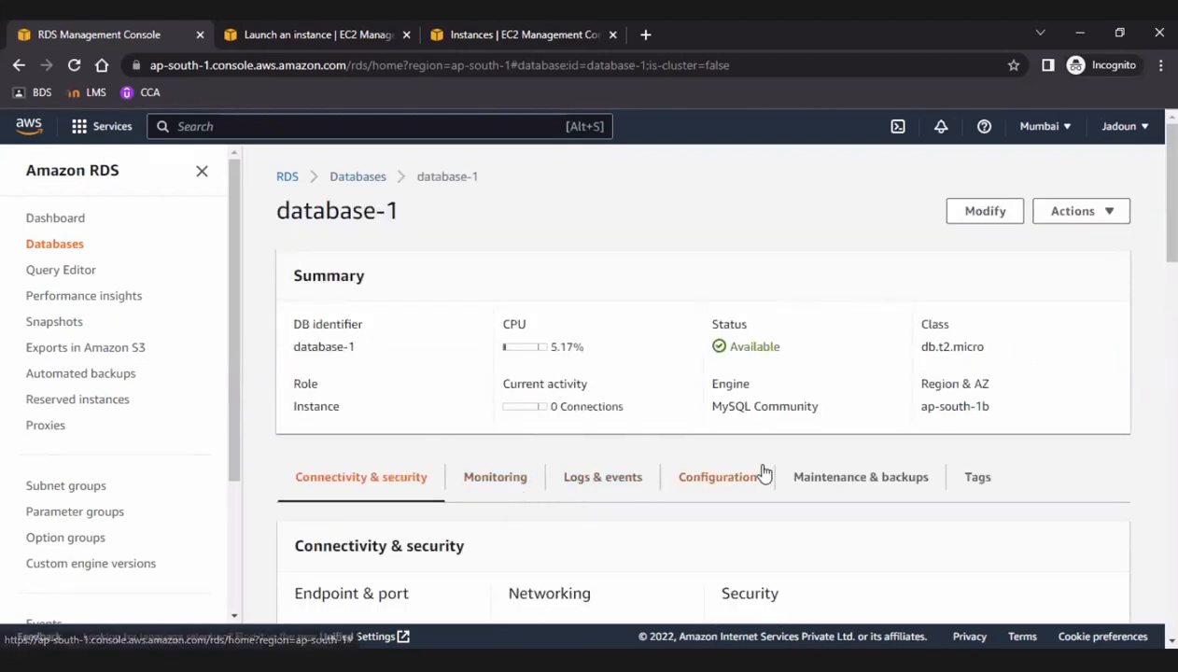
click(700, 481)
scroll(702, 482, down, 3)
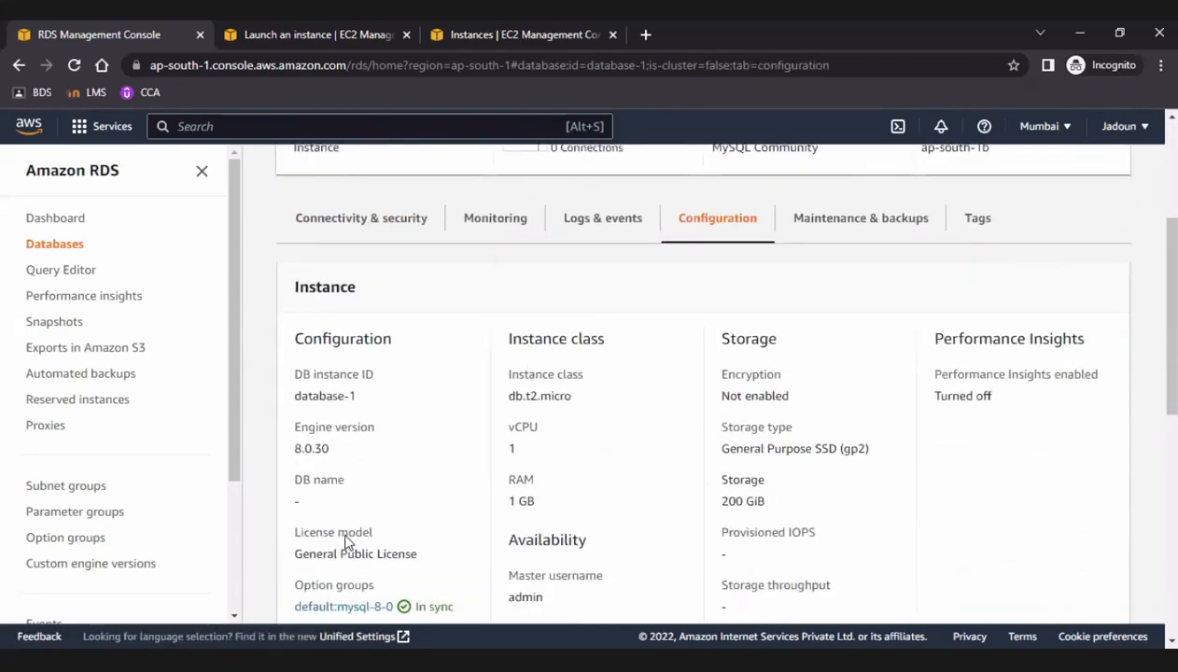
scroll(857, 508, down, 3)
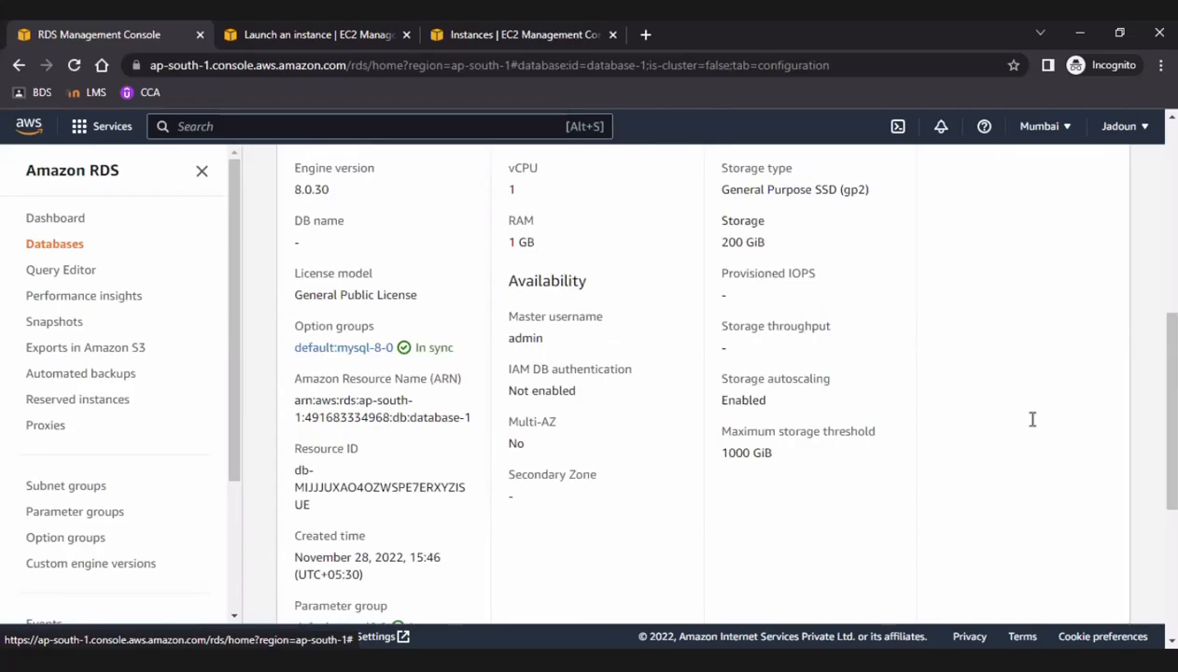
Switch to the PuTTY terminal, run the recalled mysql connection command and log in with the database admin password.
key(alt+Tab)
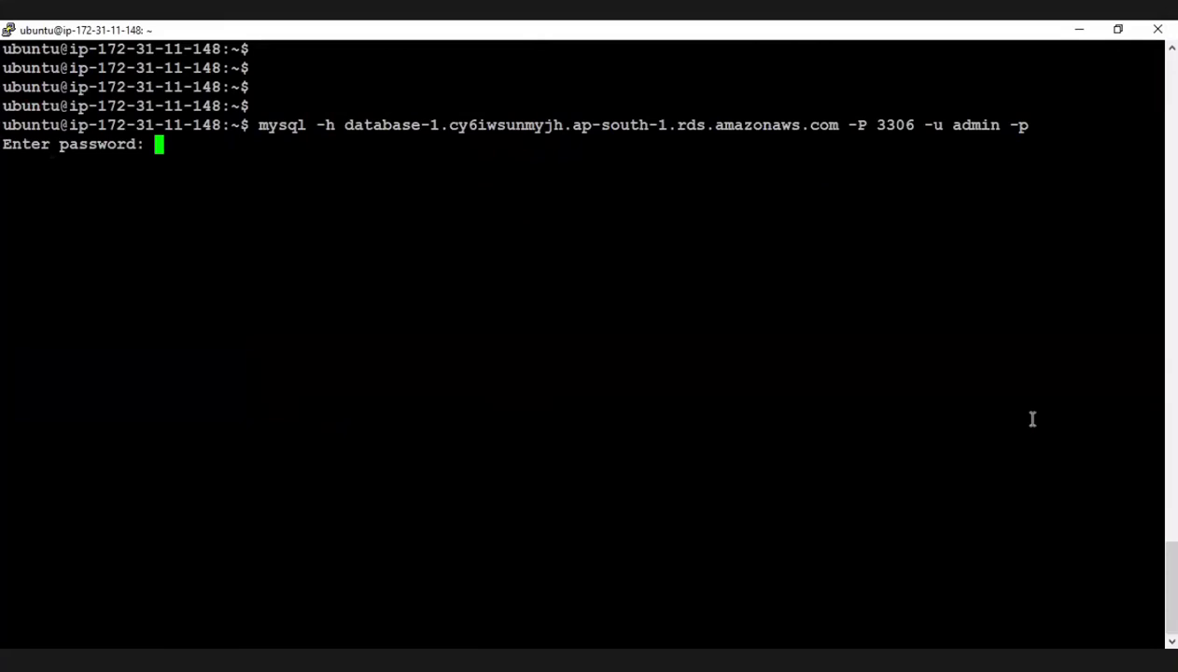
key(Return)
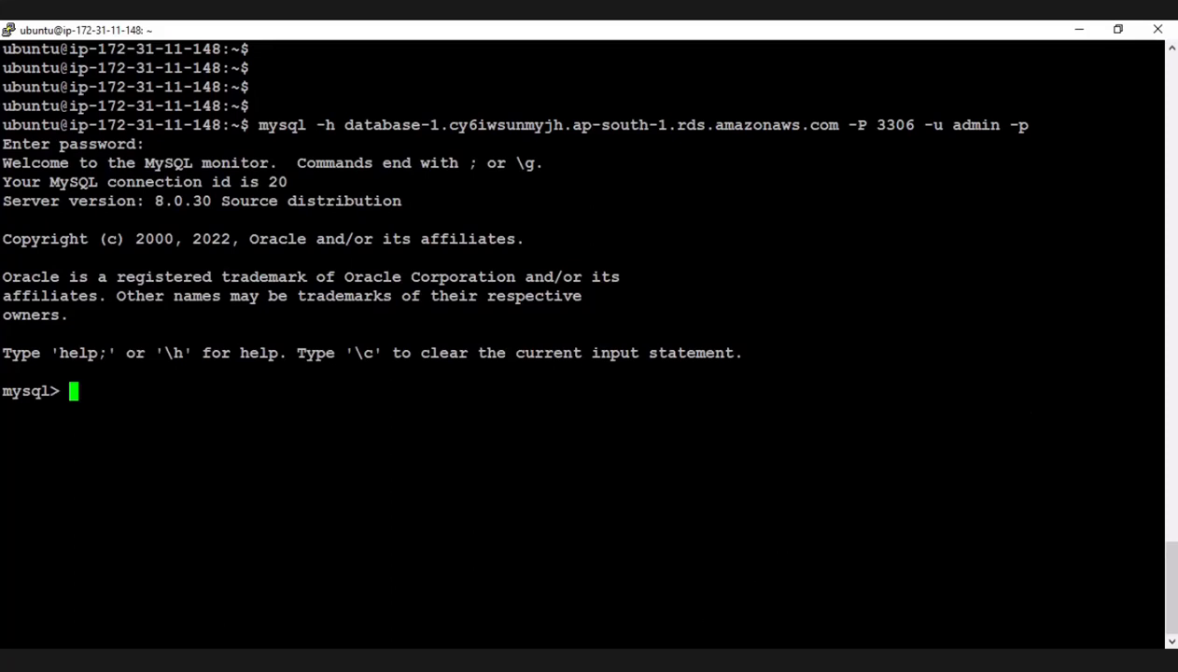
Switch to the RDS console, return to the databases list and refresh it to check the current connections of database-1.
key(alt+Tab)
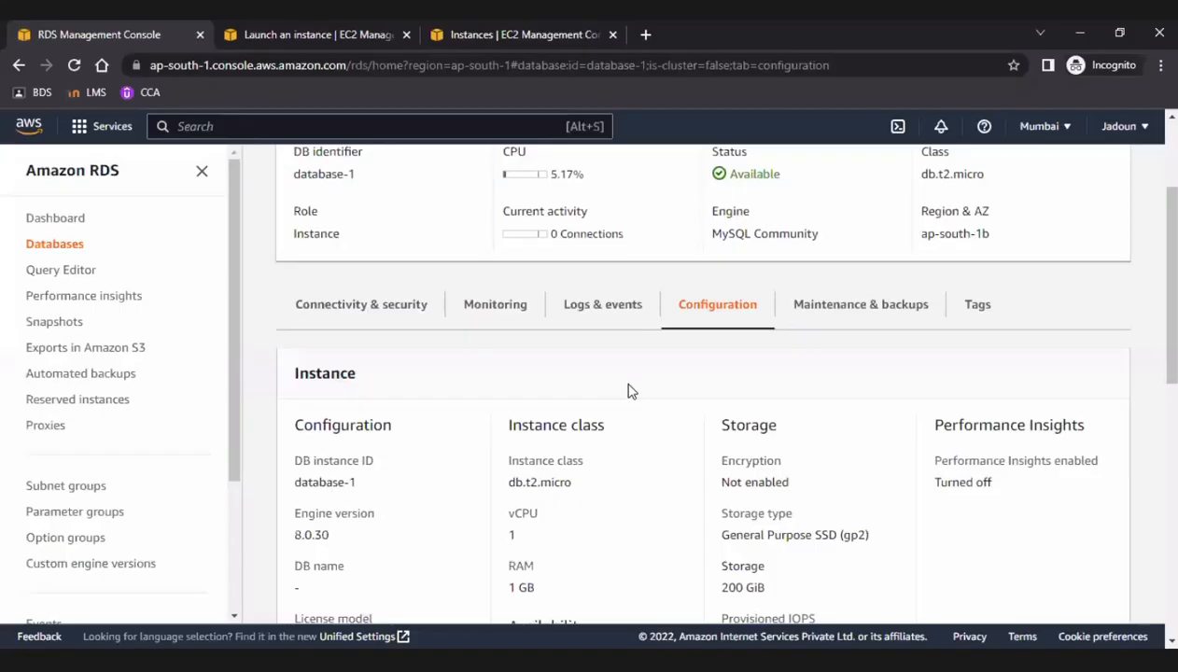
scroll(589, 401, up, 5)
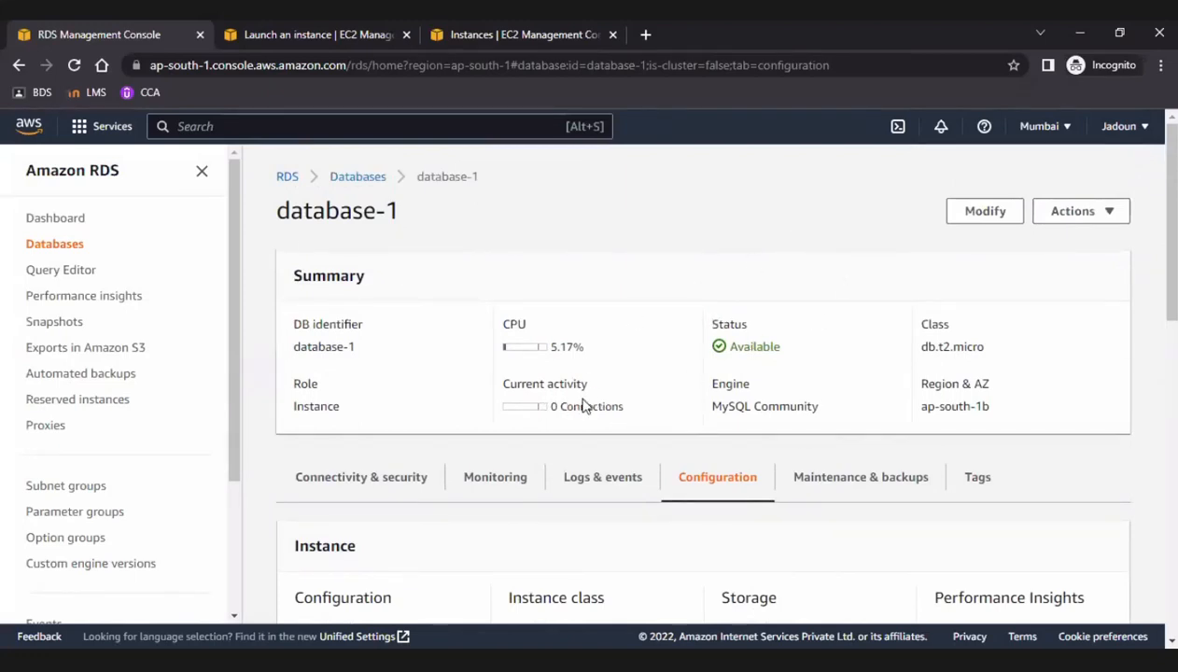
click(363, 178)
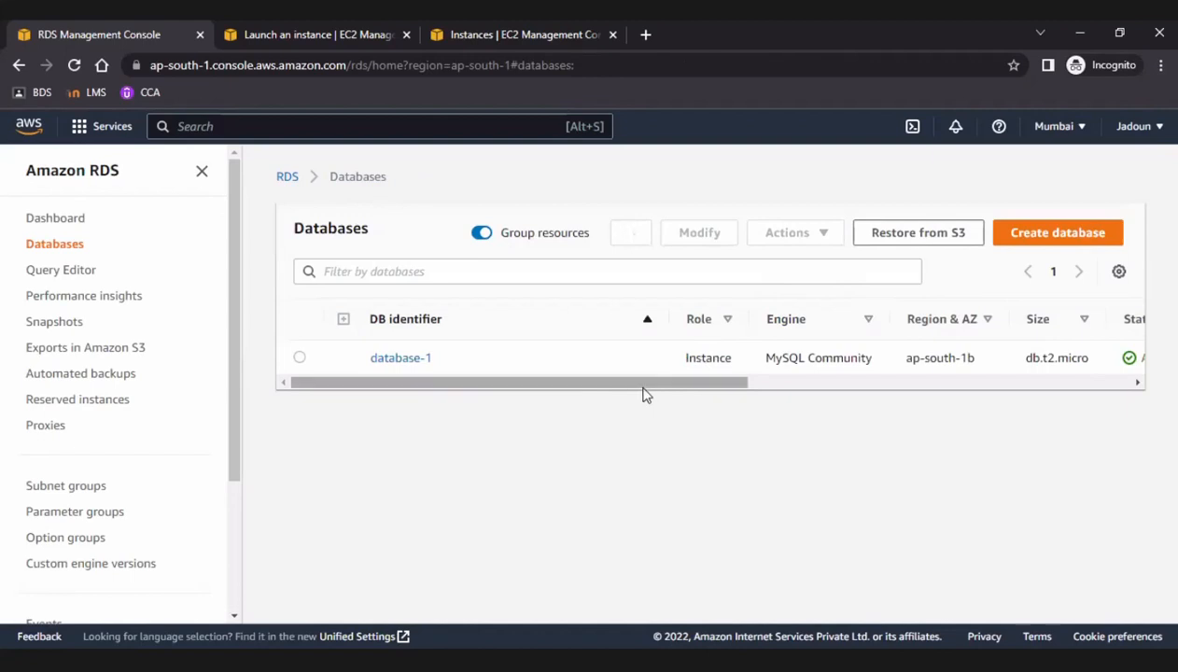
drag(780, 388, 964, 383)
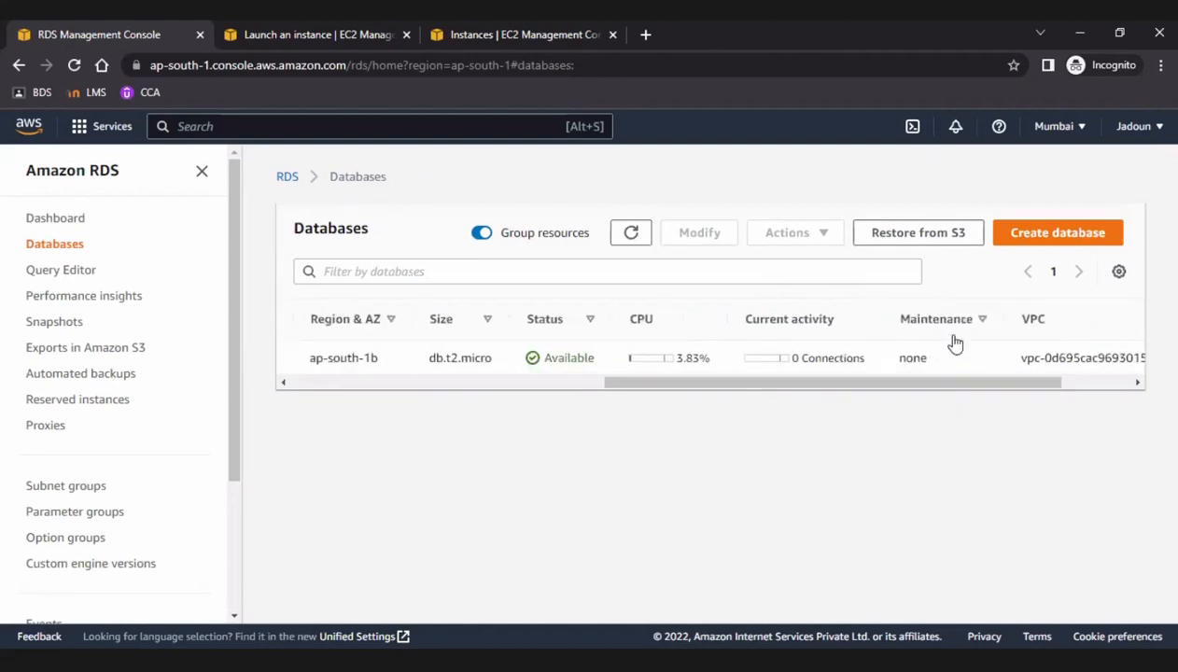
click(631, 232)
Switch to the PuTTY terminal and list the server's databases with show databases; at the mysql prompt.
key(alt+Tab)
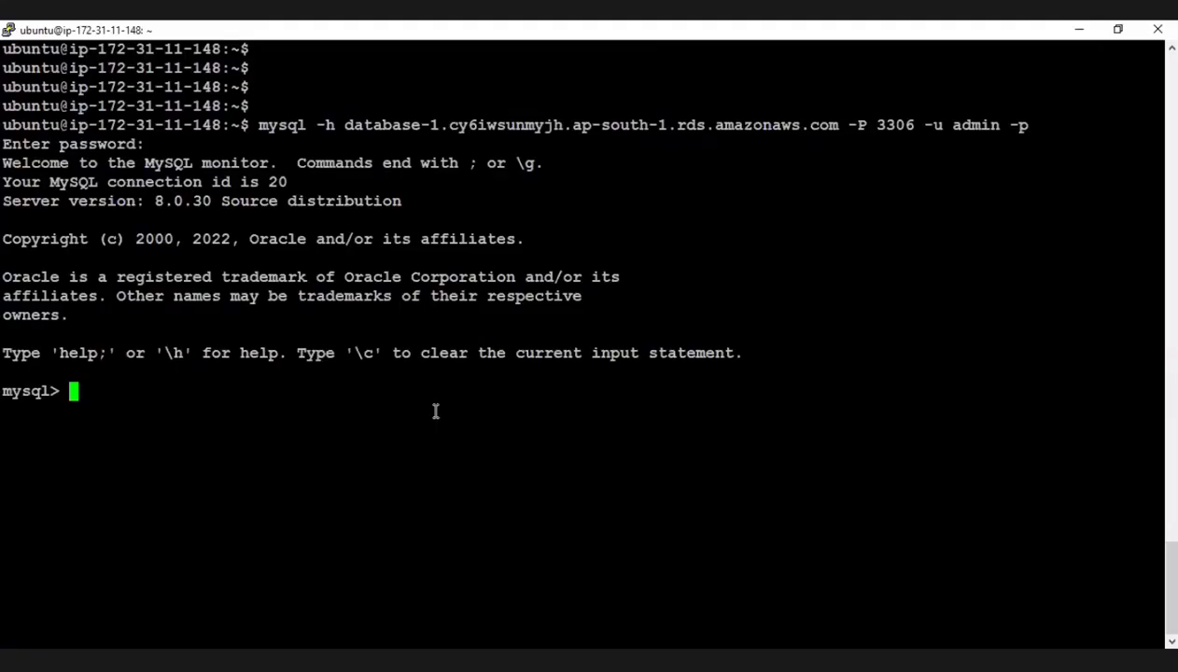
text(show datab)
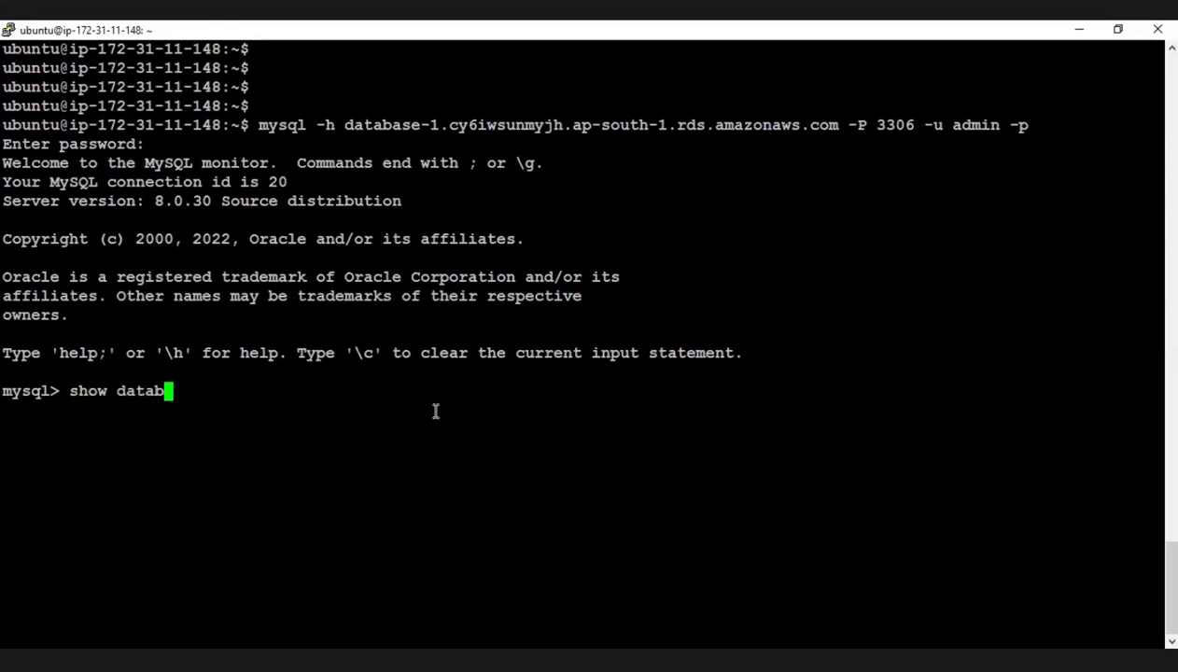
text(ases;)
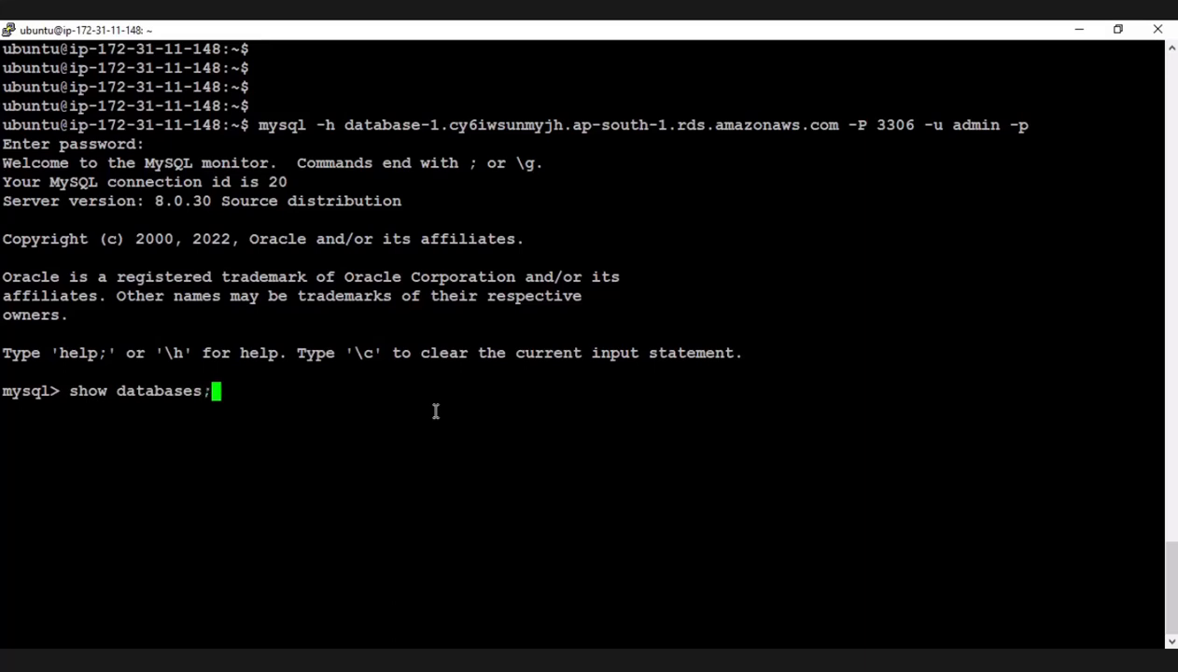
key(Return)
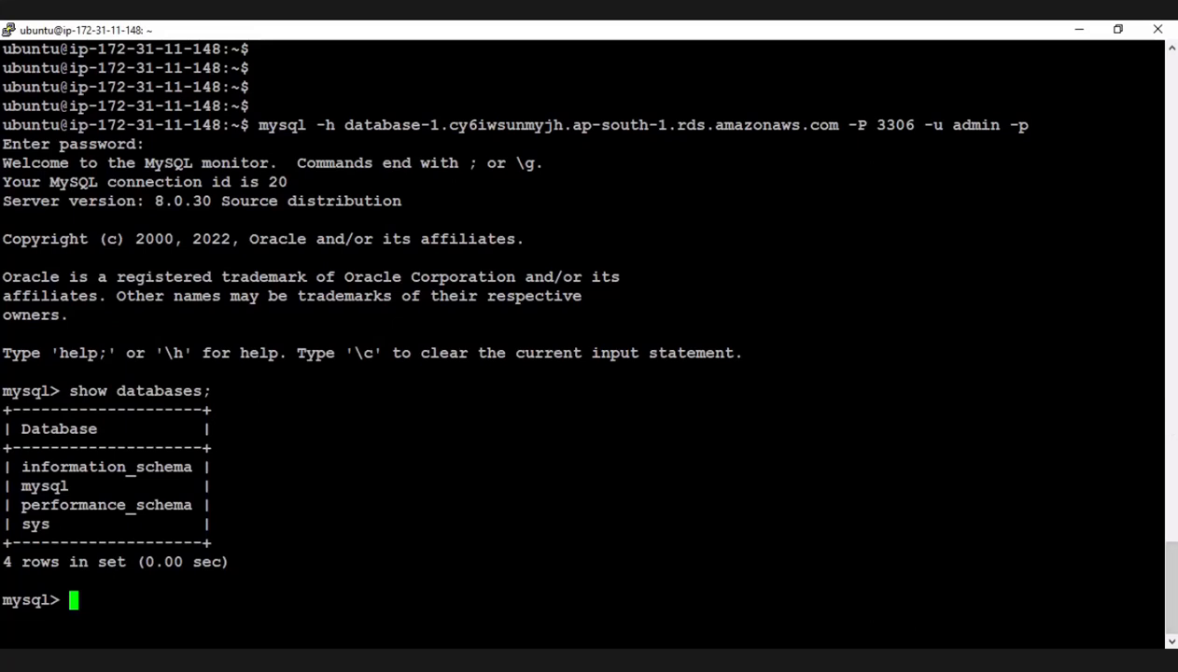
Run the copied SQL script creating databases actmo, hive, hue, navms, navs, oozie, rman and sentry, with grants and user temp, including their passwords.
key(alt+Tab)
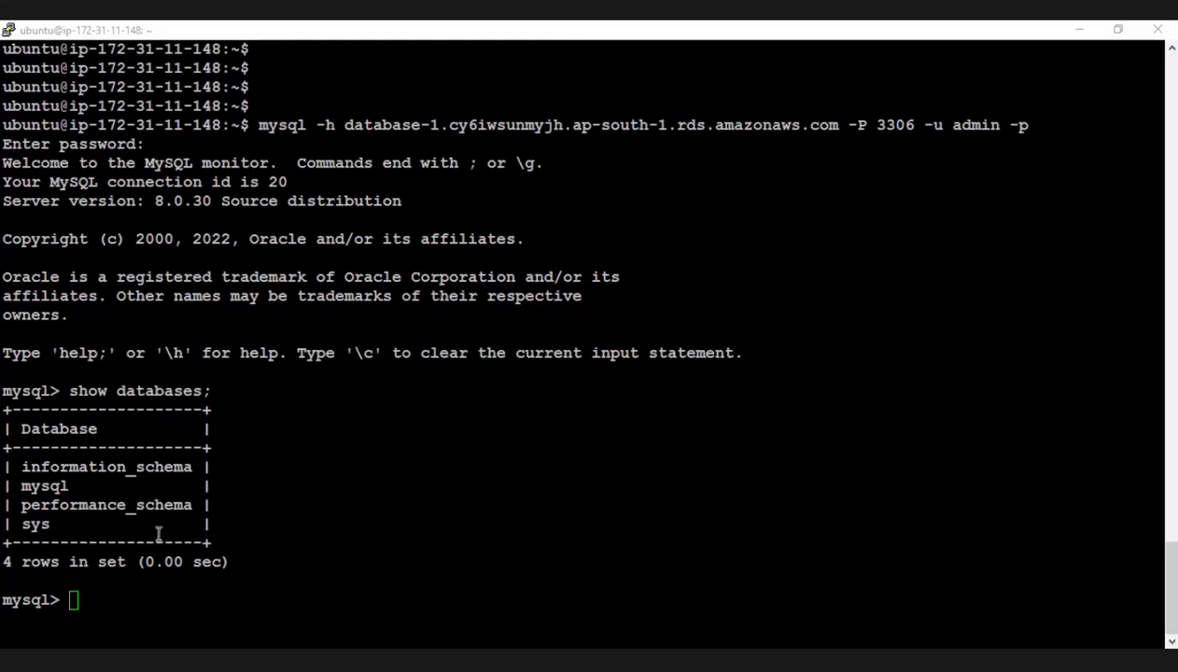
click(153, 580)
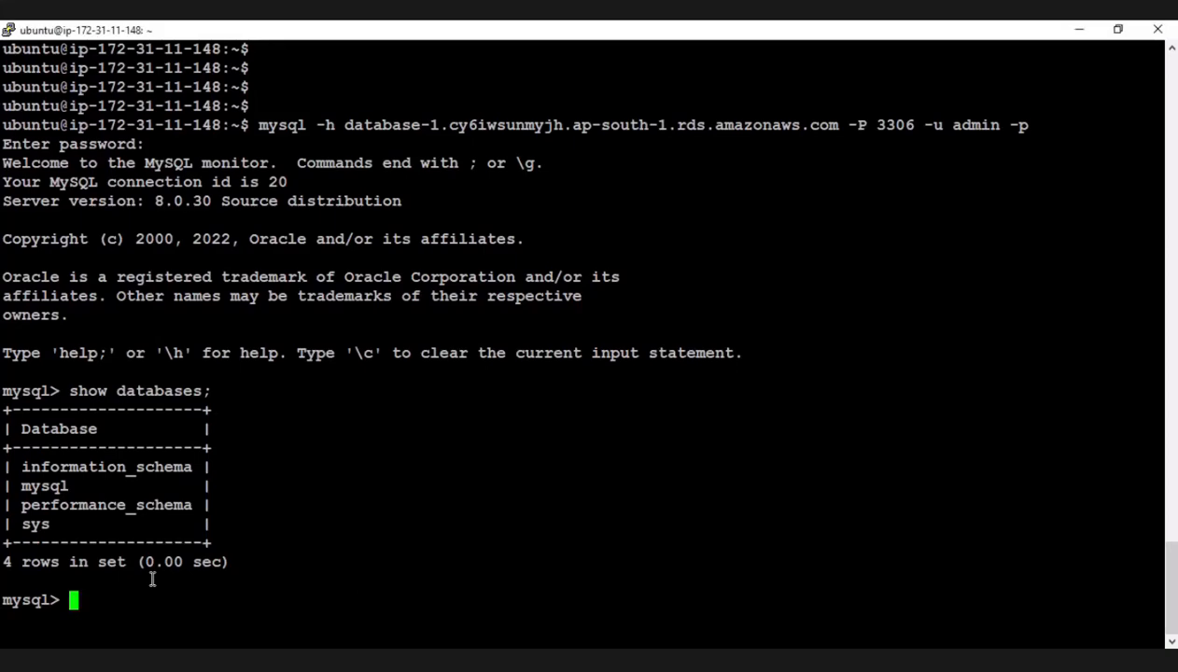
key(Up)
key(Return)
right_click(152, 580)
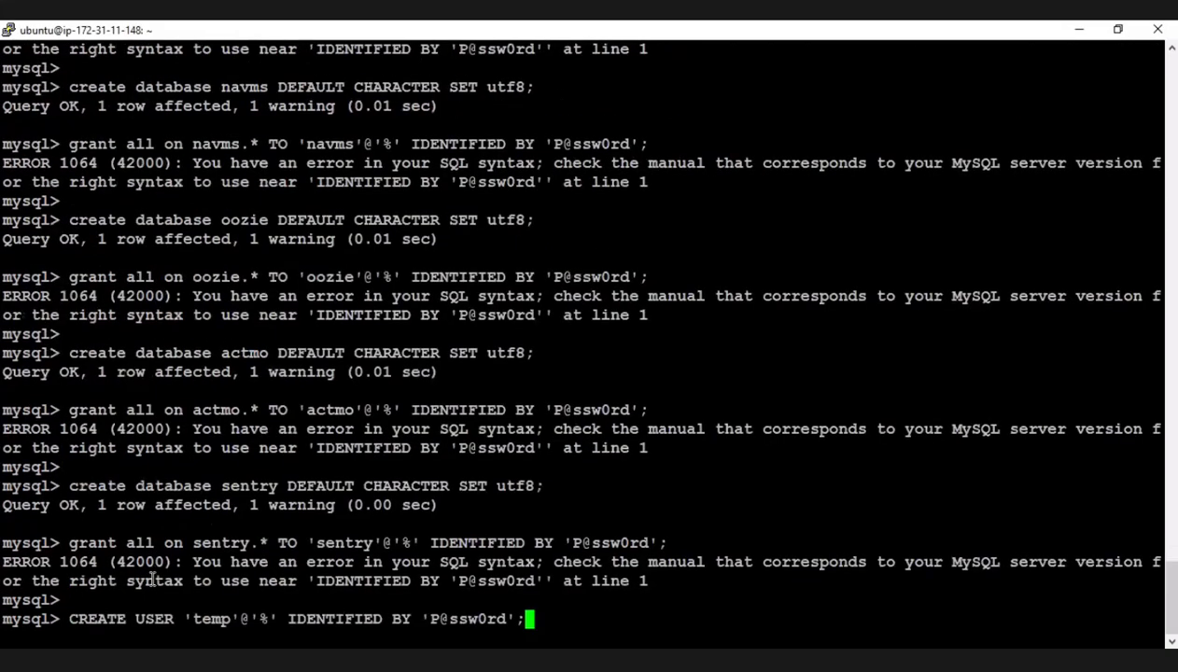
key(Return)
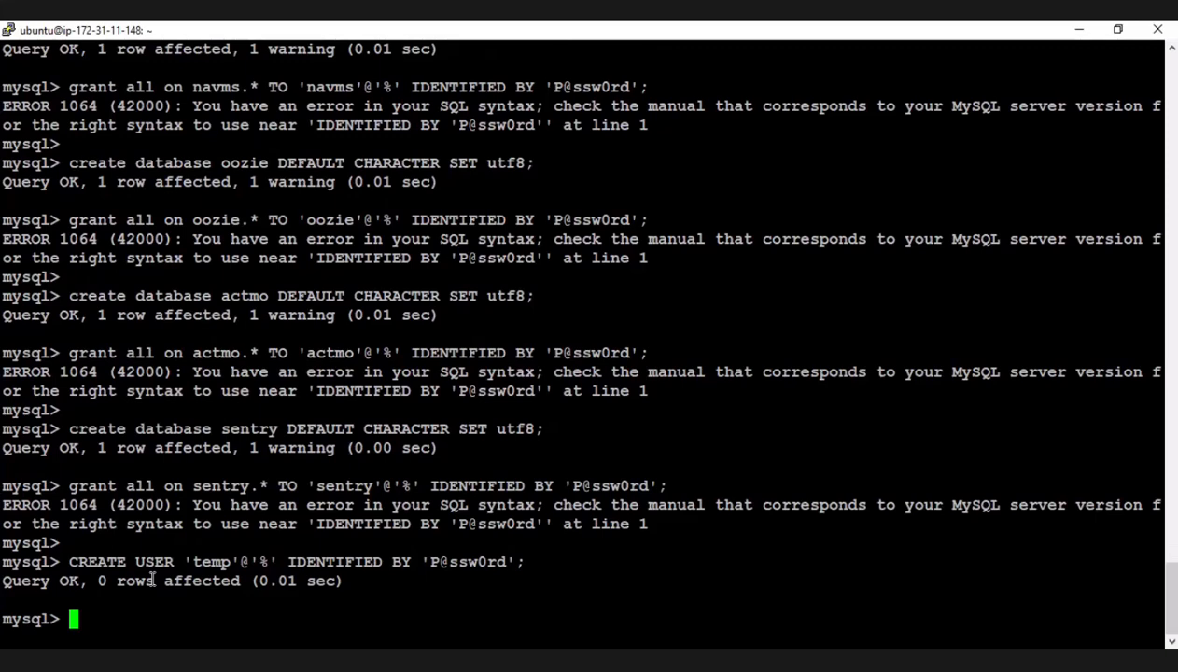
List the server's databases again with show databases; to check what the script created.
text(show data)
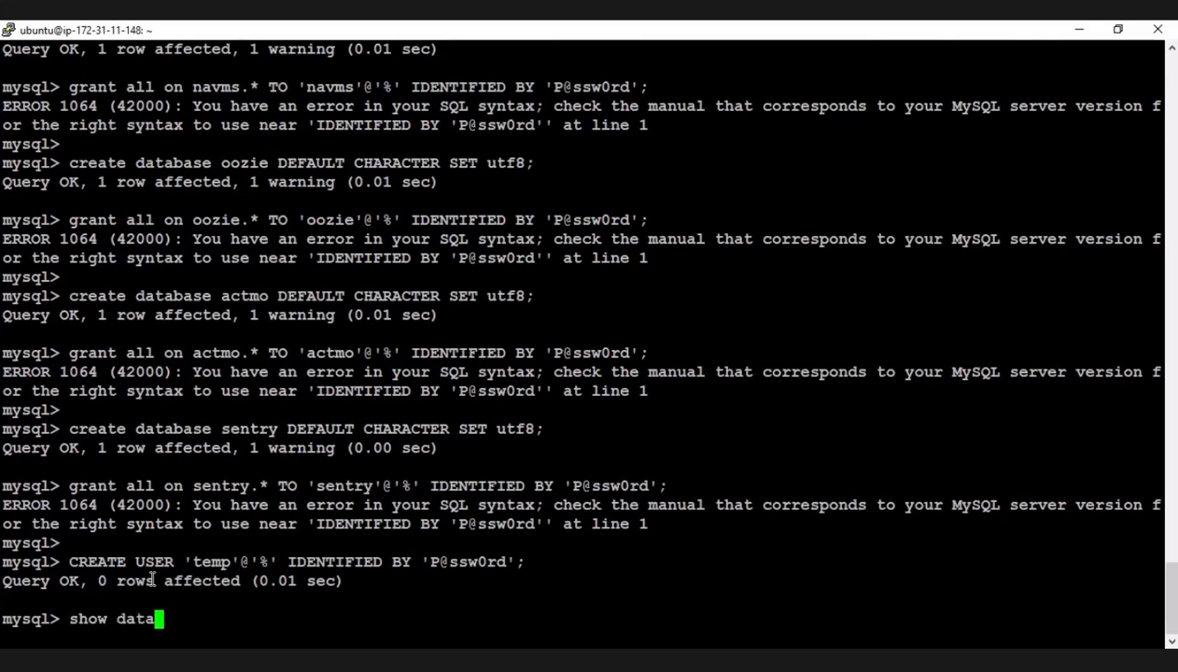
text(bases)
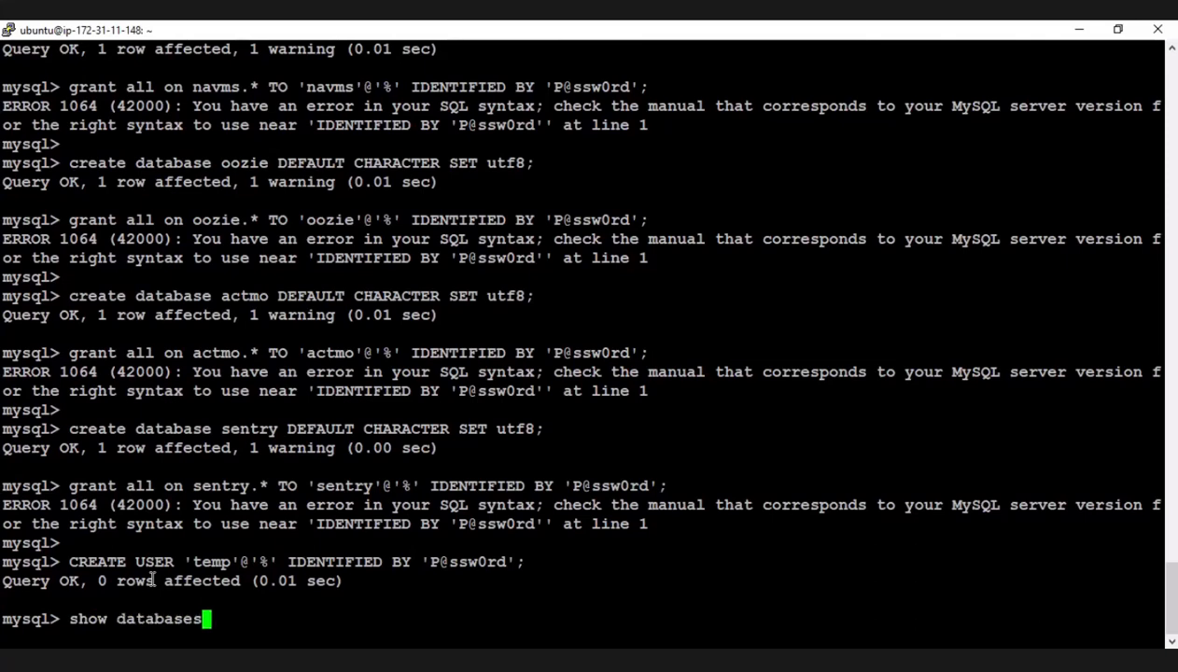
text(;)
key(Return)
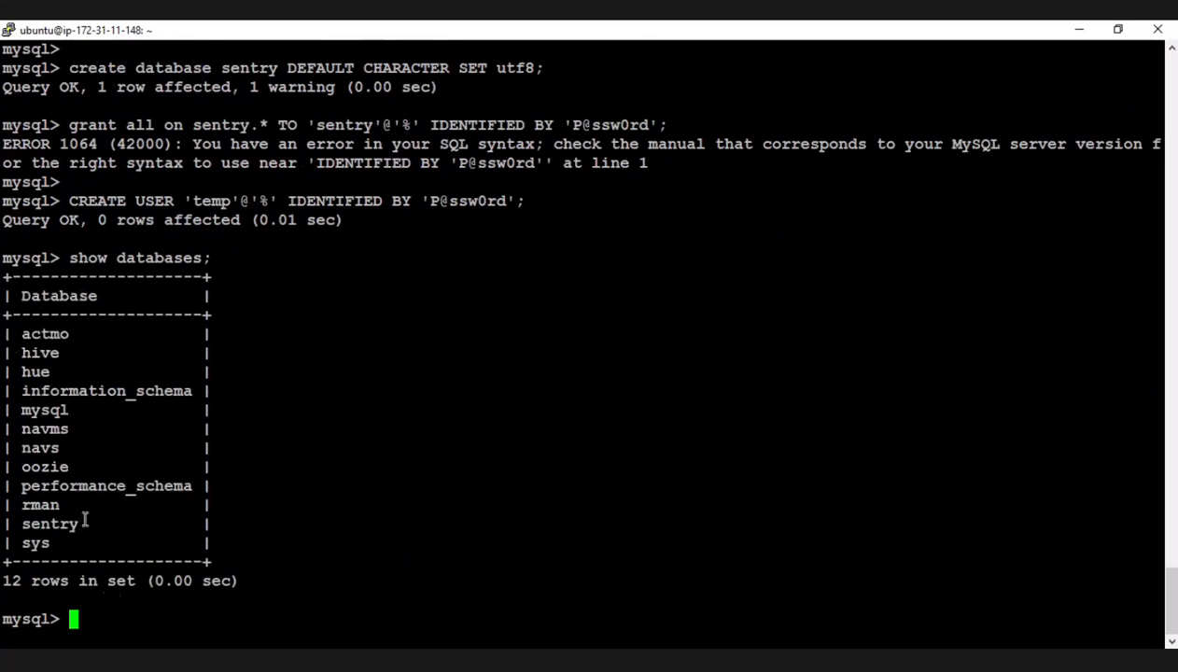
Highlight the returned database list in the terminal output and review its entries from actmo to sys.
drag(78, 538, 53, 455)
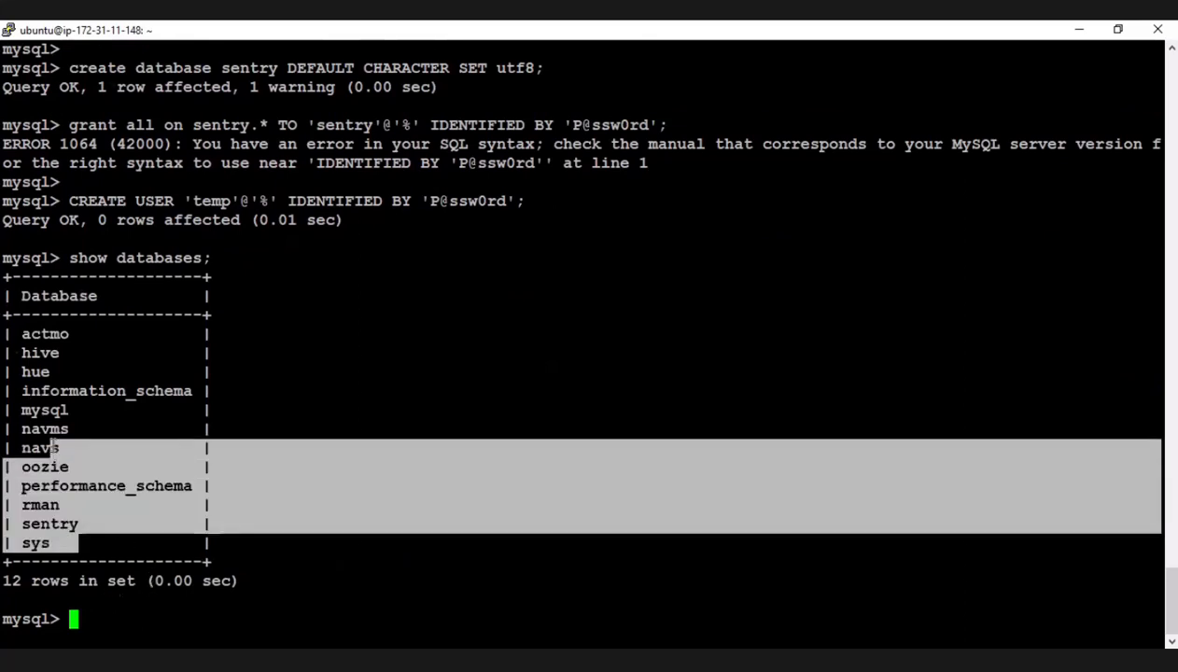
drag(18, 333, 87, 543)
click(145, 642)
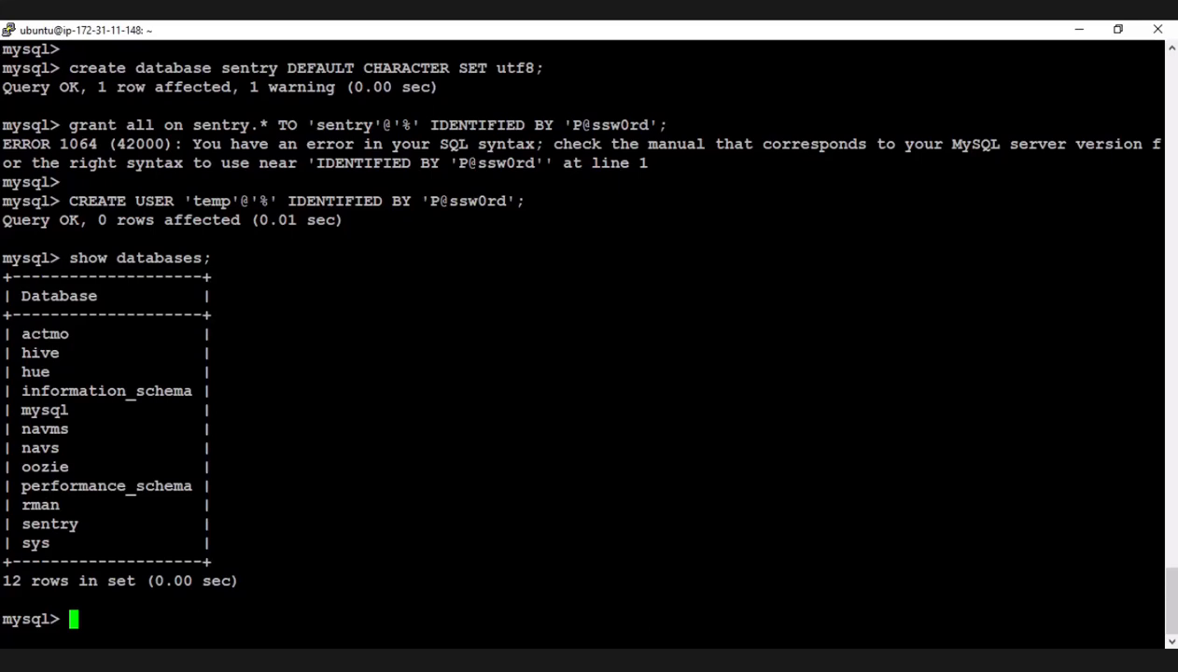
key(alt+Tab)
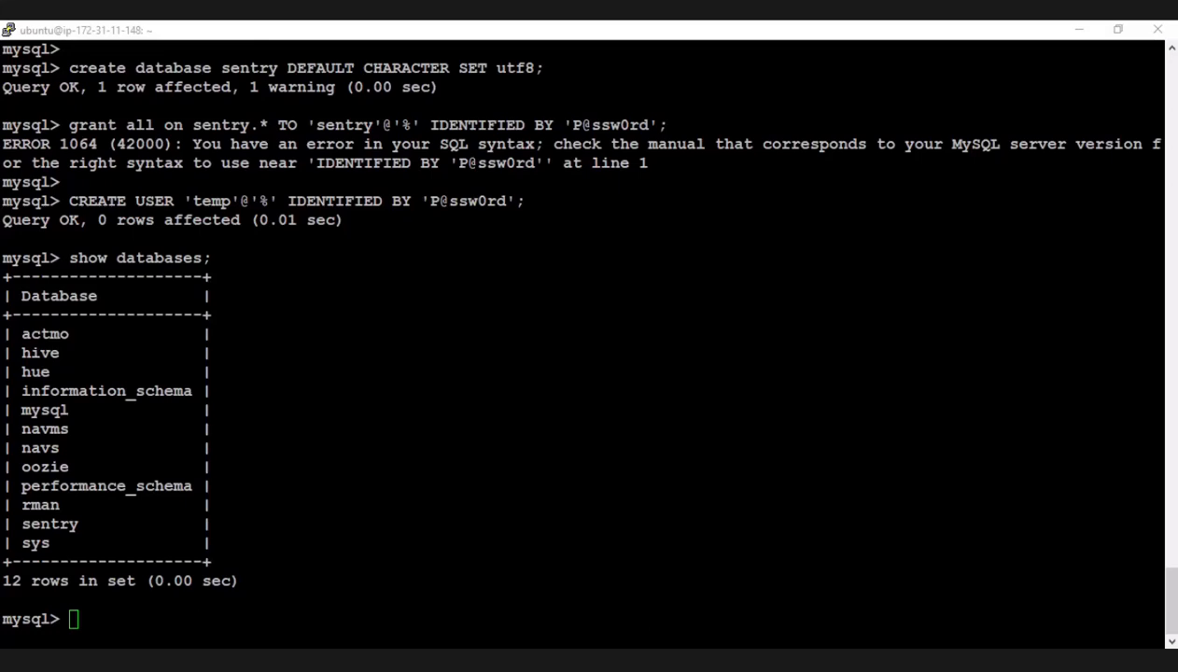
click(640, 486)
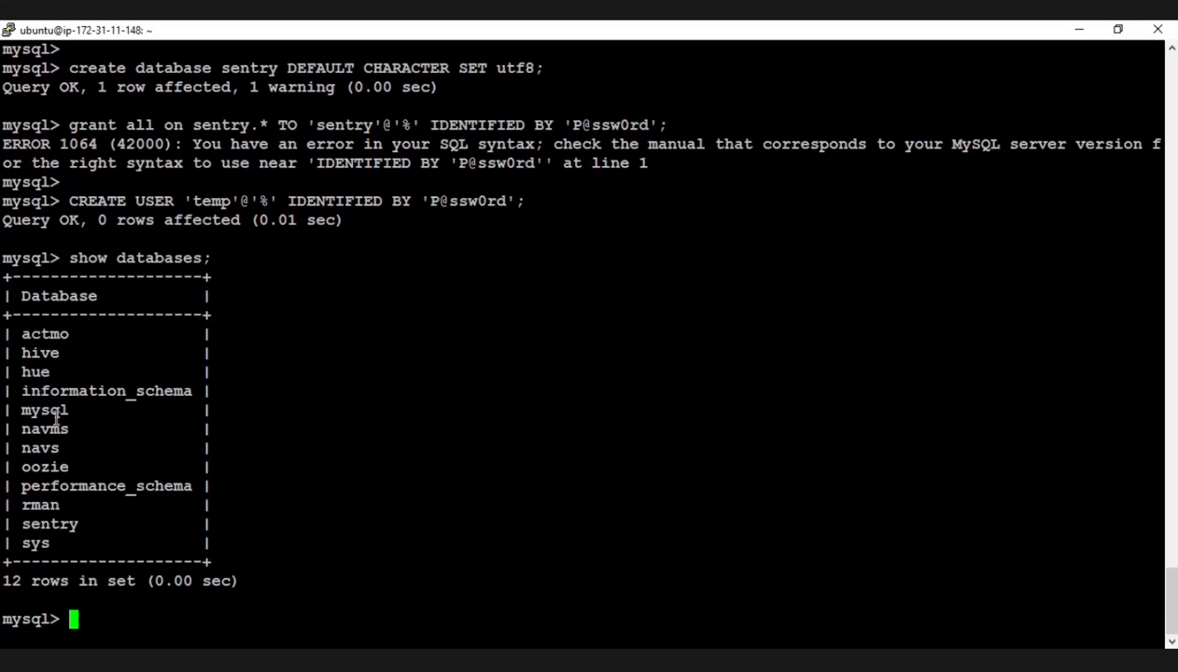
drag(28, 333, 112, 540)
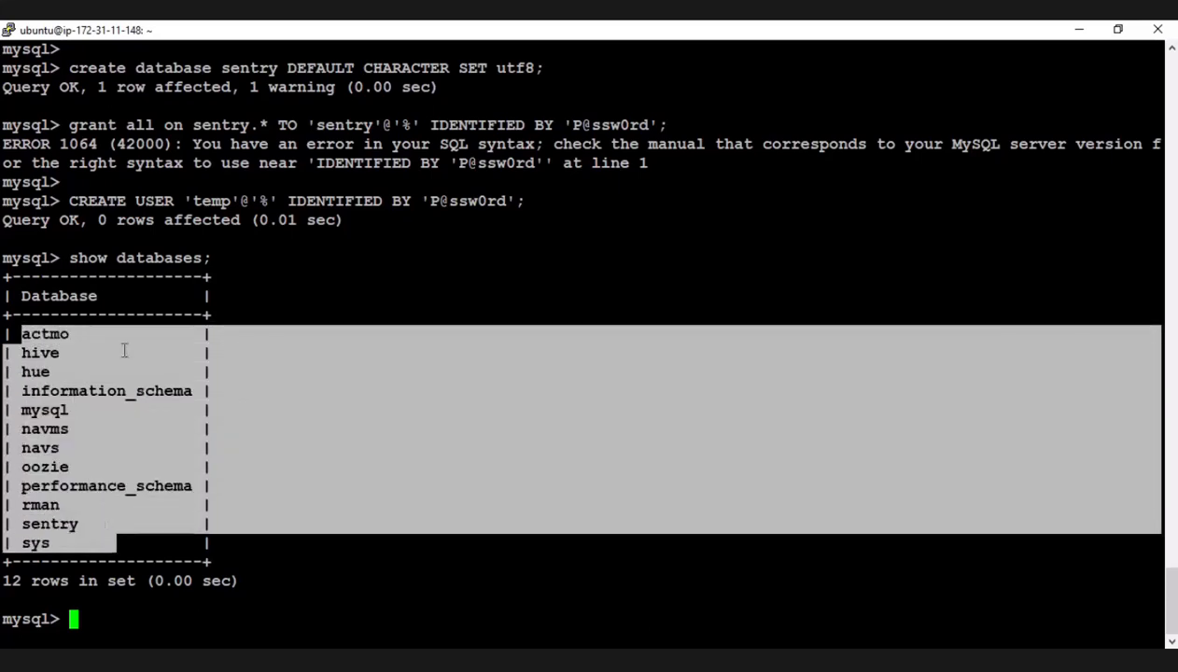
click(285, 288)
drag(3, 280, 98, 560)
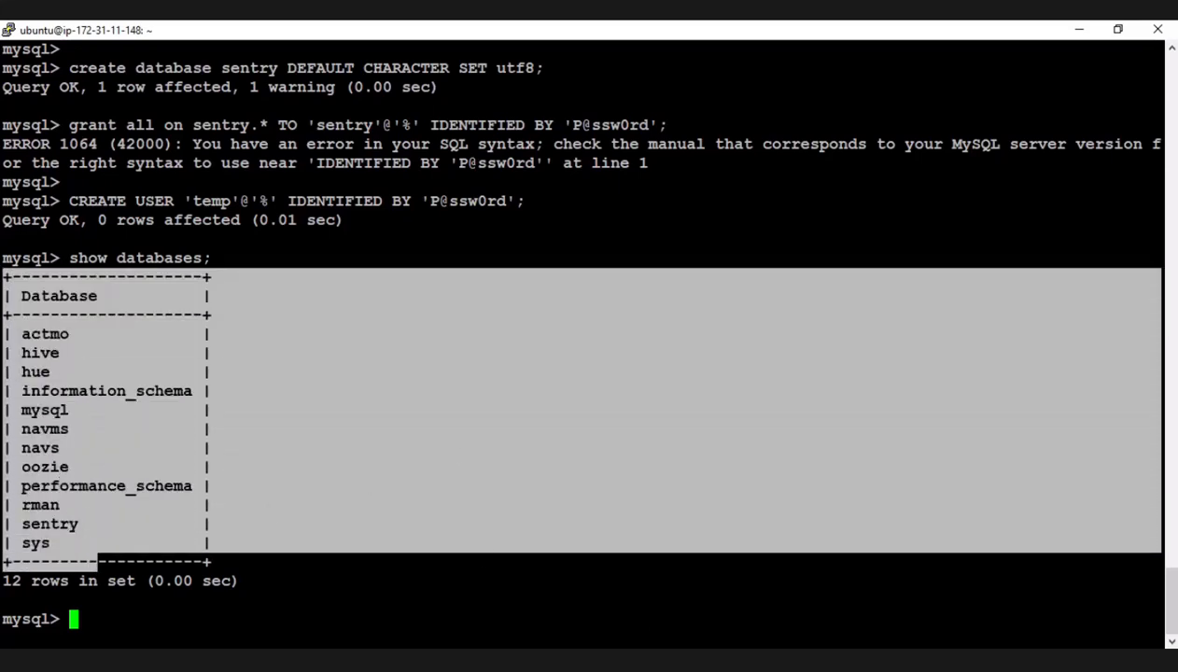
Switch to the RDS console and refresh the databases list to check the current connections of the MySQL instance.
key(alt+Tab)
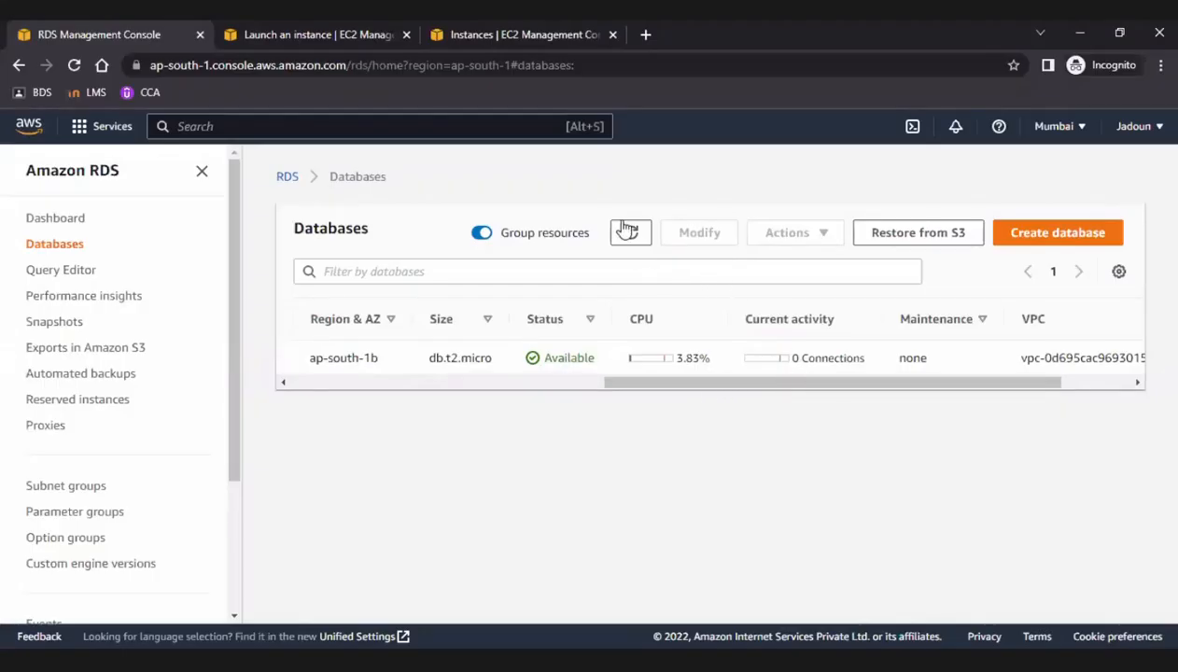
click(628, 230)
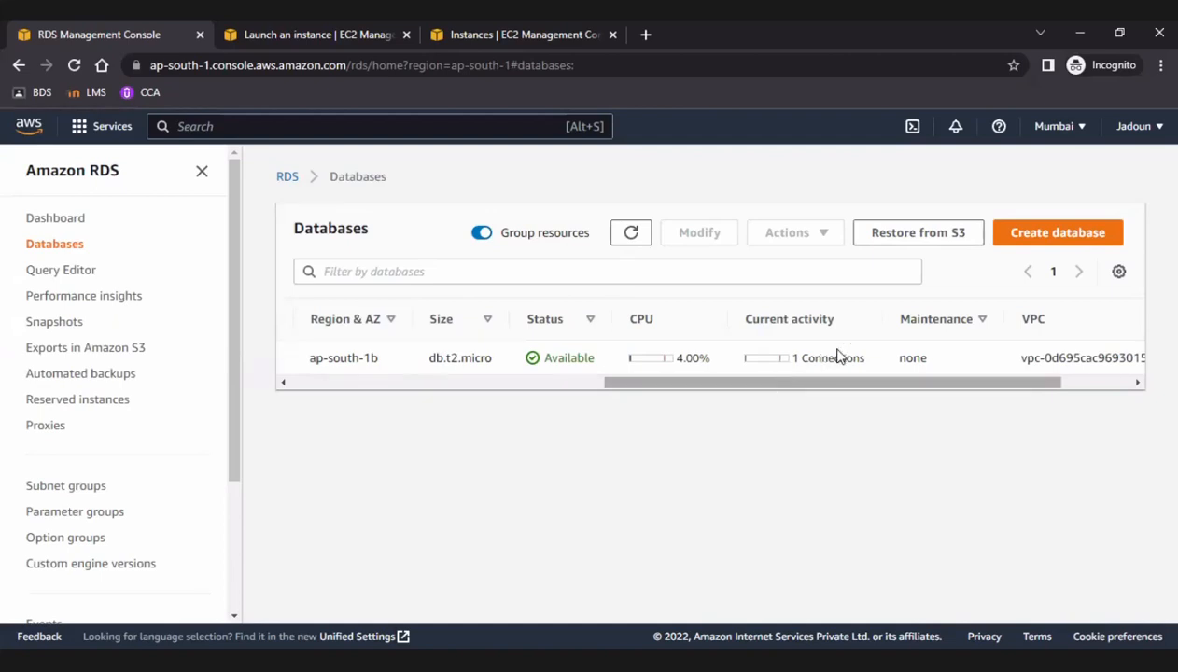
drag(772, 391, 395, 381)
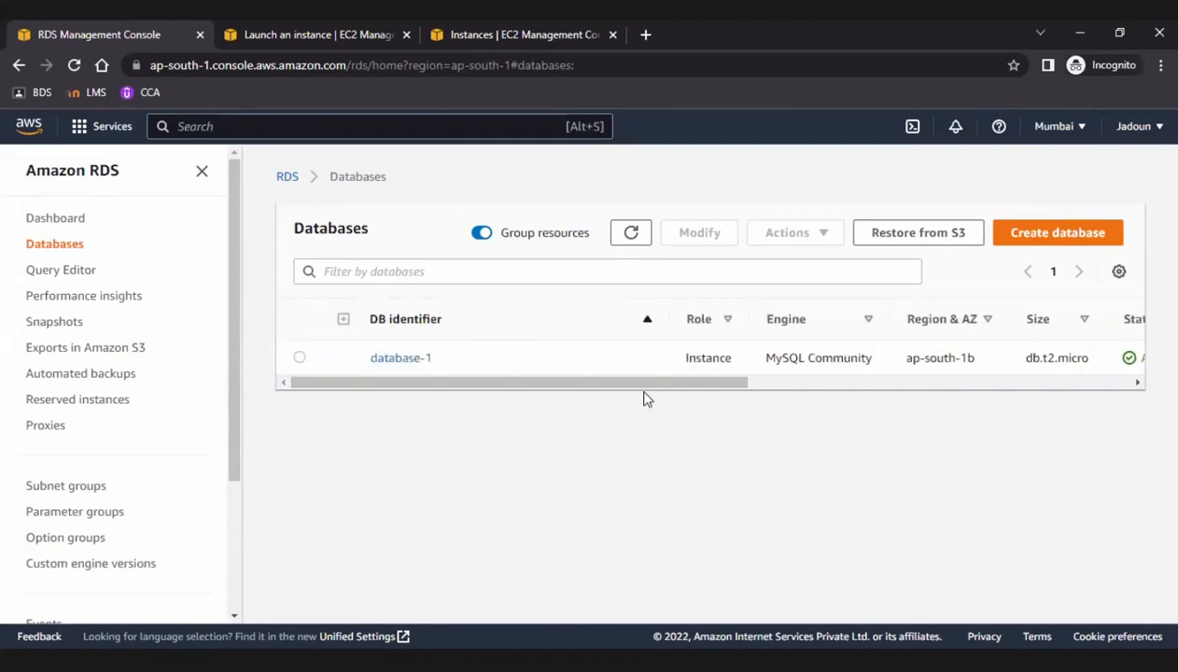
Open database-1 and examine its connectivity and security details, including endpoint, security group rules, replication, proxies and connected compute resources.
click(396, 362)
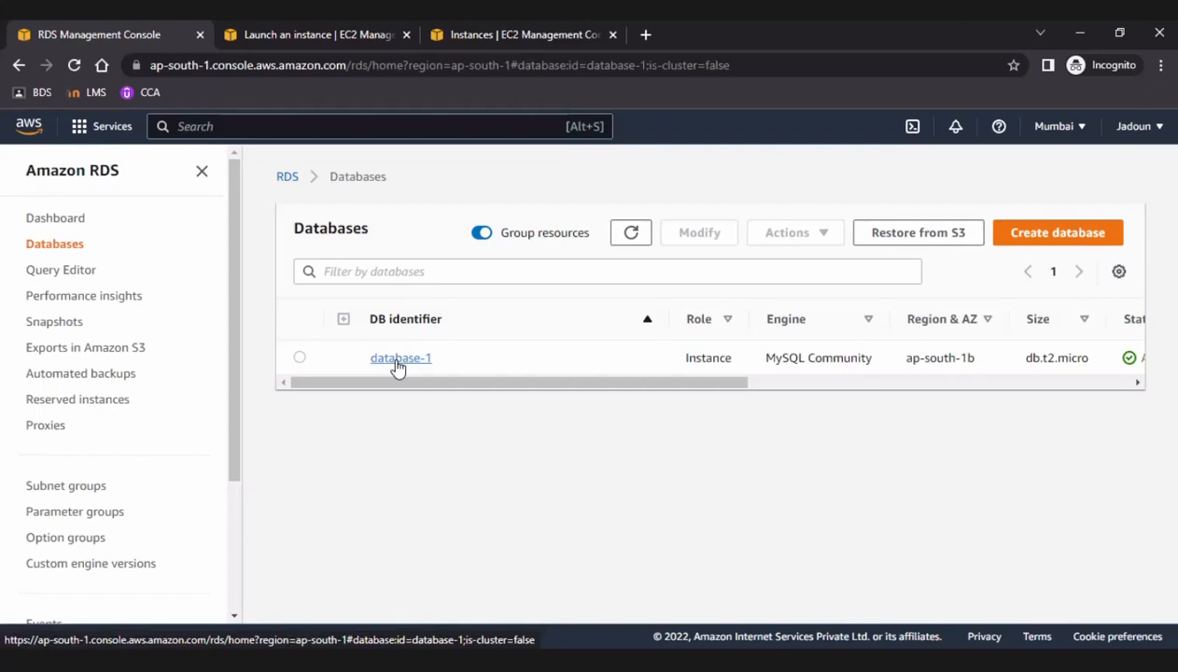
click(400, 359)
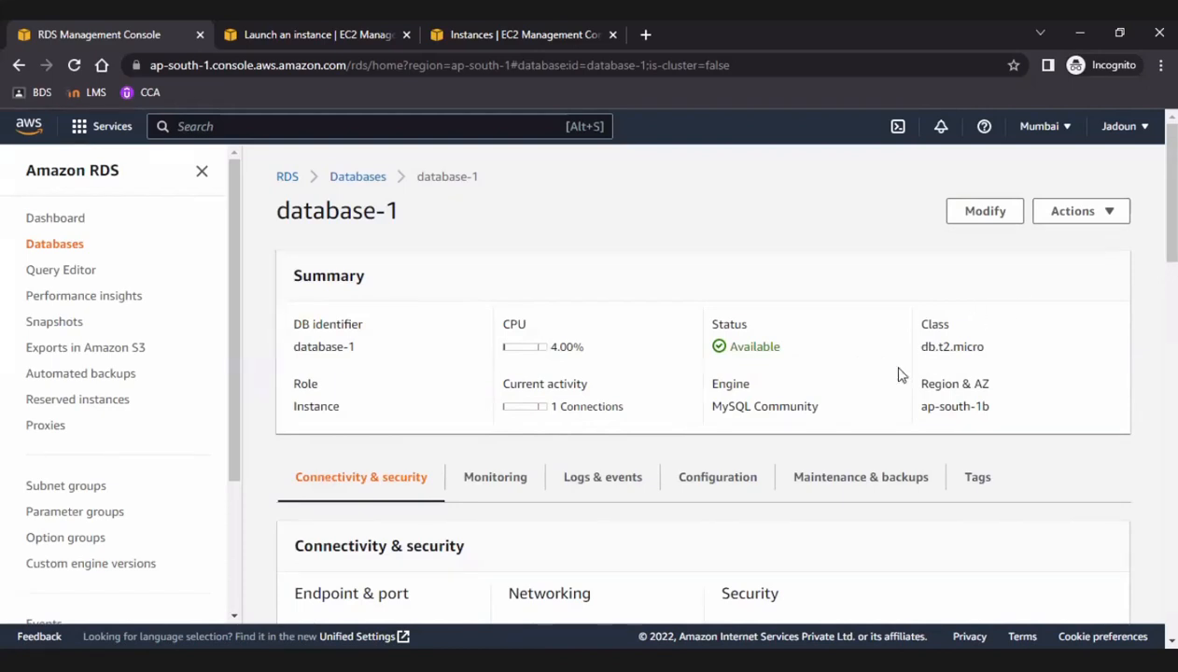
scroll(793, 402, down, 2)
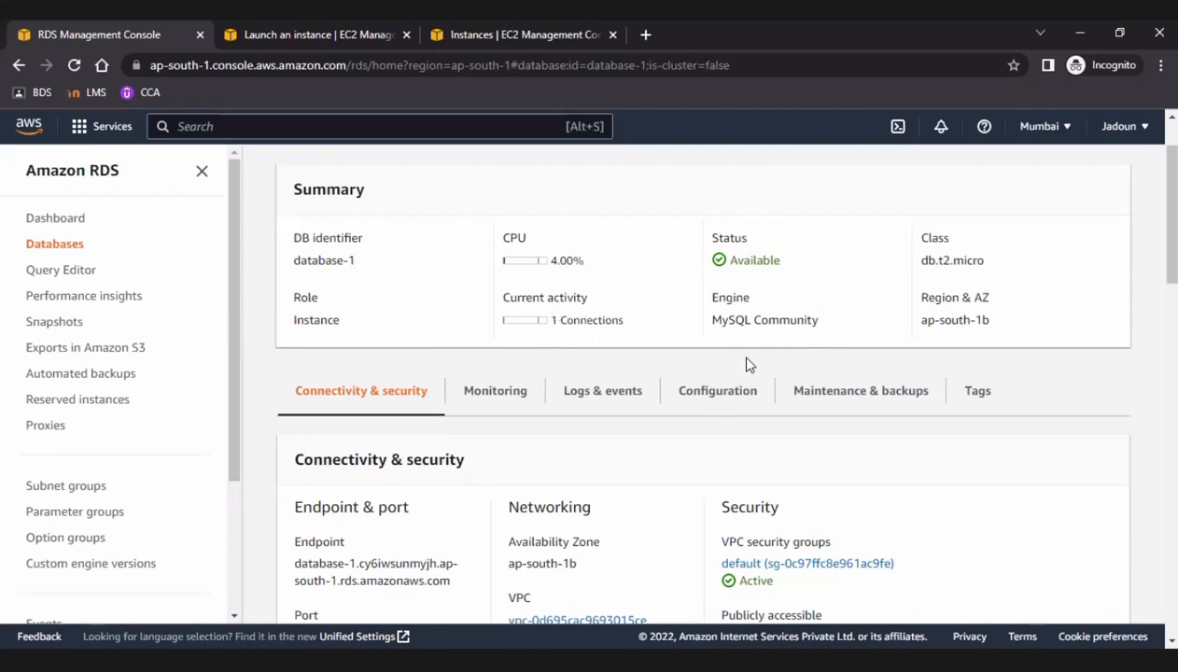
scroll(533, 509, down, 1)
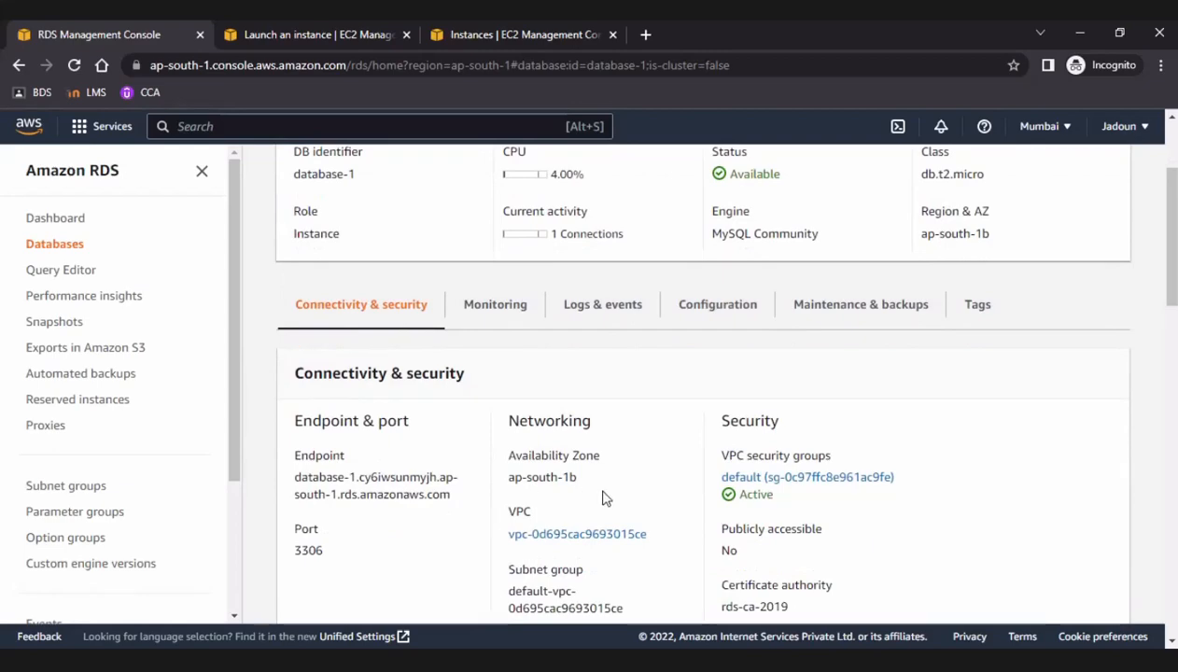
scroll(602, 498, down, 2)
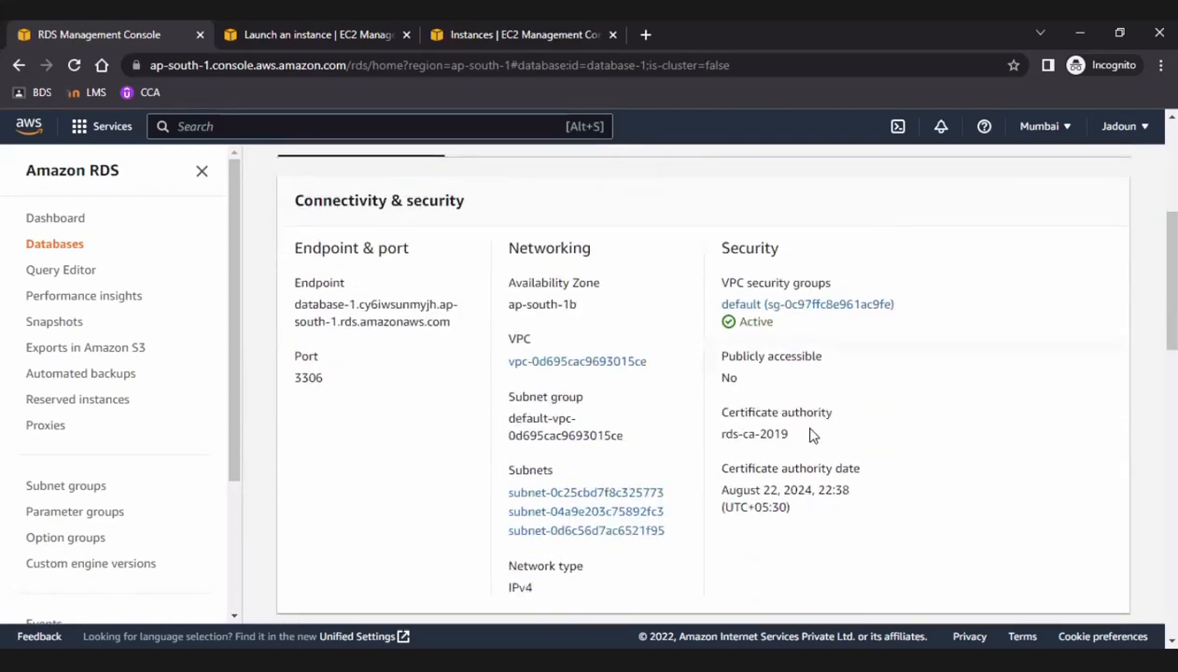
scroll(811, 435, down, 6)
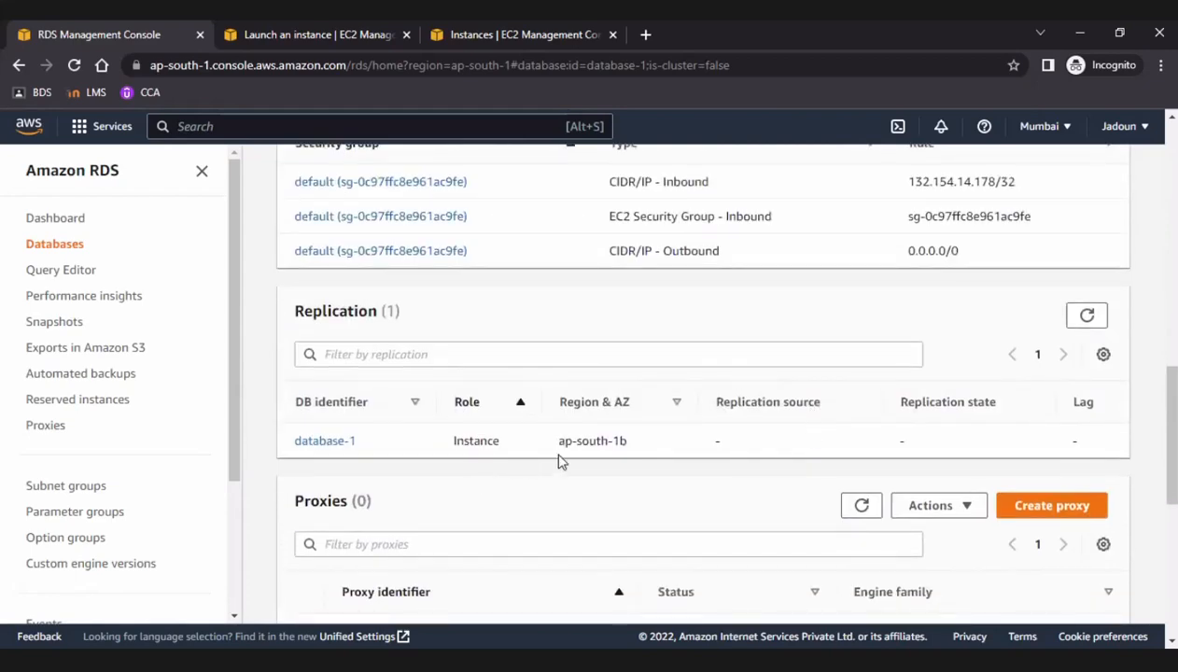
scroll(628, 452, down, 2)
scroll(628, 453, down, 3)
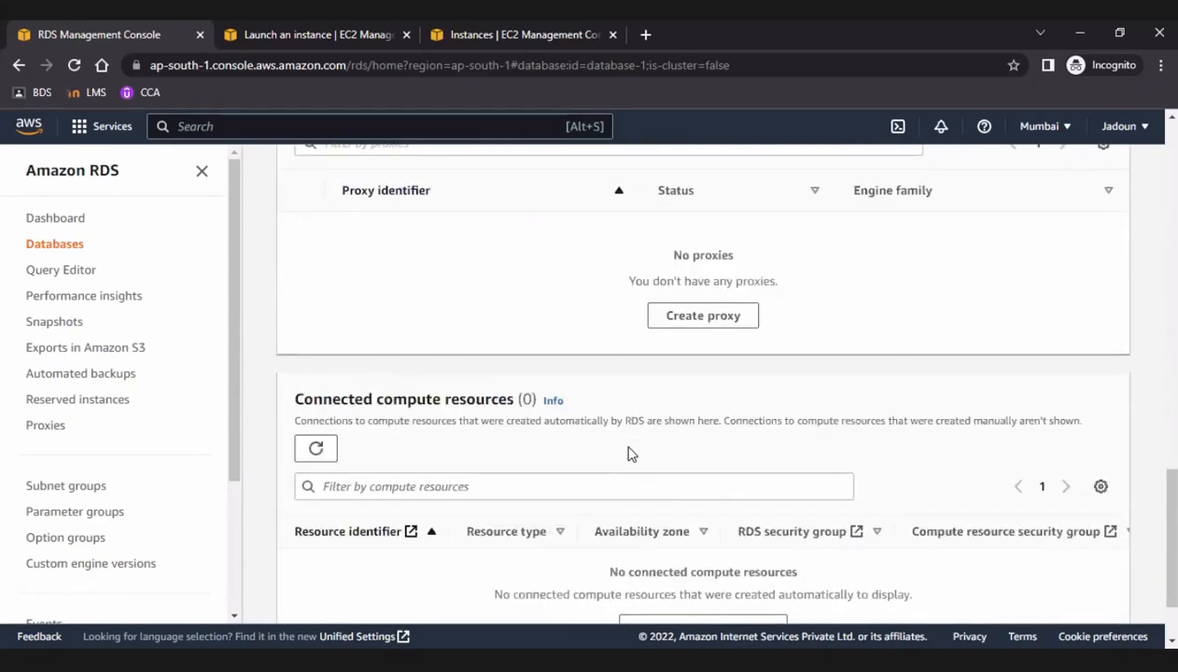
scroll(628, 454, down, 1)
scroll(629, 453, up, 9)
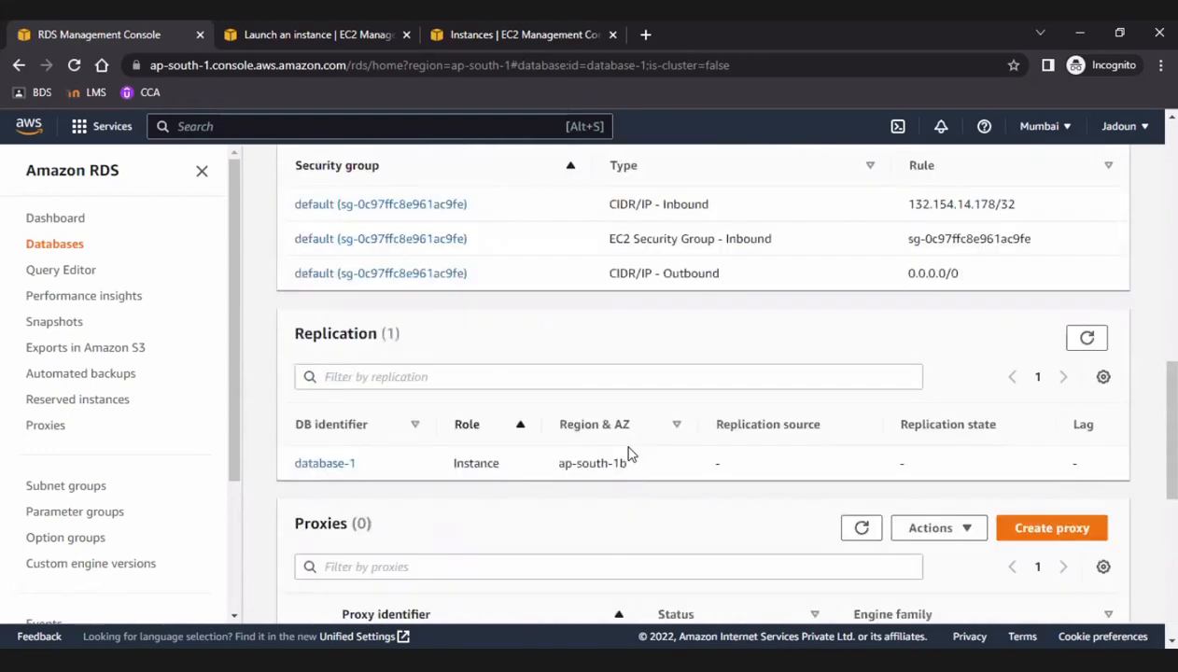
scroll(628, 452, up, 8)
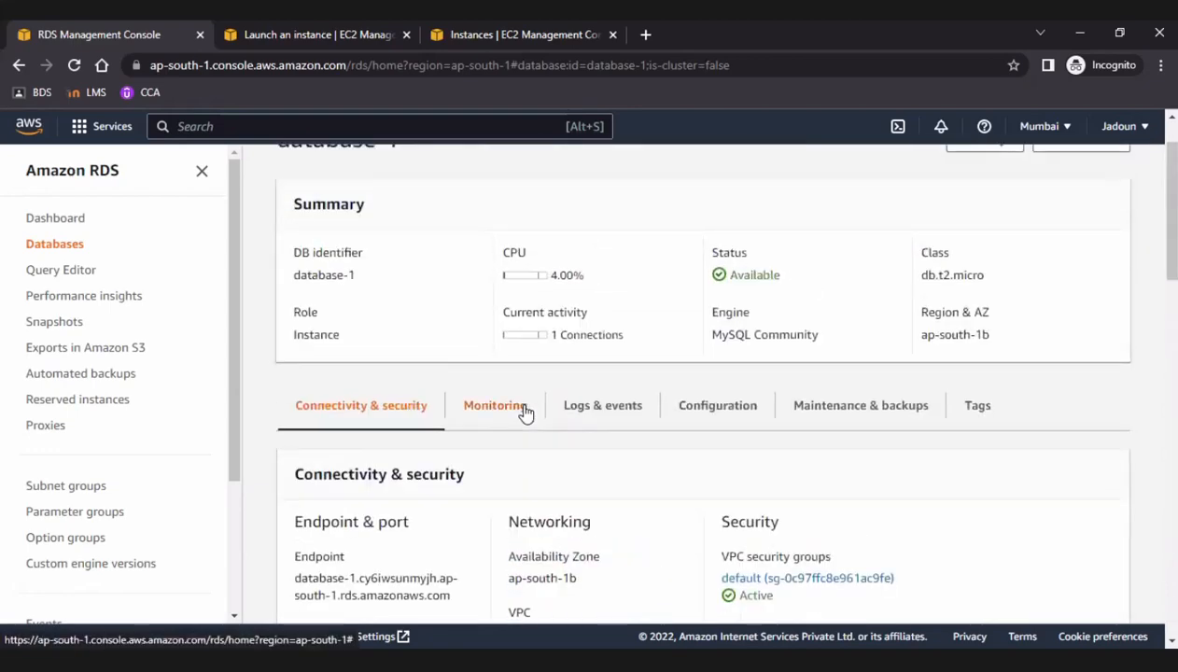
Review database-1's monitoring metrics and its logs and events, including page 2 of the recent events and the log file list.
scroll(702, 459, down, 1)
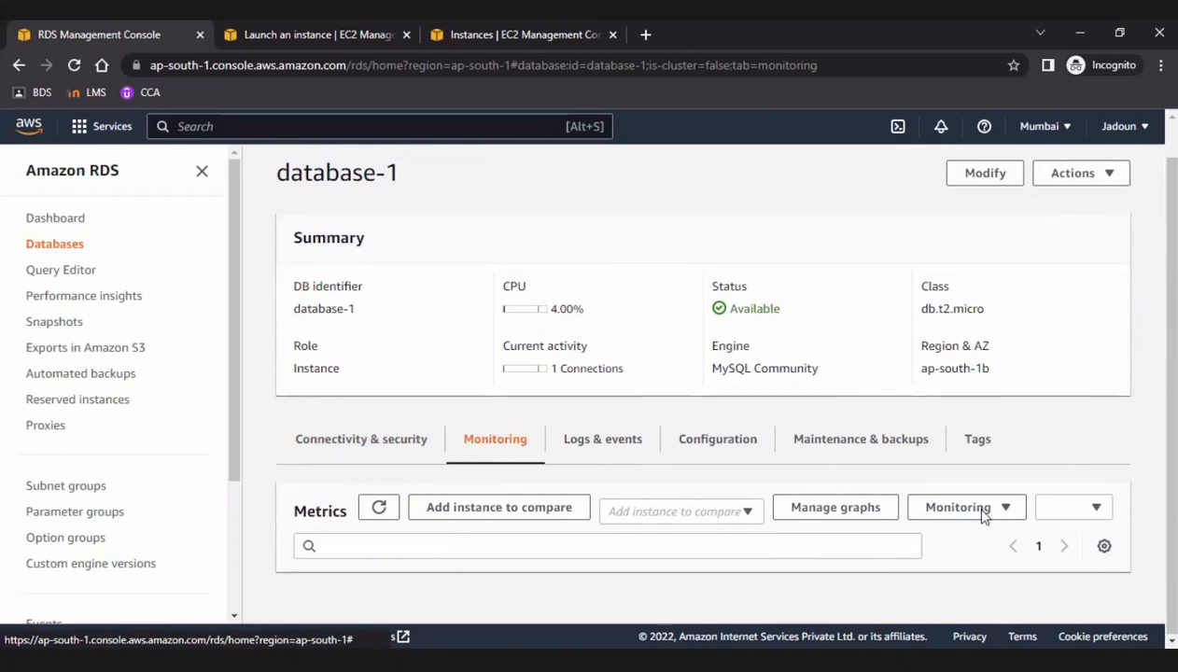
click(605, 446)
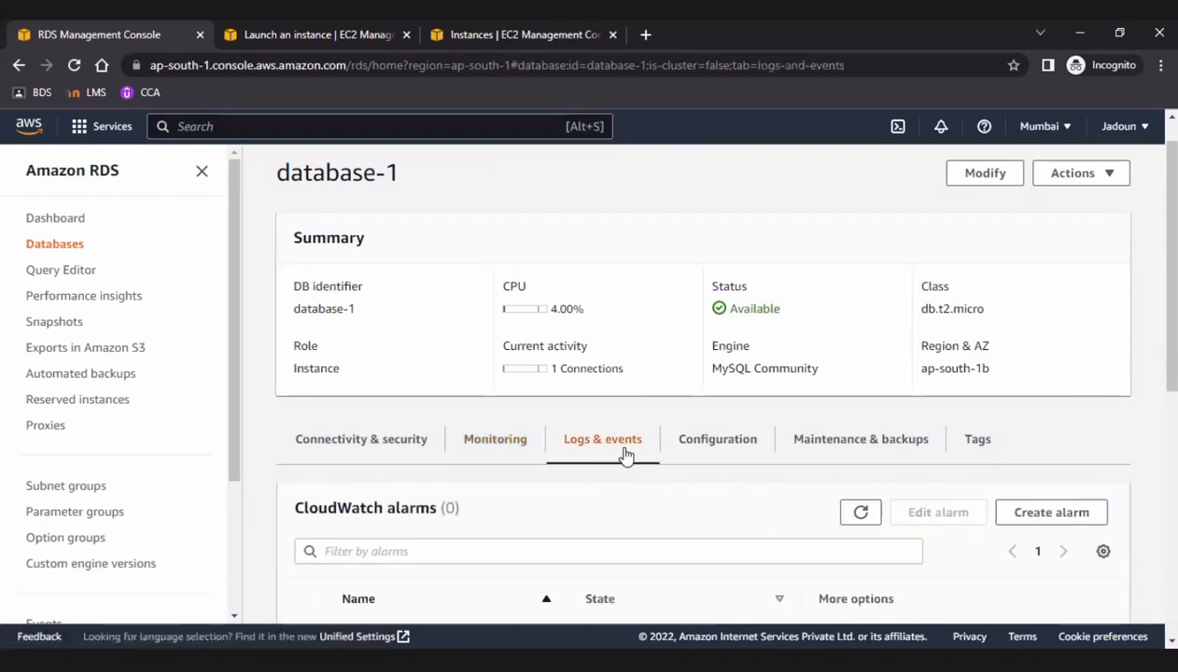
scroll(715, 523, down, 5)
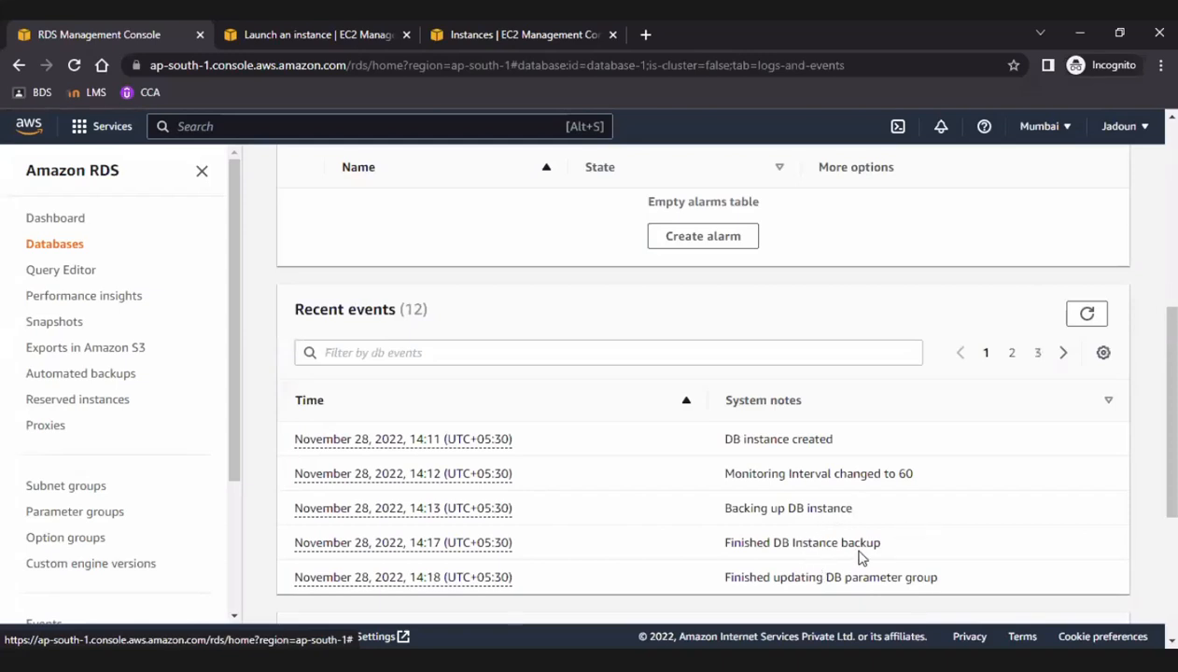
scroll(911, 551, down, 3)
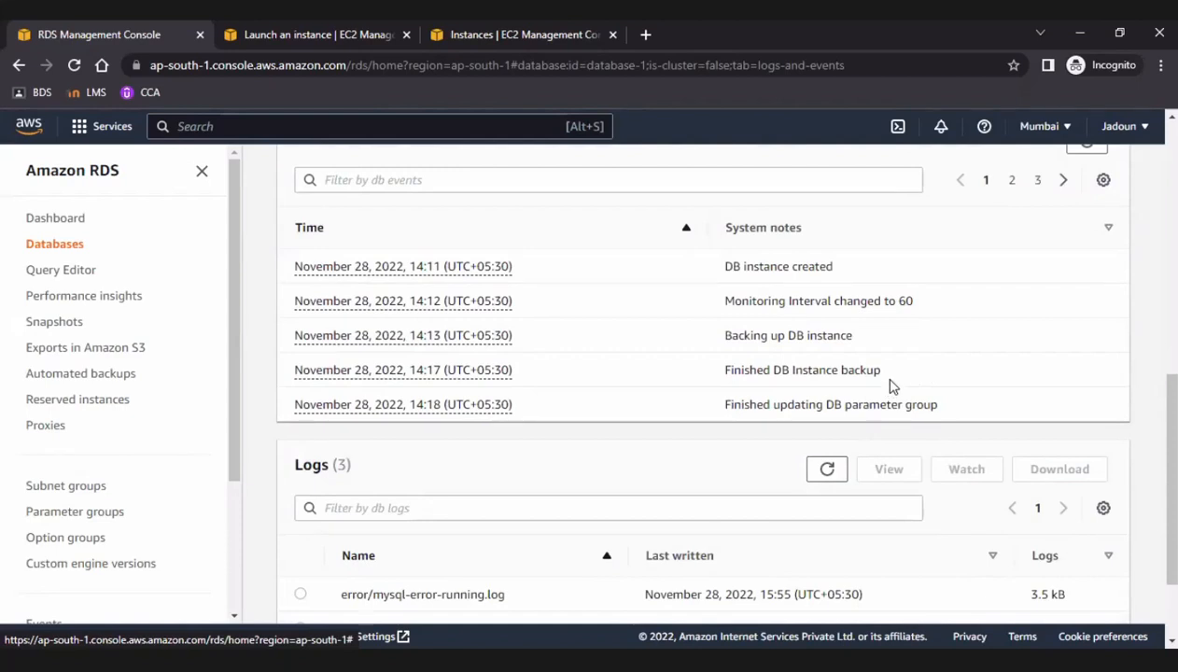
click(1015, 181)
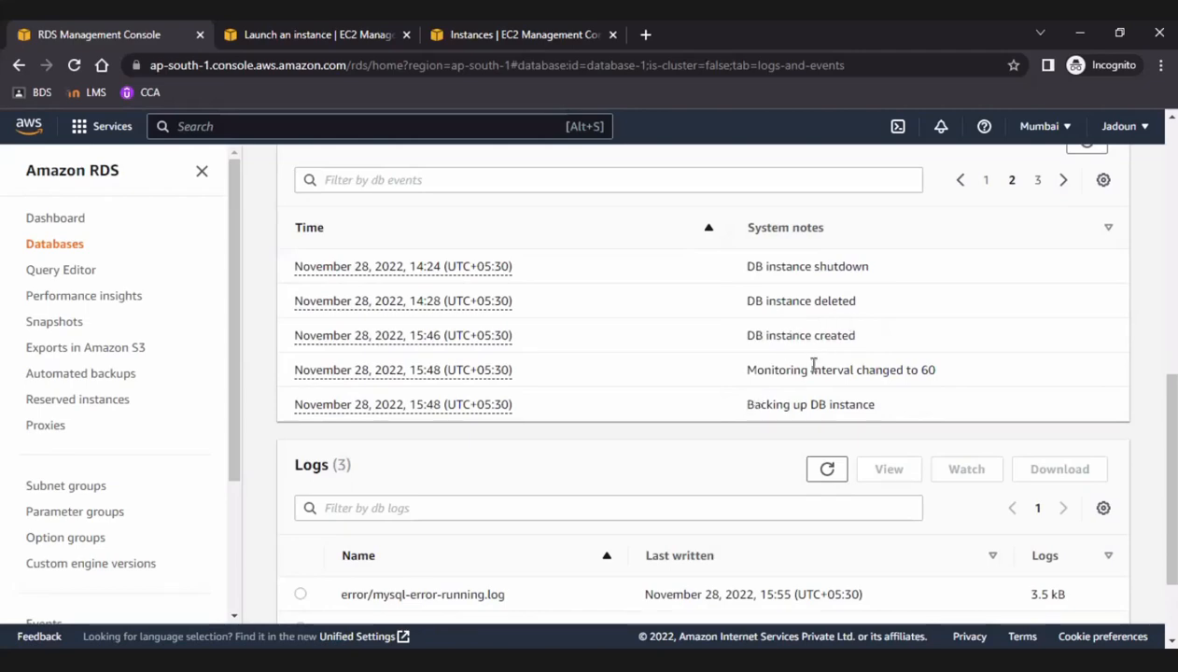
scroll(724, 476, down, 3)
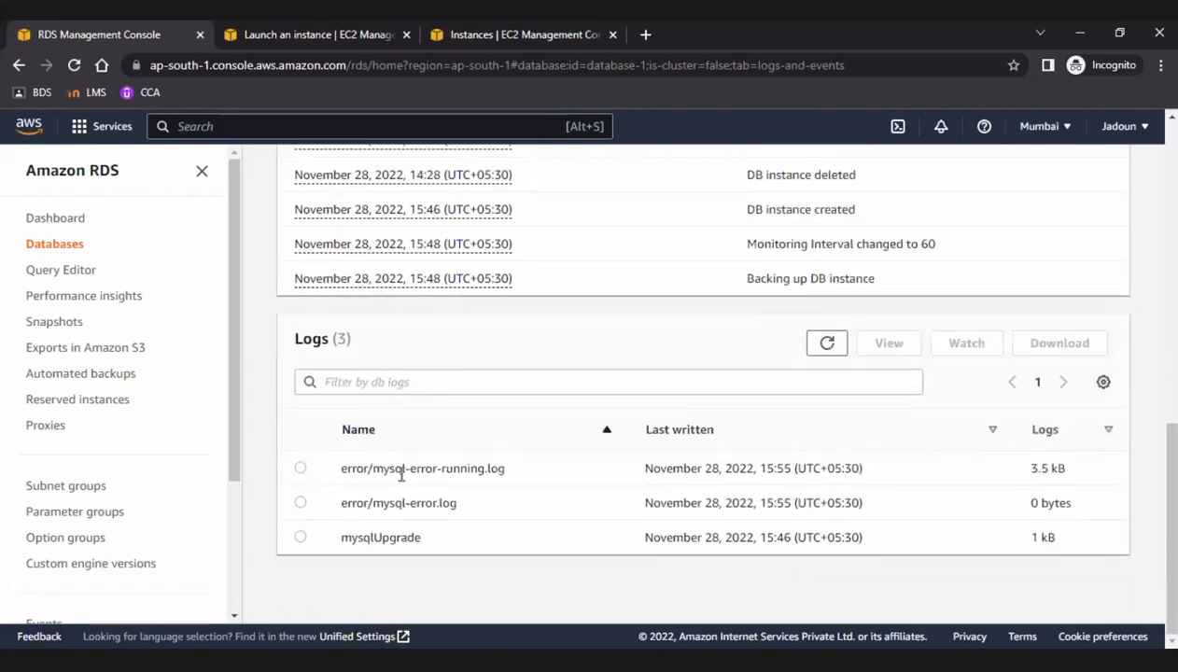
scroll(568, 423, up, 3)
scroll(568, 423, down, 3)
scroll(580, 434, up, 10)
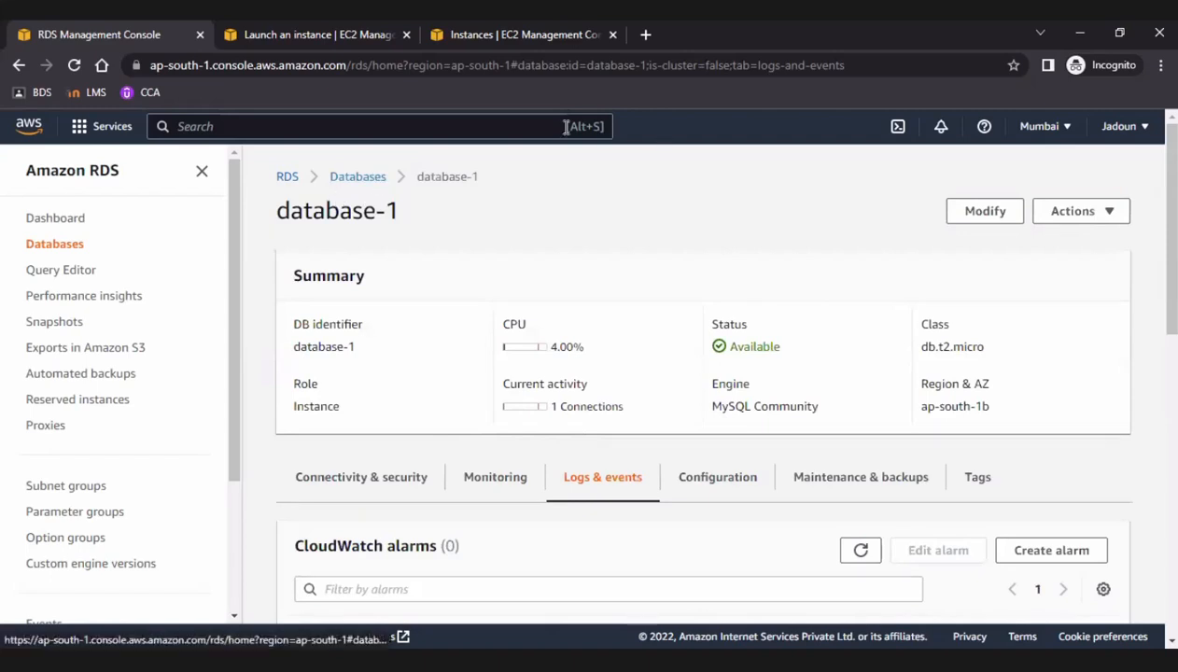
Search the web for "aws rds doc" in a new browser tab and open the Getting started with Amazon RDS guide.
click(647, 34)
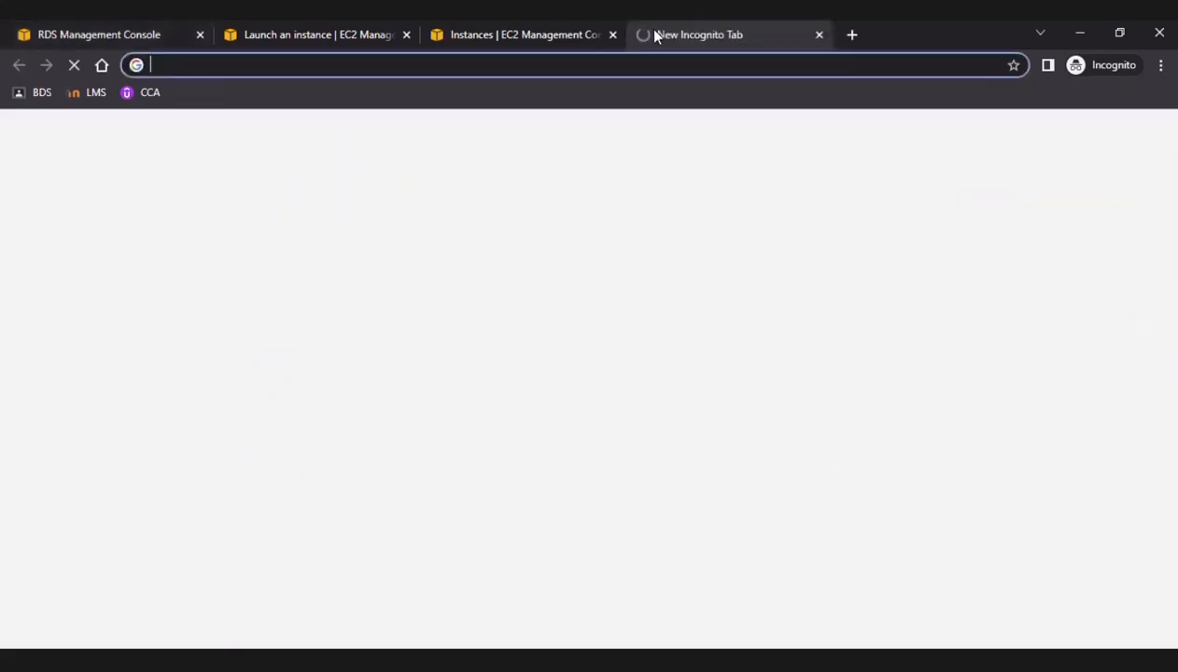
text(aw)
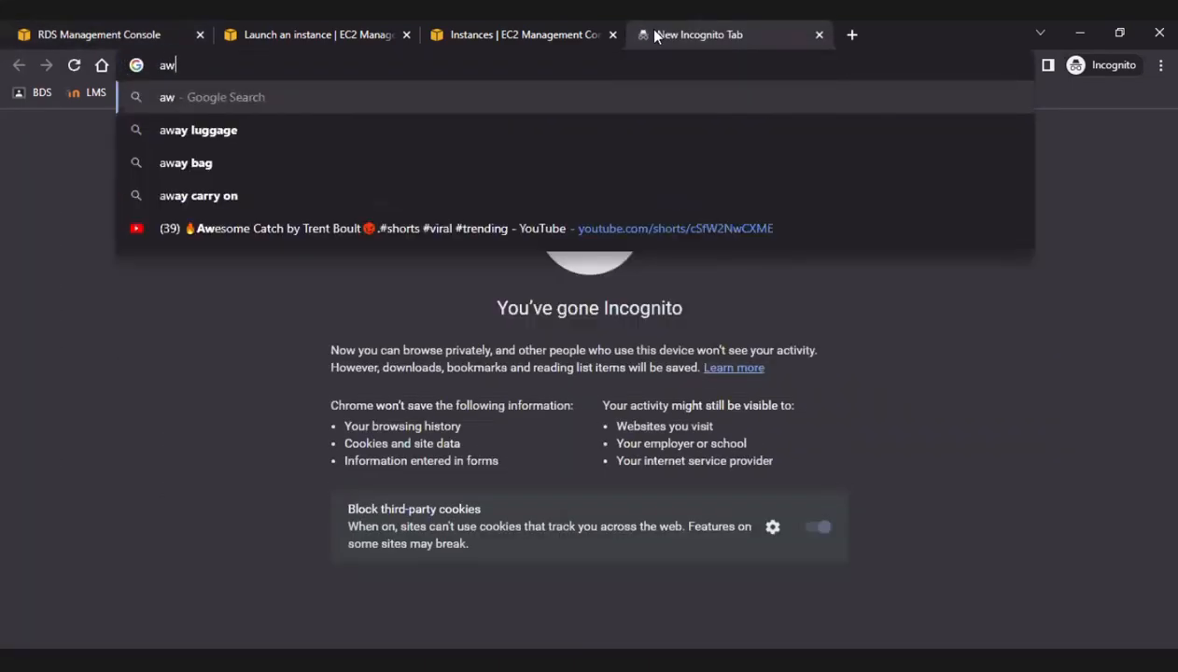
text(s r)
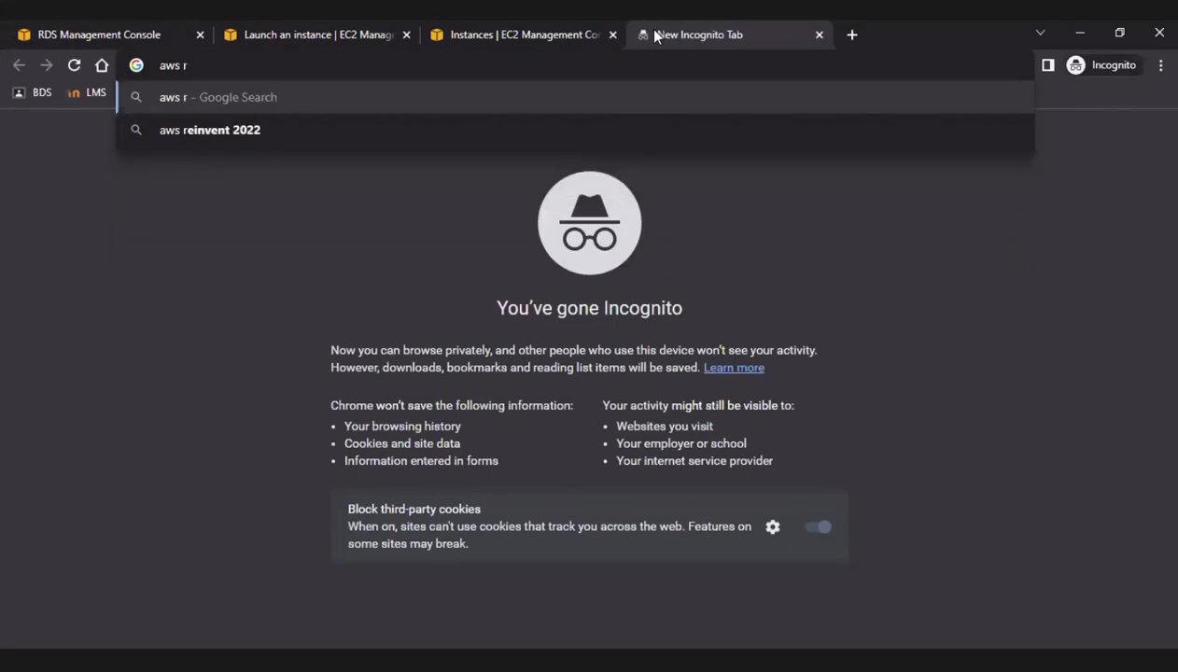
text(ds)
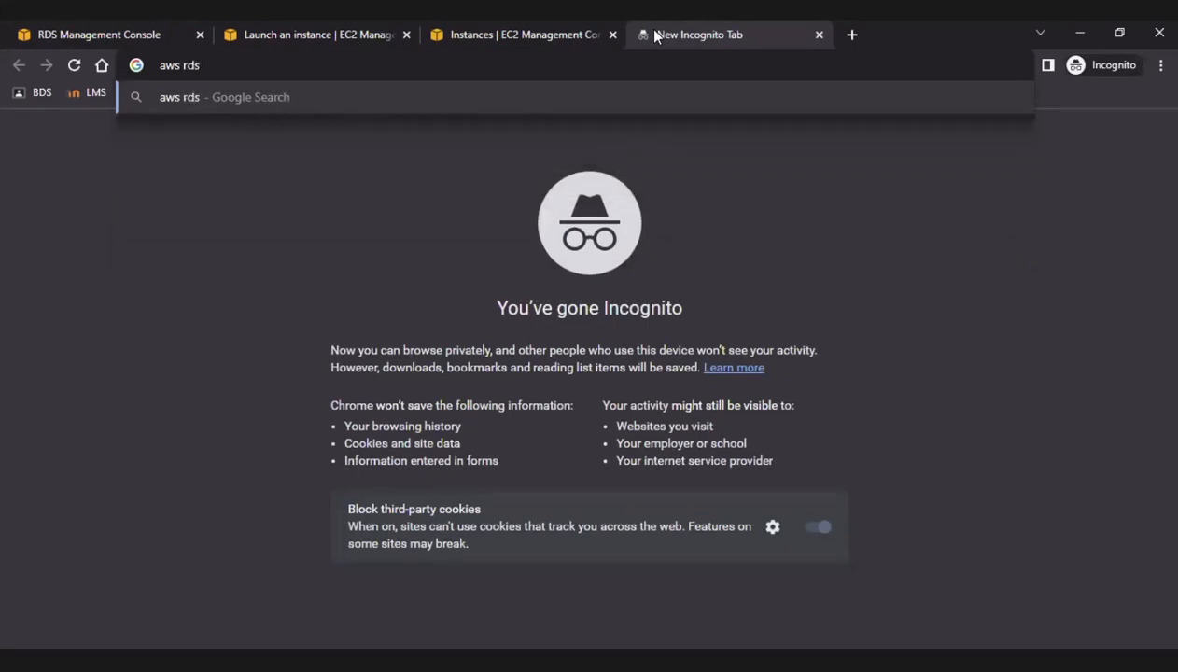
text( doc)
key(Return)
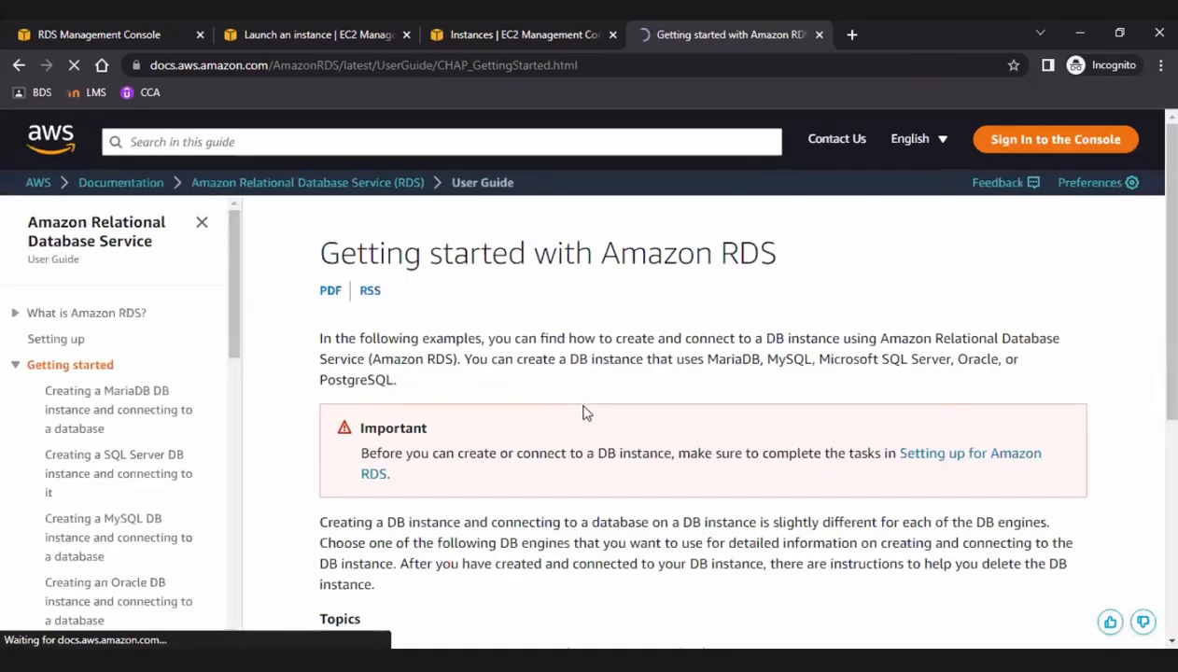
Look through the guide's topics, open the page on configuring a DB instance, and go to Creating a Multi-AZ DB cluster.
scroll(586, 413, down, 5)
scroll(224, 309, up, 3)
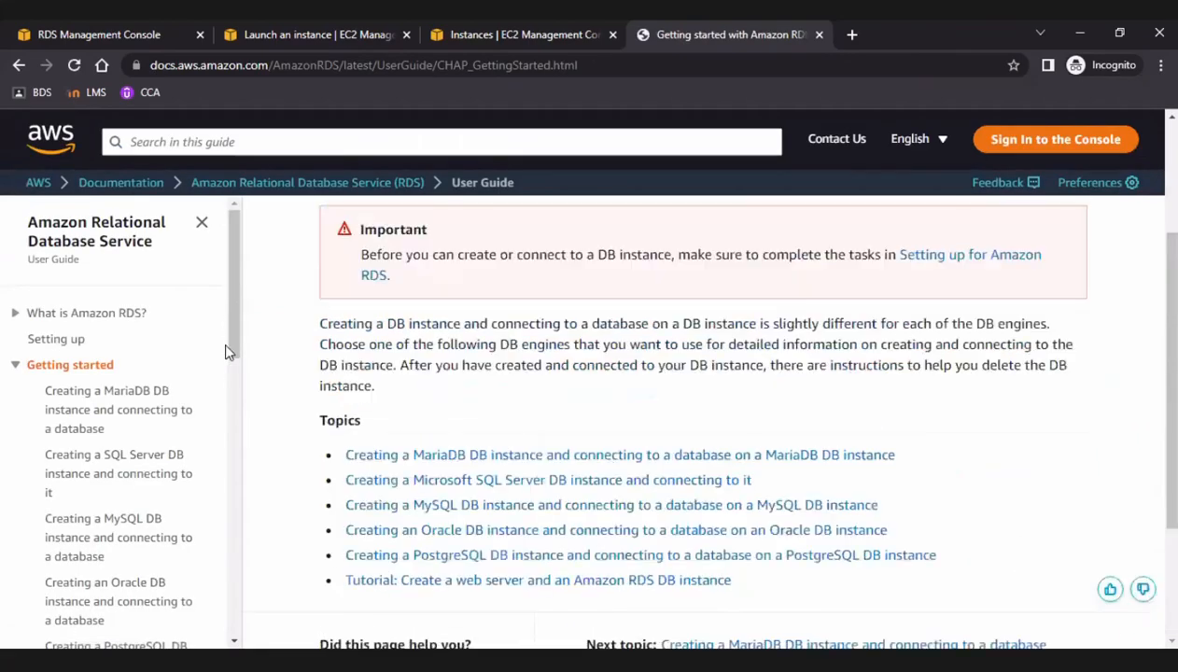
scroll(224, 401, down, 5)
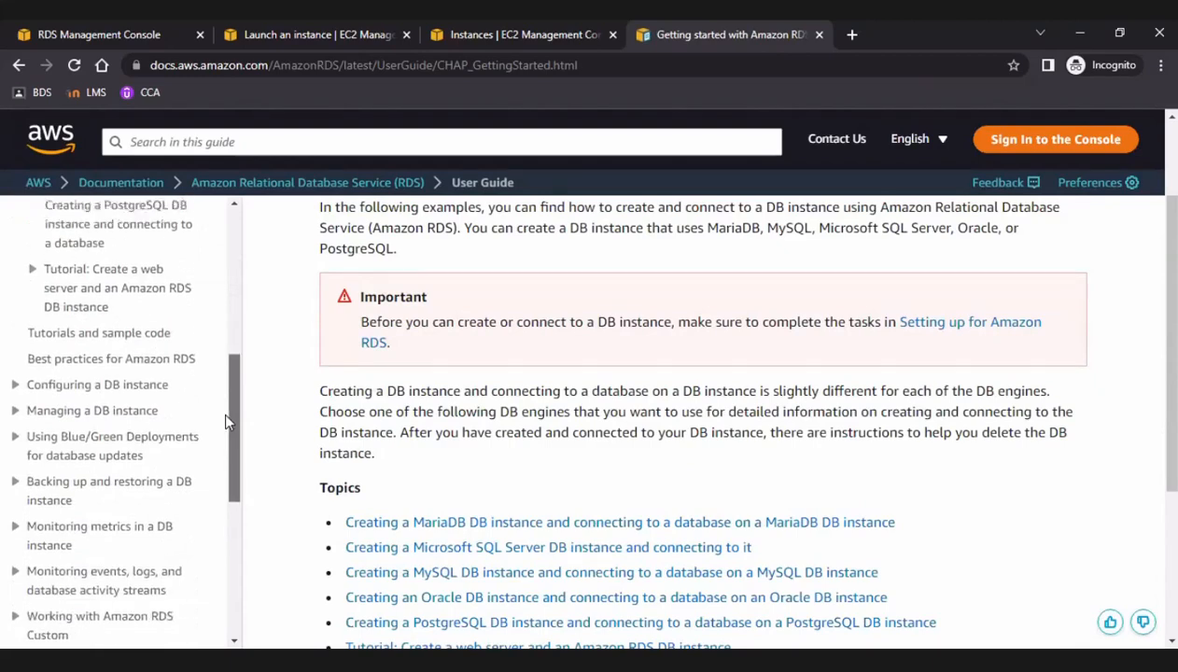
drag(226, 415, 226, 427)
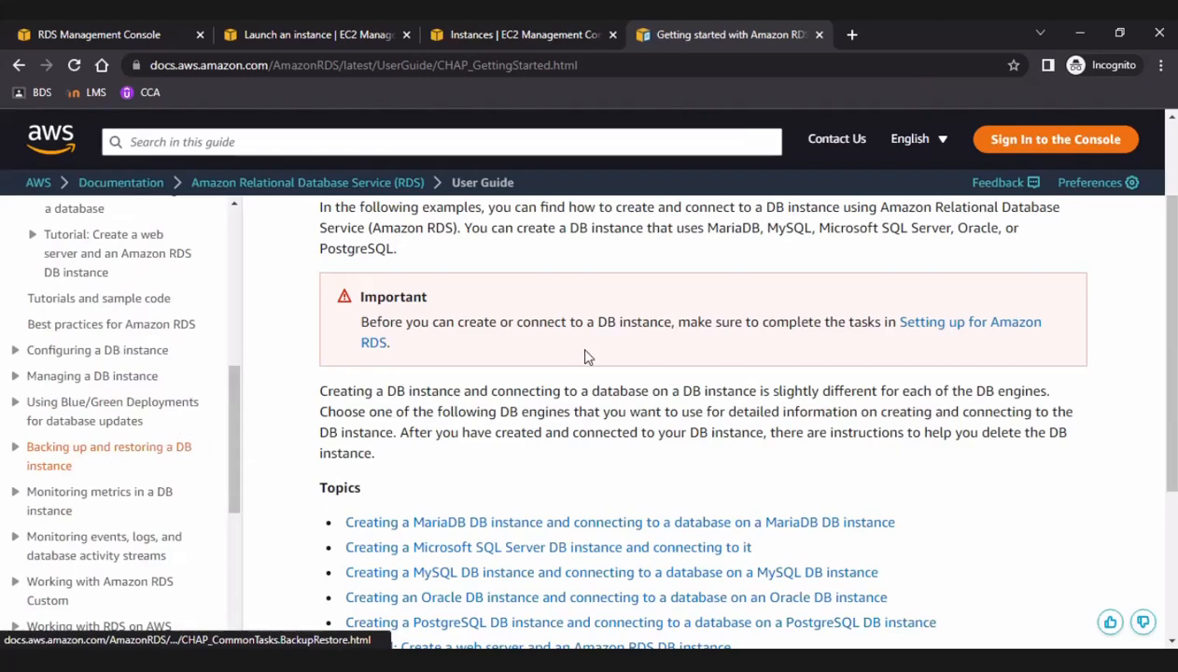
scroll(452, 376, down, 3)
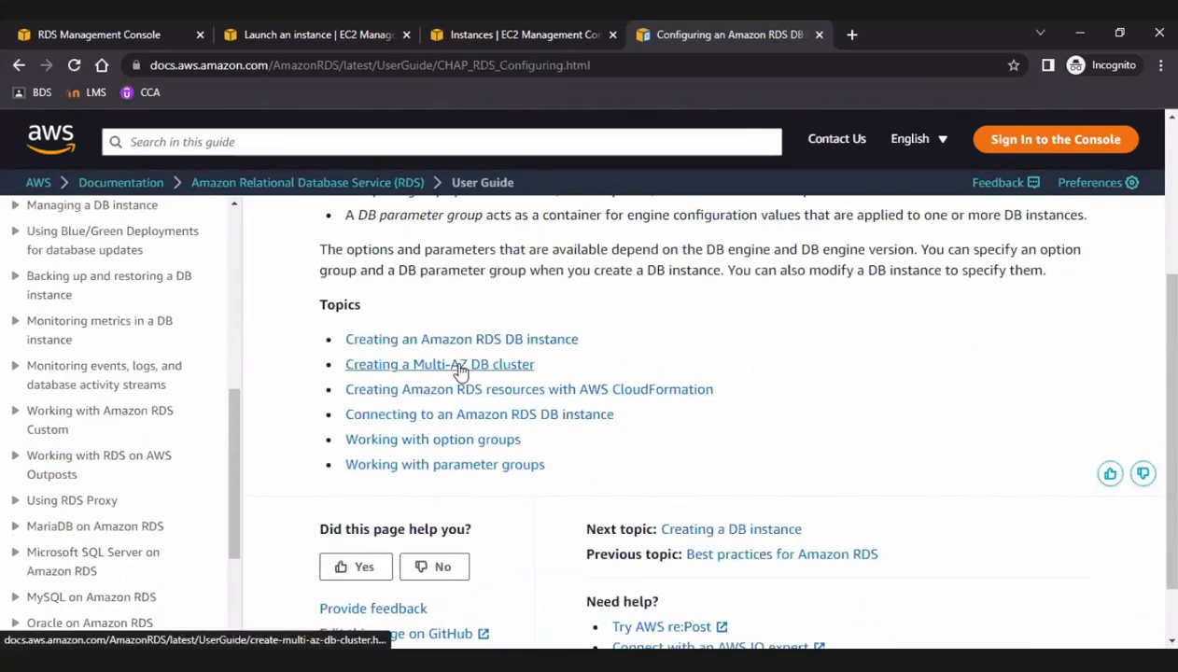
click(461, 366)
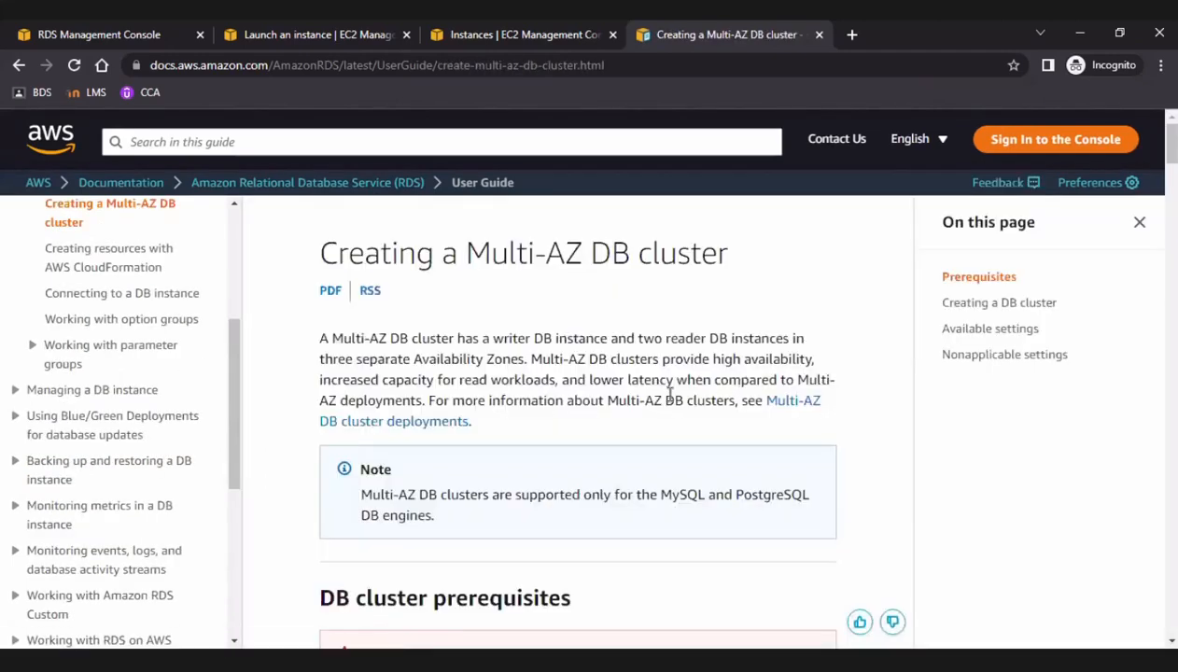
Read the Multi-AZ DB cluster prerequisites, covering network configuration, automatic EC2 connectivity and the related console settings.
scroll(761, 334, down, 3)
scroll(763, 335, down, 4)
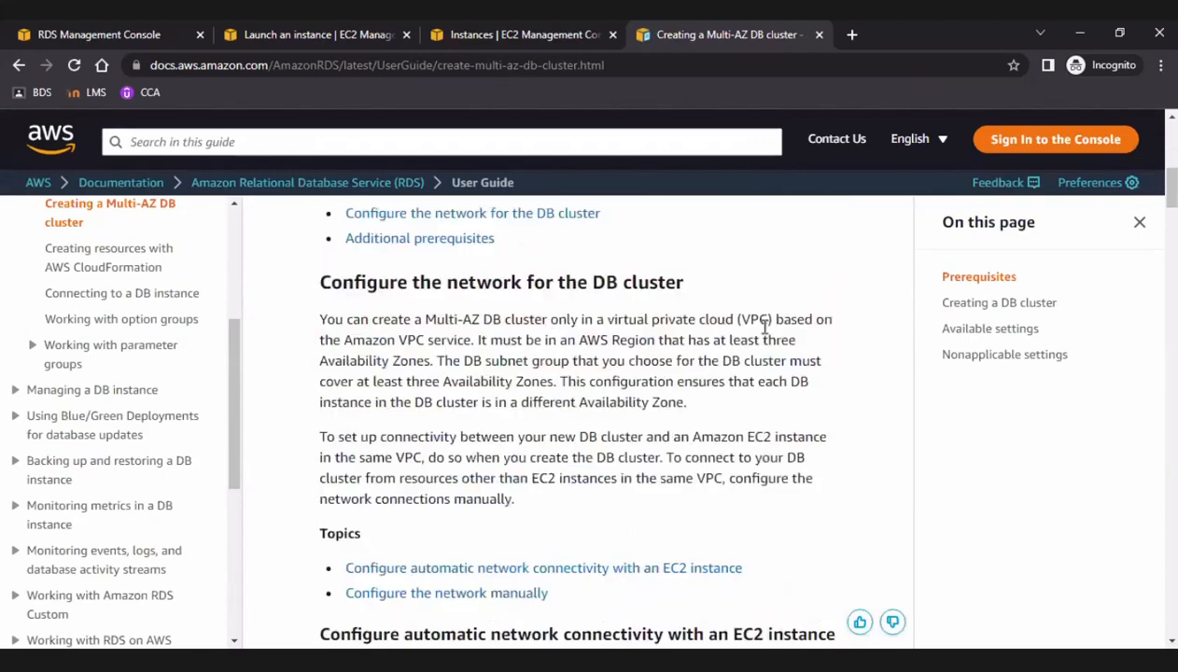
scroll(765, 329, down, 3)
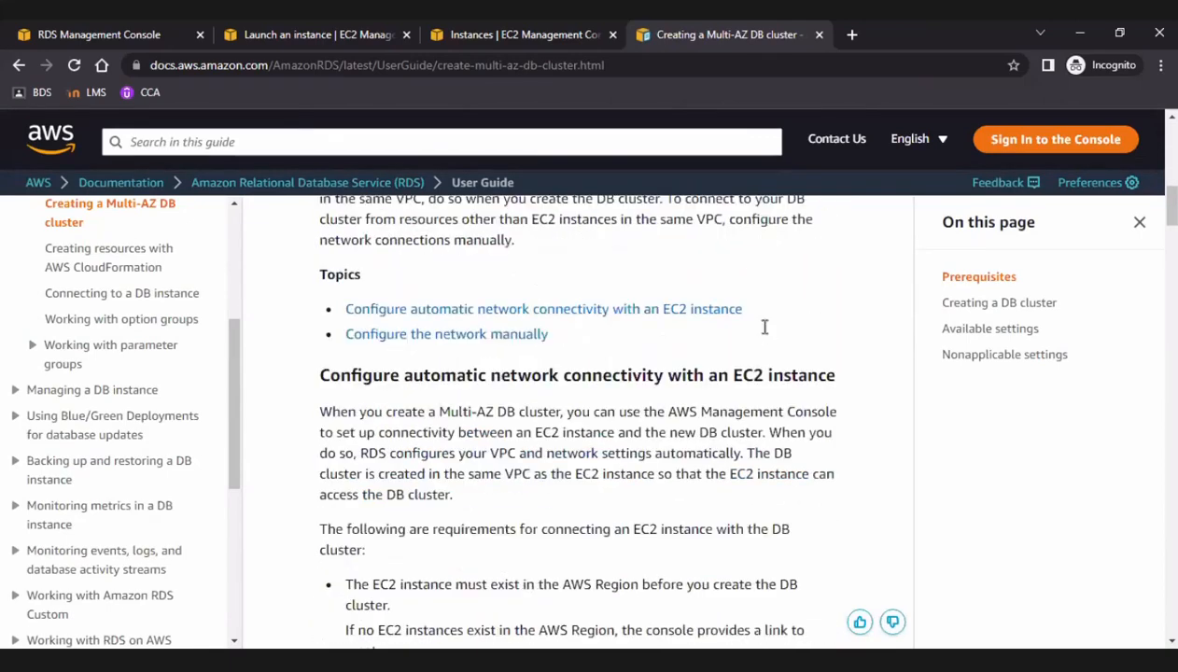
scroll(764, 328, down, 7)
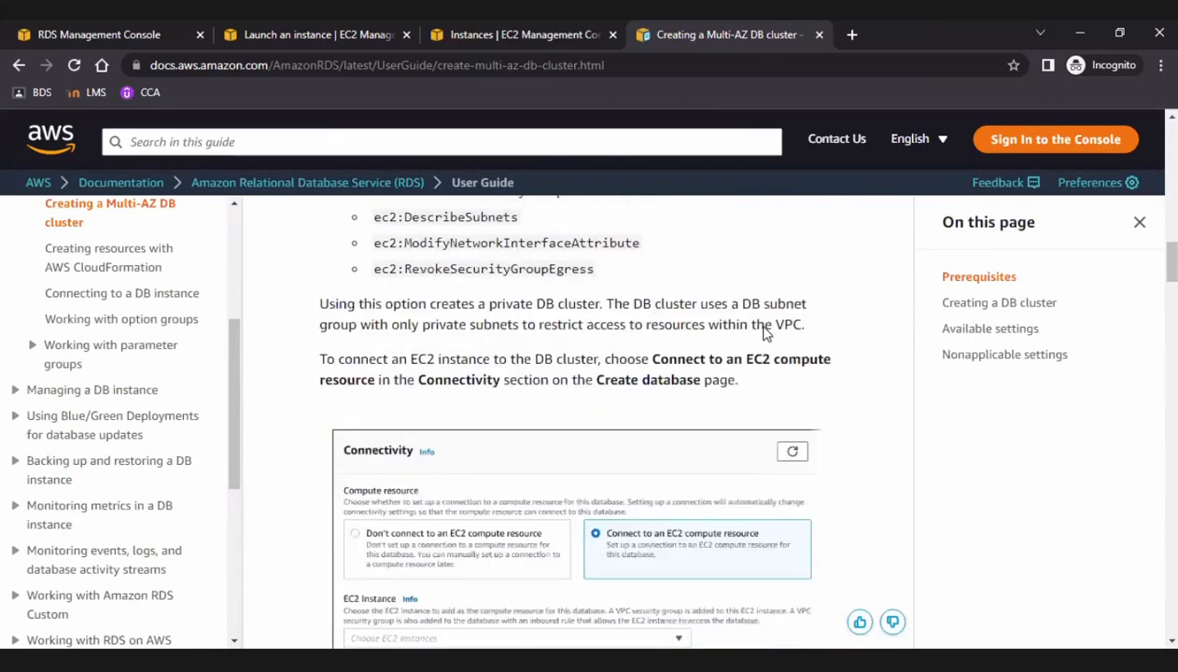
scroll(763, 334, down, 6)
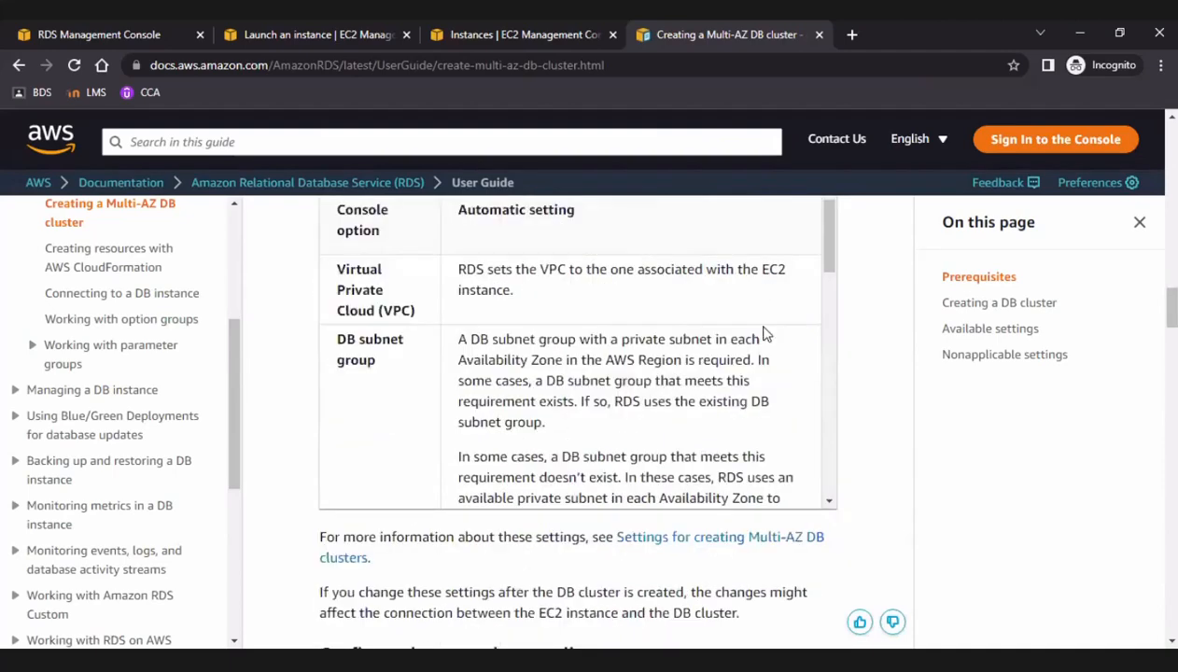
scroll(763, 335, down, 5)
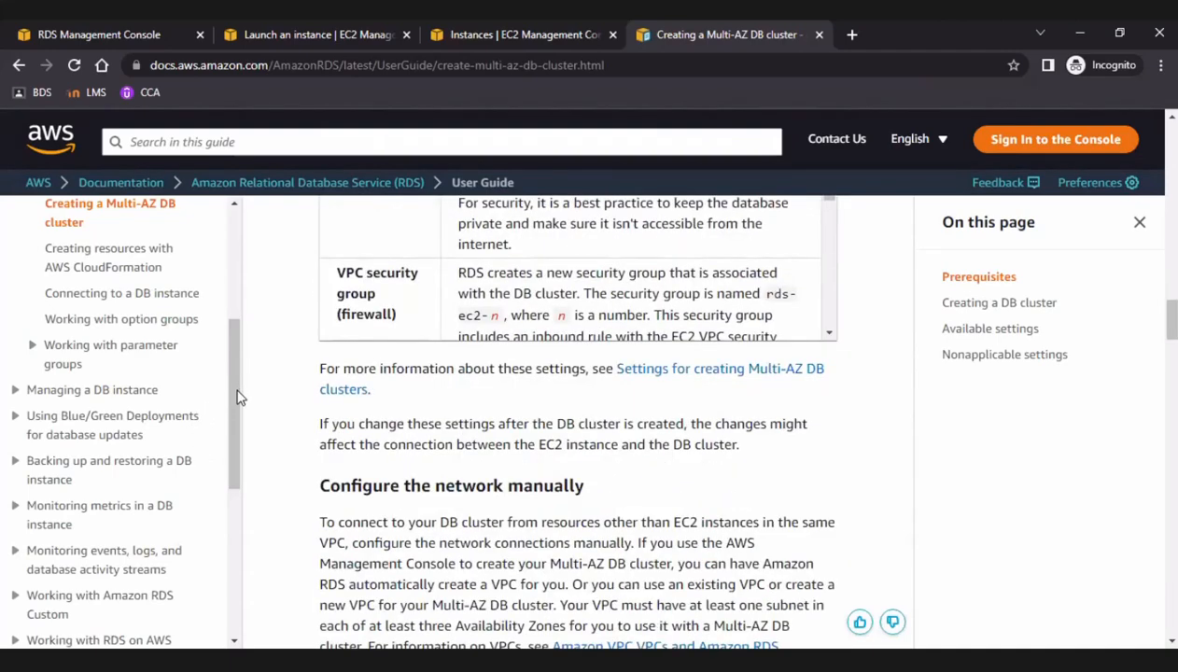
Return to the Getting started page and review its topics and the subtopics in the guide's table of contents.
drag(236, 397, 266, 287)
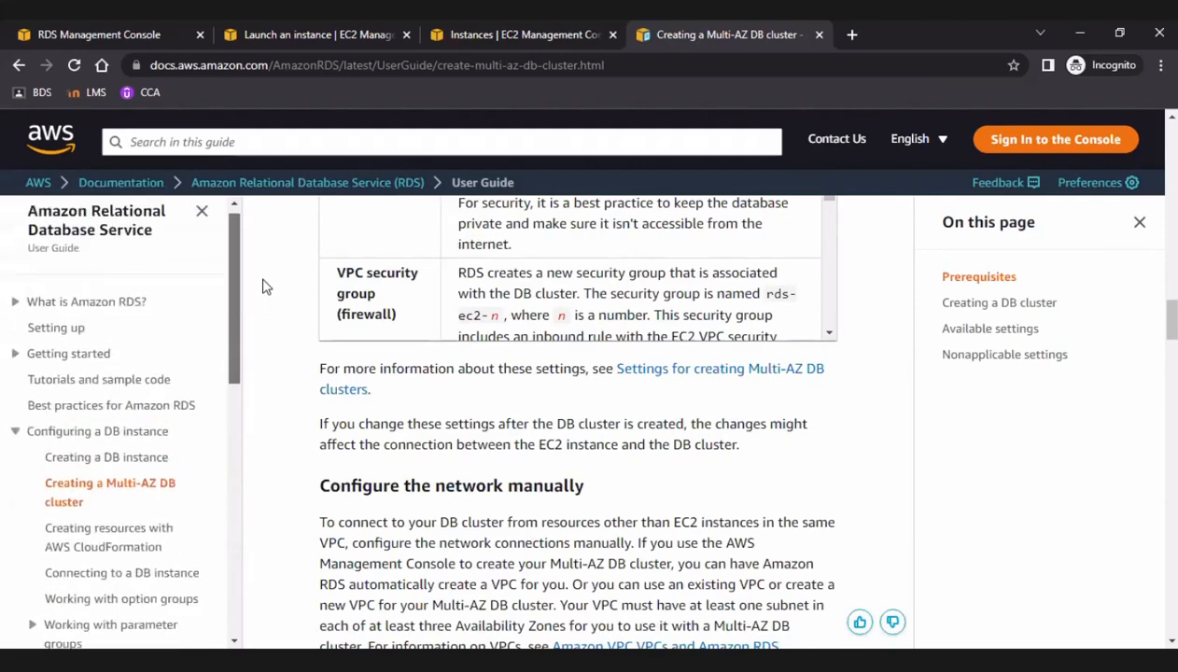
click(78, 356)
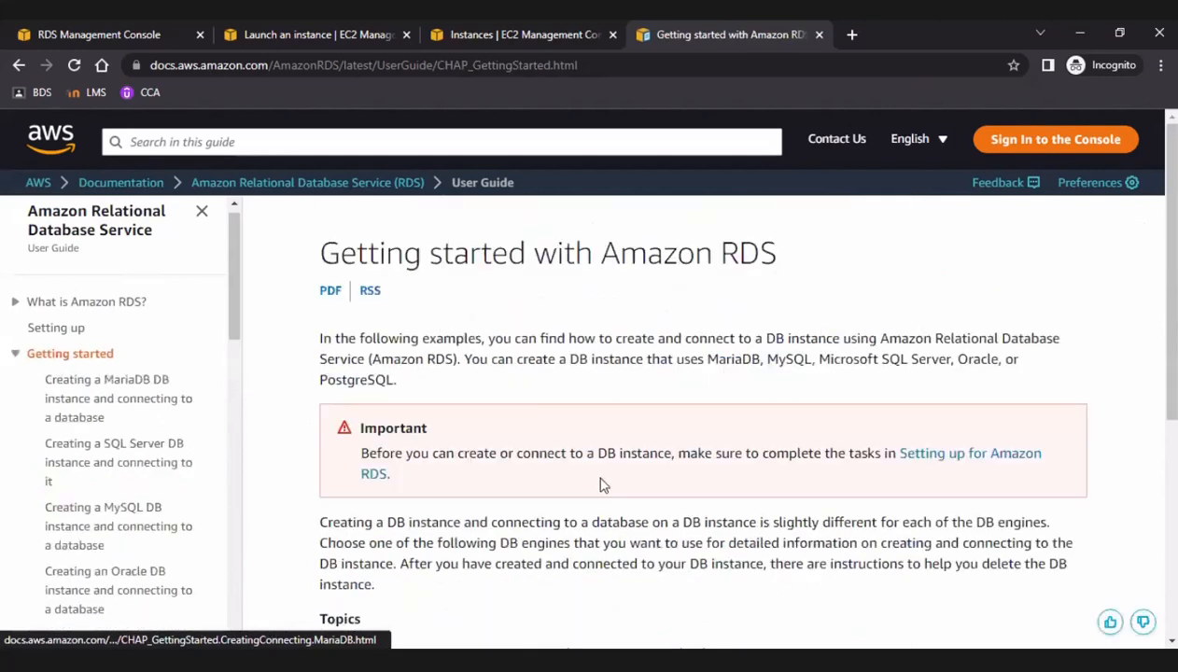
scroll(602, 496, down, 5)
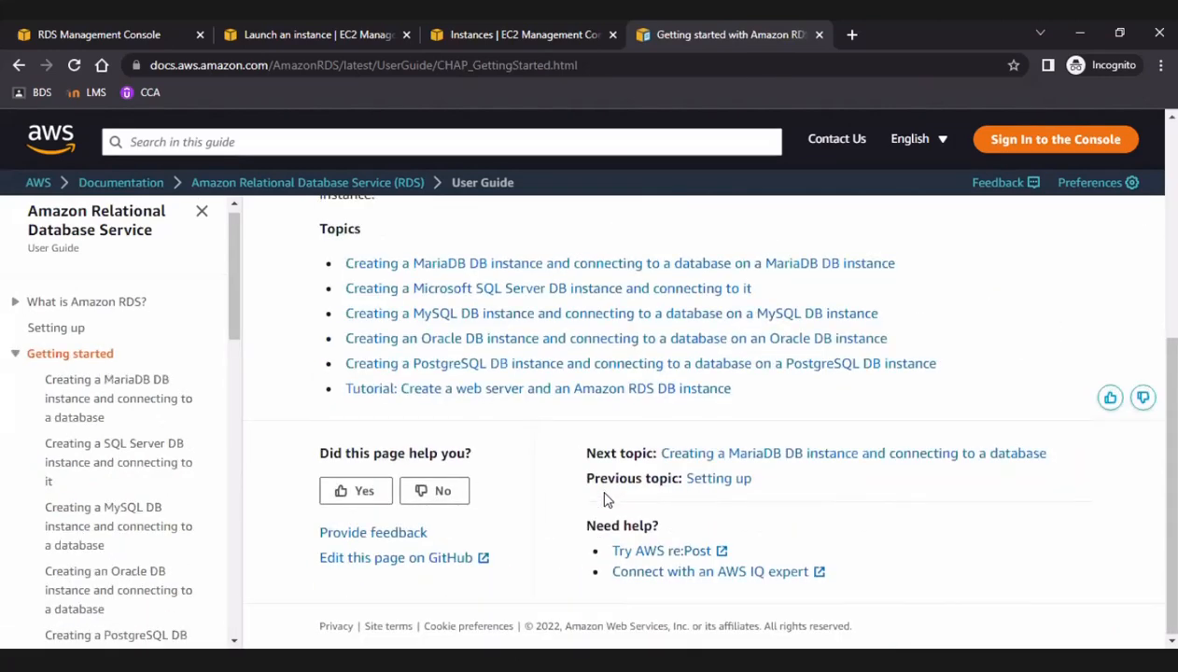
scroll(119, 502, up, 5)
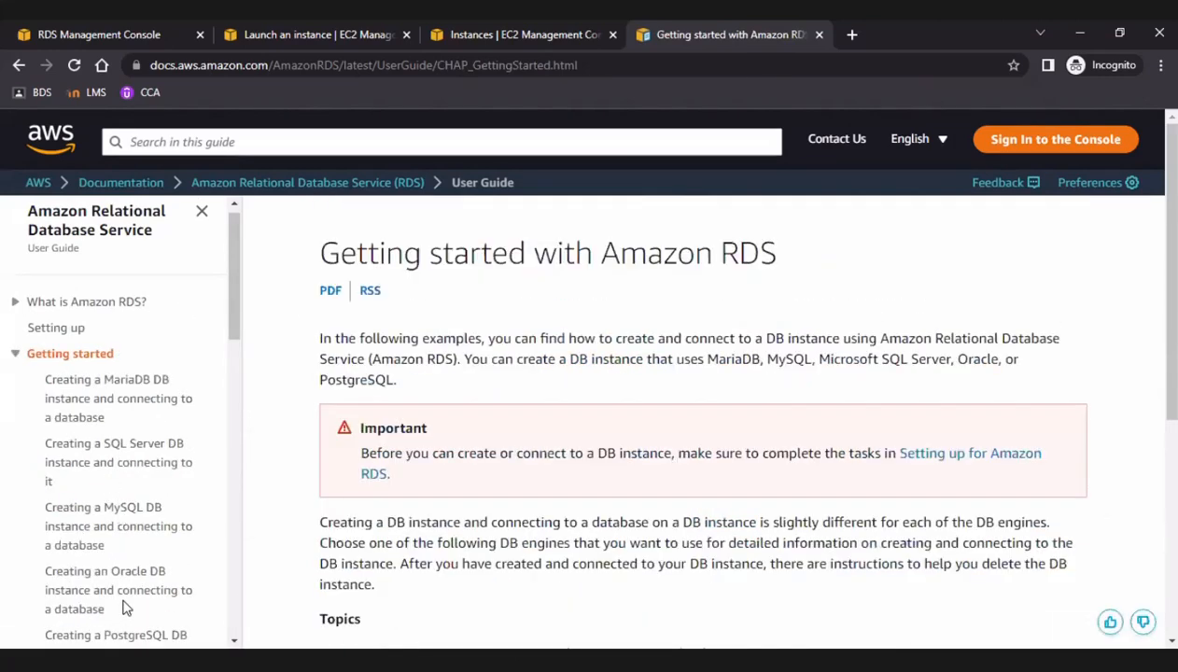
scroll(174, 393, down, 4)
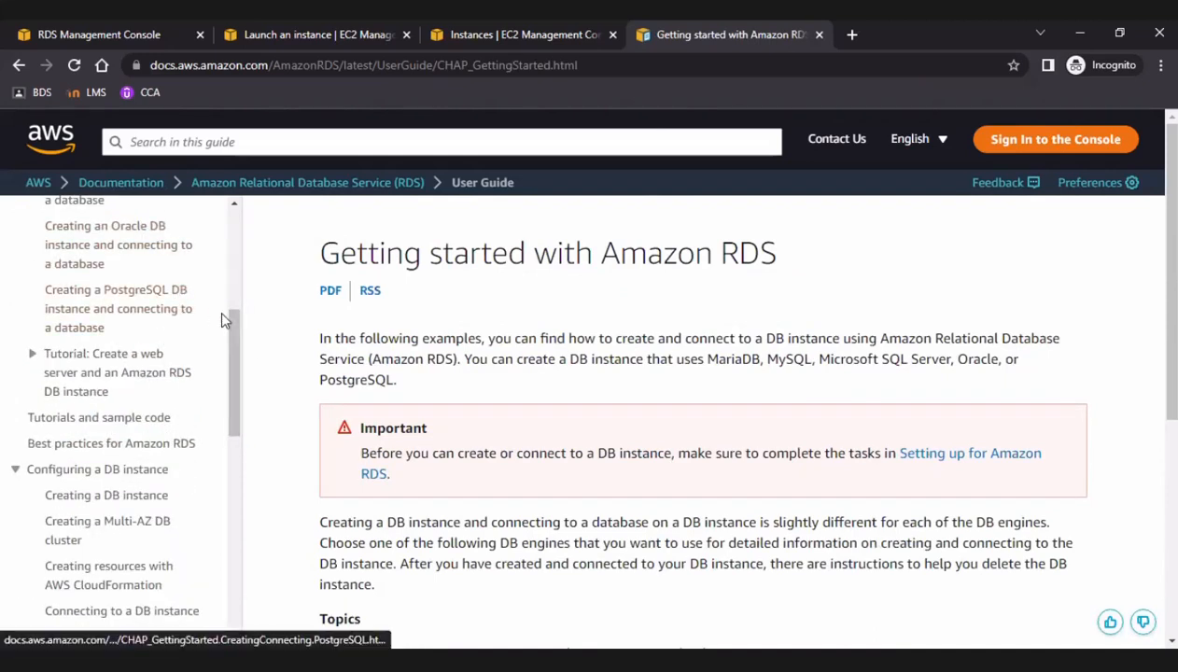
drag(237, 331, 239, 295)
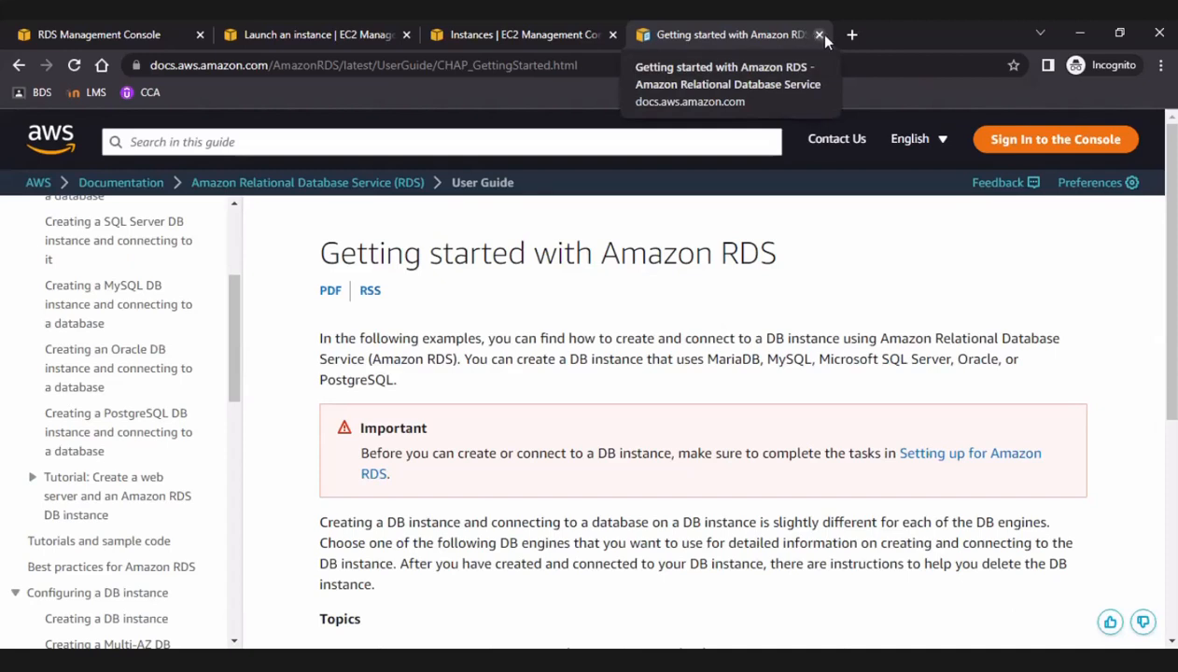
Close the documentation page, search the web for "rds cli" in a new tab, and open the rds AWS CLI Command Reference.
middle_click(649, 34)
click(644, 34)
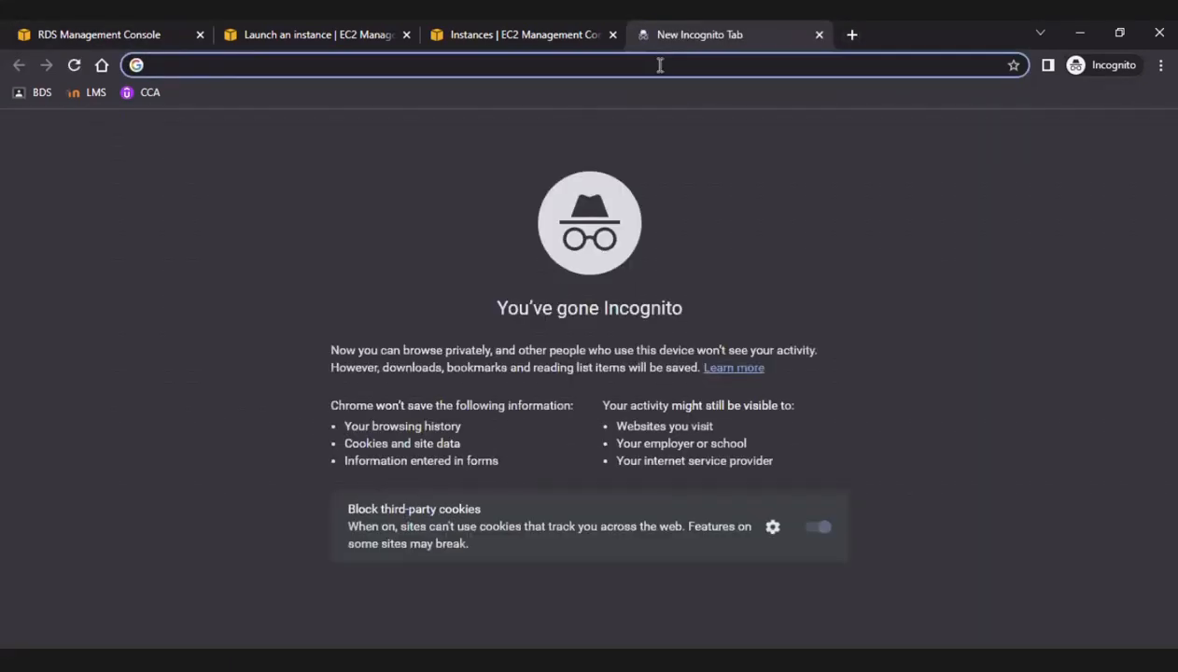
click(659, 65)
text(rds )
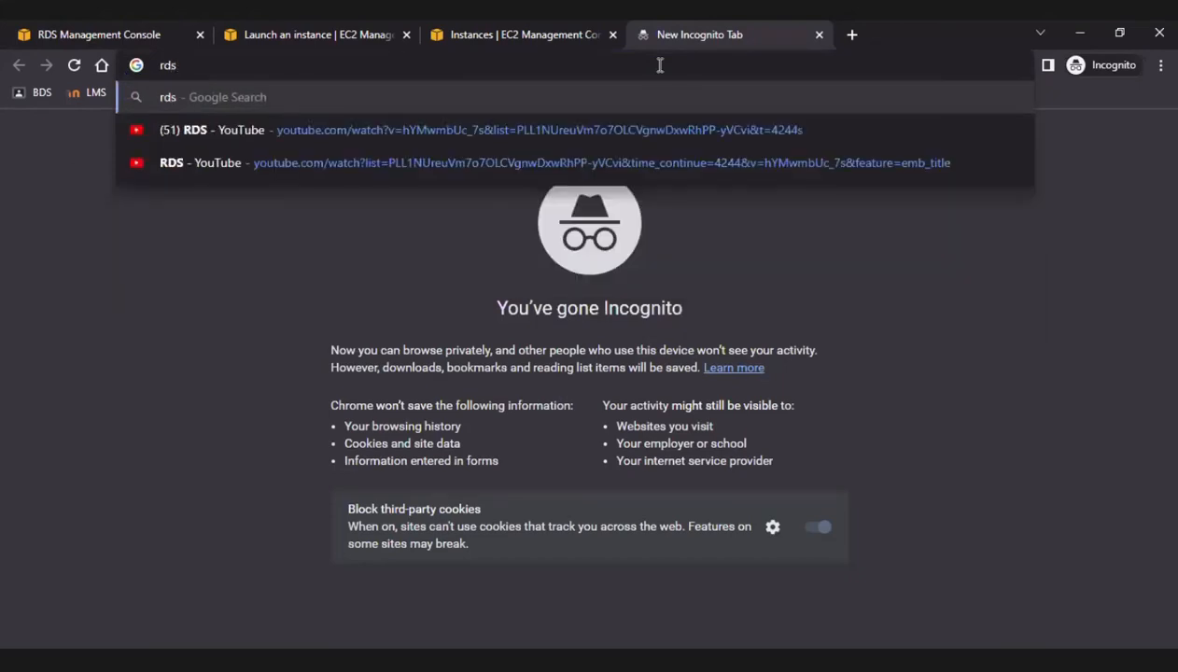
text(cli)
key(Return)
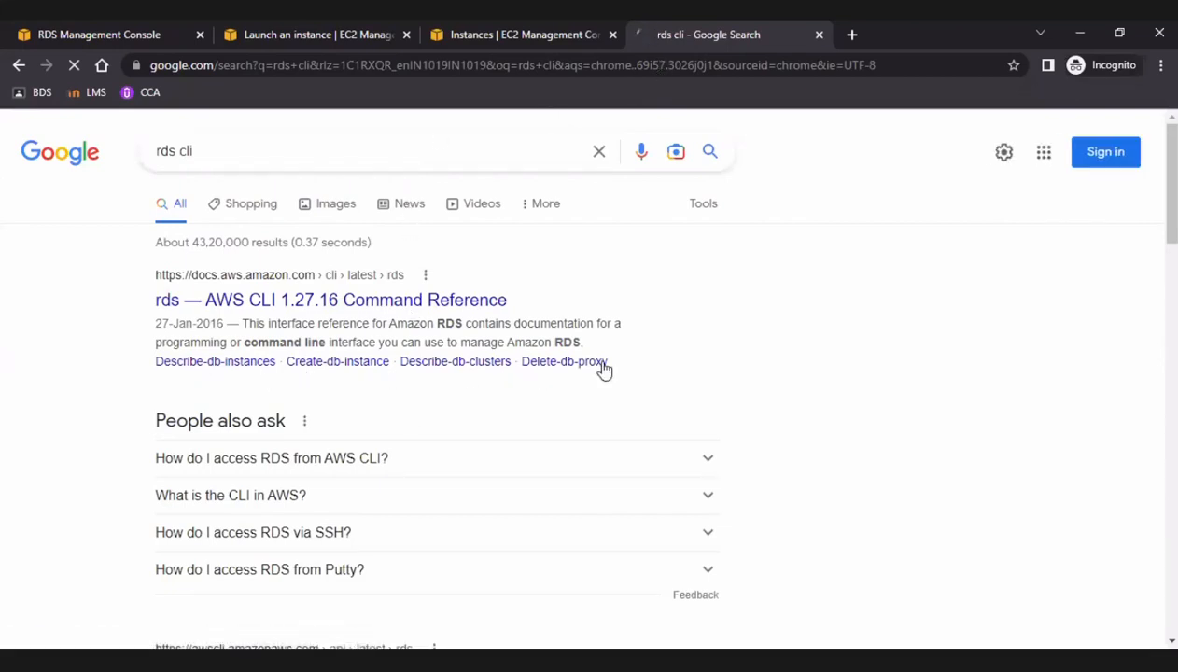
click(326, 304)
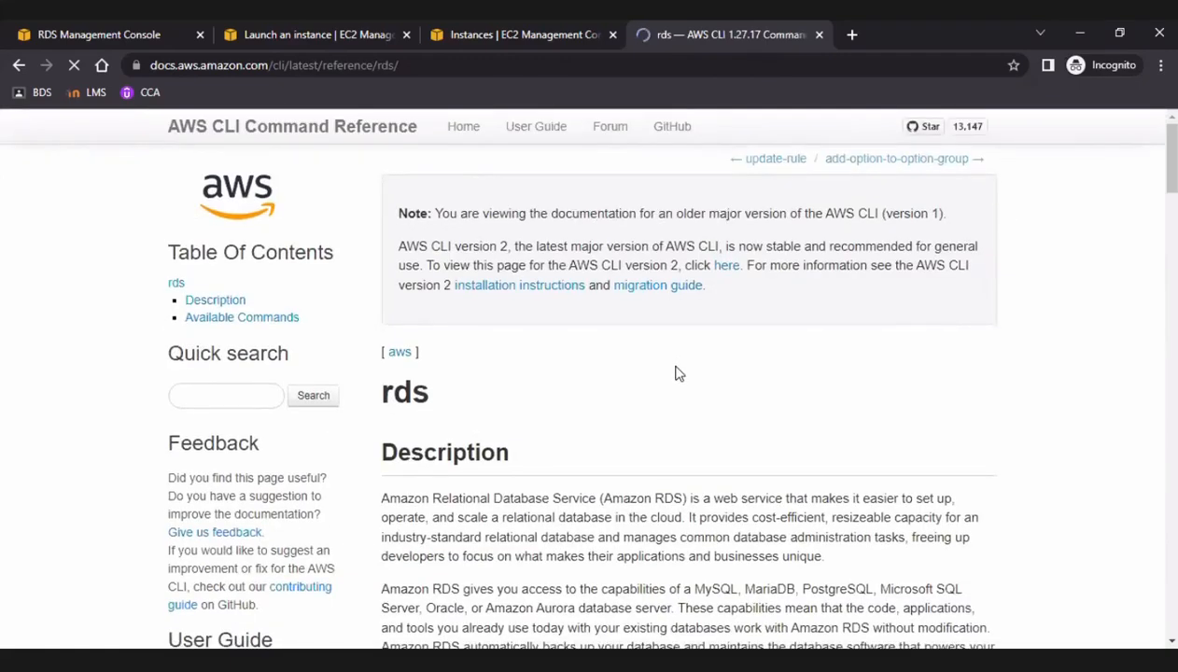
Examine the rds command reference, including its description and the Available Commands list with the create, delete, describe and modify commands.
scroll(579, 361, down, 4)
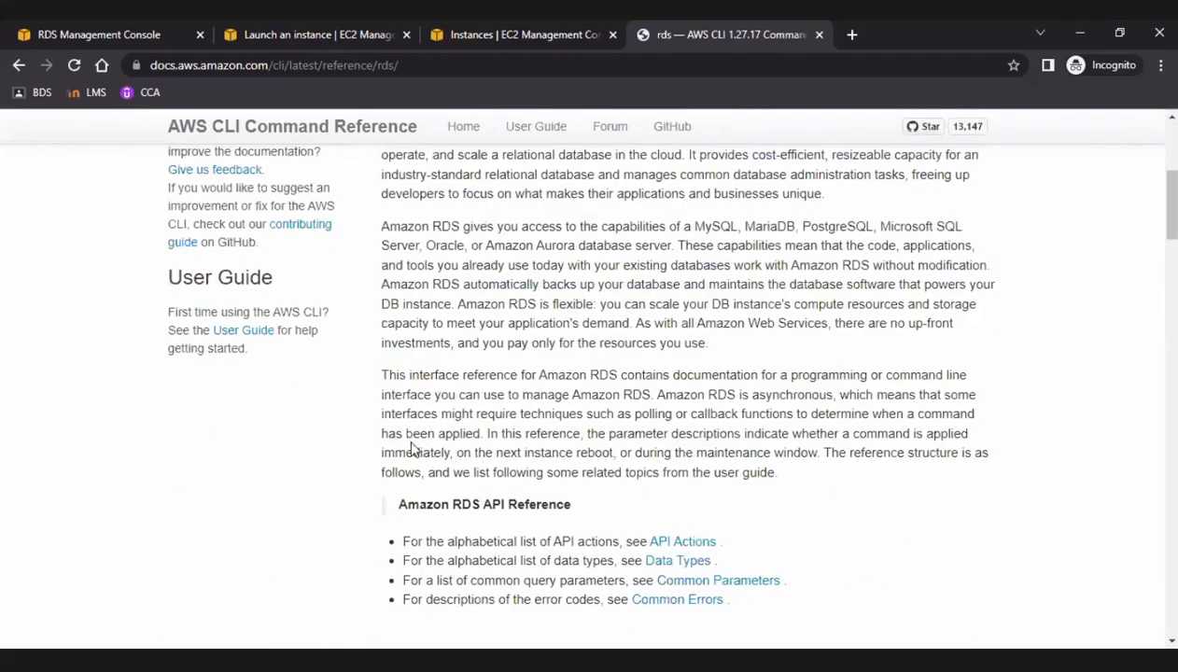
scroll(412, 449, down, 7)
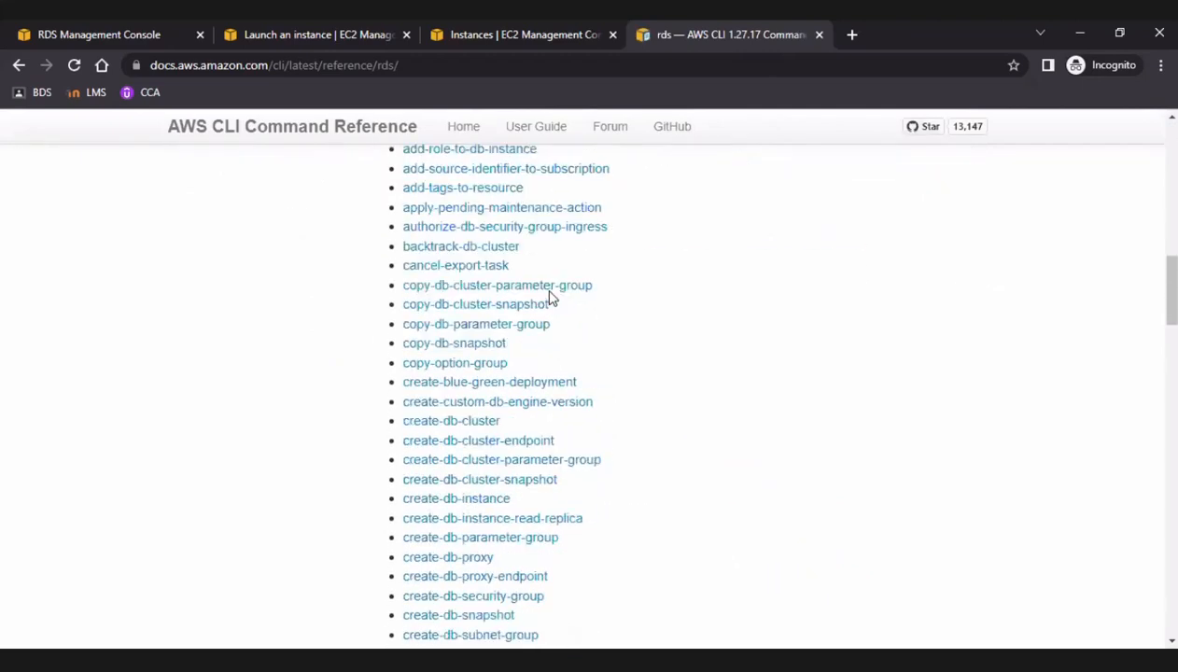
scroll(551, 297, down, 8)
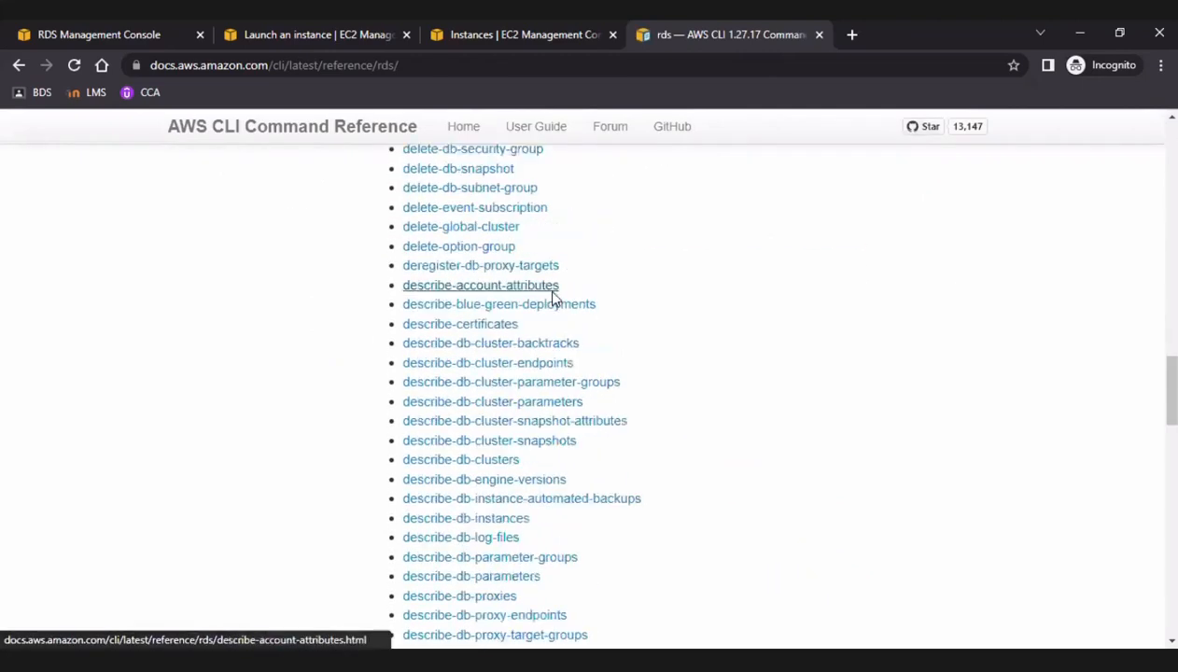
scroll(551, 297, down, 4)
scroll(553, 299, up, 11)
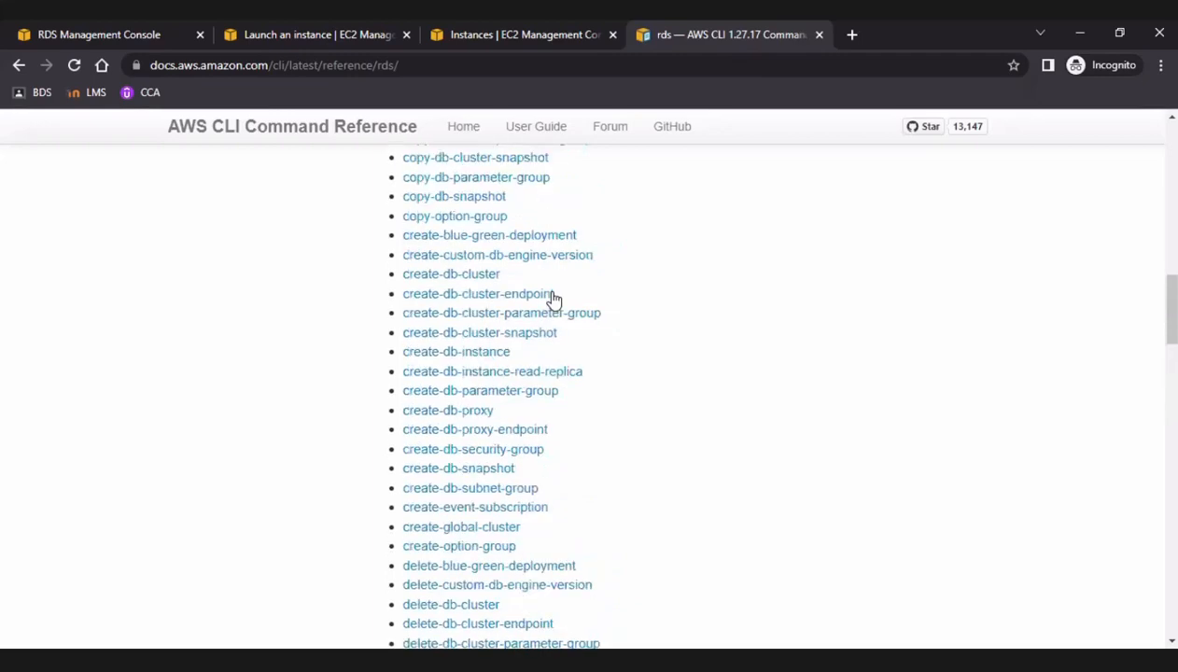
scroll(552, 299, up, 1)
scroll(553, 299, up, 3)
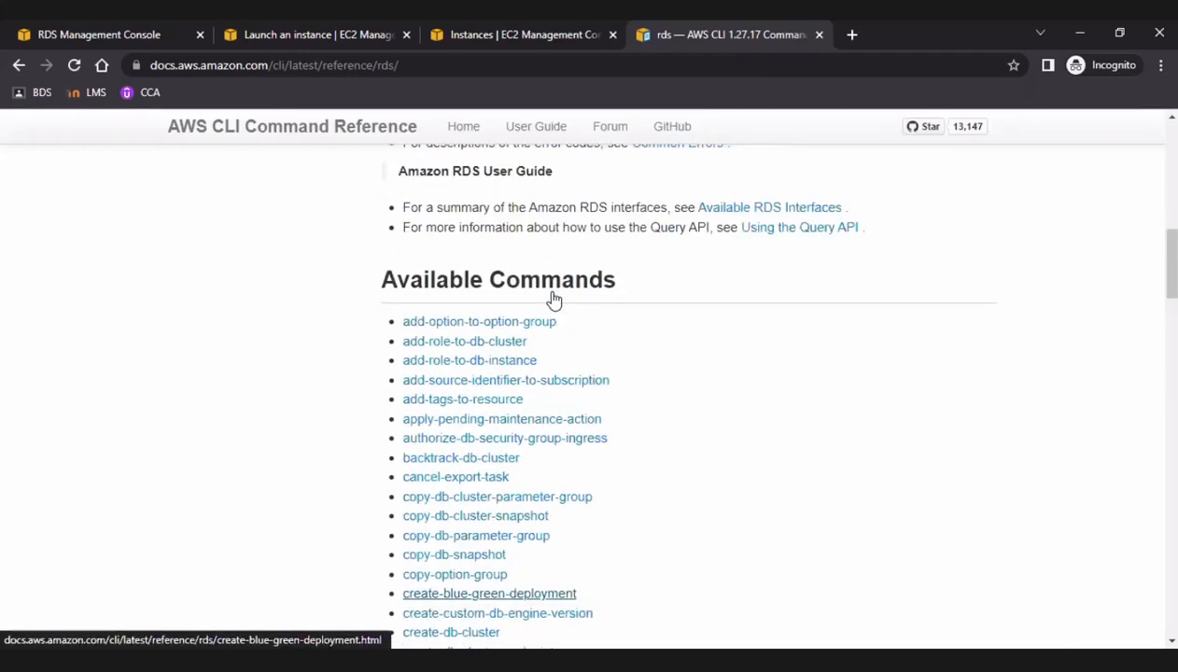
scroll(552, 298, down, 9)
scroll(553, 297, down, 13)
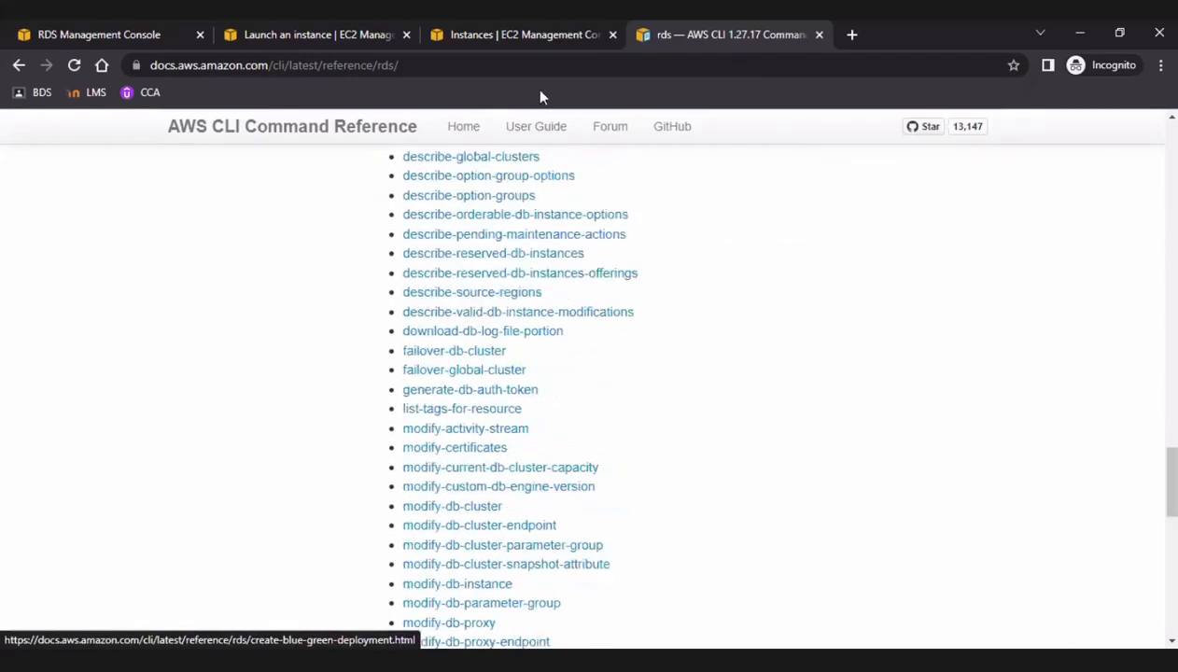
scroll(519, 289, up, 4)
scroll(510, 293, up, 18)
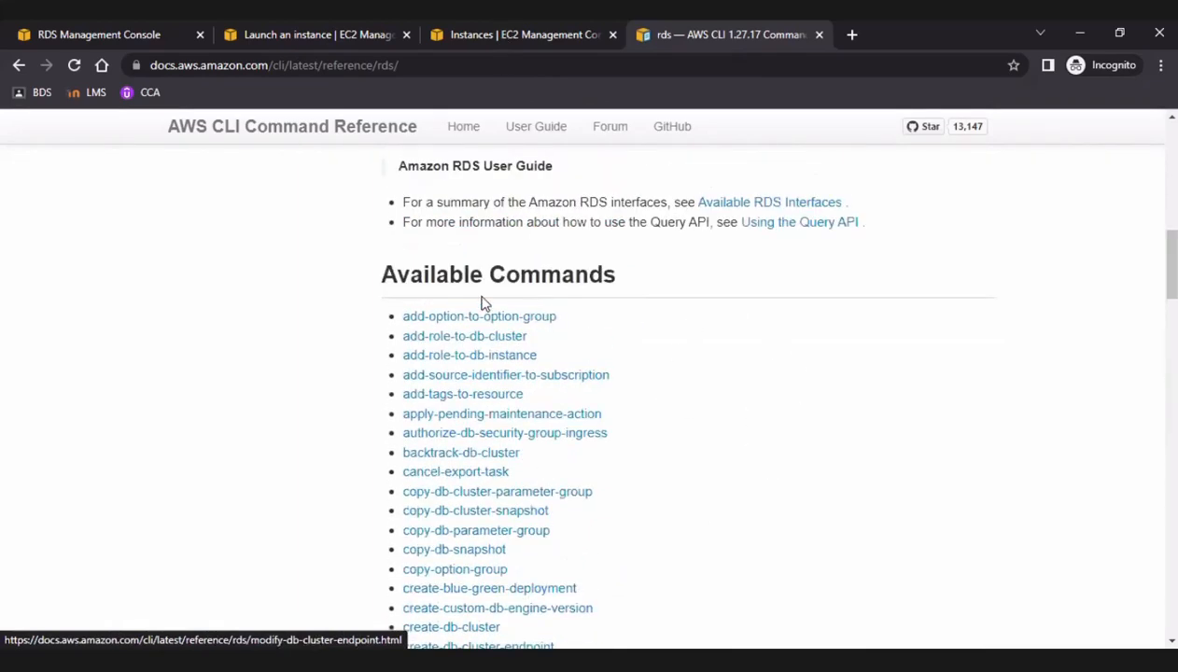
scroll(481, 297, up, 5)
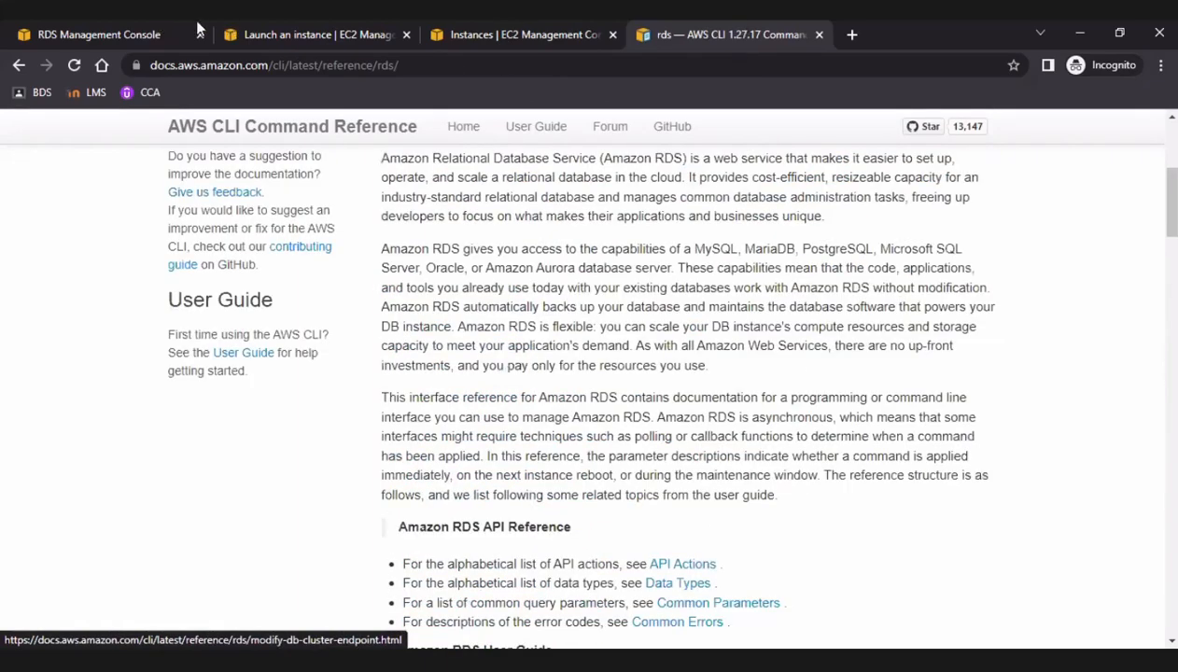
Switch back to the RDS console and return from database-1's details to the databases list.
click(170, 34)
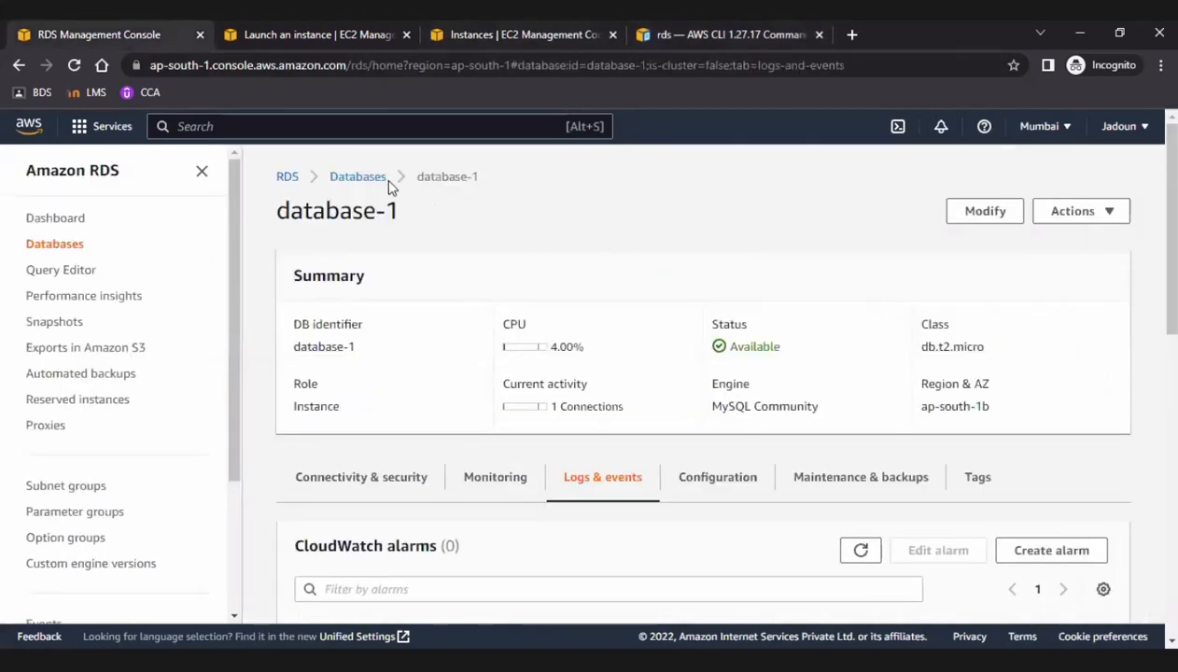
click(364, 177)
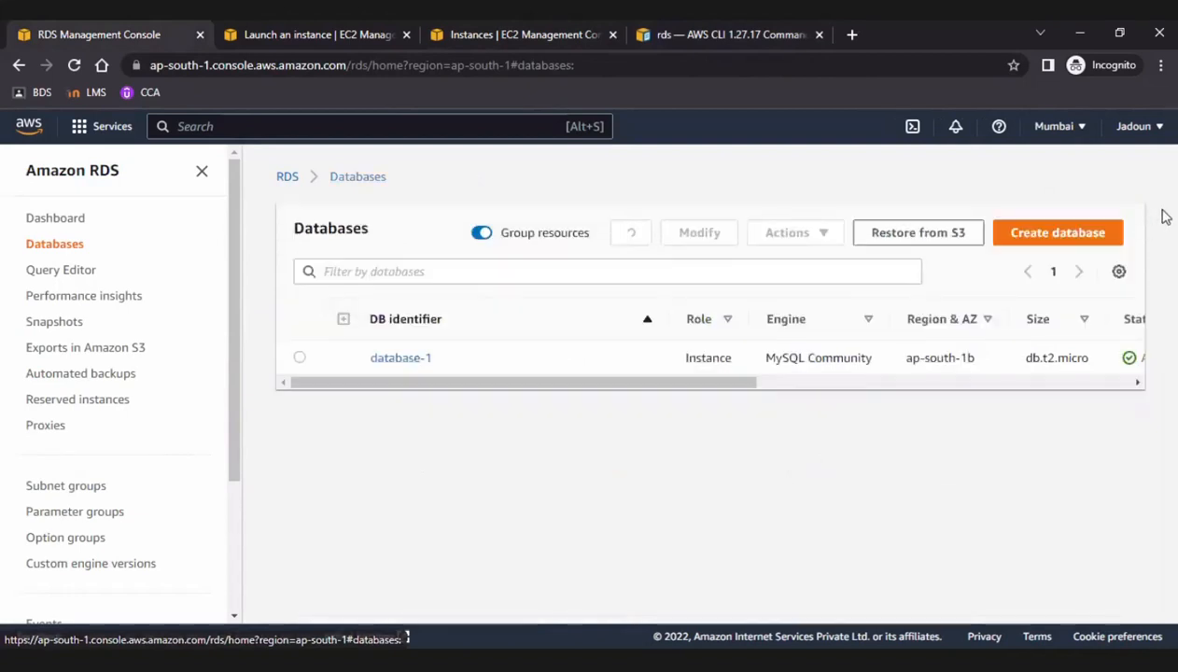
Open database-1's details and review its endpoint, networking, security group rules and replication entry.
click(401, 359)
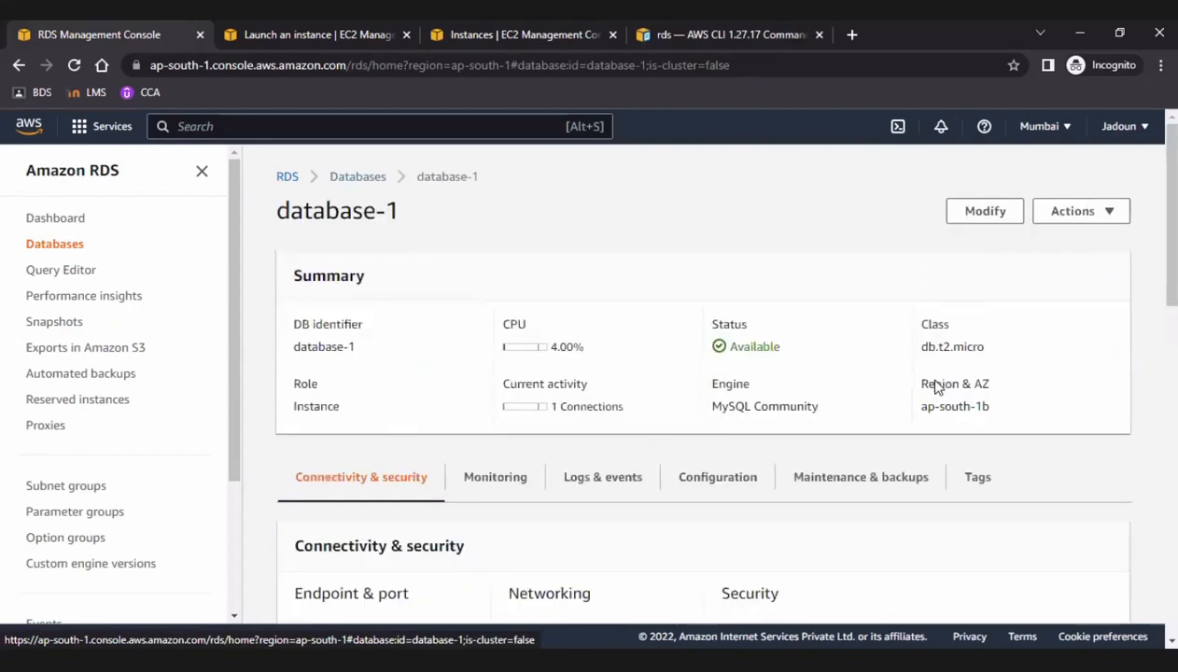
scroll(589, 441, down, 4)
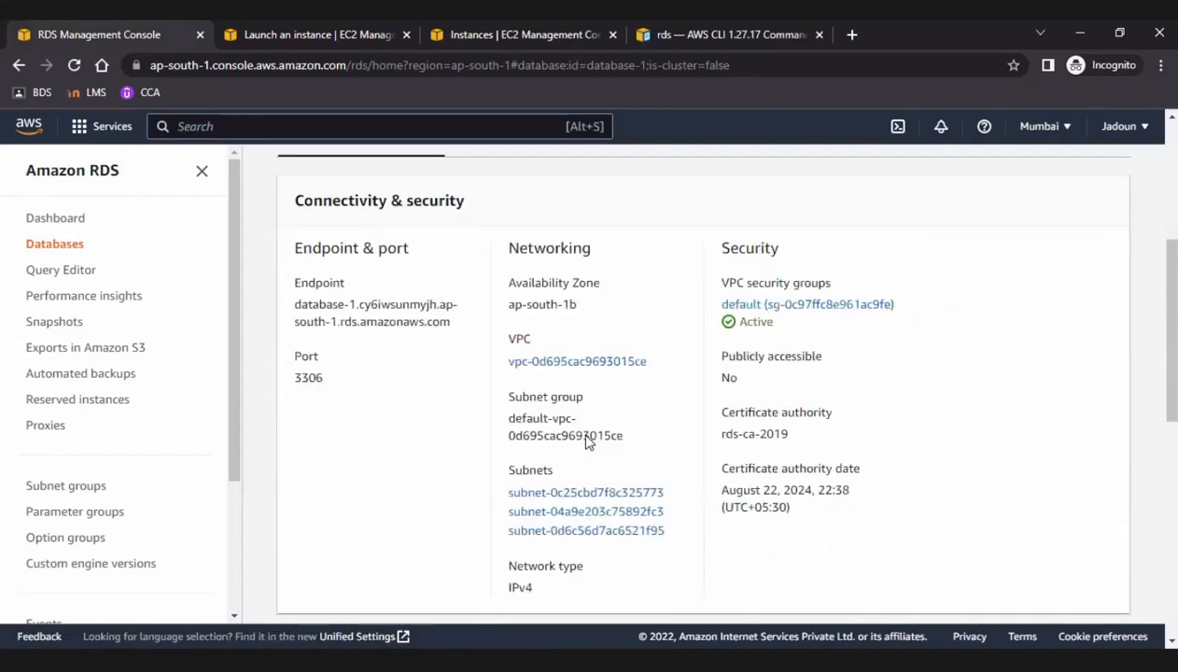
scroll(589, 439, down, 1)
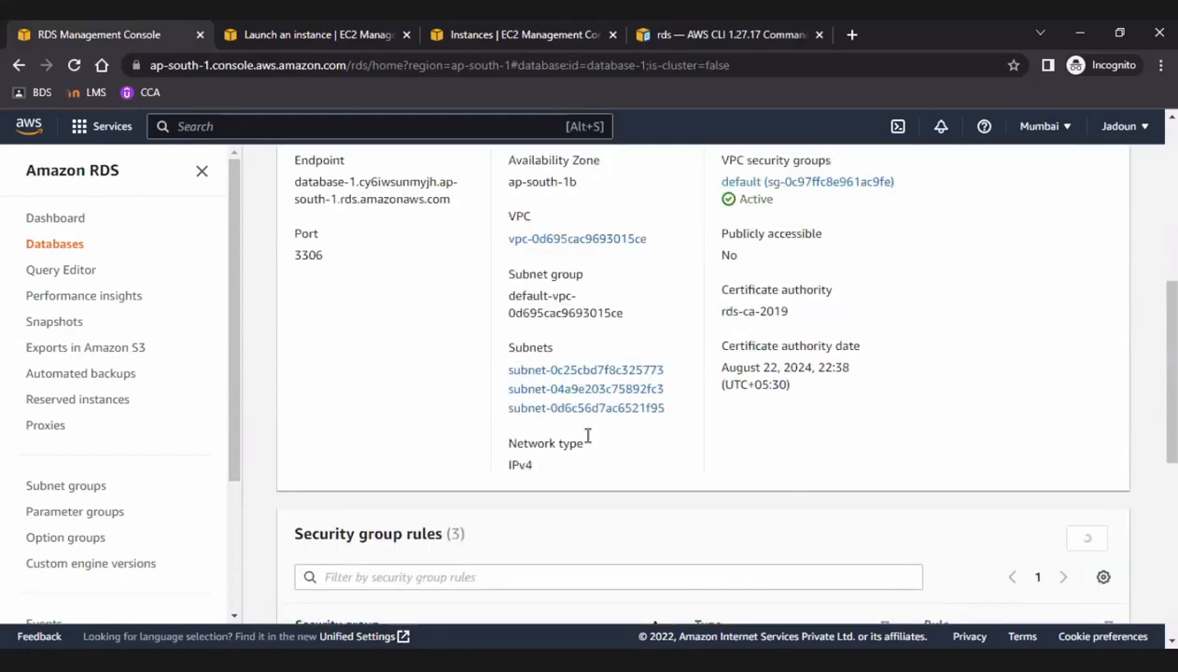
scroll(484, 395, down, 5)
scroll(291, 421, up, 1)
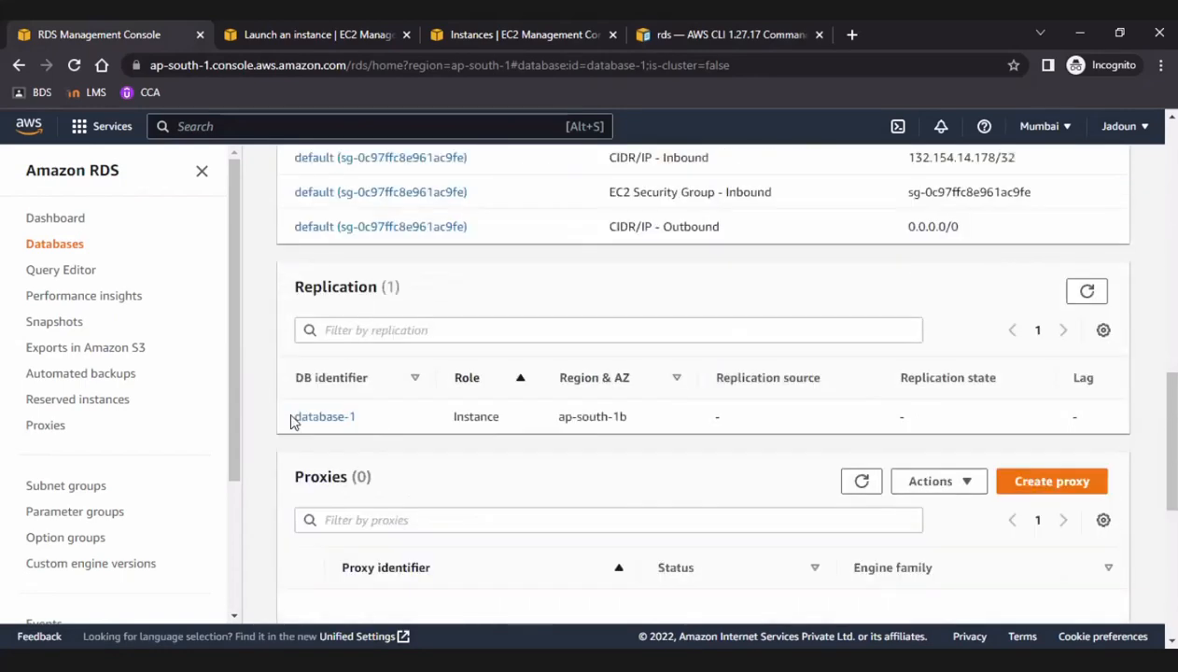
click(313, 418)
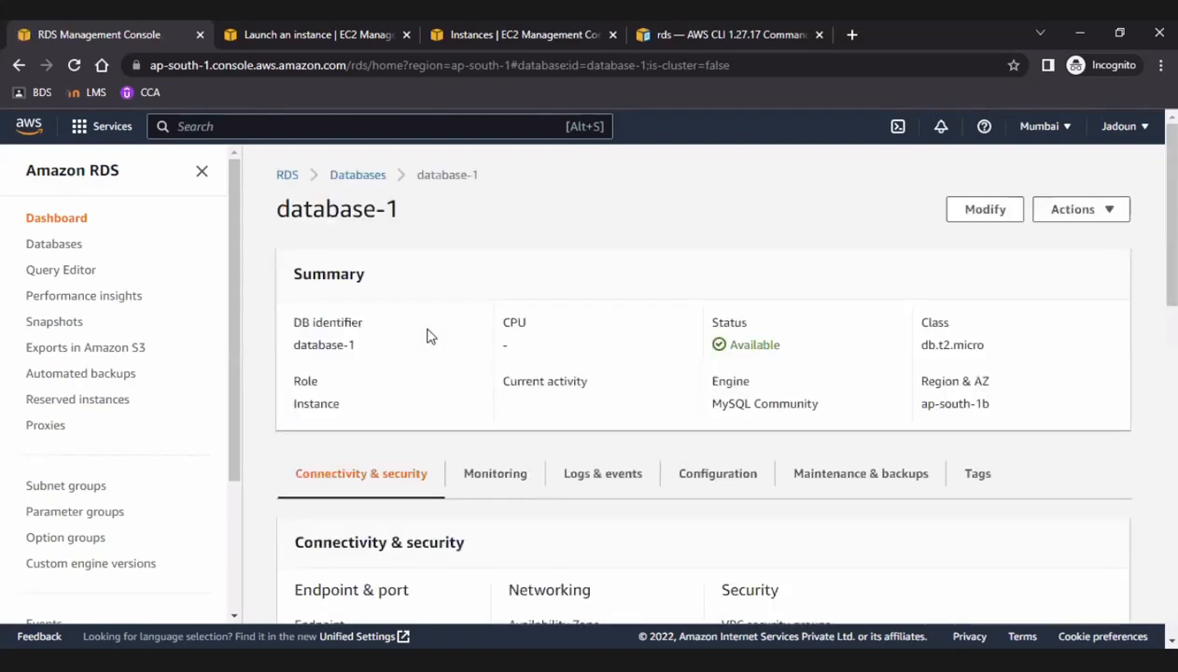
Review the resources on the RDS dashboard, then view the status and CPU columns in the databases list.
click(355, 178)
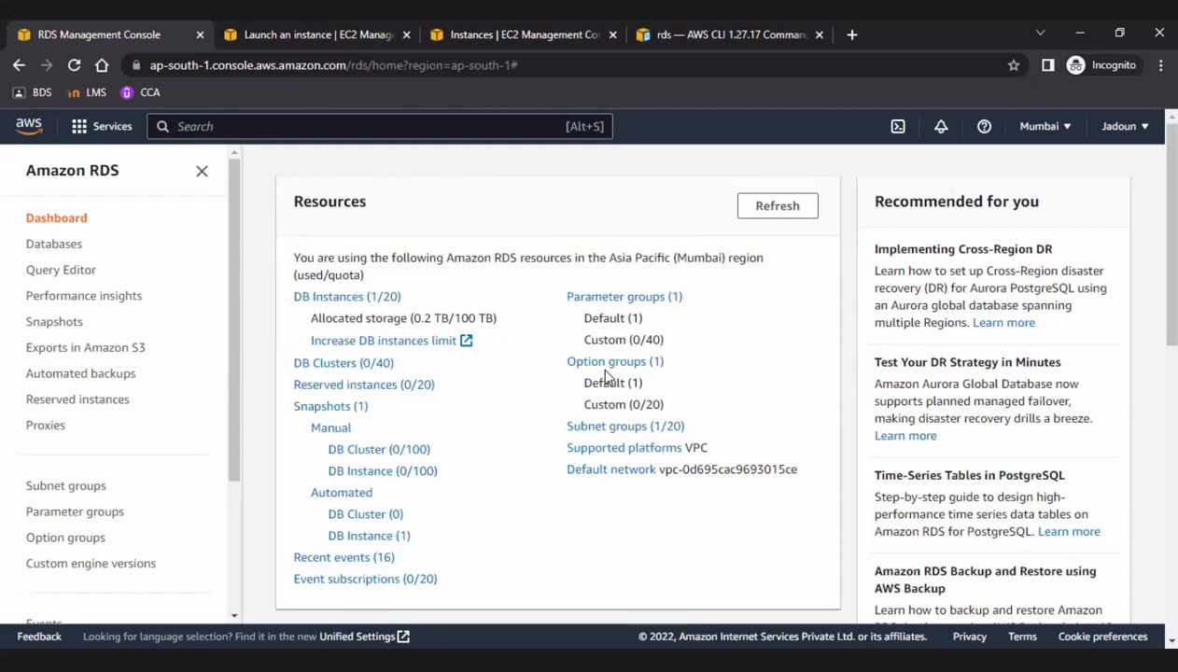
scroll(606, 383, down, 2)
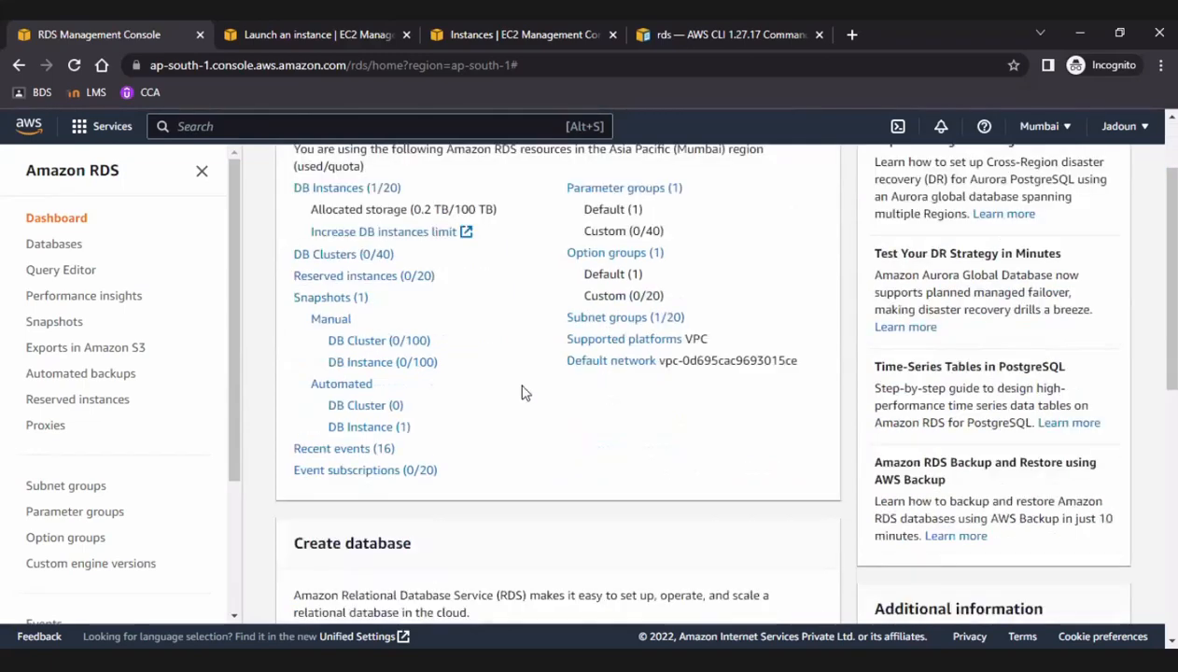
scroll(476, 384, down, 5)
click(71, 251)
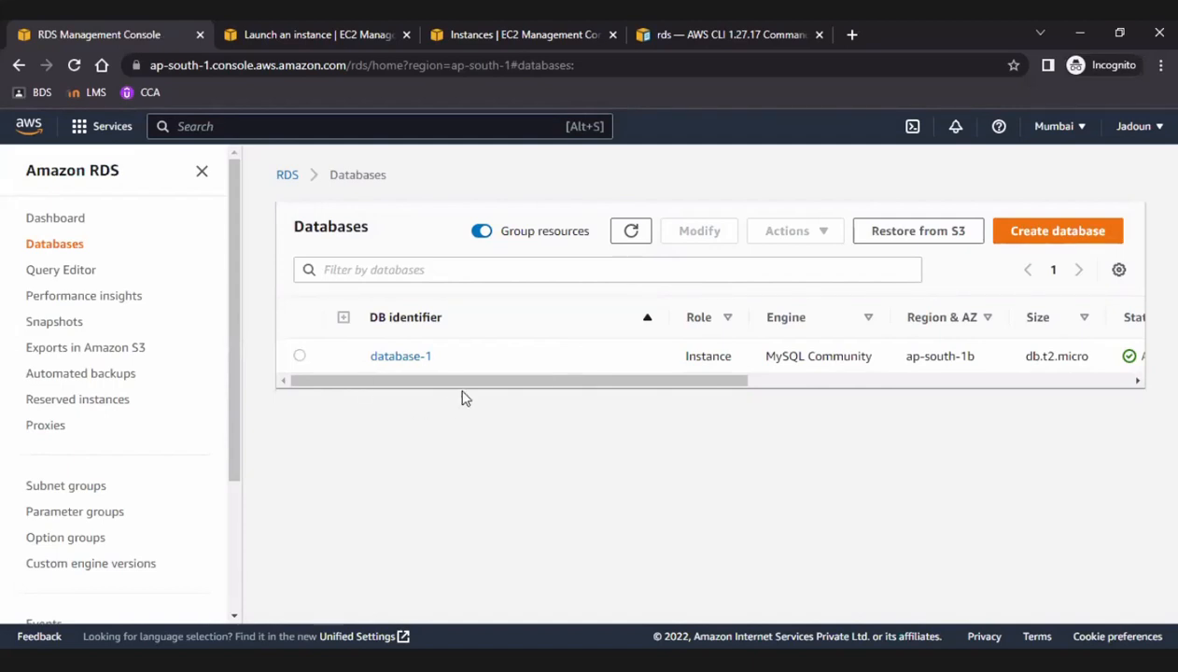
drag(471, 383, 627, 387)
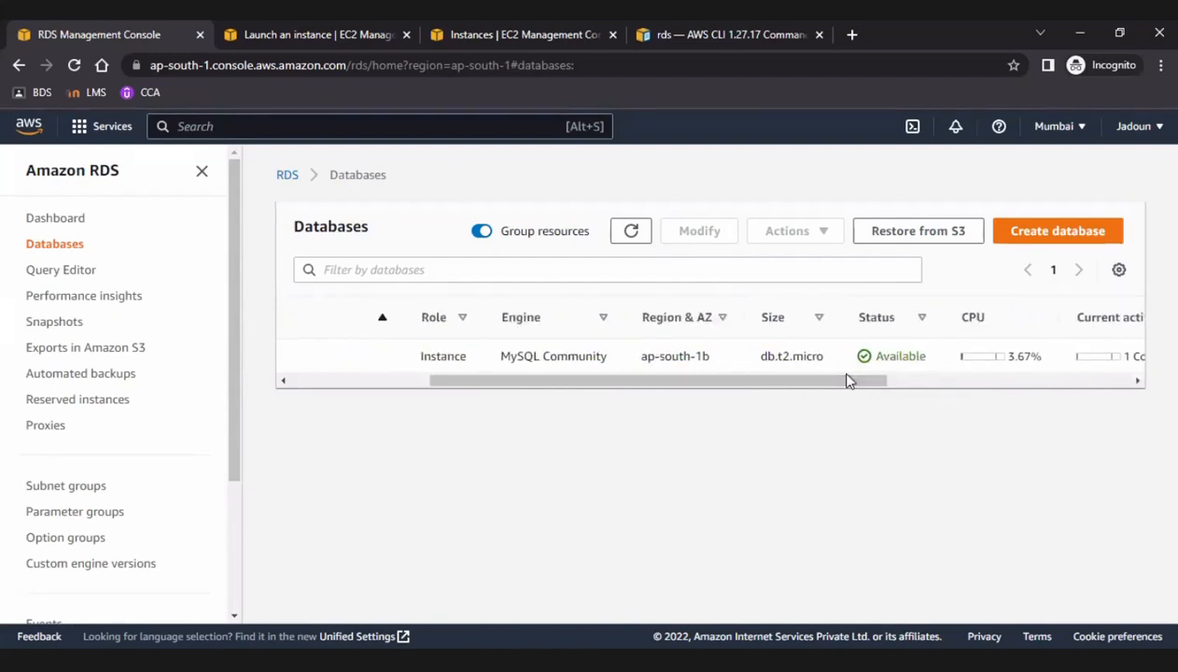
Open the database creation form, dismiss the feedback banner and review the engine, template, availability, credentials, instance and connectivity options.
click(1048, 234)
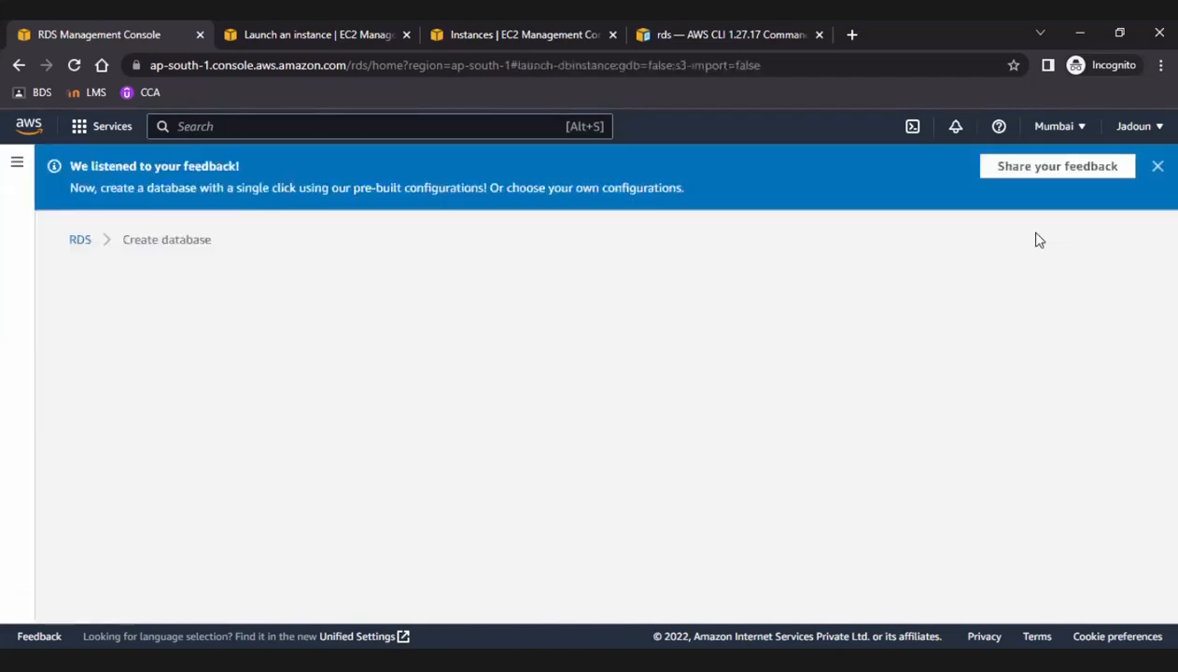
click(1159, 168)
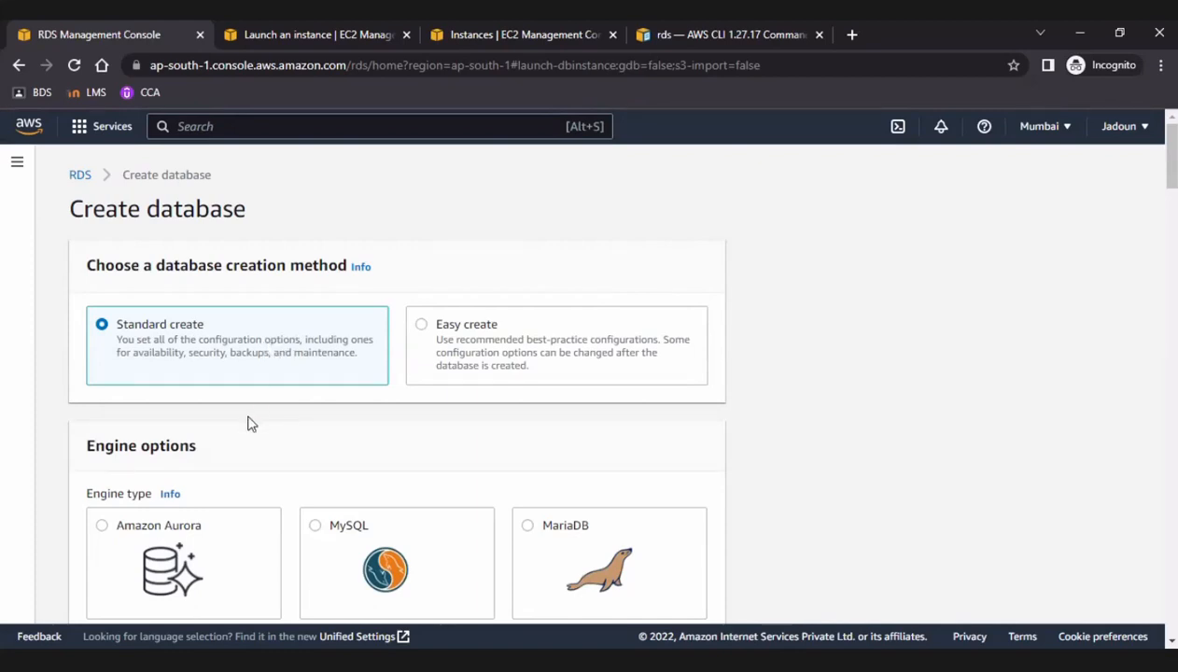
scroll(320, 409, down, 1)
scroll(320, 409, down, 5)
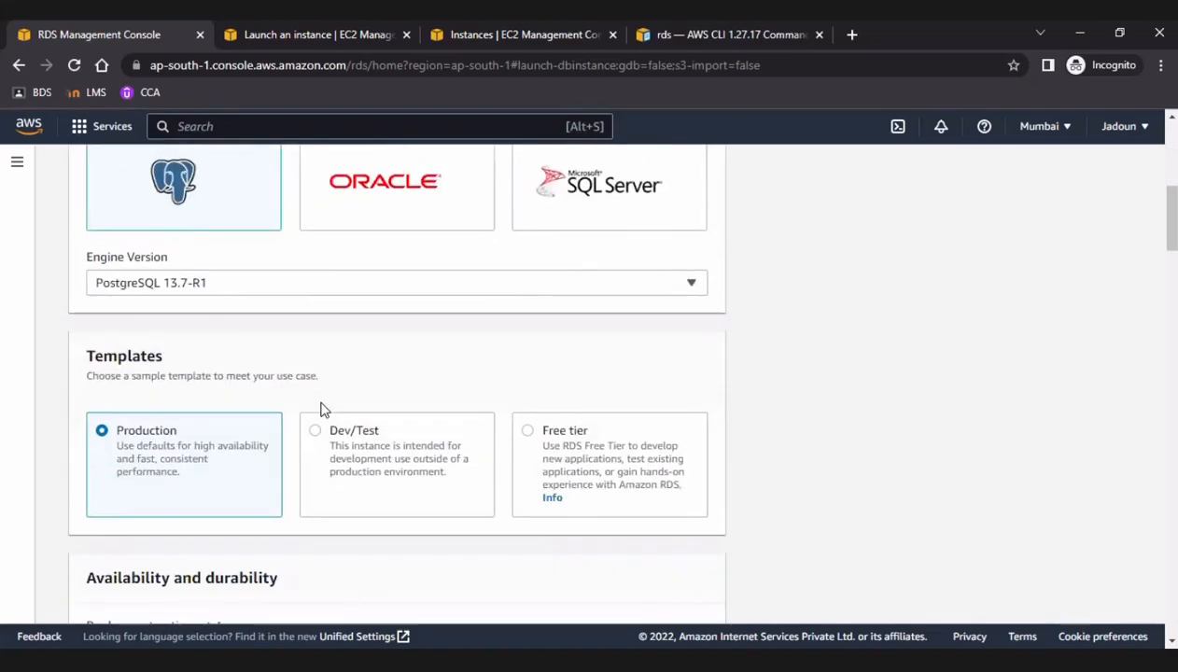
scroll(320, 409, down, 2)
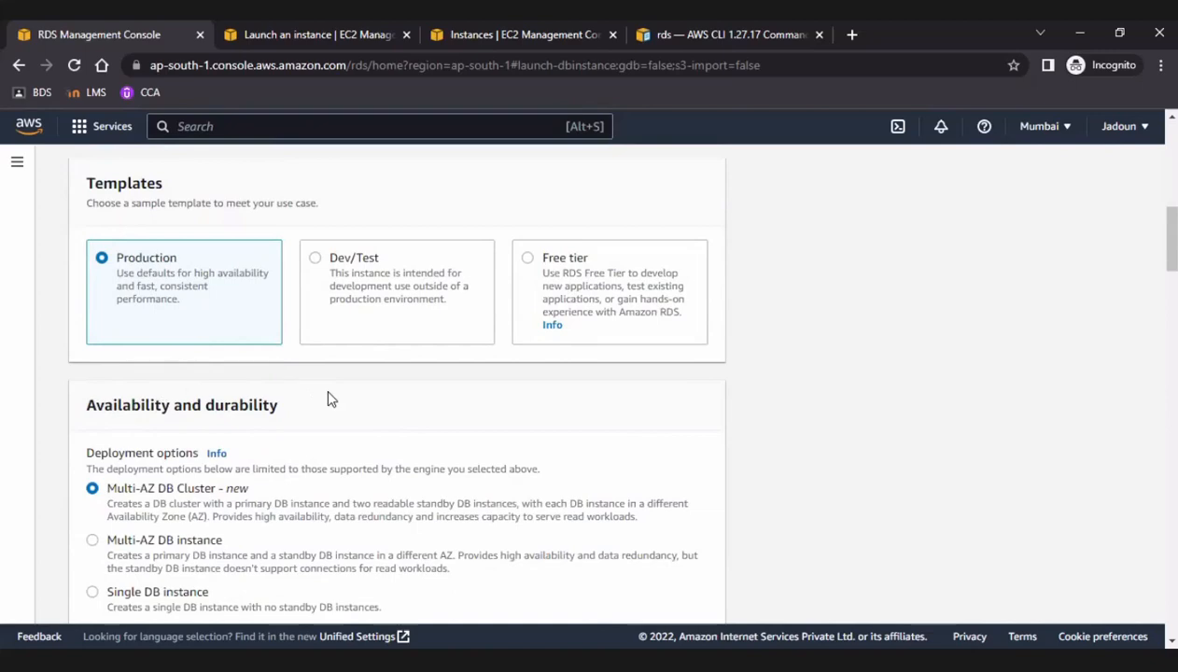
scroll(328, 398, down, 1)
scroll(328, 399, down, 2)
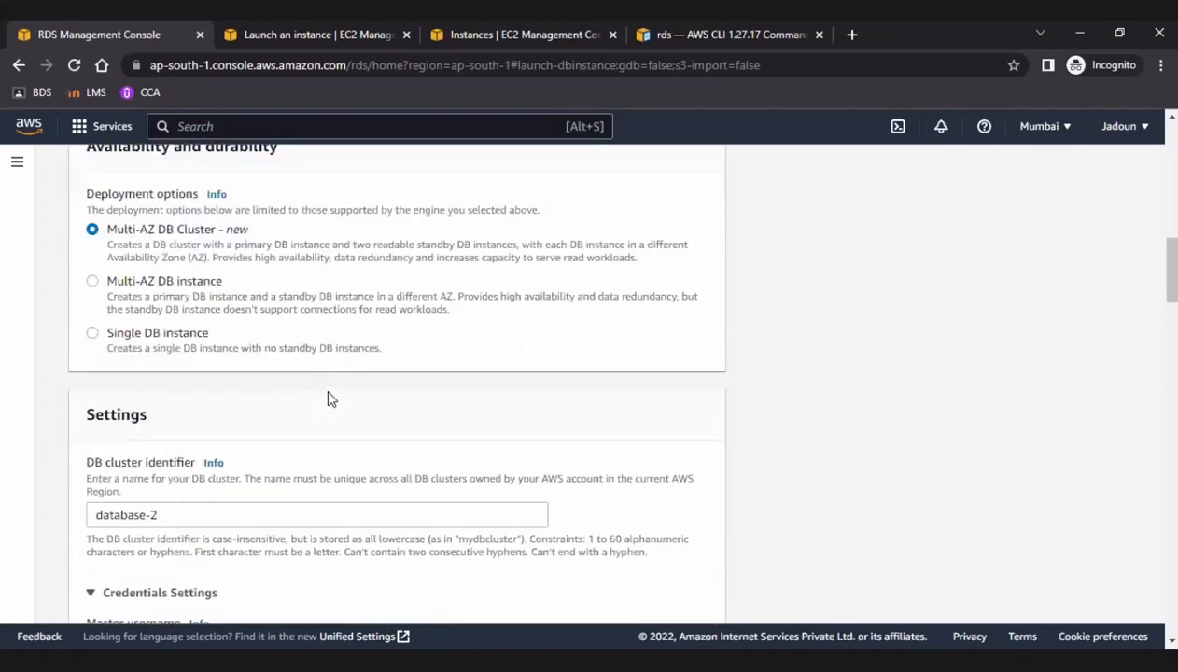
scroll(328, 399, down, 10)
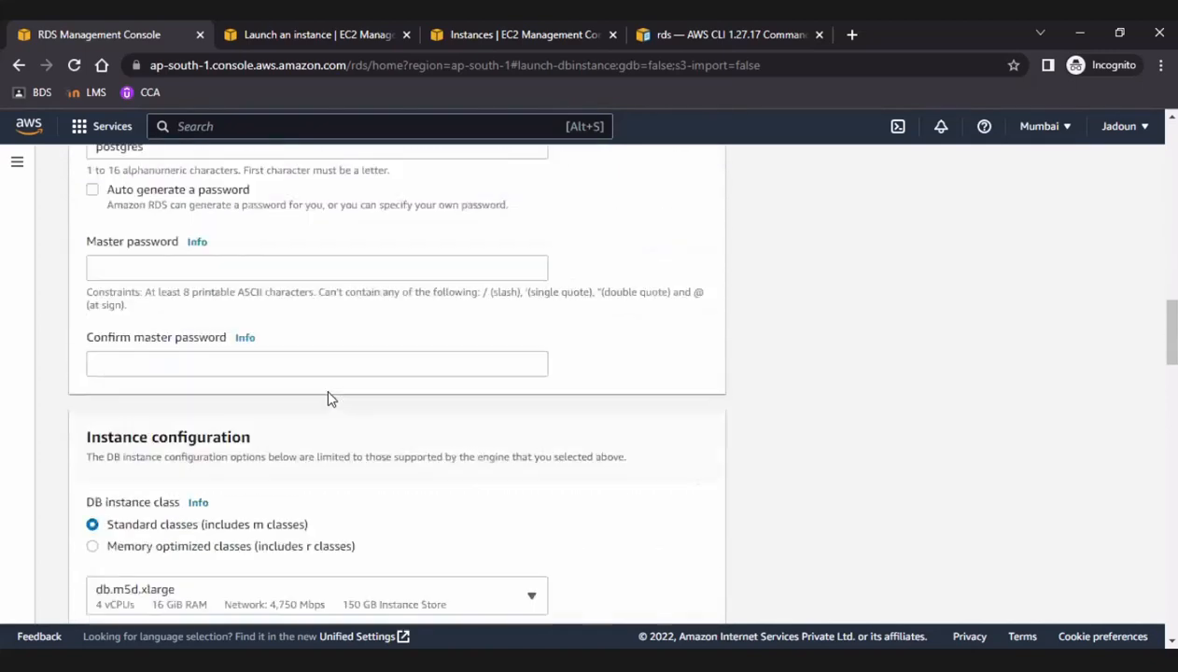
scroll(328, 398, down, 10)
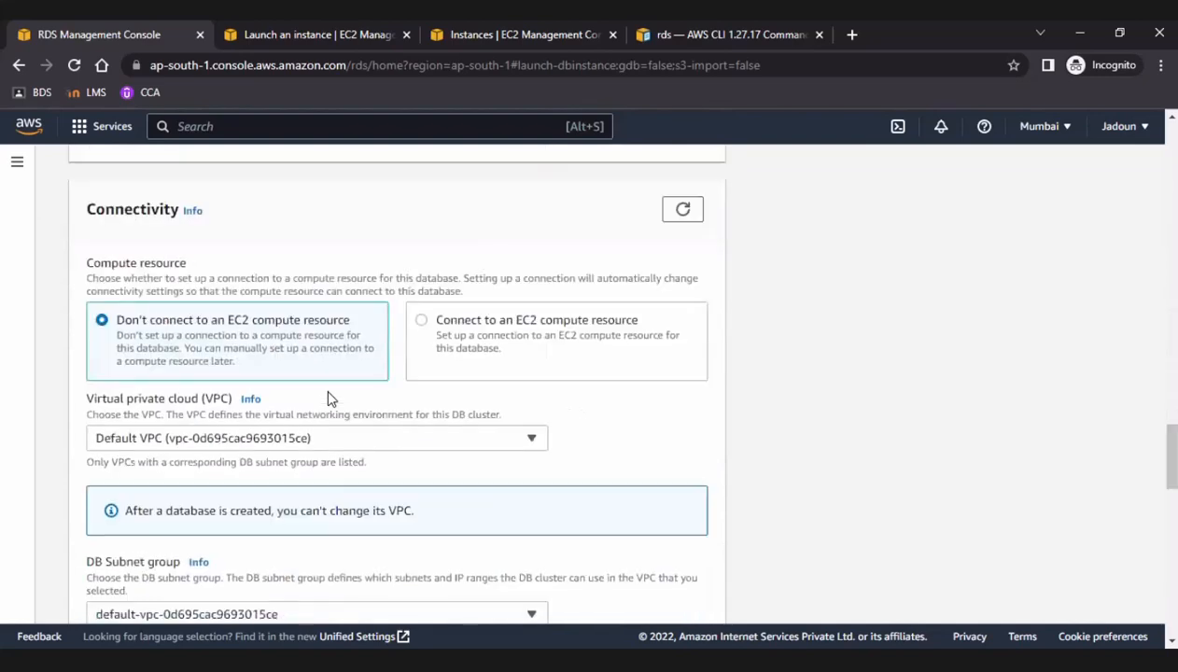
scroll(328, 399, down, 2)
scroll(328, 399, down, 4)
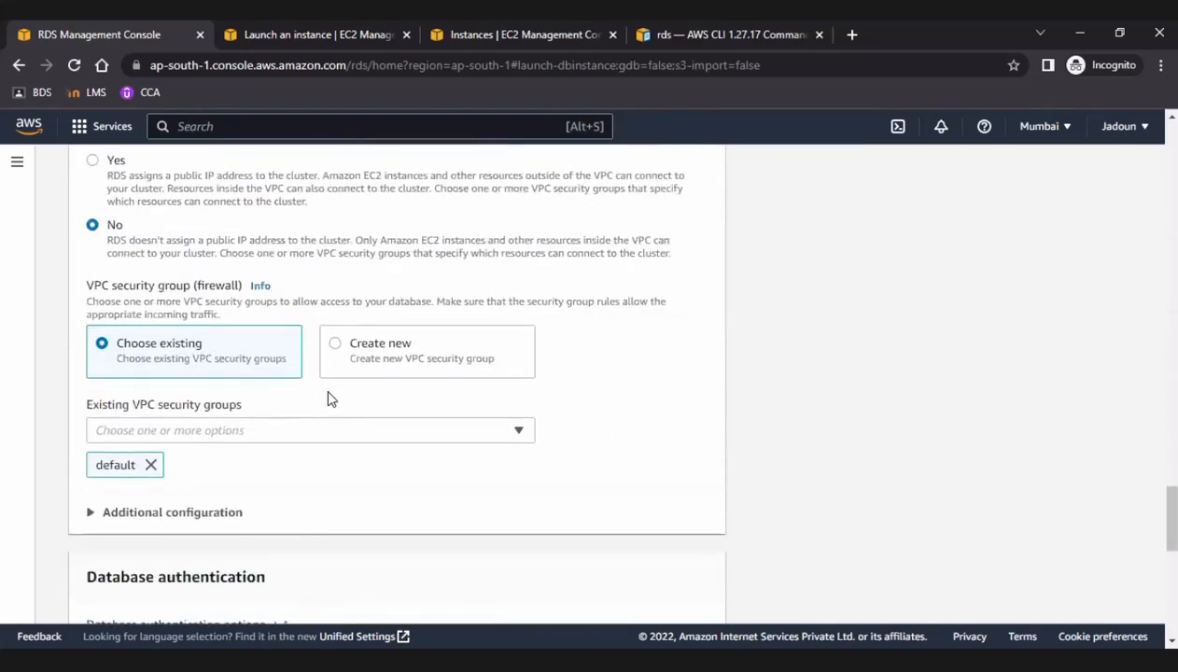
Re-examine the creation form's storage, connectivity, VPC security group and database authentication sections without changing any option.
scroll(327, 399, up, 6)
scroll(328, 399, up, 4)
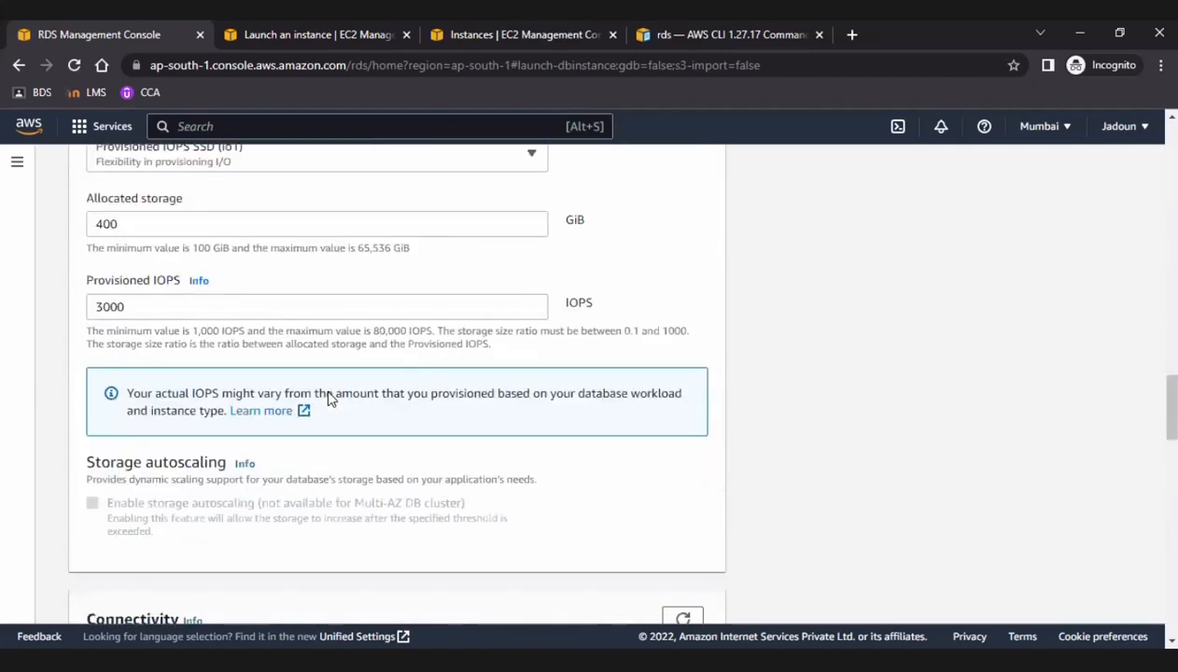
scroll(328, 399, down, 1)
scroll(328, 398, up, 1)
scroll(327, 398, down, 5)
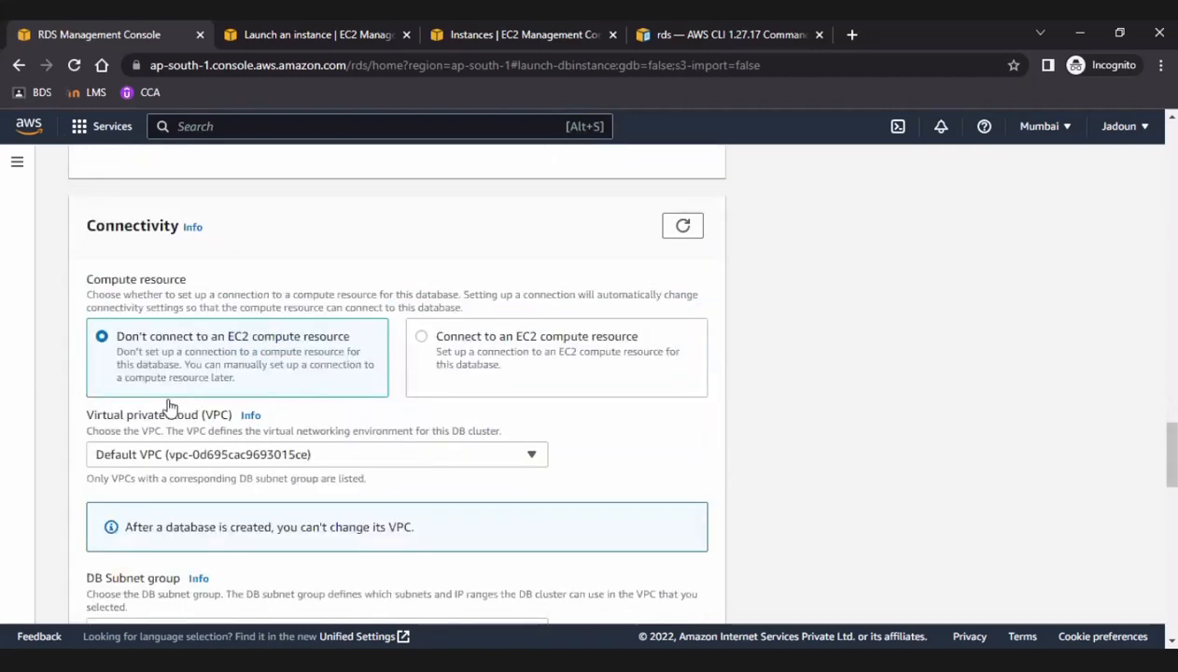
scroll(571, 469, down, 8)
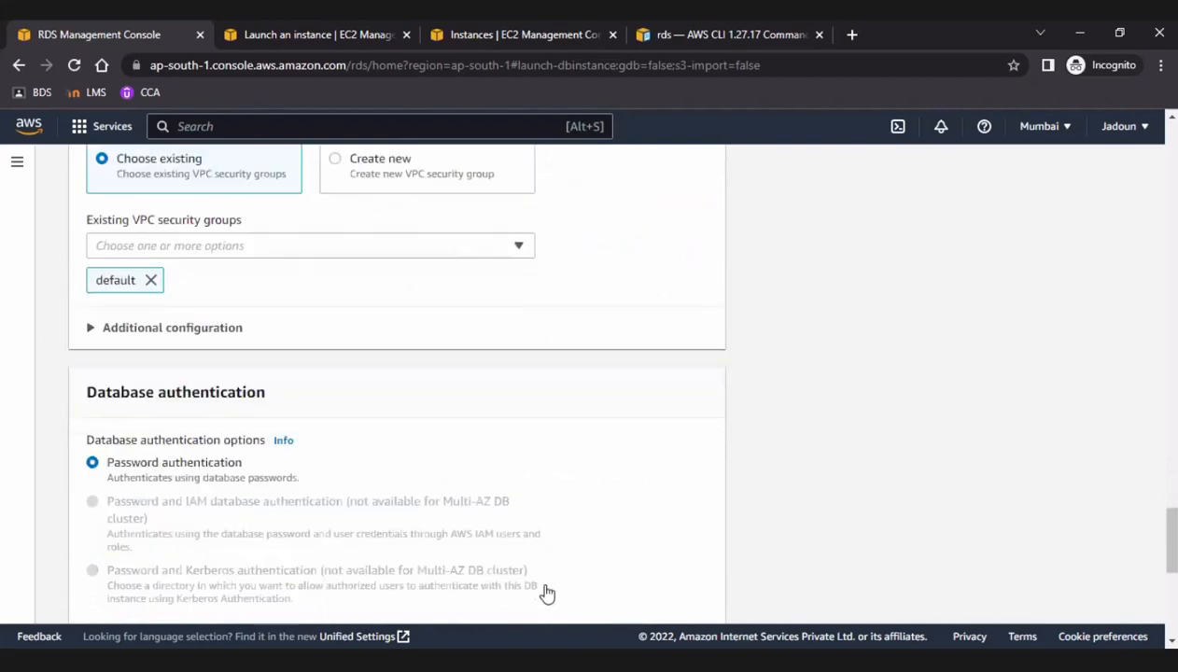
scroll(518, 401, down, 4)
scroll(489, 384, up, 4)
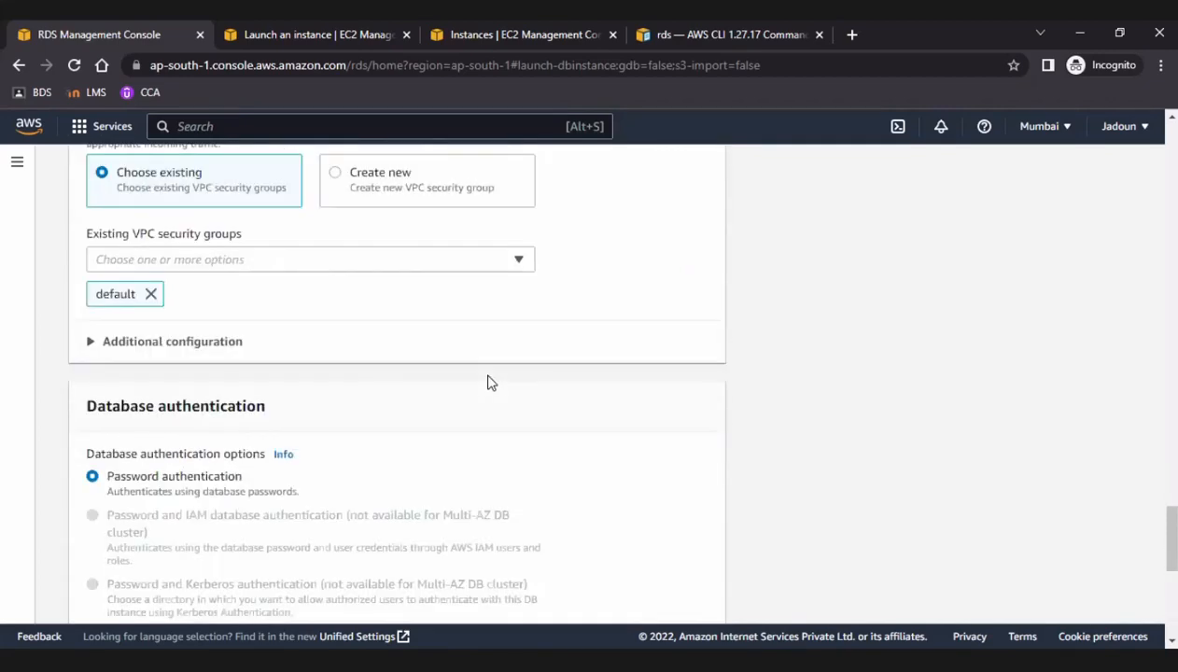
scroll(489, 383, up, 5)
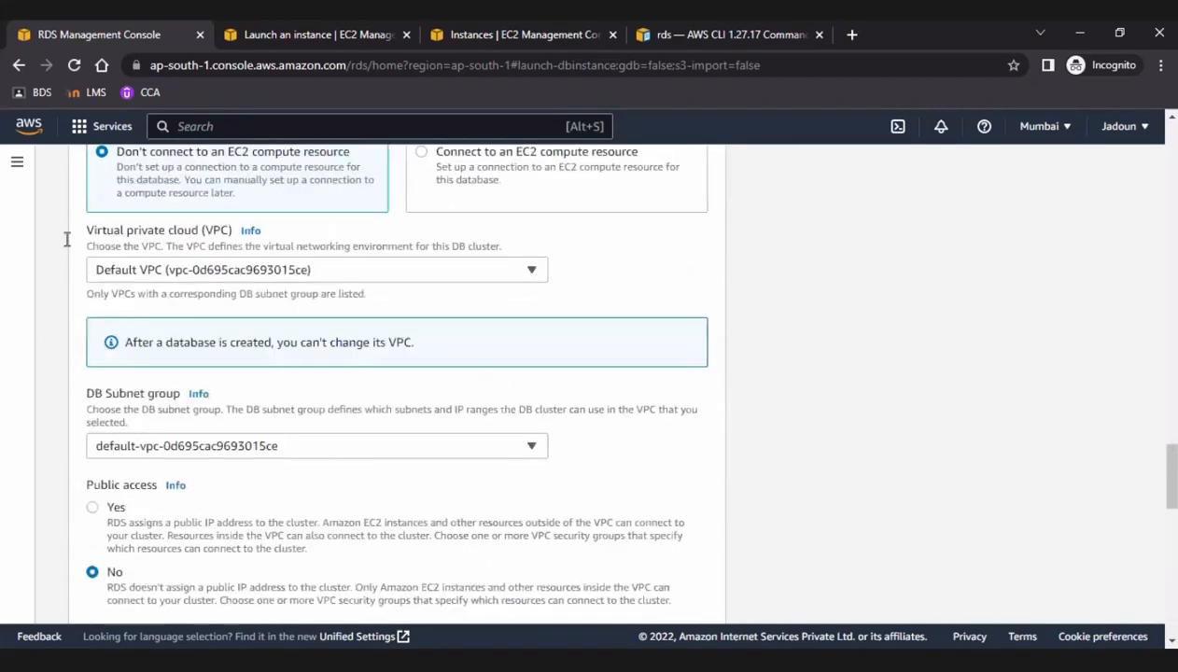
scroll(84, 189, up, 12)
scroll(84, 188, up, 10)
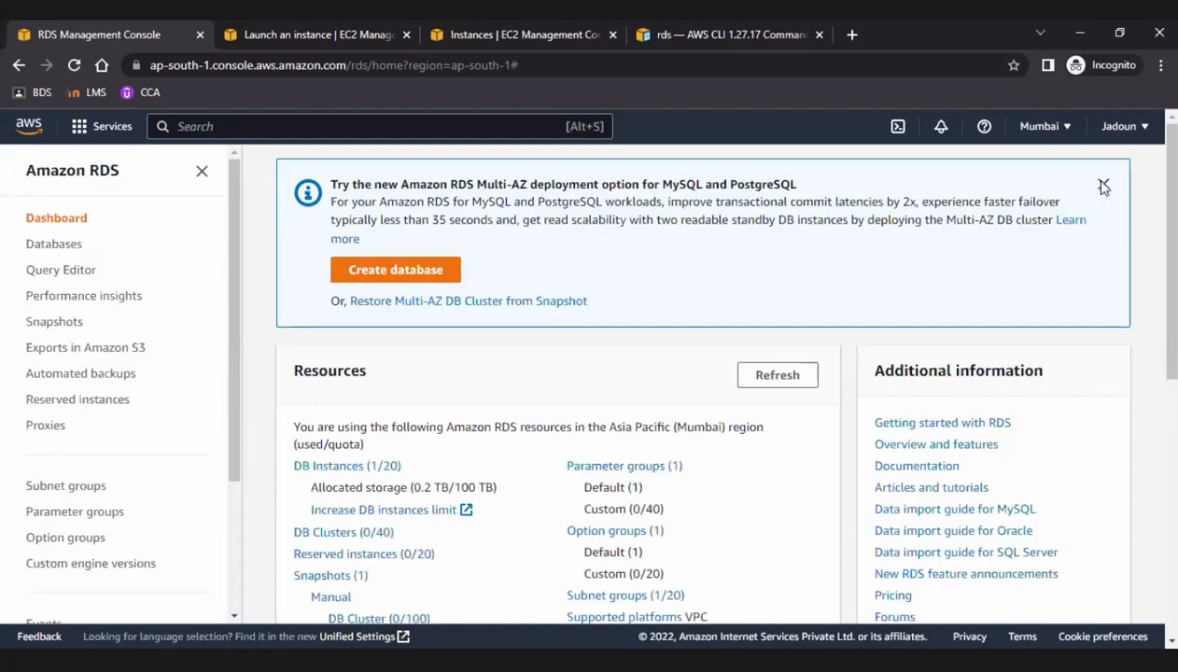
Dismiss the dashboard's Multi-AZ notice, view database-1's details and return to the databases list.
click(1102, 184)
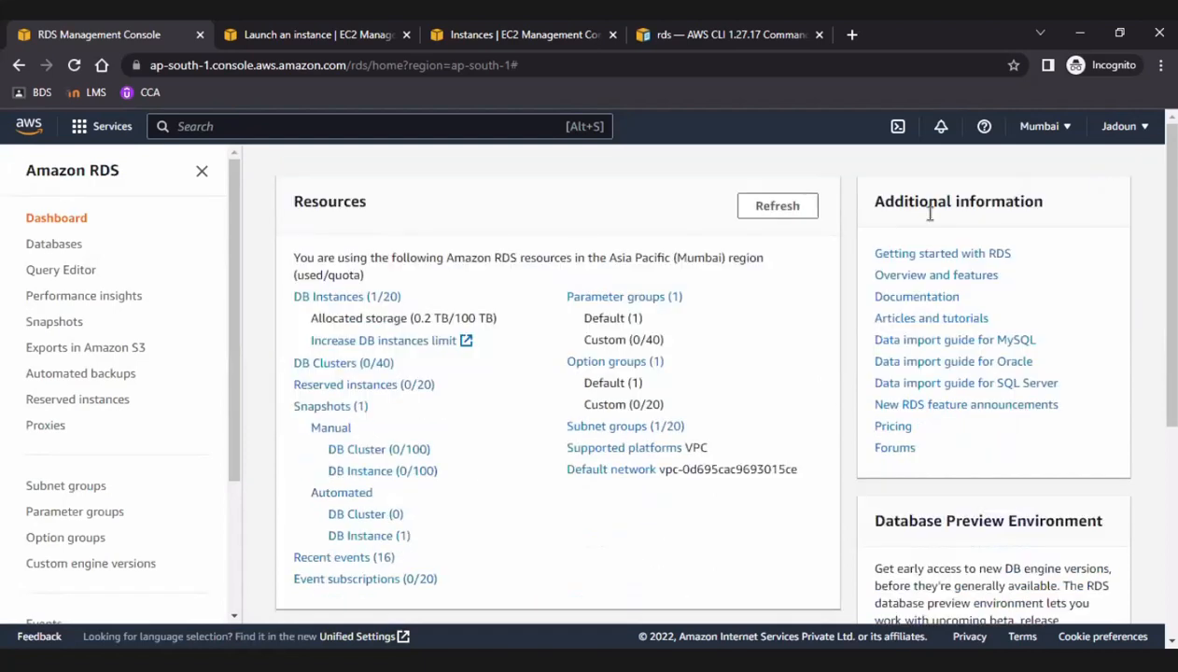
click(79, 245)
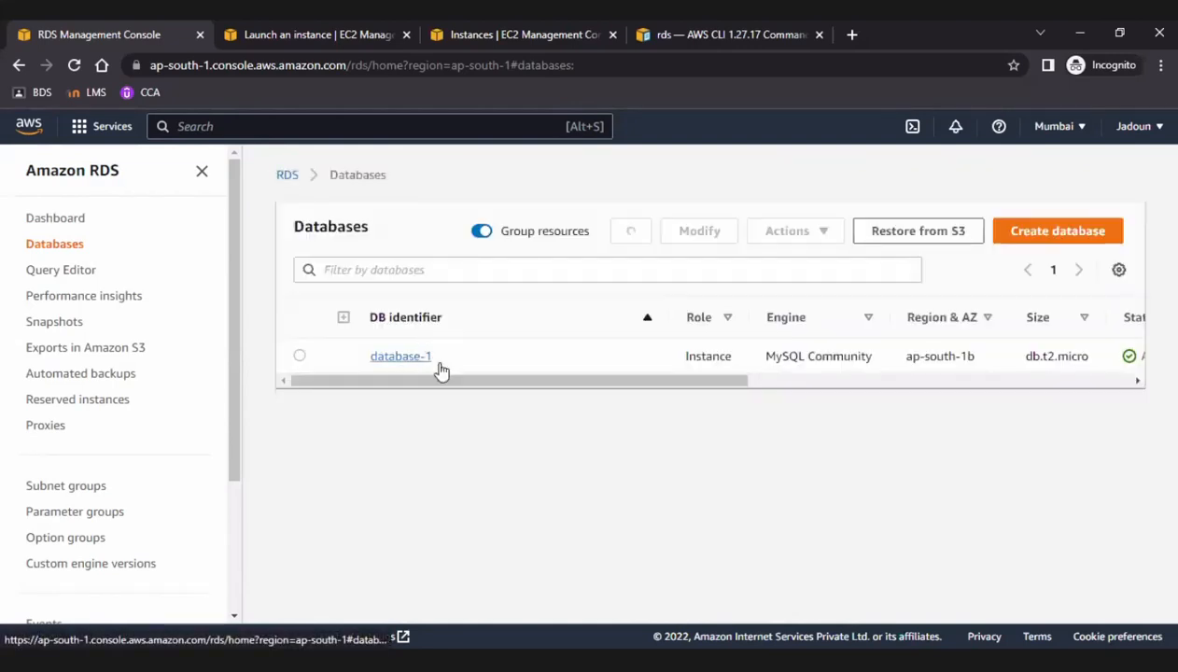
drag(597, 385, 404, 355)
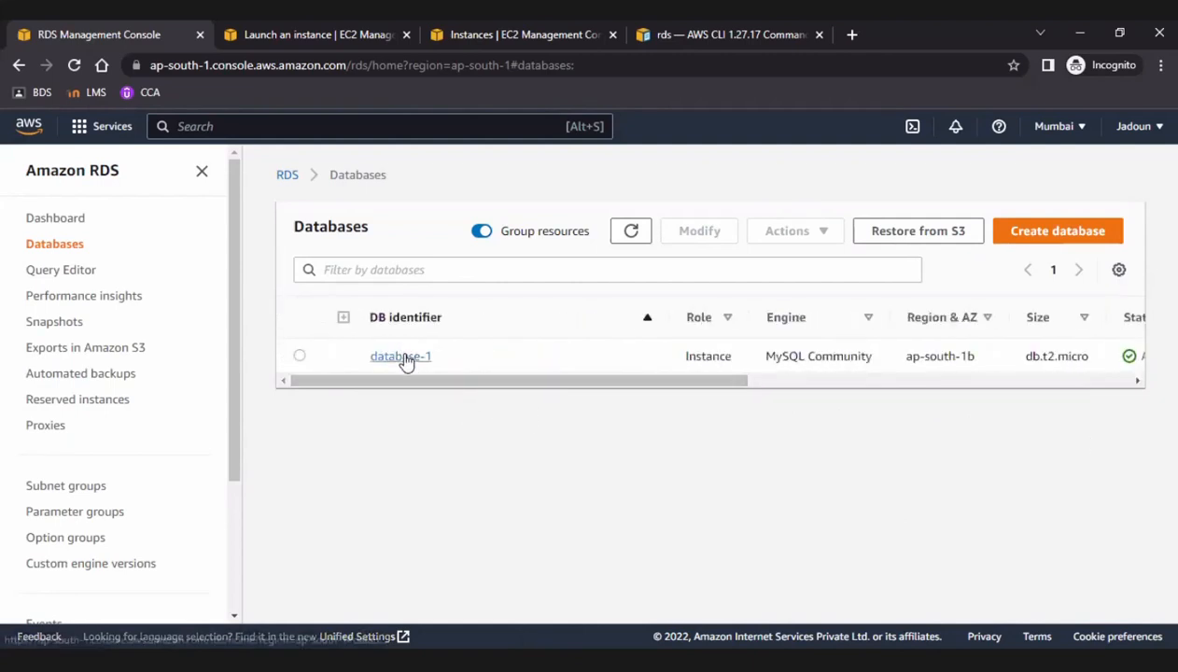
click(402, 354)
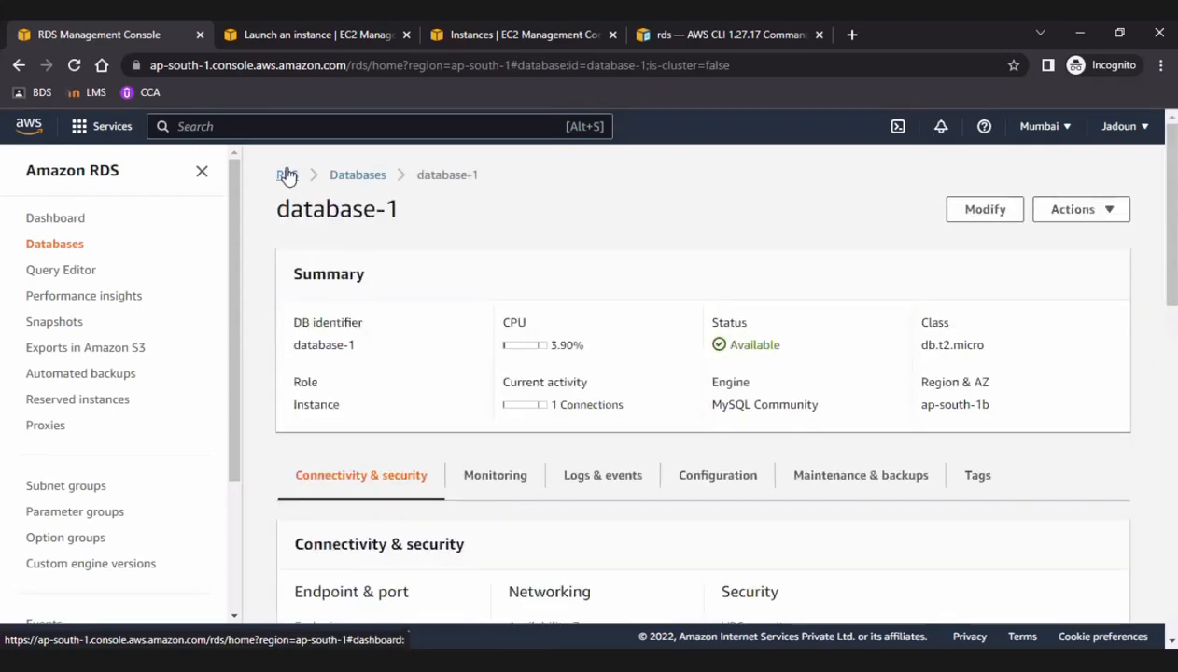
click(287, 177)
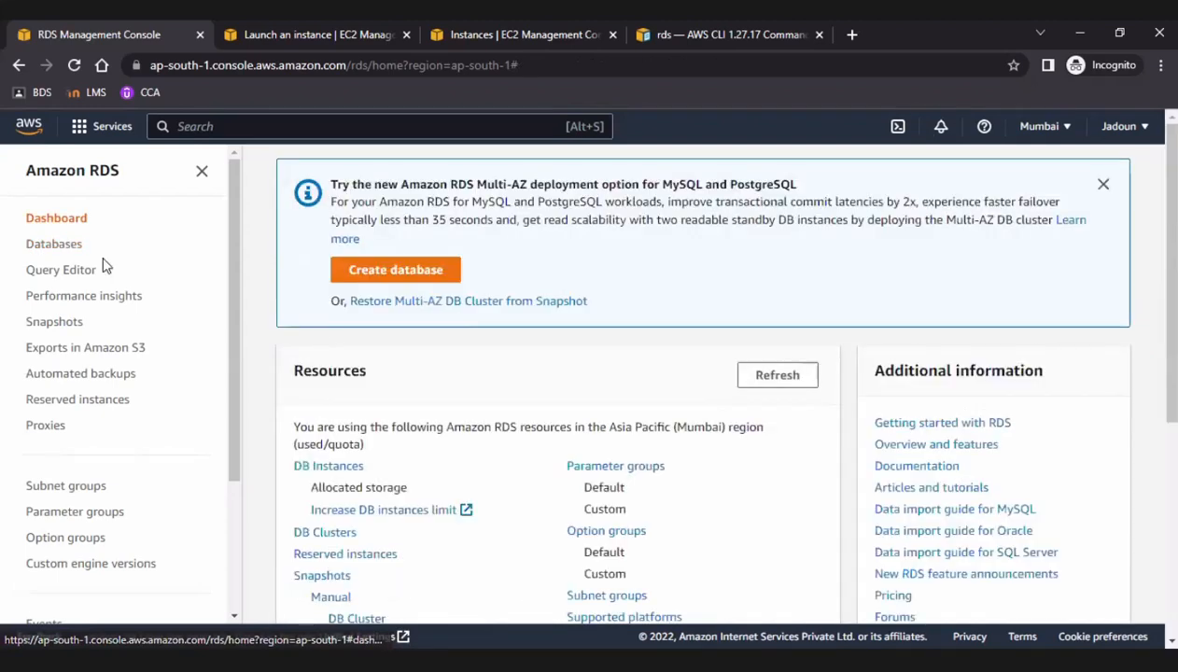
click(73, 246)
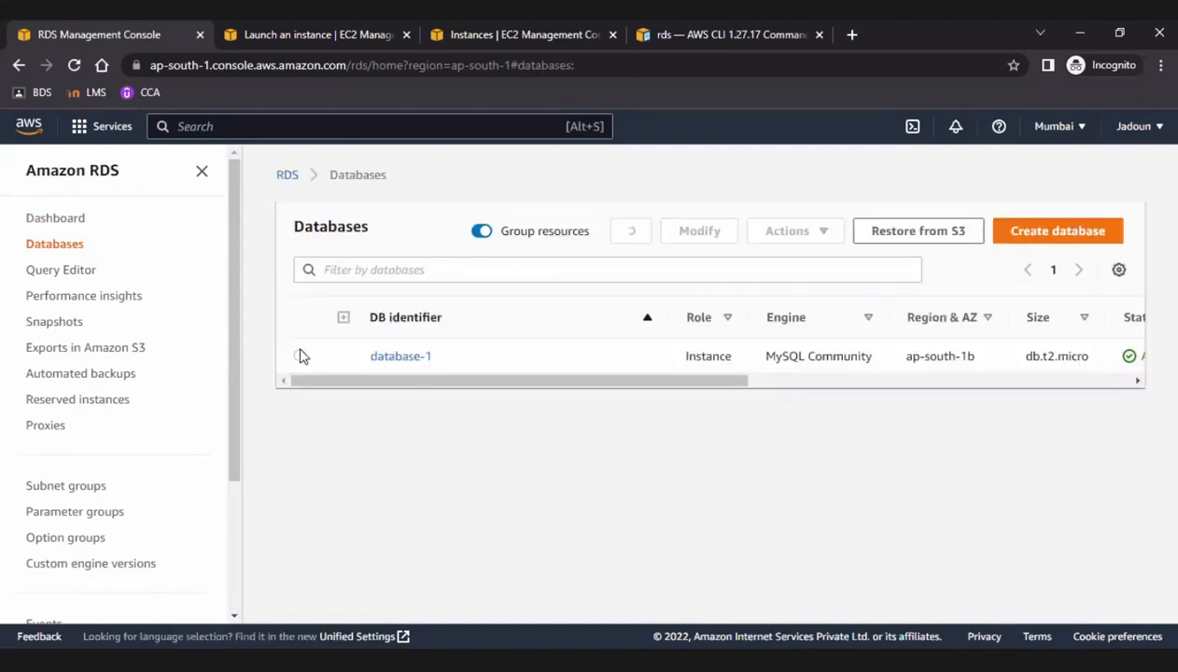
Select database-1 in the databases list and try to delete it.
click(368, 353)
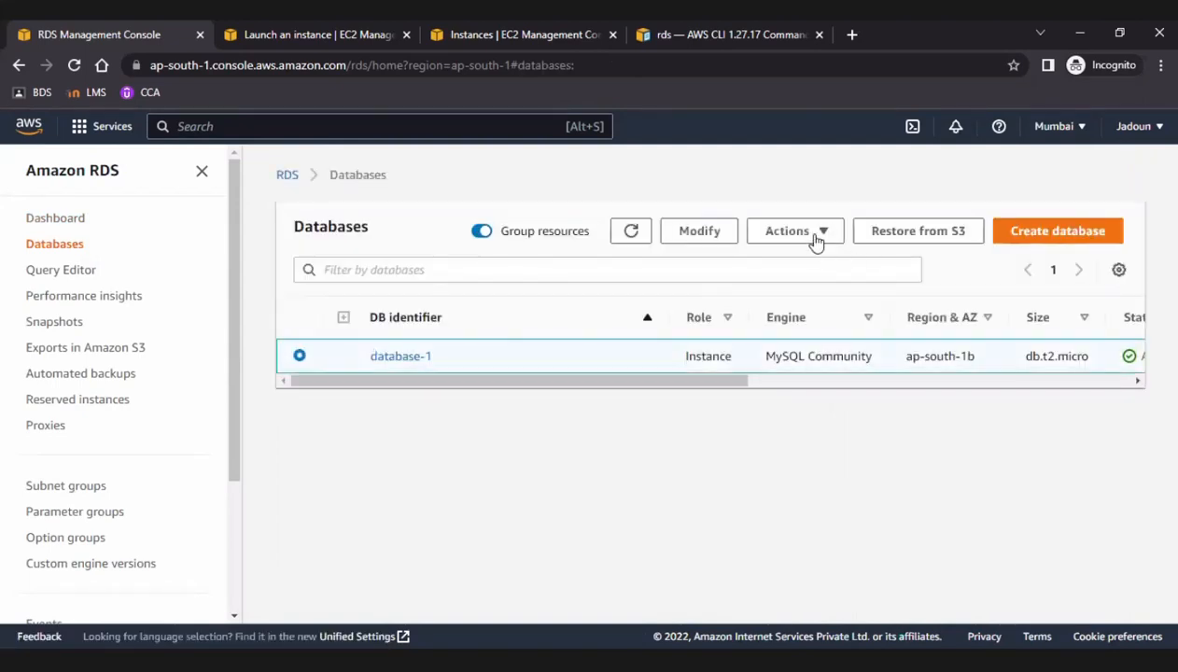
click(816, 235)
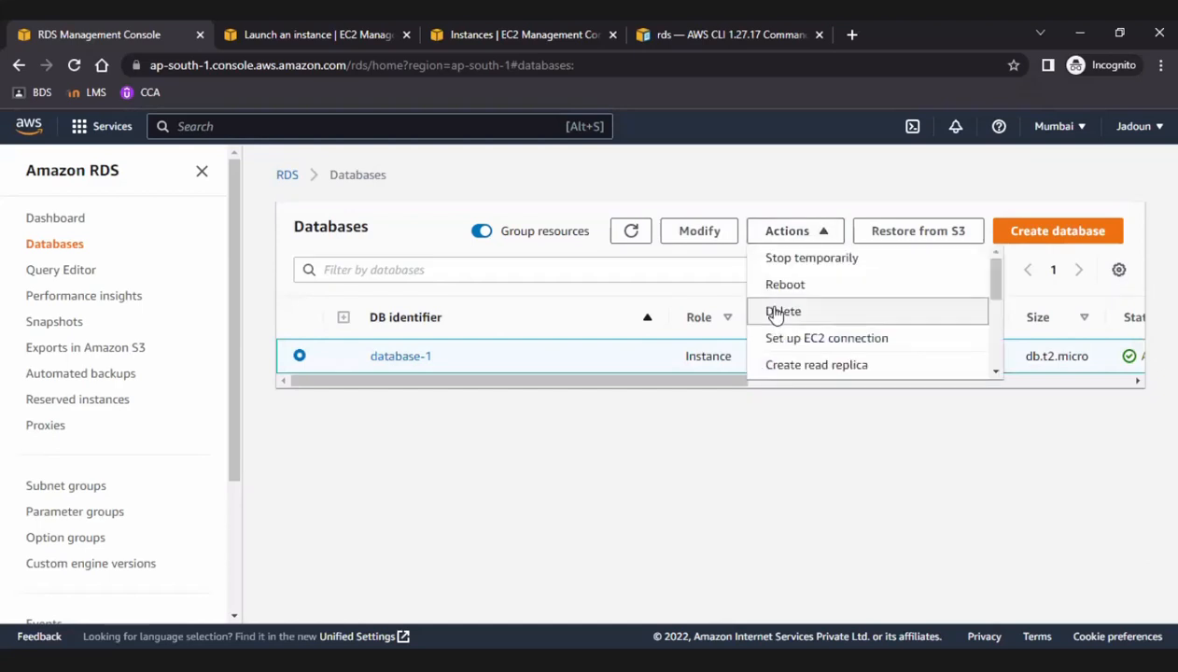
click(776, 314)
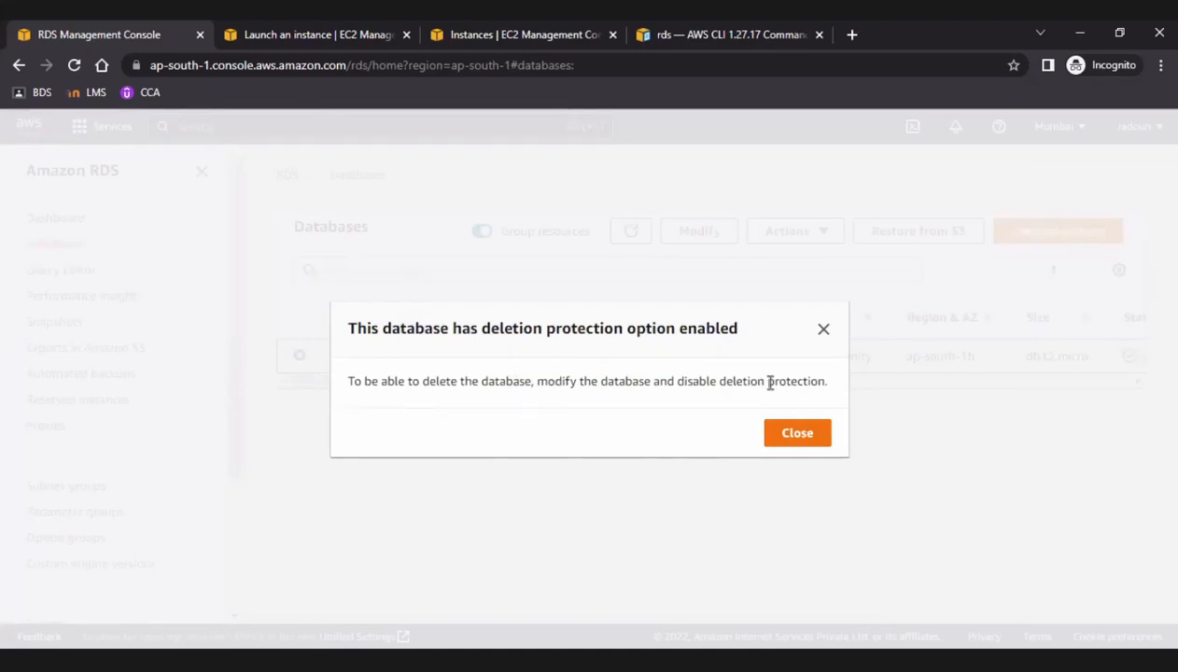
click(795, 438)
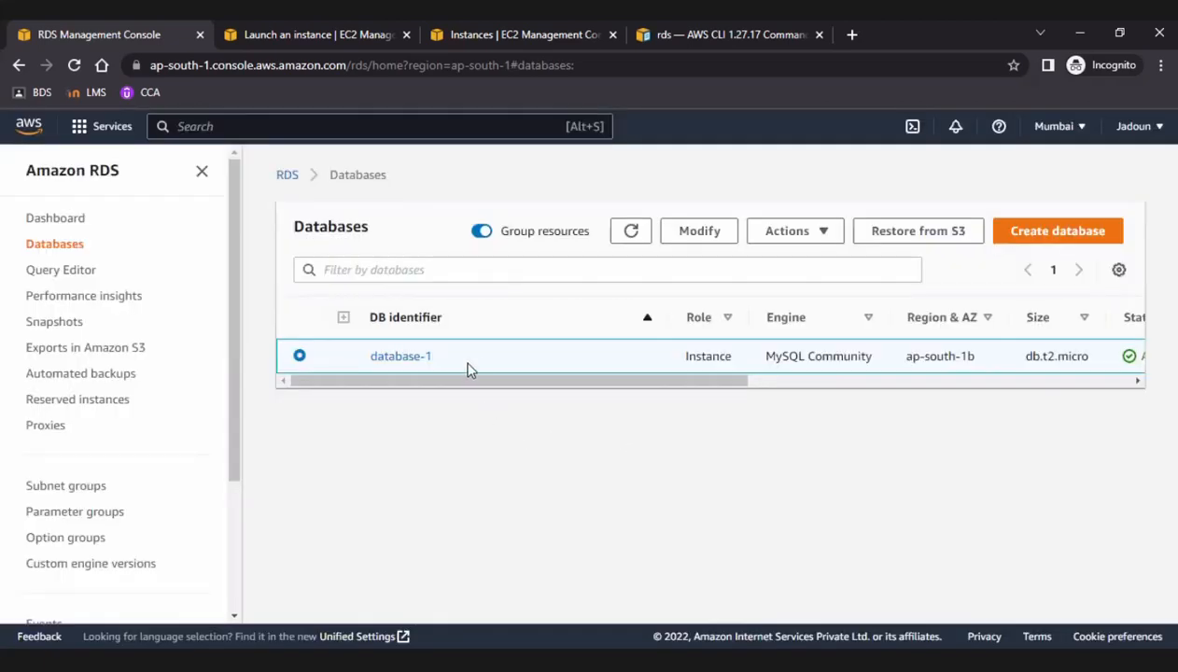
Open database-1 for modification and review its general settings, instance configuration, storage and availability sections.
click(702, 239)
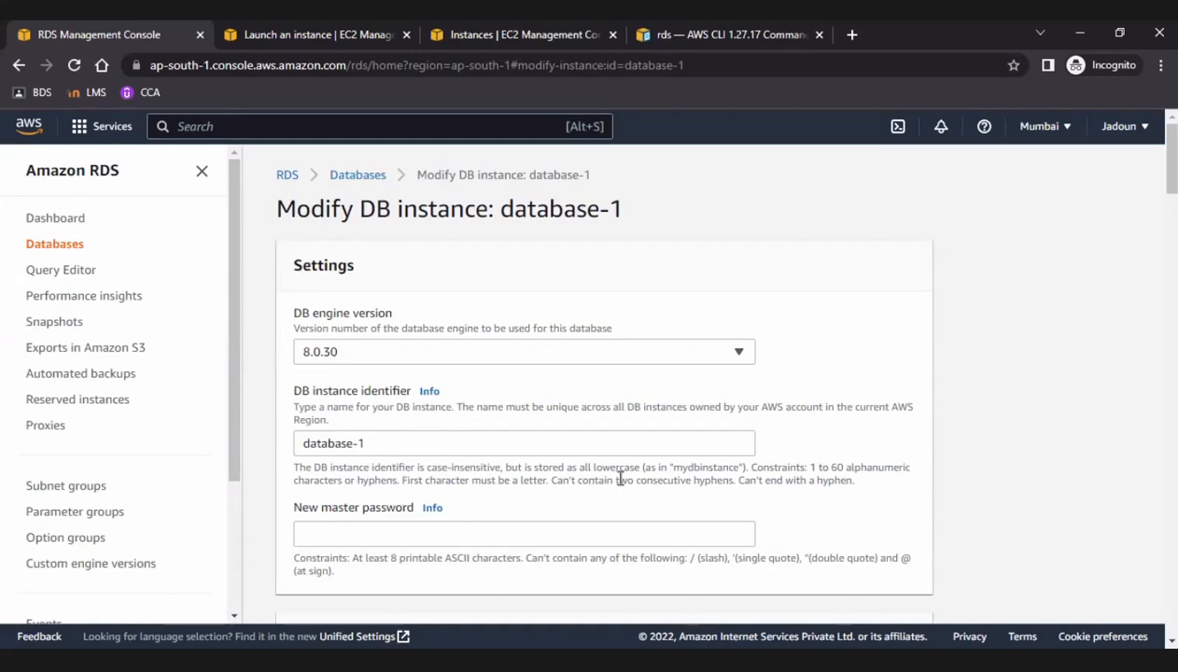
scroll(619, 479, down, 1)
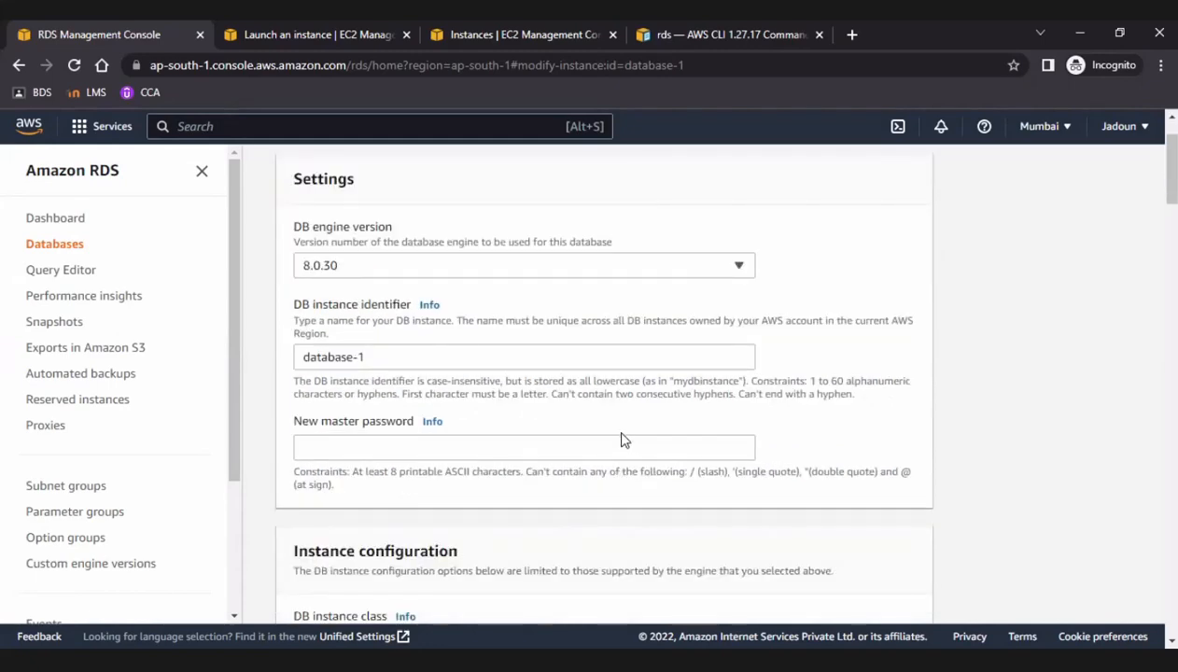
scroll(625, 440, down, 3)
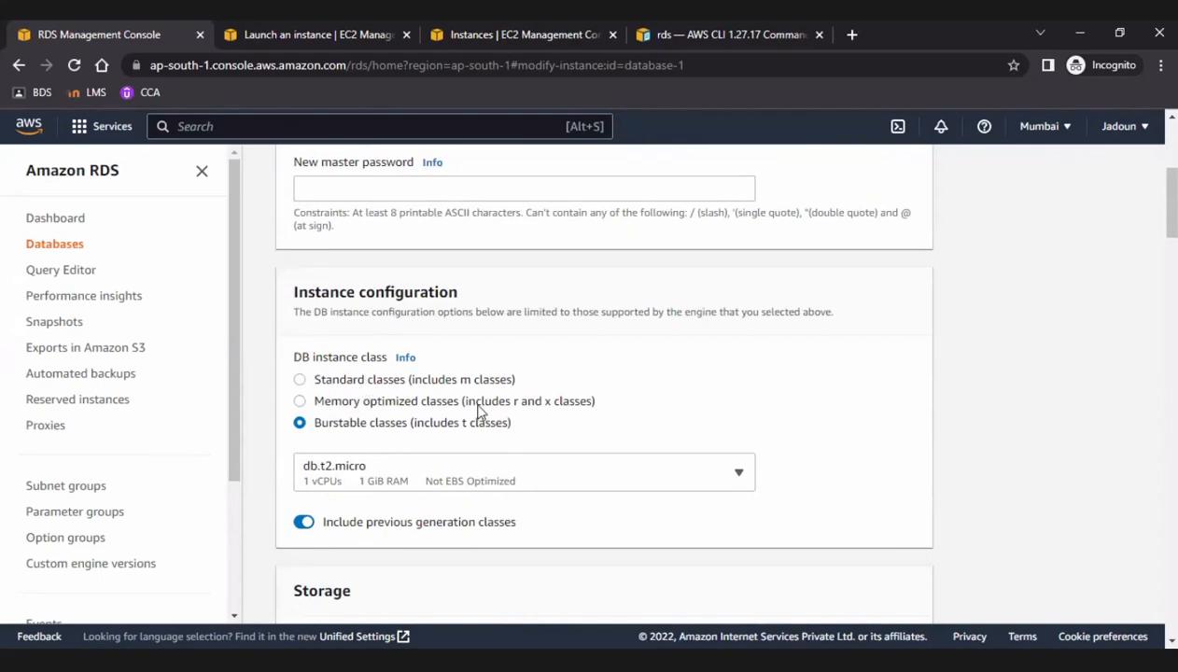
scroll(494, 402, down, 3)
scroll(495, 402, up, 2)
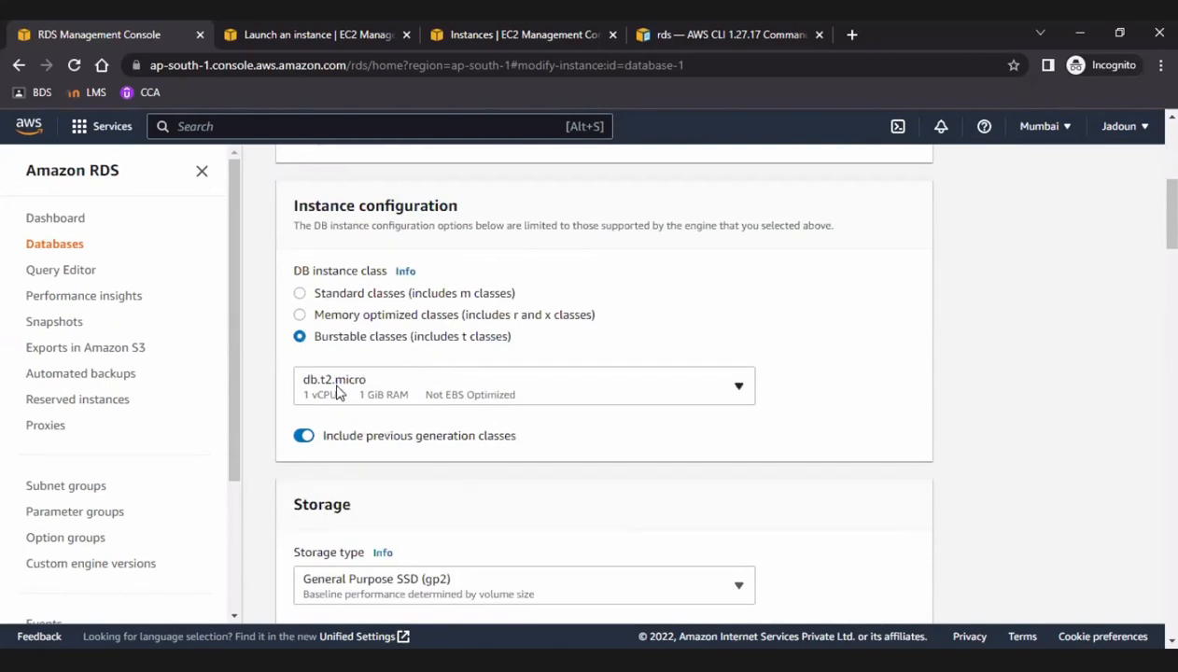
scroll(486, 448, down, 2)
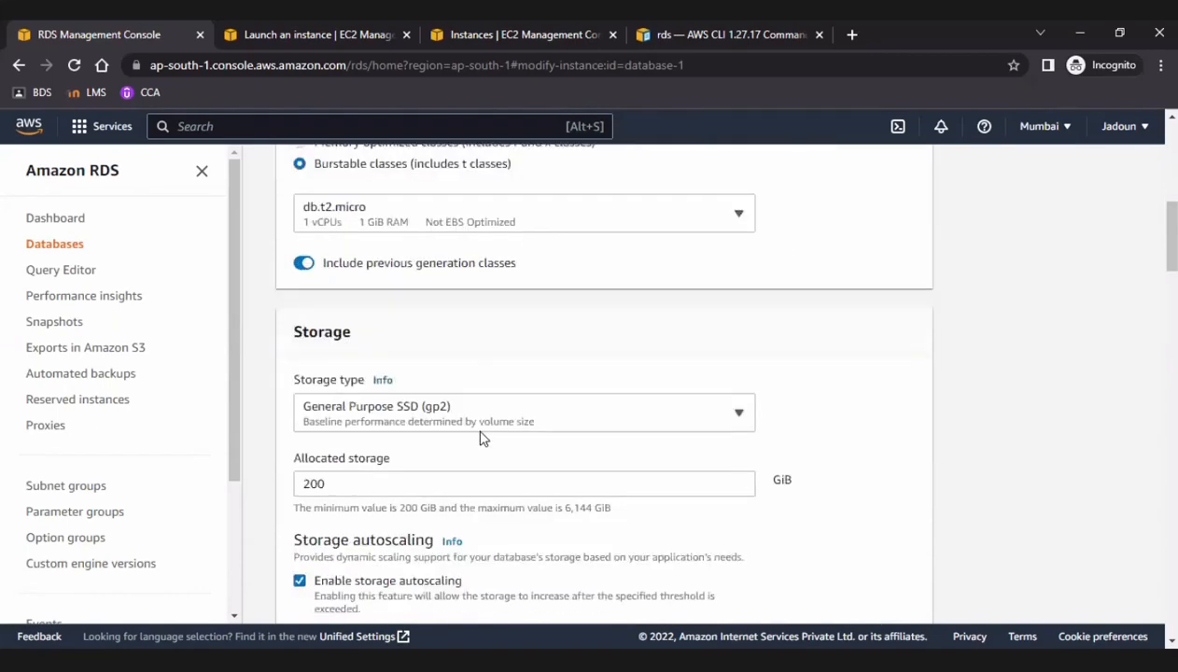
scroll(471, 422, down, 3)
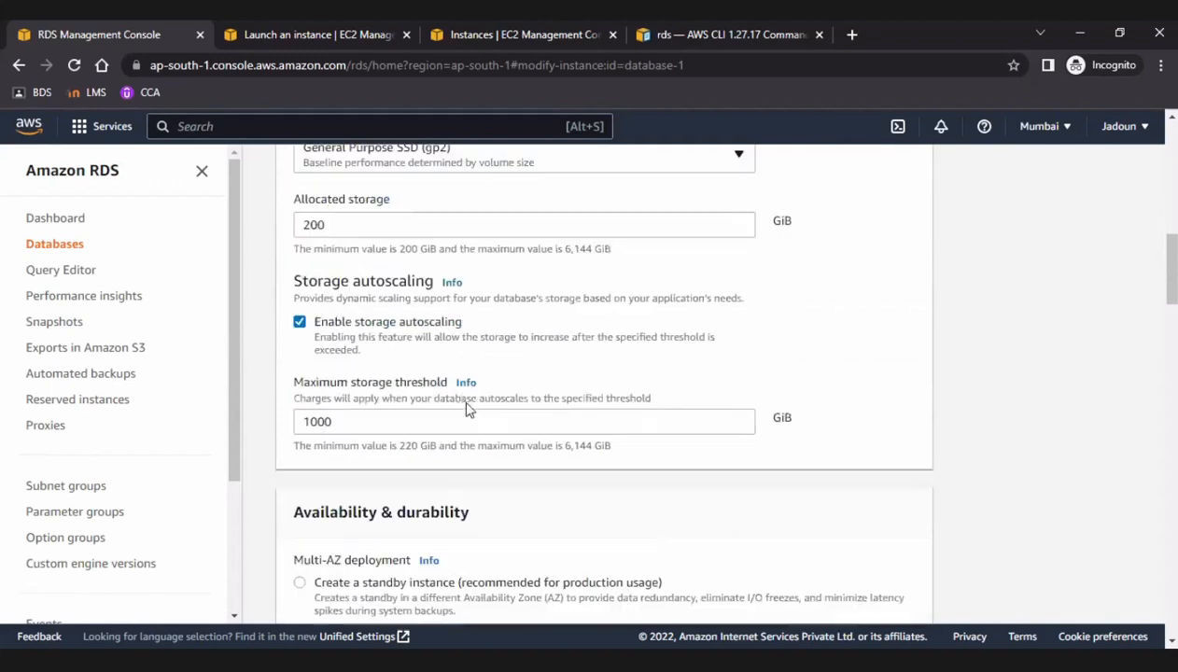
scroll(483, 463, down, 2)
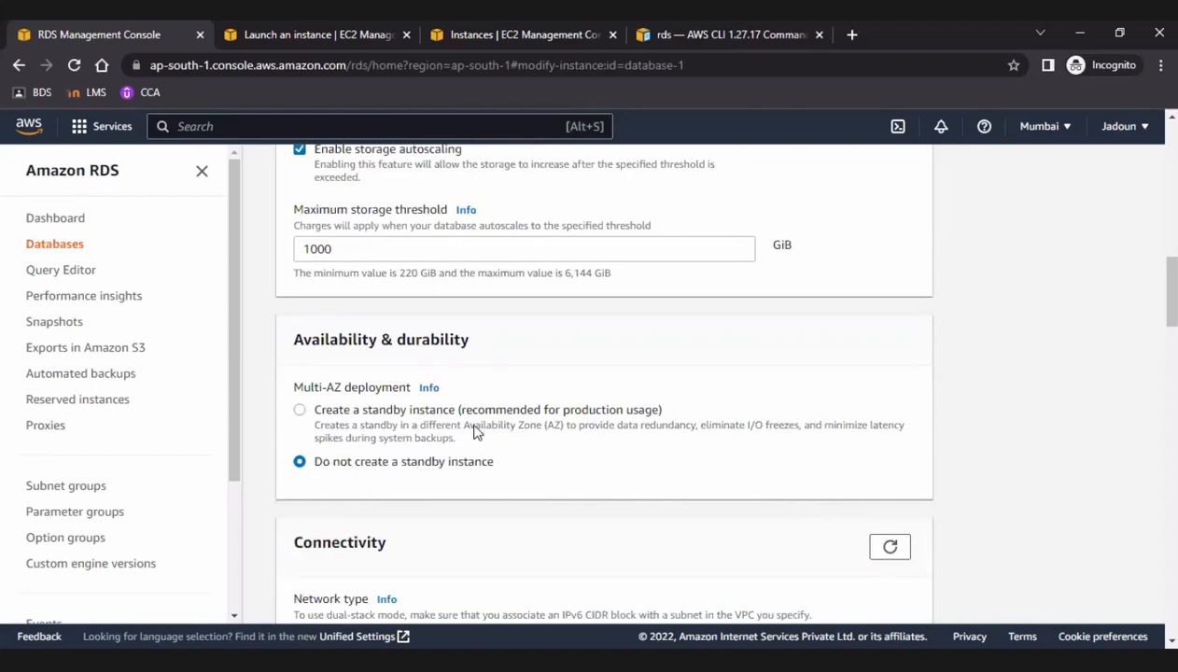
scroll(473, 427, down, 1)
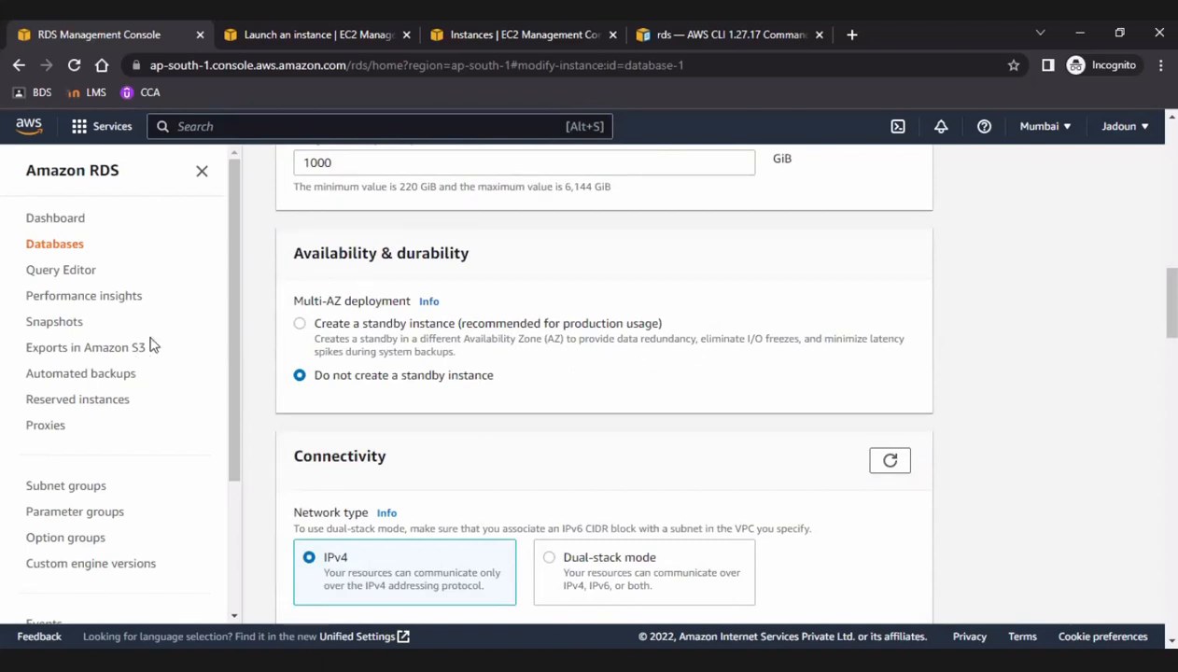
Turn off deletion protection for database-1 and continue to the summary of modifications.
scroll(495, 439, down, 2)
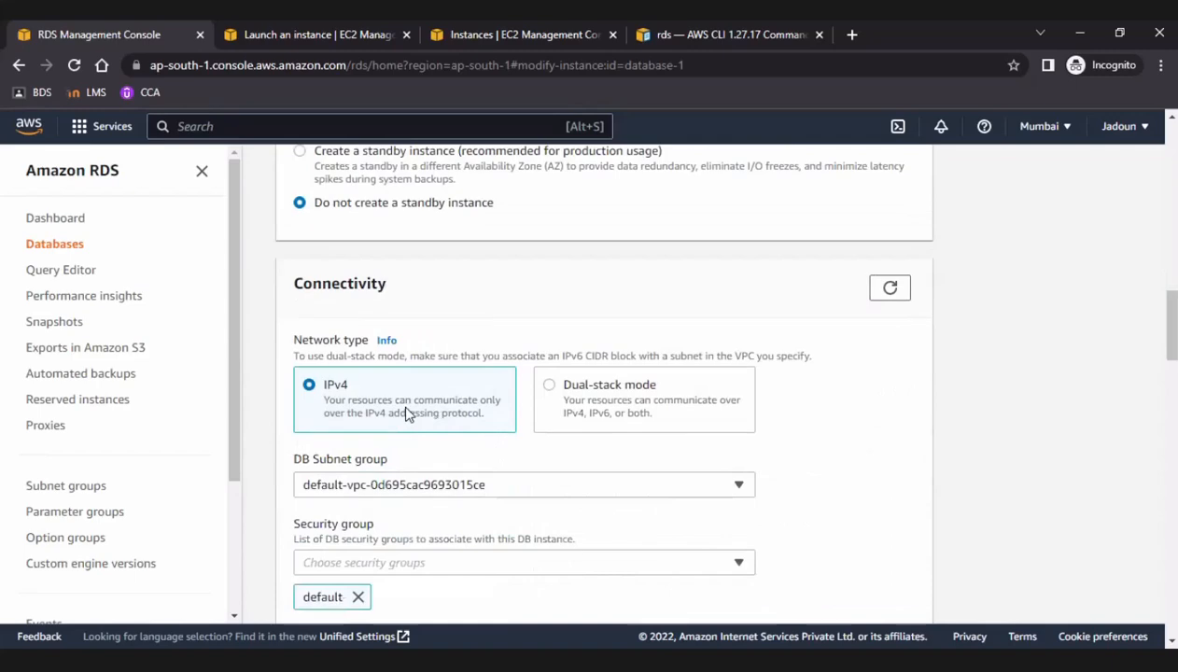
scroll(407, 415, down, 1)
scroll(408, 414, down, 8)
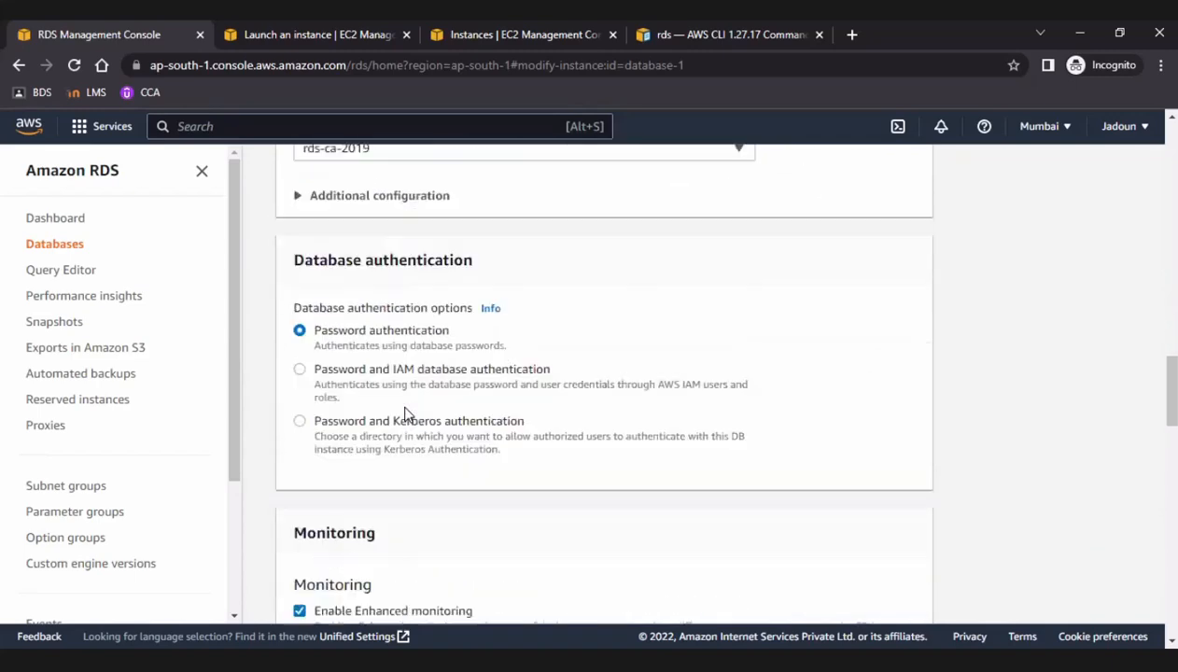
scroll(407, 415, down, 5)
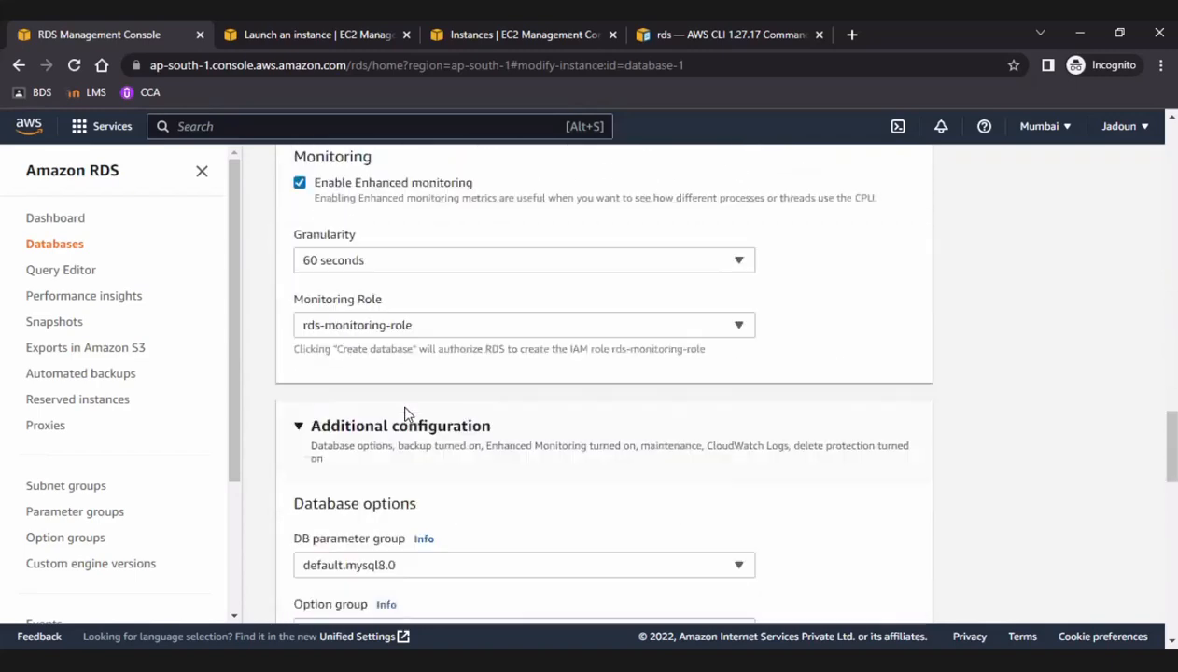
scroll(407, 414, down, 3)
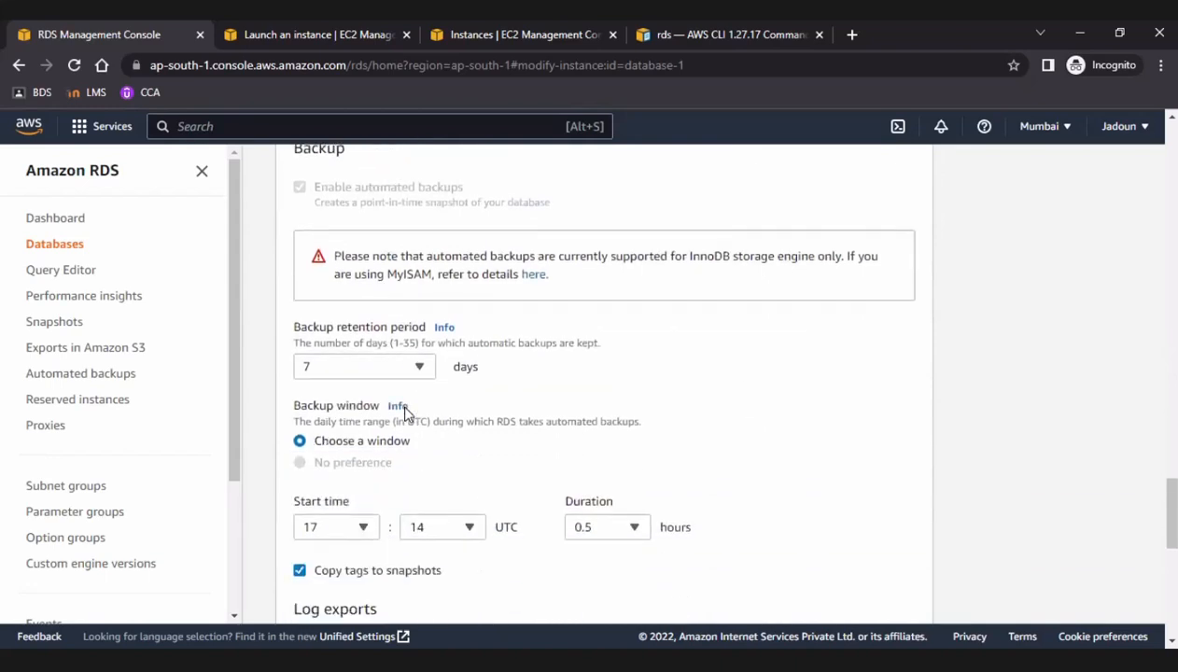
scroll(407, 414, down, 6)
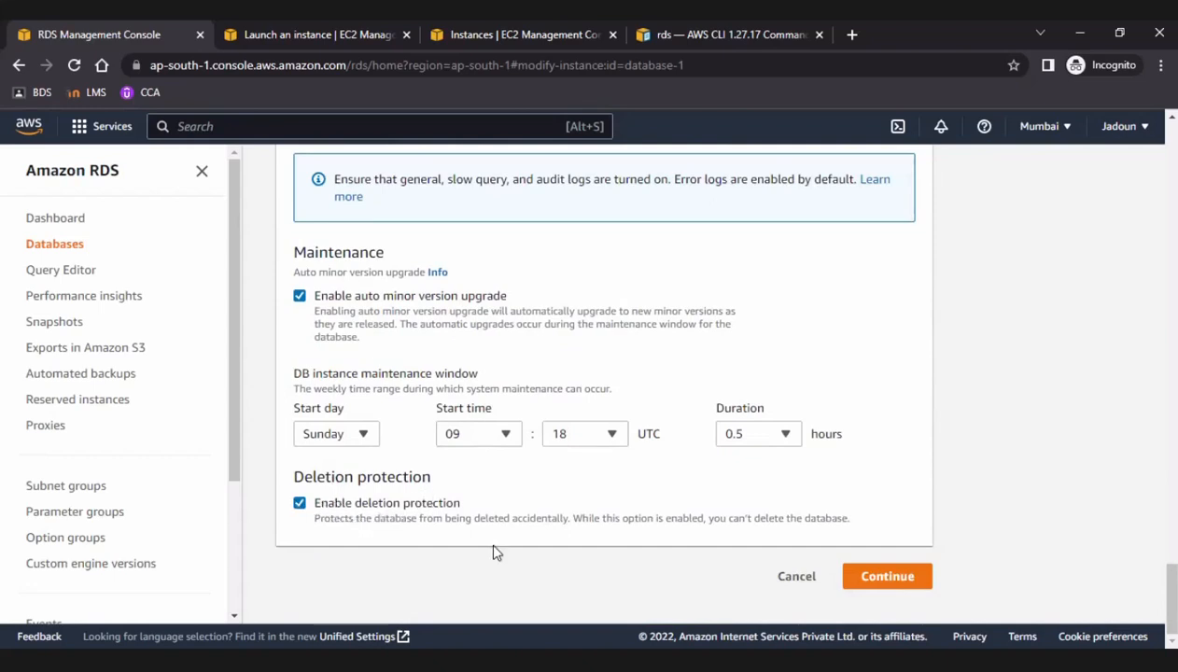
click(299, 504)
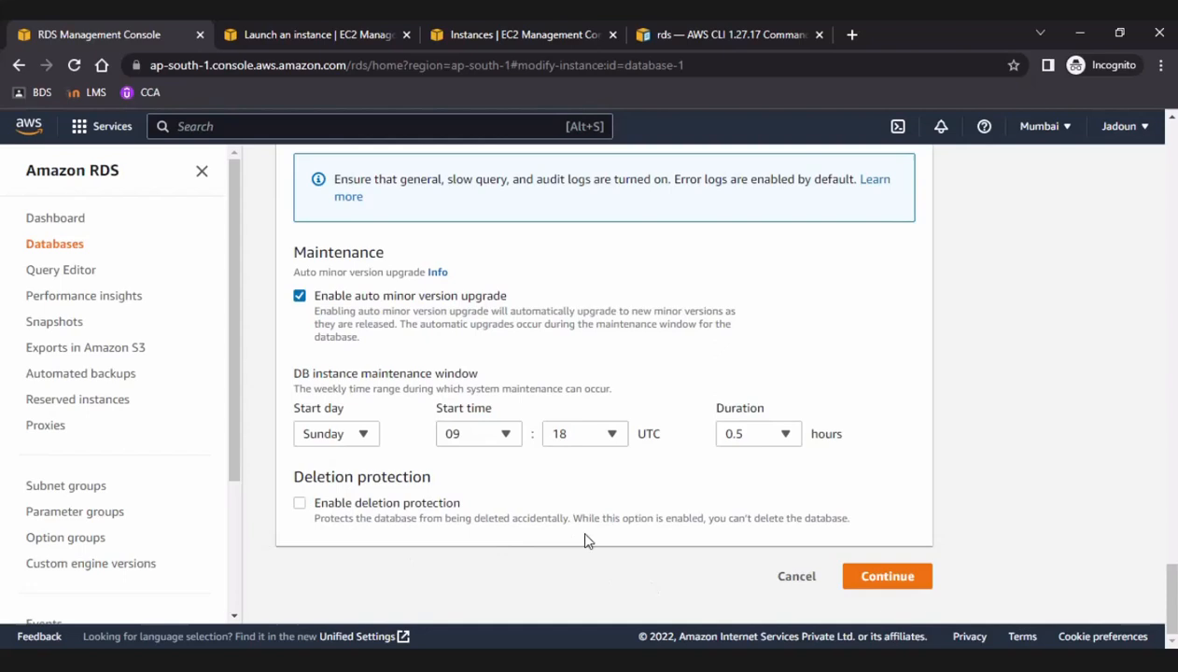
click(885, 579)
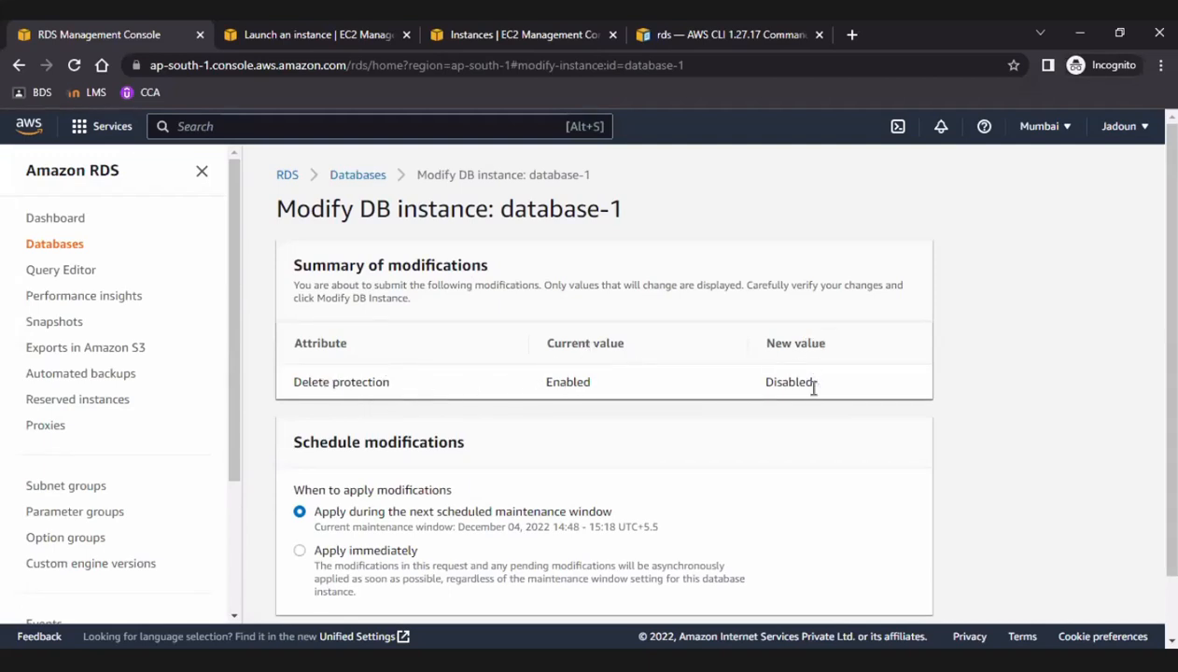
Schedule the modification to apply immediately and submit it for the DB instance.
scroll(565, 437, down, 2)
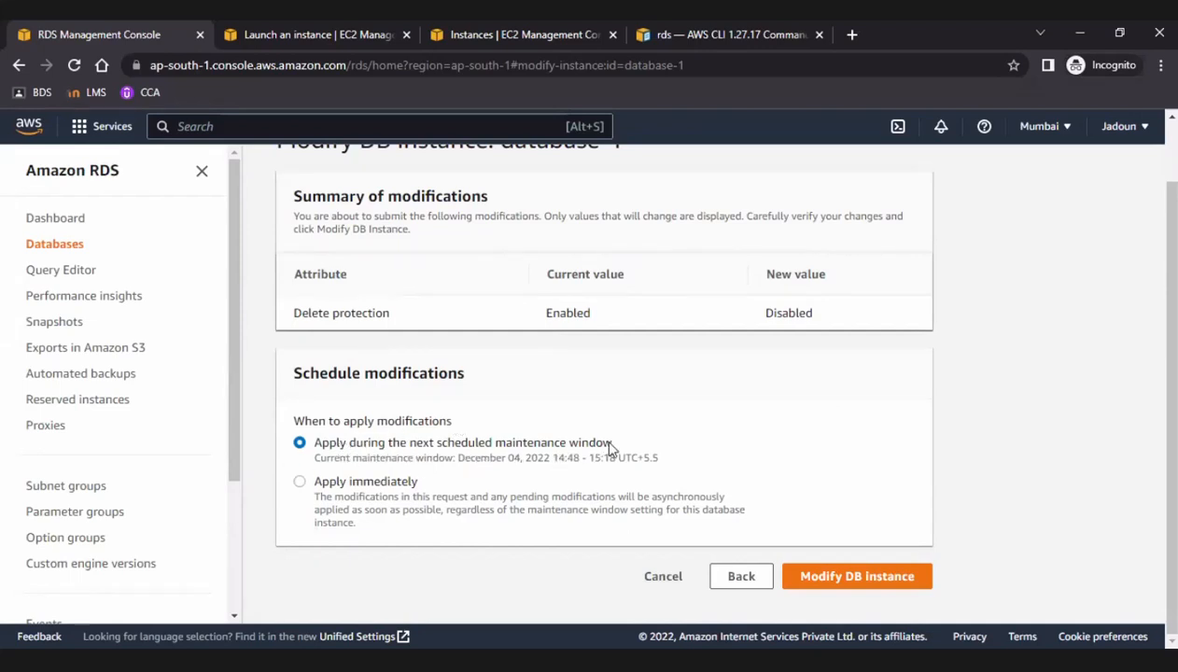
click(300, 484)
click(817, 578)
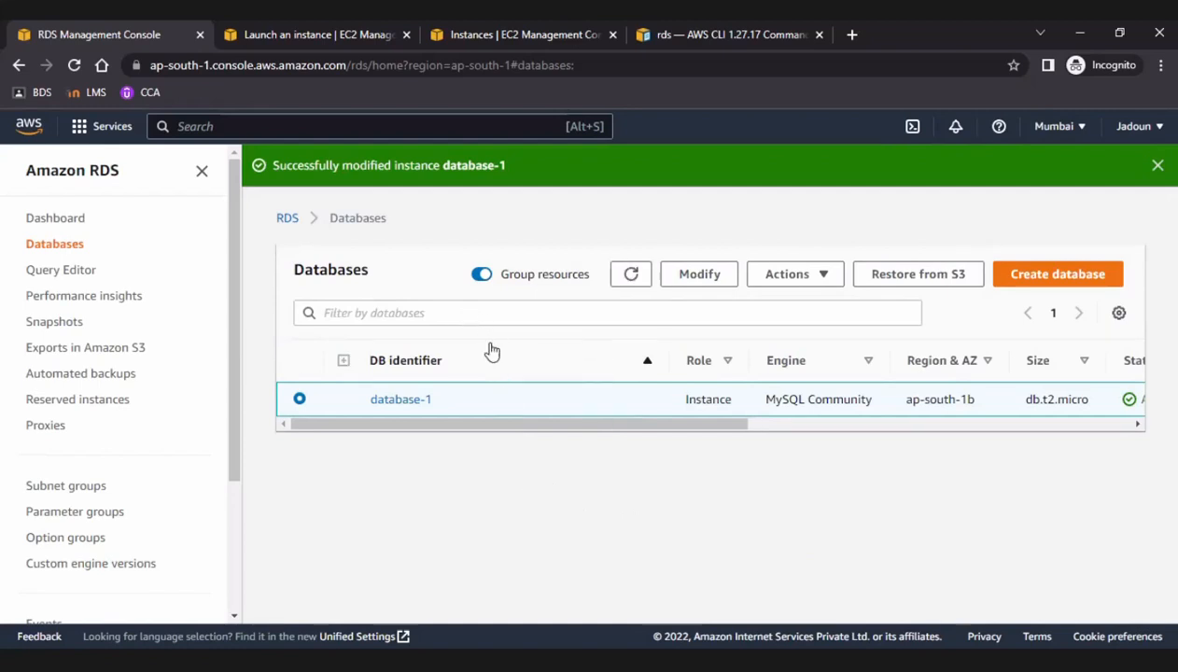
Reopen database-1 for modification, dismiss the success notice and review its settings from engine version through database authentication.
click(675, 279)
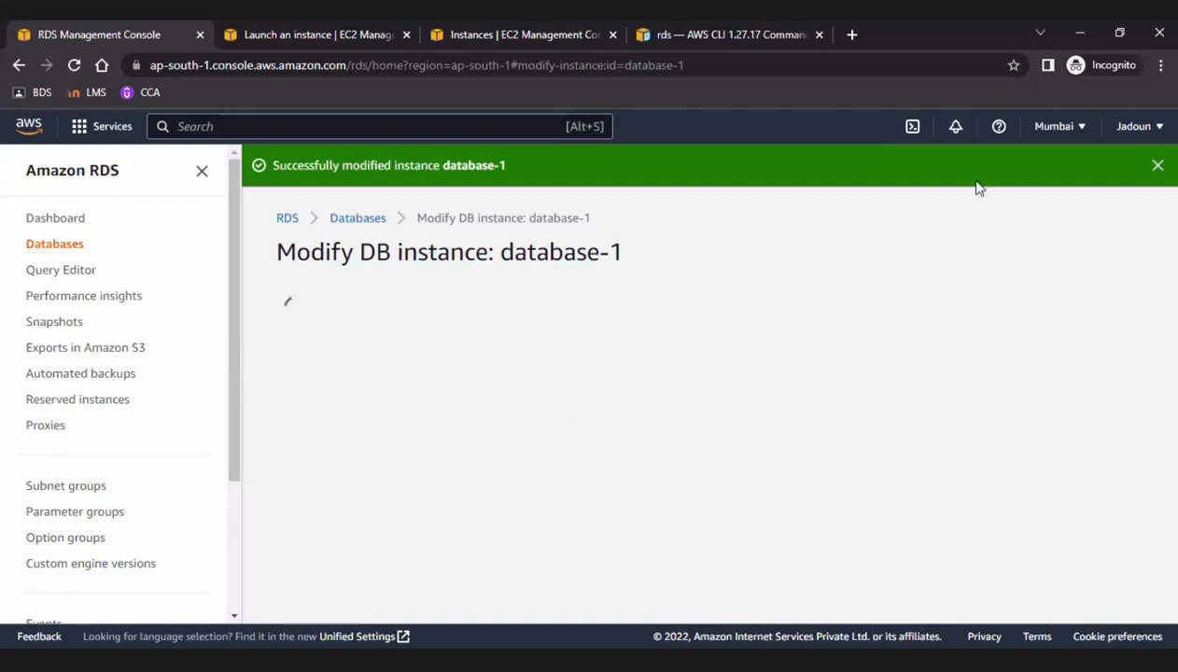
click(1156, 168)
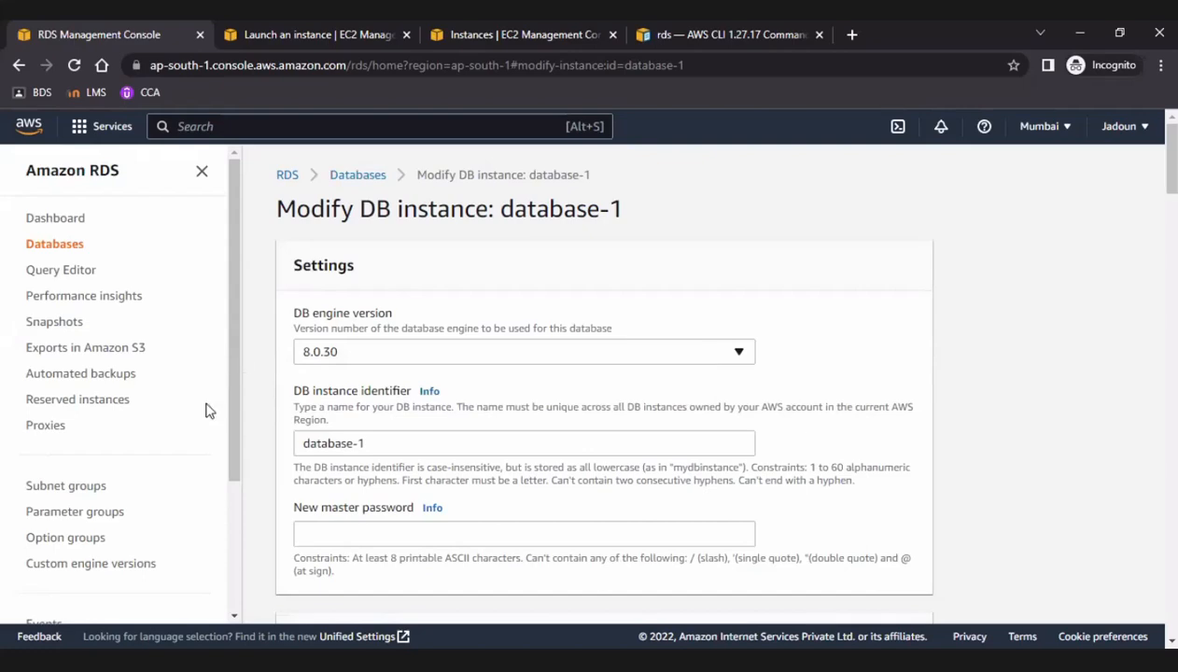
scroll(536, 397, down, 2)
scroll(537, 397, down, 1)
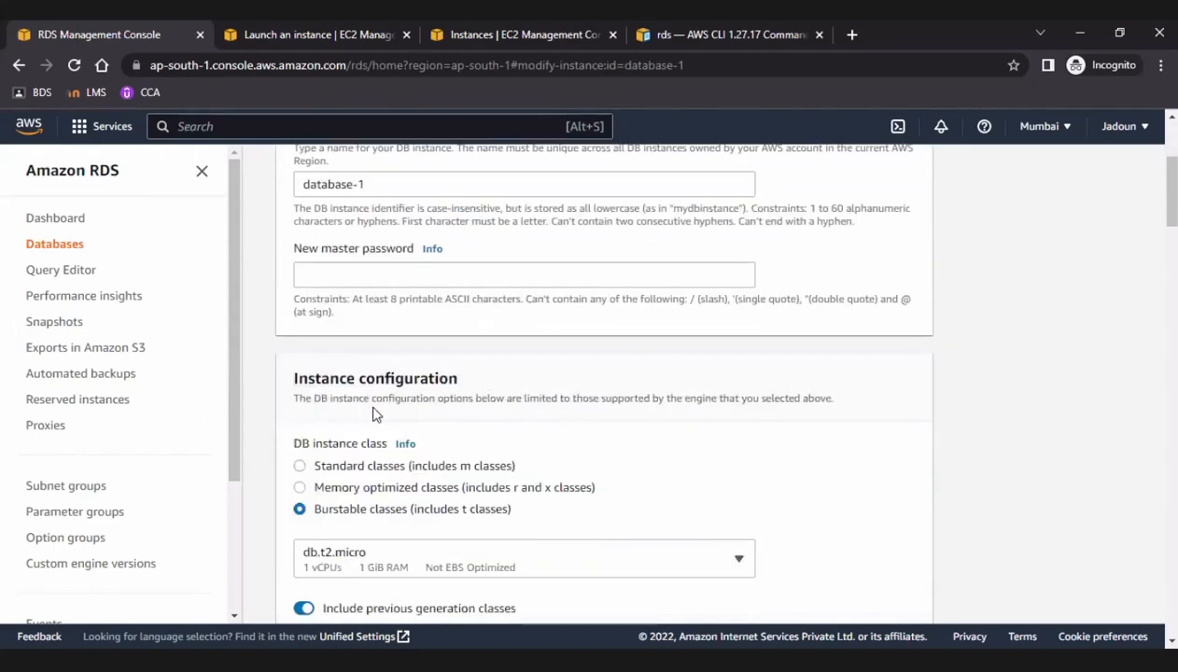
scroll(448, 353, up, 1)
scroll(448, 353, up, 2)
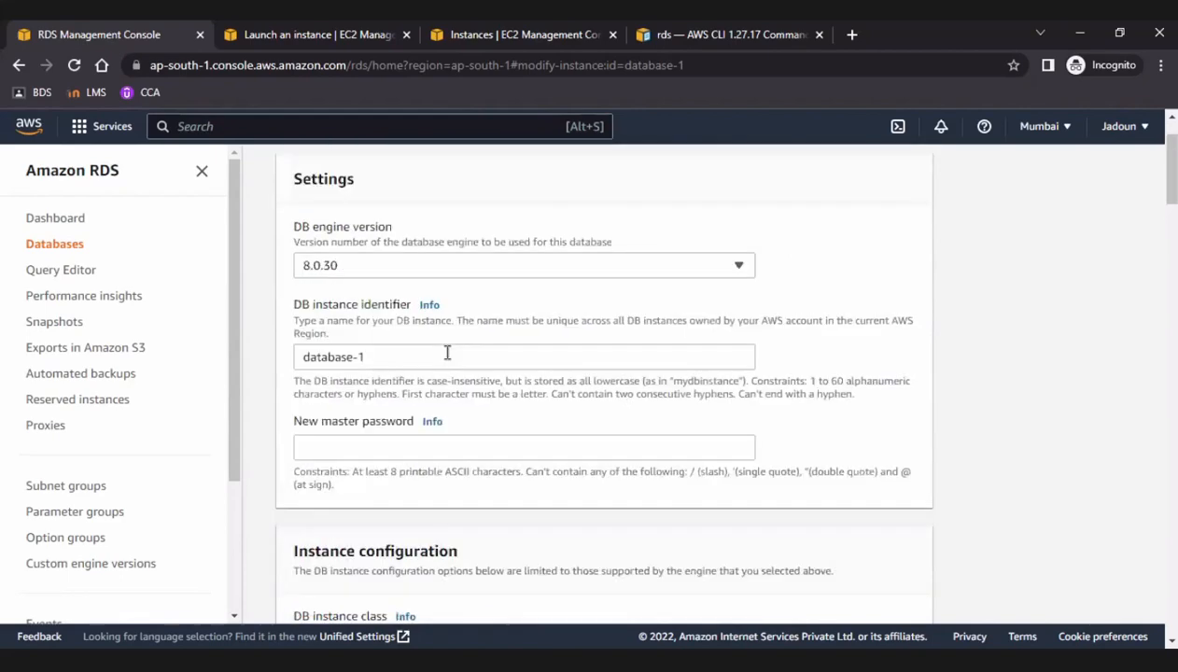
scroll(447, 351, down, 4)
scroll(447, 355, down, 3)
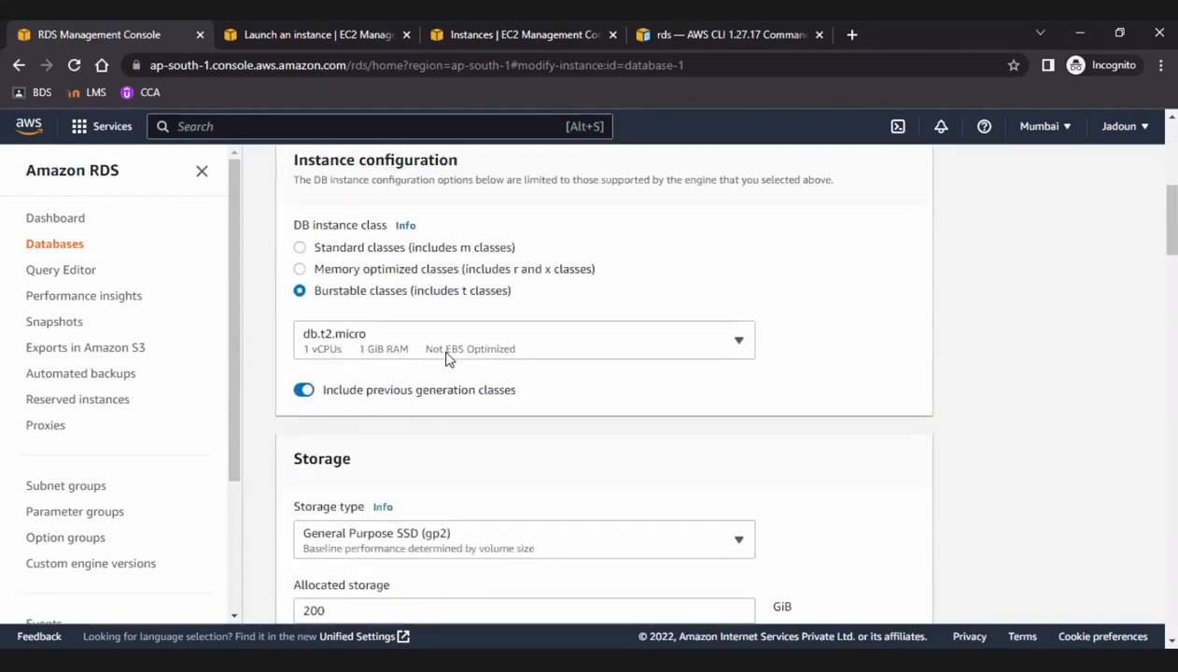
scroll(447, 355, down, 4)
scroll(447, 358, down, 5)
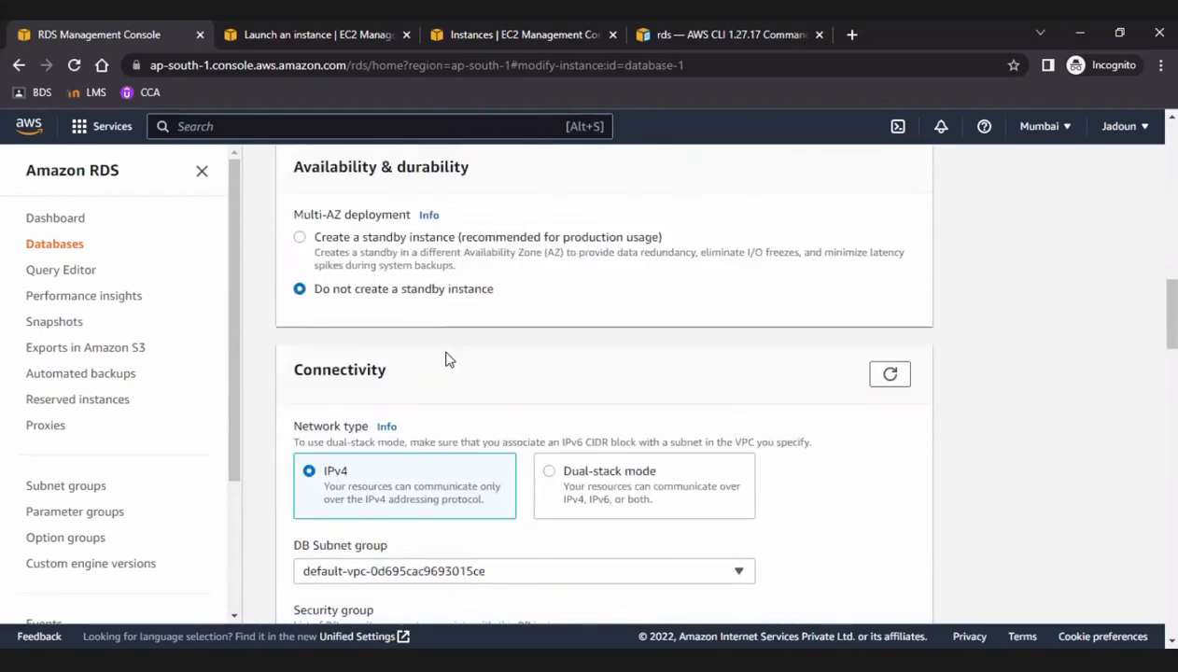
scroll(447, 359, down, 7)
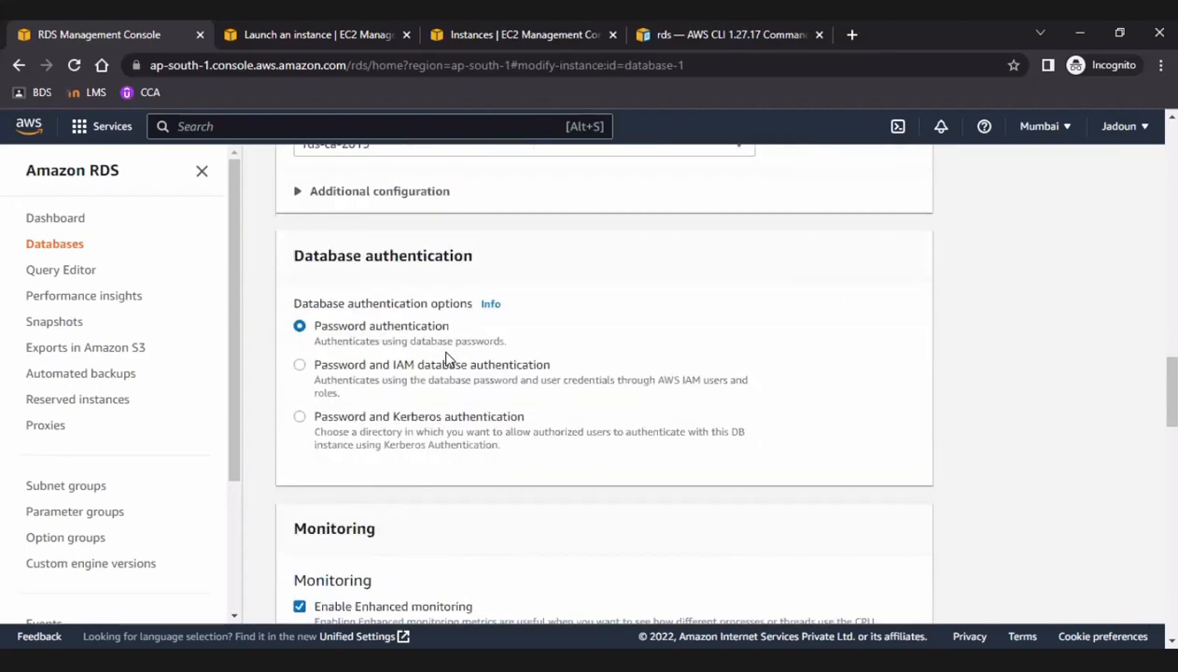
Review the form's monitoring, database options, backup, log export, maintenance and deletion protection settings.
scroll(447, 359, up, 1)
scroll(447, 358, down, 4)
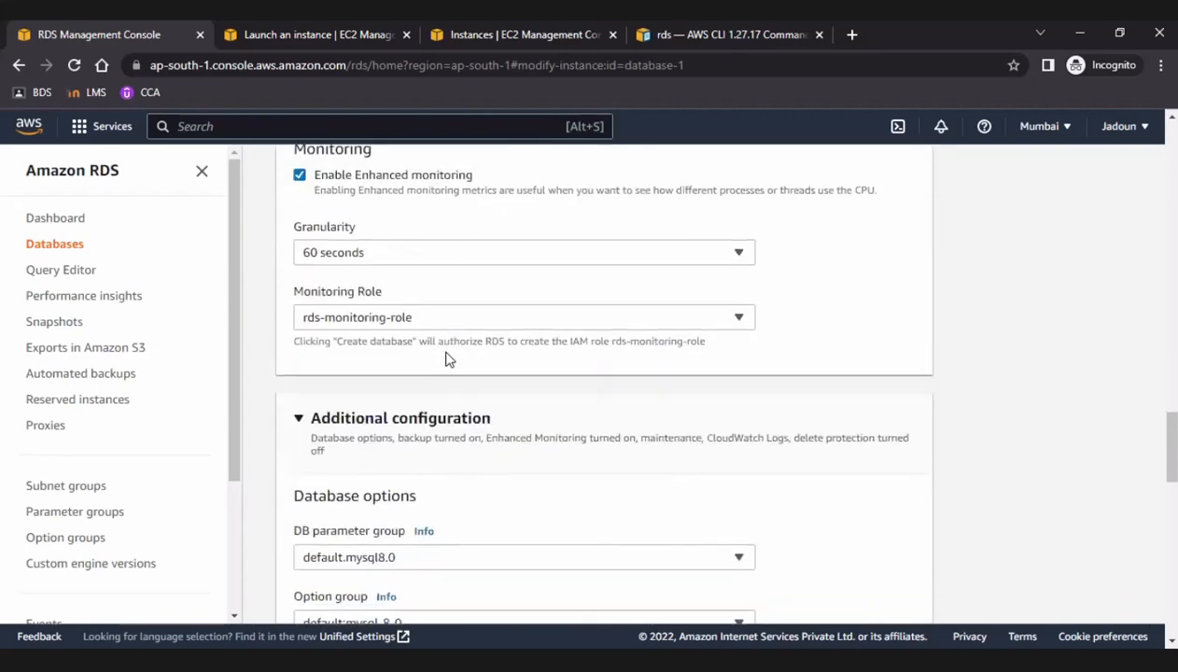
scroll(447, 359, down, 5)
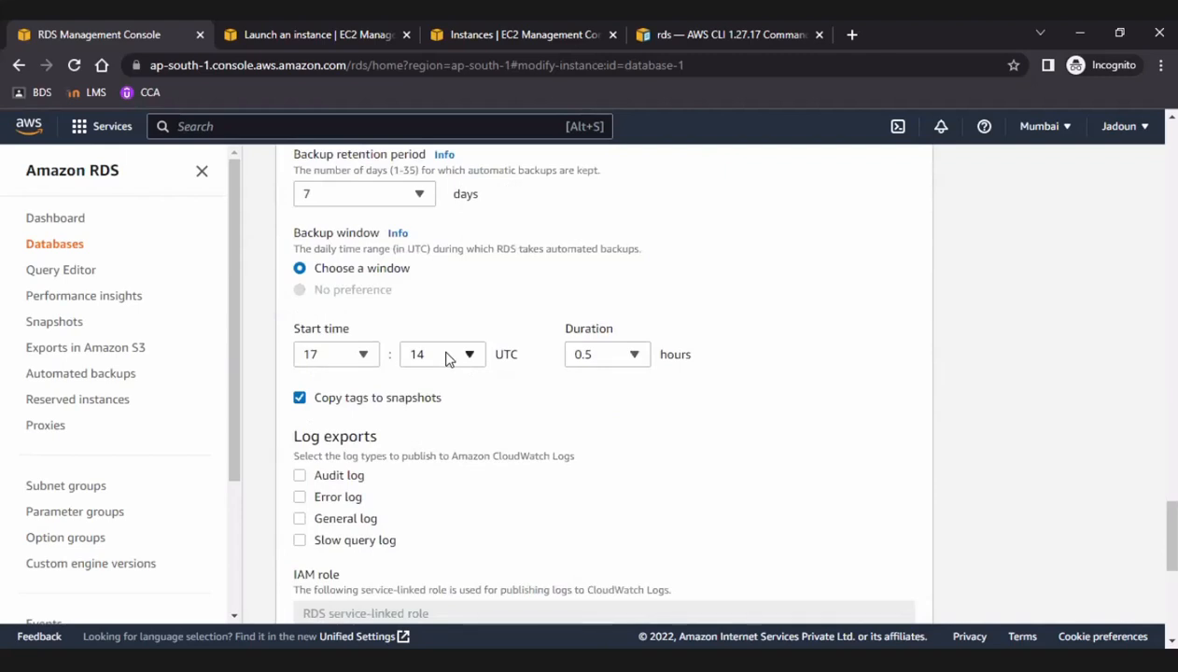
scroll(447, 358, up, 5)
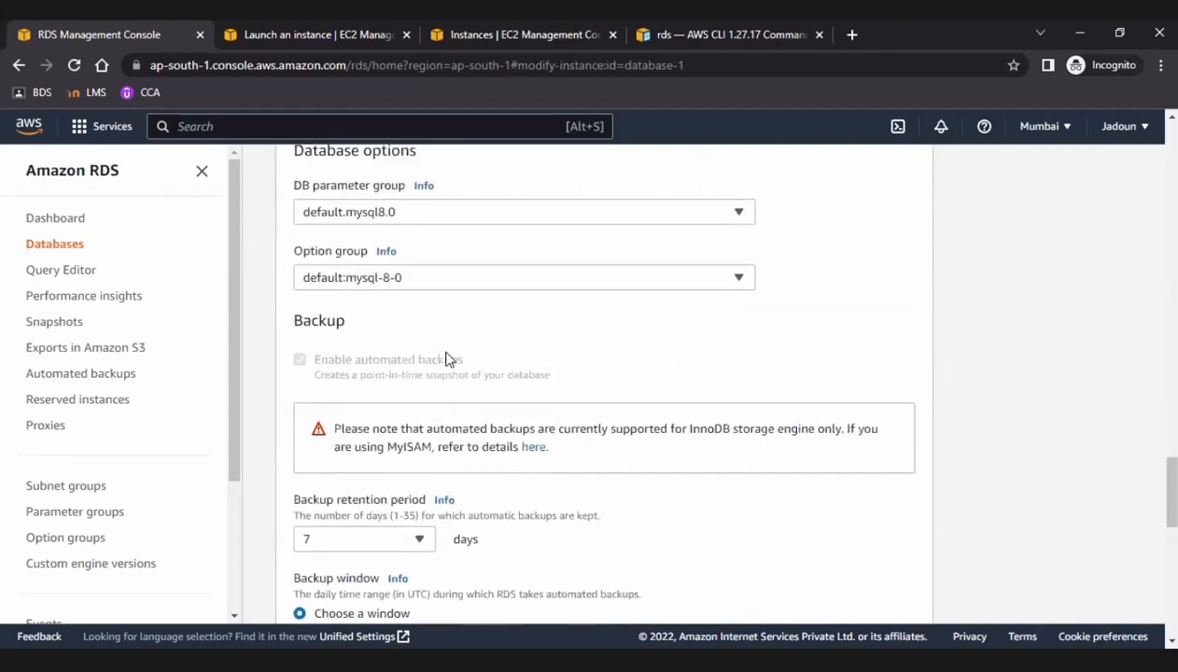
scroll(447, 359, down, 2)
scroll(447, 358, down, 5)
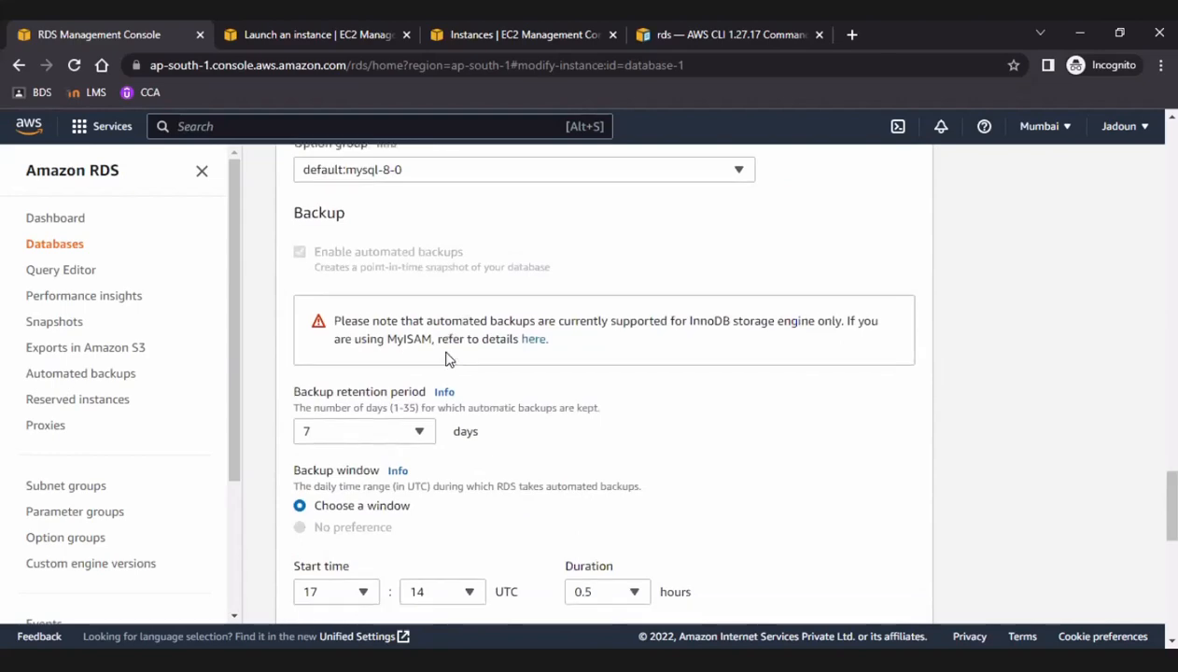
scroll(447, 358, down, 4)
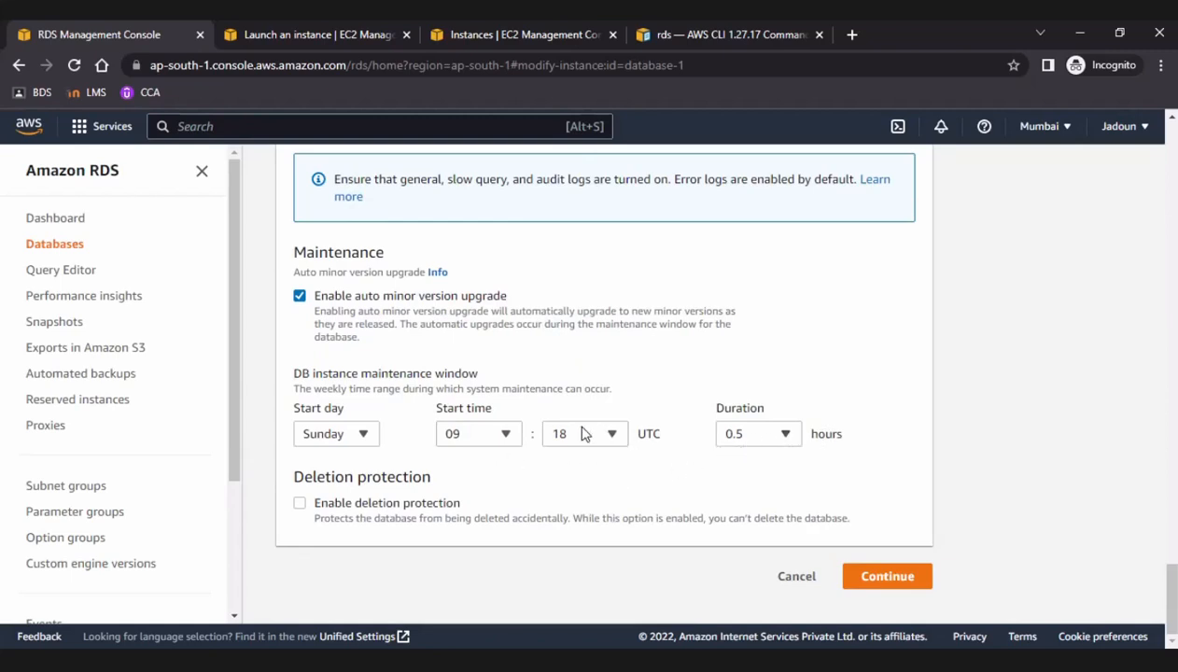
Check the start hour choices of the DB instance maintenance window and turn off auto minor version upgrade.
click(513, 441)
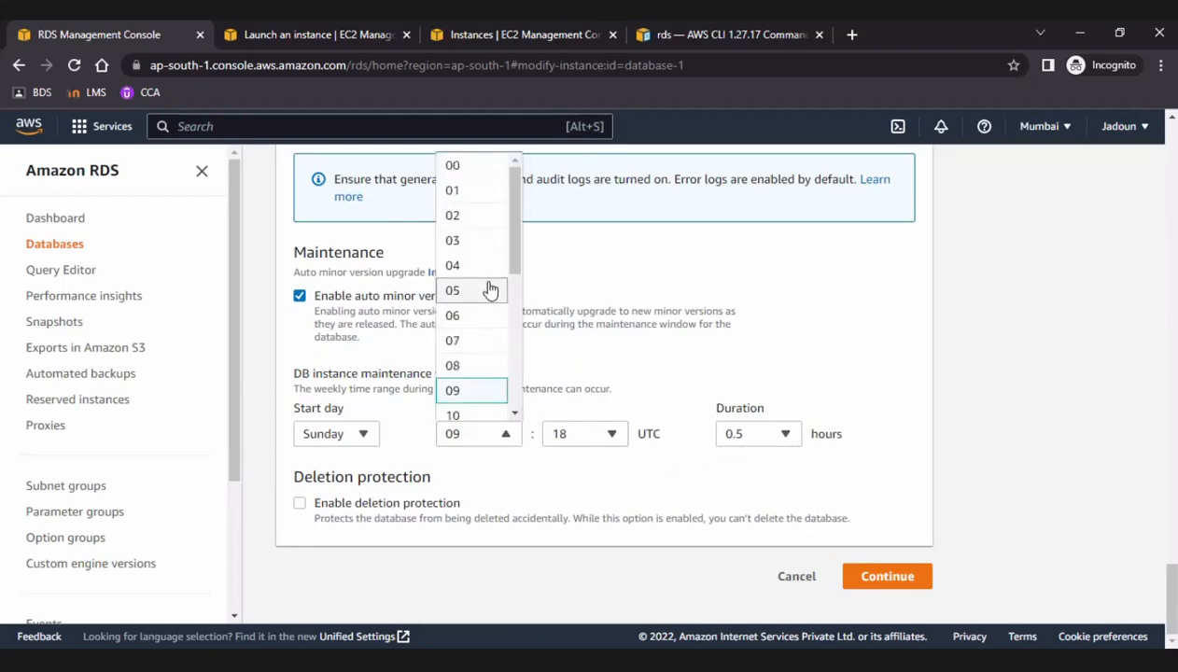
click(947, 289)
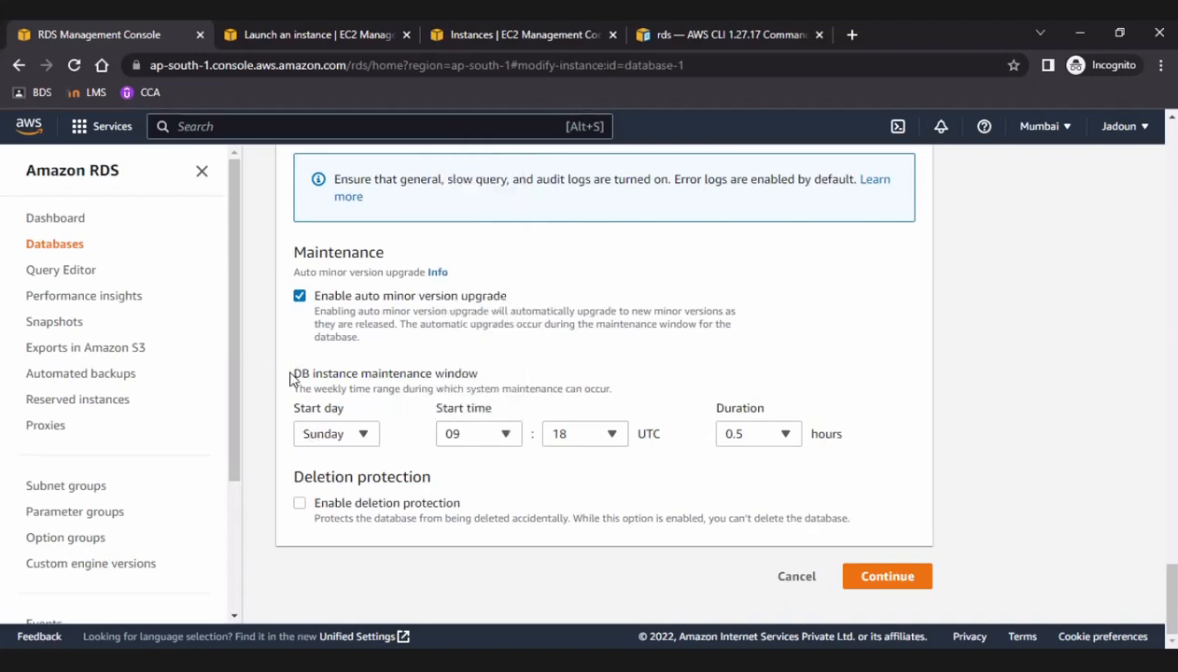
drag(289, 376, 472, 476)
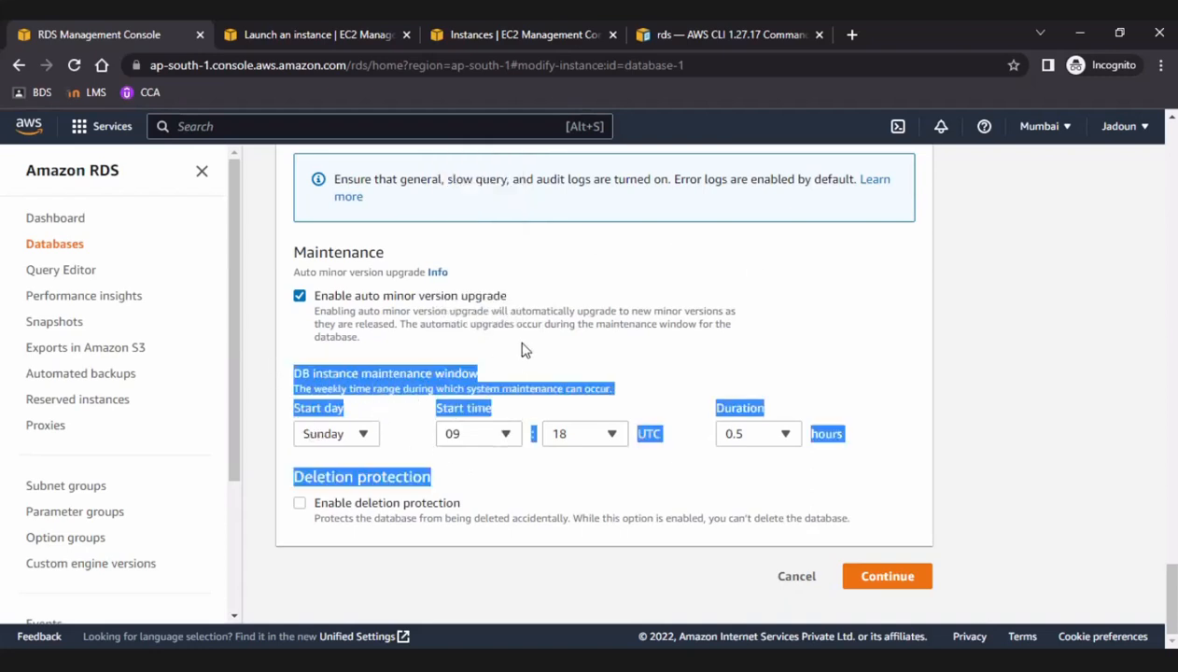
click(429, 399)
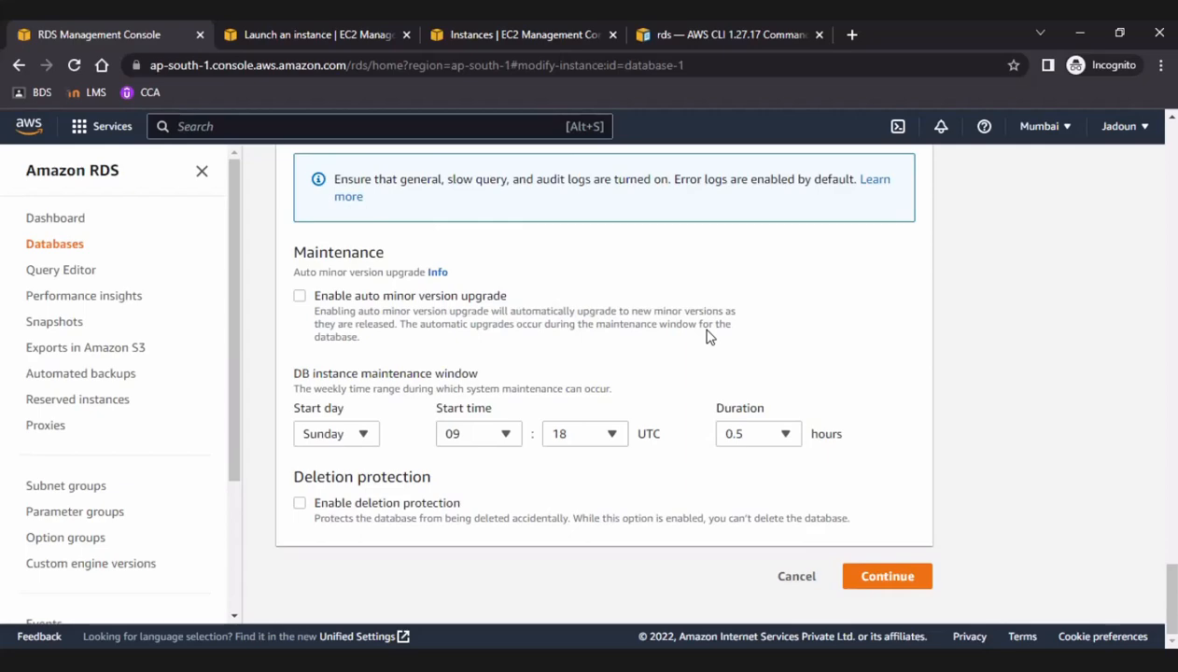
Re-examine the database options, backup retention period and backup window settings in the additional configuration.
scroll(706, 337, up, 6)
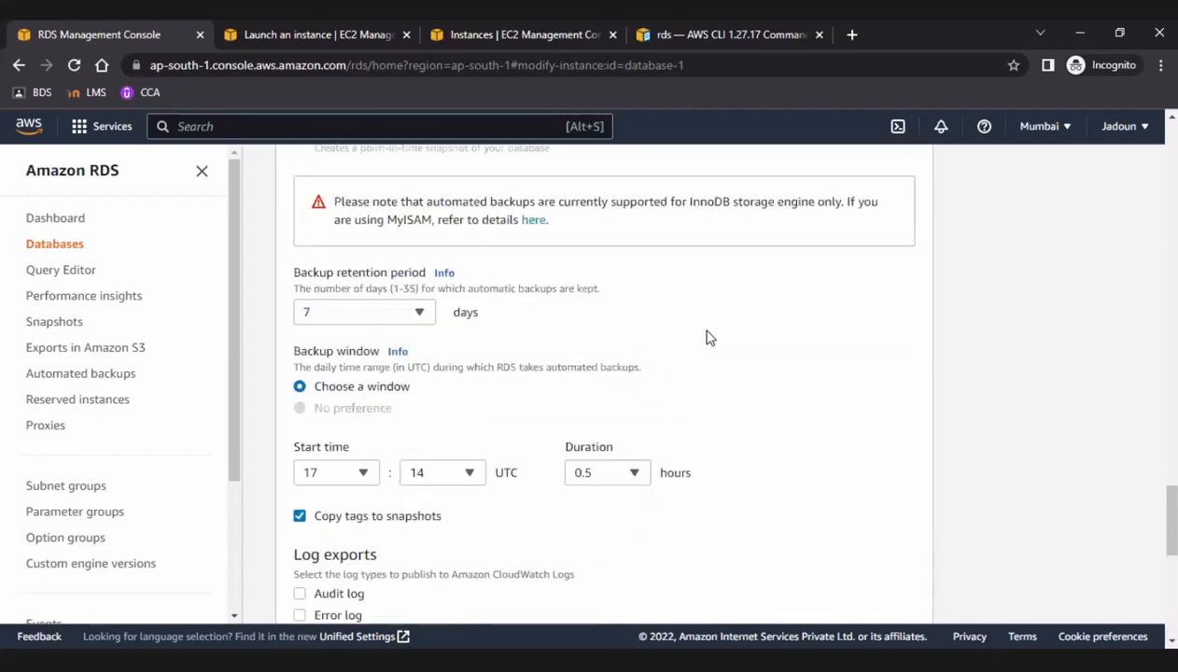
scroll(706, 337, up, 4)
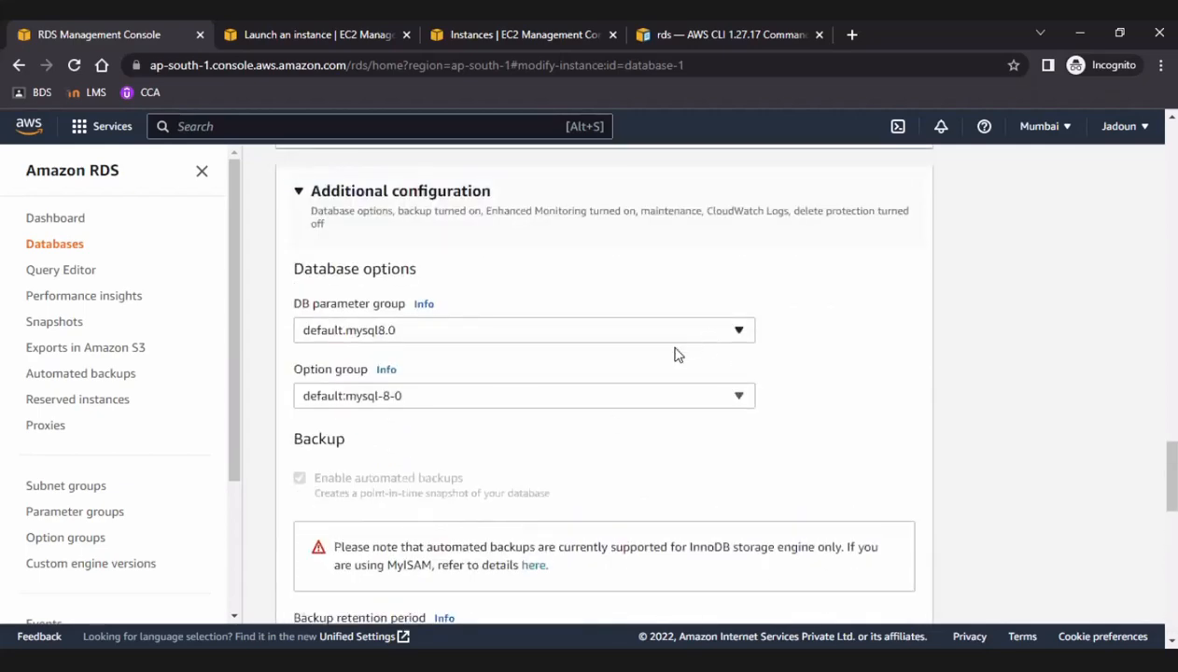
scroll(561, 447, down, 3)
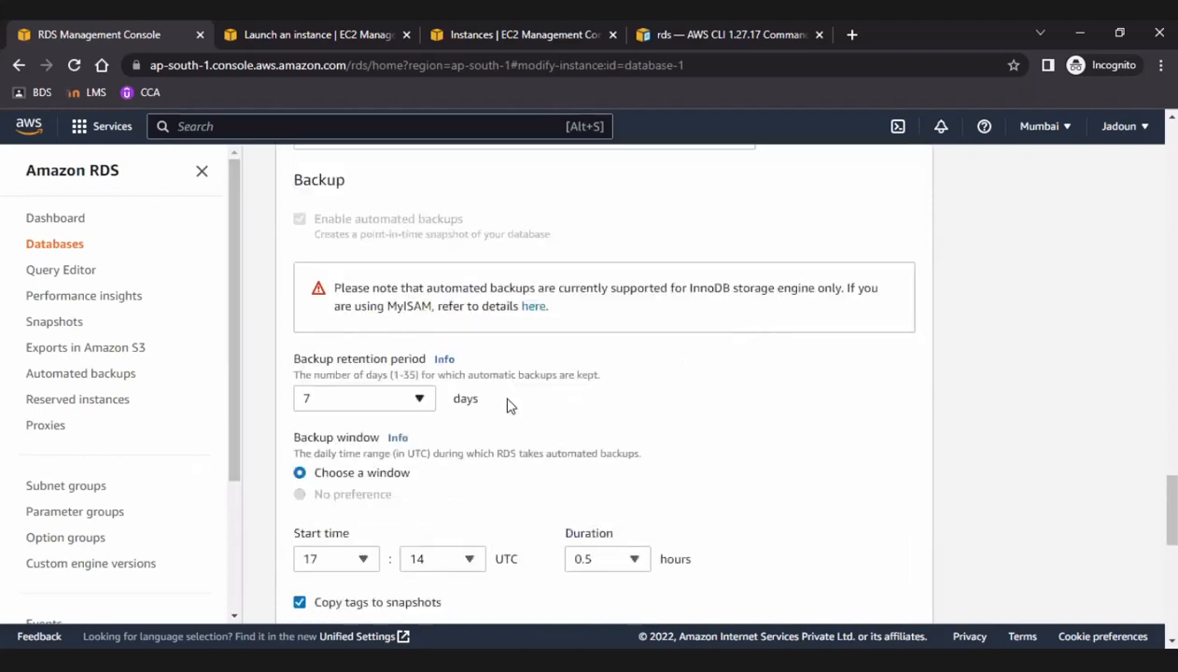
Try setting the allocated storage of the database instance to 2003 GiB.
scroll(547, 400, up, 1)
scroll(547, 402, up, 5)
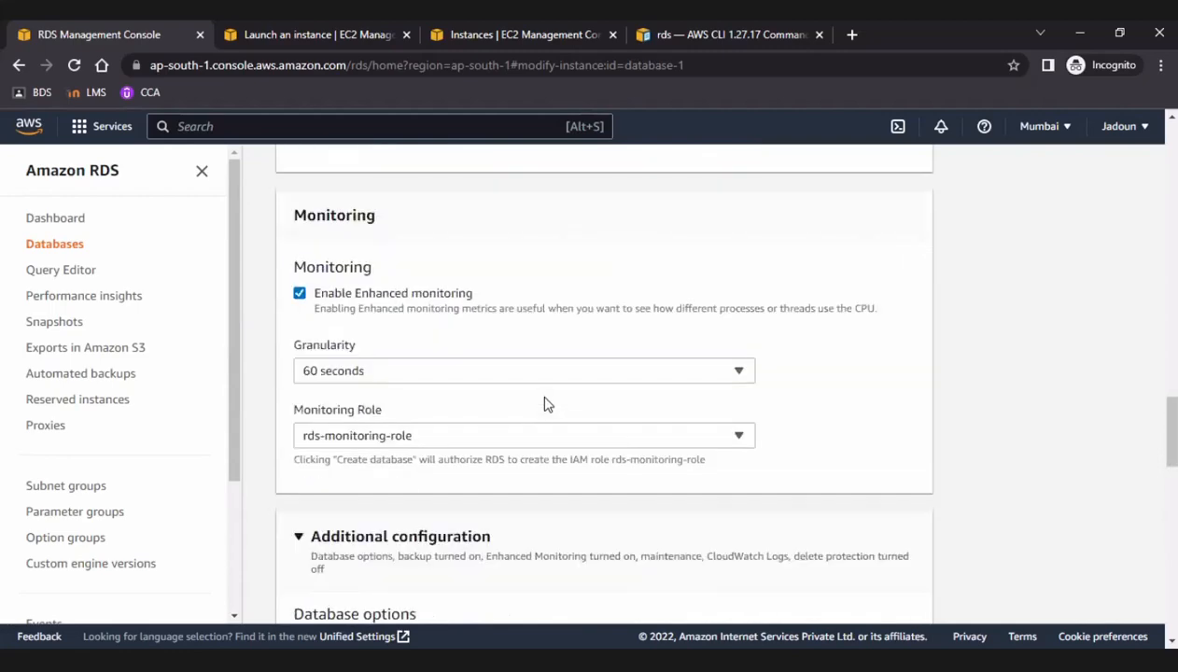
scroll(548, 403, up, 6)
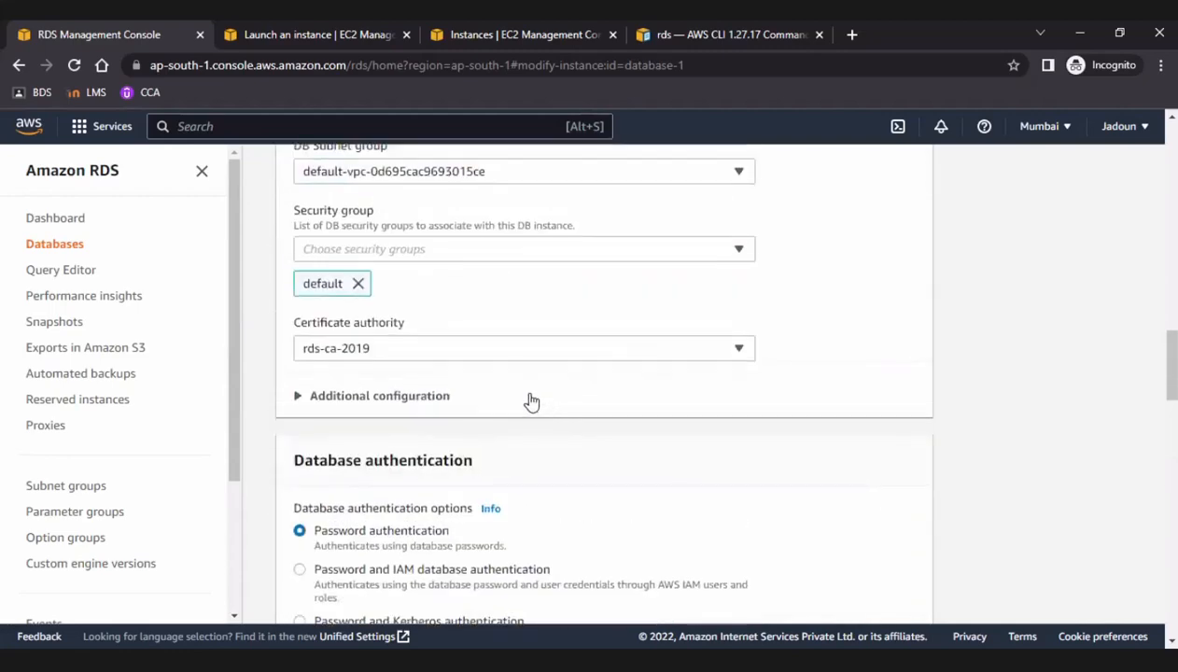
click(501, 344)
click(500, 345)
scroll(501, 344, up, 8)
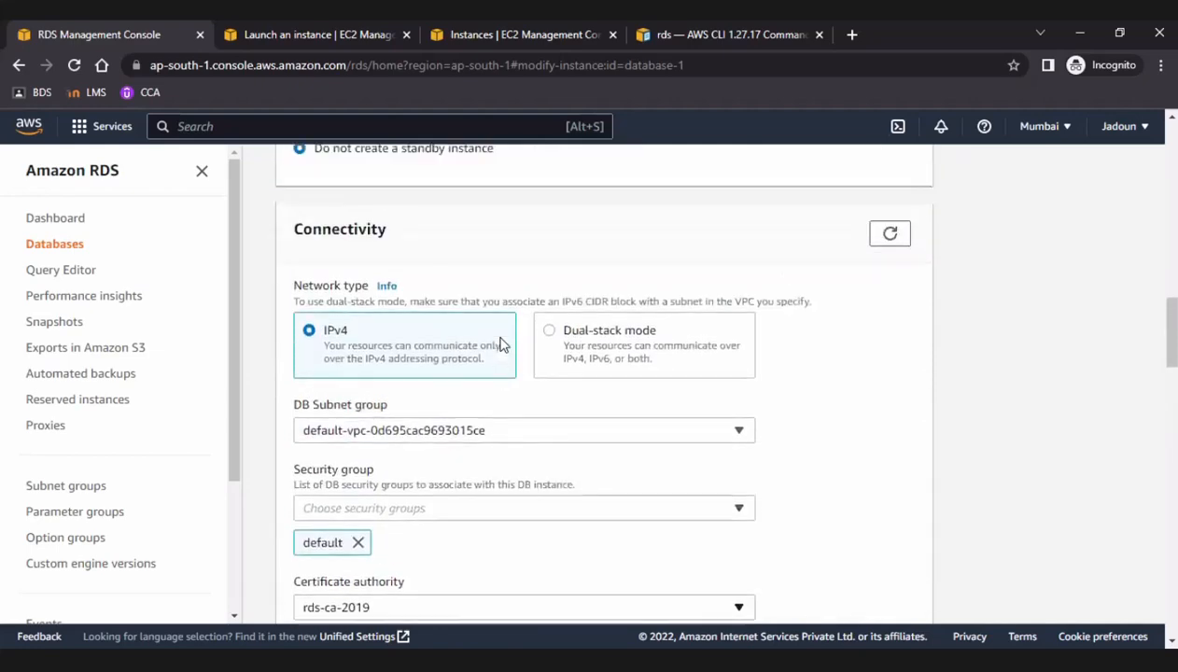
scroll(500, 344, up, 2)
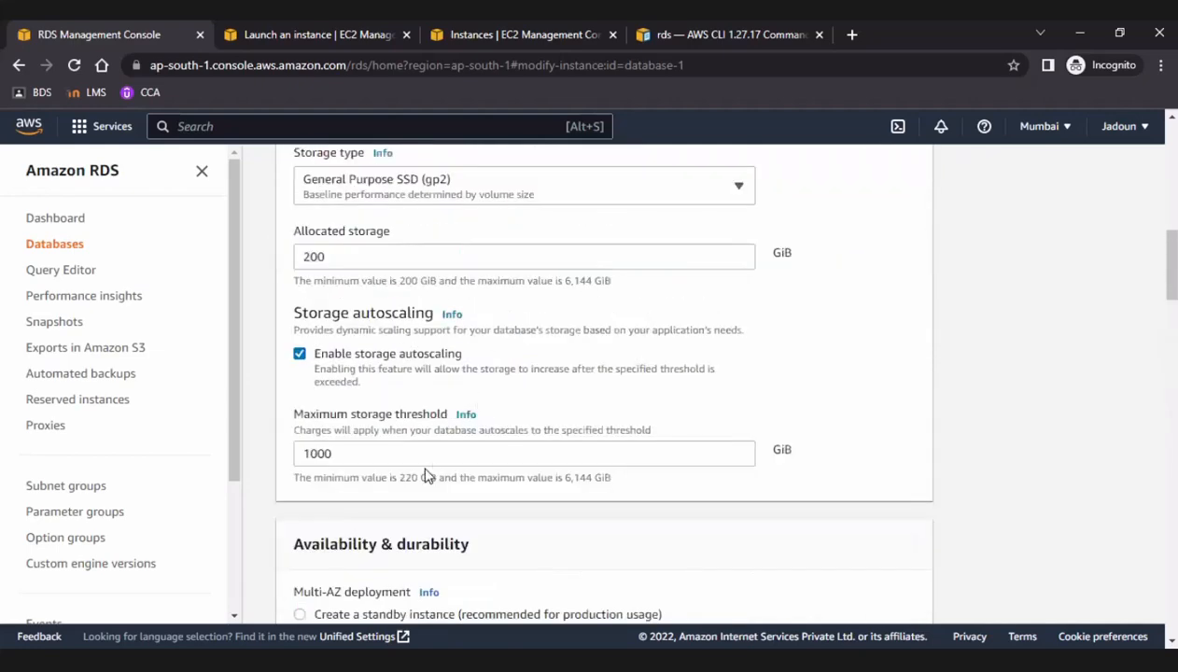
scroll(440, 422, up, 2)
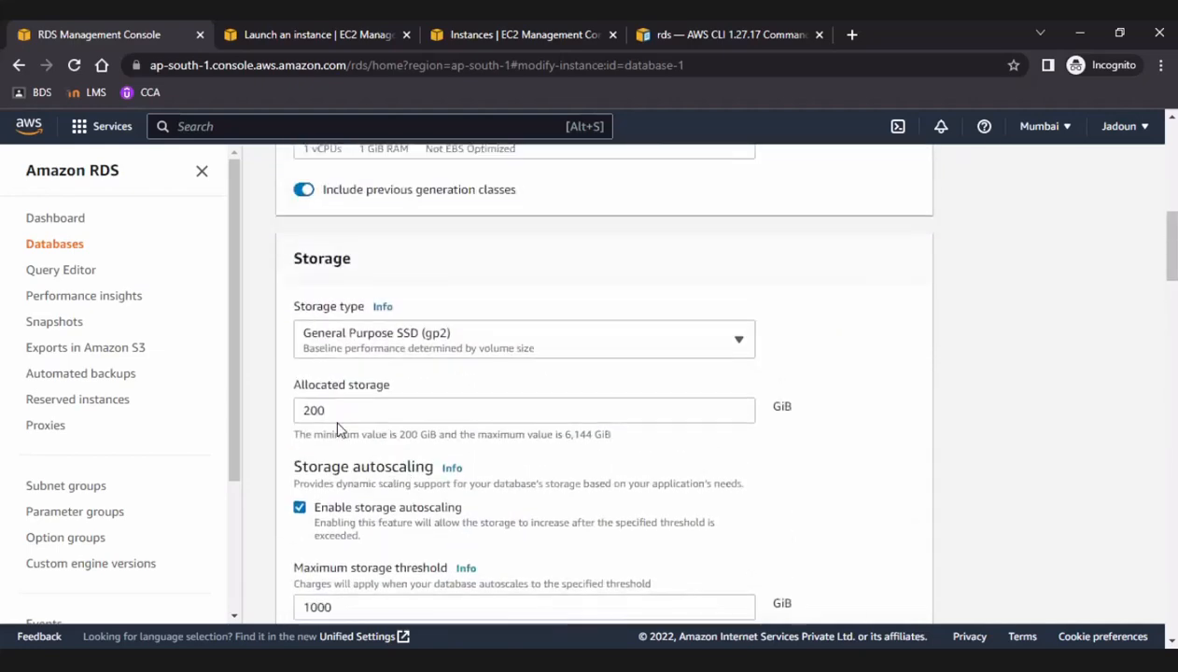
click(333, 427)
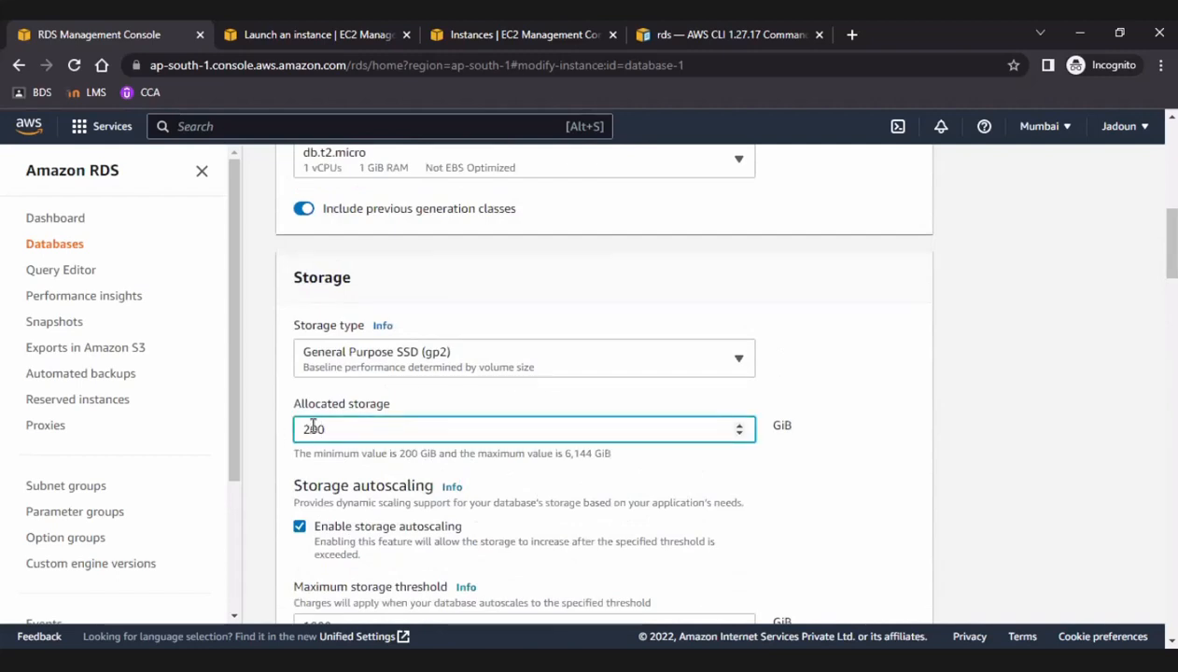
click(314, 427)
key(BackSpace)
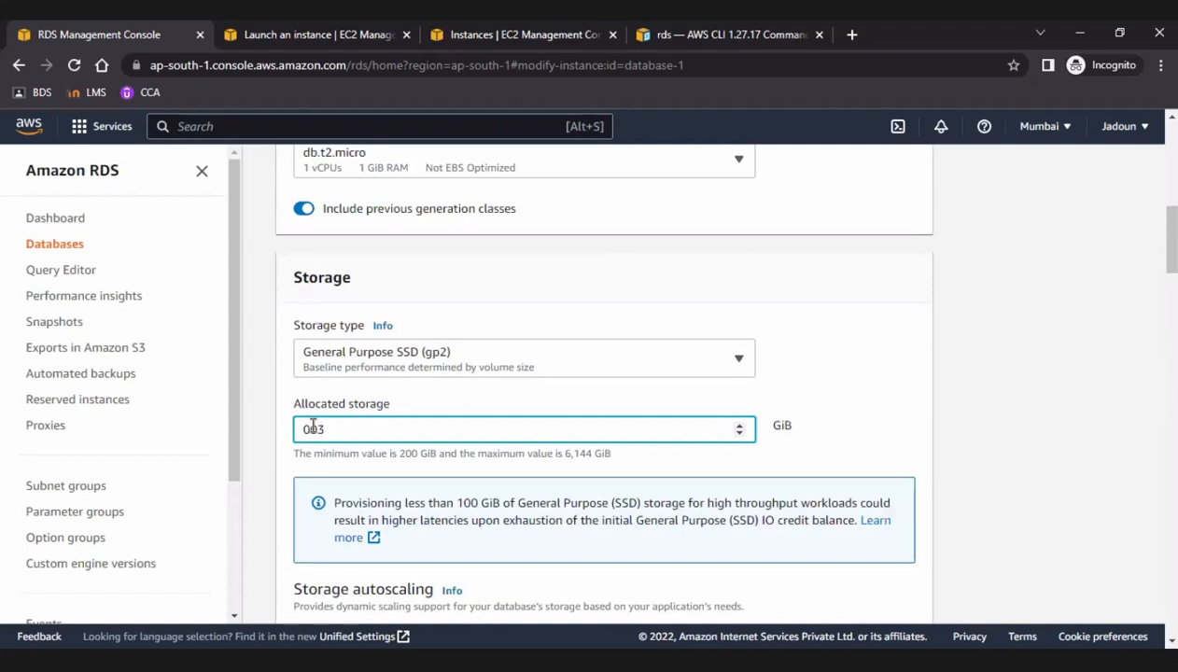
key(BackSpace)
text(200)
key(BackSpace)
text(30)
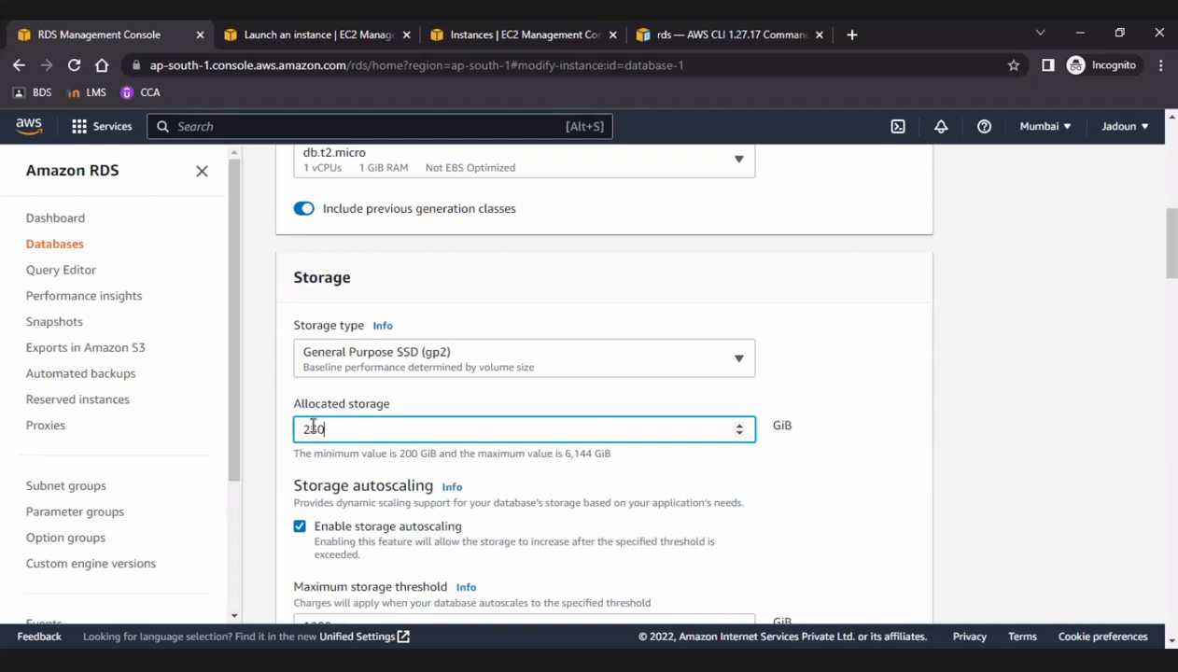
key(BackSpace)
key(BackSpace)
text(30)
key(BackSpace)
key(BackSpace)
text(0)
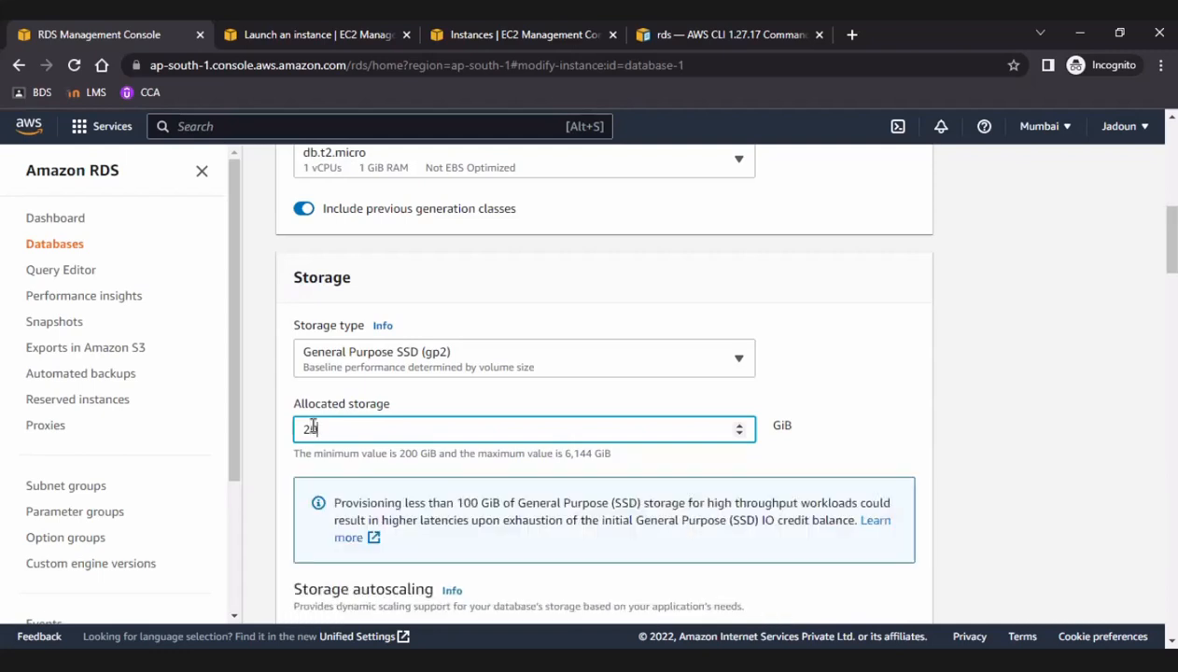
text(00)
key(BackSpace)
text(03)
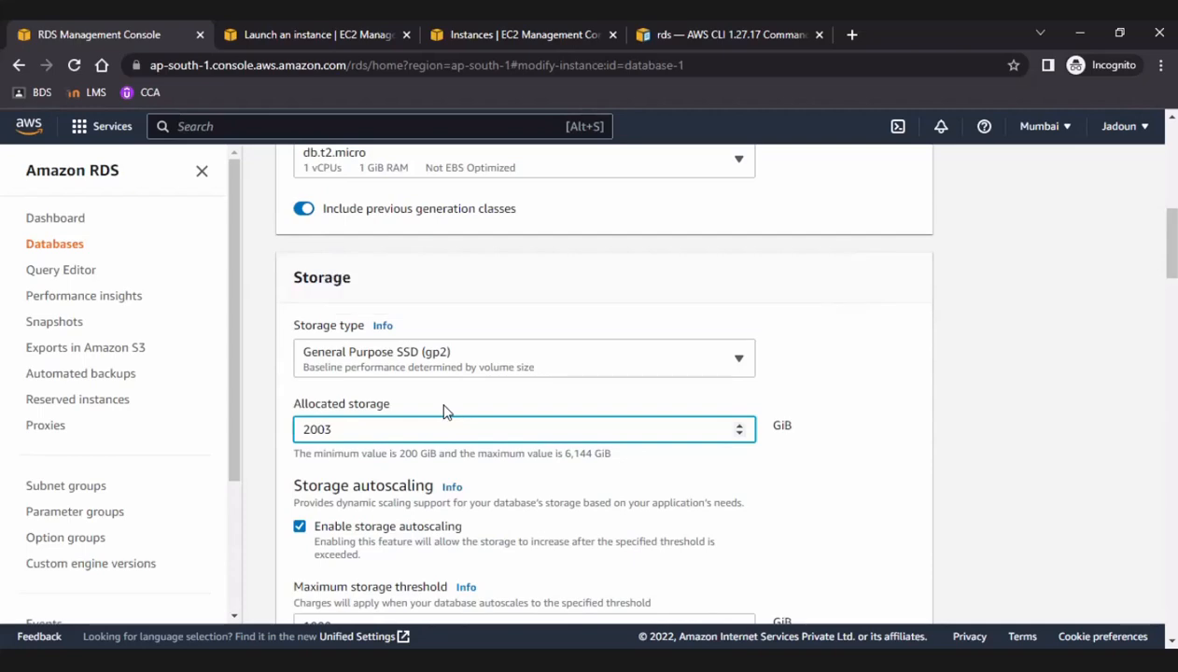
Set the DB instance maintenance window to start on Monday at 00:00 UTC.
scroll(444, 413, down, 10)
scroll(444, 412, down, 15)
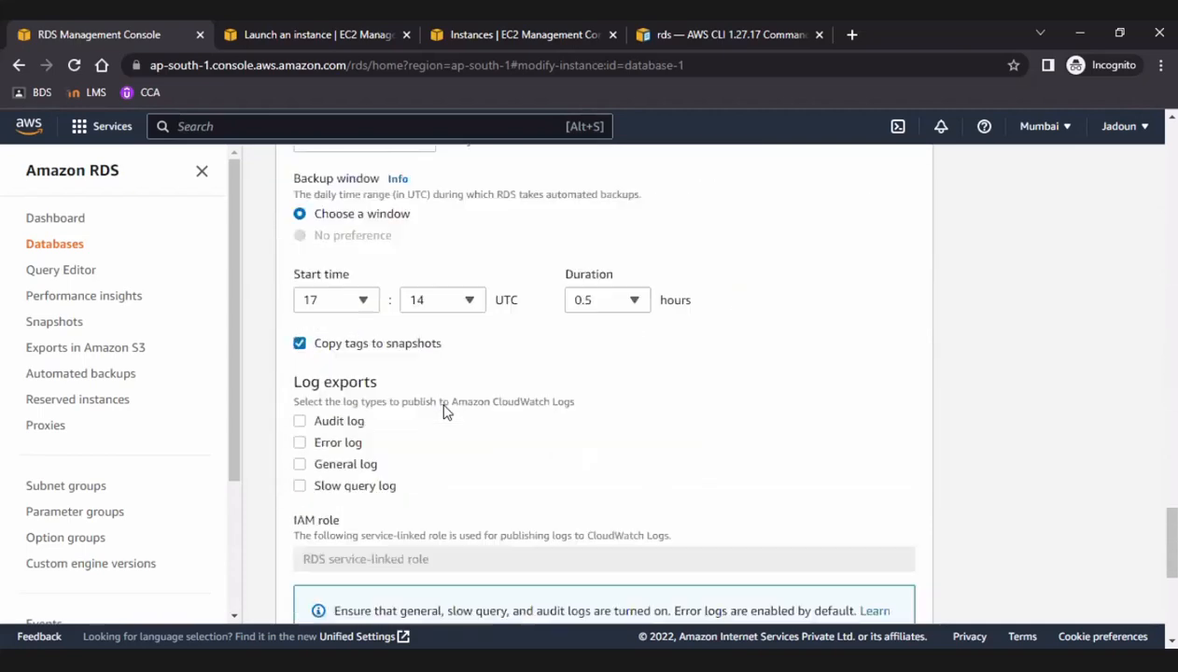
scroll(445, 412, down, 2)
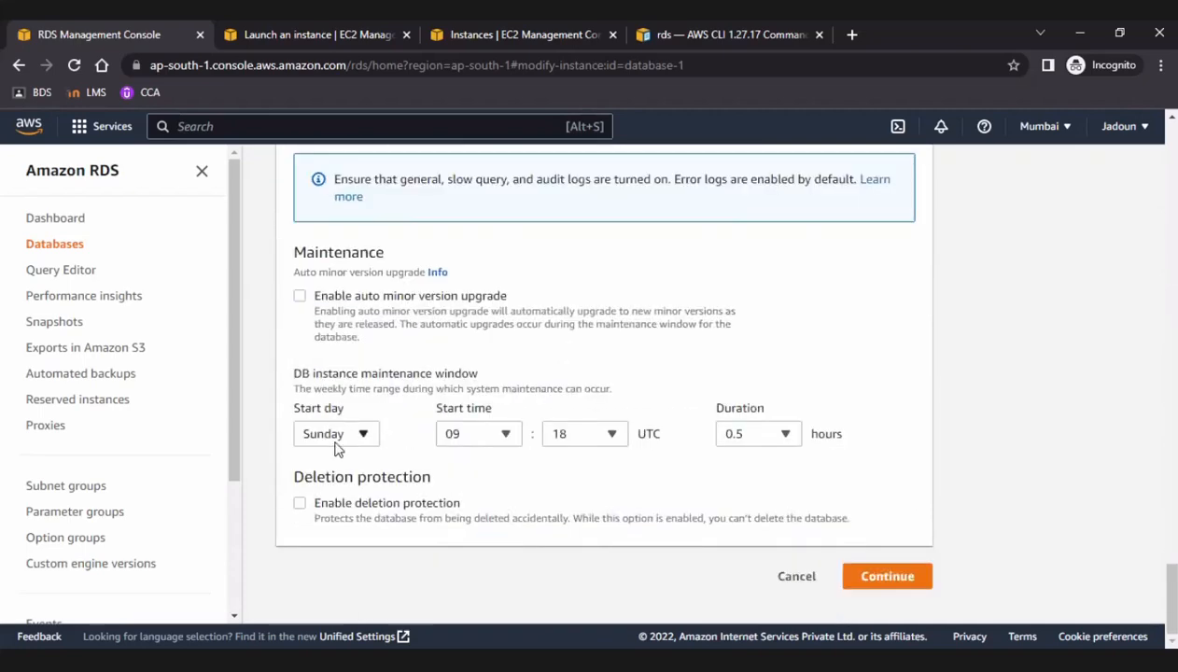
click(336, 434)
click(323, 258)
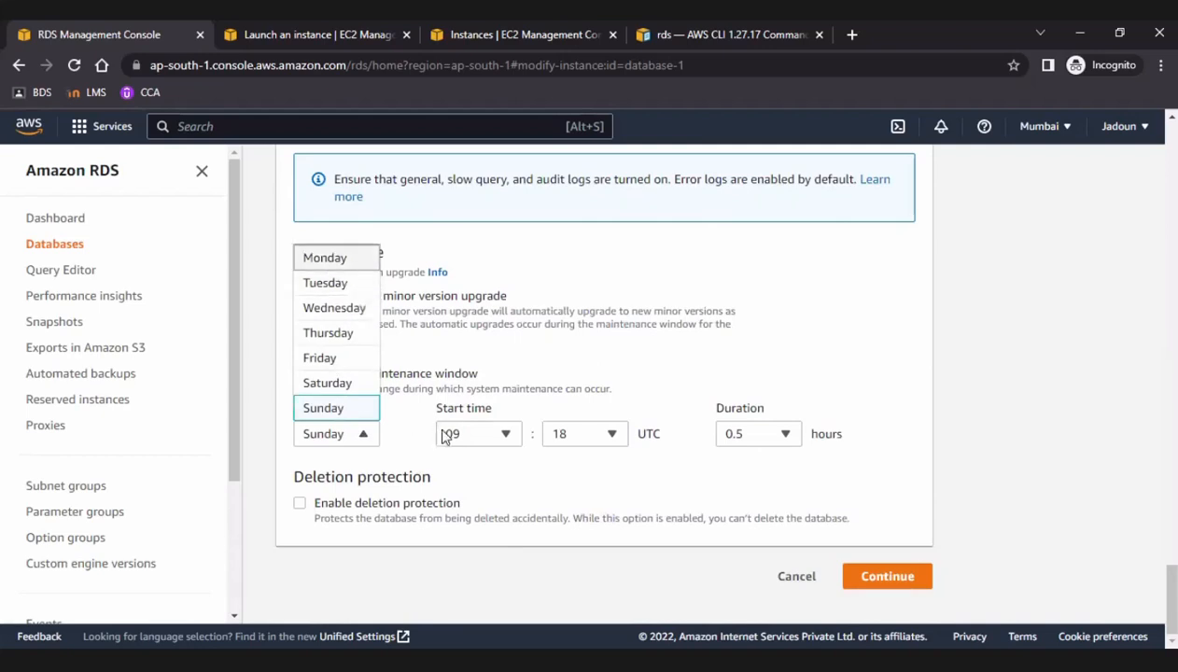
click(492, 436)
click(452, 169)
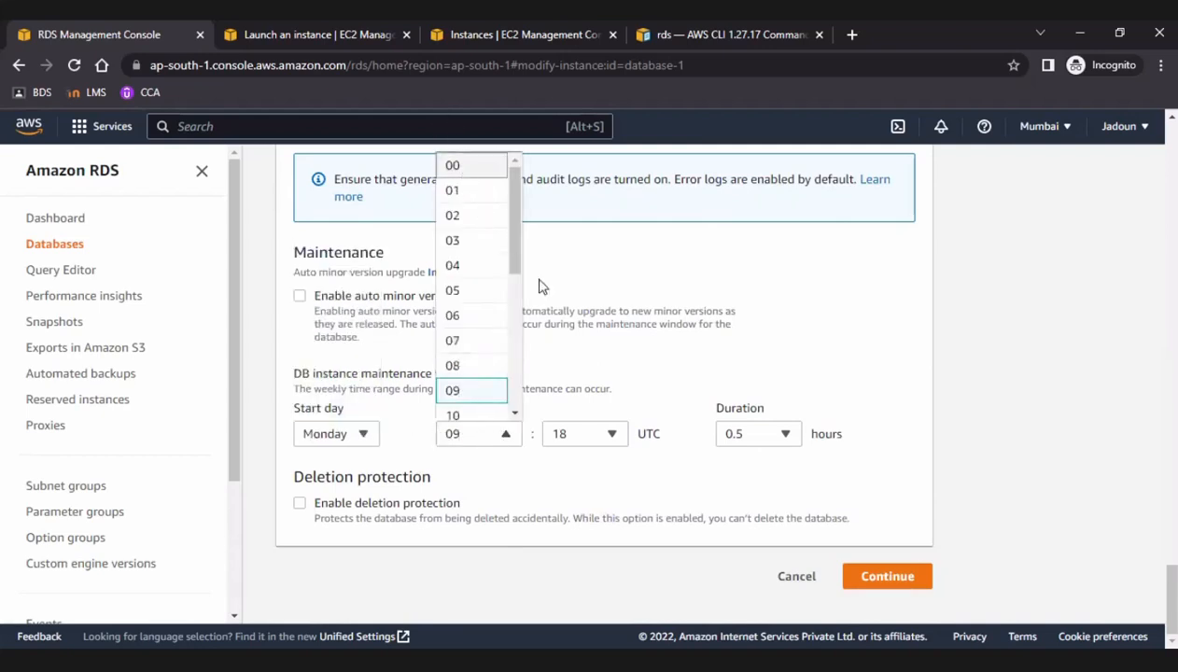
click(588, 435)
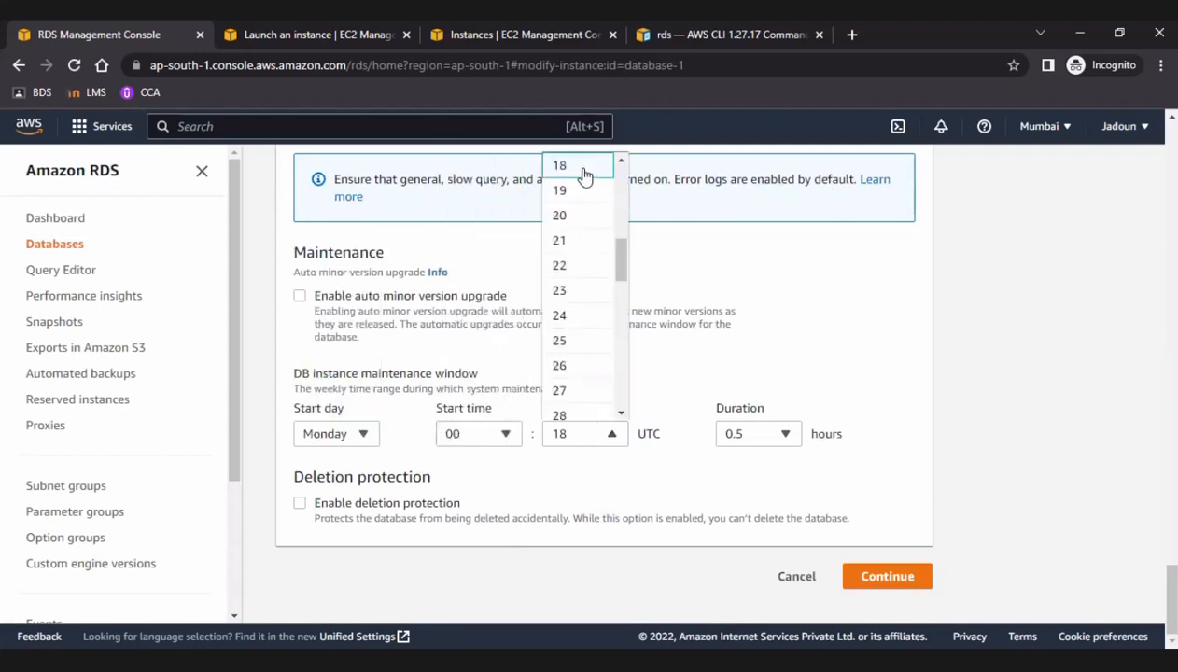
scroll(583, 337, down, 5)
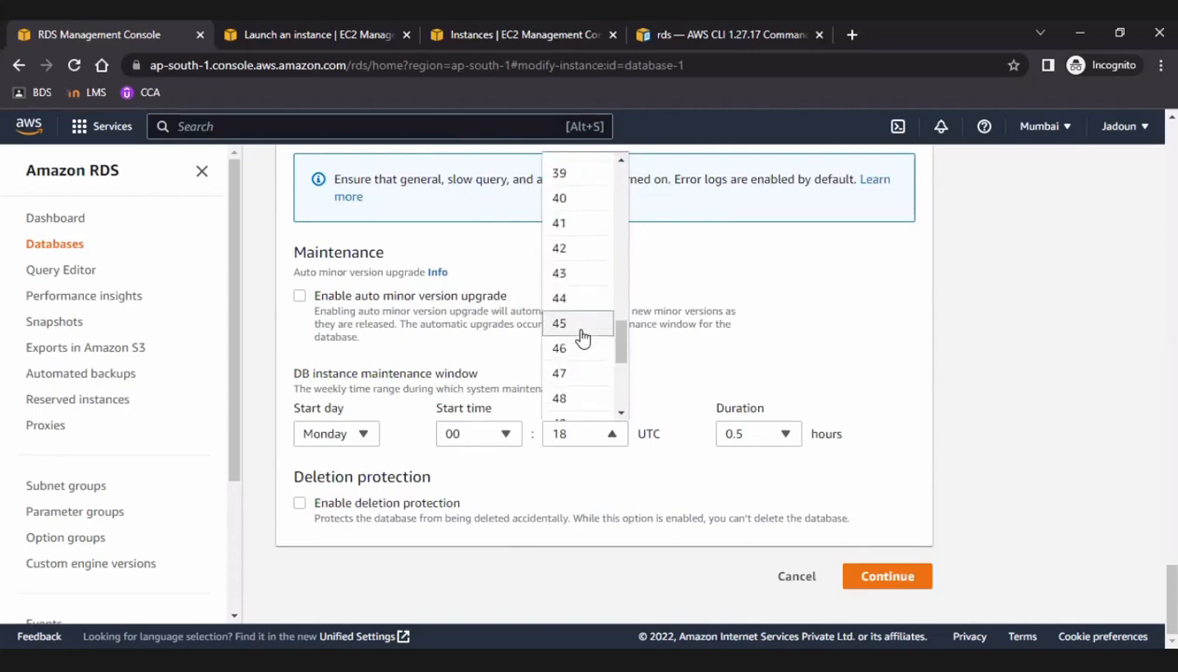
scroll(574, 341, down, 3)
scroll(567, 347, up, 12)
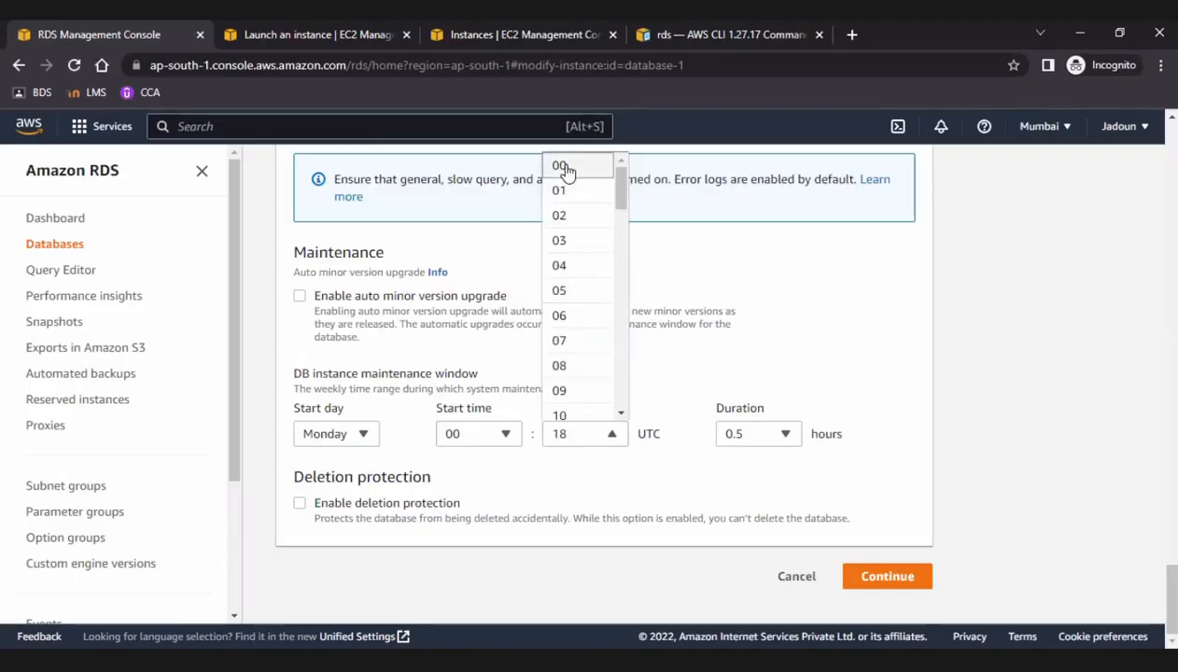
click(567, 168)
Try a 1-hour maintenance window duration, check the other choices and set it back to 0.5 hours.
click(771, 435)
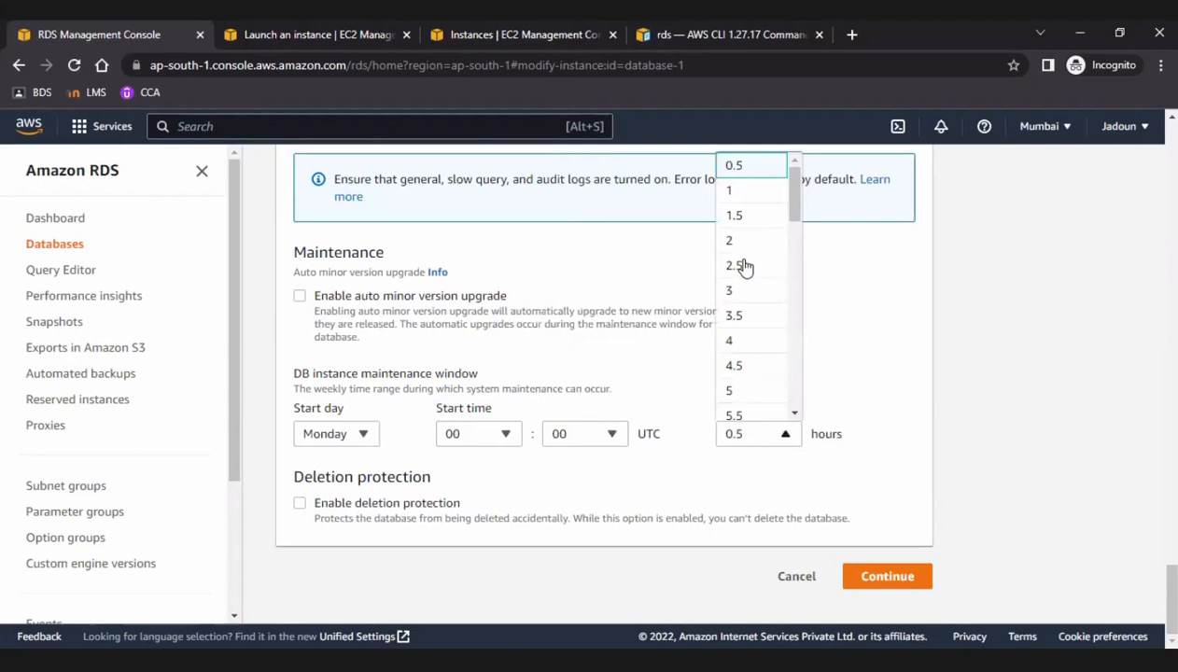
click(738, 190)
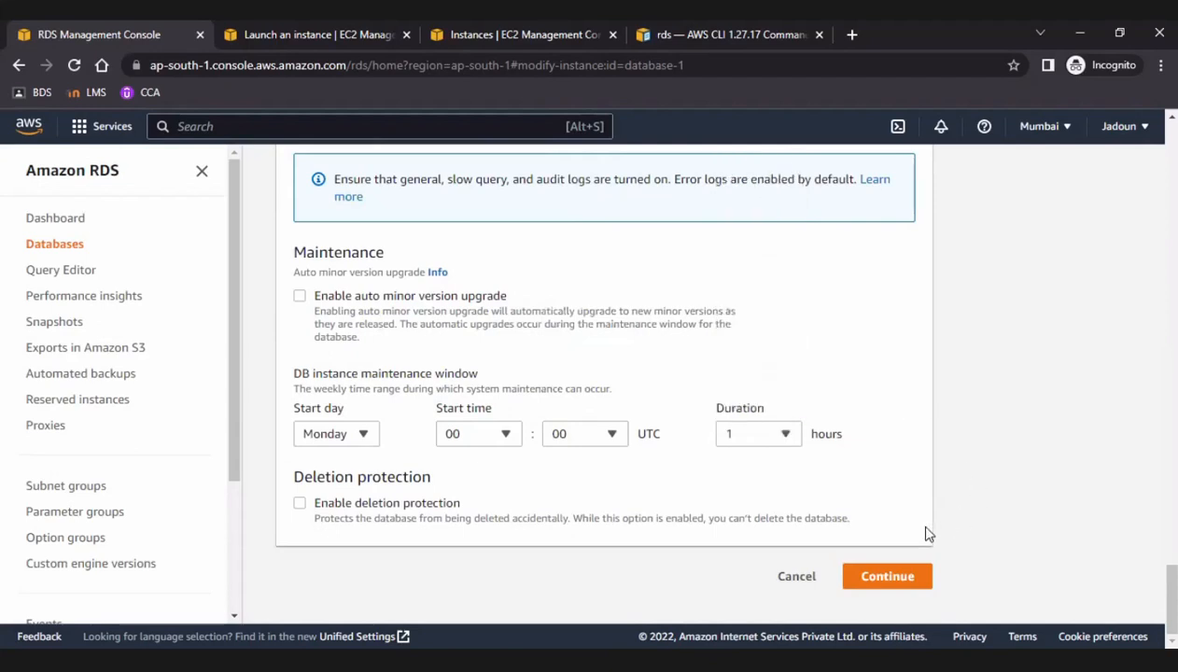
click(775, 433)
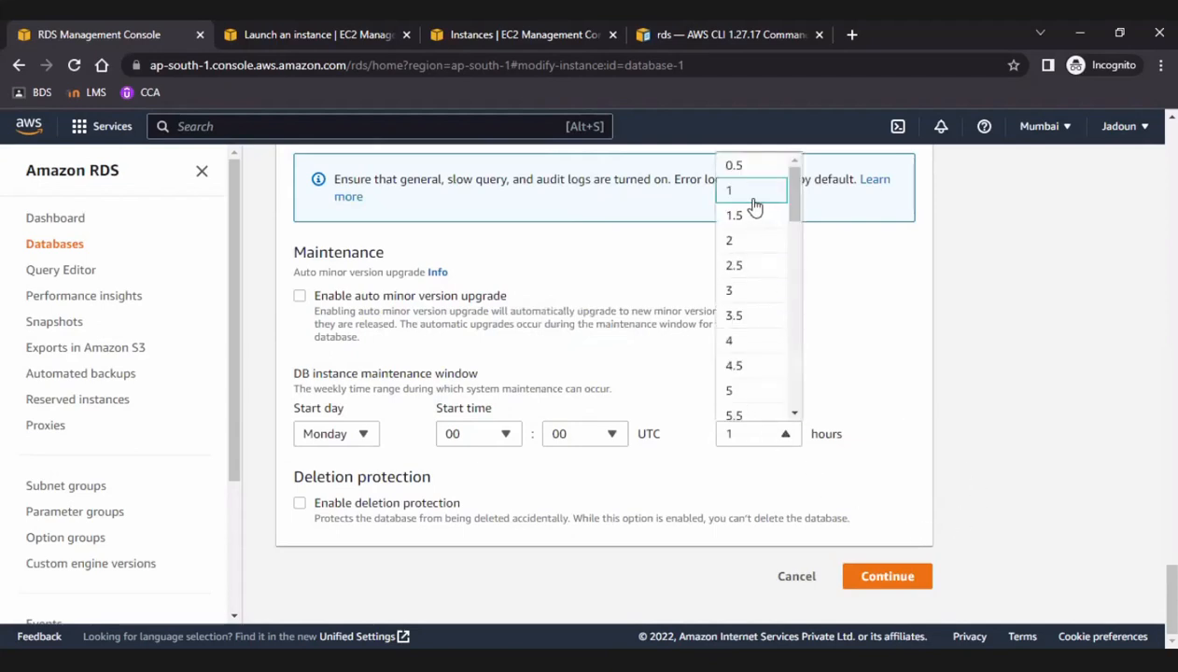
click(882, 375)
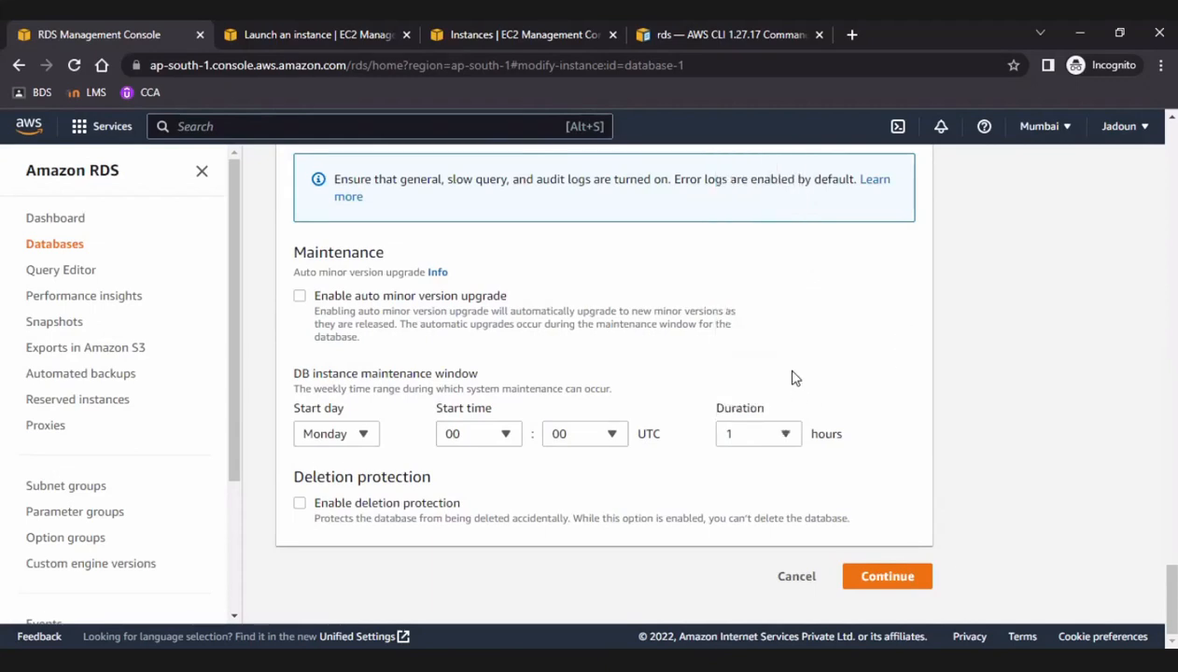
click(764, 434)
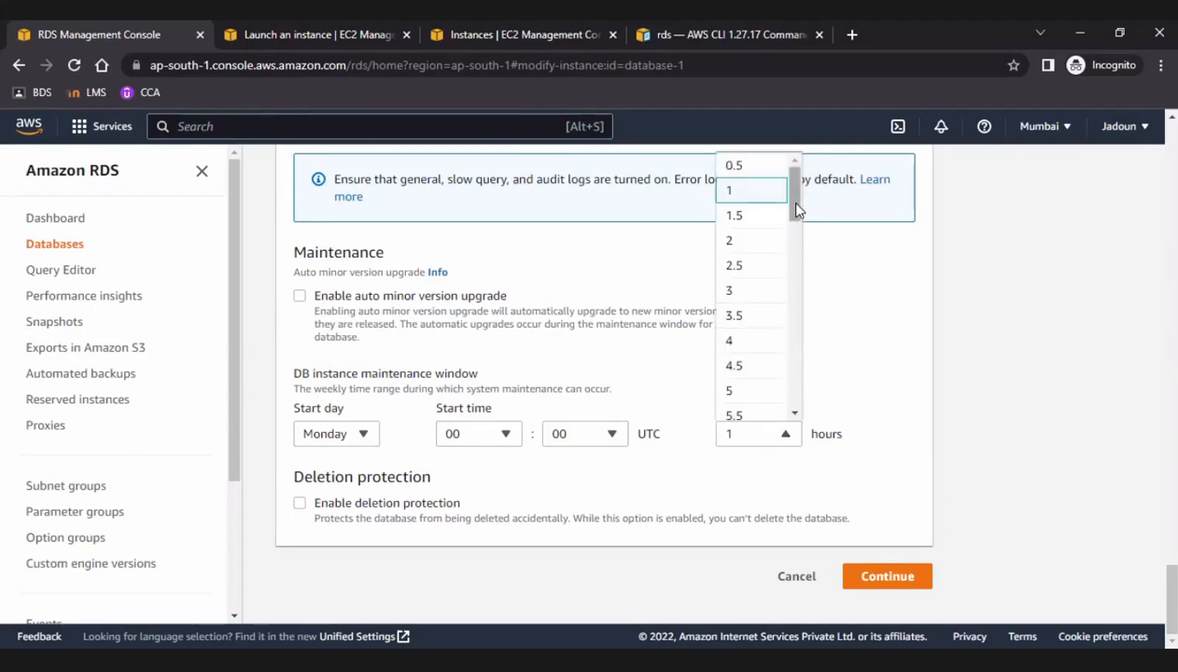
click(735, 166)
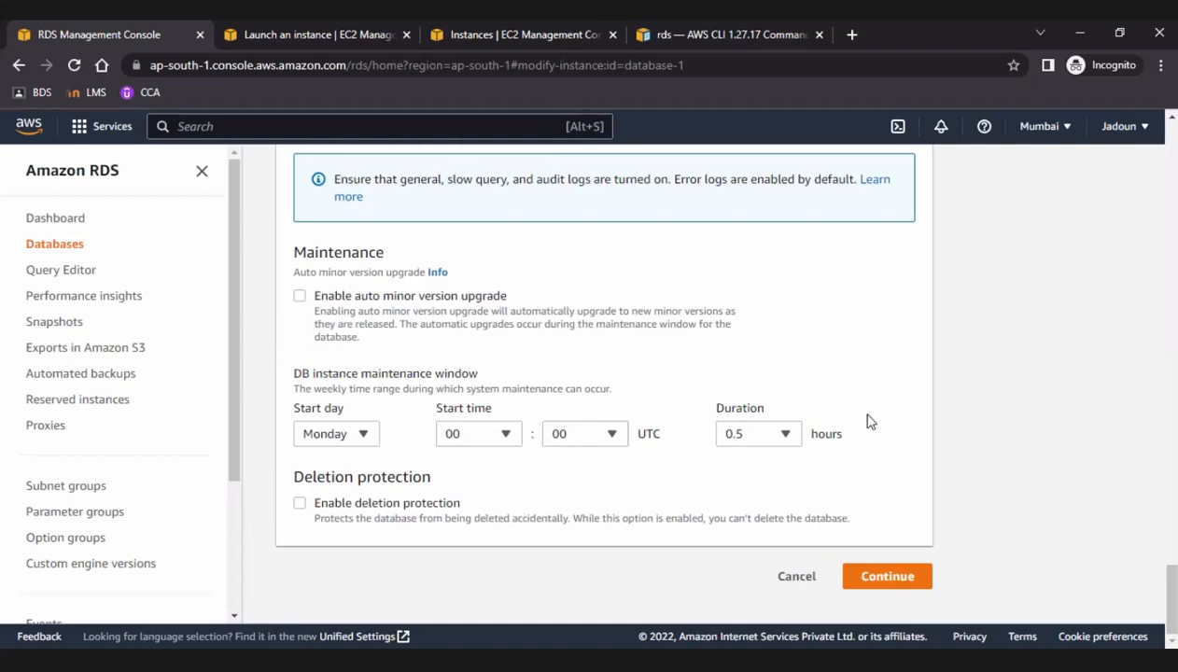
Try to continue with the modifications and correct the allocated storage to 288 GiB.
click(923, 583)
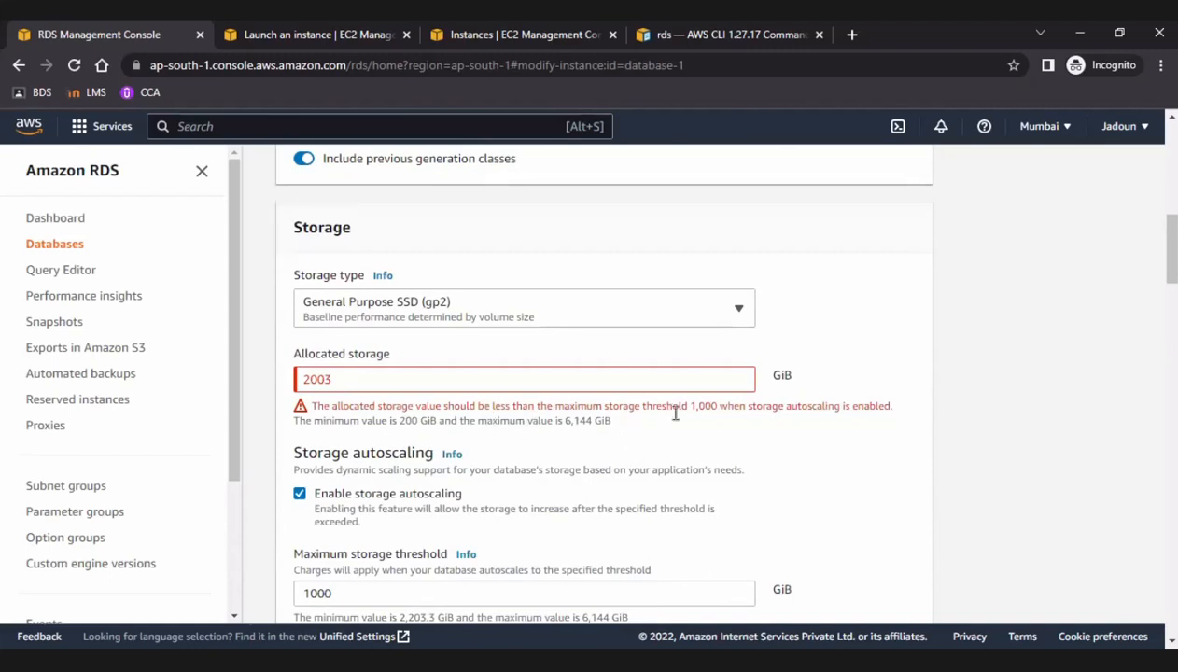
scroll(699, 466, down, 1)
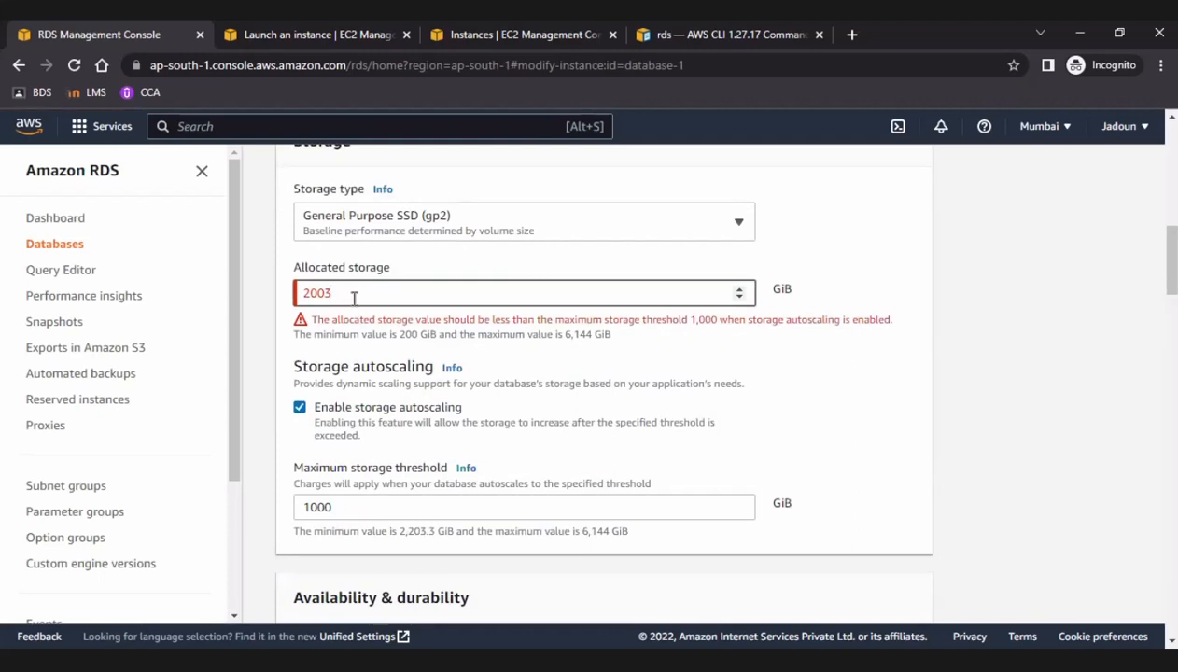
key(BackSpace)
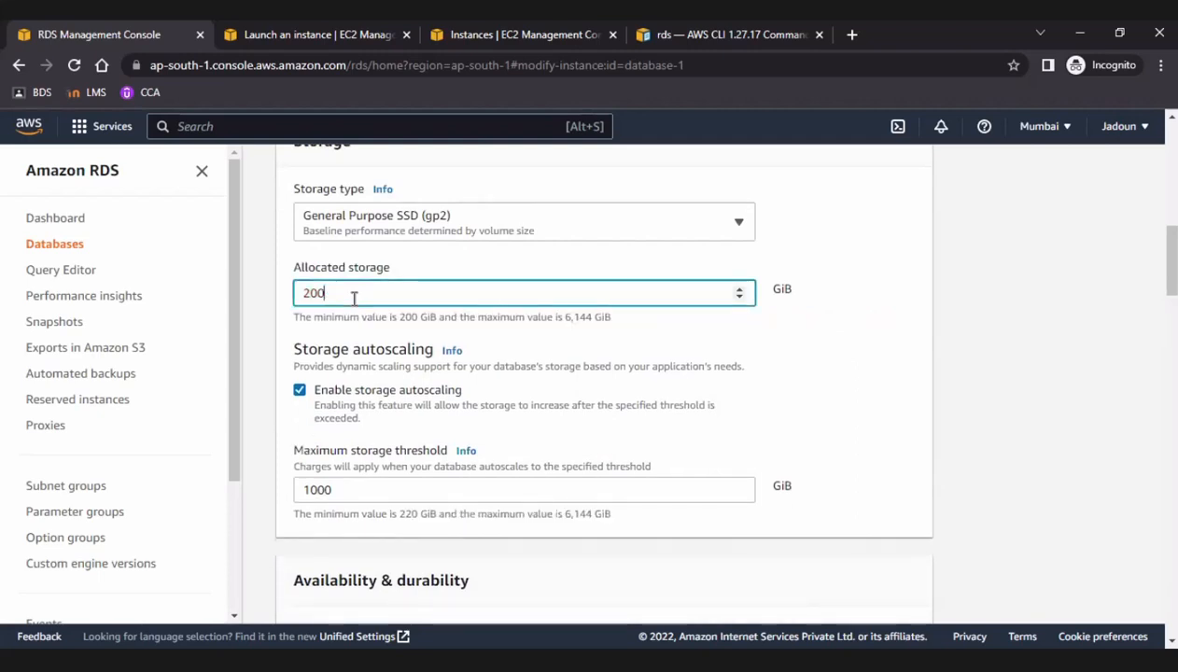
key(BackSpace)
key(BackSpace)
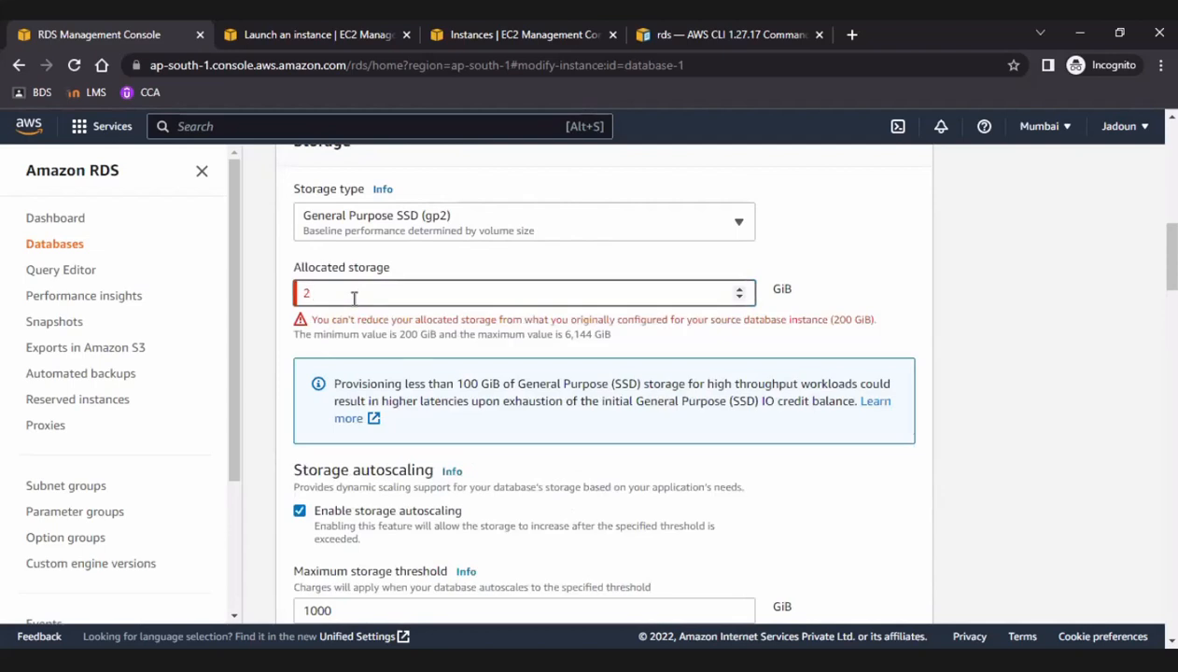
text(89)
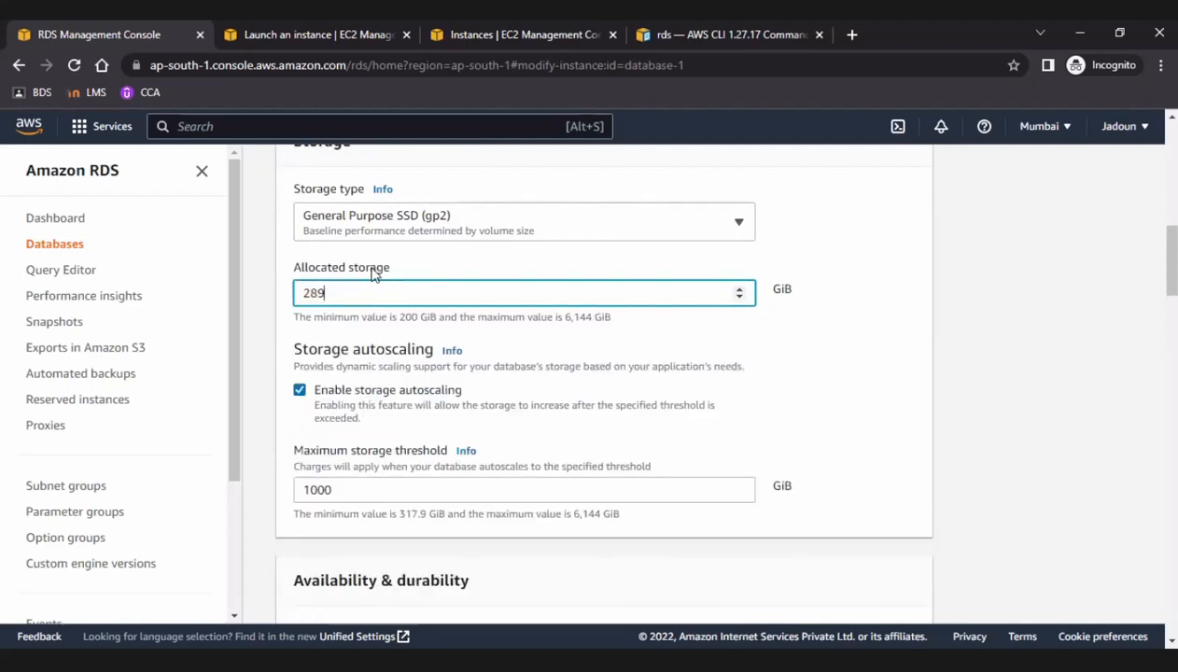
scroll(560, 295, down, 2)
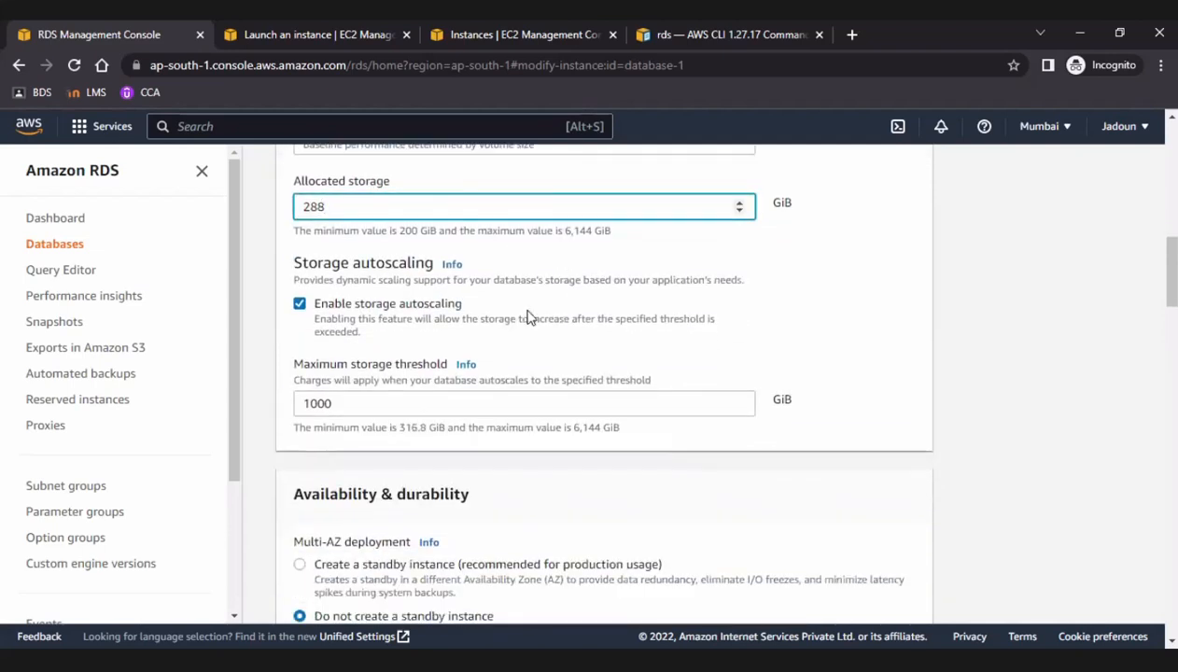
double_click(332, 403)
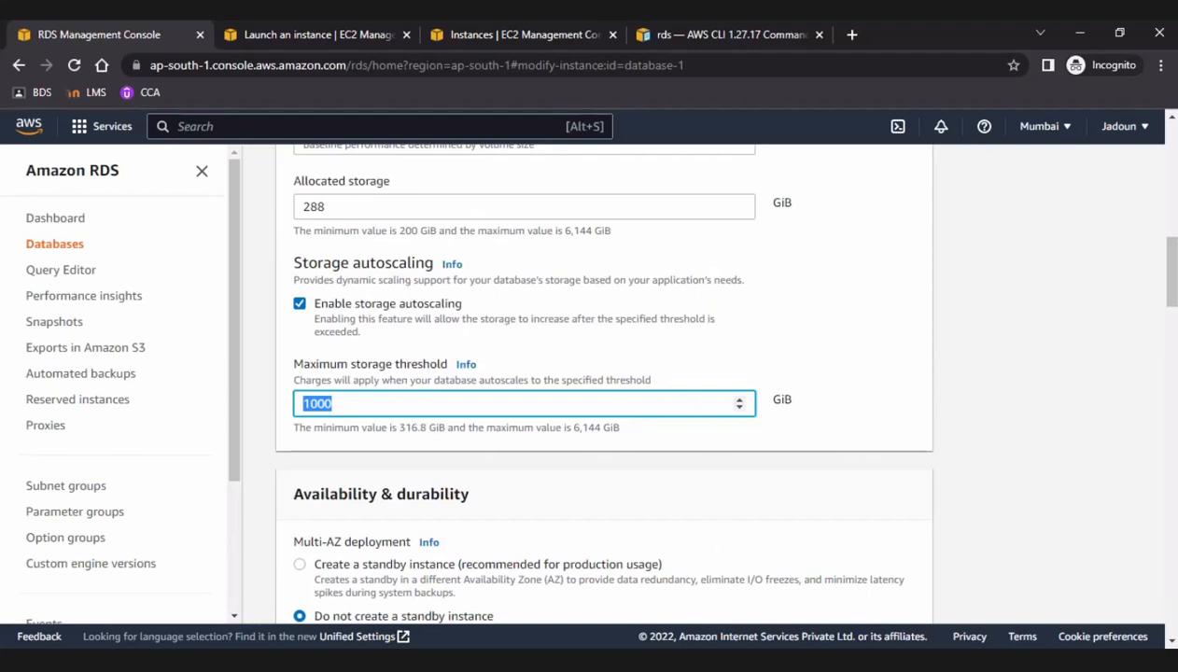
Switch to Paint and add the text "remaining storage" on an empty part of the canvas.
key(alt+Tab)
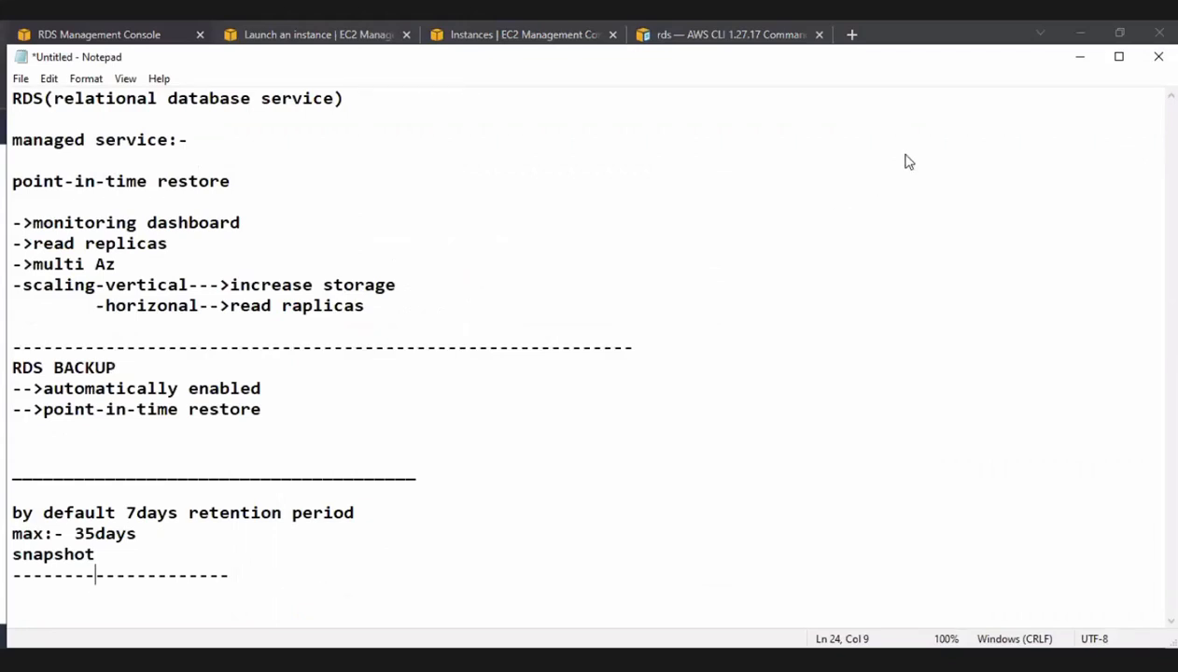
key(alt+Tab)
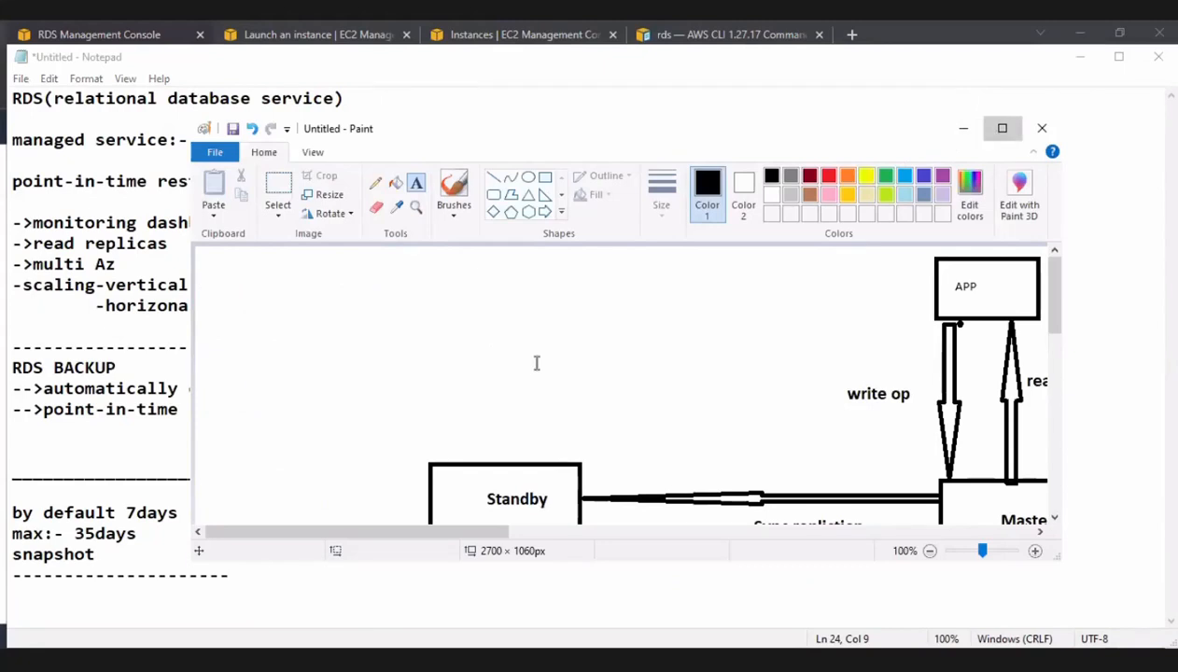
scroll(537, 363, down, 6)
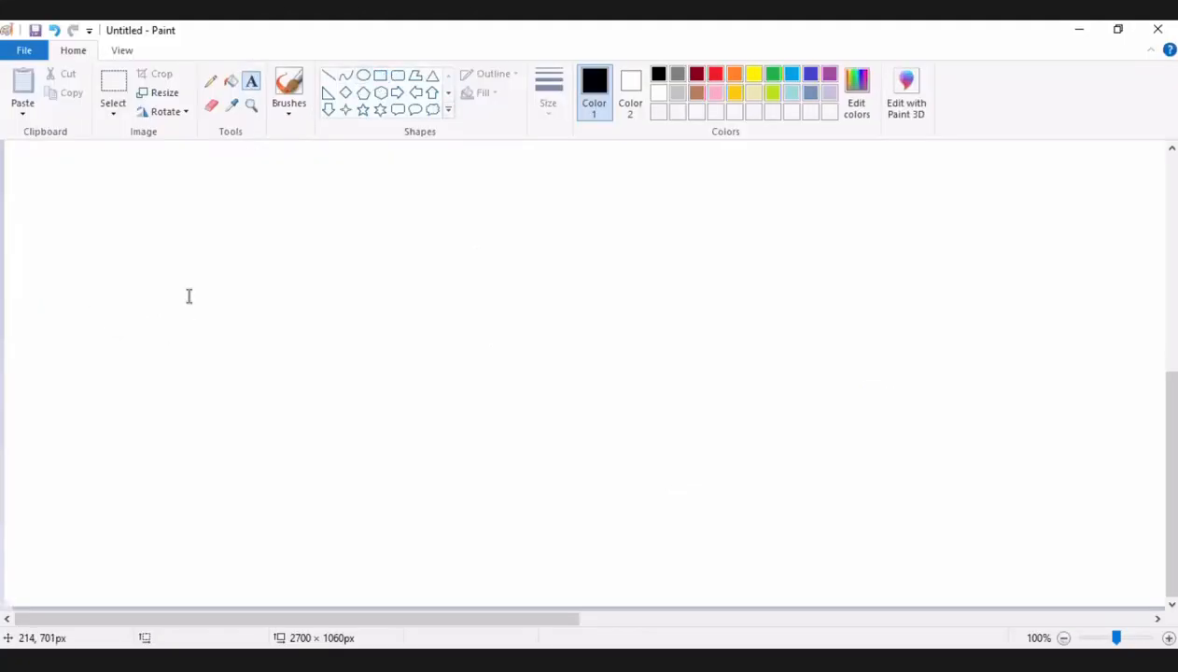
drag(137, 297, 345, 357)
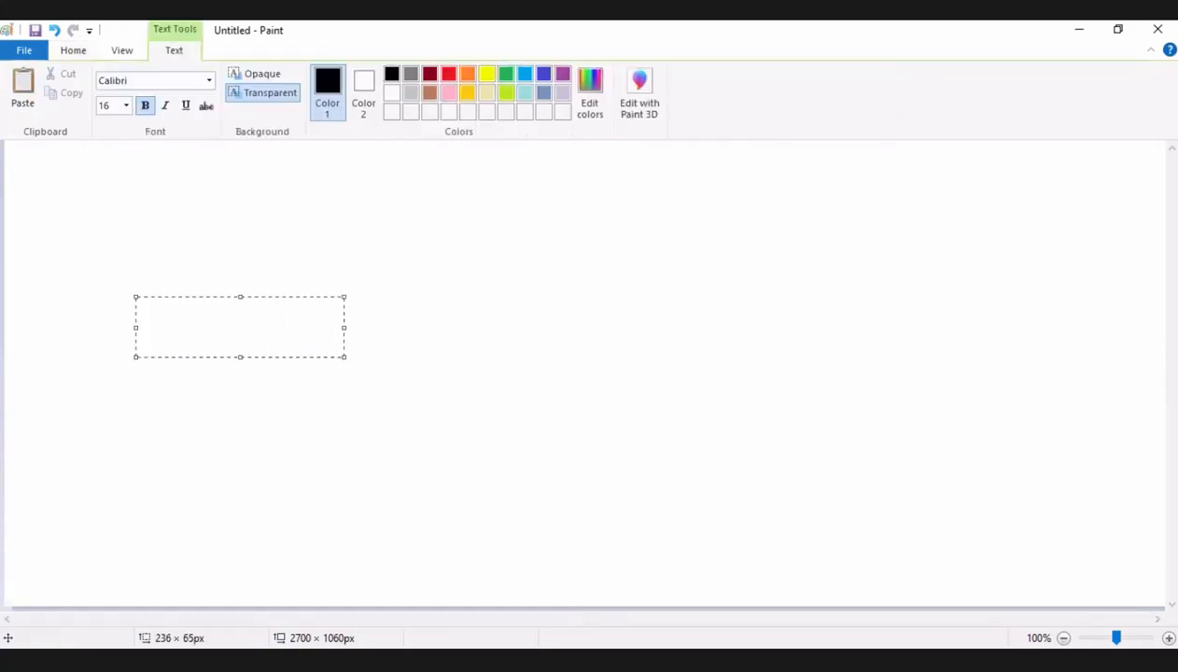
text(remaining st)
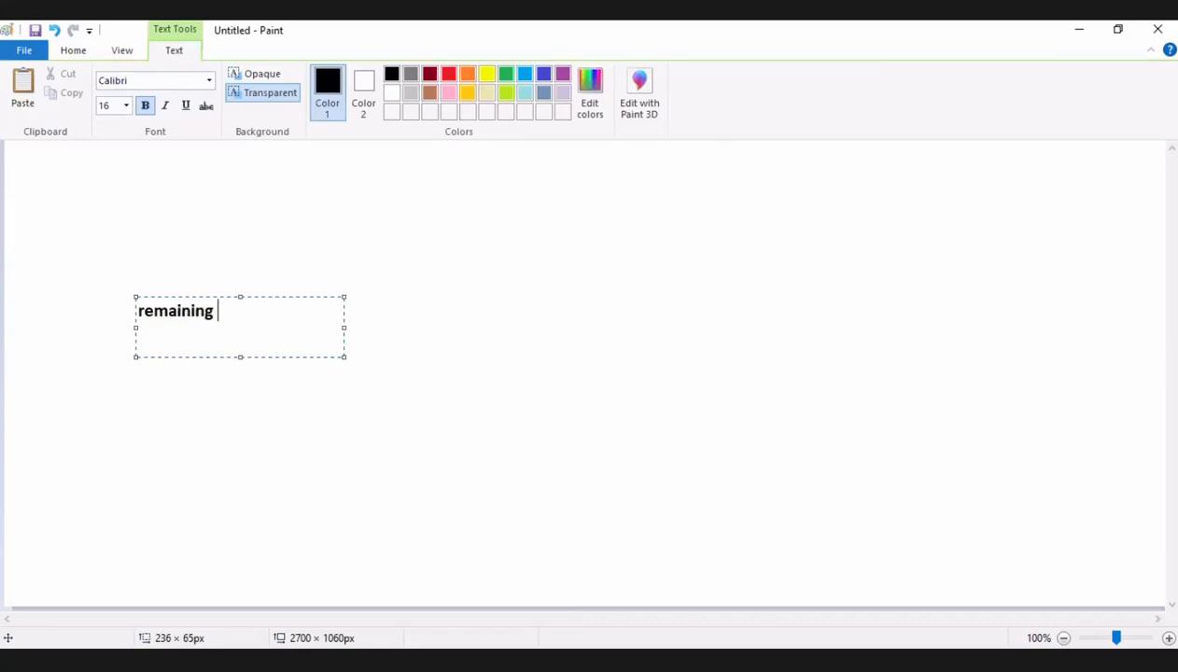
text(orage)
click(316, 474)
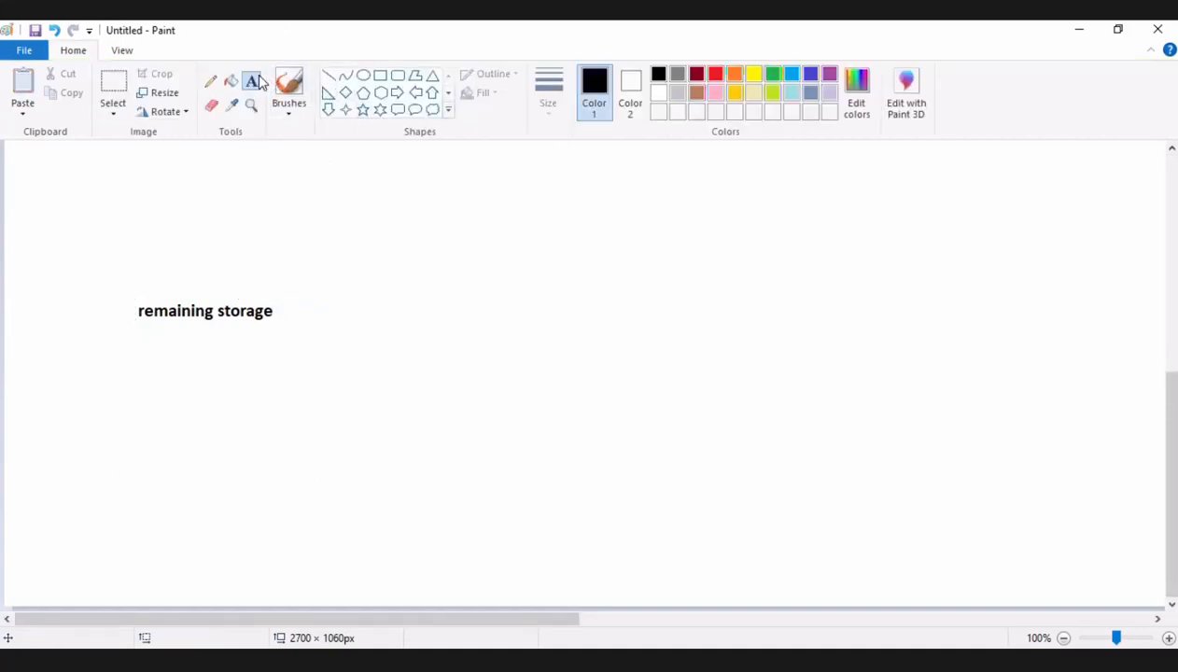
Draw a less-than sign after "remaining storage" with the Pencil and add the text "10%of allocated stoarge" beside it.
click(211, 81)
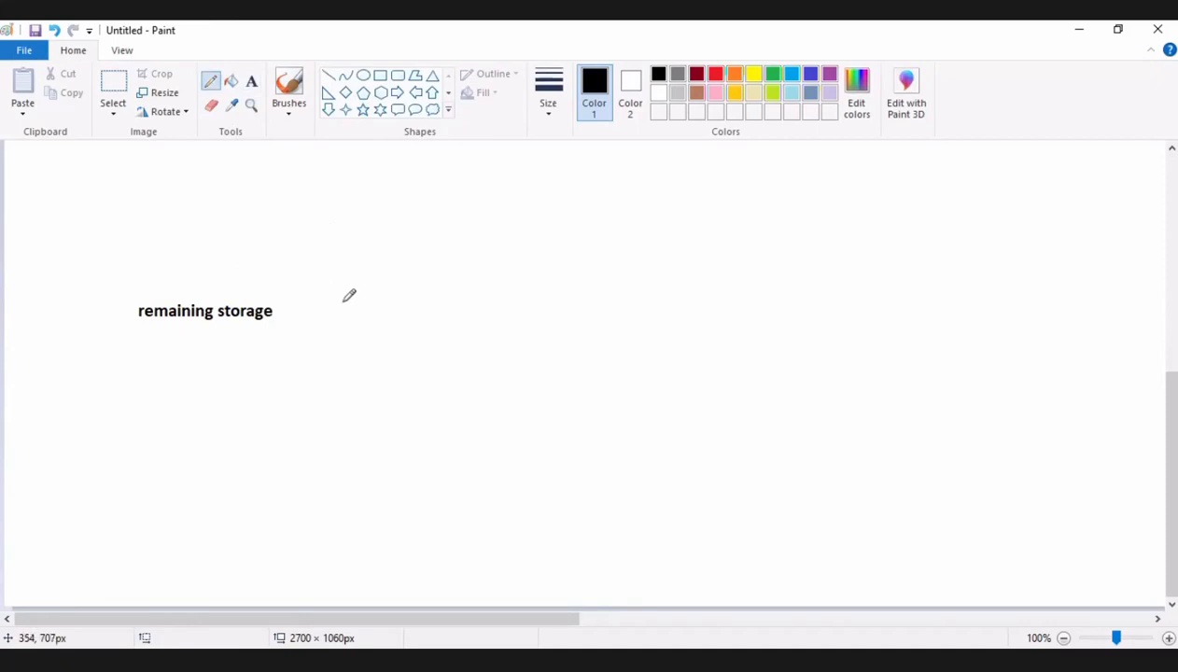
mouse_move(341, 303)
mouse_down()
mouse_move(318, 313)
mouse_move(343, 332)
mouse_up()
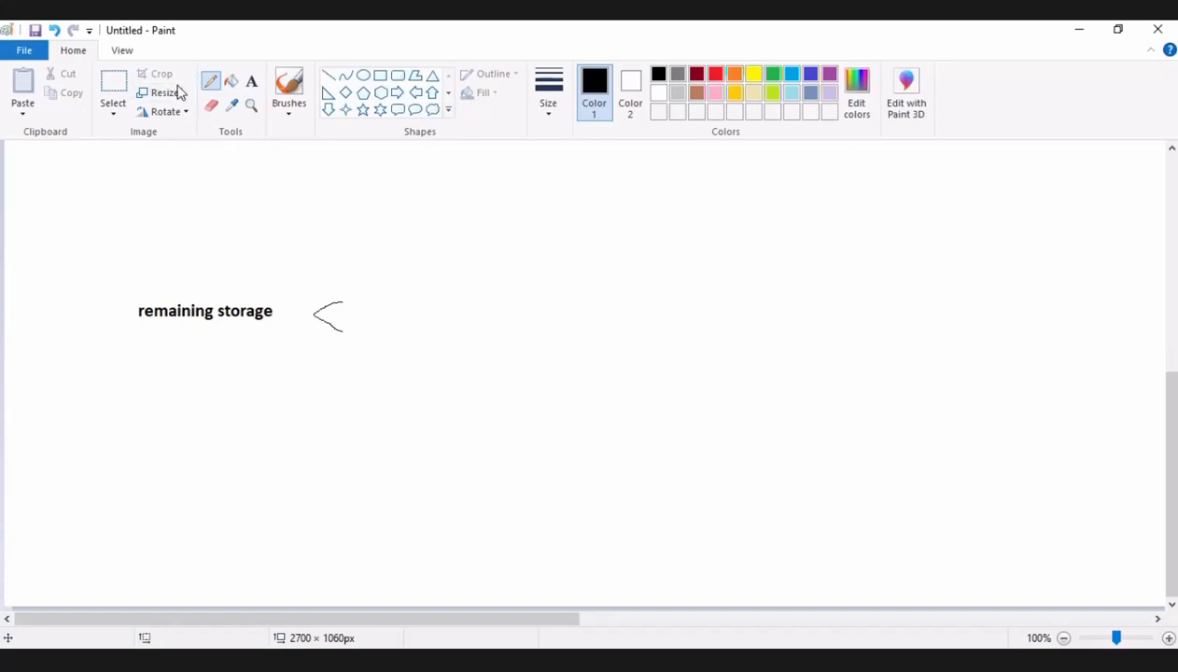
click(251, 81)
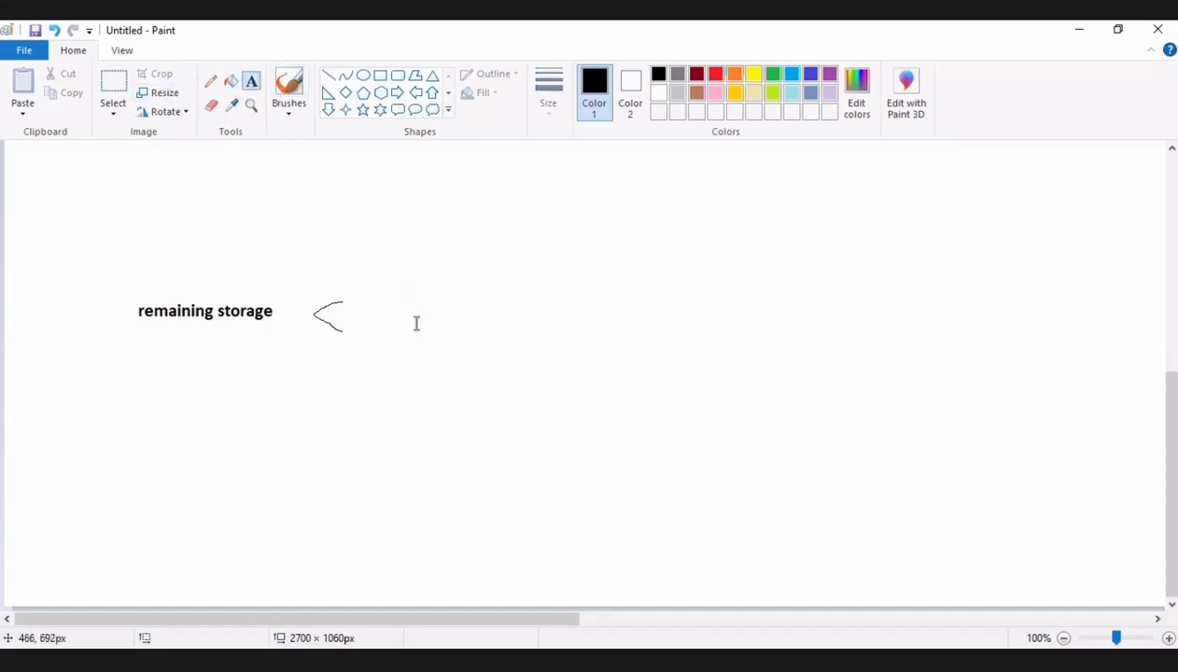
drag(405, 300, 618, 345)
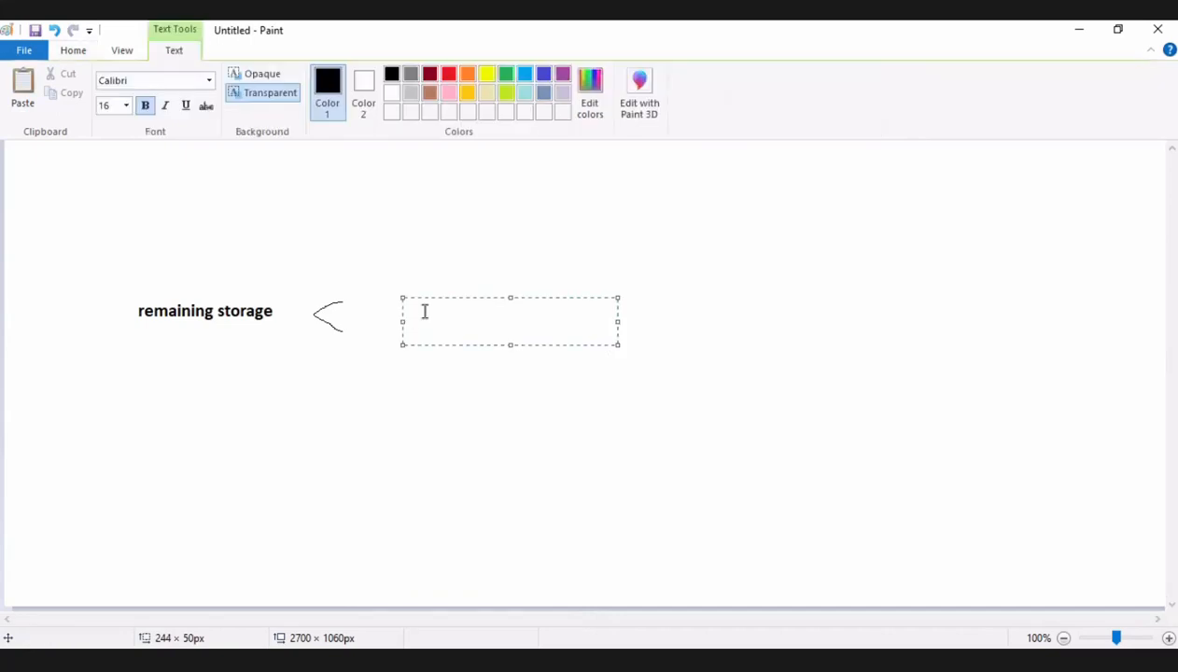
text(10%of allocated)
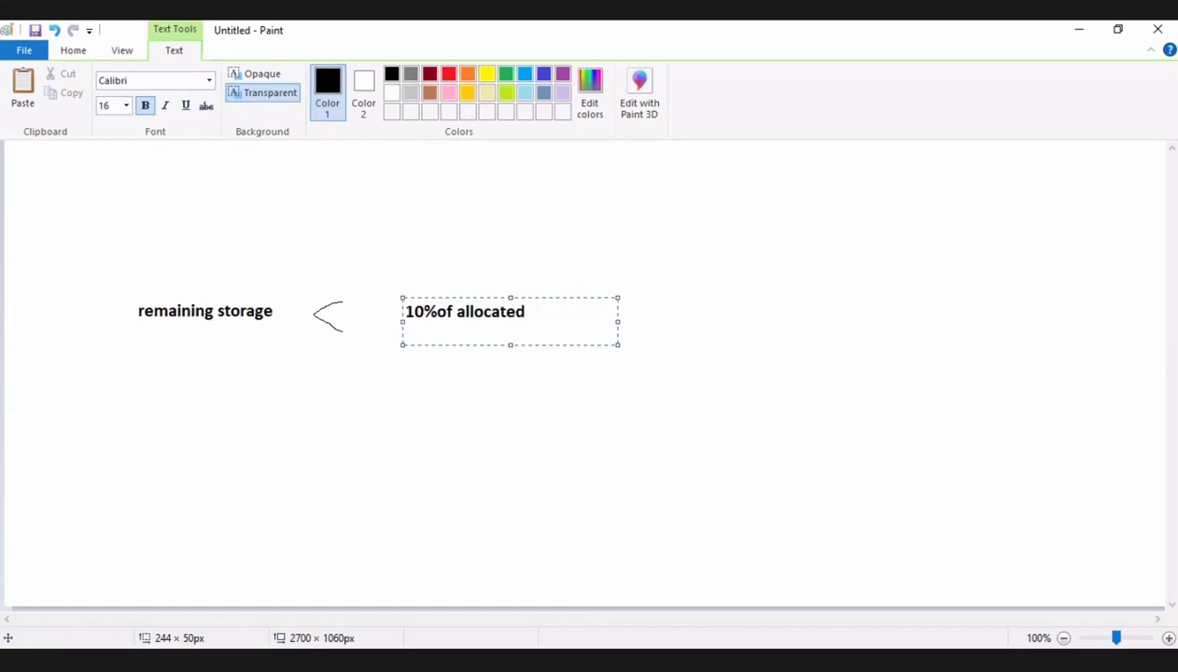
text( stoarge)
click(451, 439)
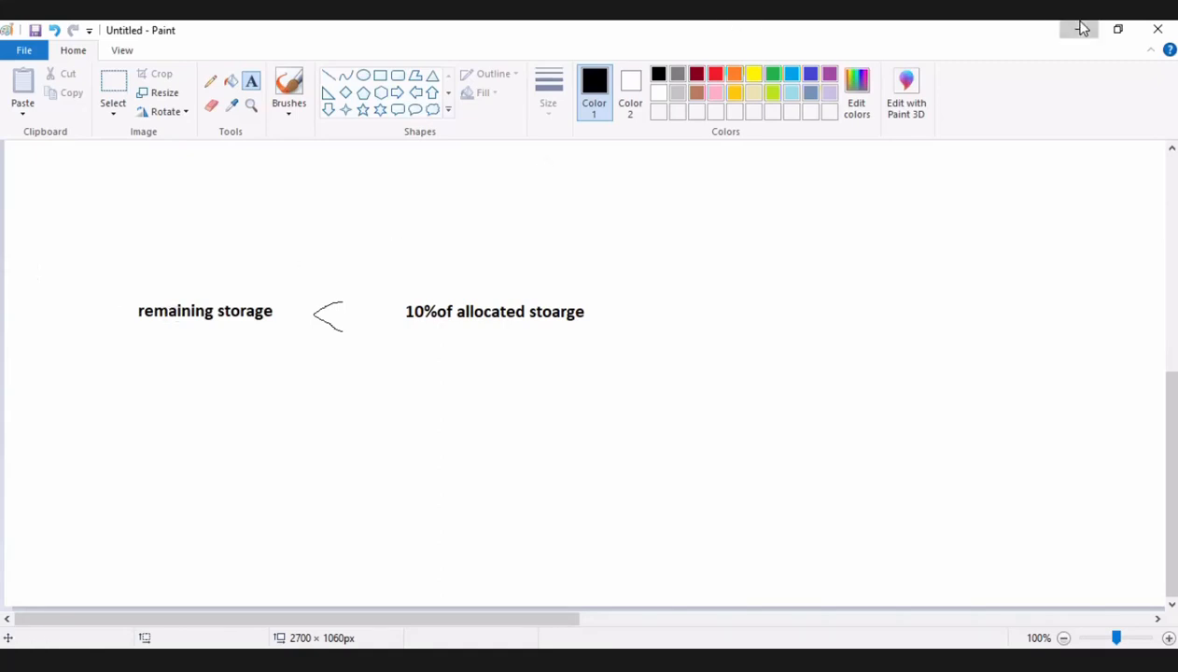
Return to the RDS console in the browser and continue to the summary of modifications for the database instance.
click(1081, 28)
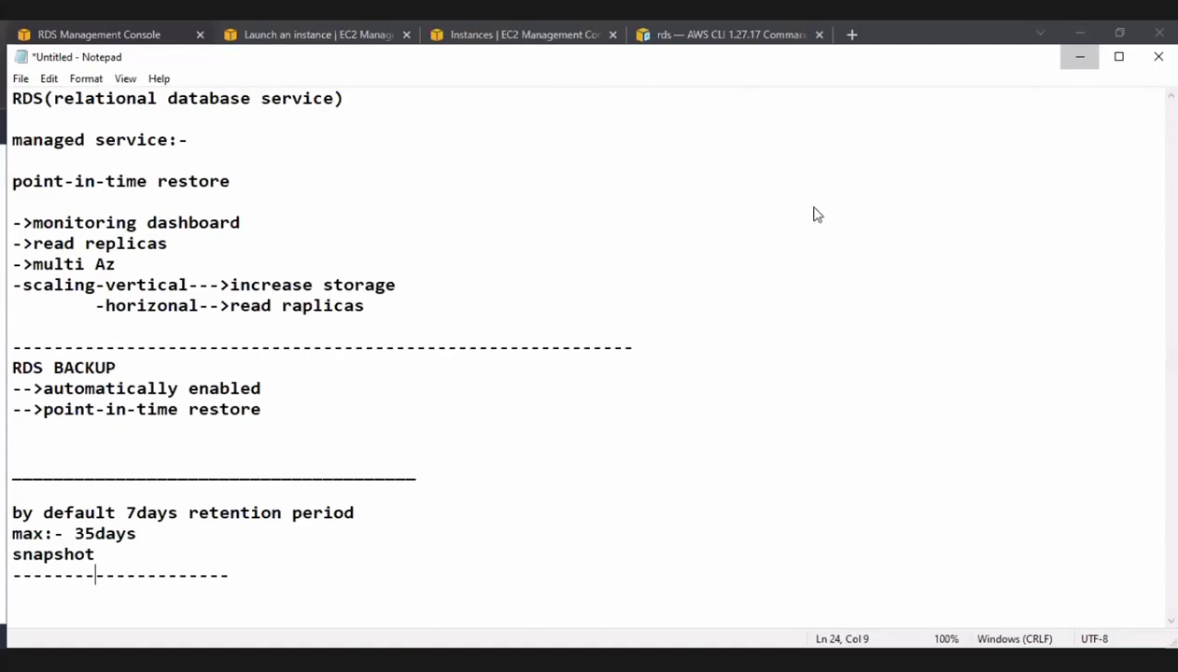
click(1080, 57)
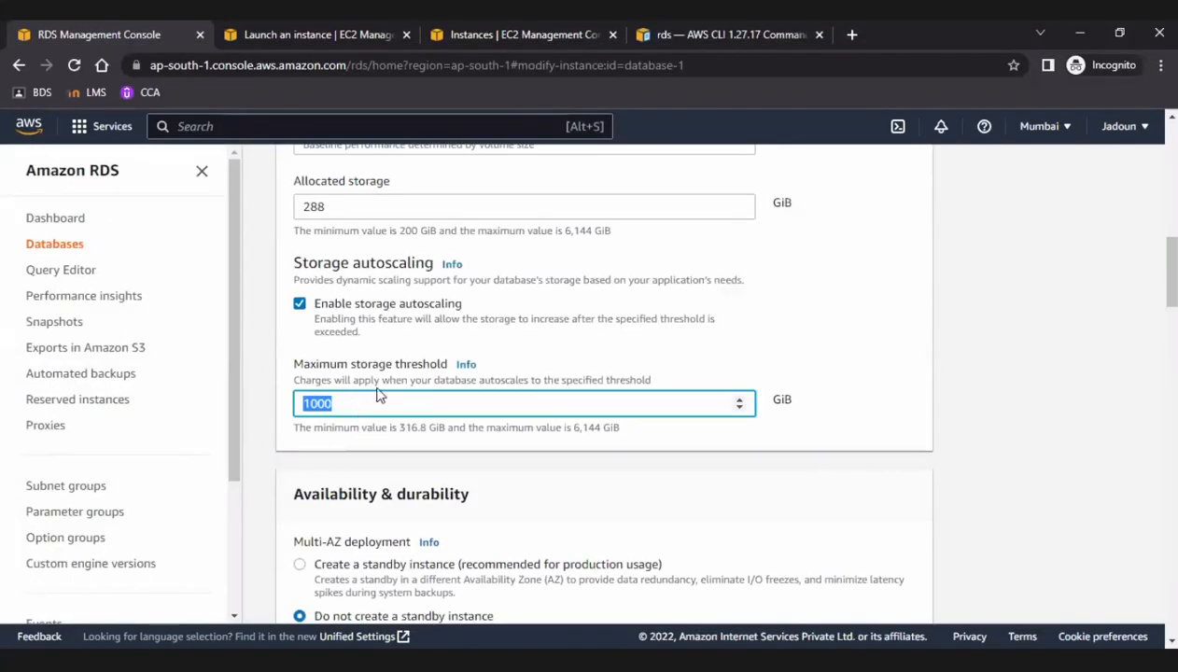
scroll(587, 397, down, 15)
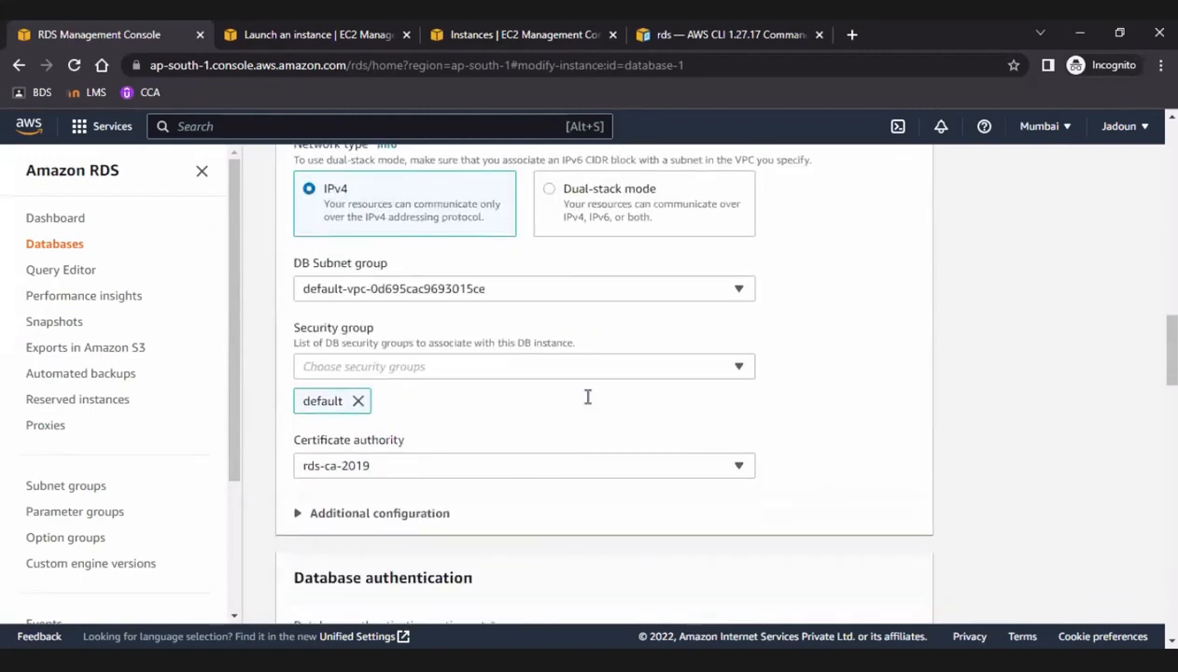
scroll(805, 509, down, 10)
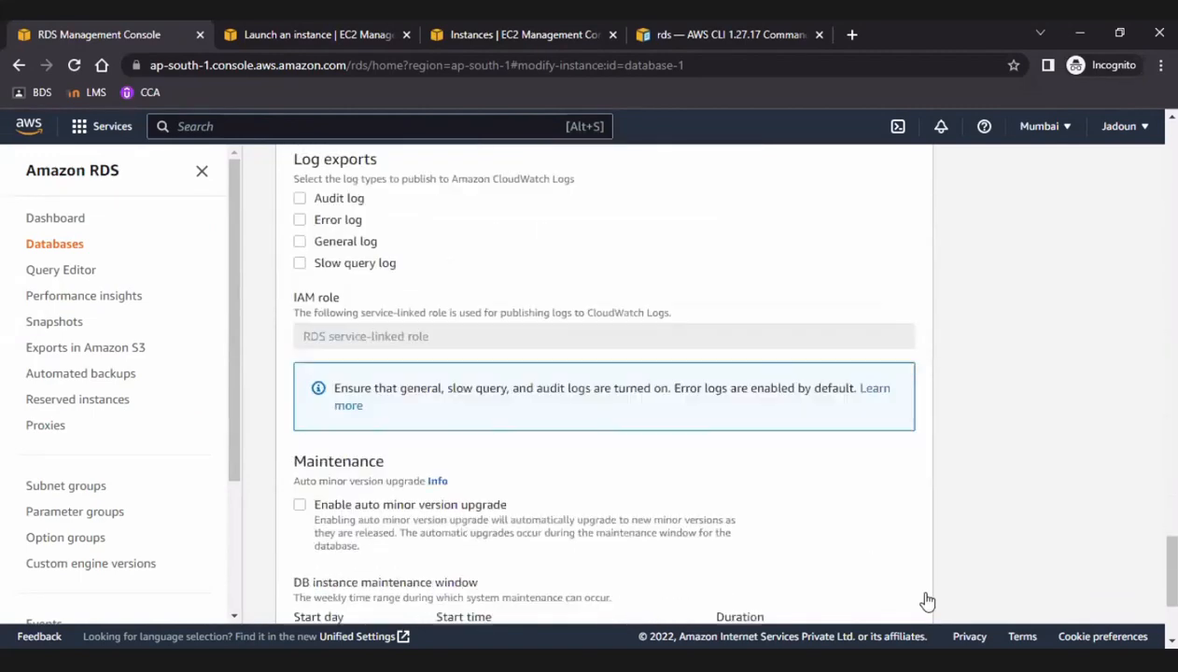
click(902, 579)
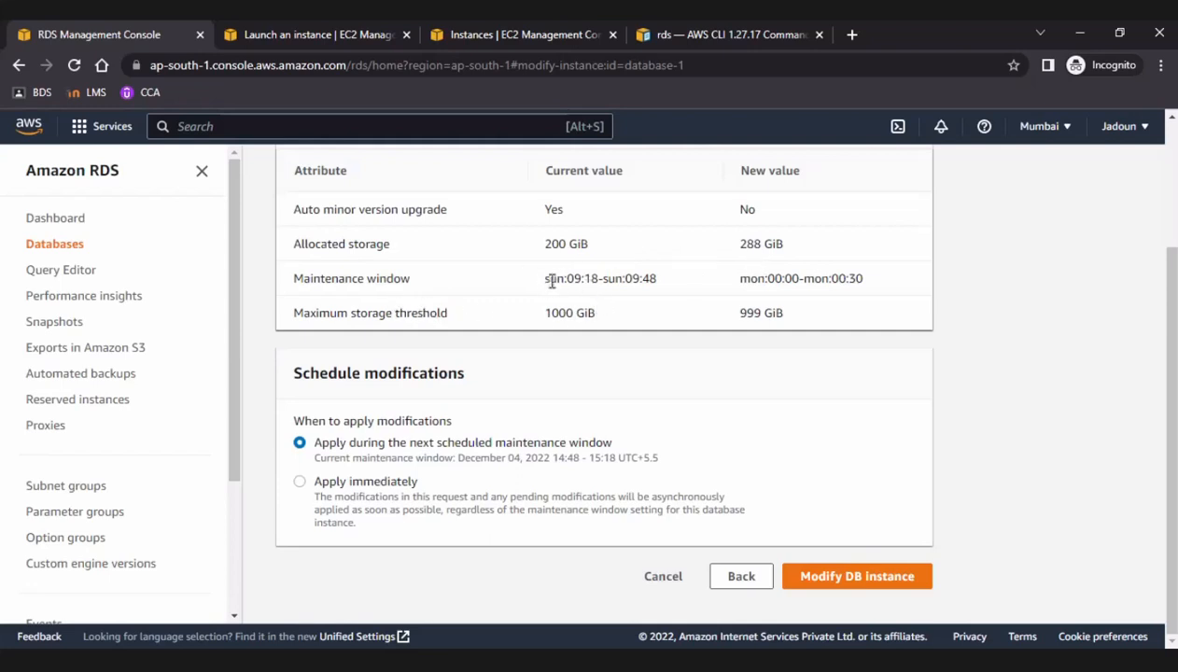
Review the maintenance window and maximum storage threshold changes, then modify the DB instance with the changes applied immediately.
drag(545, 279, 654, 282)
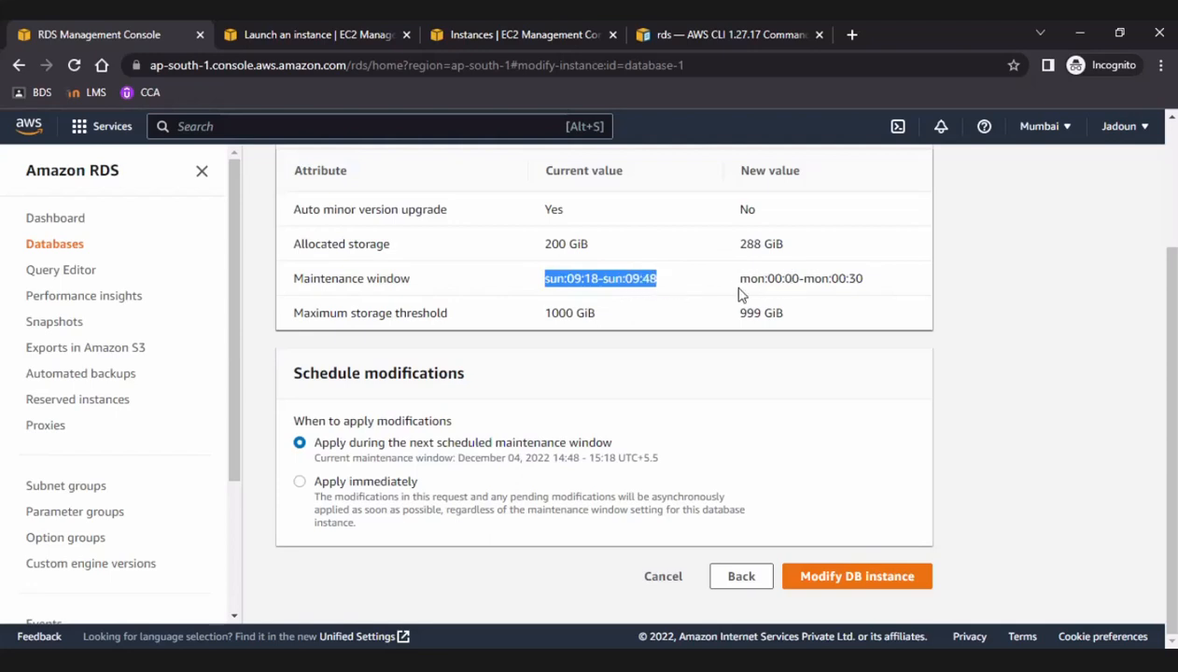
drag(737, 282, 845, 289)
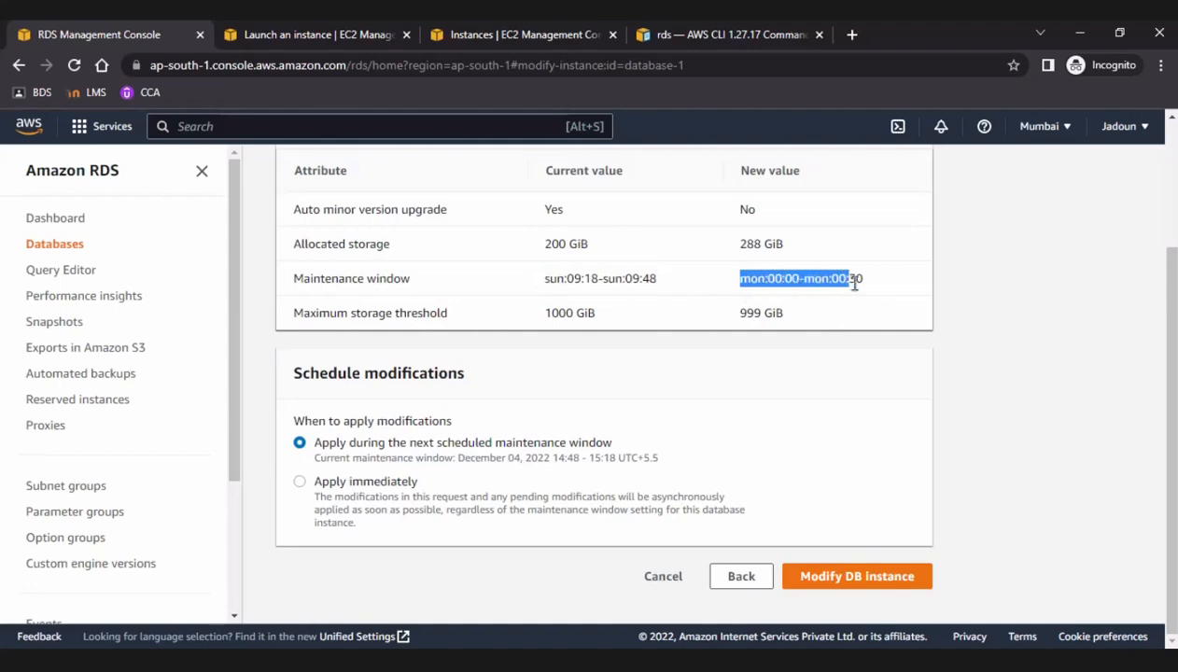
click(850, 252)
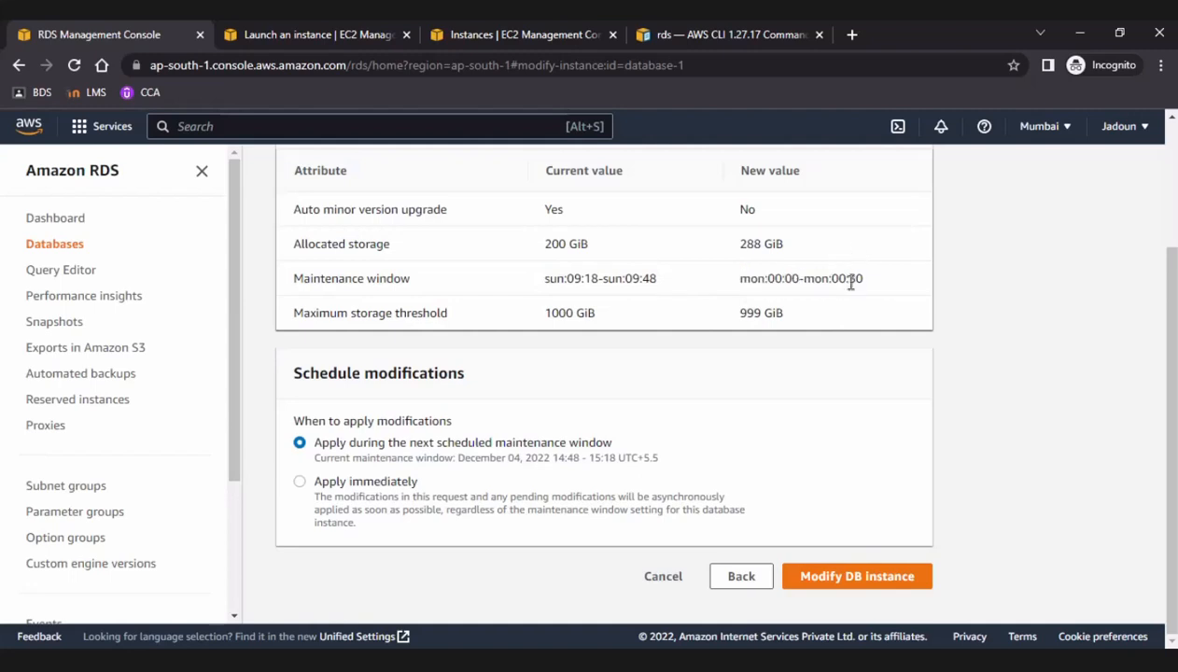
drag(833, 280, 863, 281)
drag(739, 314, 788, 318)
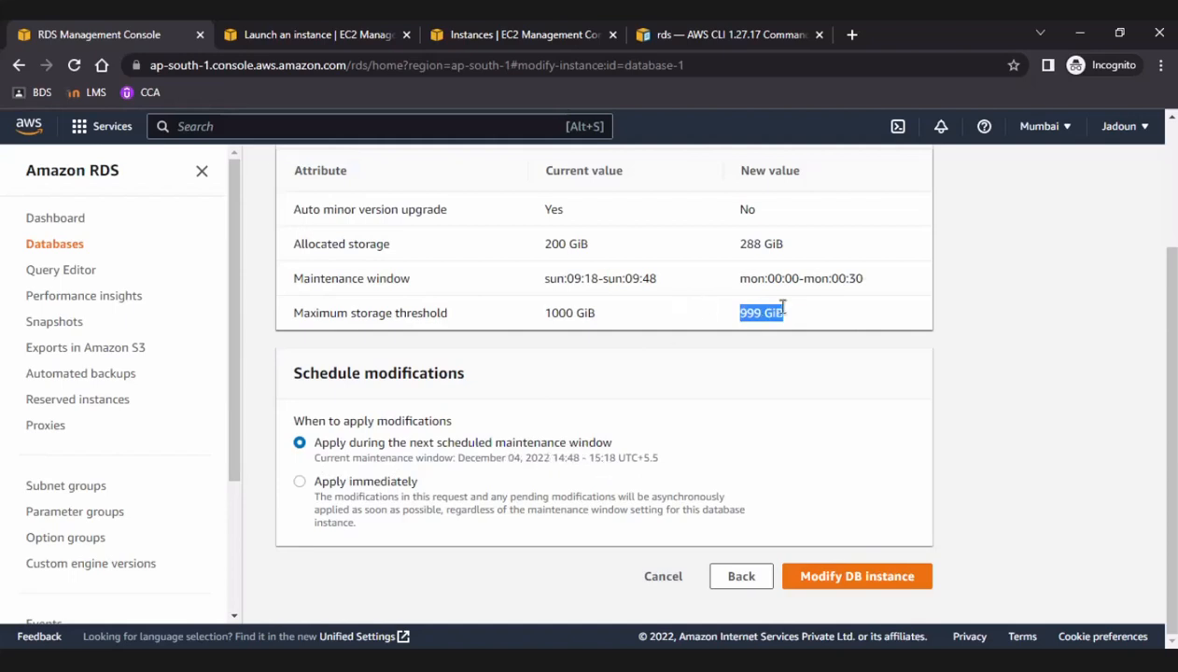
click(298, 481)
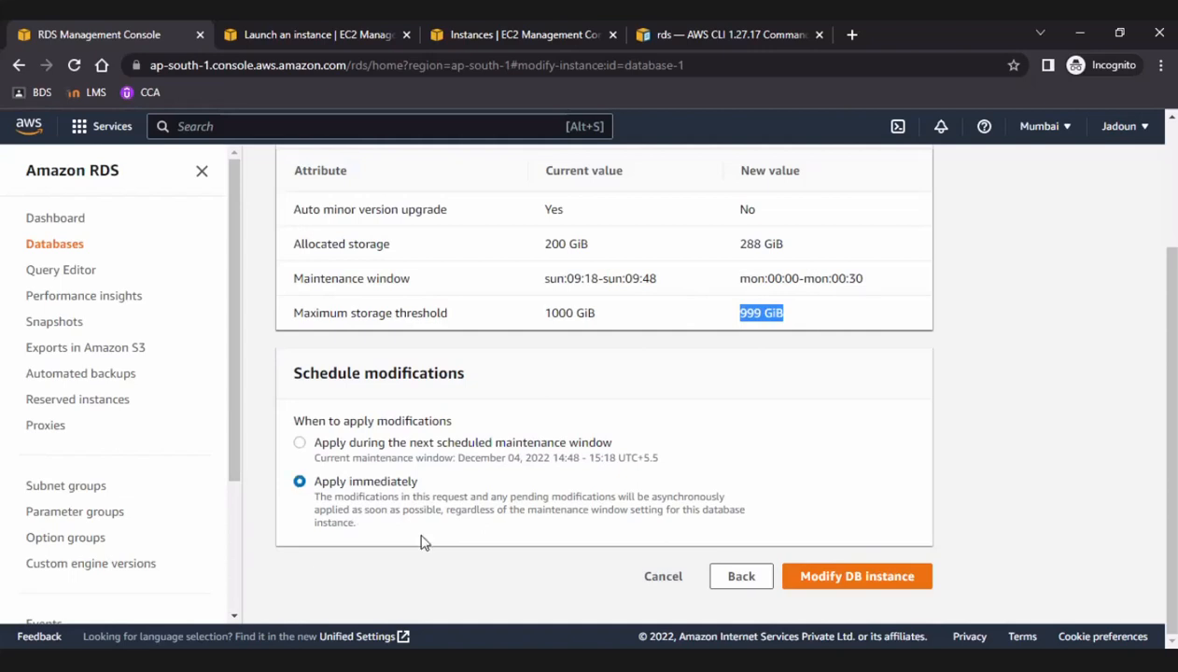
click(867, 577)
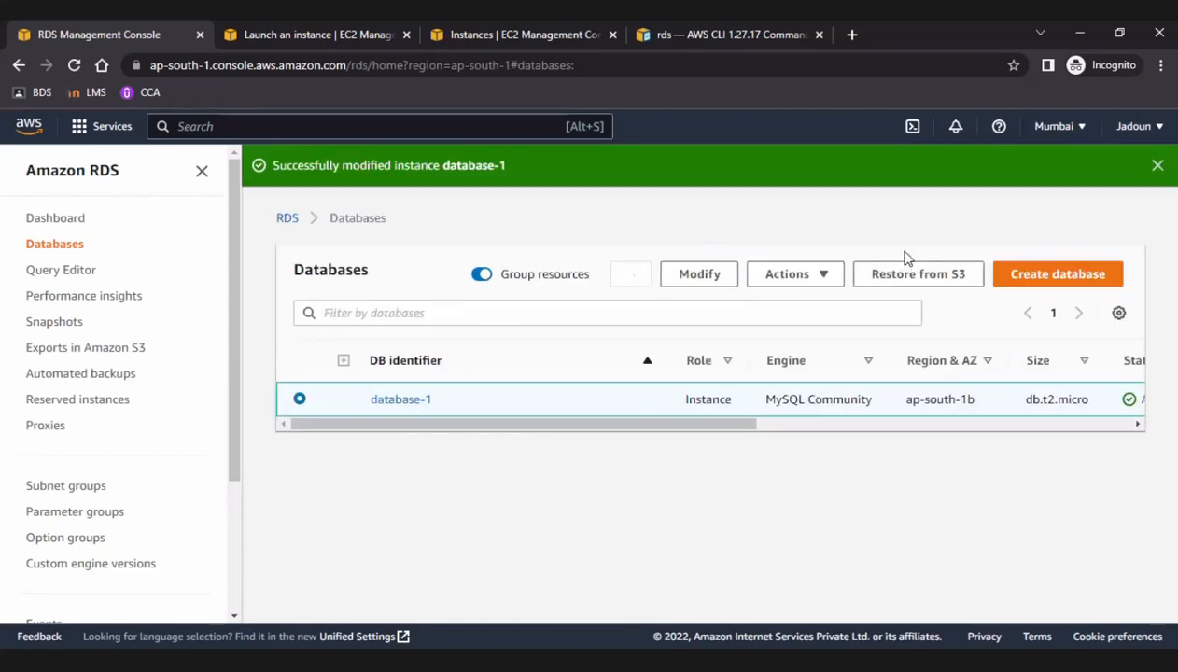
click(1157, 165)
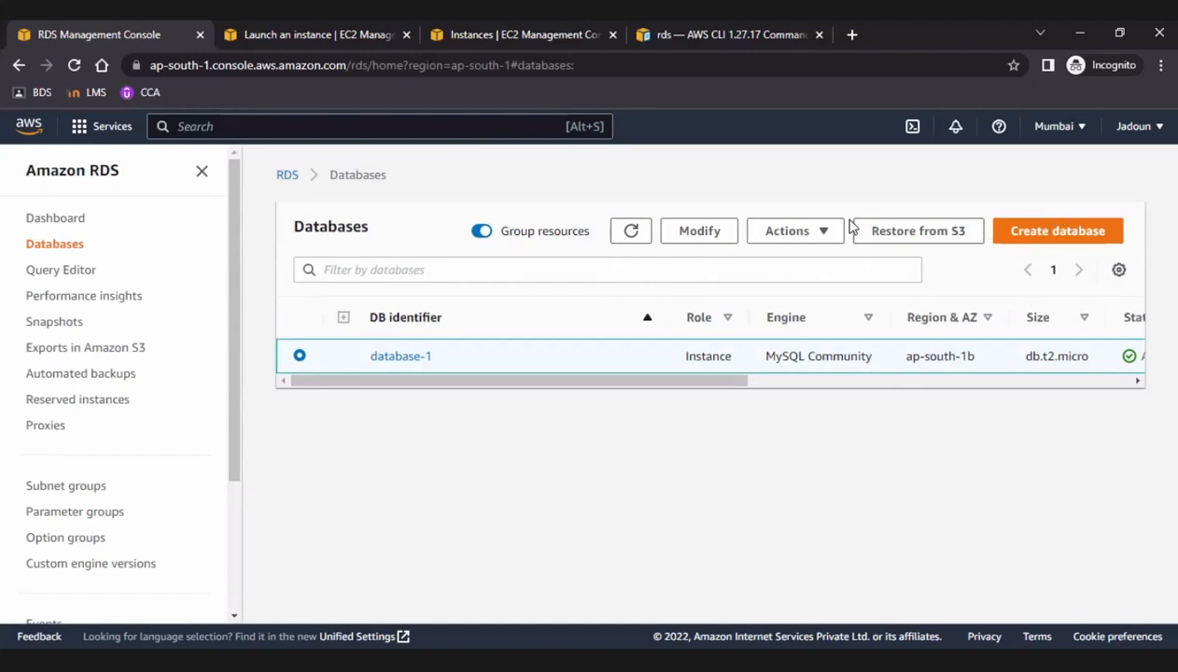
Start deleting database-1 without a final snapshot or retained automated backups, and acknowledge the loss of automated backups.
click(817, 238)
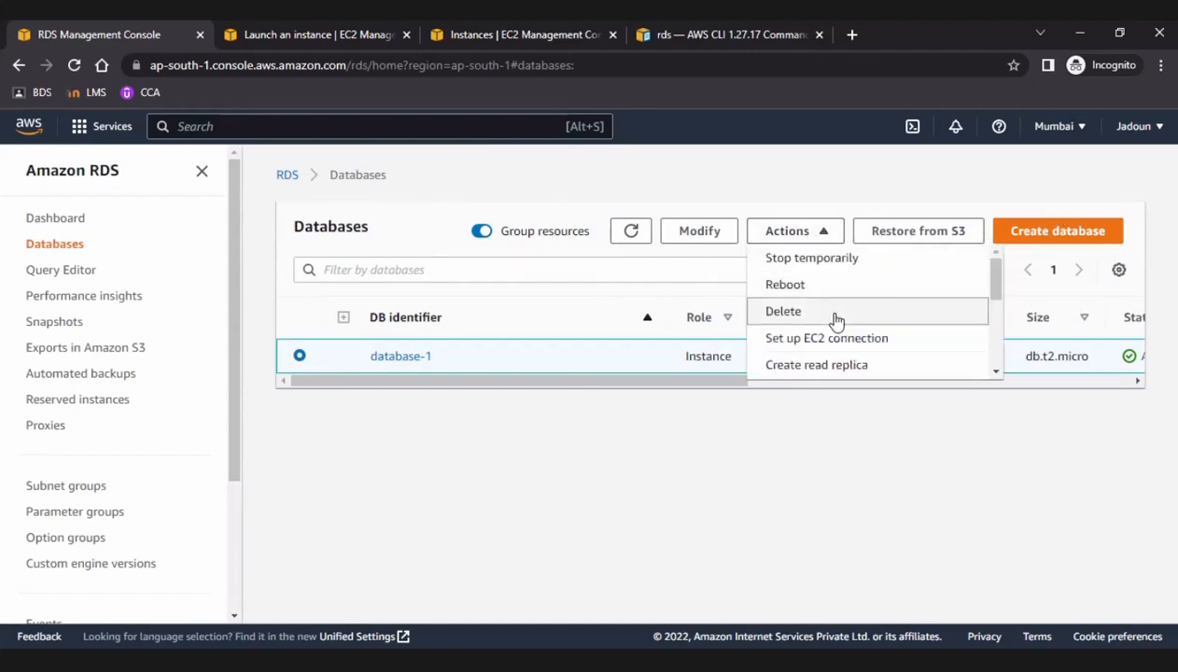
click(837, 318)
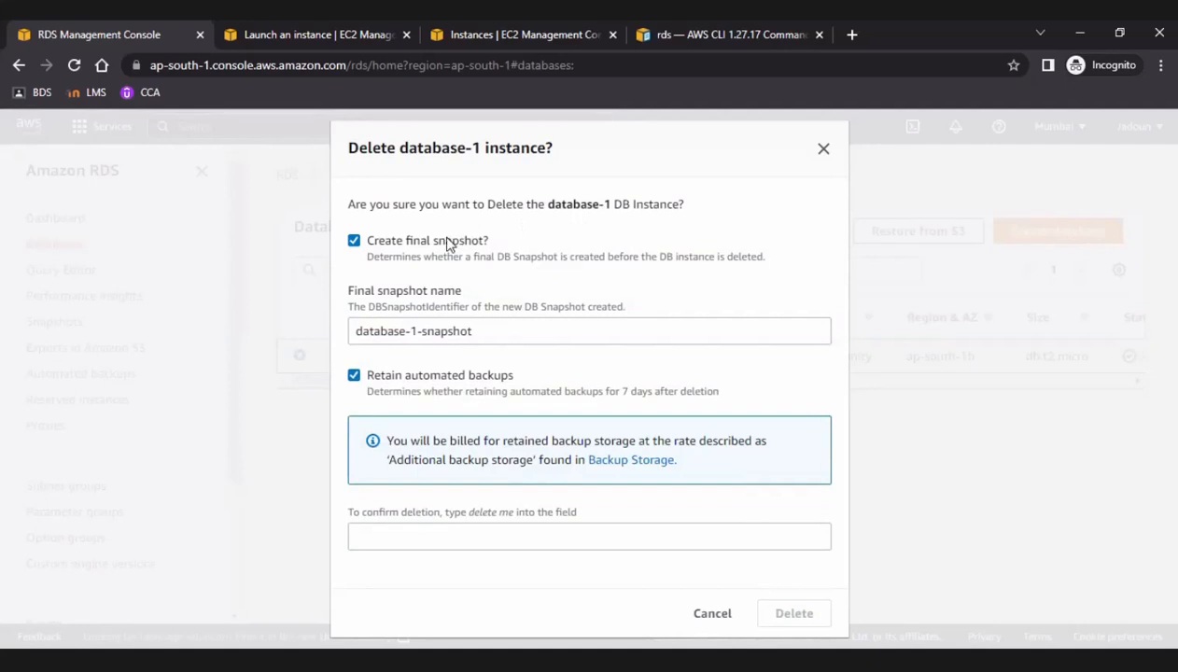
click(354, 242)
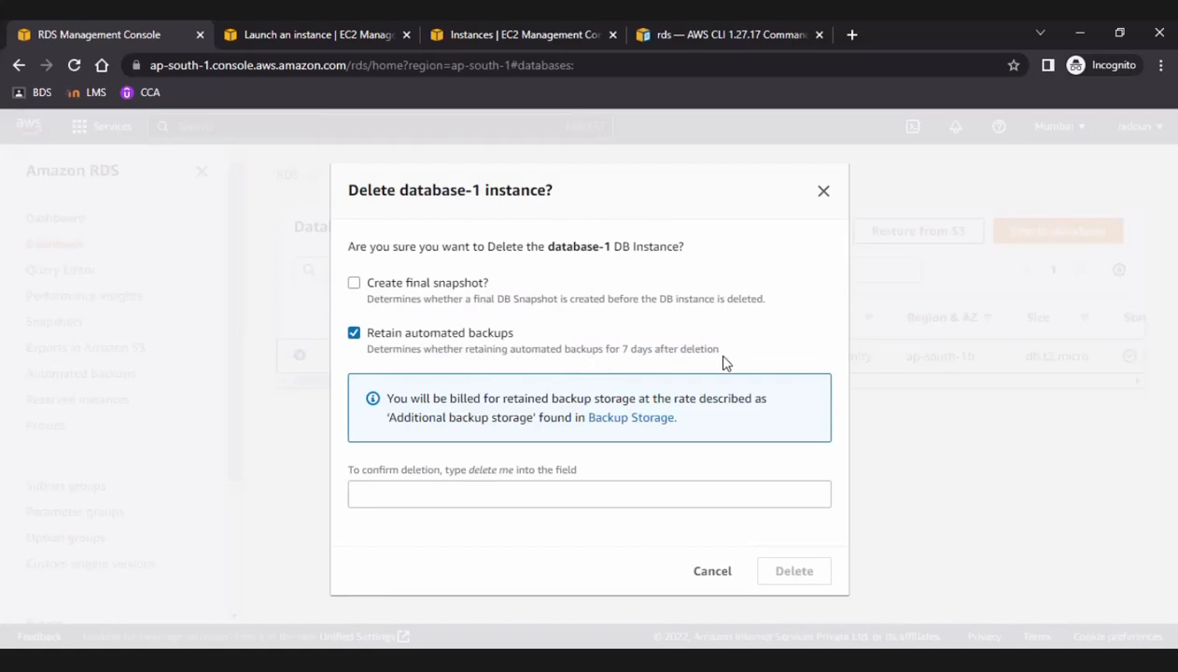
click(355, 336)
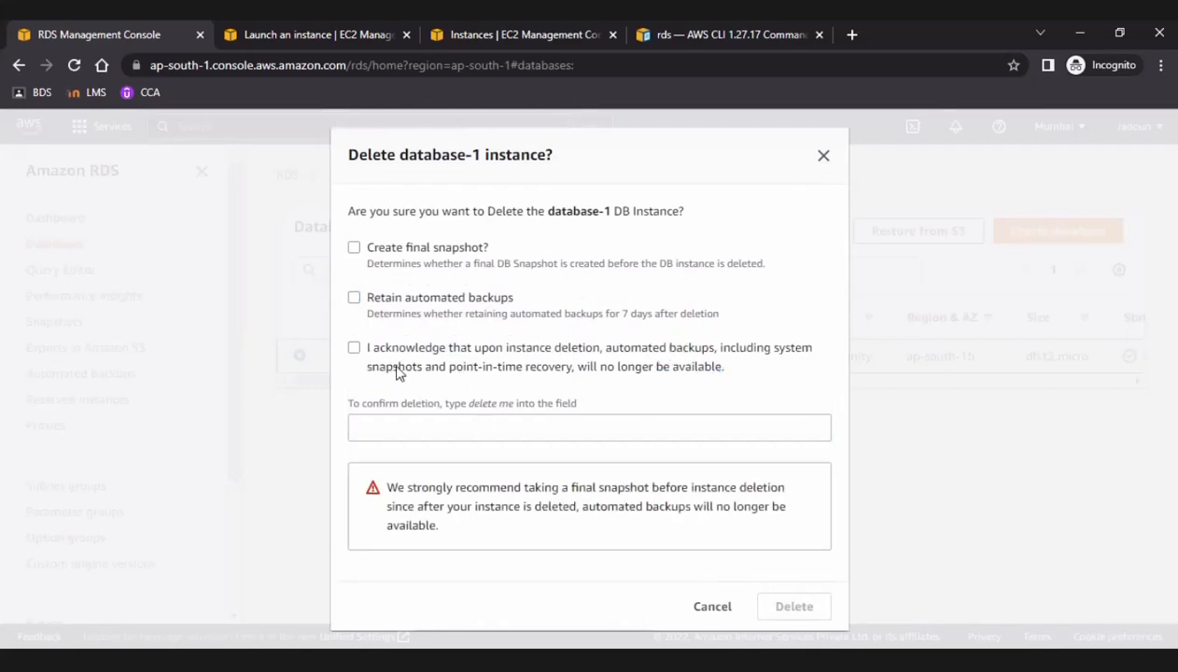
click(353, 348)
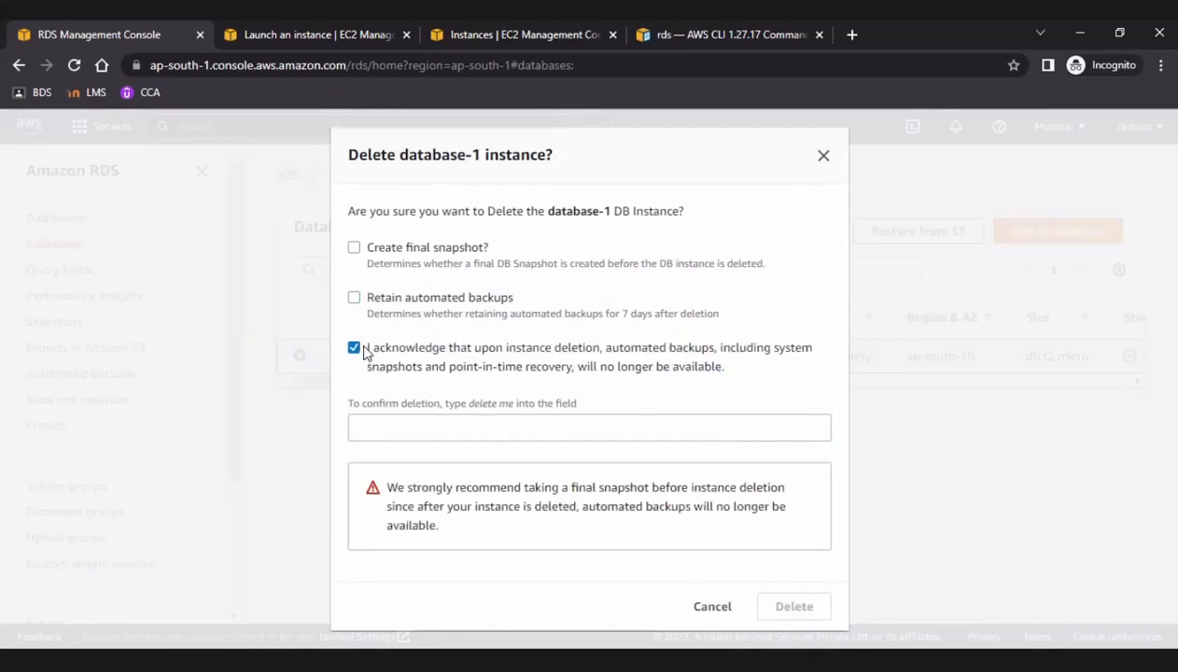
Confirm the deletion with "delete me", delete the database-1 instance and check its status in the database list.
click(481, 428)
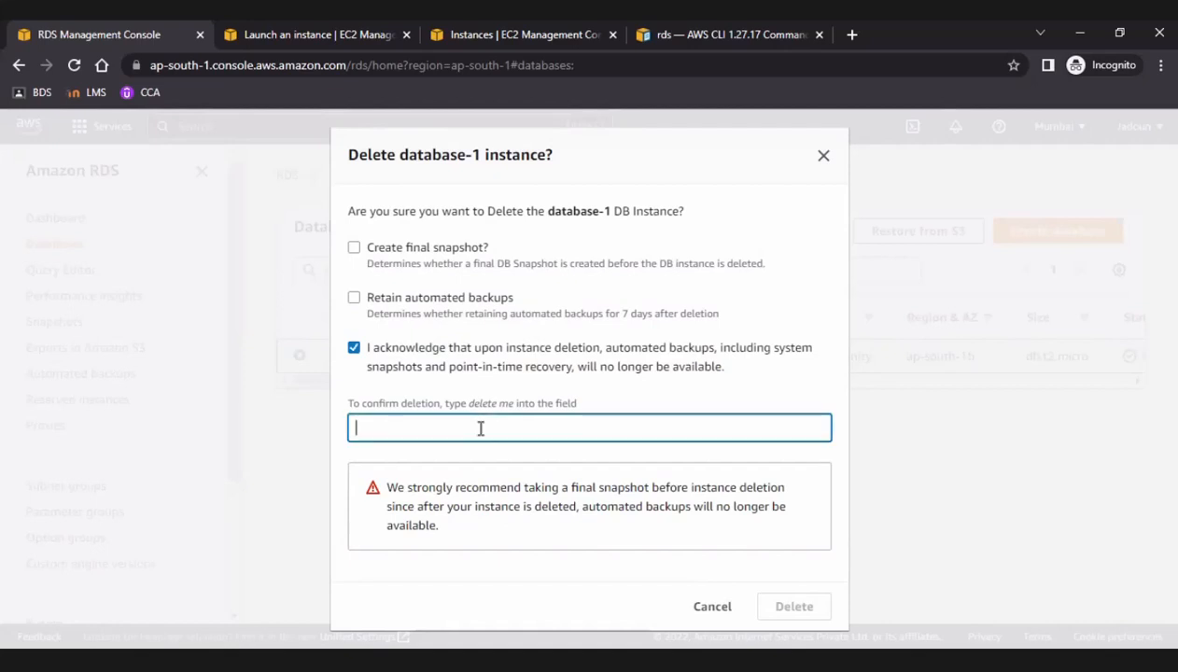
text(delete me)
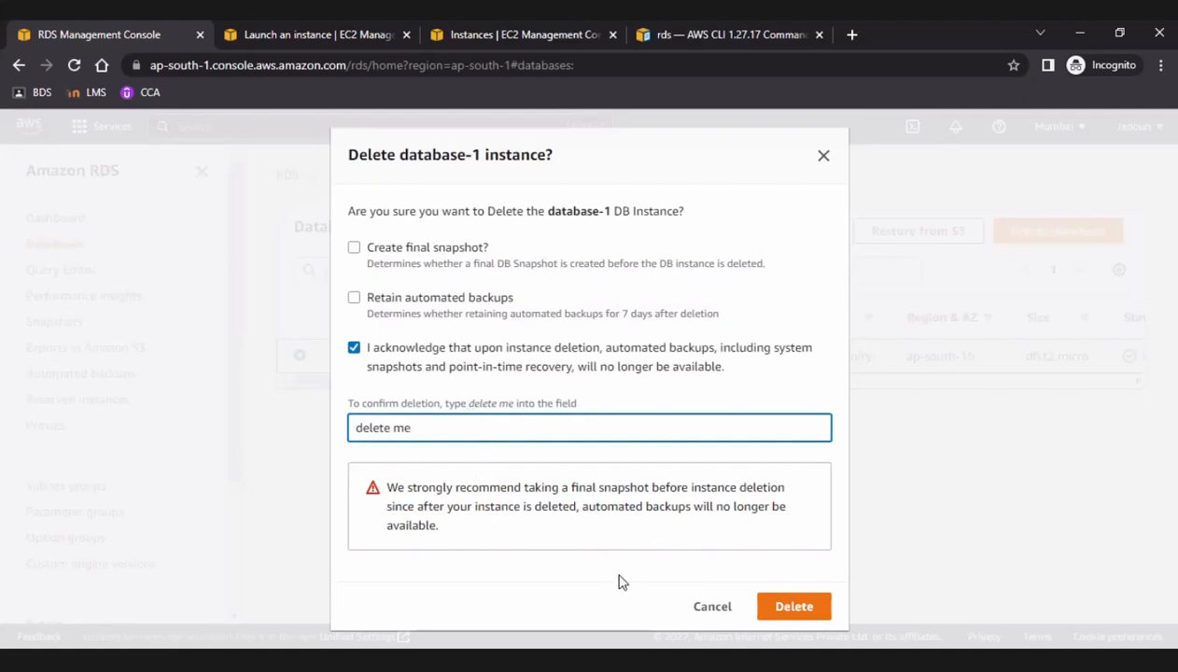
click(796, 607)
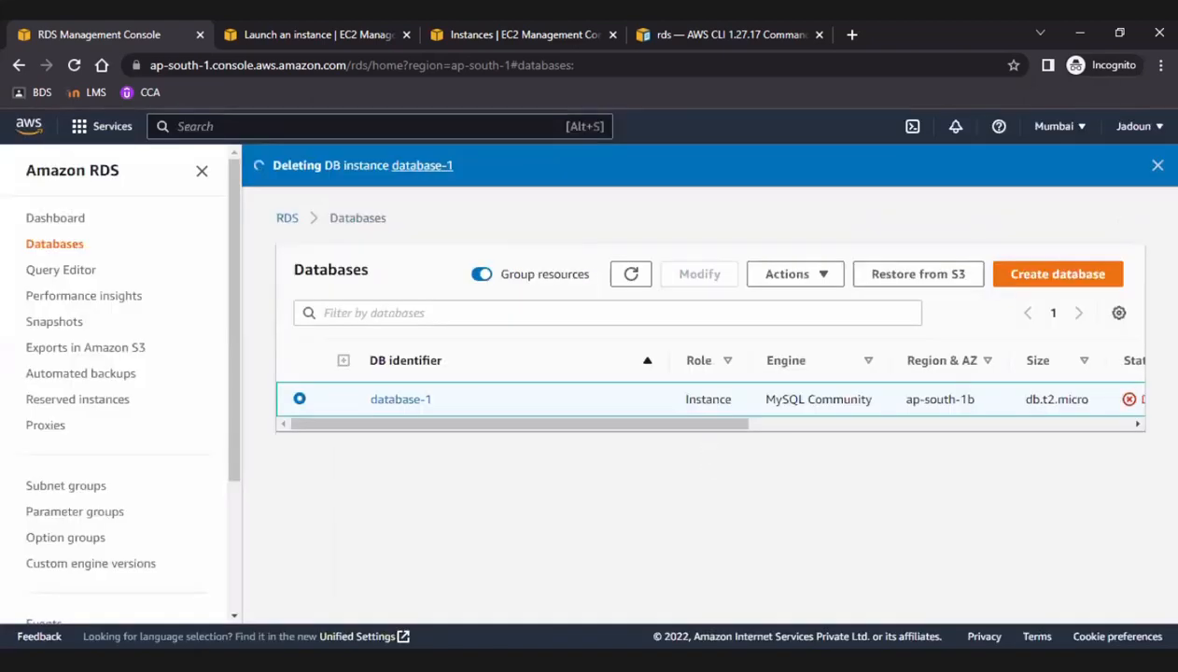
click(1158, 168)
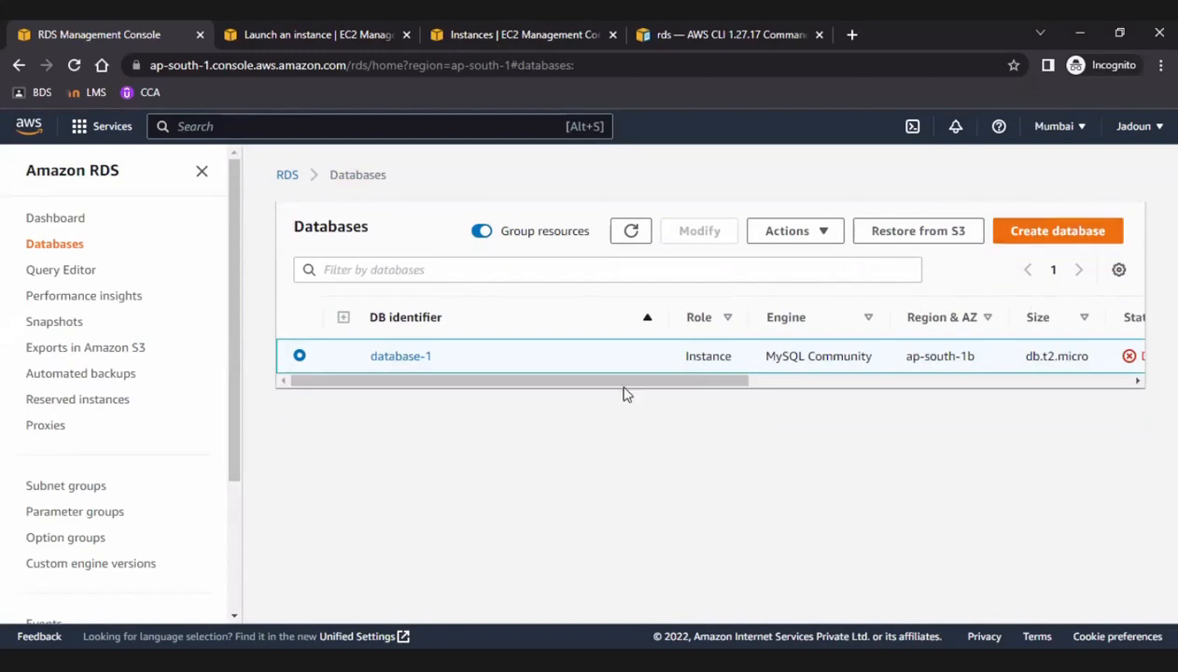
drag(624, 386, 831, 396)
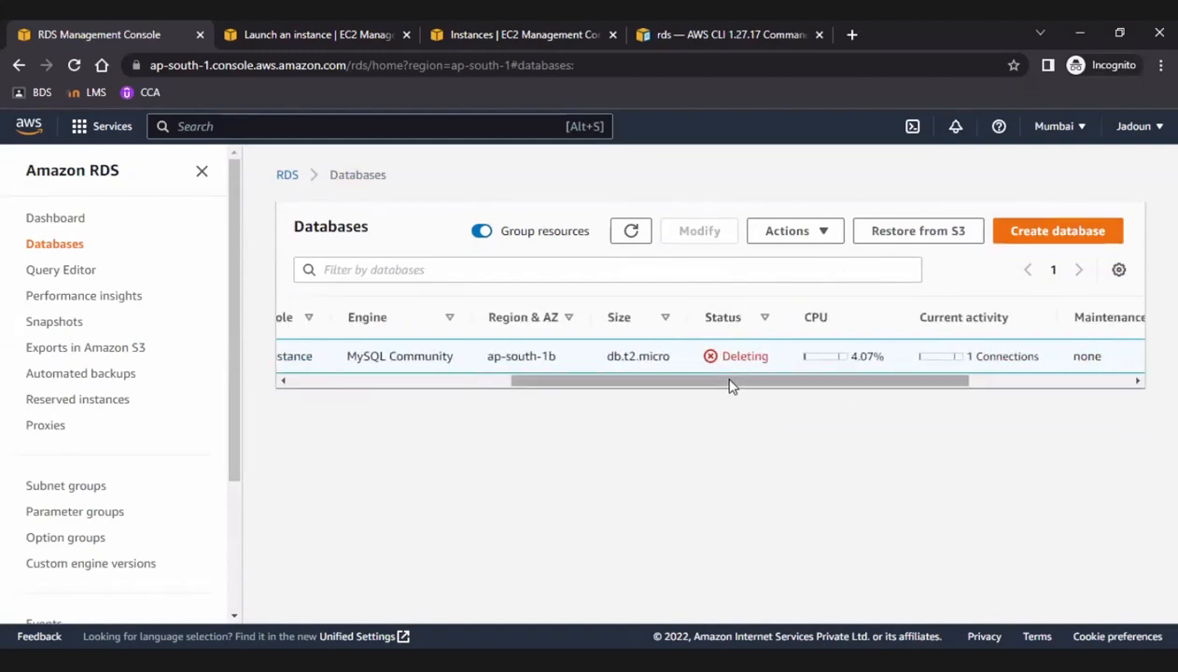
drag(731, 386, 387, 410)
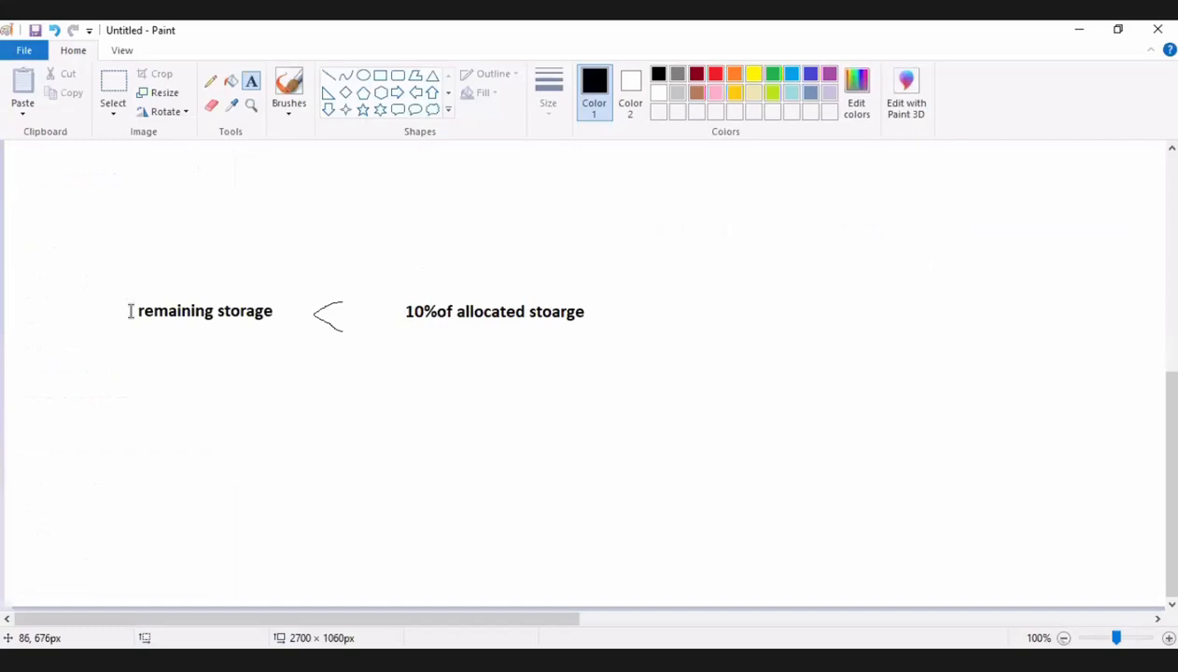
Switch to Paint, review the note comparing remaining storage with allocated storage, and return to the RDS console.
drag(129, 311, 639, 347)
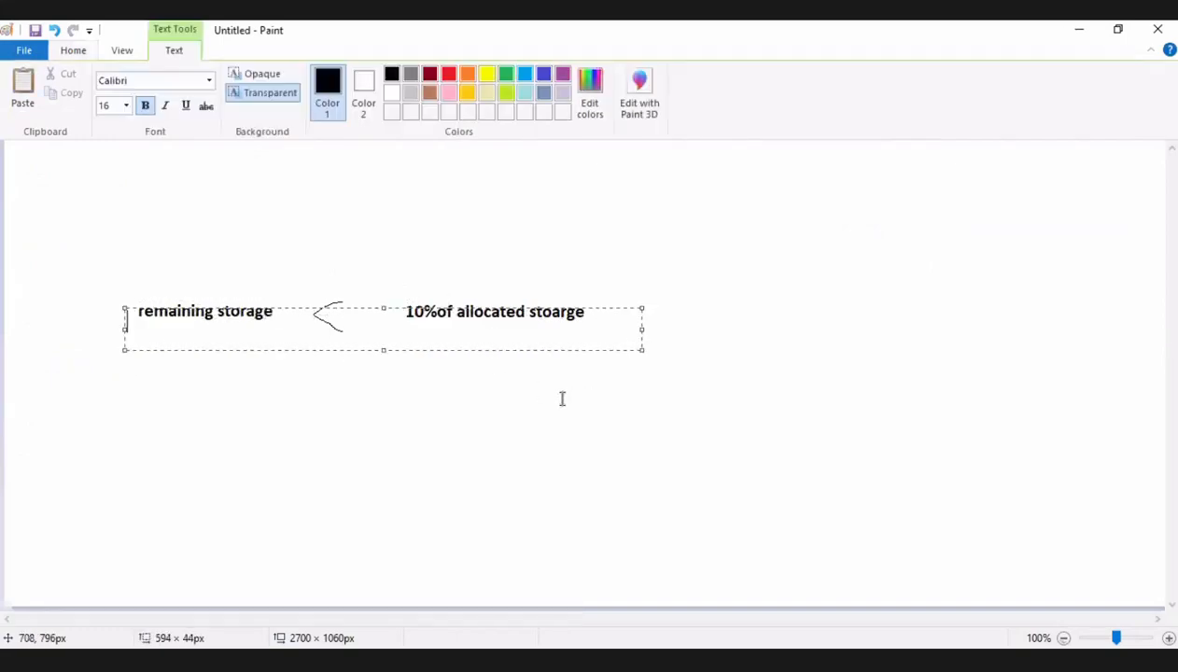
click(561, 399)
drag(595, 306, 140, 328)
click(445, 339)
click(672, 235)
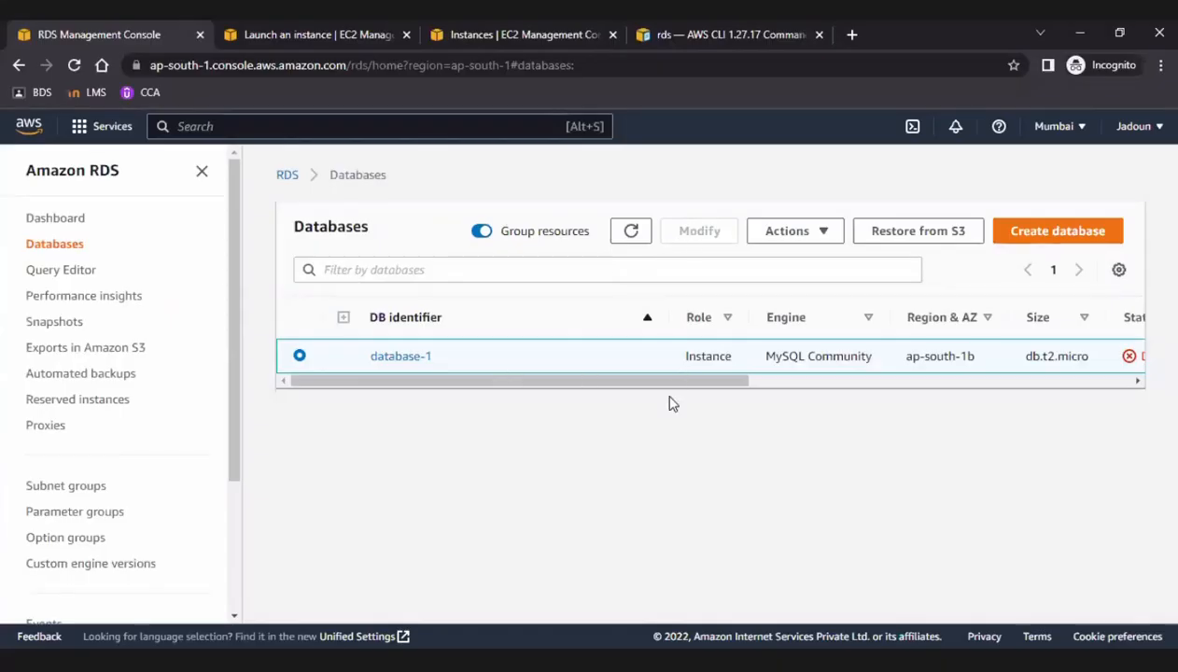
Check the deletion status of database-1, then open the RDS dashboard's resource summary and dismiss the Multi-AZ deployment notice.
drag(689, 382, 1094, 368)
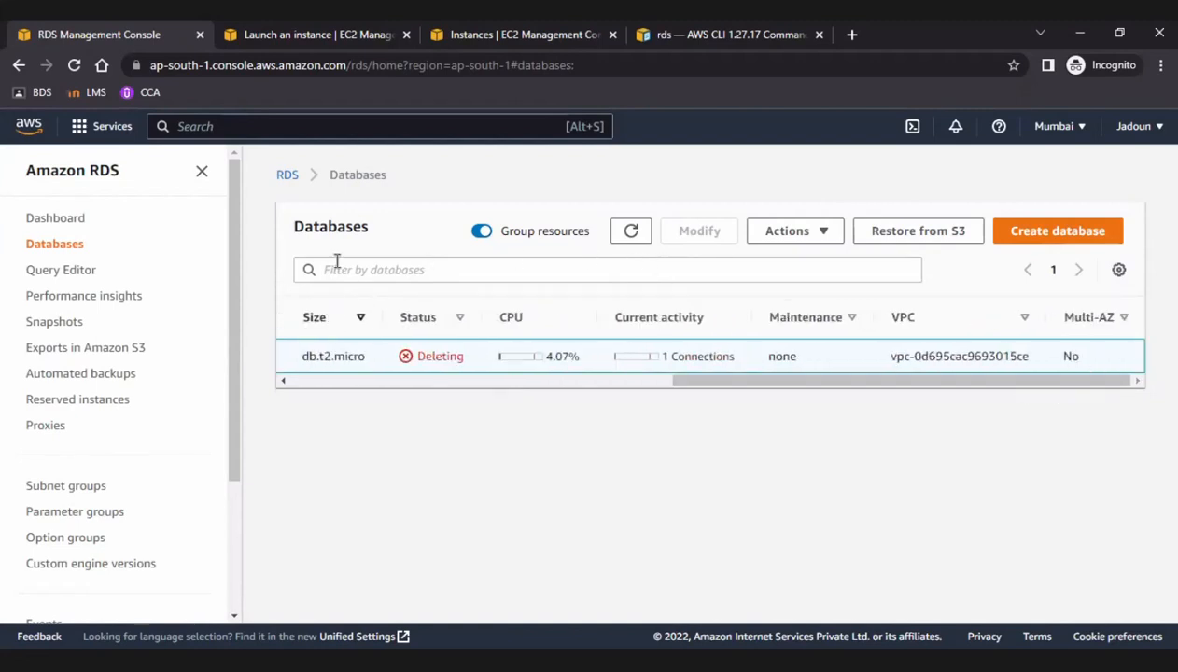
click(295, 176)
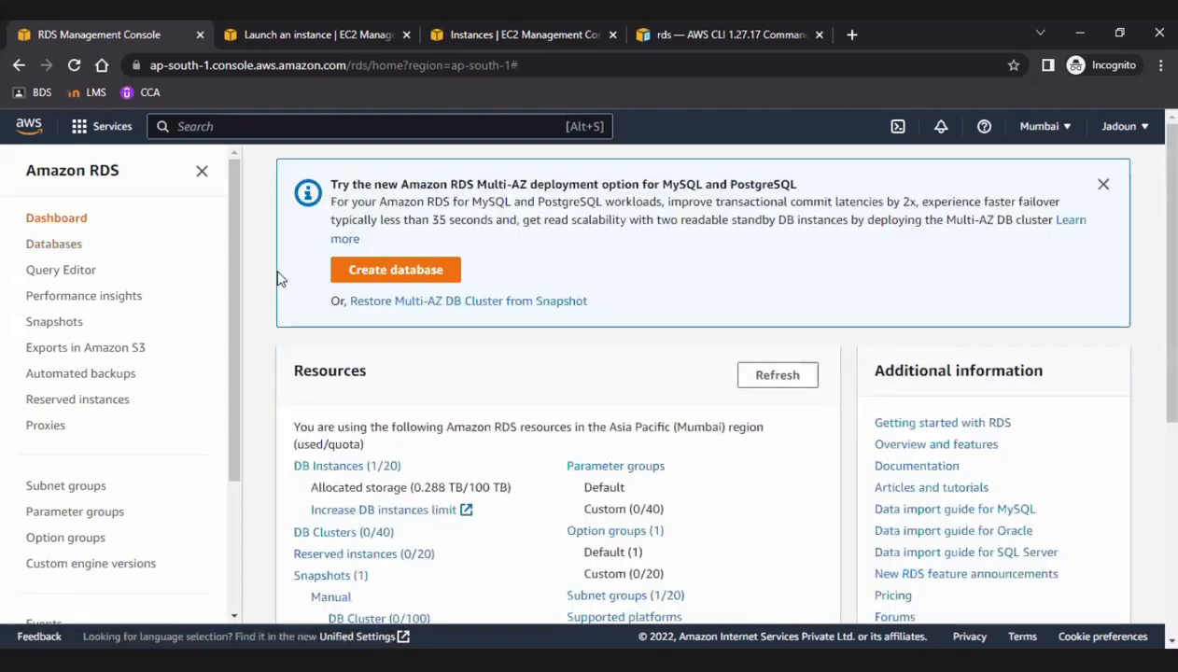
click(1104, 186)
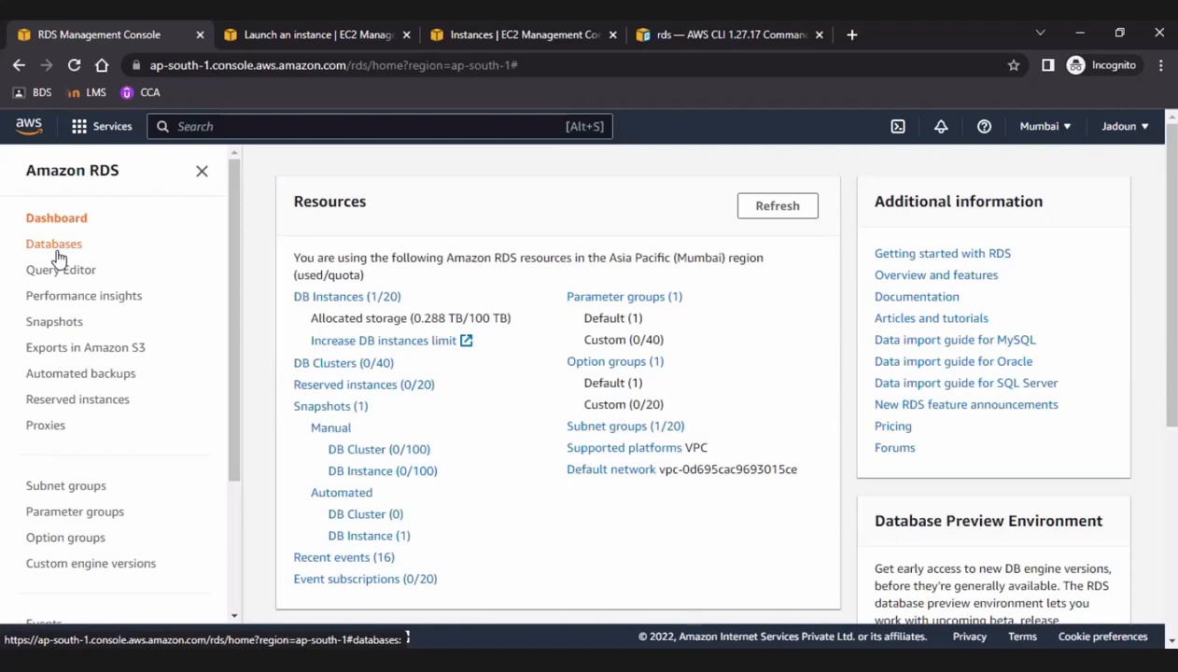
Return to the RDS database list, open the database creation page and dismiss the feedback notice.
click(56, 246)
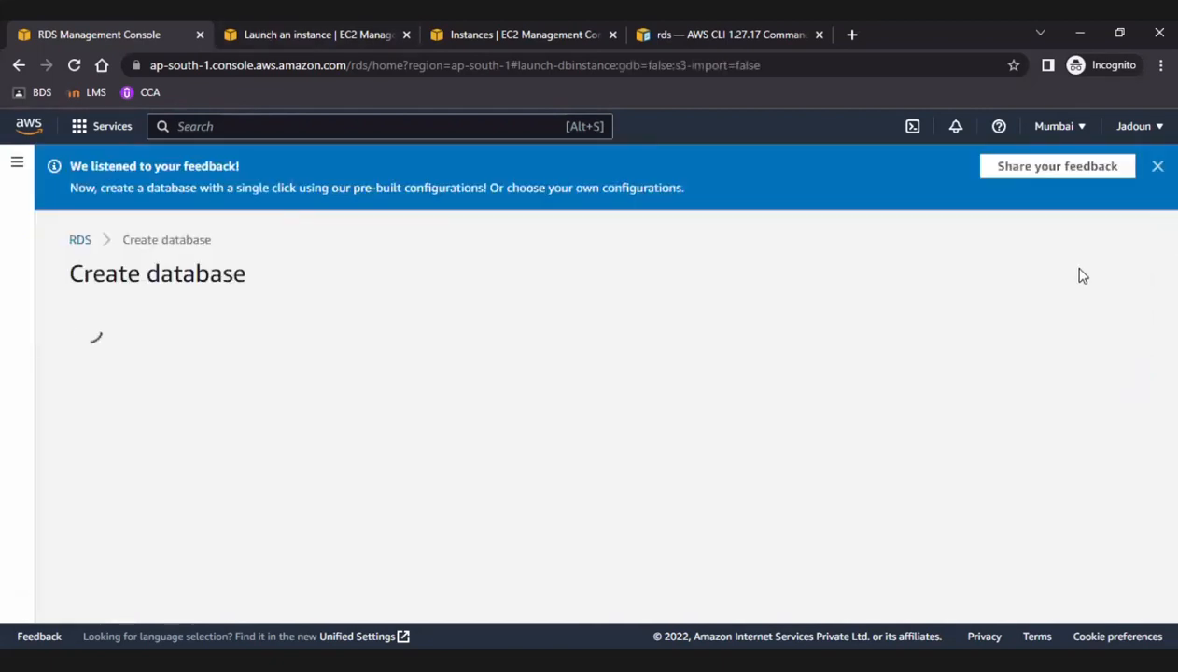
click(1158, 165)
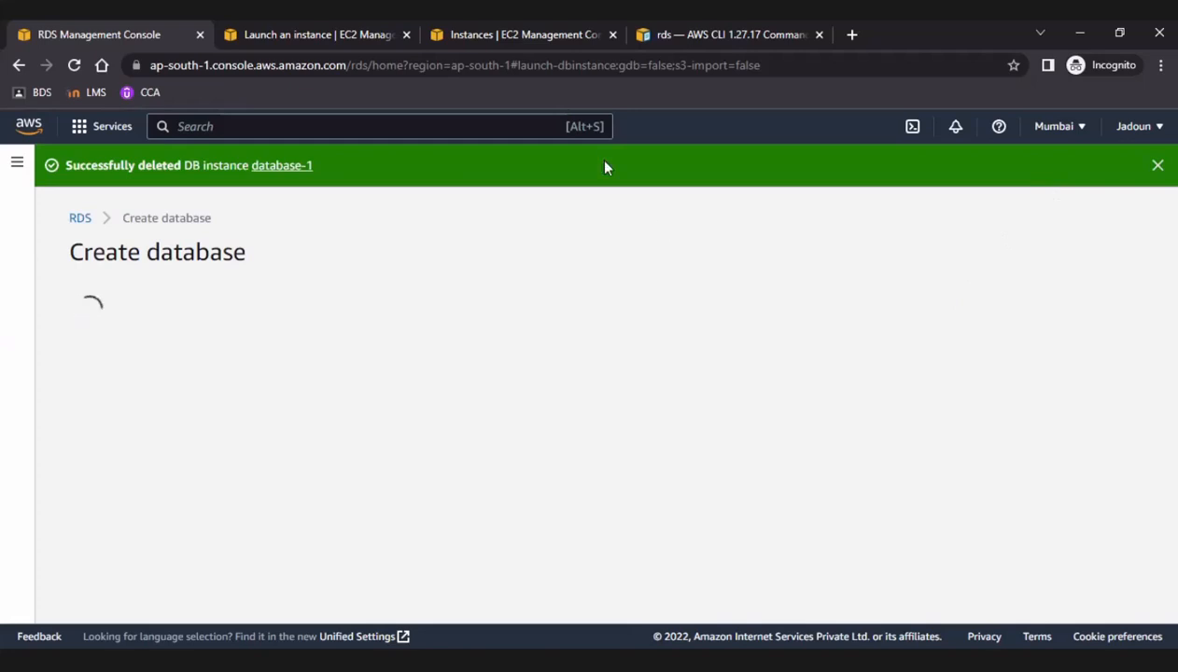
Switch to the EC2 console and list all instances by removing the running-state filter.
click(400, 28)
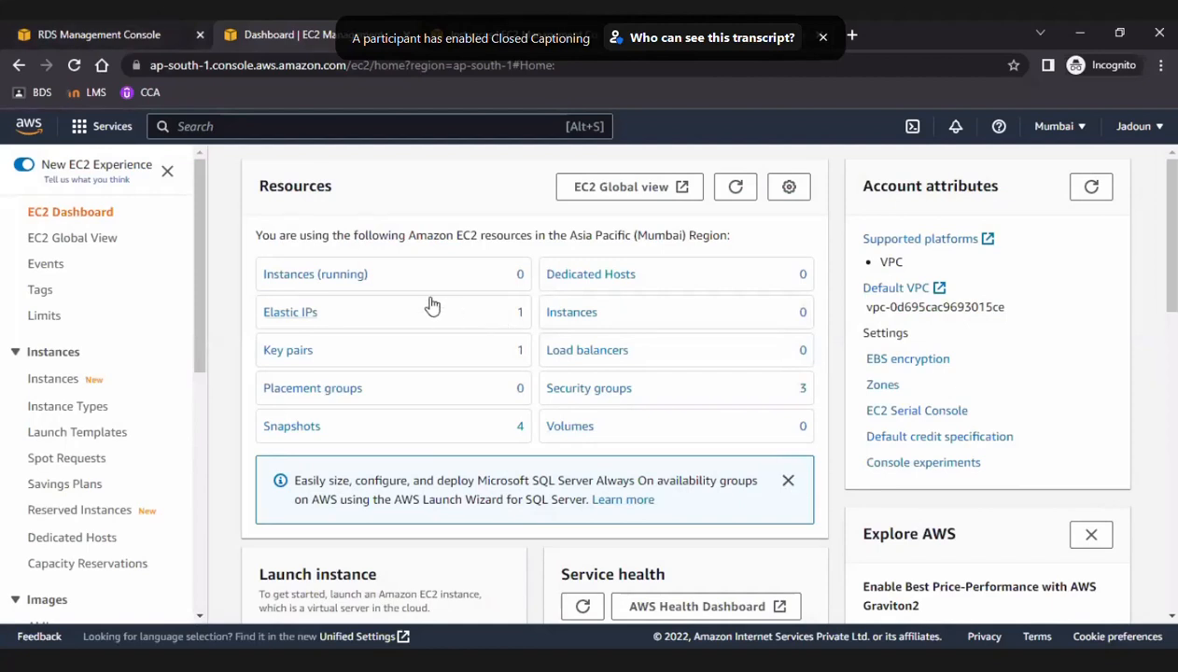
click(364, 285)
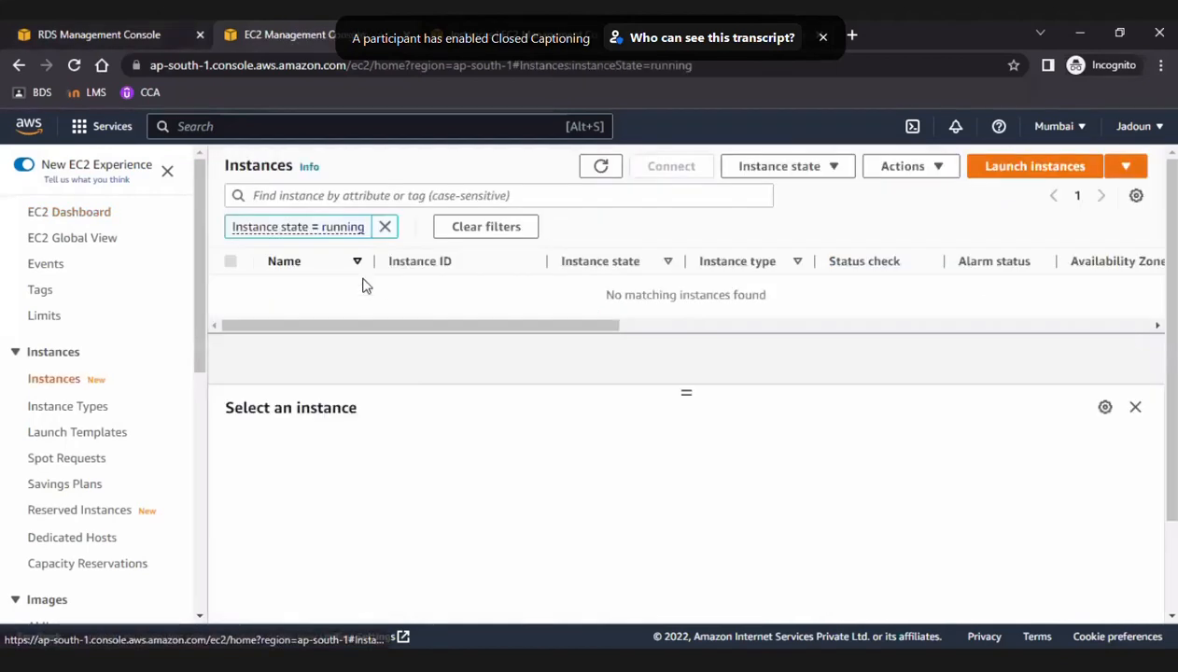
click(385, 228)
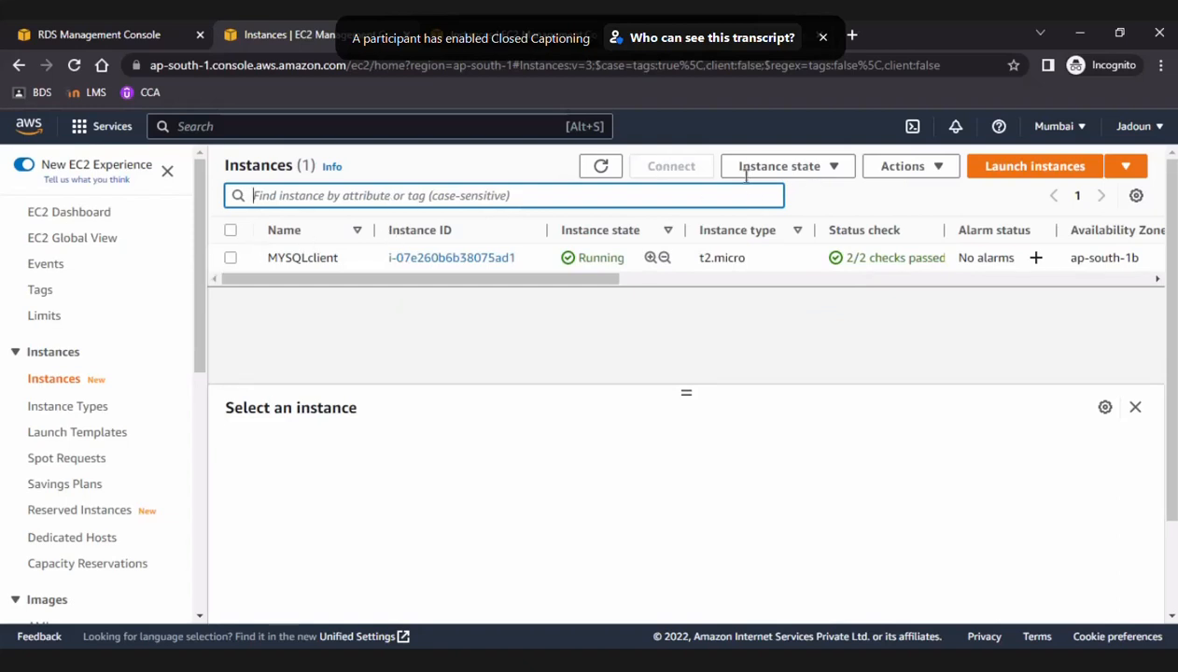
Terminate the MYSQLclient EC2 instance, confirm the termination and dismiss the resulting notification.
click(889, 170)
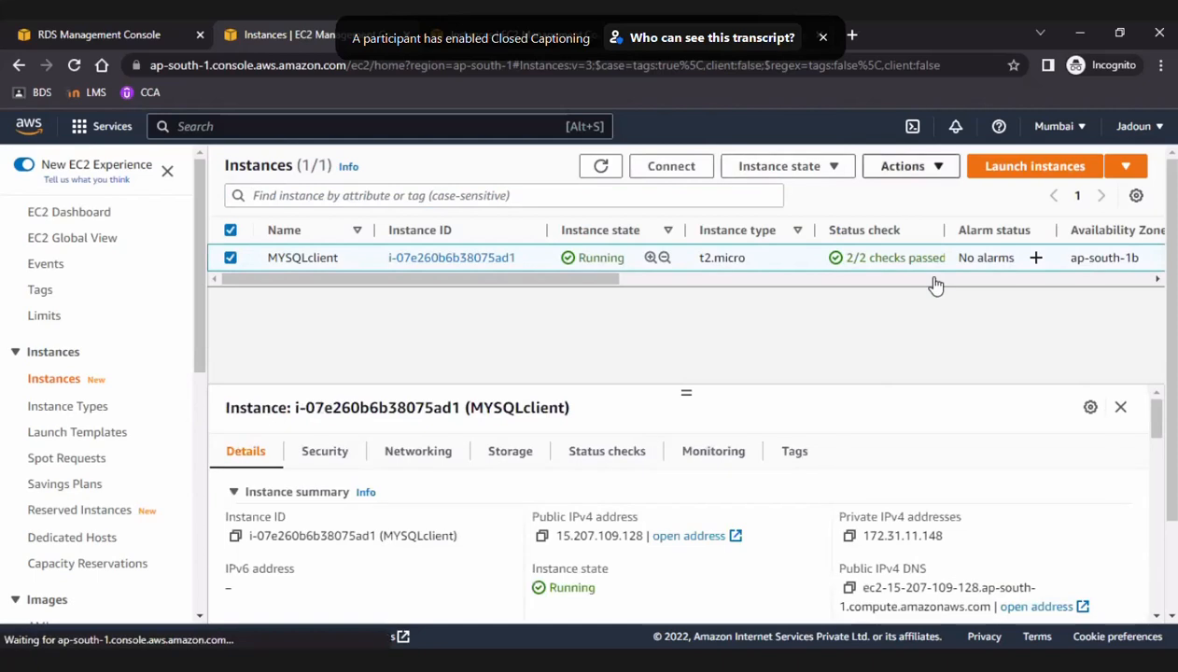
click(819, 174)
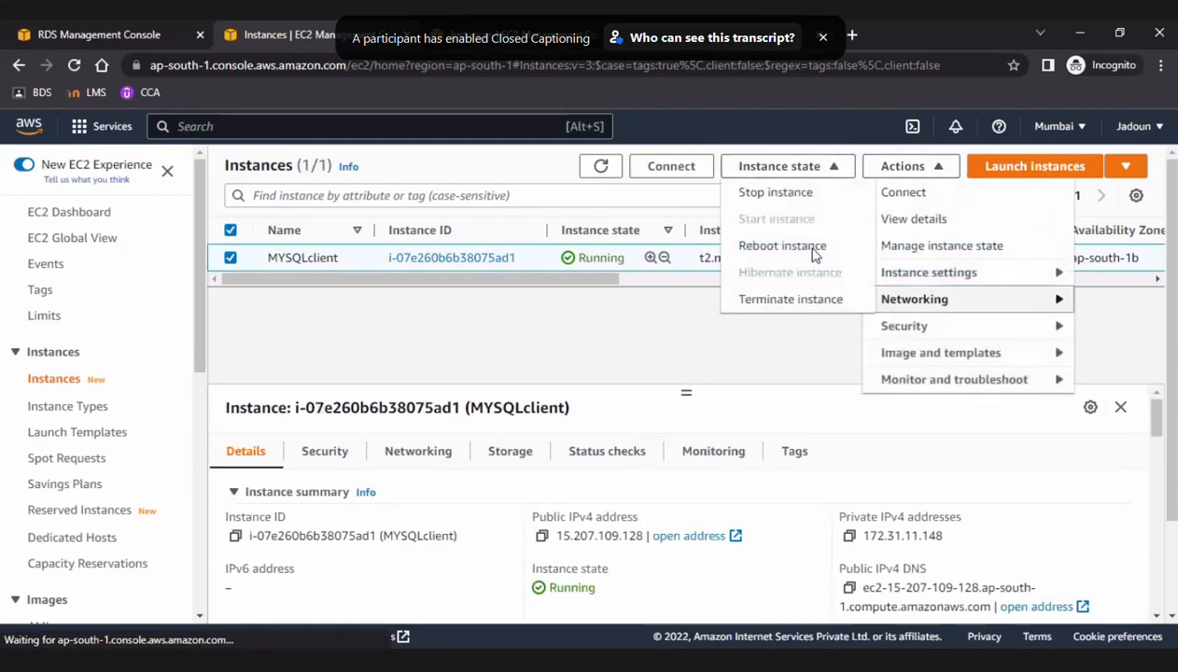
click(818, 299)
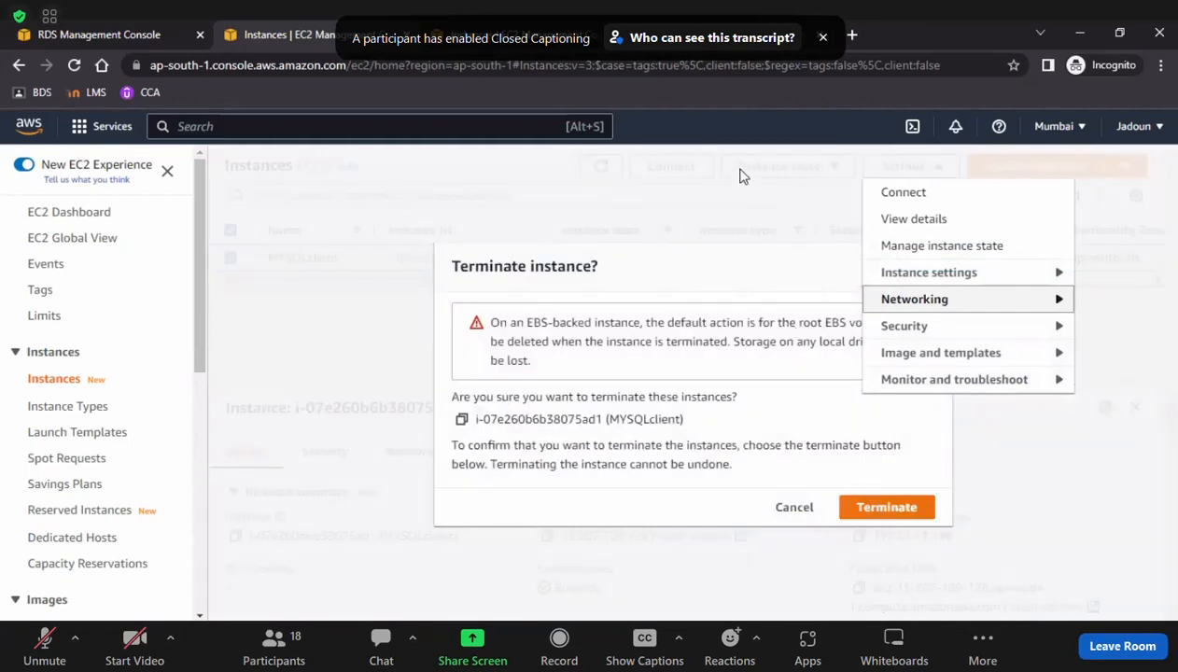
click(887, 507)
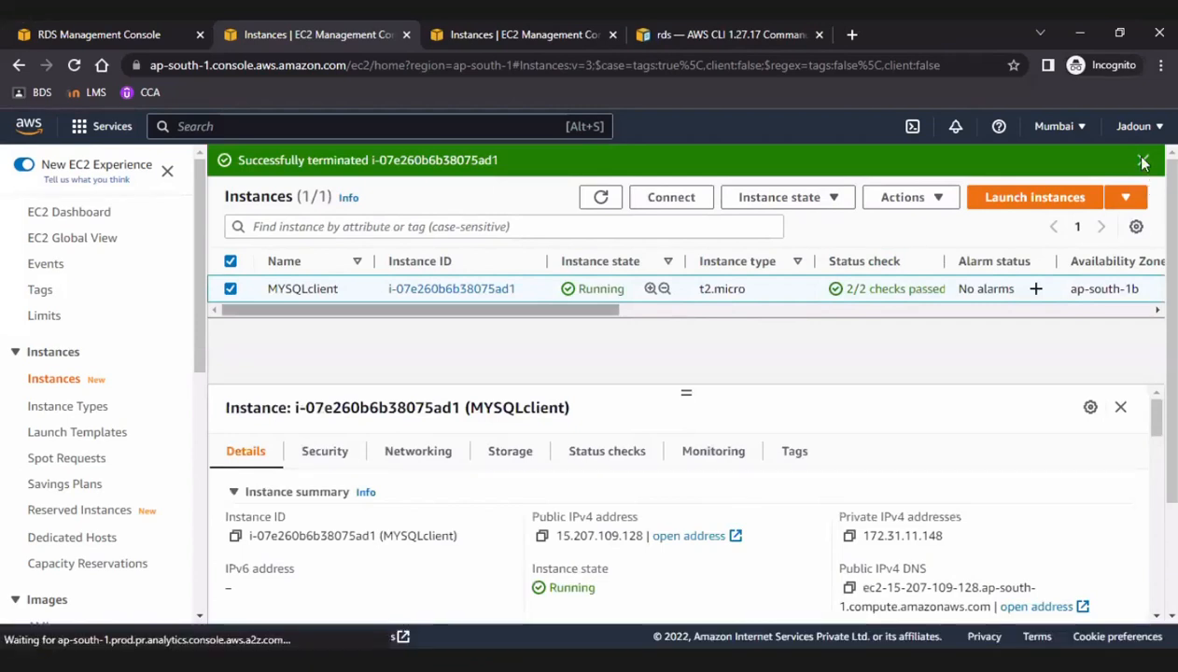
click(1143, 159)
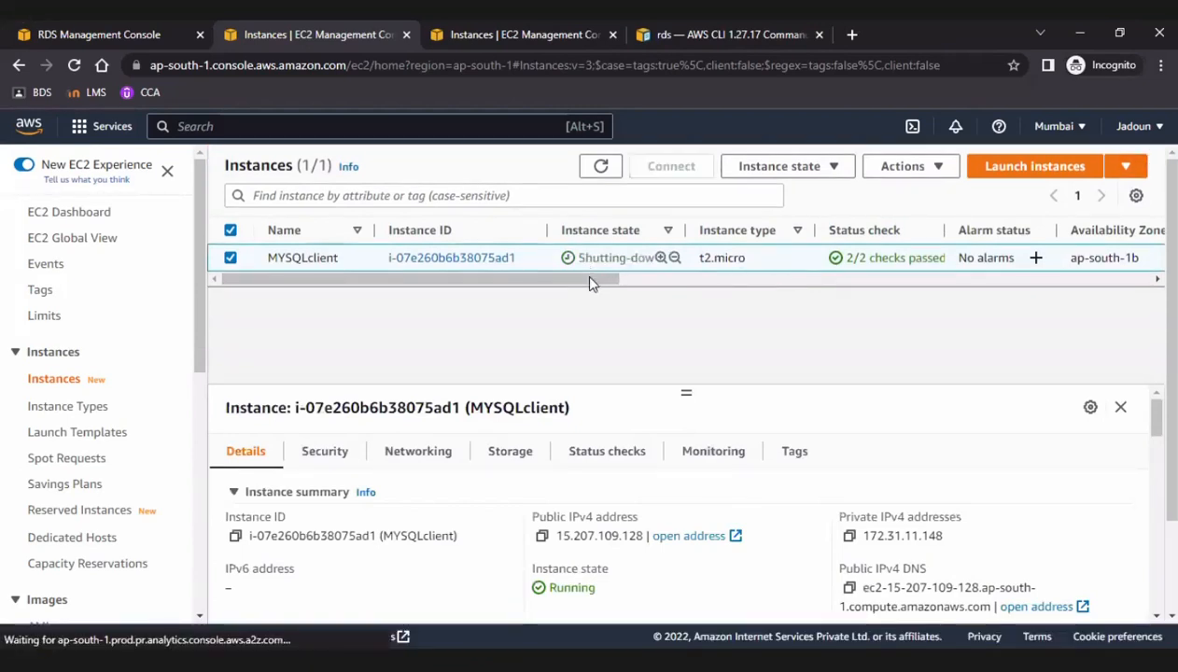
Review the remaining columns of the MYSQLclient instance and refresh the instance list to check its termination state.
click(1158, 279)
click(1158, 280)
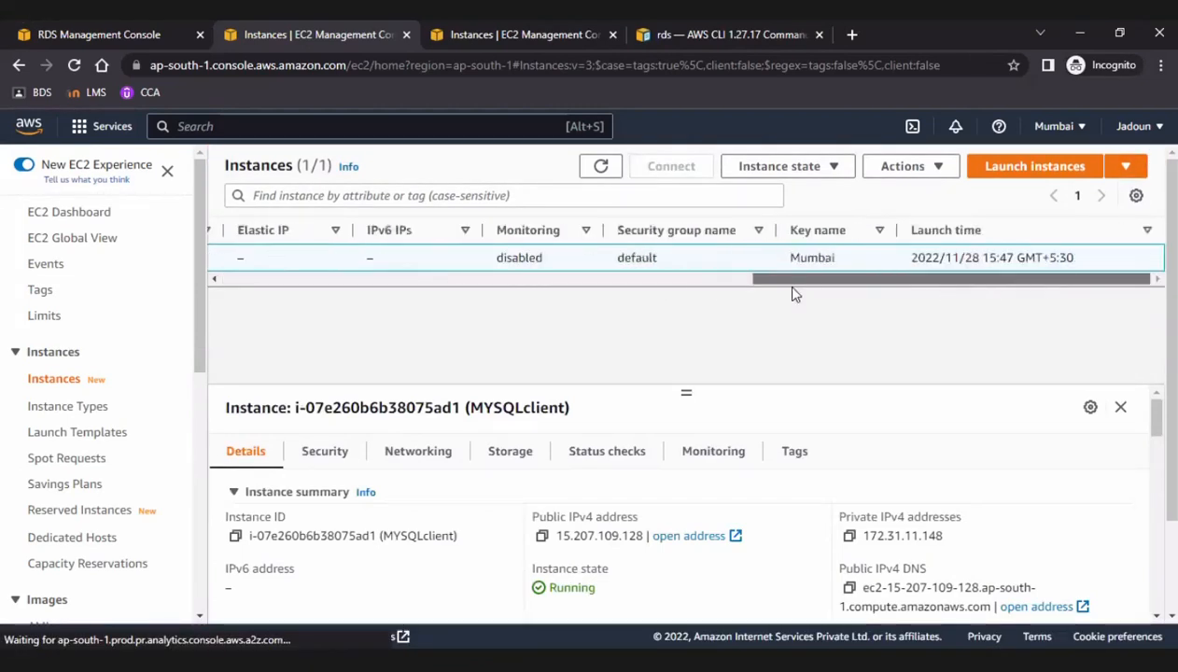
click(602, 167)
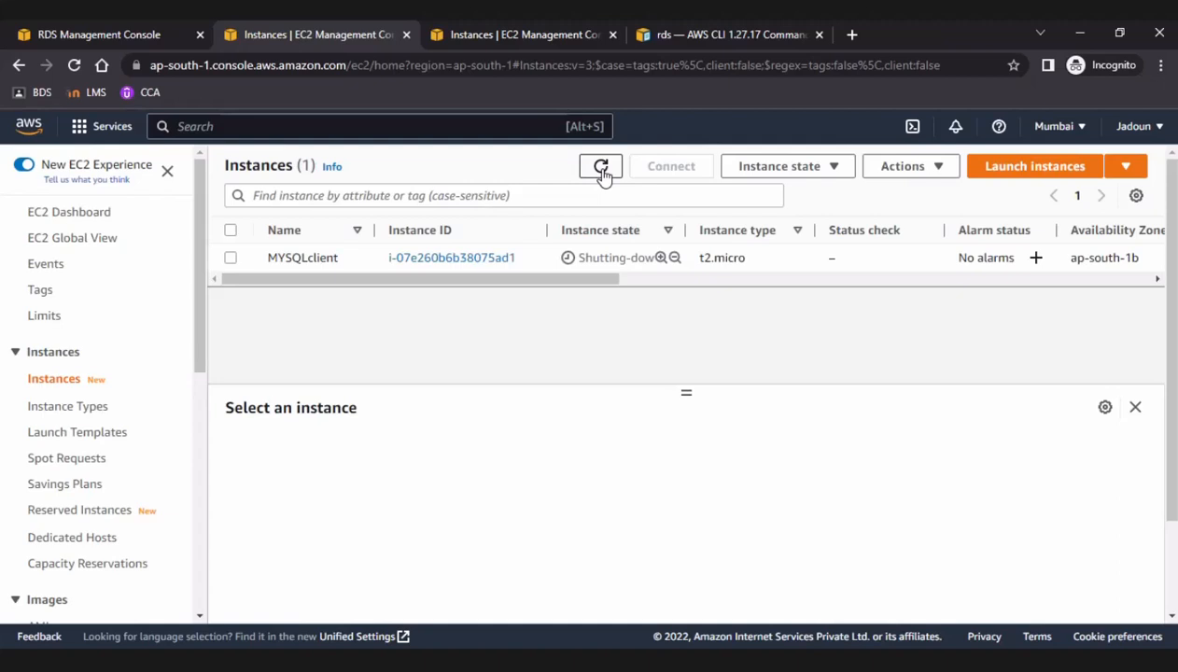
click(601, 169)
click(600, 166)
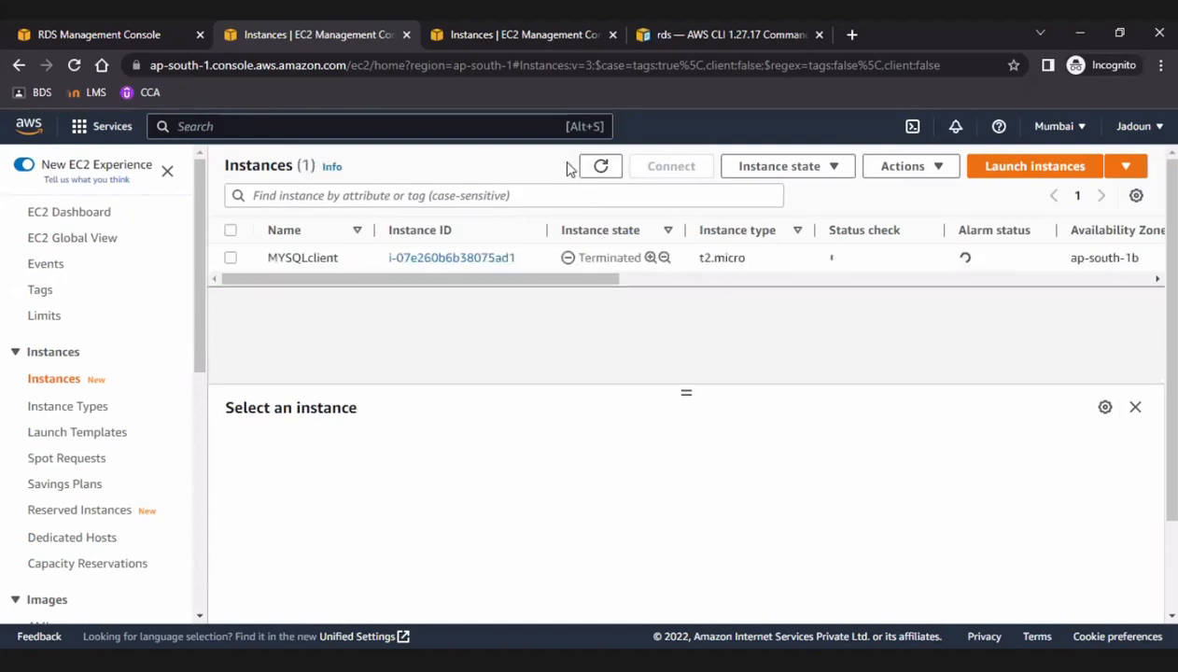
click(602, 168)
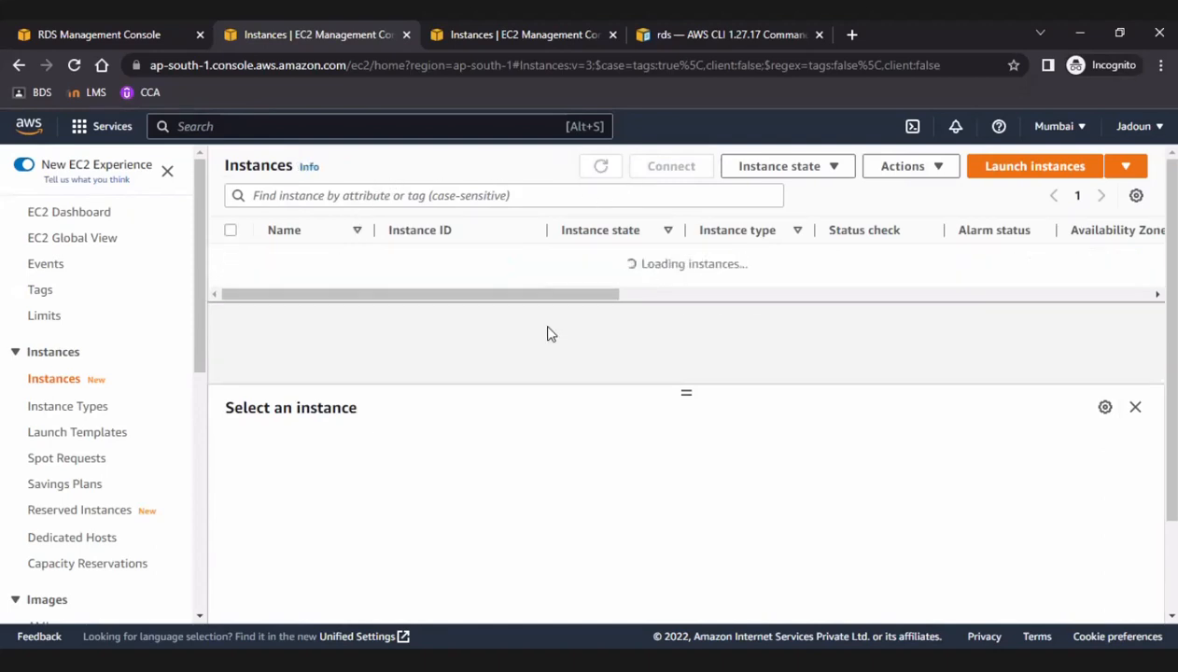
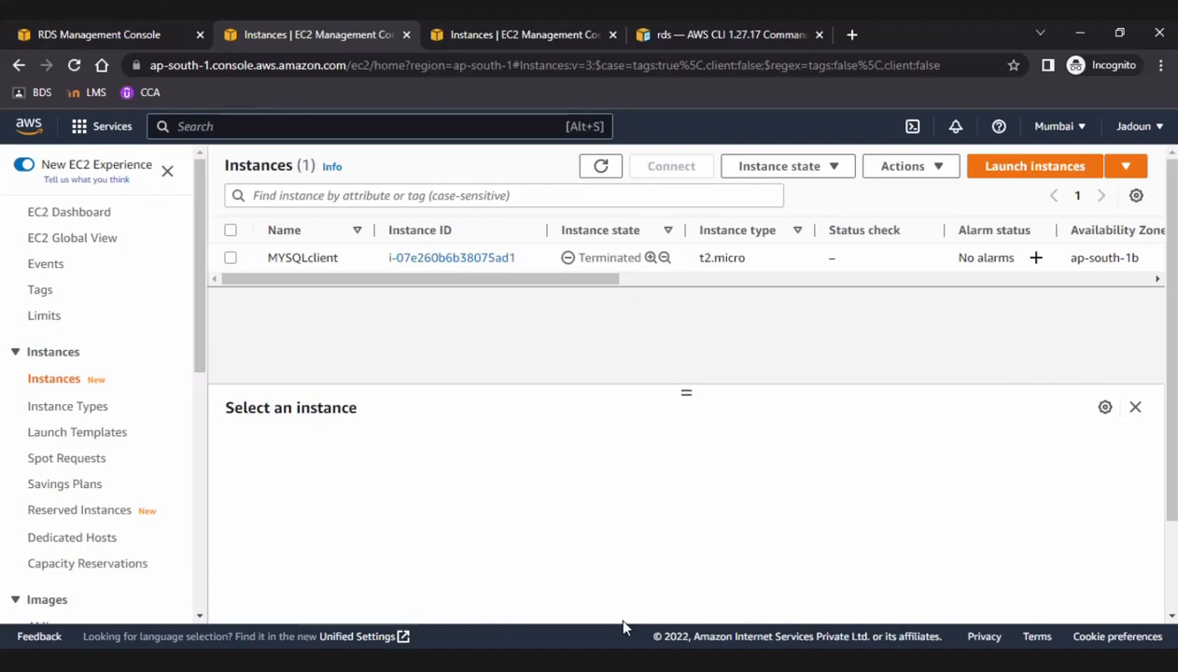
key(alt+Tab)
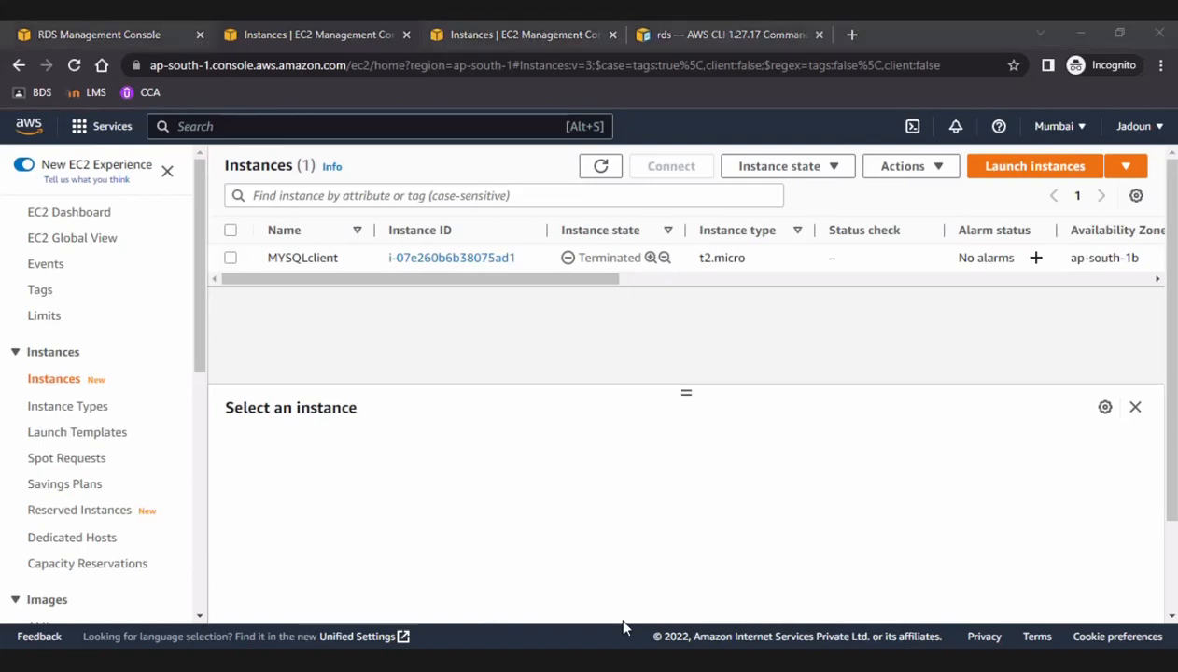